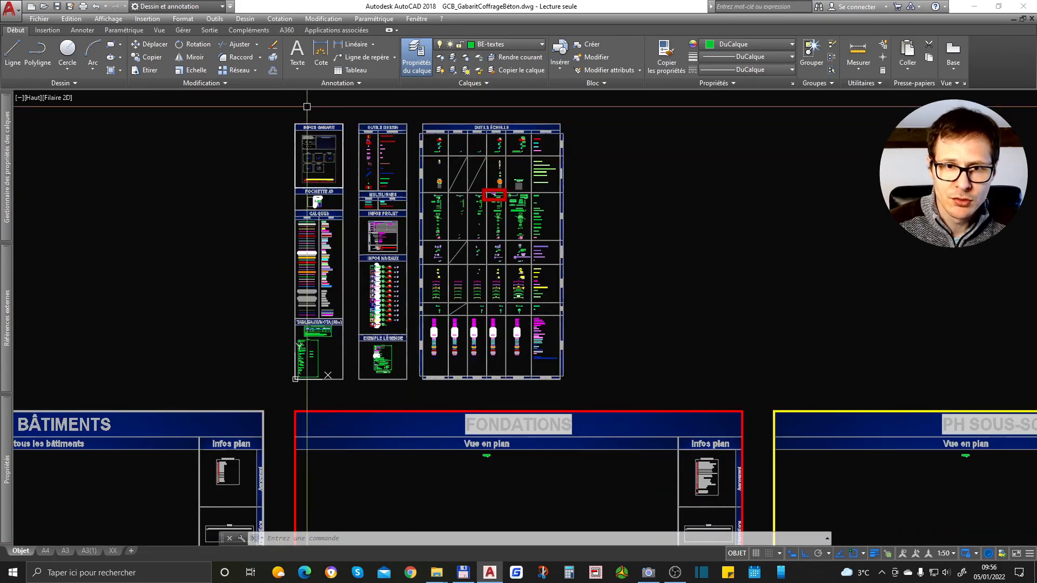
Review the layer samples in the CALQUES section and filter the layer list to the GCB group.
scroll(287, 121, up, 3)
mouse_move(412, 371)
middle_down()
mouse_move(379, 289)
mouse_move(331, 241)
middle_up()
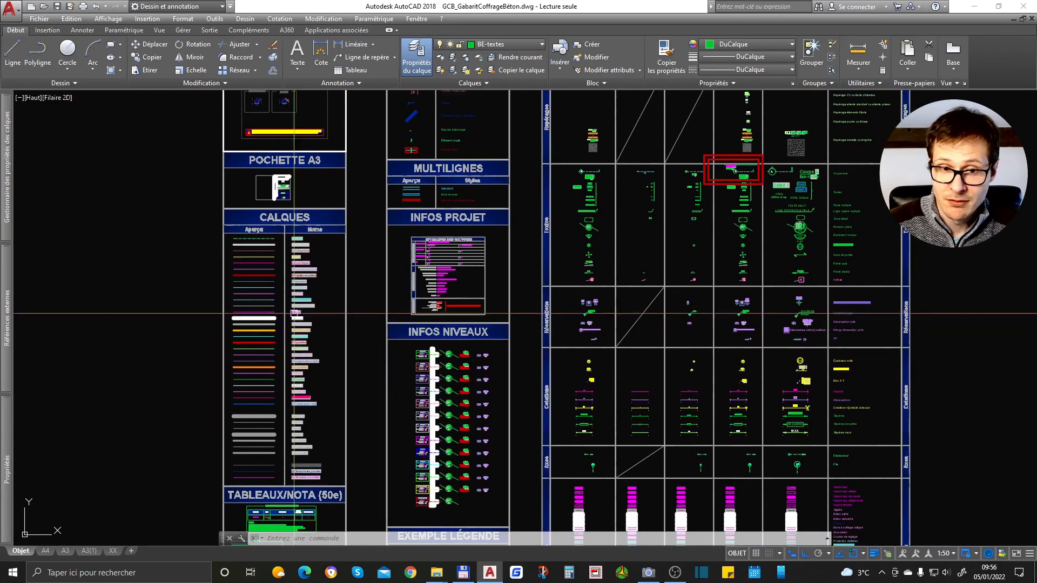
scroll(284, 269, up, 3)
middle_drag(248, 346, 301, 243)
scroll(301, 243, down, 1)
mouse_move(385, 437)
middle_down()
mouse_move(400, 387)
mouse_move(402, 304)
middle_up()
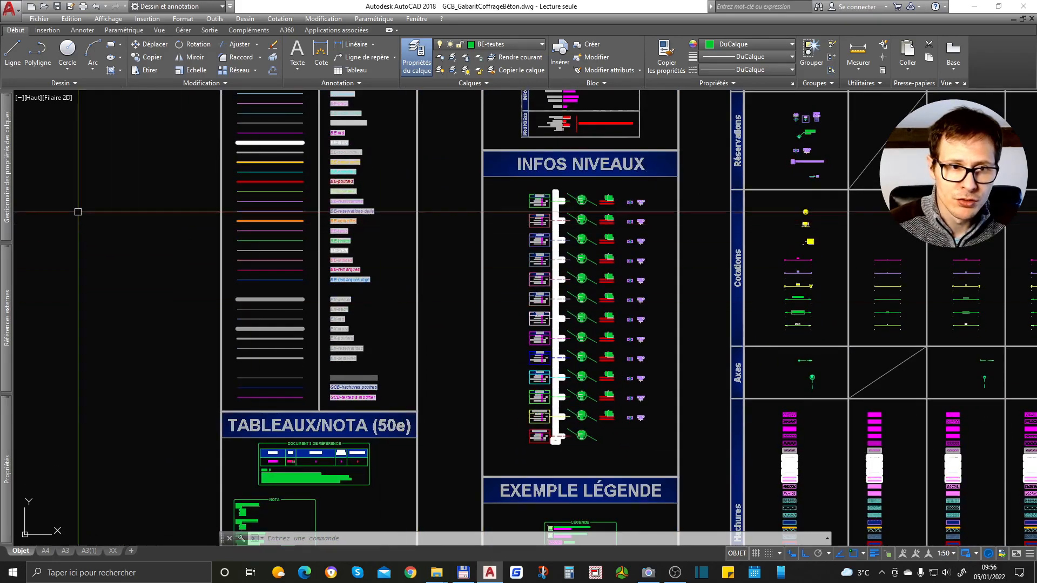
mouse_move(8, 169)
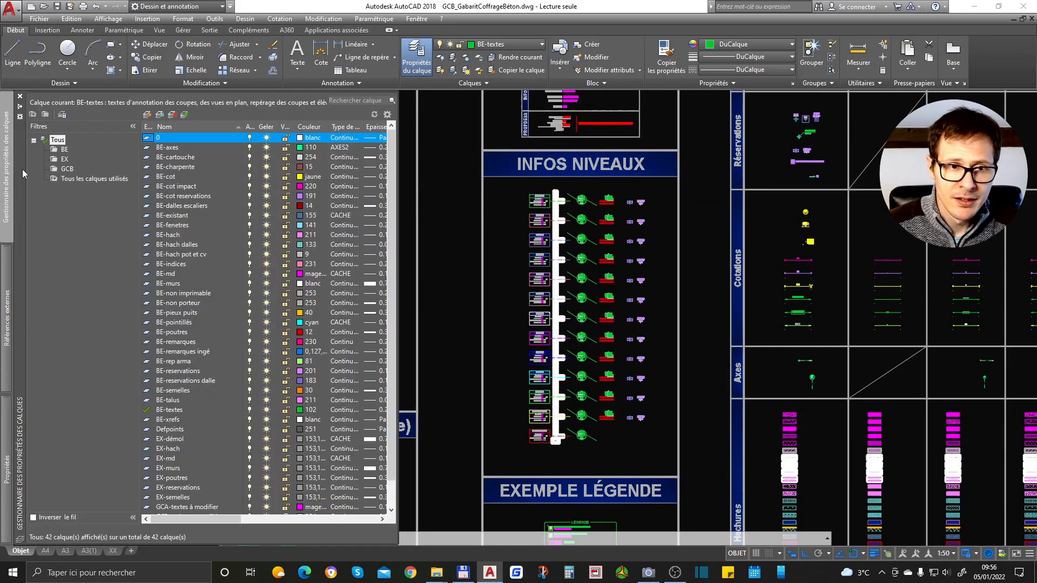
click(67, 169)
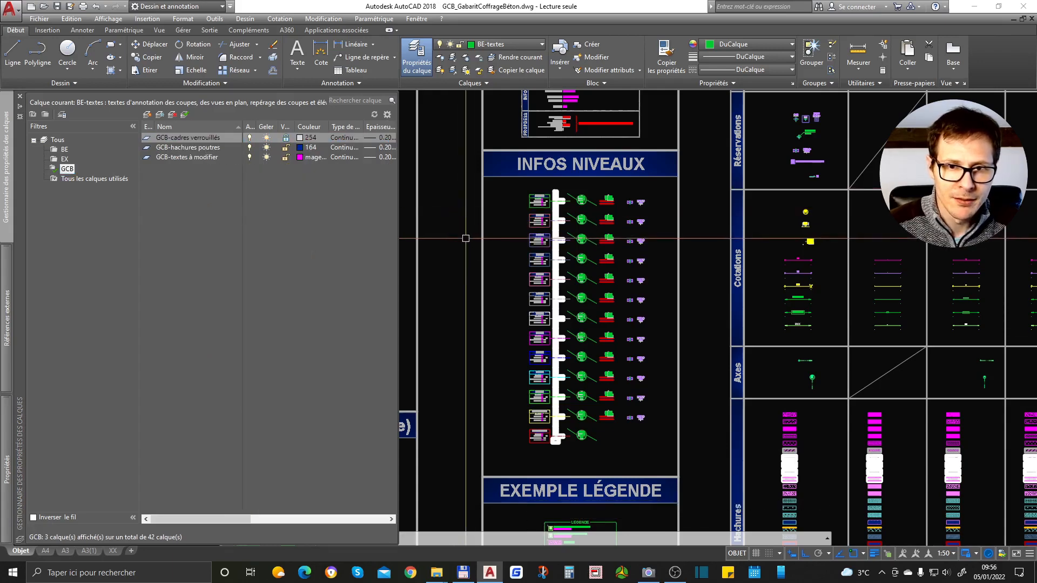
scroll(450, 260, down, 2)
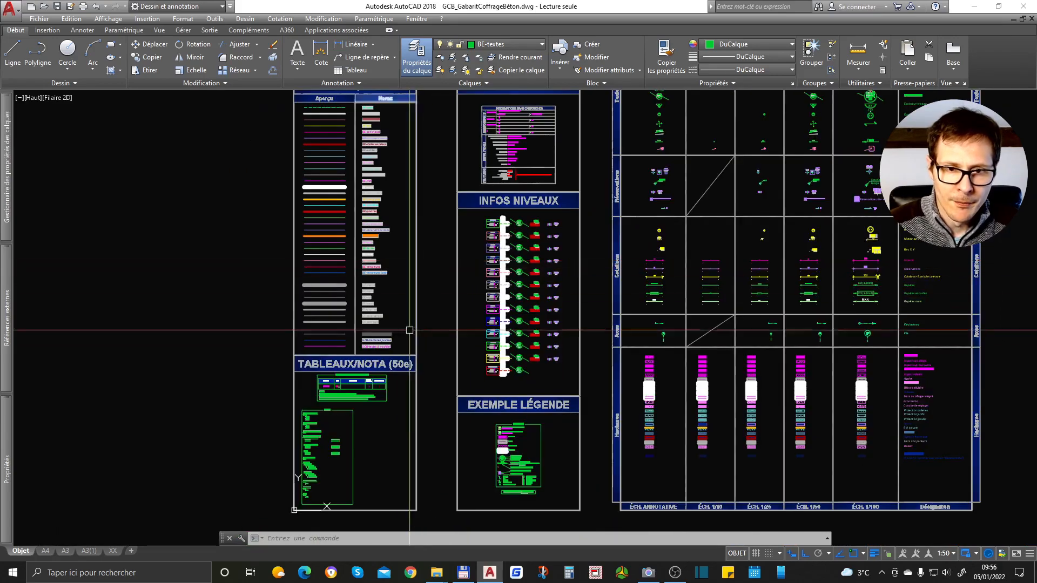
Examine the DOCUMENTS DE RÉFÉRENCE table and the NOTA block in the TABLEAUX/NOTA (50e) section.
scroll(408, 332, up, 4)
middle_drag(448, 431, 447, 275)
scroll(444, 349, up, 4)
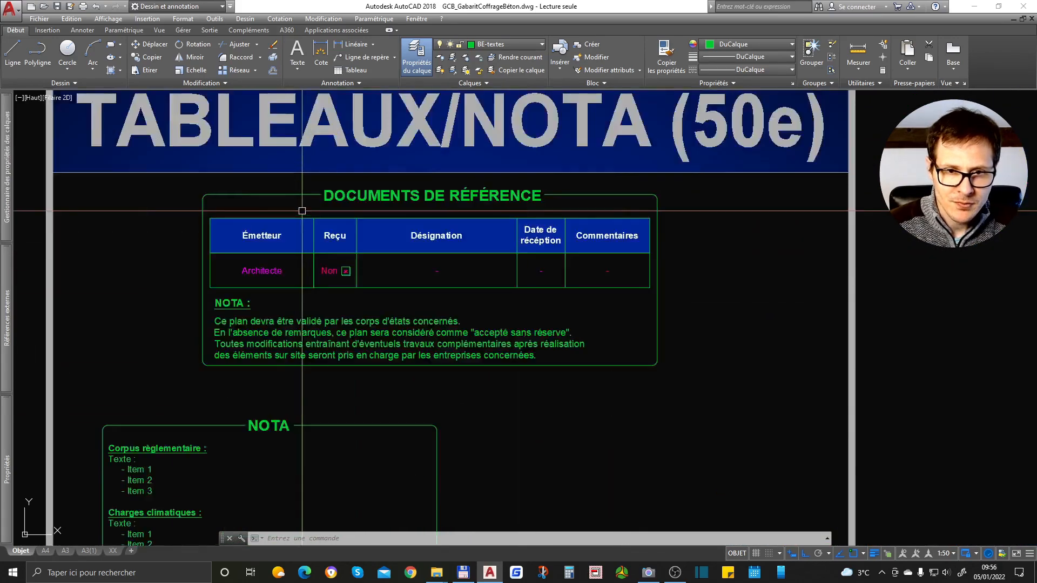
scroll(216, 266, down, 4)
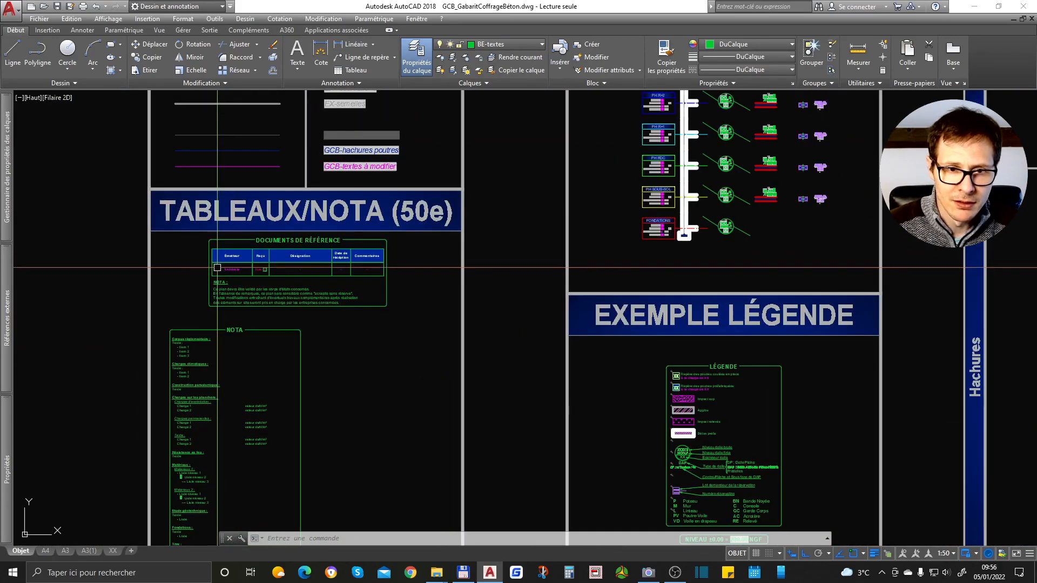
scroll(218, 267, down, 2)
middle_drag(358, 343, 307, 301)
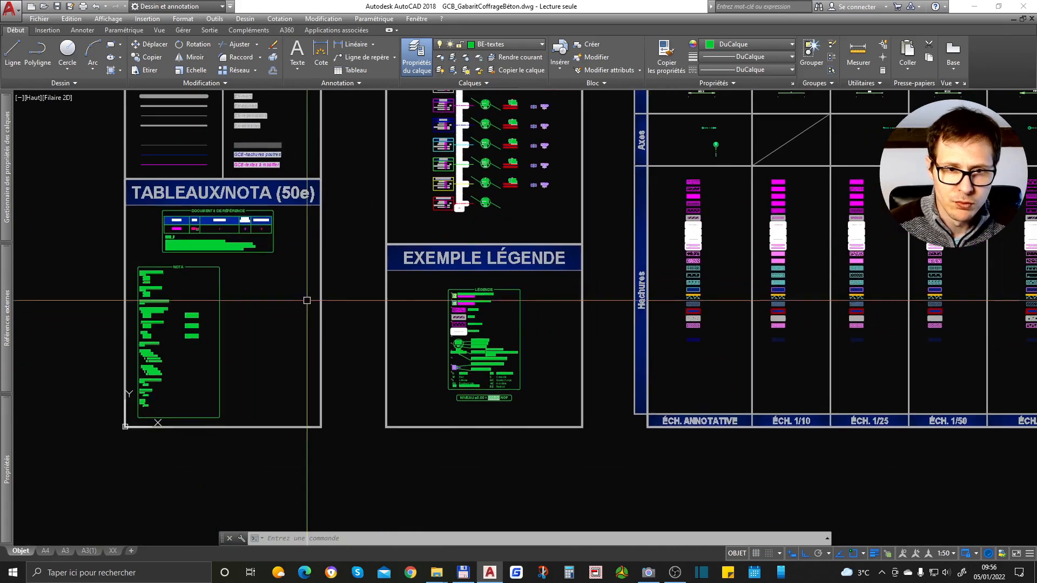
Examine the title block information table in the INFOS PROJET section.
scroll(493, 347, down, 2)
mouse_move(668, 188)
middle_down()
mouse_move(615, 261)
mouse_move(546, 319)
middle_up()
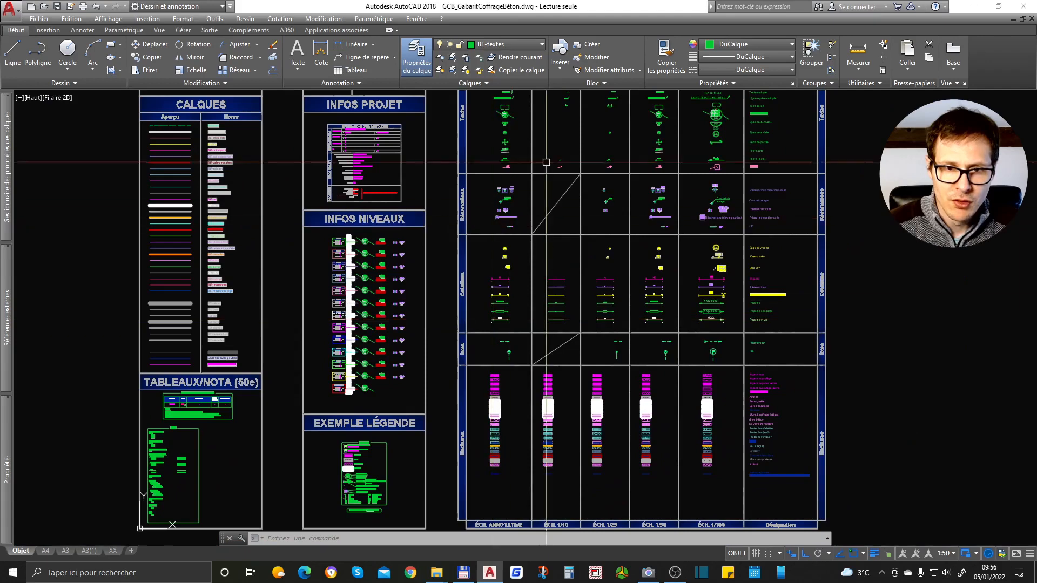
mouse_move(547, 163)
middle_down()
mouse_move(530, 247)
mouse_move(501, 314)
middle_up()
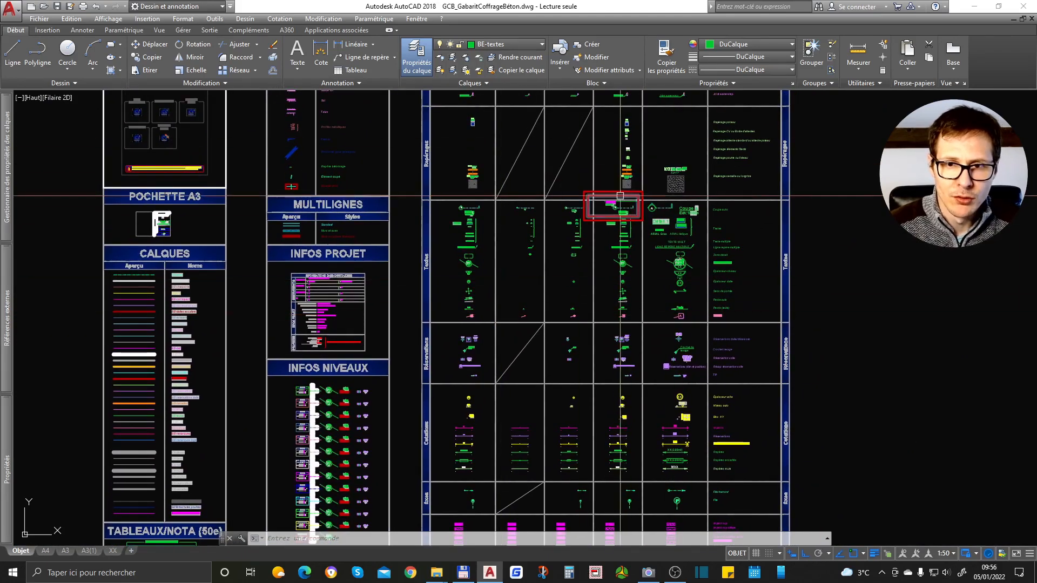
middle_drag(326, 322, 417, 238)
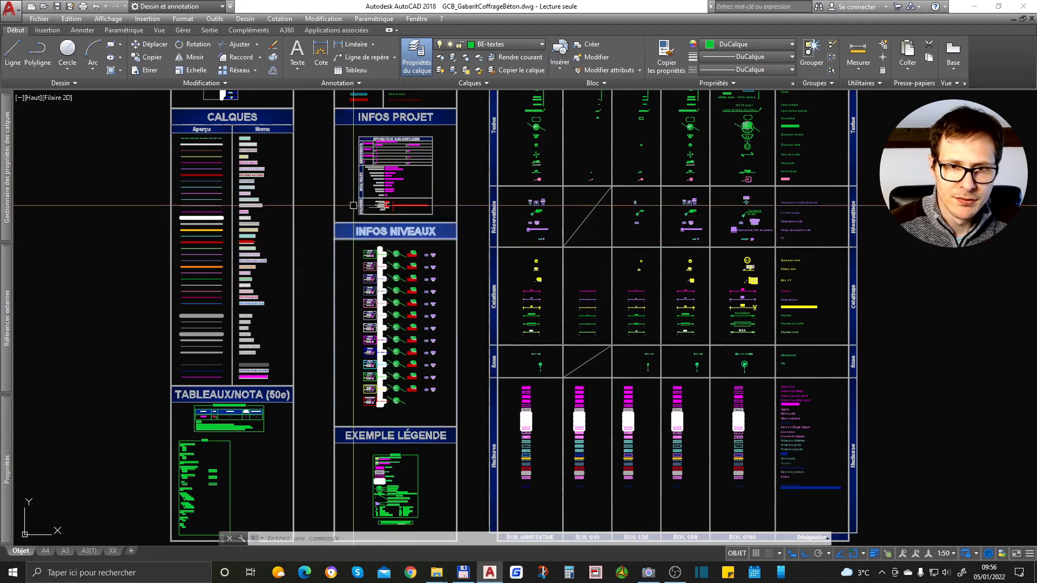
scroll(418, 240, up, 4)
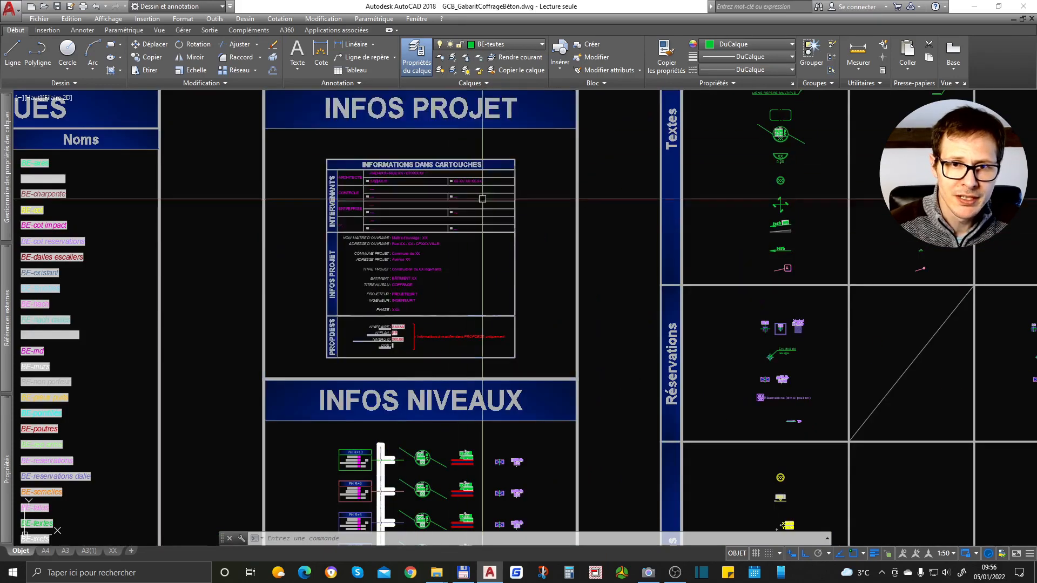
scroll(426, 214, up, 2)
middle_drag(533, 392, 533, 260)
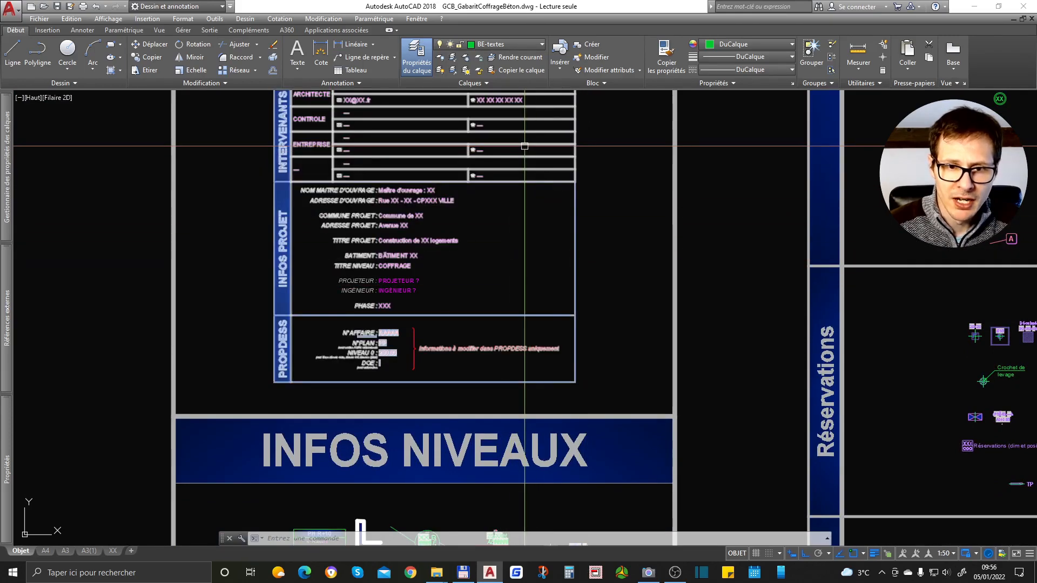
Look through the INFOS NIVEAUX level blocks down to FONDATIONS and inspect the FONDATIONS label block.
scroll(527, 158, down, 3)
scroll(432, 329, up, 3)
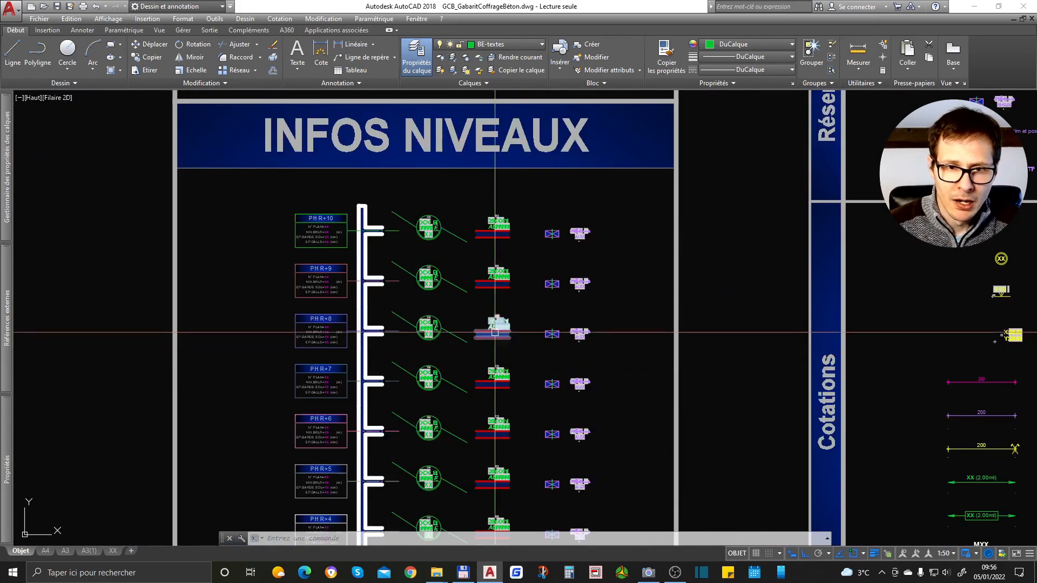
scroll(350, 213, down, 2)
middle_drag(349, 452, 381, 181)
scroll(351, 313, up, 3)
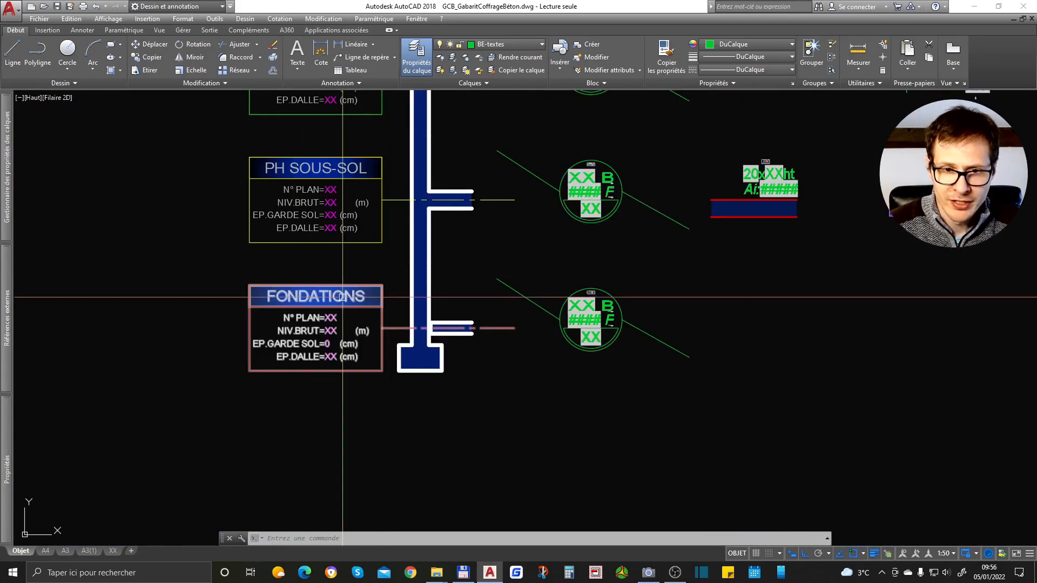
click(351, 296)
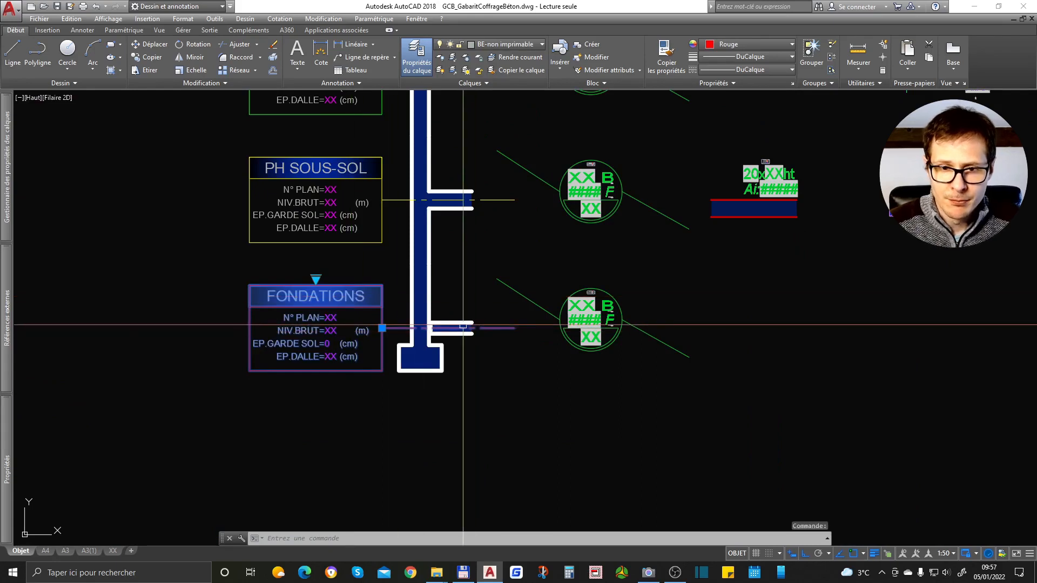
key(Escape)
Try the Radier foundation option on the wall block at the FONDATIONS level, and undo it.
click(420, 302)
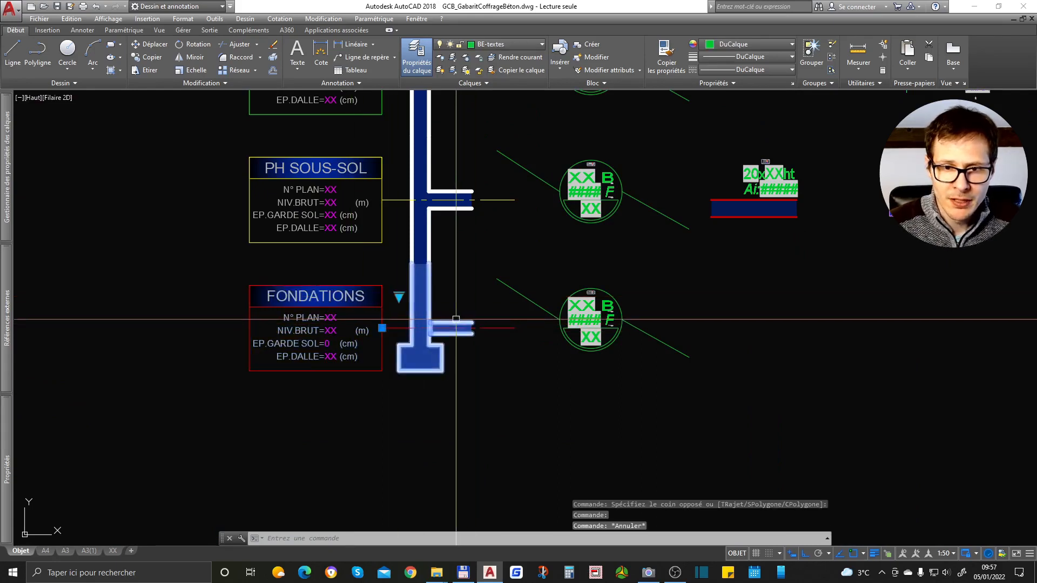
click(398, 295)
mouse_move(480, 343)
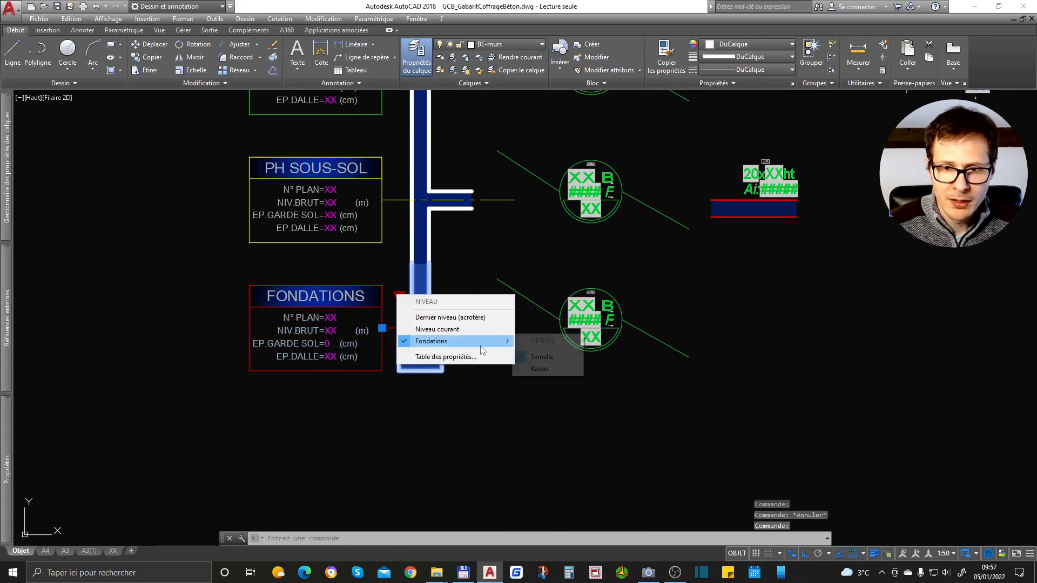
click(540, 367)
key(Escape)
key(ctrl+z)
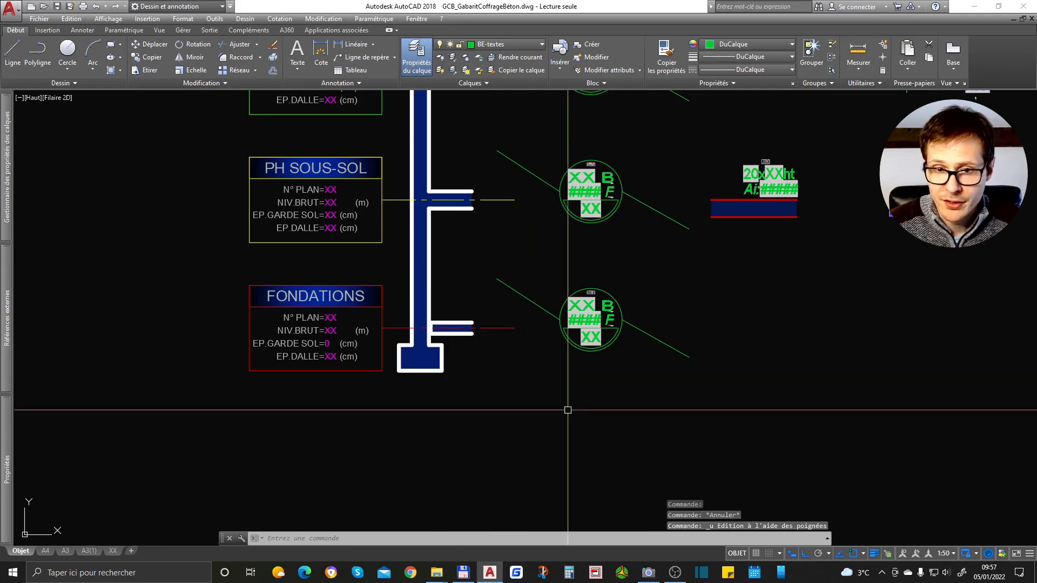
Review the level-type options of the PH SOUS-SOL level block and change its NIVEAU attribute to SOUS-SOL.
mouse_move(331, 195)
middle_down()
mouse_move(316, 278)
mouse_move(286, 314)
middle_up()
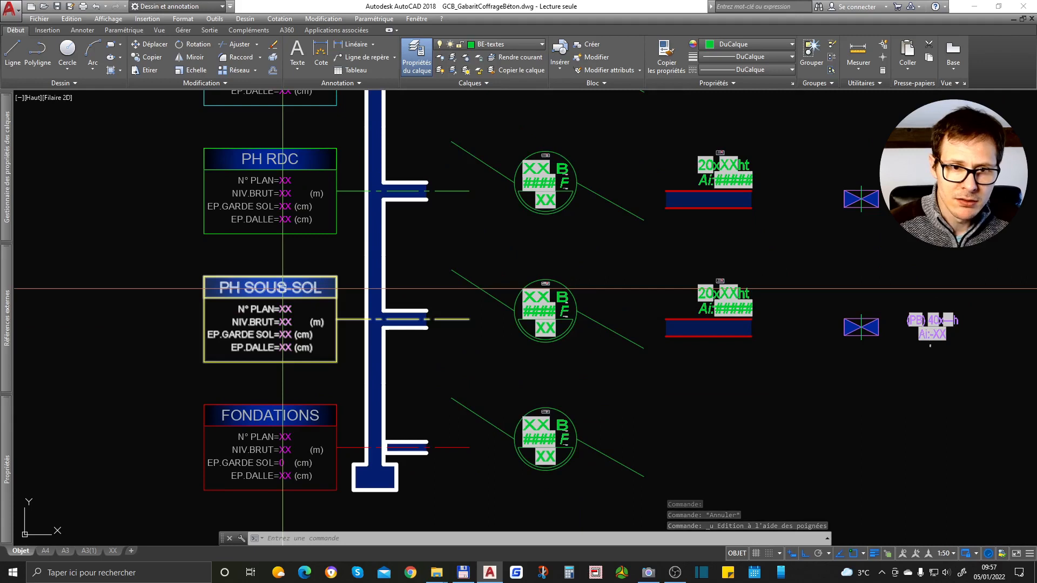
double_click(283, 289)
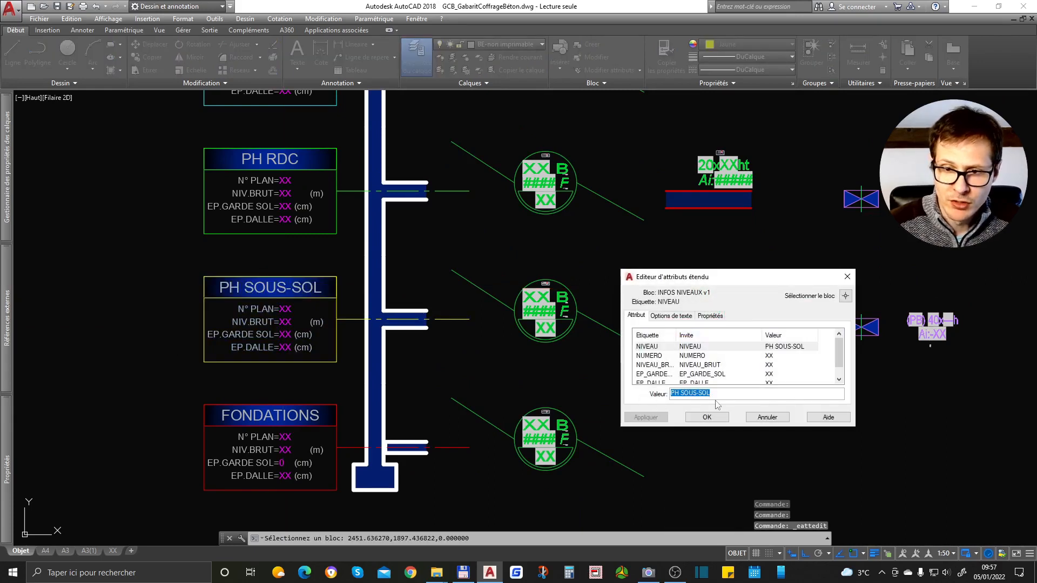
key(Return)
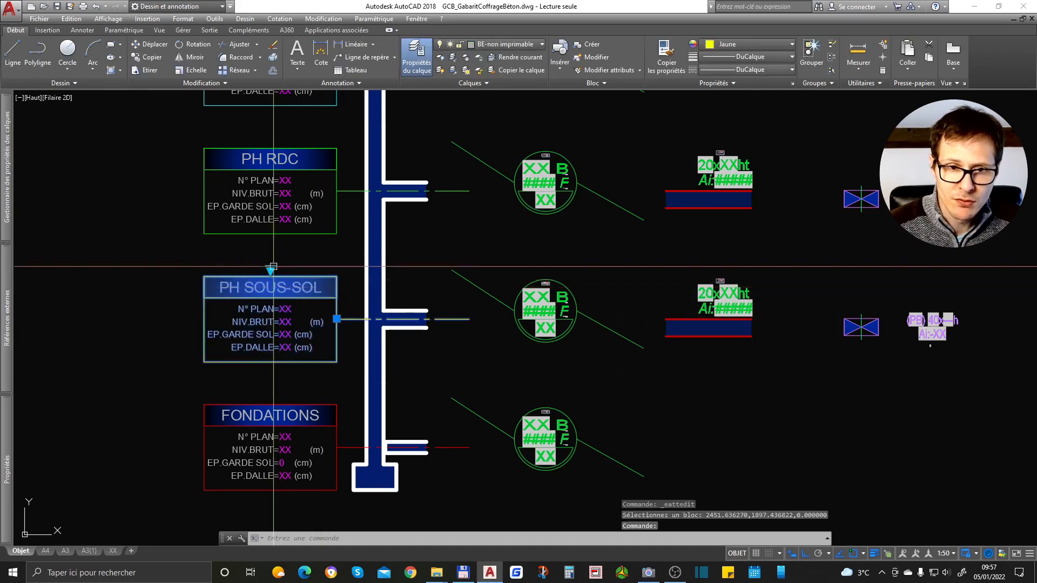
click(270, 269)
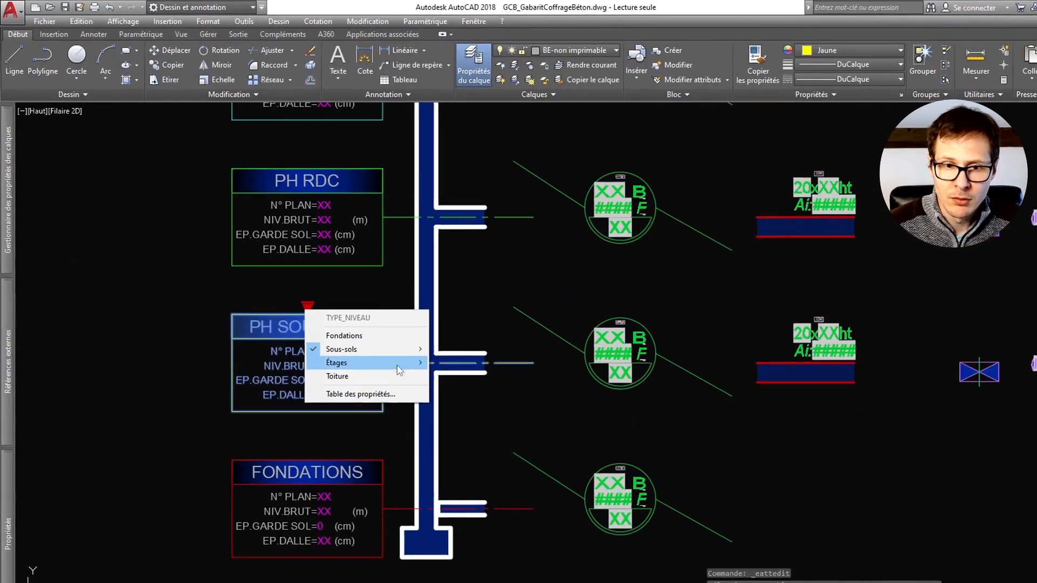
mouse_move(342, 309)
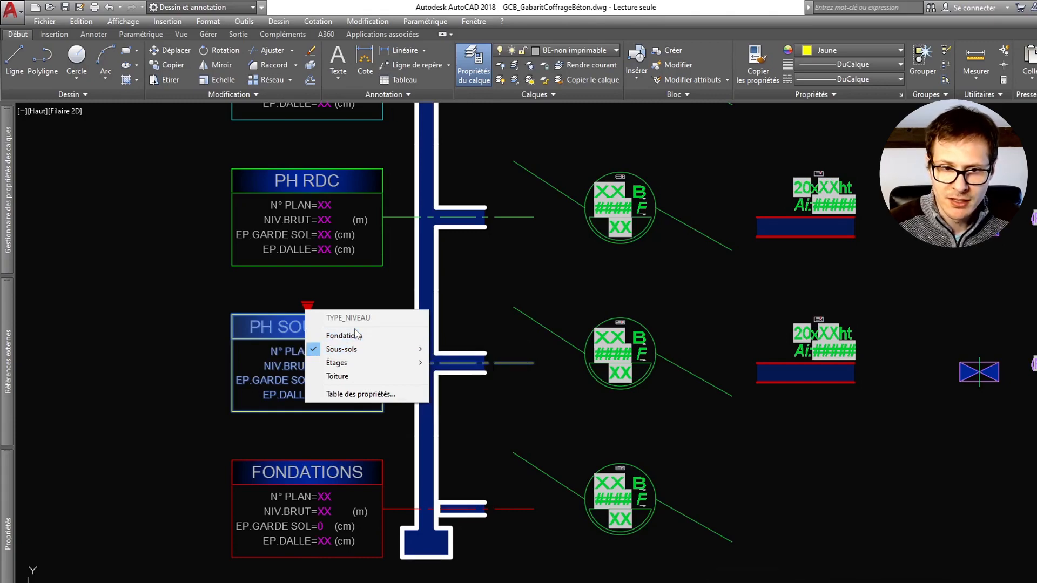
mouse_move(364, 369)
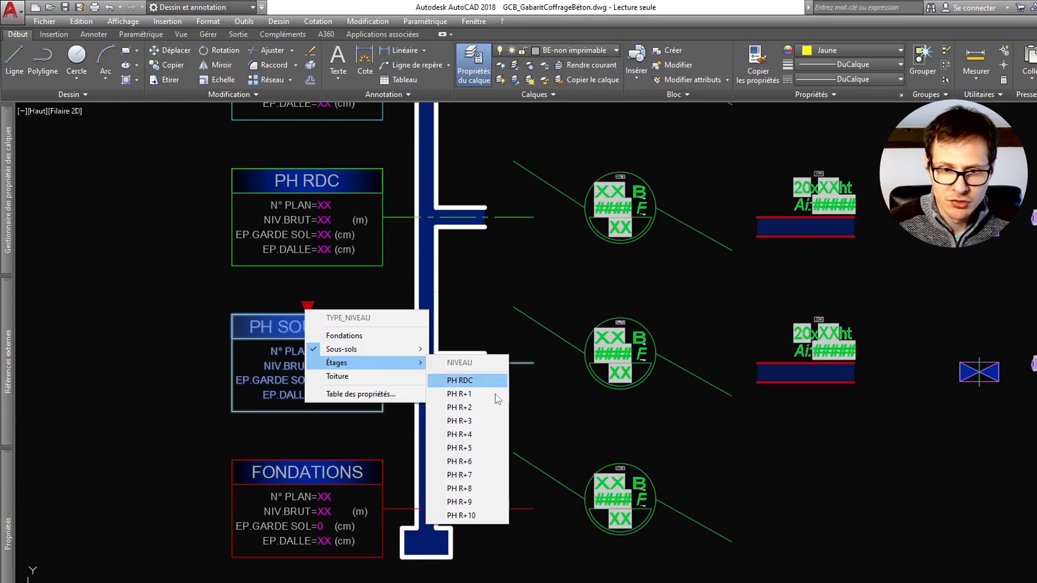
click(480, 516)
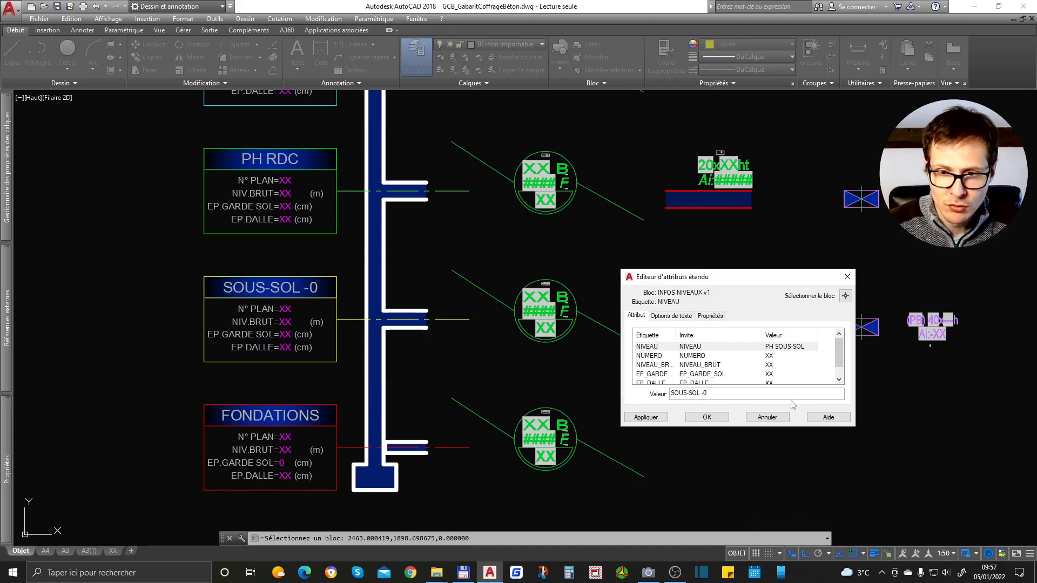
click(708, 417)
Delete the level labels, wall sections and symbols from PH R+4 up to PH R+10 in the INFOS NIVEAUX section.
middle_drag(274, 156, 274, 247)
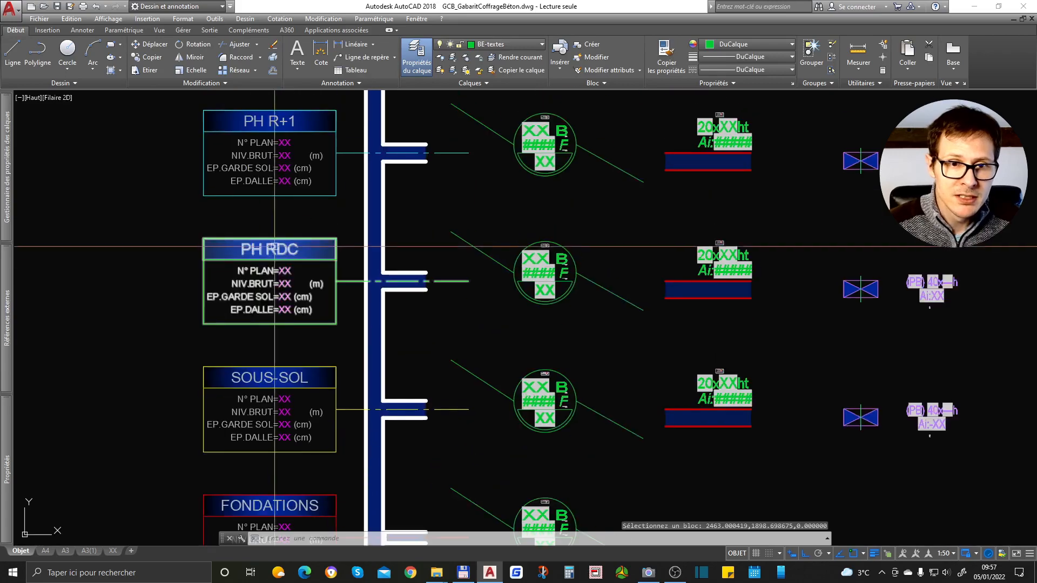
scroll(301, 250, down, 7)
scroll(318, 169, up, 3)
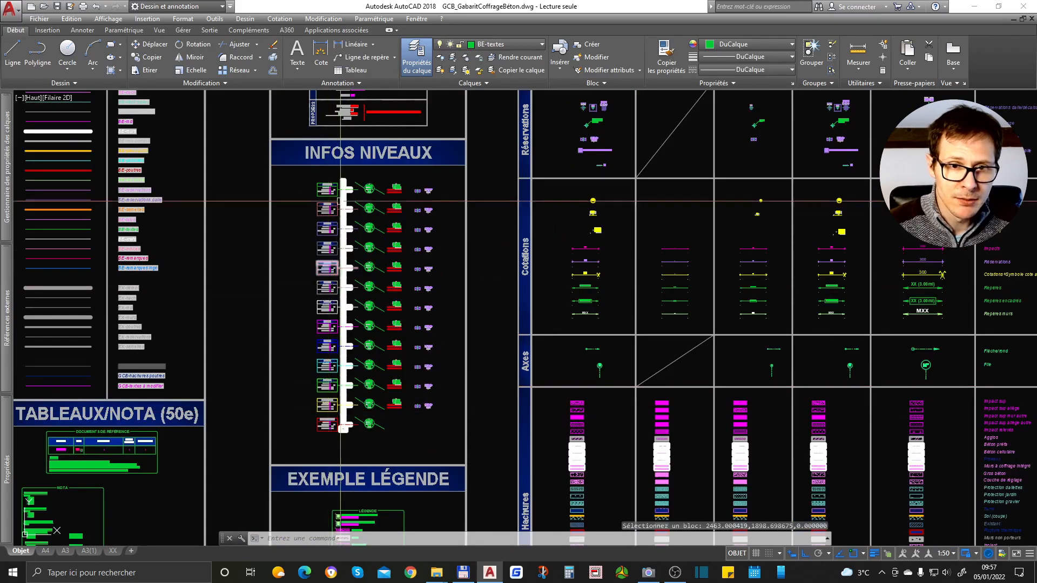
click(265, 159)
scroll(266, 160, down, 2)
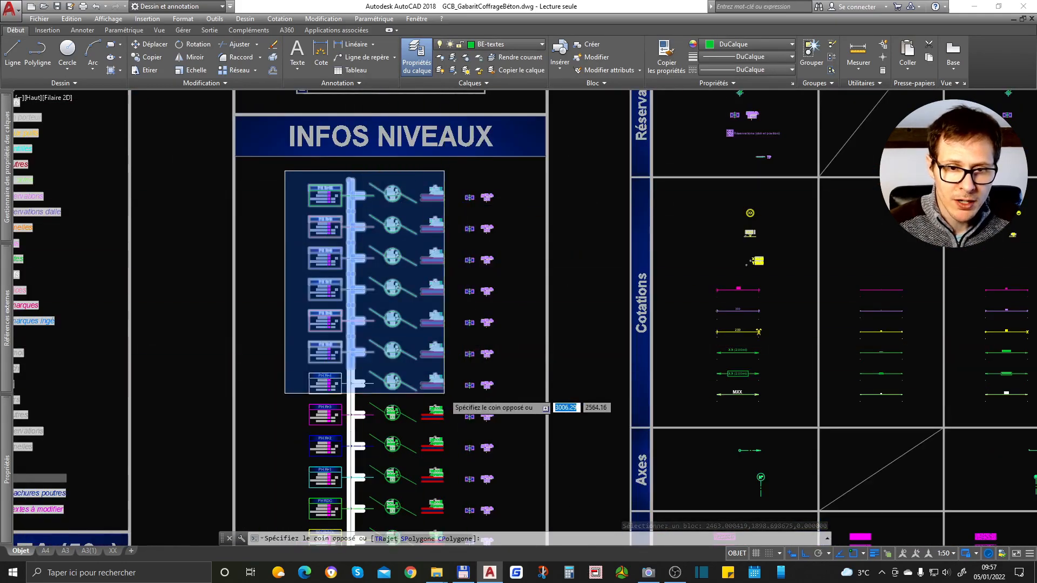
scroll(453, 386, up, 2)
click(573, 393)
scroll(566, 345, down, 4)
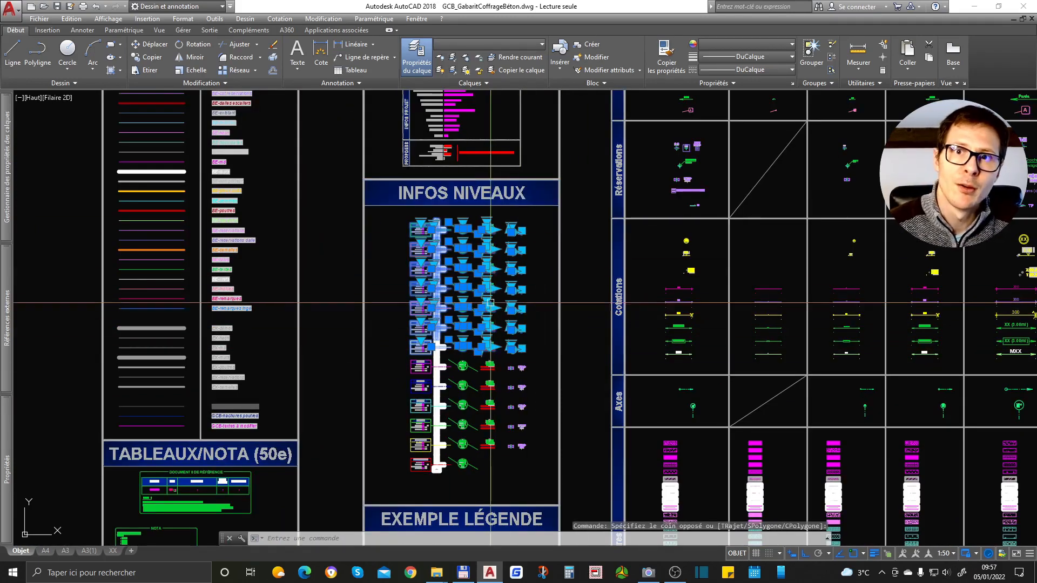
scroll(468, 370, up, 3)
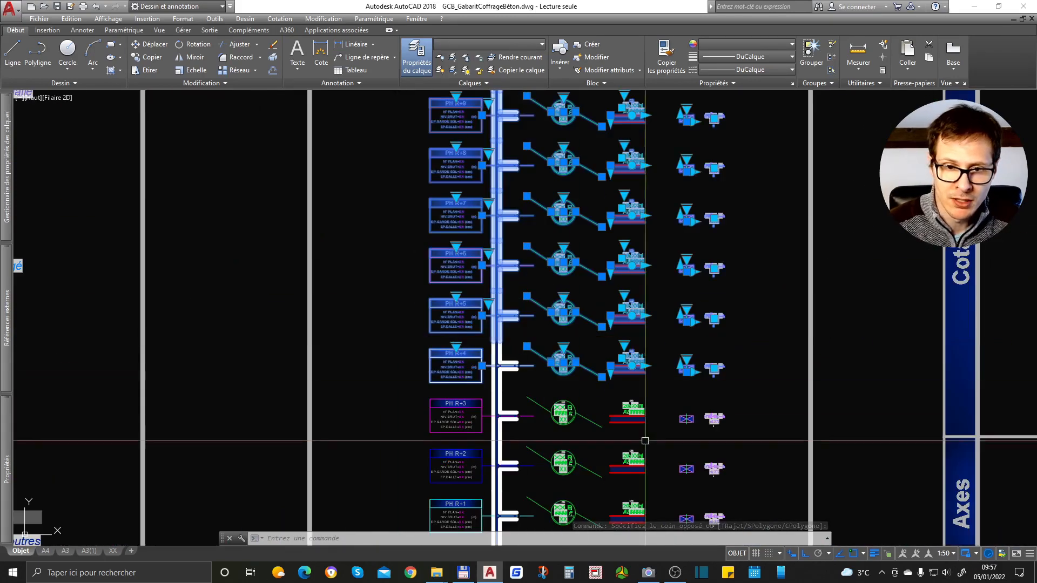
middle_drag(578, 423, 465, 326)
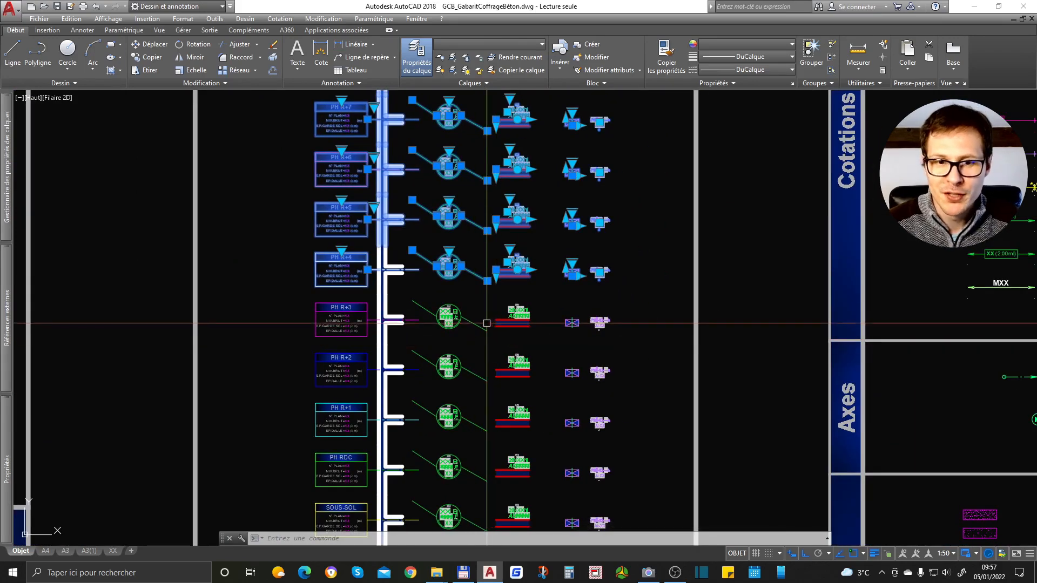
key(Delete)
Delete the leftover wall block above PH R+3 and set the PH R+3 wall block to Dernier niveau (acrotère).
scroll(382, 269, up, 5)
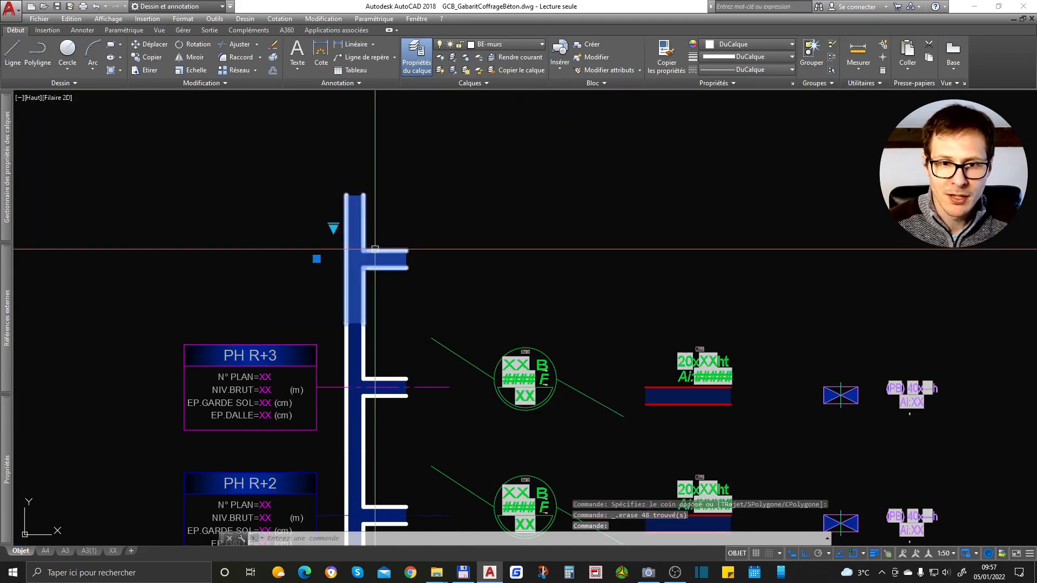
scroll(375, 249, down, 2)
key(Delete)
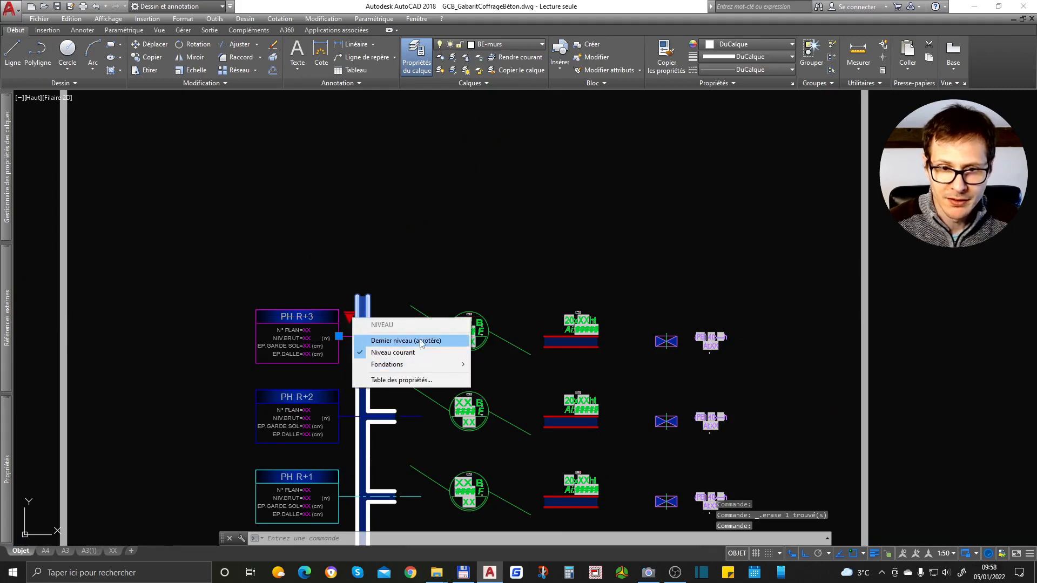
click(422, 343)
scroll(371, 323, up, 6)
key(Escape)
scroll(347, 186, down, 2)
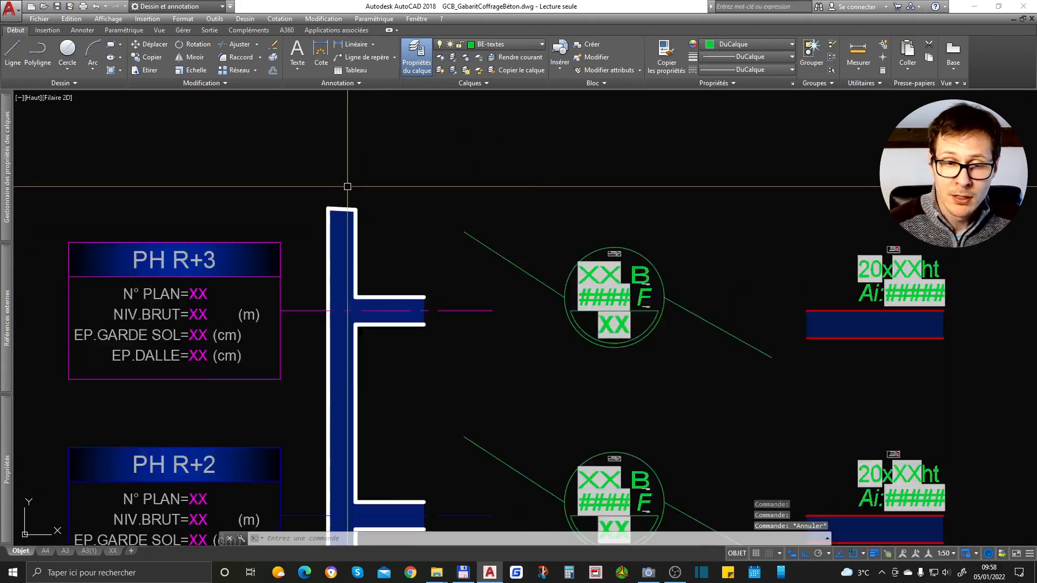
Examine the remaining level blocks and wall sections from FONDATIONS up to PH R+3, including the PH R+3 block's attributes.
scroll(347, 187, down, 2)
scroll(327, 263, down, 4)
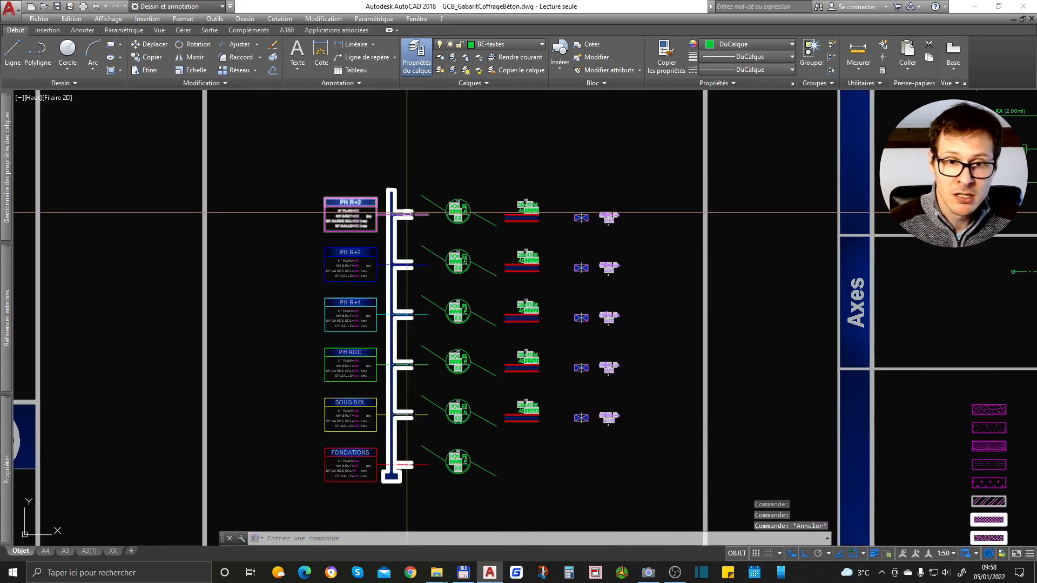
scroll(395, 178, up, 6)
scroll(394, 169, down, 6)
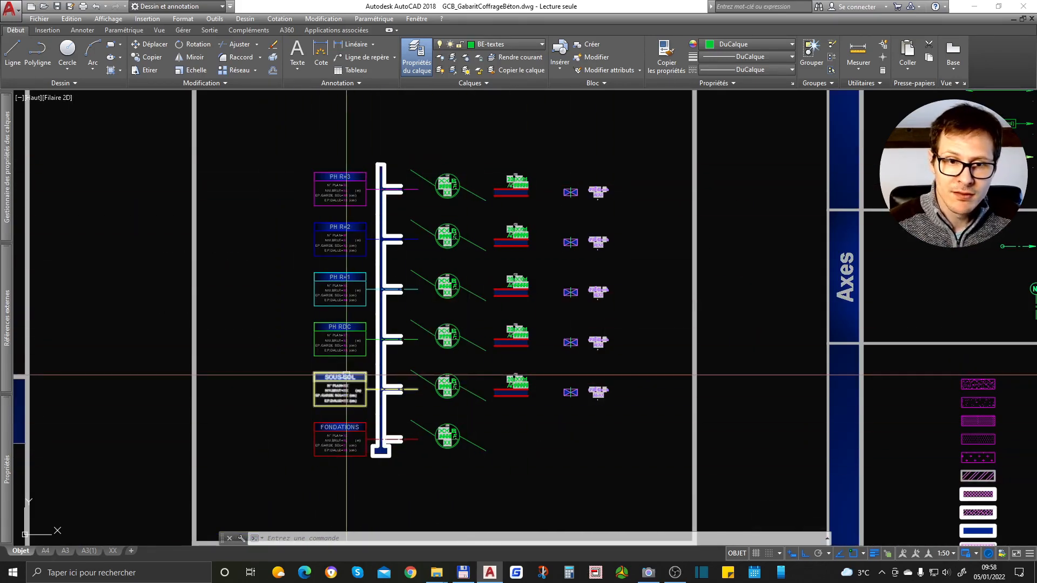
scroll(344, 378, up, 2)
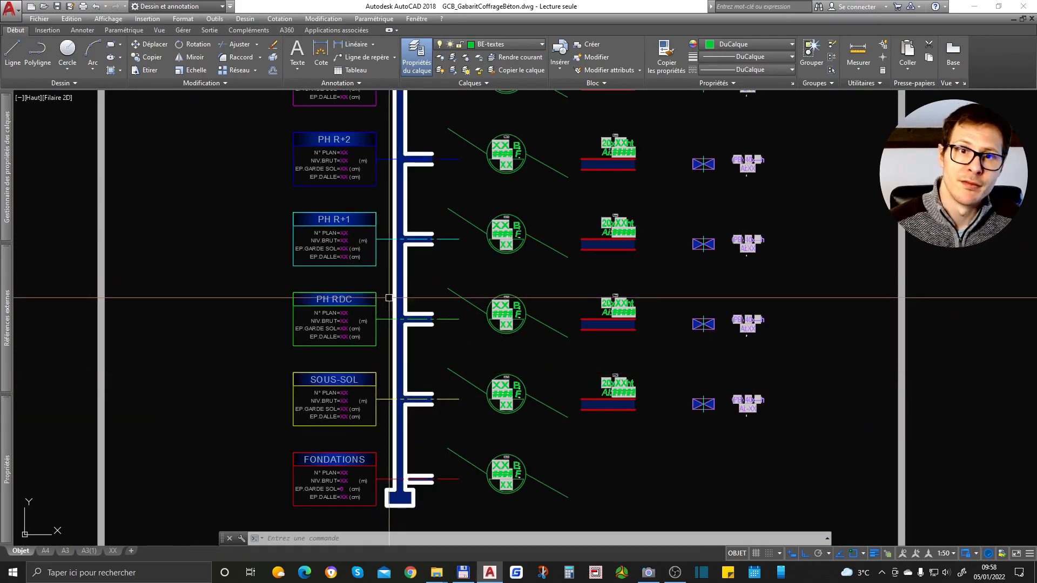
mouse_move(391, 294)
middle_down()
mouse_move(392, 355)
mouse_move(379, 194)
middle_up()
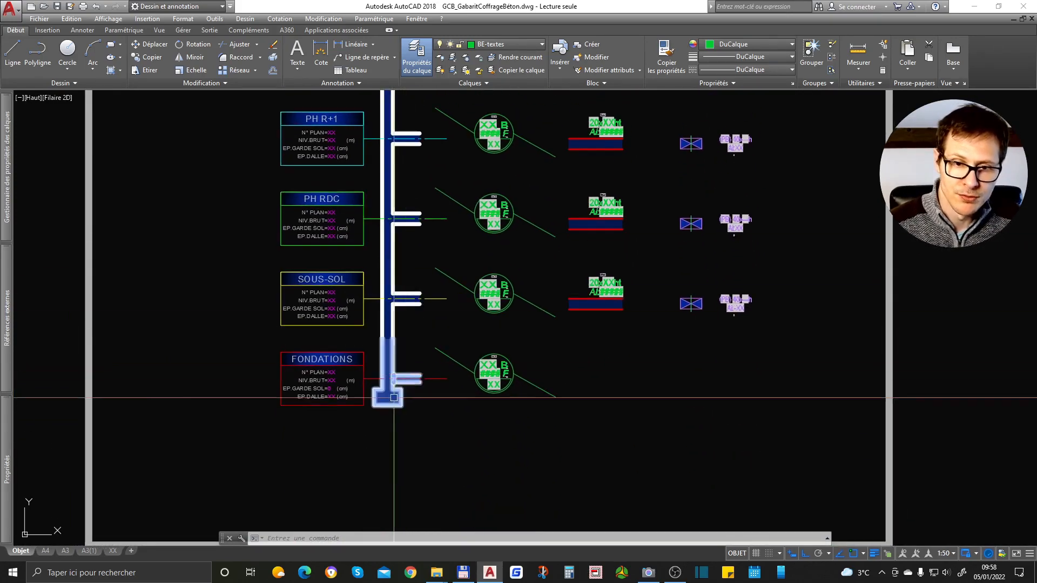
scroll(394, 398, up, 3)
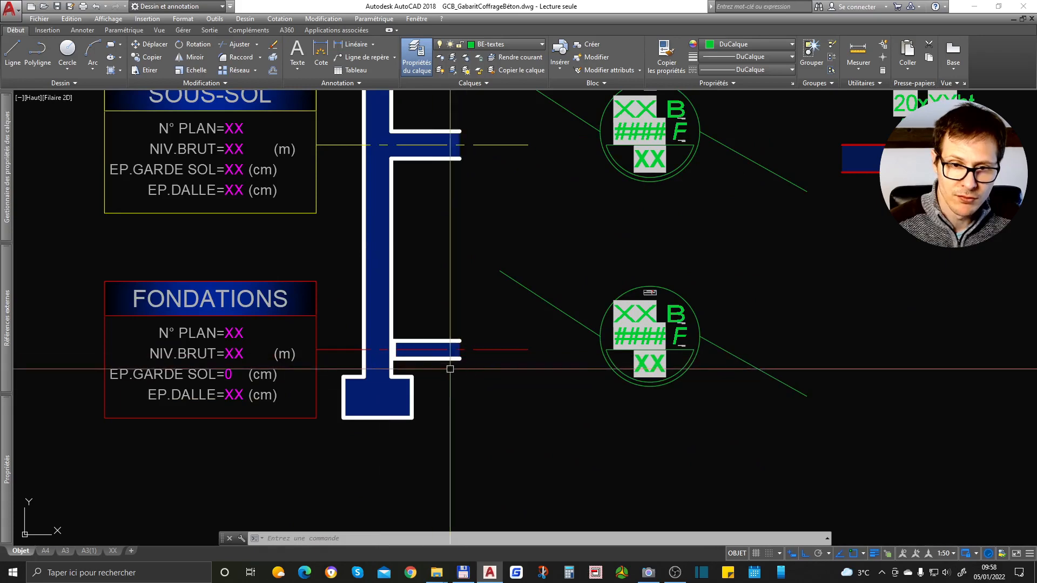
click(395, 374)
scroll(380, 455, down, 3)
key(Escape)
middle_drag(419, 242, 410, 425)
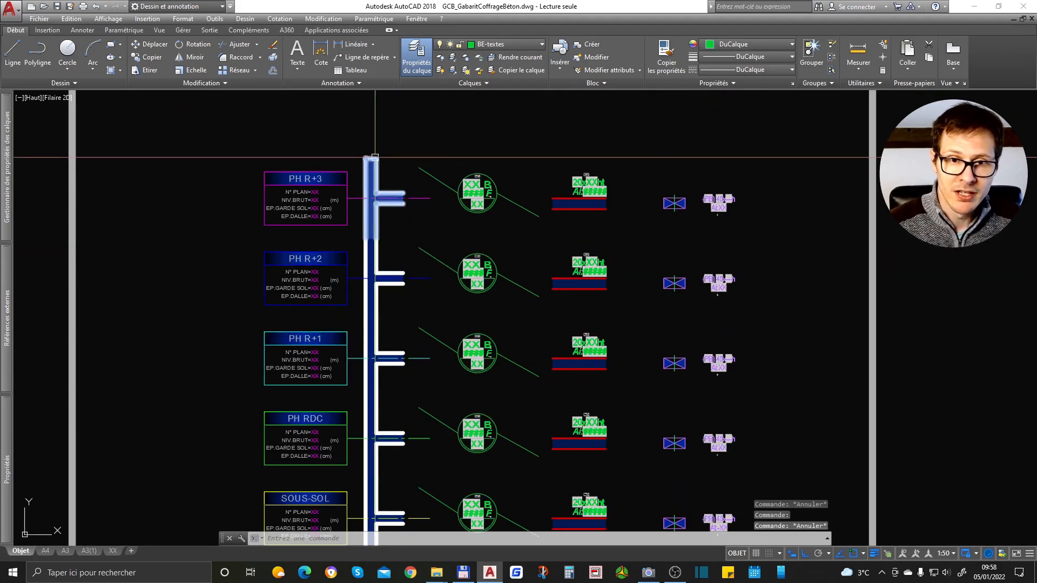
scroll(478, 170, up, 3)
scroll(260, 204, down, 3)
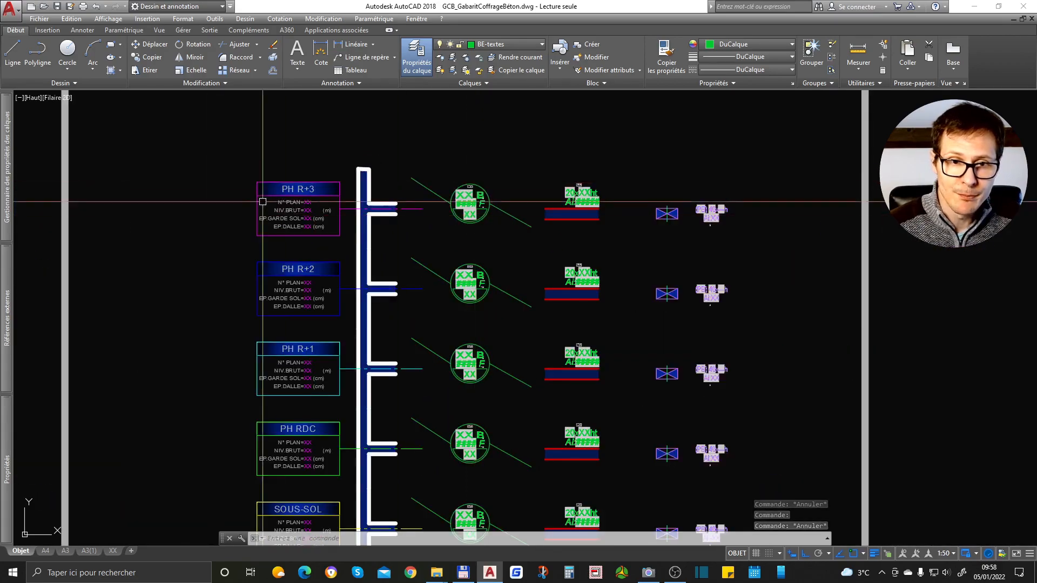
scroll(262, 198, up, 6)
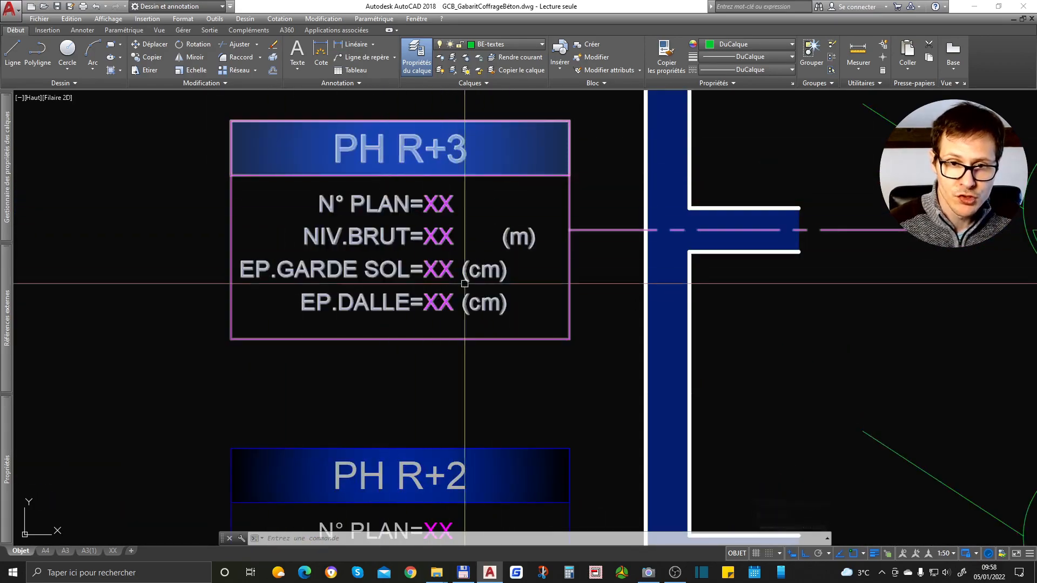
scroll(523, 220, down, 5)
Set the FONDATIONS level block's N° PLAN to 01 and its NIV.BRUT to -3.10 m.
scroll(380, 427, up, 6)
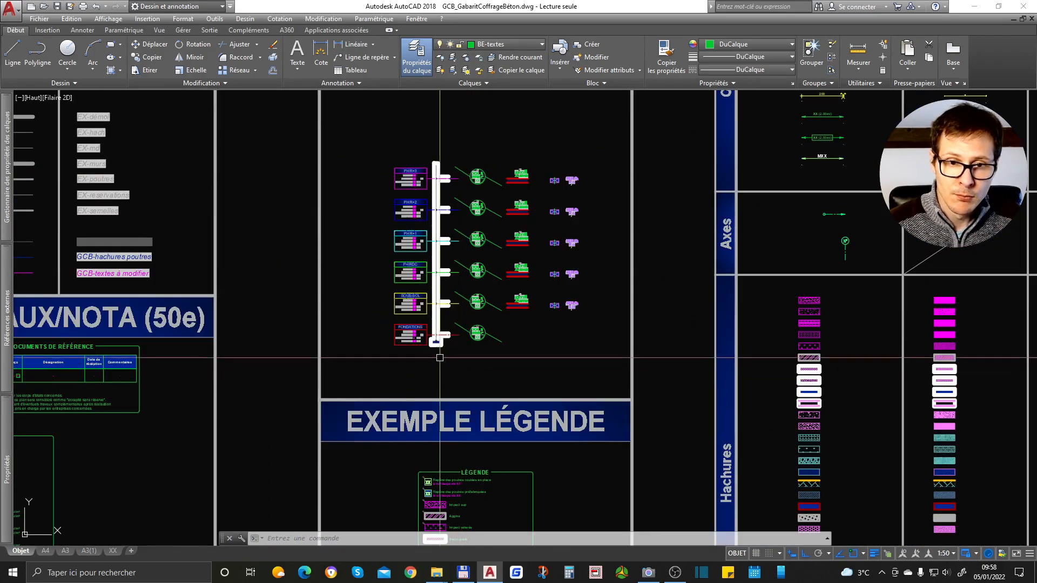
middle_drag(180, 340, 241, 309)
scroll(358, 280, up, 2)
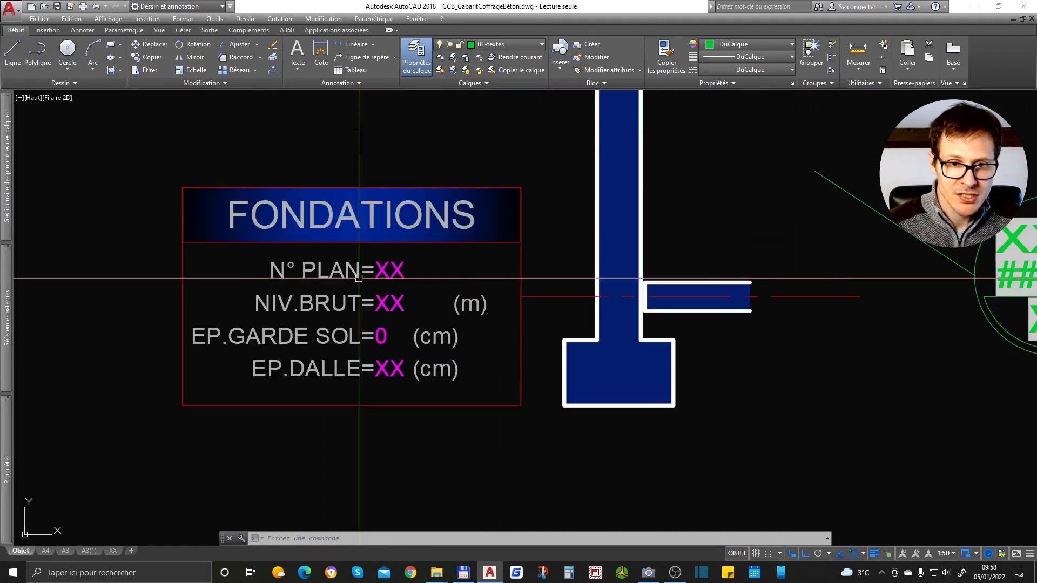
click(385, 268)
double_click(385, 268)
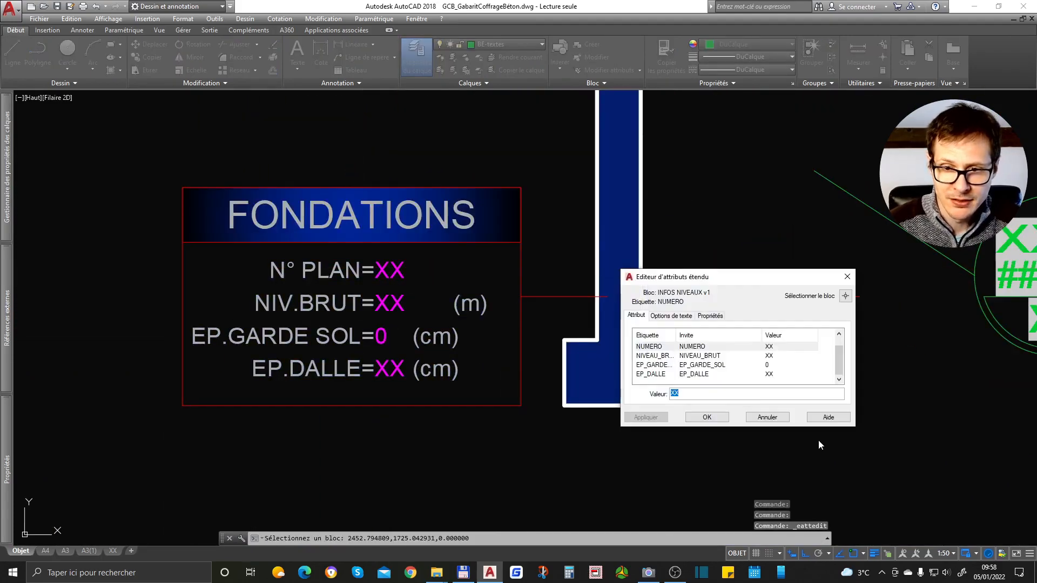
text(01)
key(Return)
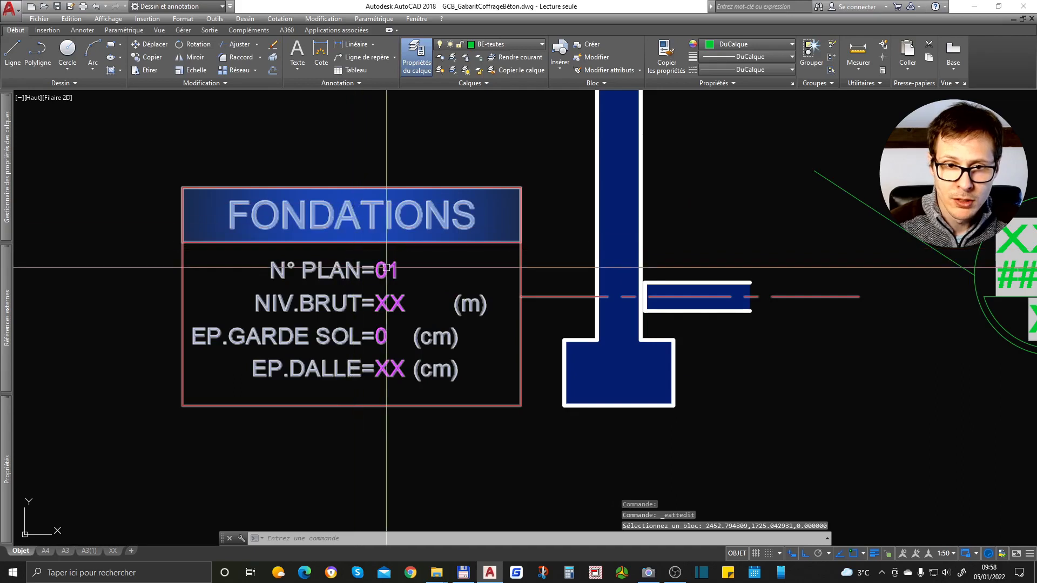
double_click(396, 298)
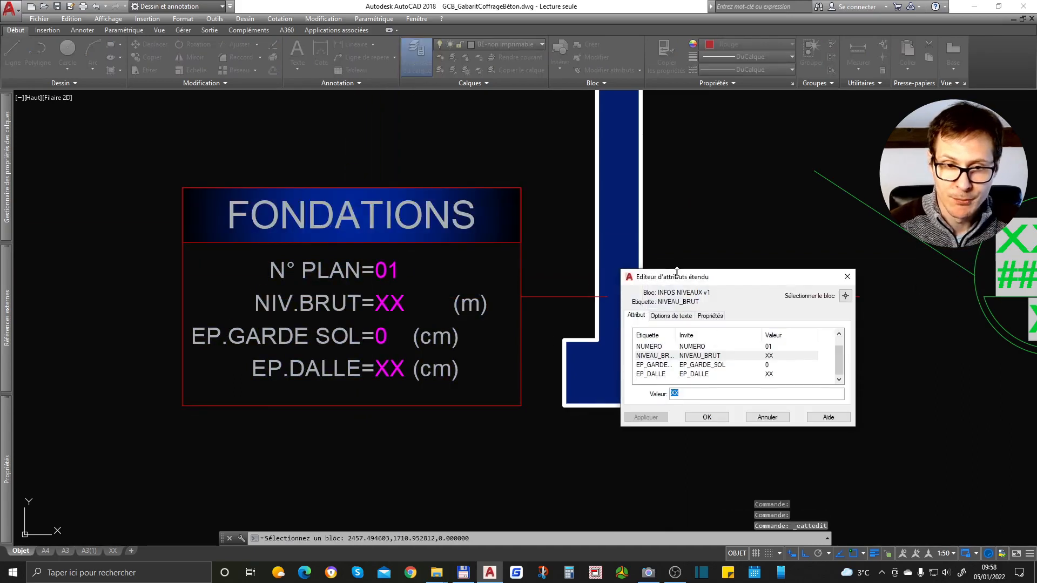
text(-3.10)
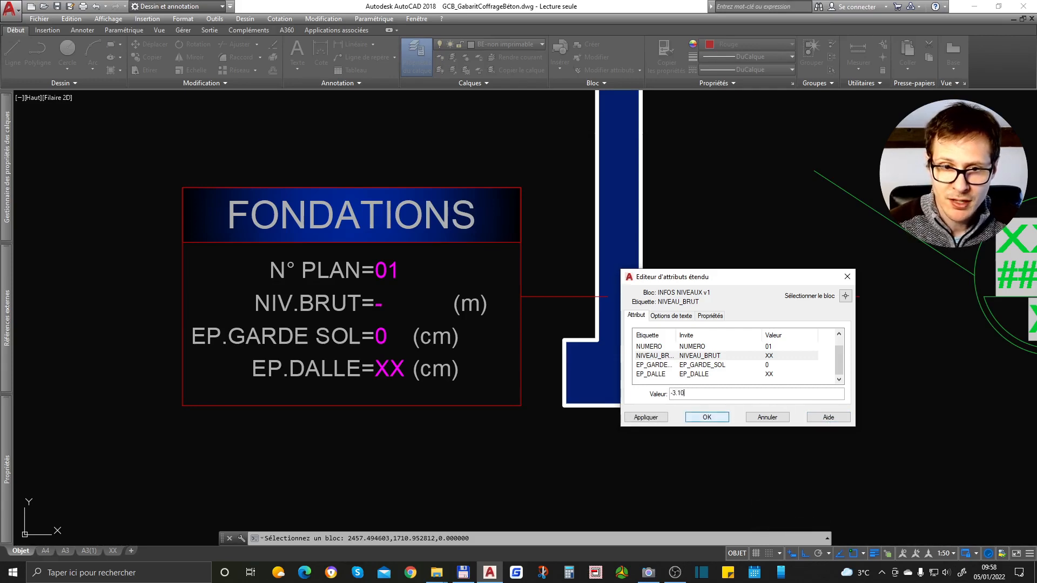
key(Return)
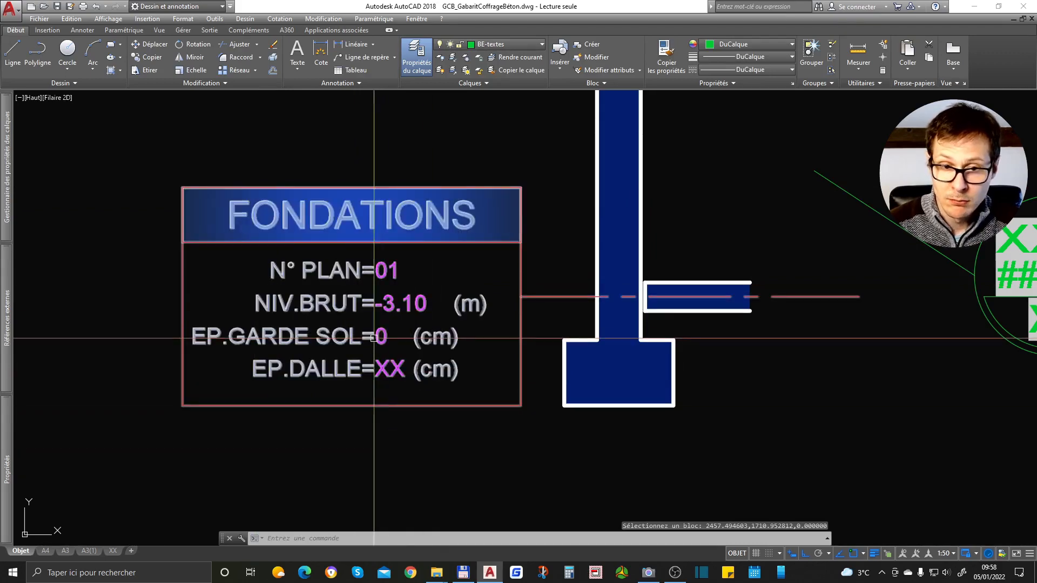
Set the slab thickness EP.DALLE of the FONDATIONS level block to 13 cm.
scroll(394, 378, down, 2)
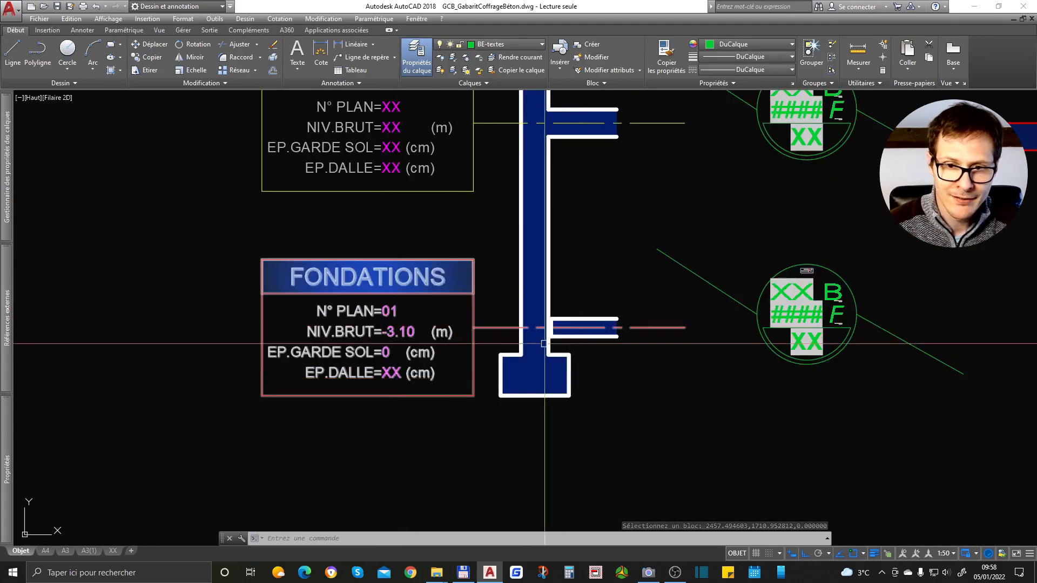
scroll(396, 381, up, 2)
double_click(390, 369)
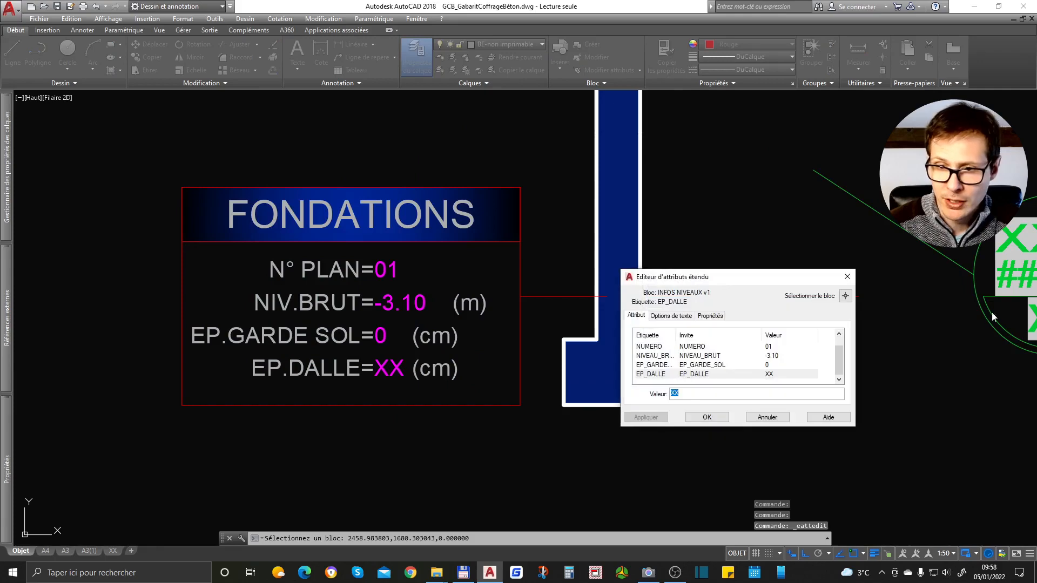
text(13)
key(Return)
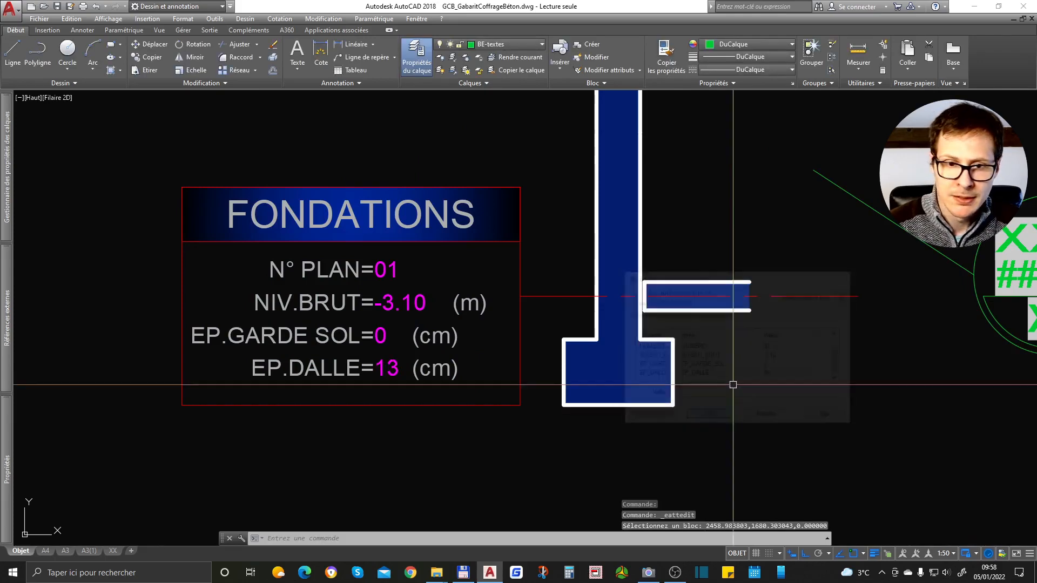
Set the SOUS-SOL level block's N° PLAN to 02 and its NIV.BRUT to -0.11 m.
scroll(373, 416, down, 2)
middle_drag(334, 175, 308, 235)
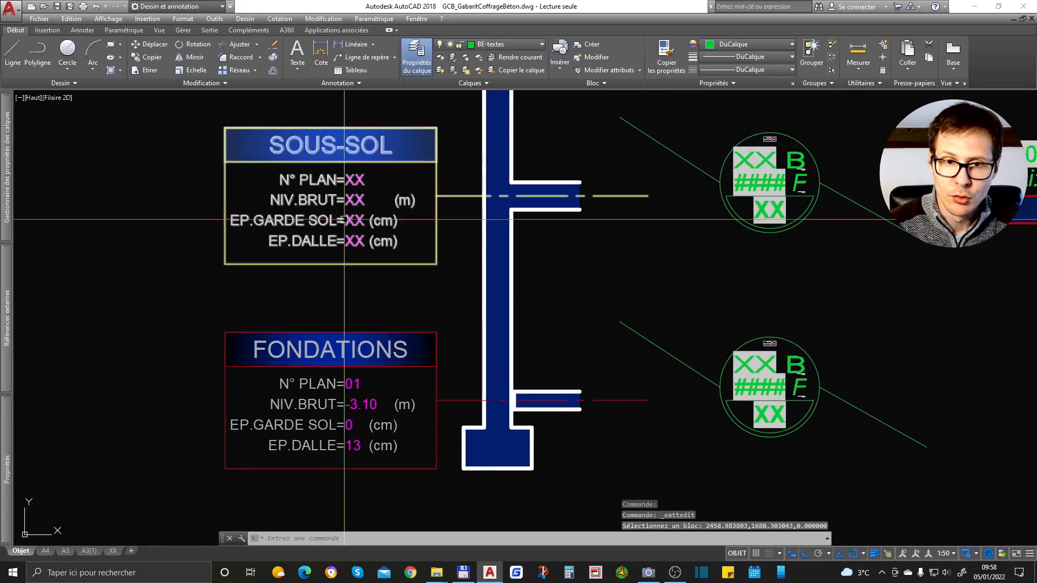
scroll(379, 410, down, 2)
scroll(388, 420, up, 2)
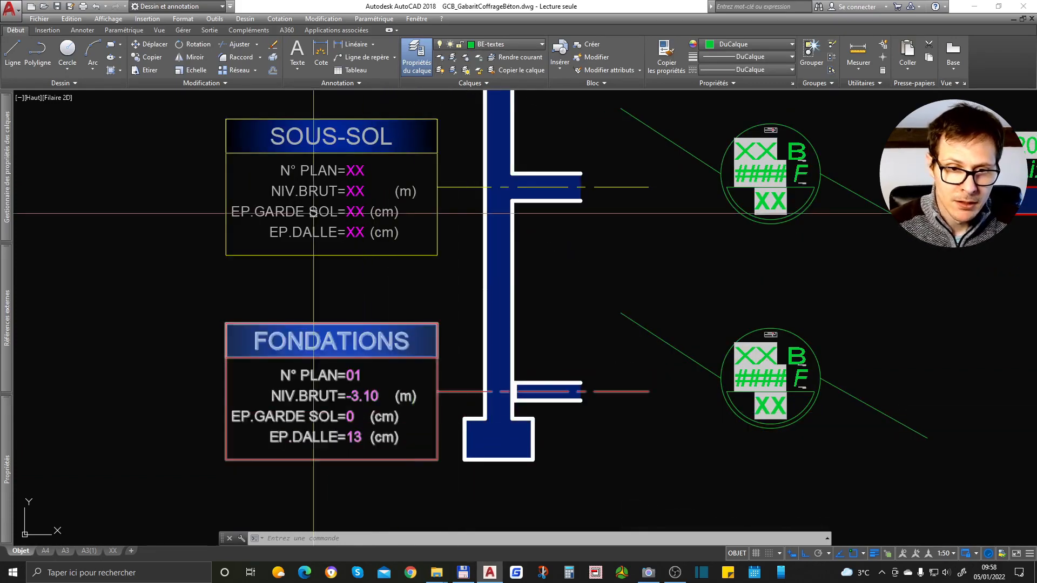
middle_drag(366, 206, 371, 304)
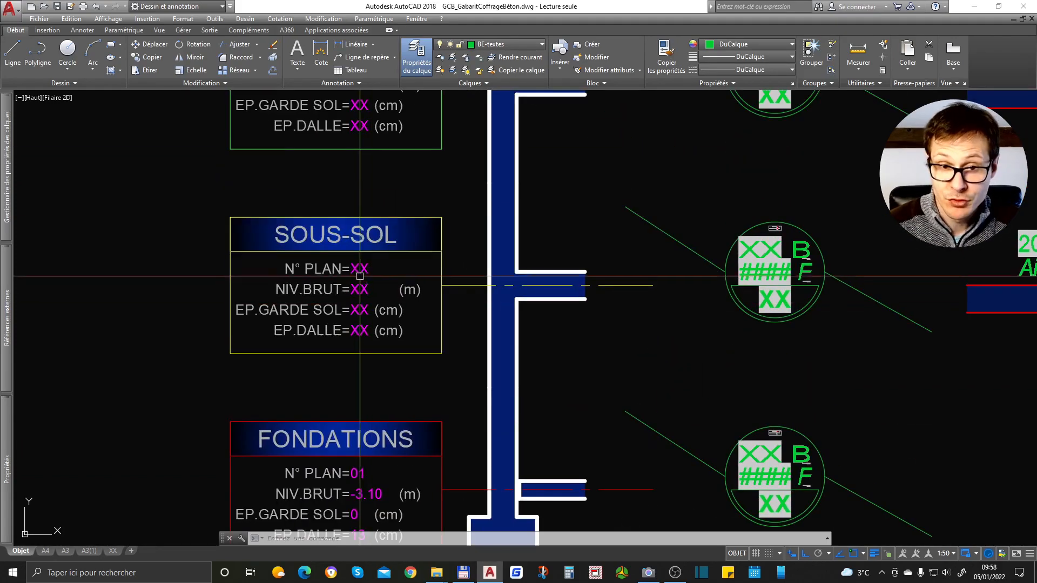
double_click(408, 296)
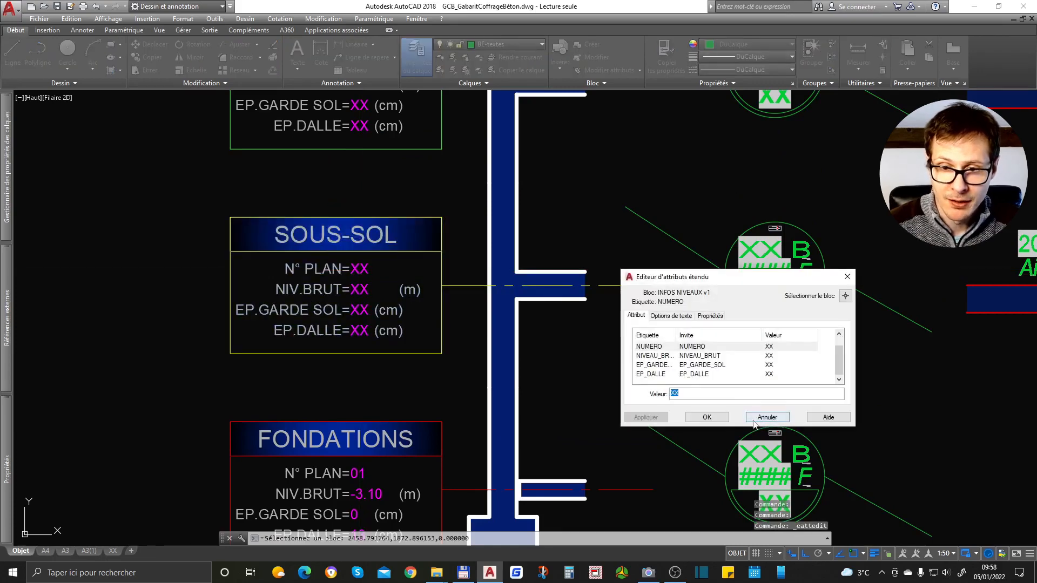
click(707, 418)
double_click(364, 289)
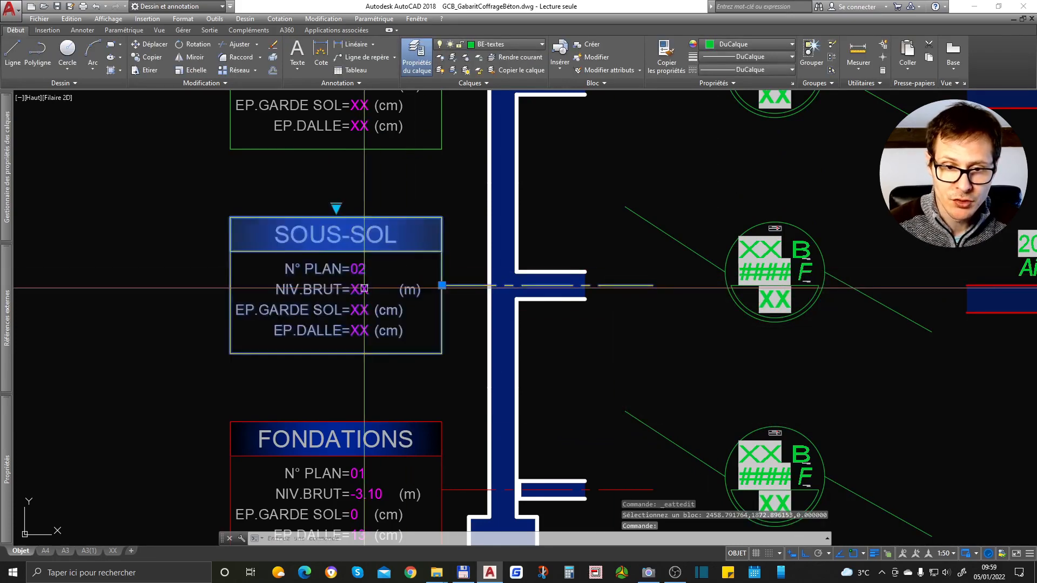
text(-0)
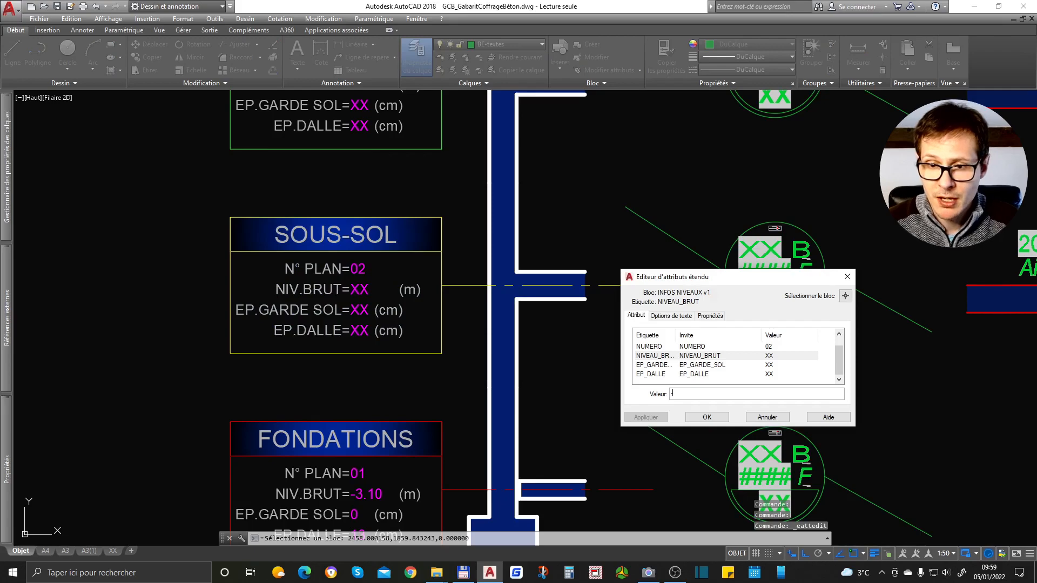
click(707, 418)
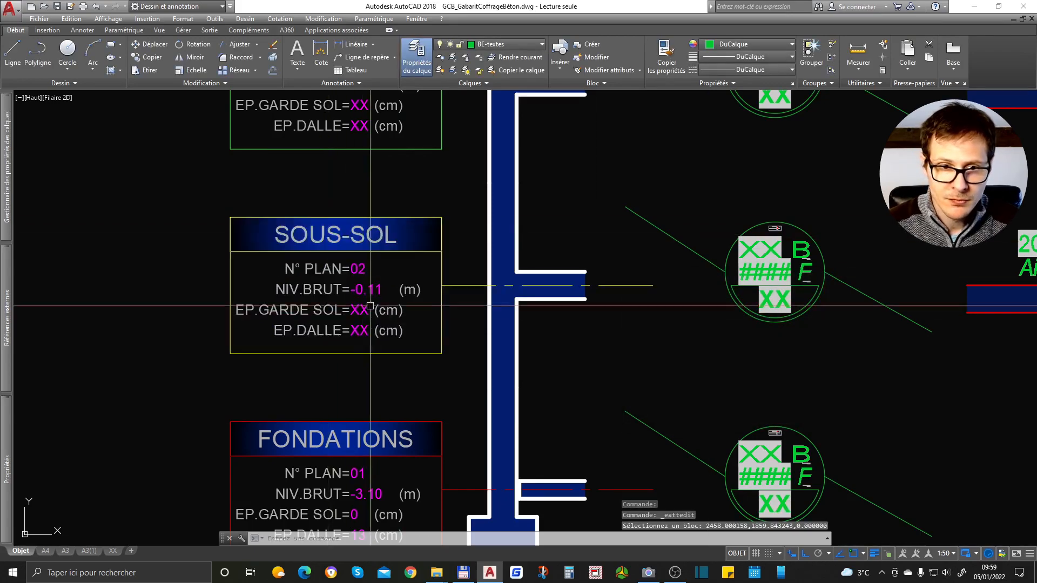
Set the SOUS-SOL level block's EP.GARDE SOL to 0 cm and its EP.DALLE to 25 cm.
scroll(356, 300, up, 3)
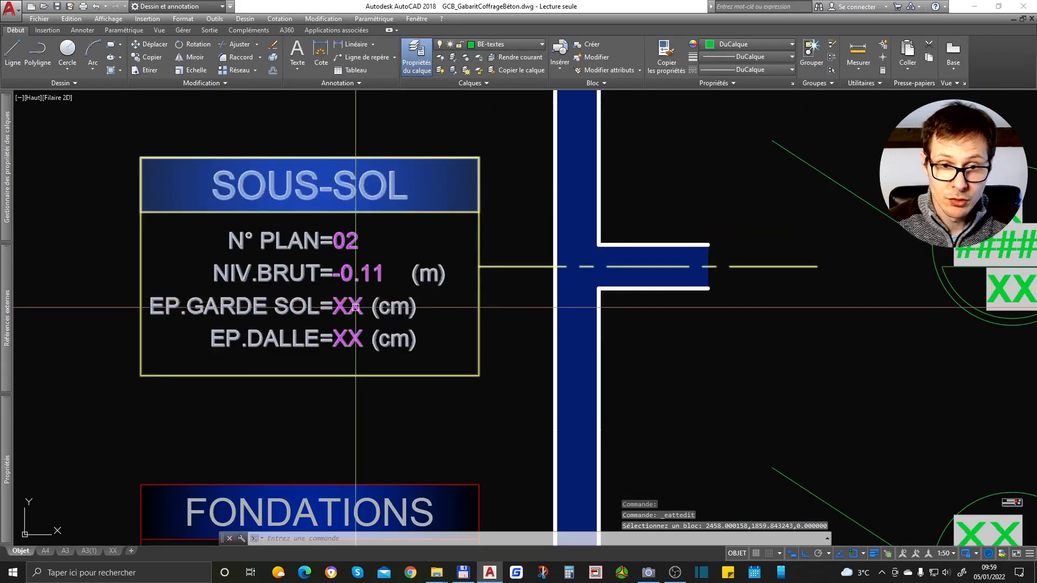
click(356, 307)
text(0)
click(723, 417)
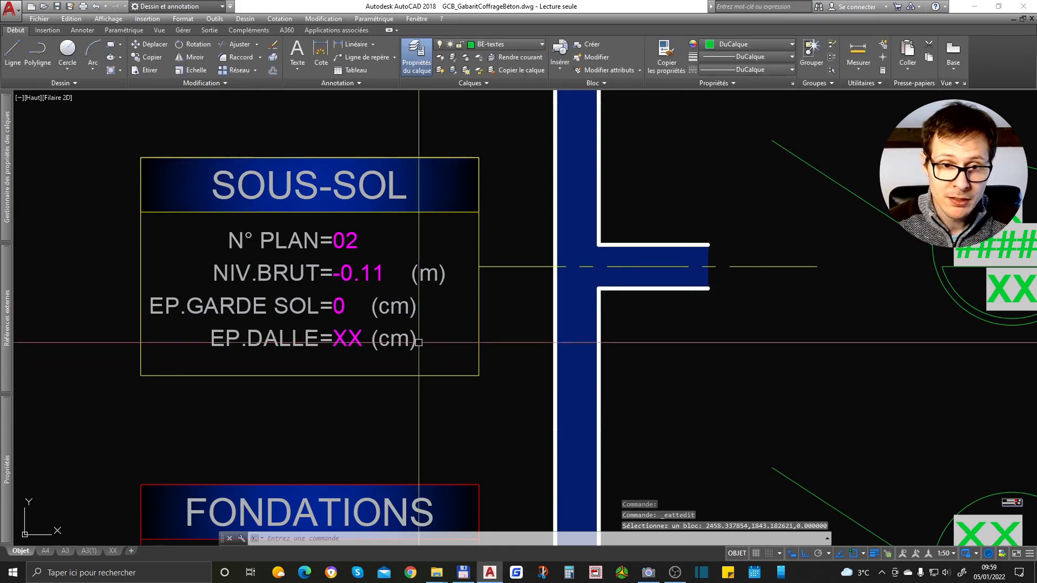
click(355, 338)
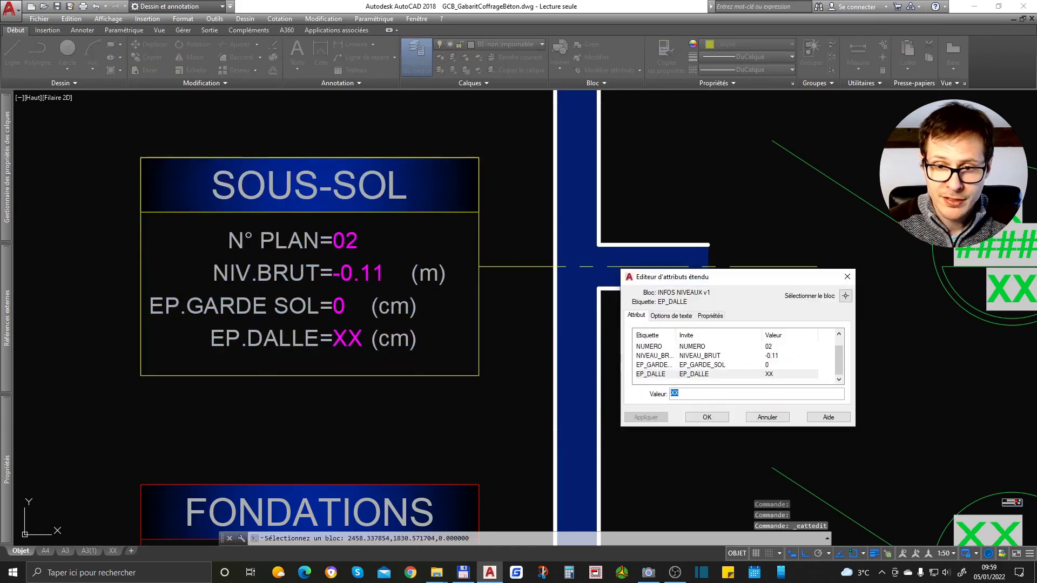
text(25)
click(707, 417)
scroll(552, 263, down, 3)
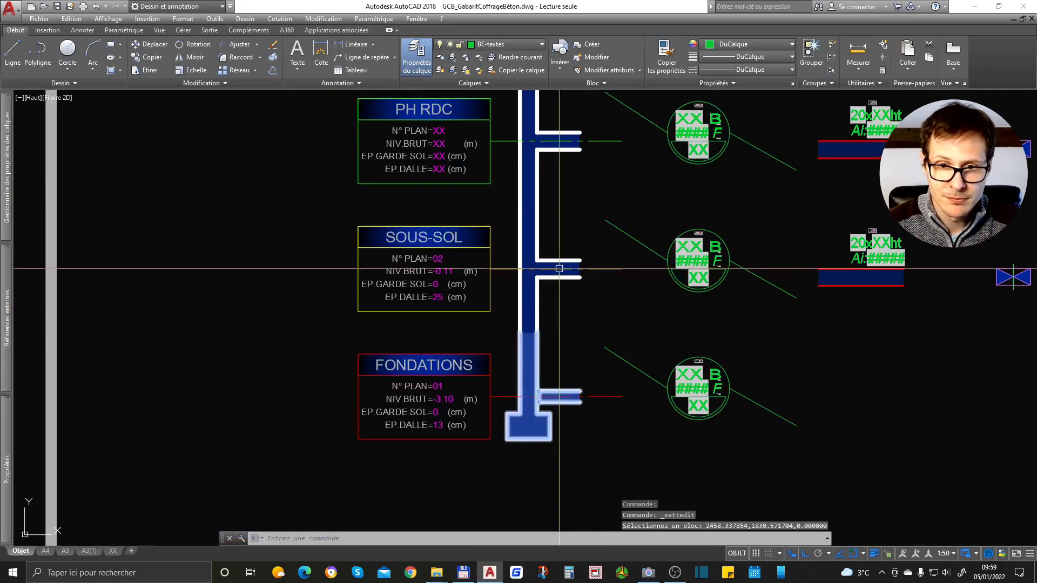
key(Escape)
scroll(489, 268, up, 2)
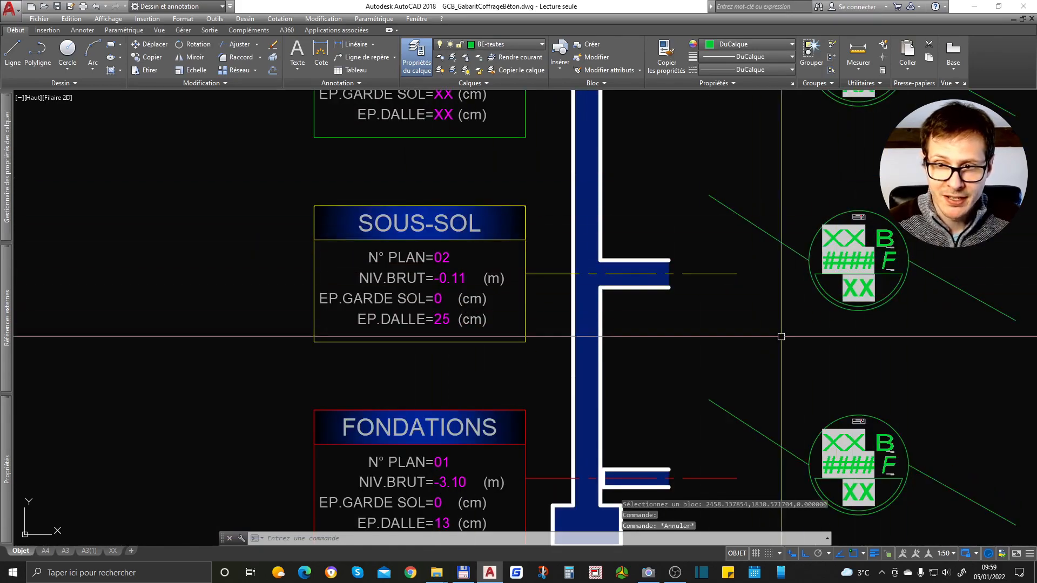
middle_drag(710, 361, 569, 287)
scroll(243, 449, up, 2)
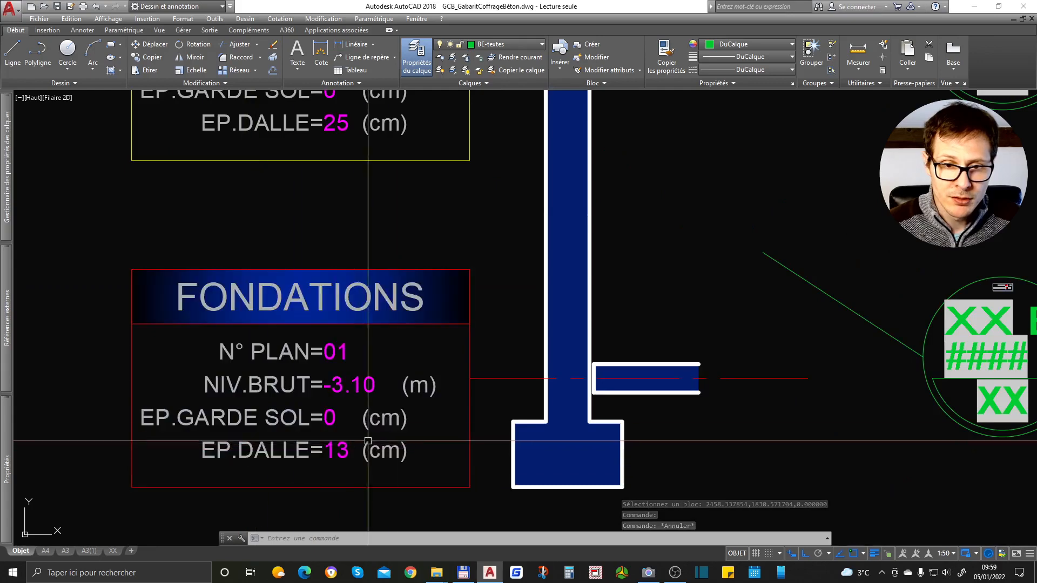
text(maj)
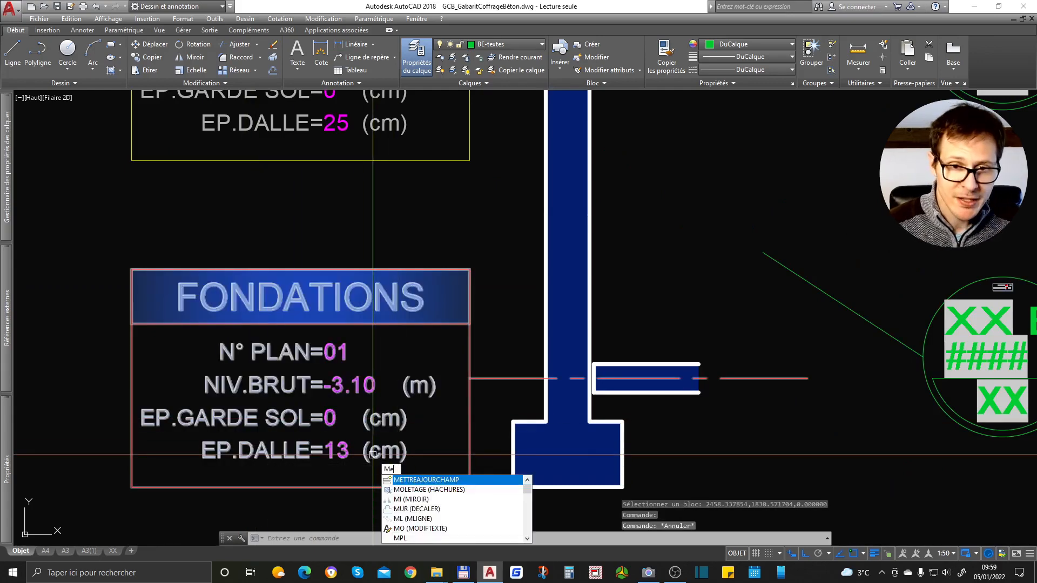
key(Return)
scroll(404, 335, down, 4)
key(Escape)
Regenerate the model to update the linked fields in the SOUS-SOL and FONDATIONS slab level symbols.
scroll(419, 319, up, 2)
text(rg)
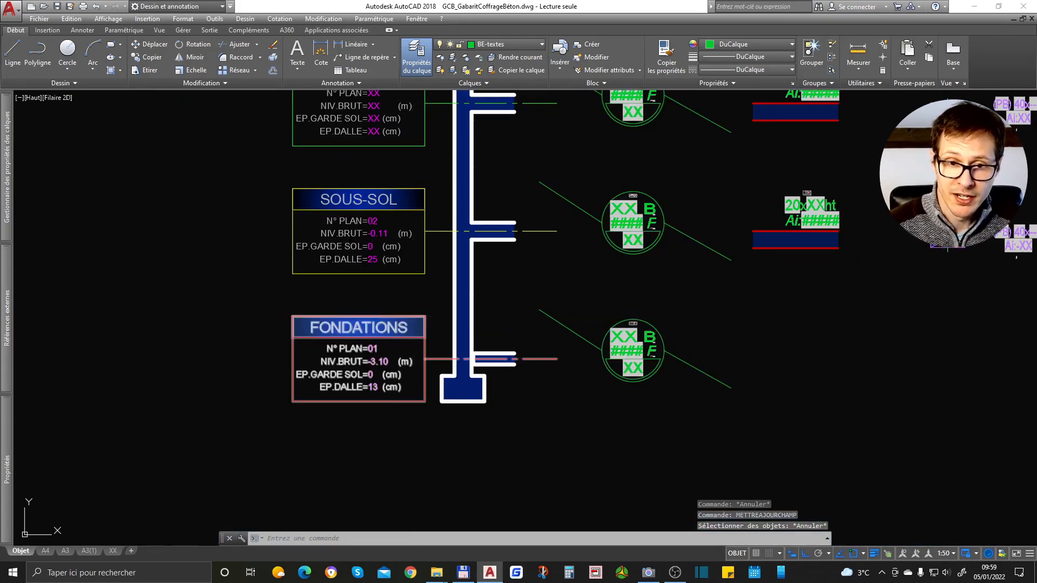
key(Return)
scroll(653, 204, up, 5)
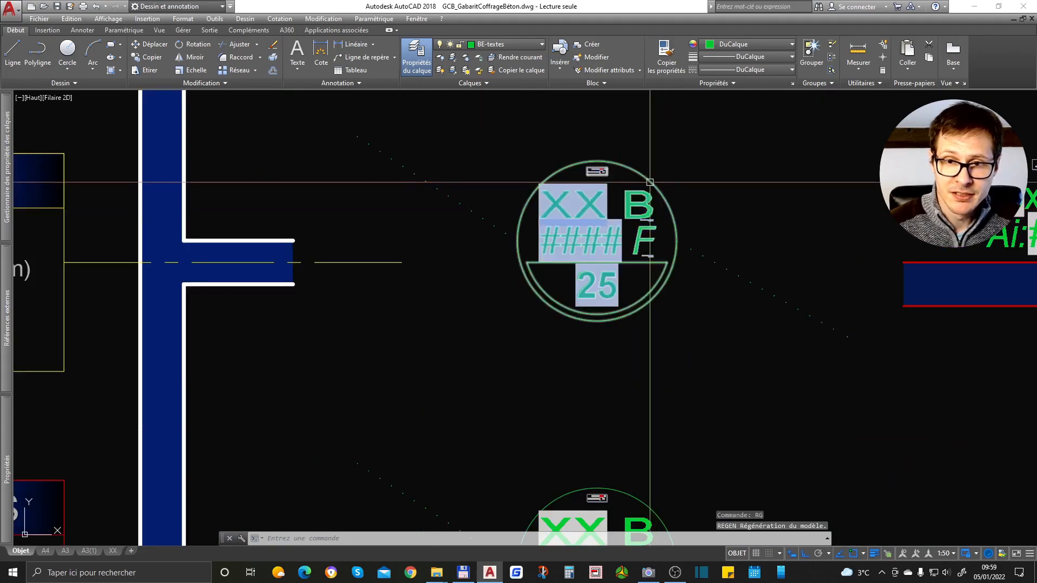
scroll(677, 265, down, 2)
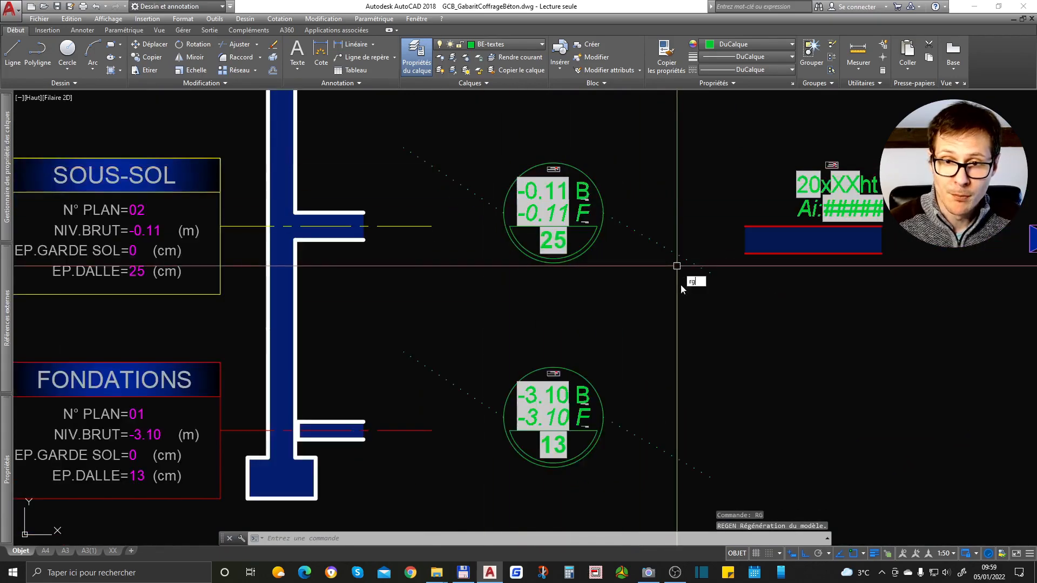
Set the FONDATIONS slab level symbol to Sans niveau fini, with AVEC_TEXTE_SOUS_PASTILLE set to Non.
middle_drag(602, 404, 616, 269)
scroll(594, 260, up, 2)
click(550, 206)
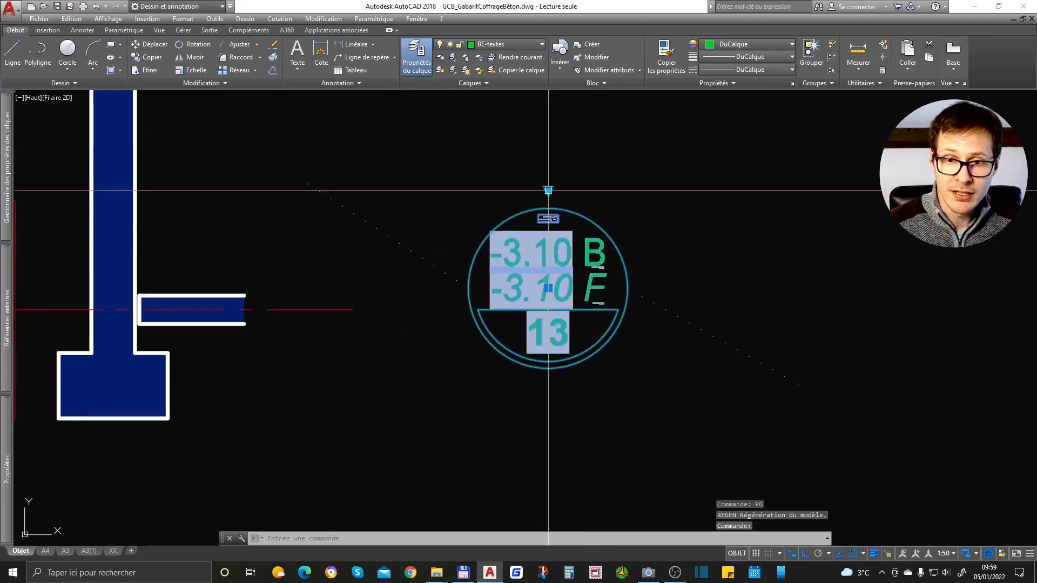
click(539, 197)
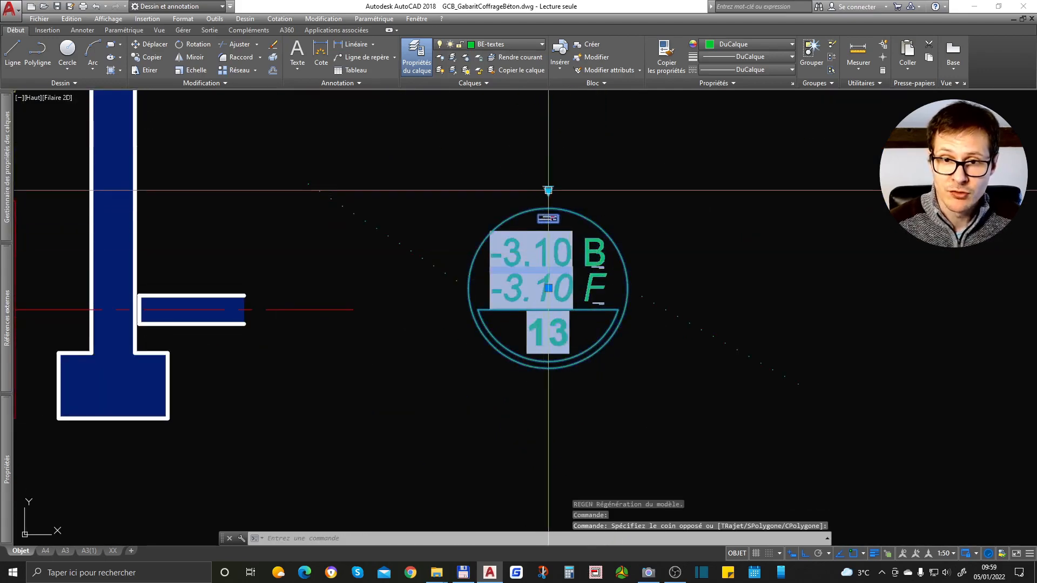
click(549, 191)
mouse_move(617, 228)
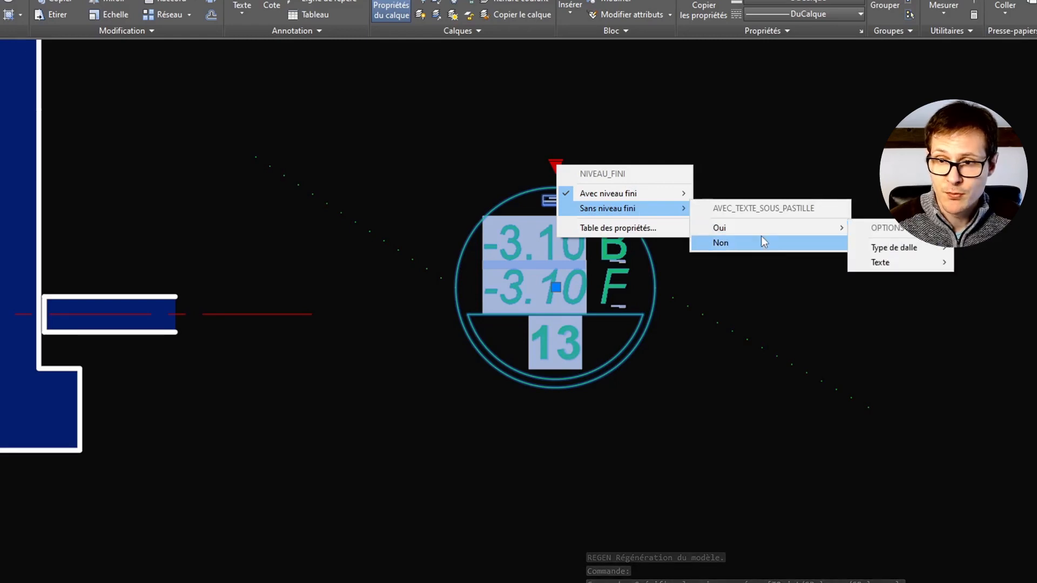
mouse_move(769, 236)
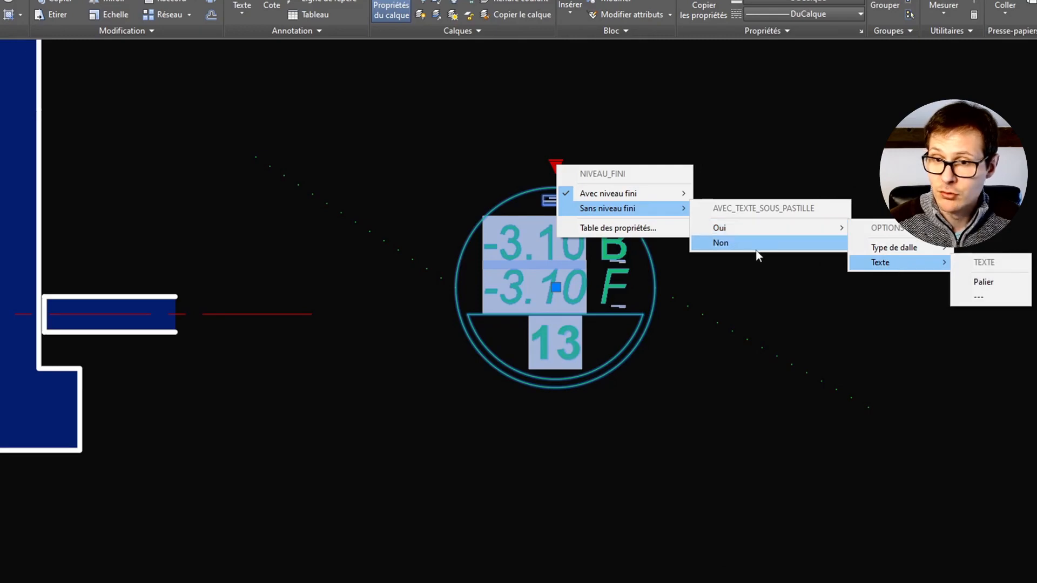
click(742, 247)
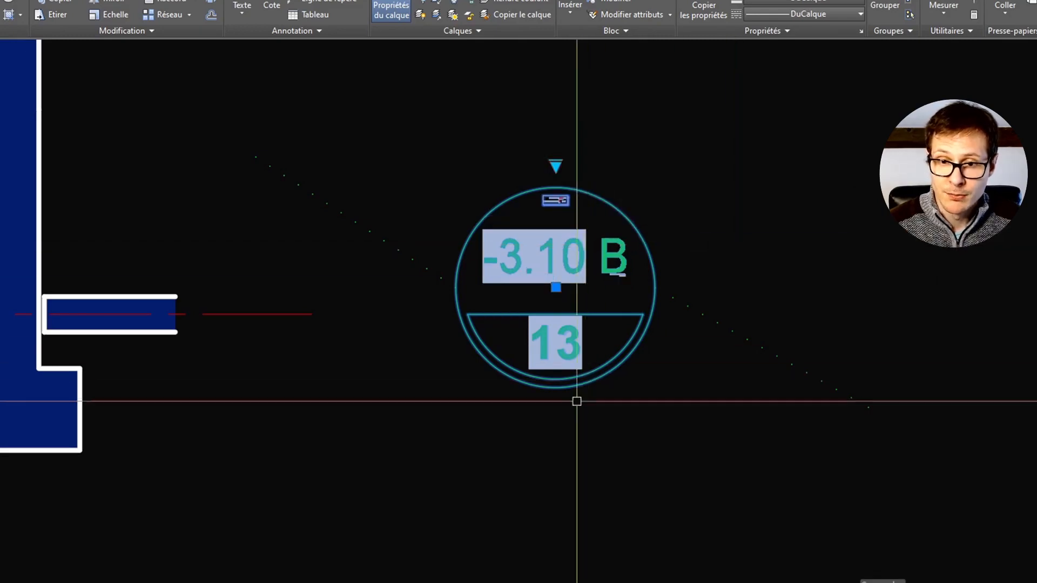
key(Escape)
scroll(613, 324, down, 4)
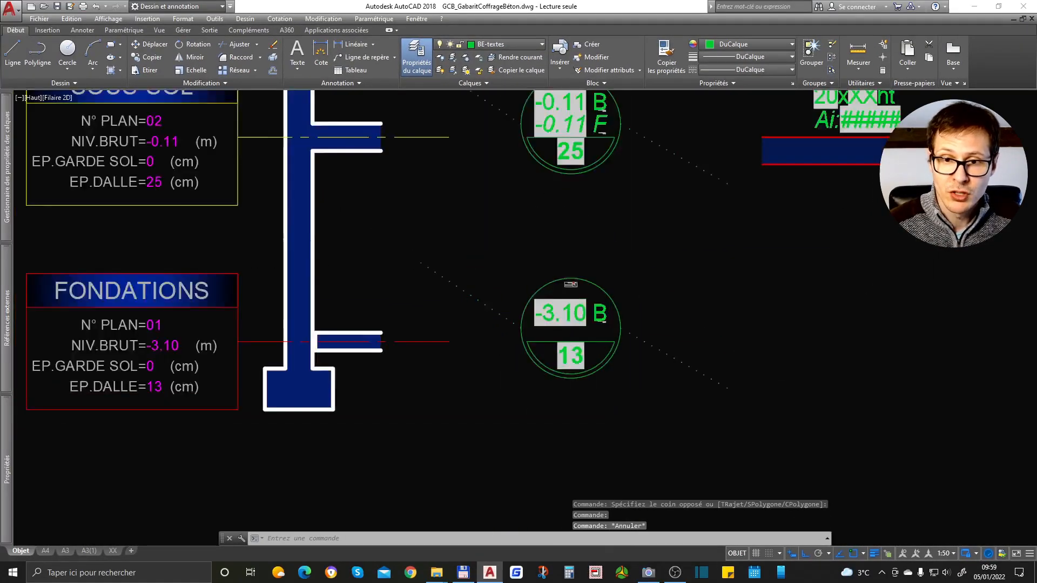
Set the SOUS-SOL slab level symbol to Sans niveau fini with the slab type Prédalles written beneath it.
scroll(609, 244, up, 3)
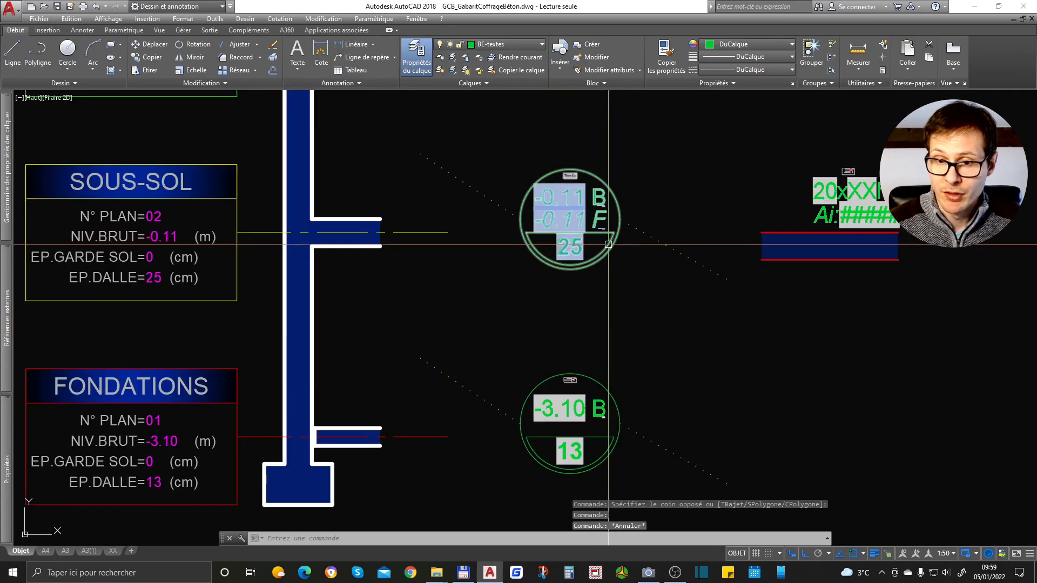
click(581, 188)
click(570, 157)
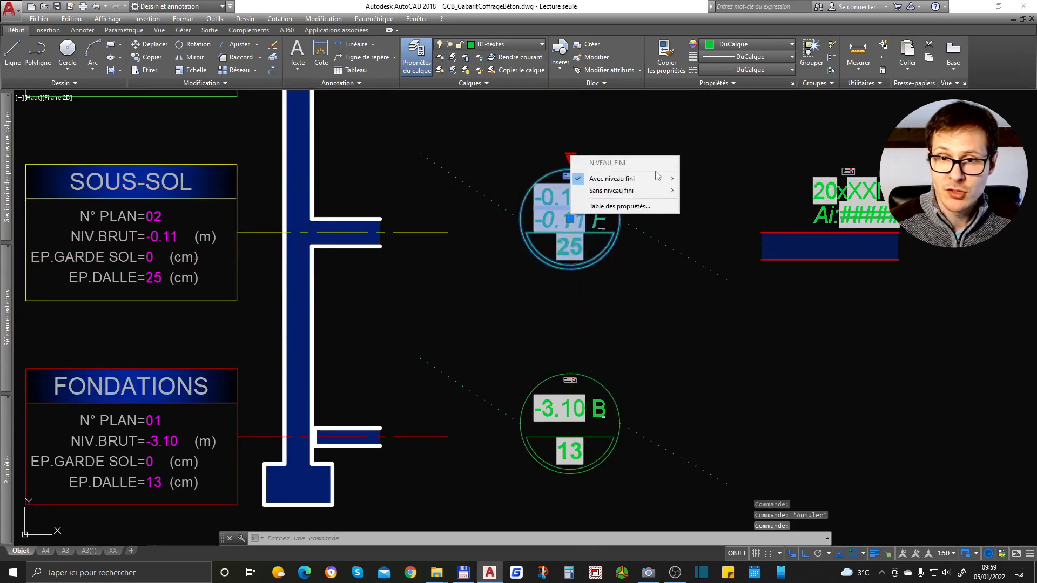
mouse_move(654, 191)
mouse_move(736, 205)
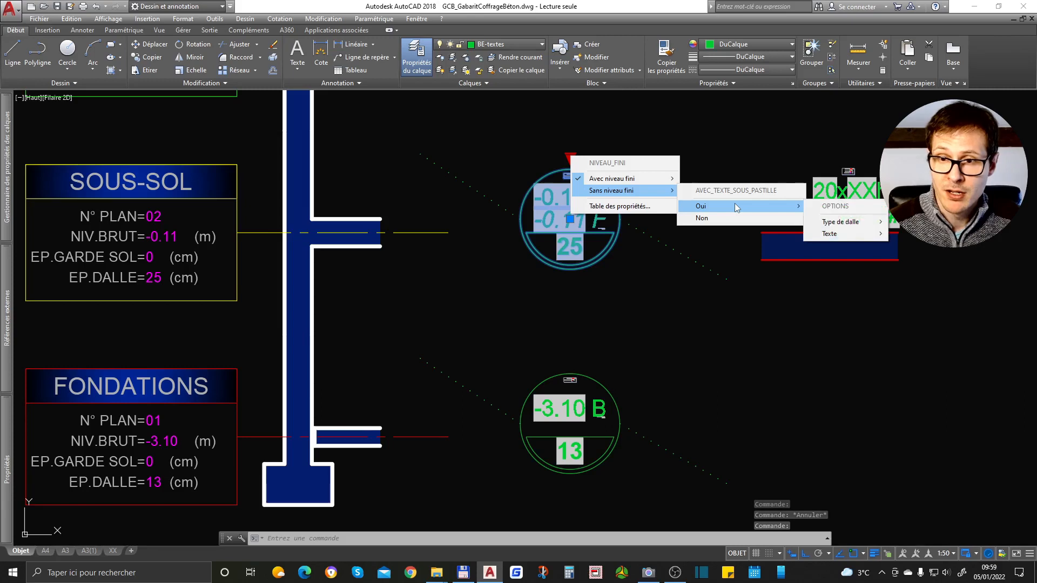
mouse_move(849, 224)
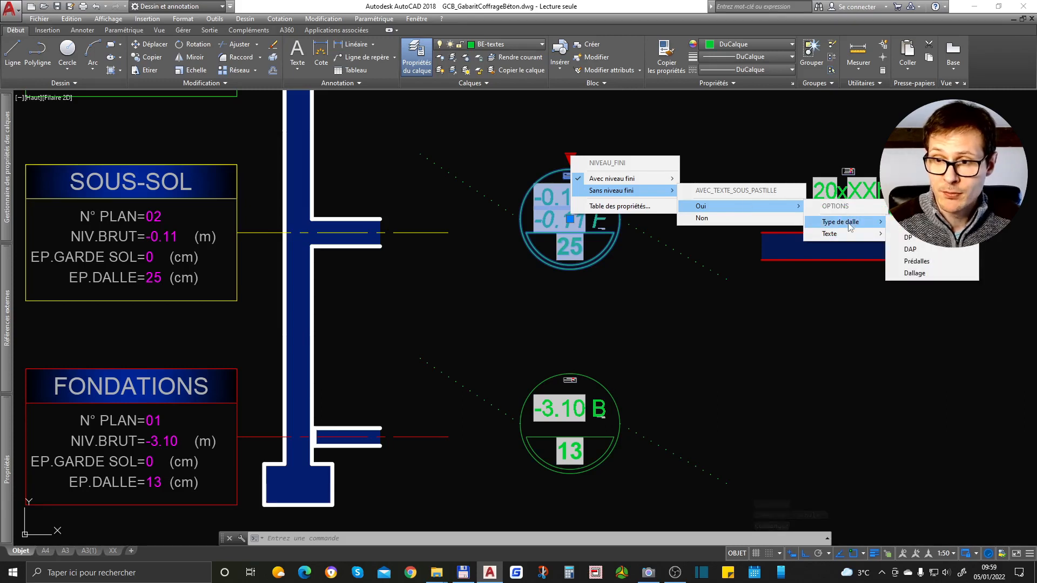
click(925, 262)
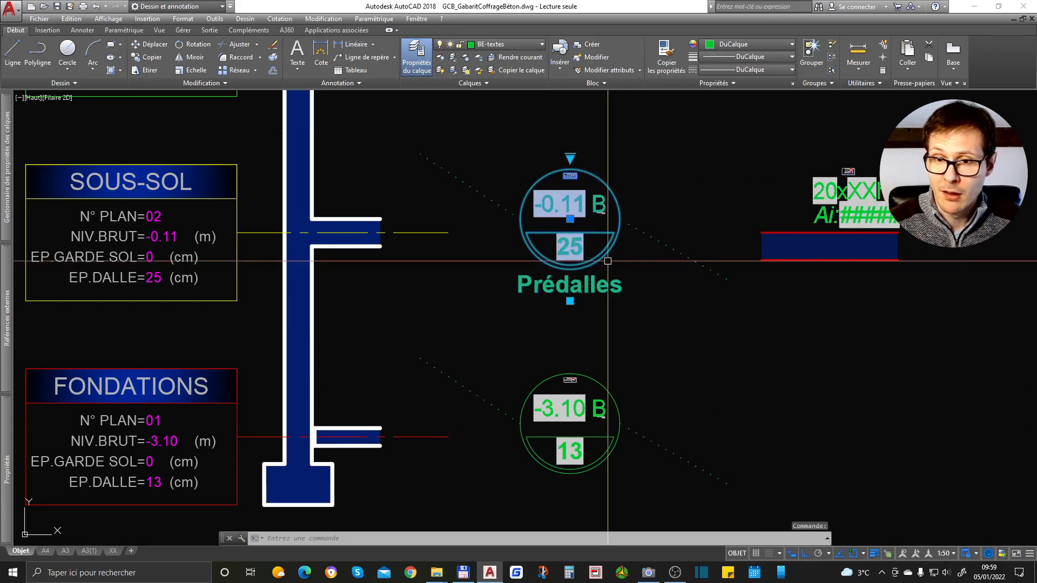
key(Escape)
Switch the text beneath the SOUS-SOL level symbol to the Palier option and set its TEXTE attribute to Sous-sol.
click(577, 196)
click(570, 158)
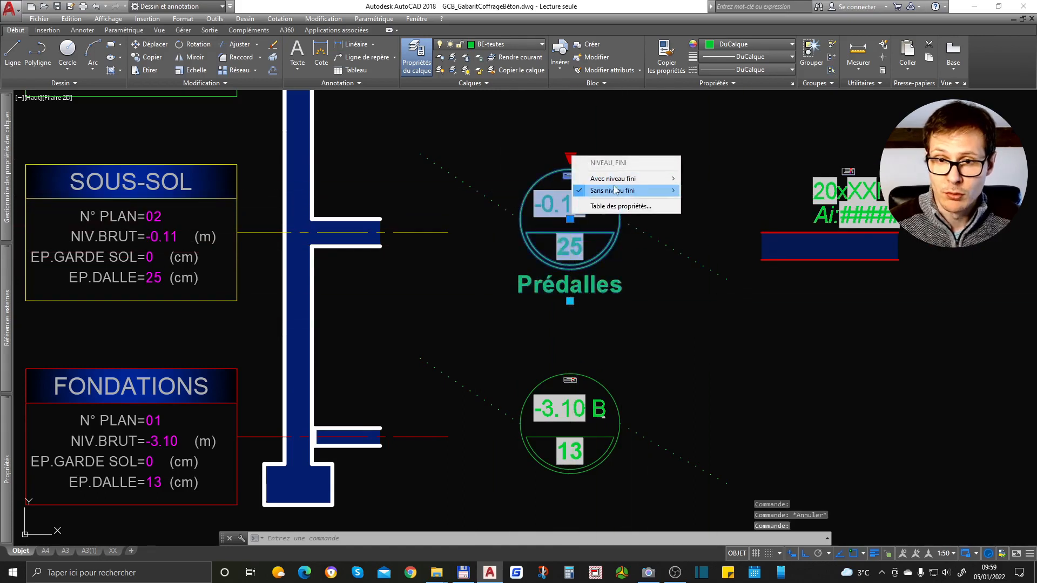
mouse_move(615, 190)
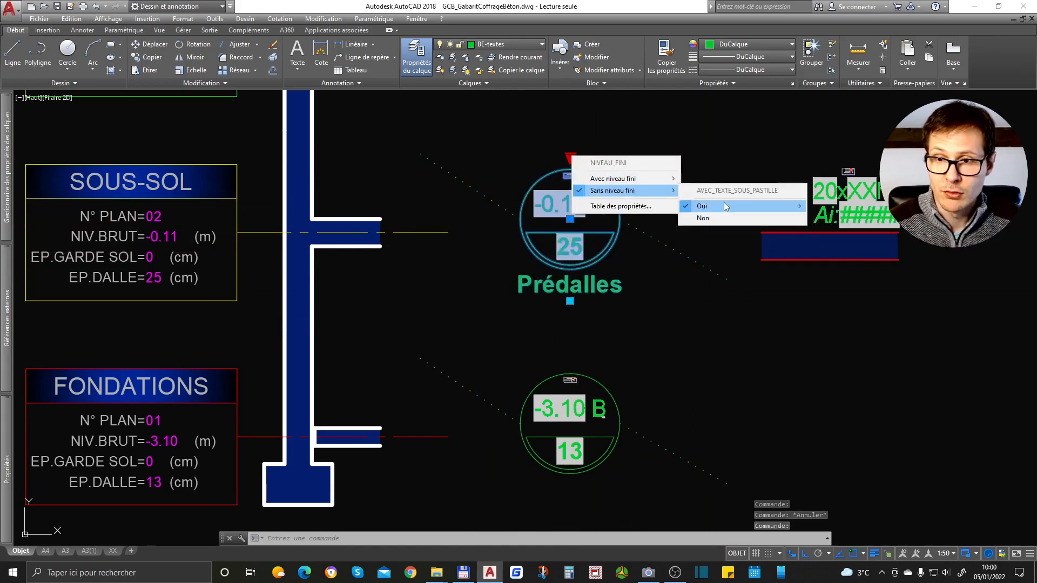
click(909, 252)
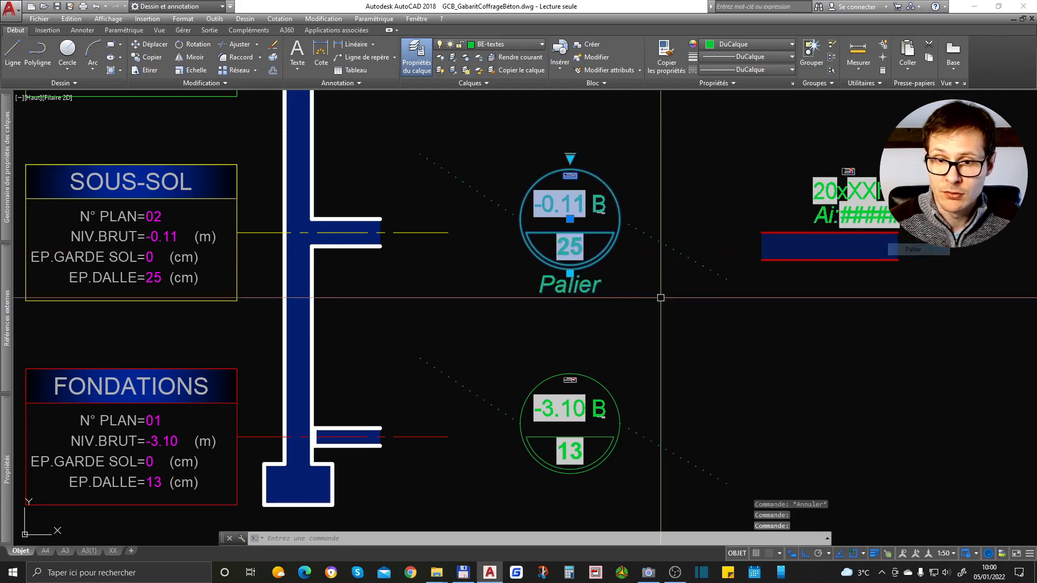
double_click(578, 286)
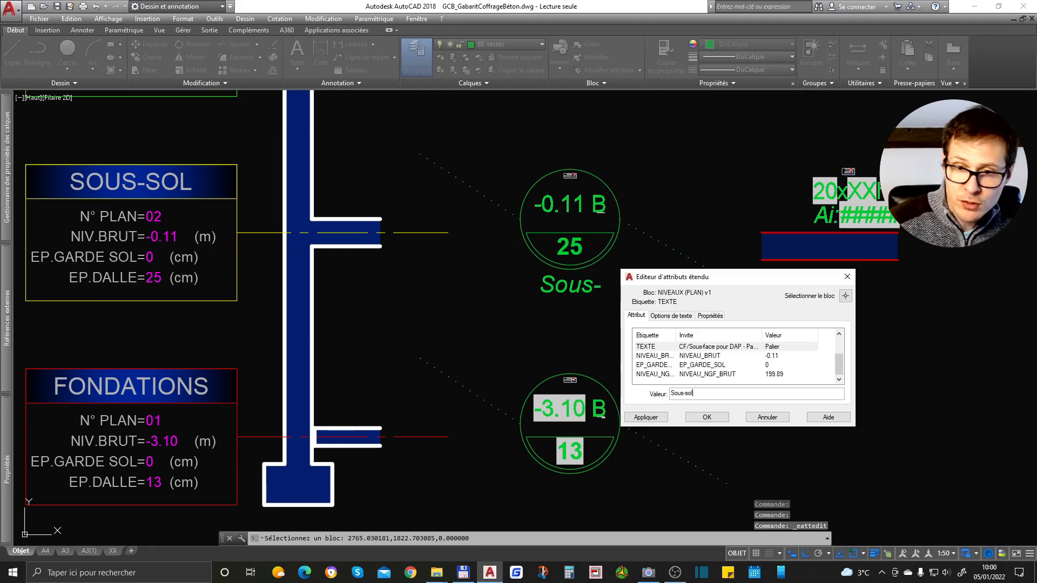
click(717, 419)
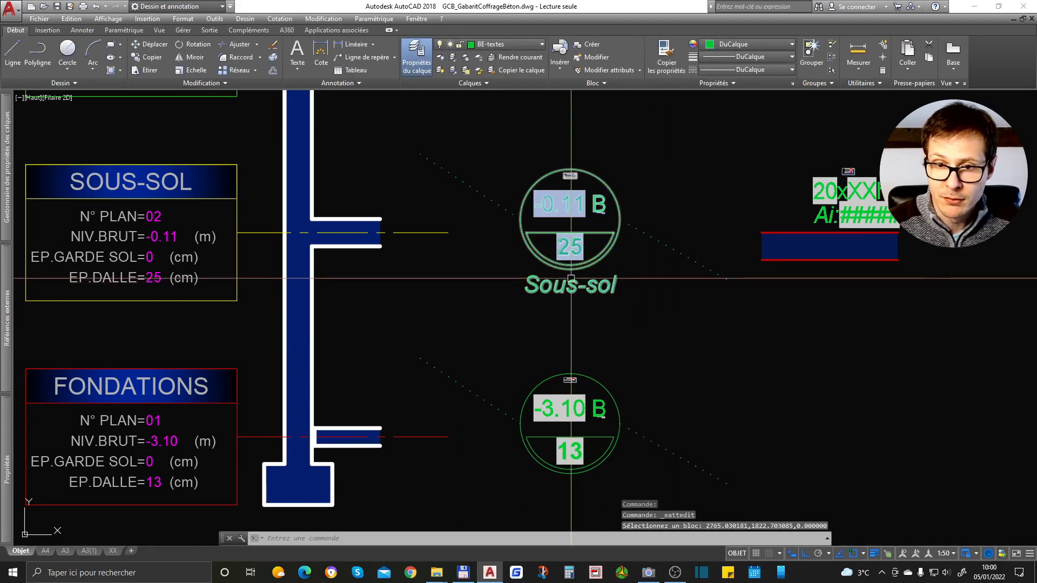
click(571, 170)
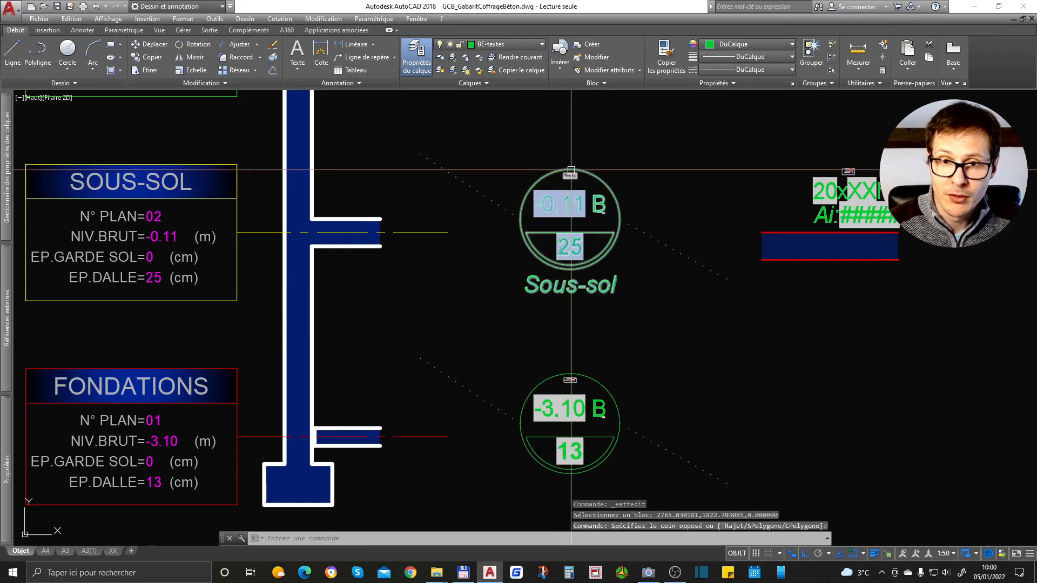
click(571, 164)
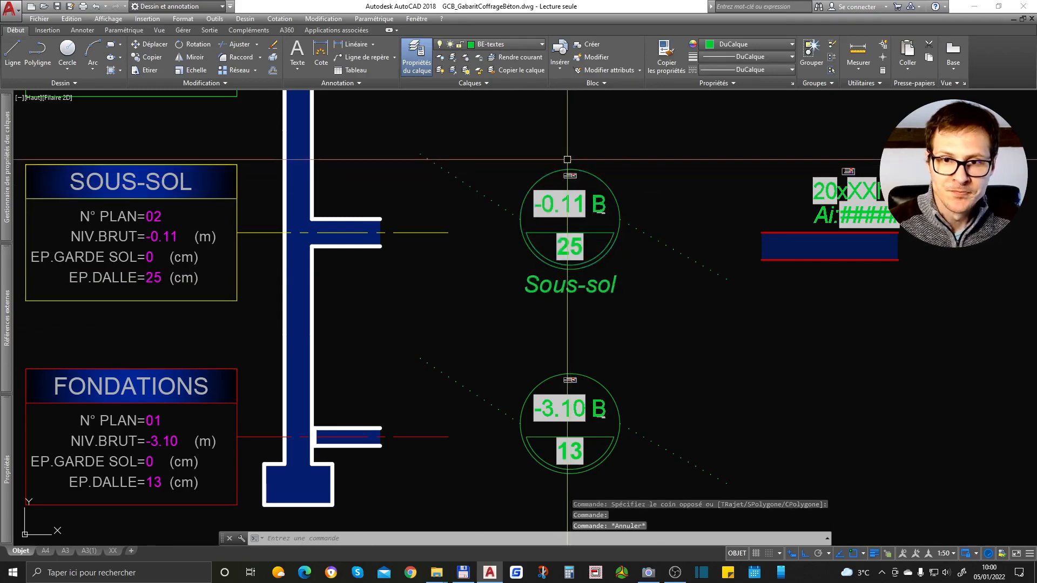
key(Escape)
key(Escape)
key(Escape)
scroll(570, 322, down, 2)
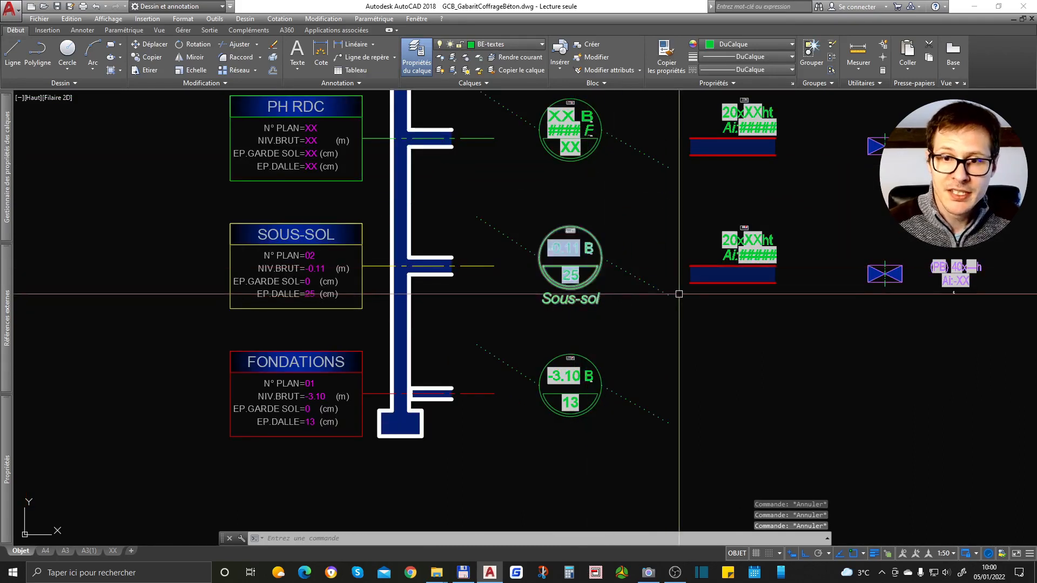
scroll(300, 252, down, 2)
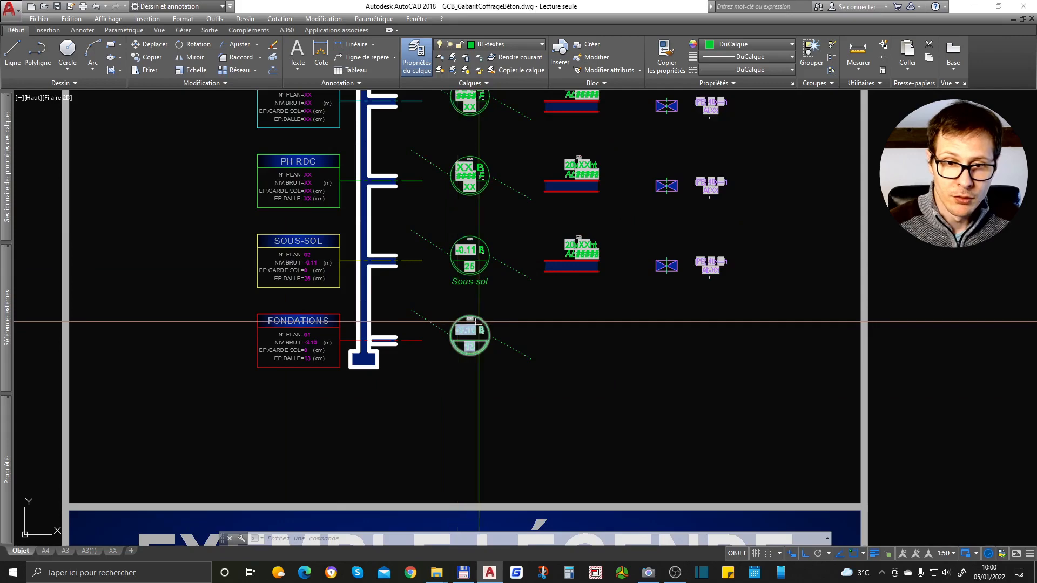
scroll(483, 323, up, 2)
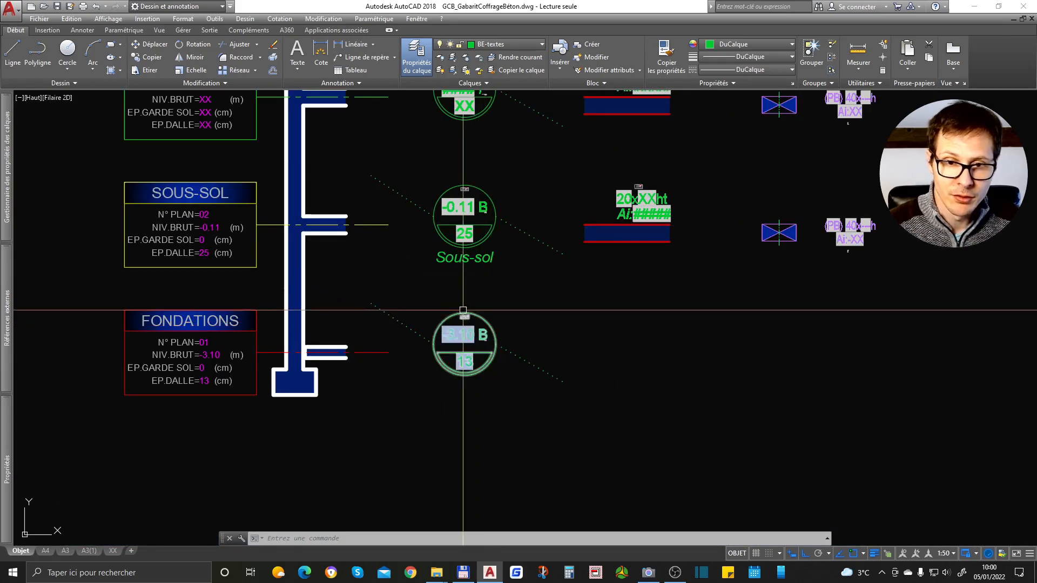
middle_drag(318, 352, 467, 352)
scroll(666, 324, up, 2)
click(654, 304)
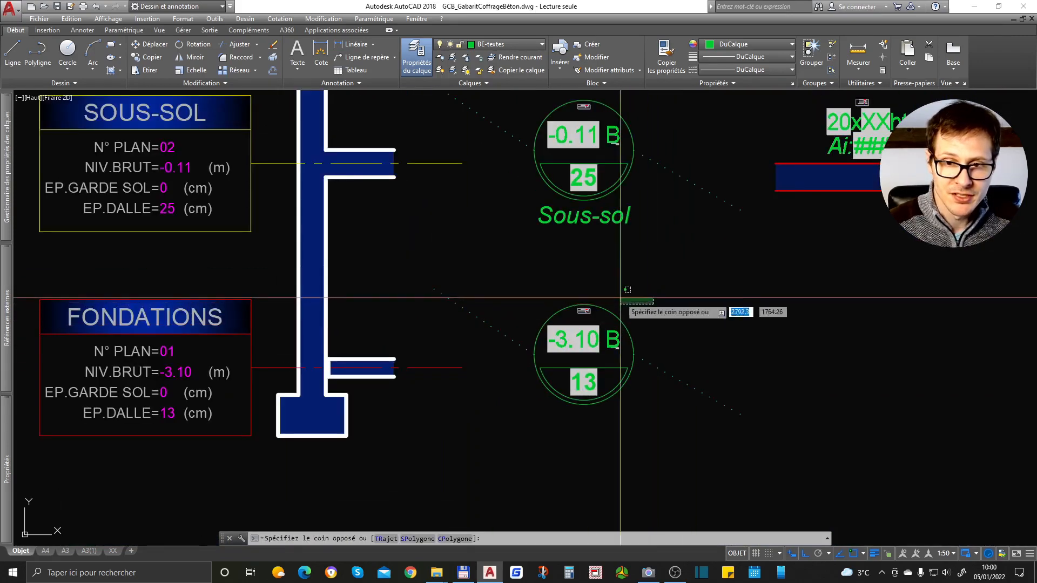
scroll(497, 424, down, 5)
scroll(525, 435, up, 3)
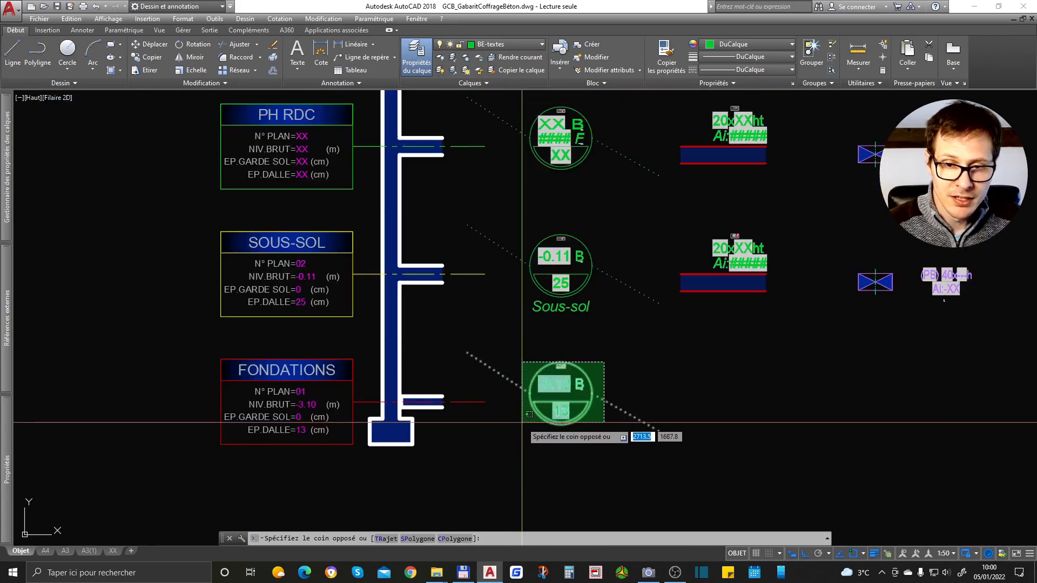
key(Escape)
key(Escape)
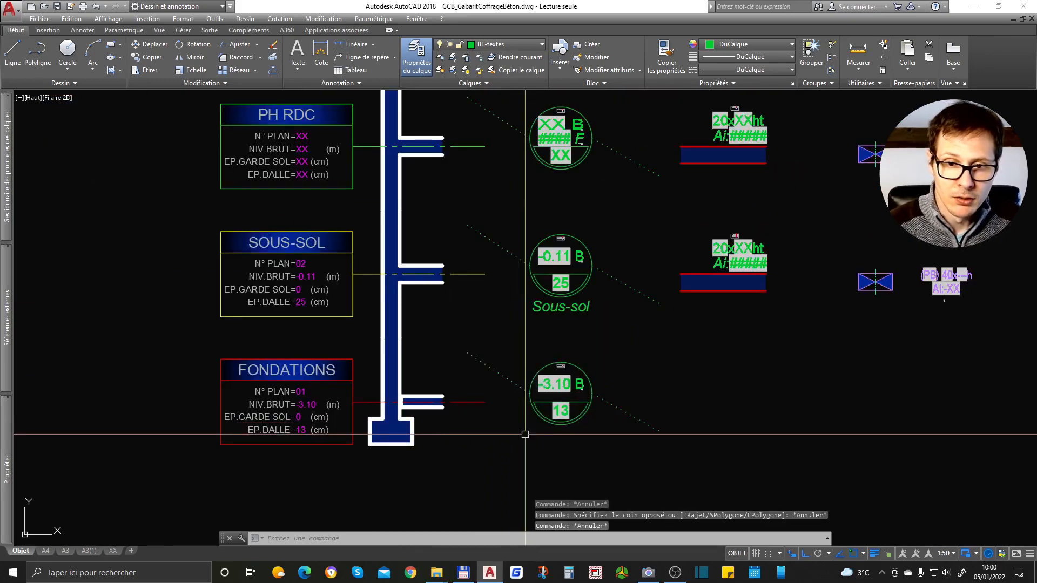
Draw a closed wall outline as a multiline at scale 20 in the SOUS-SOL plan view, with a notched lower side and a slanted left side.
scroll(518, 423, down, 6)
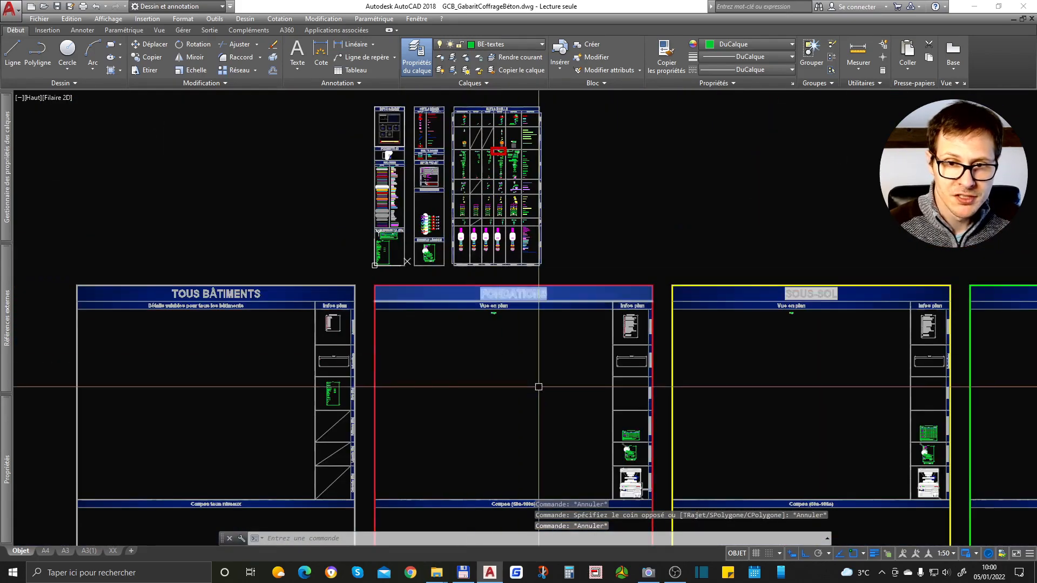
scroll(492, 367, up, 3)
scroll(403, 357, down, 4)
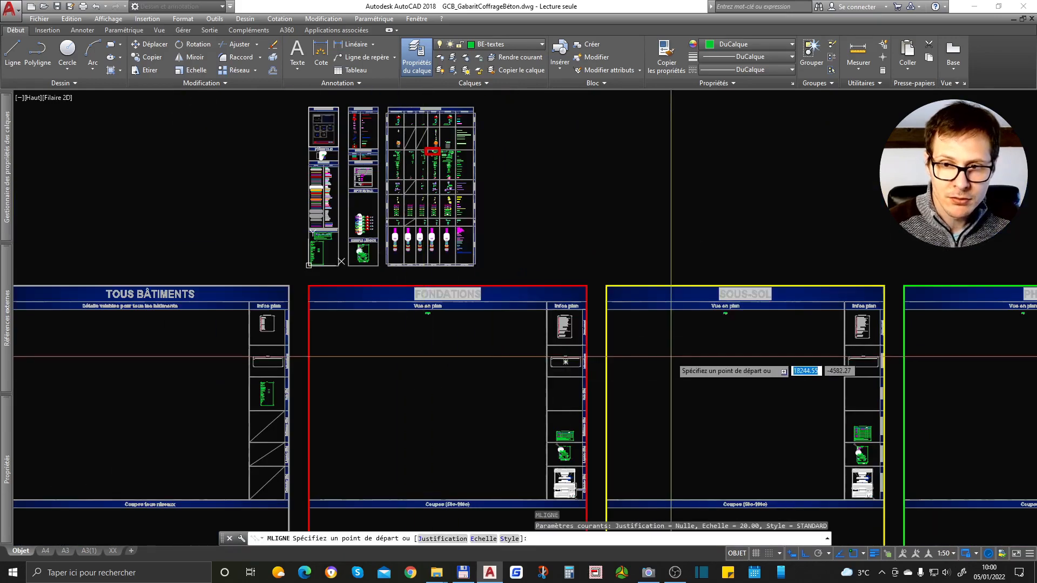
scroll(739, 353, up, 4)
middle_drag(683, 399, 597, 359)
key(e)
key(Return)
text(20)
key(Return)
click(561, 289)
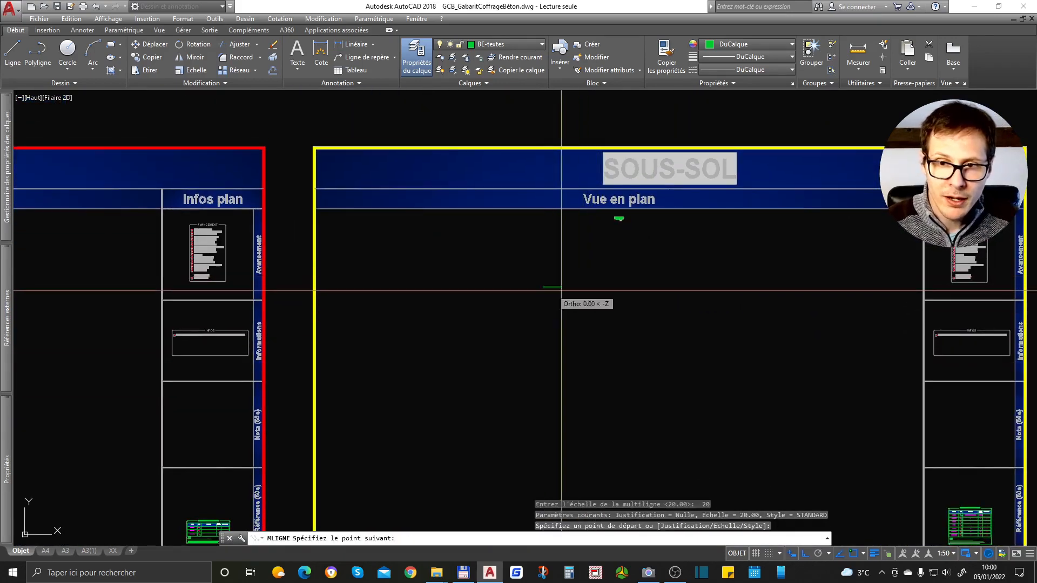
scroll(629, 294, up, 2)
click(645, 287)
click(632, 345)
scroll(578, 344, up, 2)
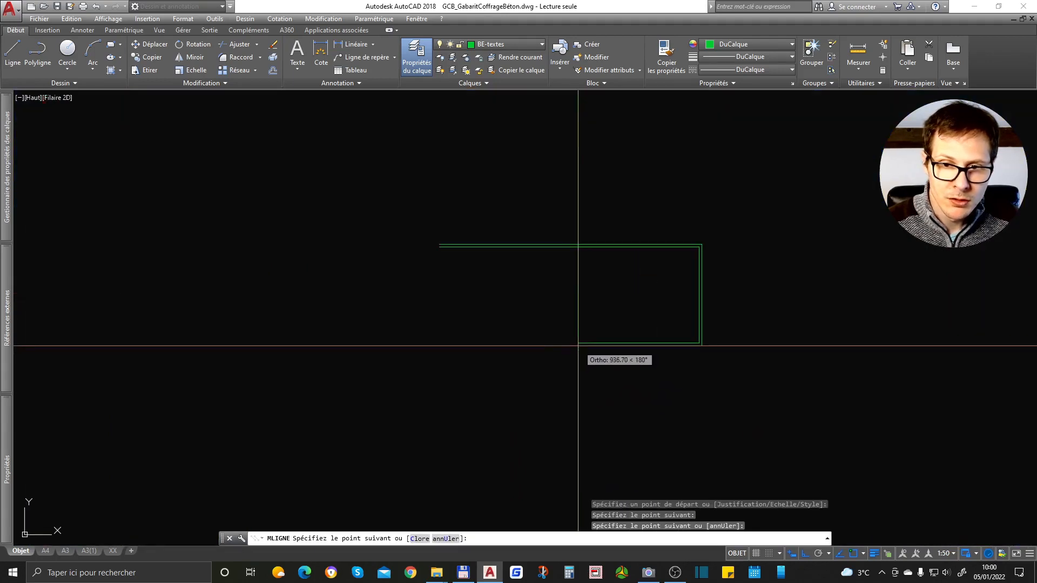
click(599, 344)
click(600, 316)
click(548, 316)
click(548, 332)
click(458, 341)
text(c)
key(Return)
Copy the SOUS-SOL wall outline 15000 to the left, into the FONDATIONS plan view.
click(799, 225)
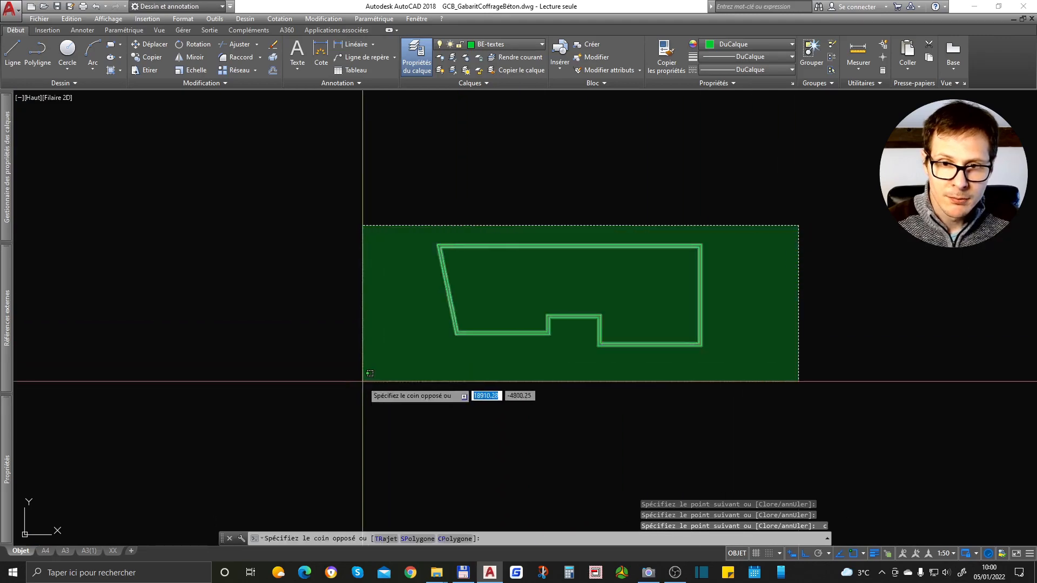
click(366, 382)
text(co)
key(Return)
click(550, 335)
scroll(669, 329, down, 6)
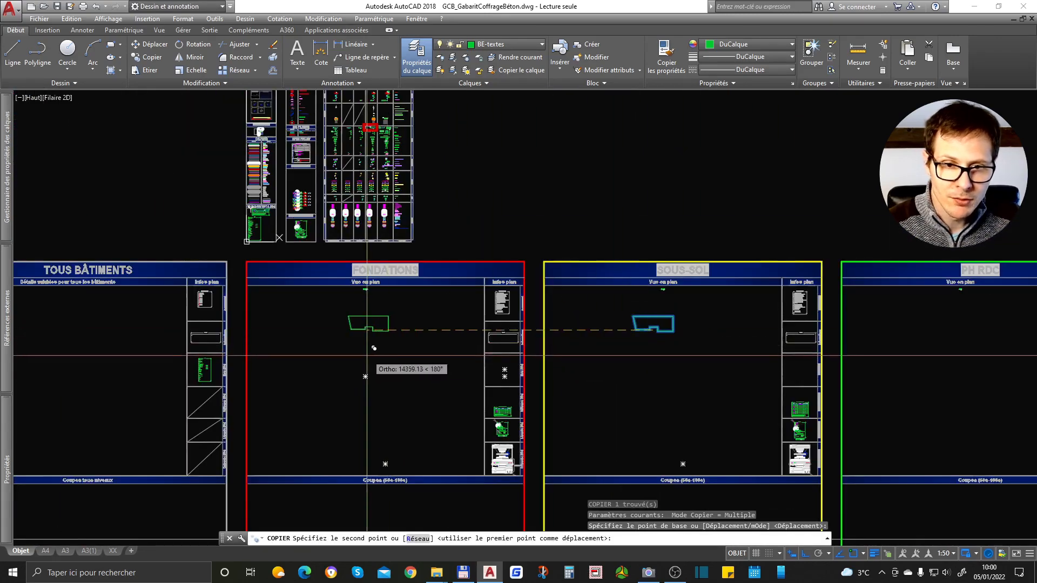
key(Return)
key(Return)
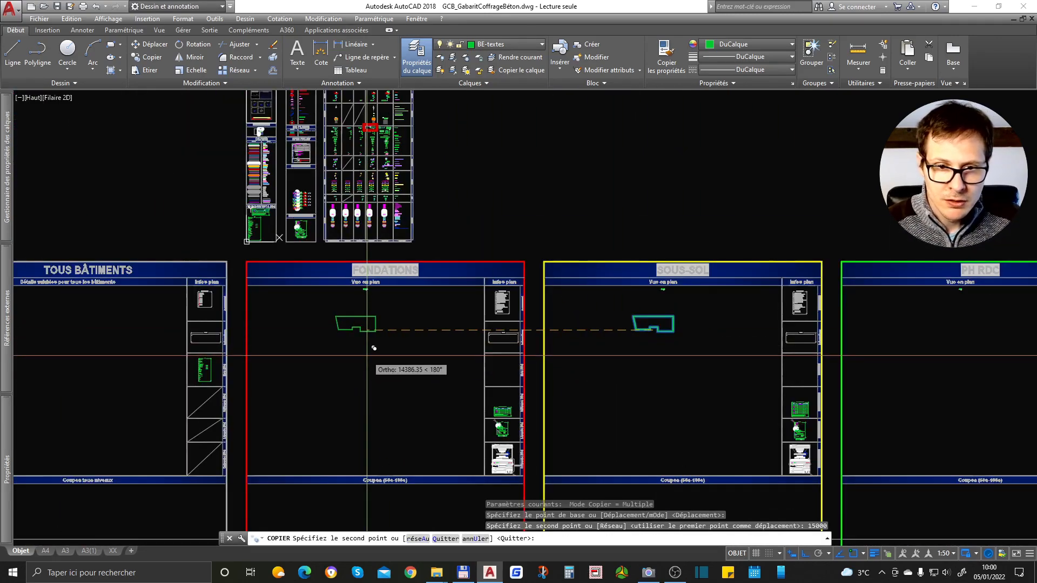
Start a multiline at scale 50 midway between the wall's two faces at the upper-left corner of the FONDATIONS outline.
scroll(371, 359, up, 10)
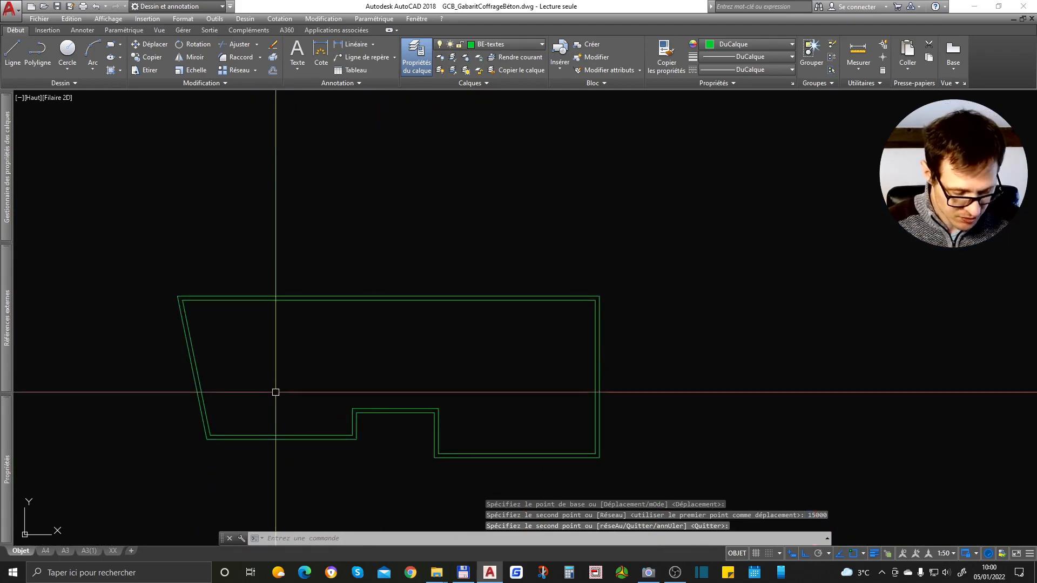
text(ml)
key(Return)
text(e)
key(Return)
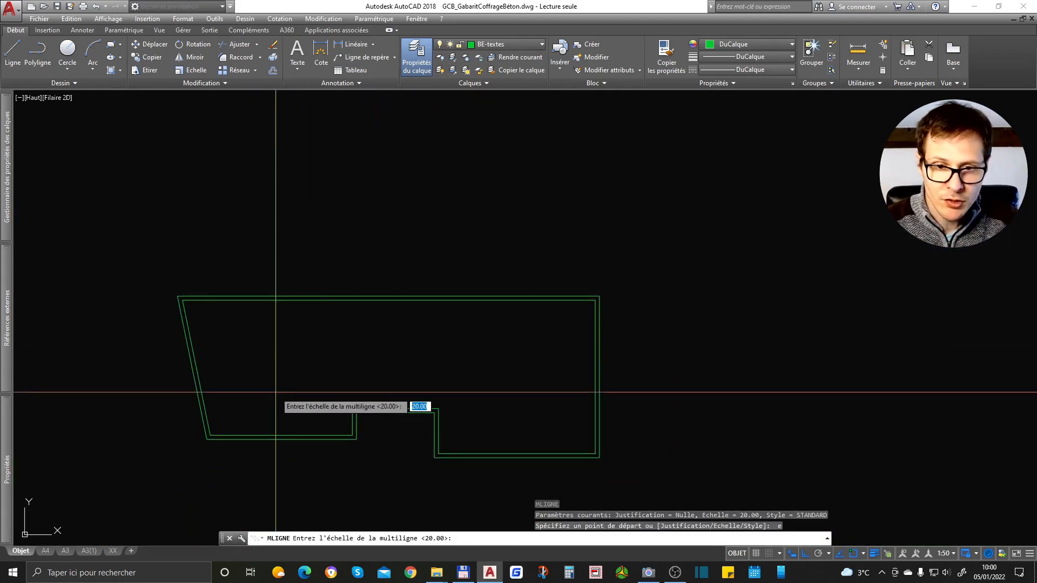
text(50)
key(Return)
scroll(178, 291, up, 5)
shift+right_click(175, 288)
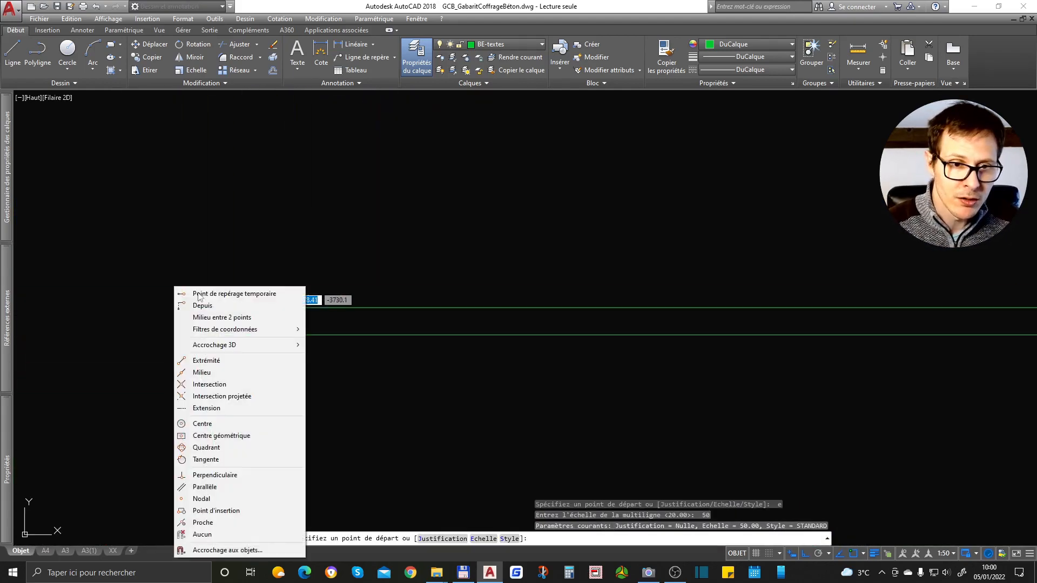
click(272, 317)
click(187, 308)
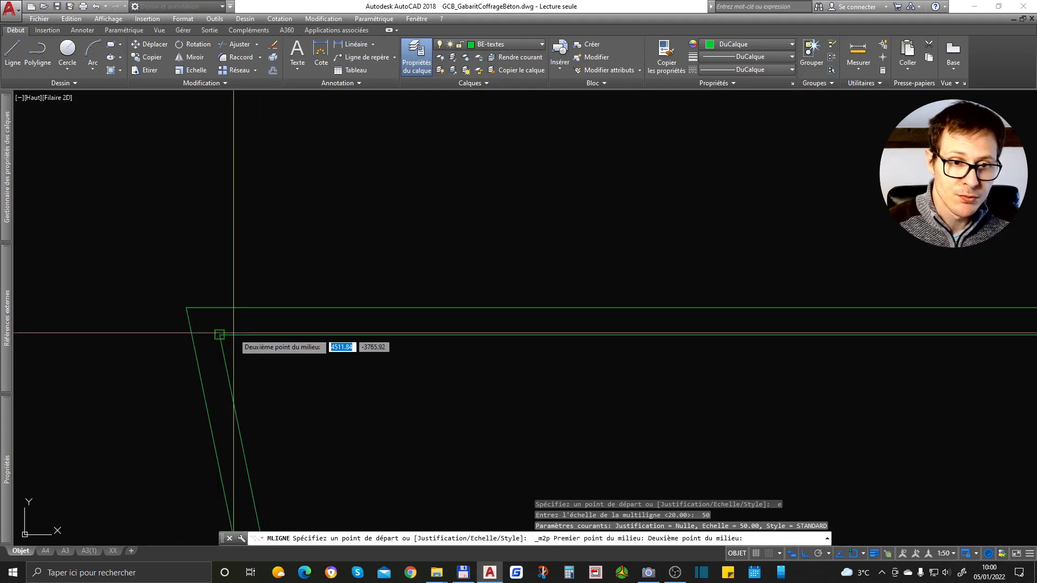
click(219, 335)
Continue the footing multiline along the wall's centreline through the upper-right and lower-right corners, using midpoints between 2 points.
scroll(278, 241, down, 5)
scroll(789, 283, up, 5)
shift+right_click(685, 293)
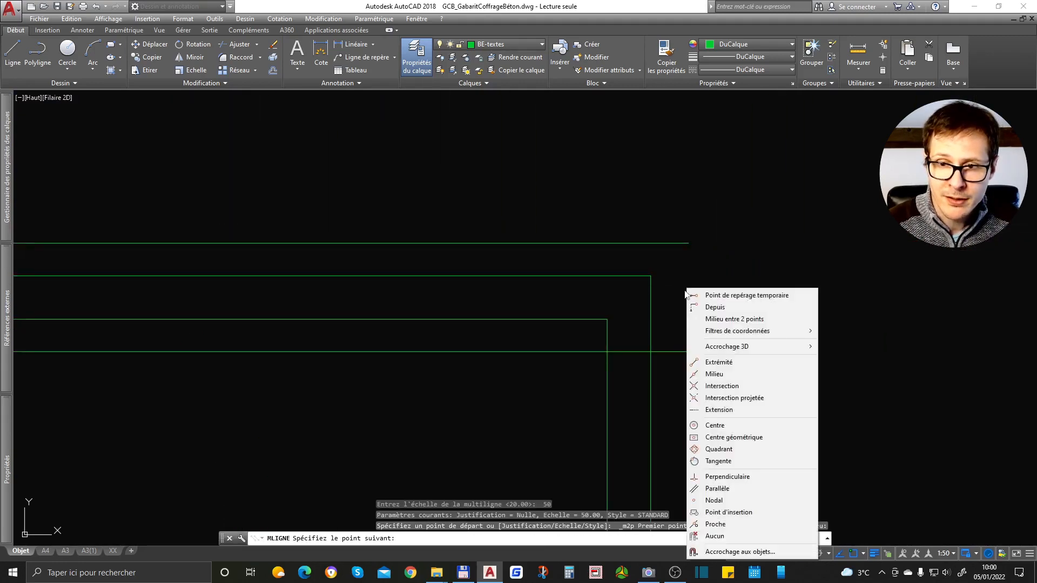
click(762, 322)
click(607, 320)
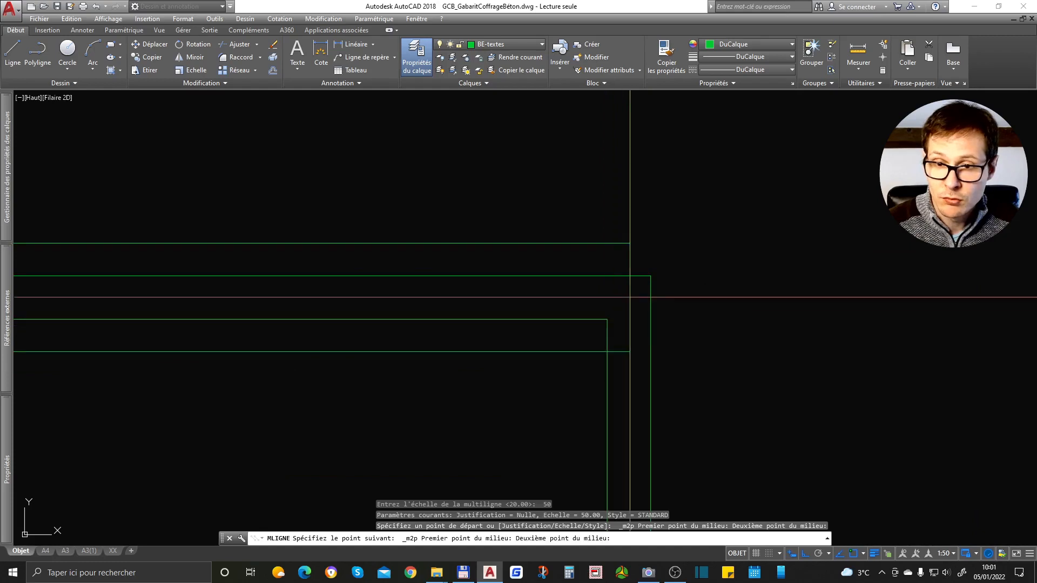
click(651, 277)
scroll(636, 170, down, 6)
scroll(637, 168, down, 4)
scroll(637, 332, up, 8)
shift+right_click(634, 345)
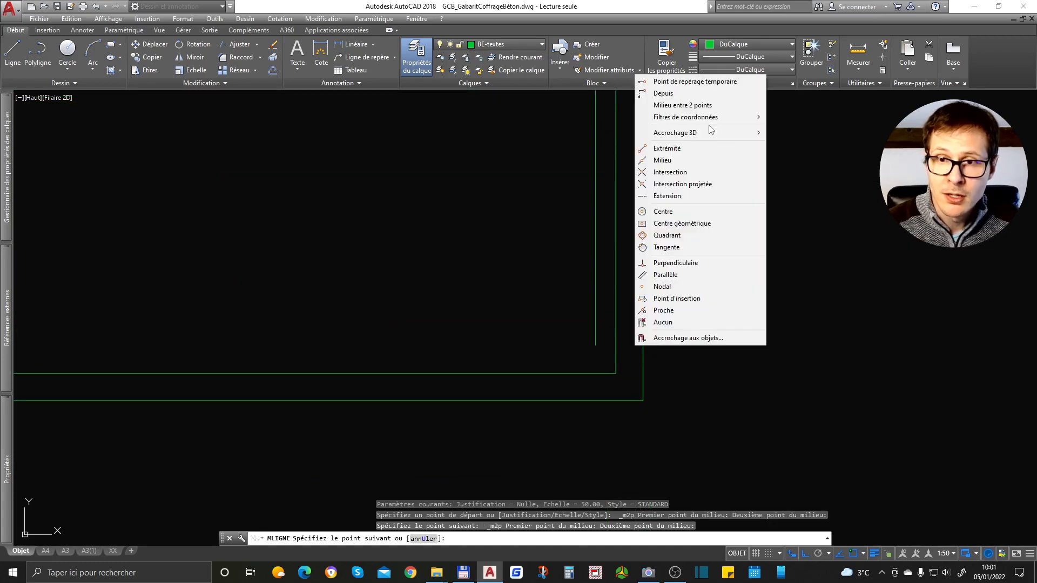
click(708, 105)
click(616, 373)
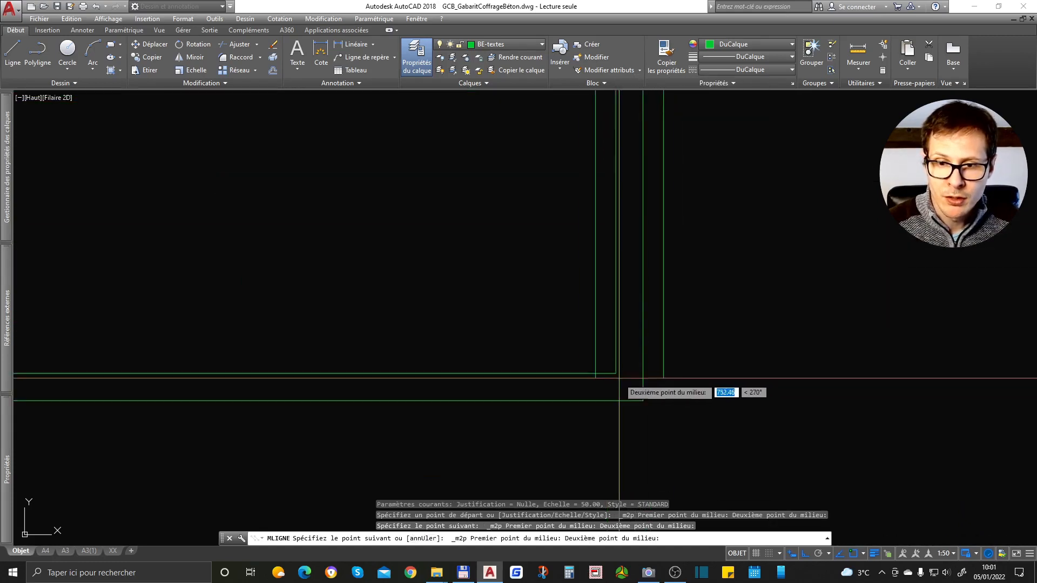
click(642, 400)
Carry the footing multiline along the lower wall and around the notch's right and upper sides, centred on the wall.
scroll(643, 400, down, 5)
scroll(475, 391, up, 7)
shift+right_click(477, 382)
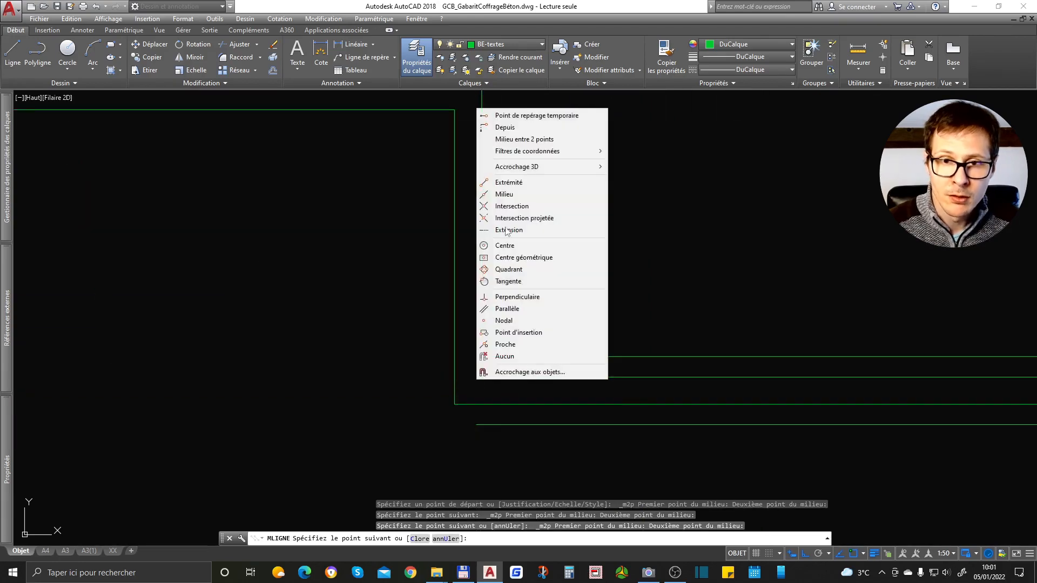
click(524, 140)
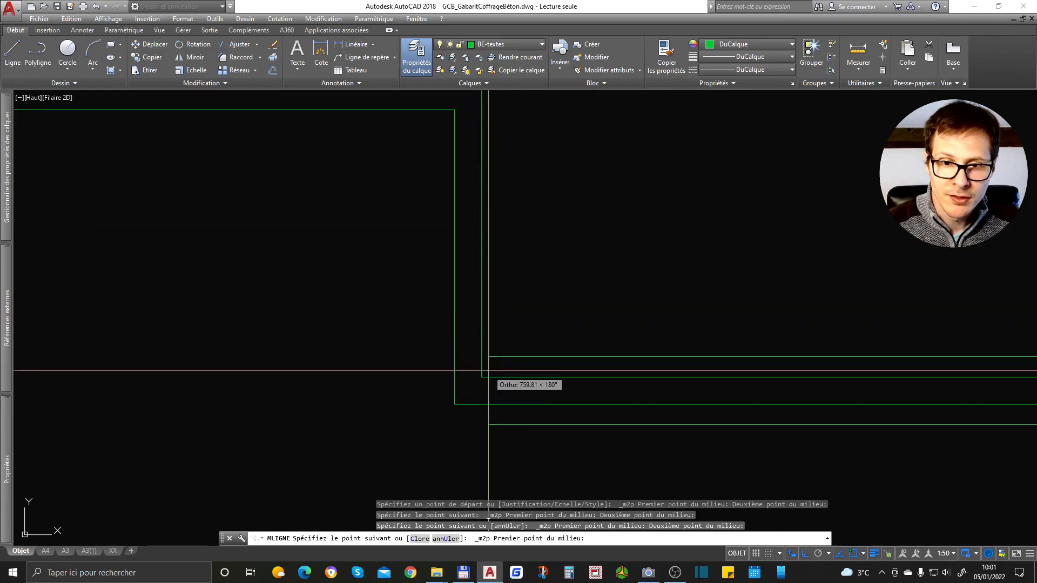
click(482, 377)
click(455, 405)
scroll(469, 404, down, 4)
scroll(469, 280, up, 8)
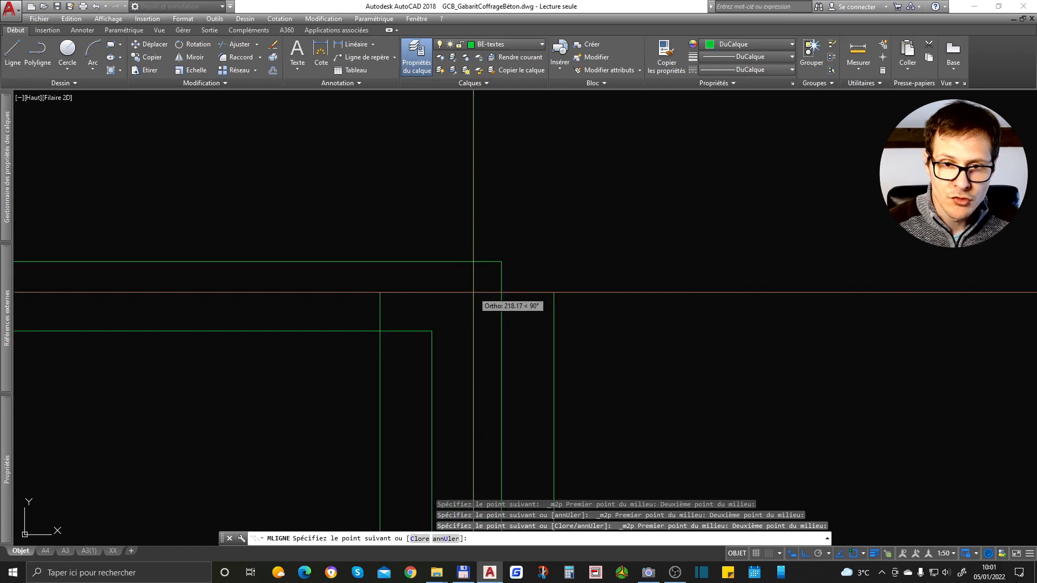
click(465, 299)
scroll(726, 303, down, 3)
scroll(324, 314, up, 3)
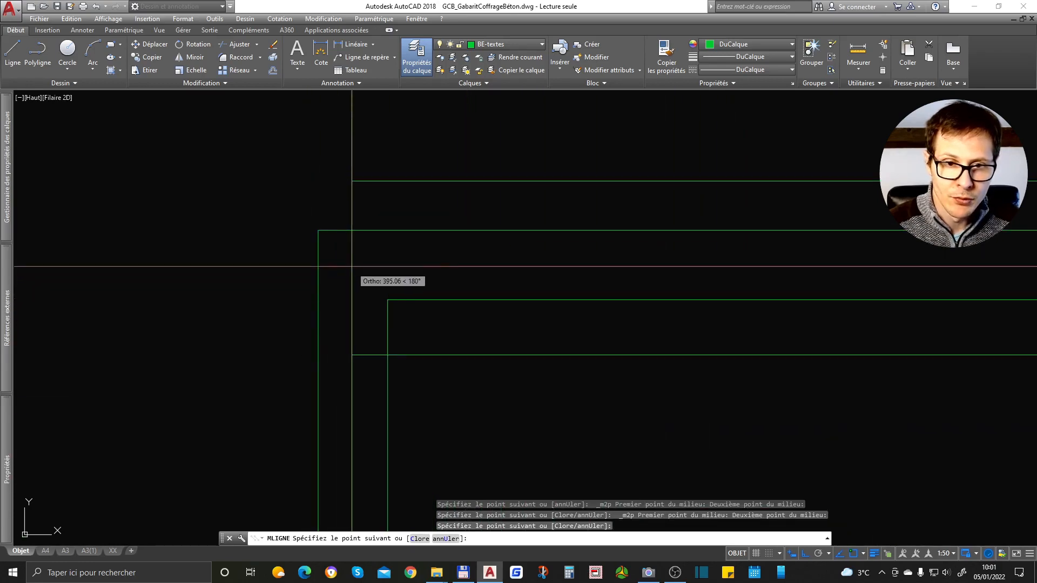
click(352, 266)
Complete the footing multiline down the notch's left side to the slanted wall's lower corner and close it.
scroll(521, 112, down, 2)
scroll(521, 111, down, 2)
scroll(469, 246, up, 6)
click(514, 313)
scroll(746, 336, down, 6)
scroll(573, 305, up, 6)
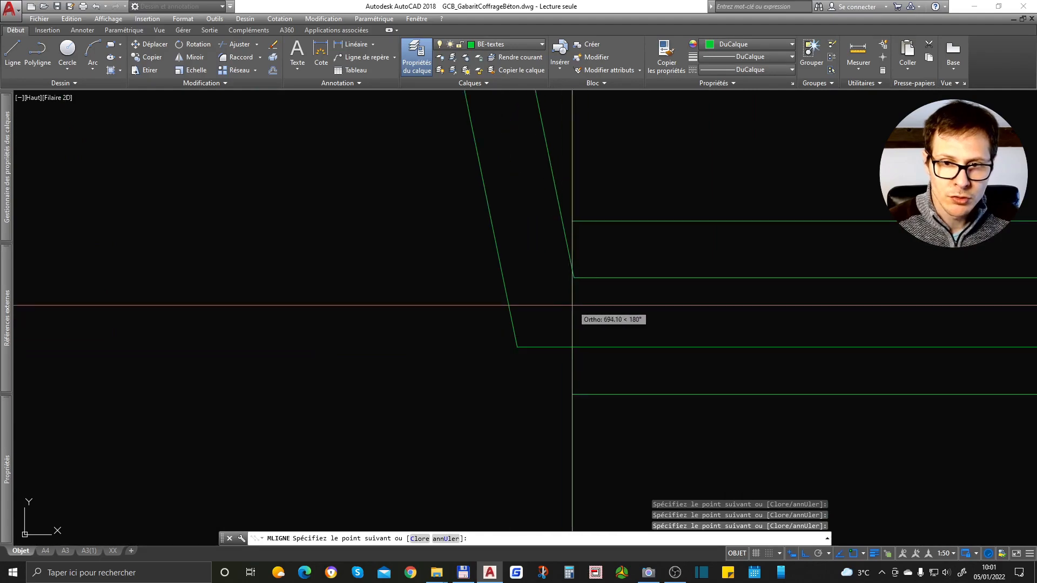
scroll(546, 306, down, 6)
text(c)
key(Return)
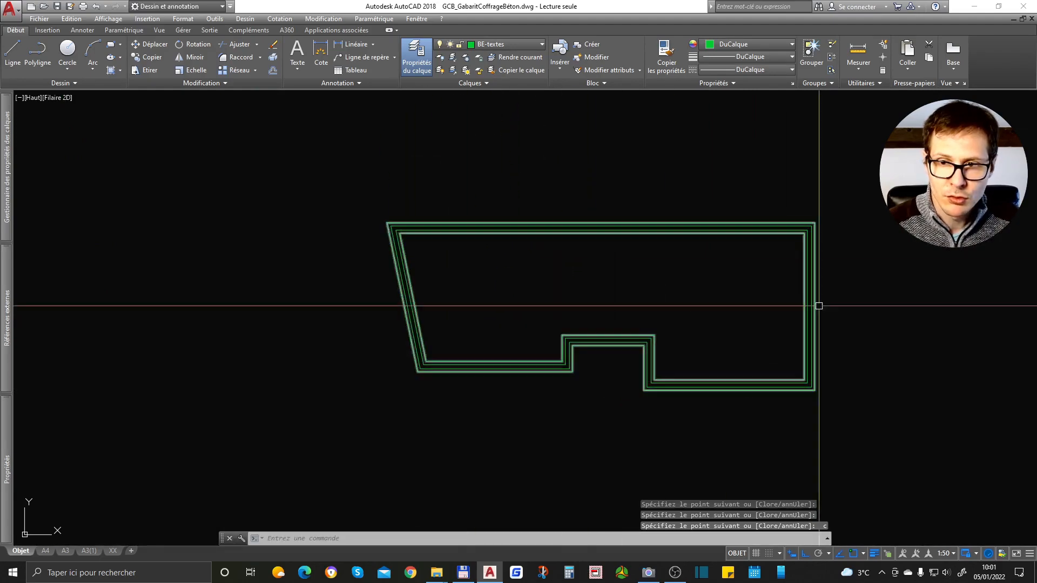
Match the BE-murs sample line's properties onto the wall outlines in the FONDATIONS and SOUS-SOL plan views.
scroll(801, 273, down, 8)
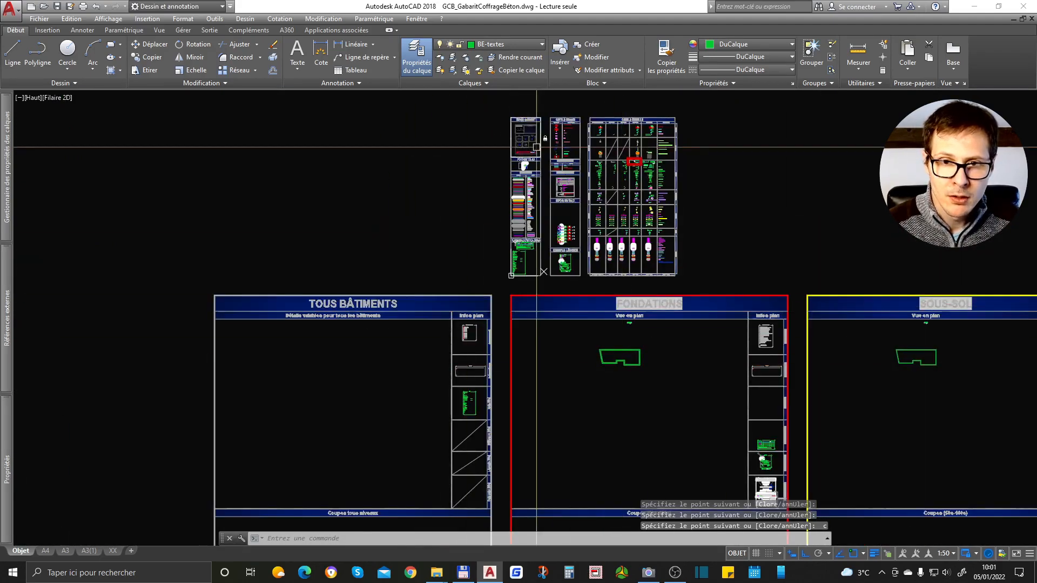
scroll(521, 179, up, 10)
key(ctrl+m)
click(532, 375)
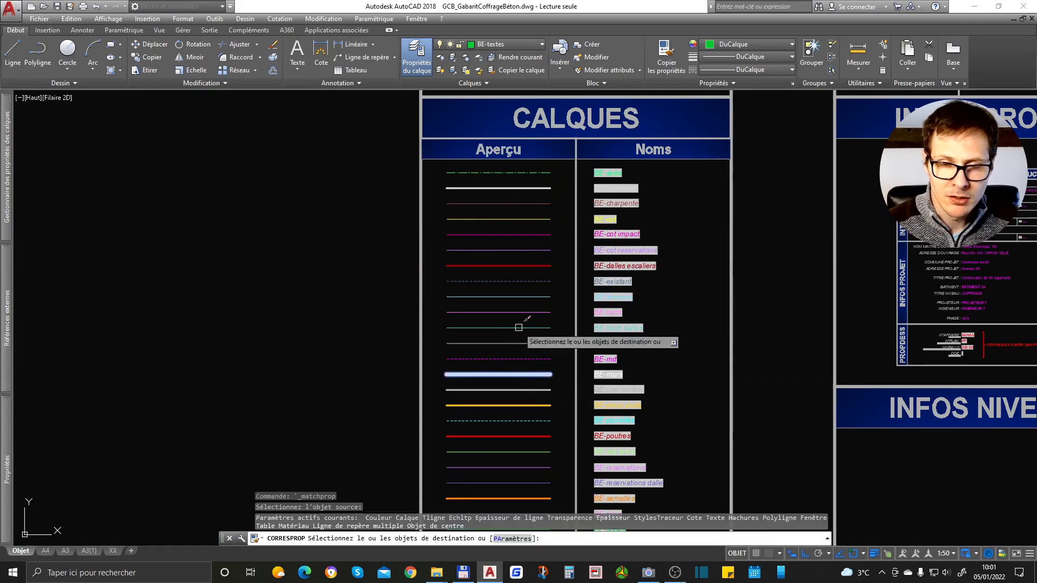
scroll(532, 374, down, 5)
scroll(610, 287, up, 10)
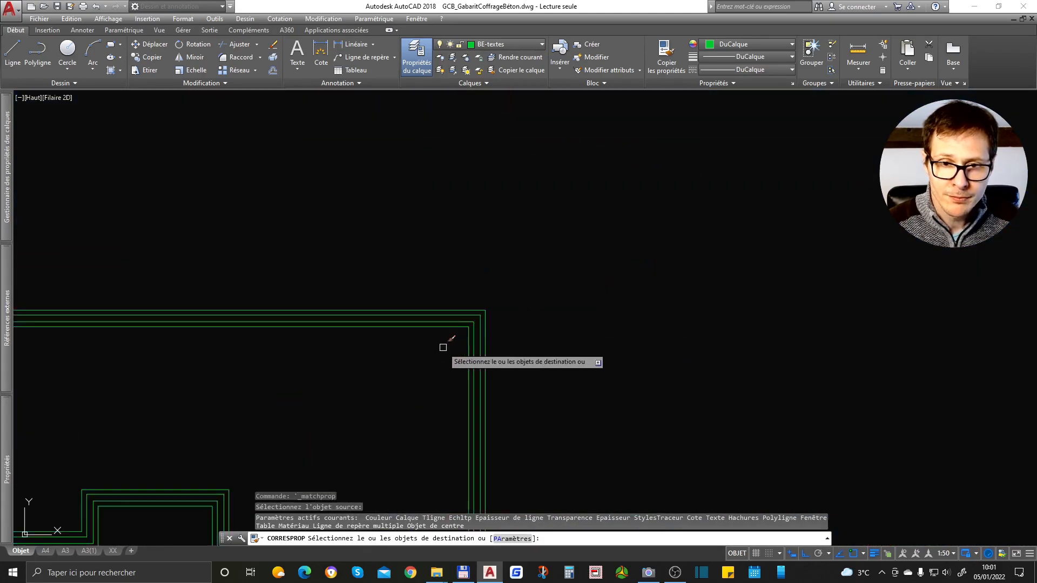
click(483, 323)
scroll(427, 297, down, 5)
middle_drag(759, 302, 50, 276)
scroll(883, 283, up, 2)
click(871, 281)
click(759, 318)
key(Return)
Match the BE-semelles sample line's properties onto the footing multiline in the FONDATIONS plan view.
scroll(962, 363, down, 8)
scroll(670, 365, up, 7)
scroll(572, 264, down, 5)
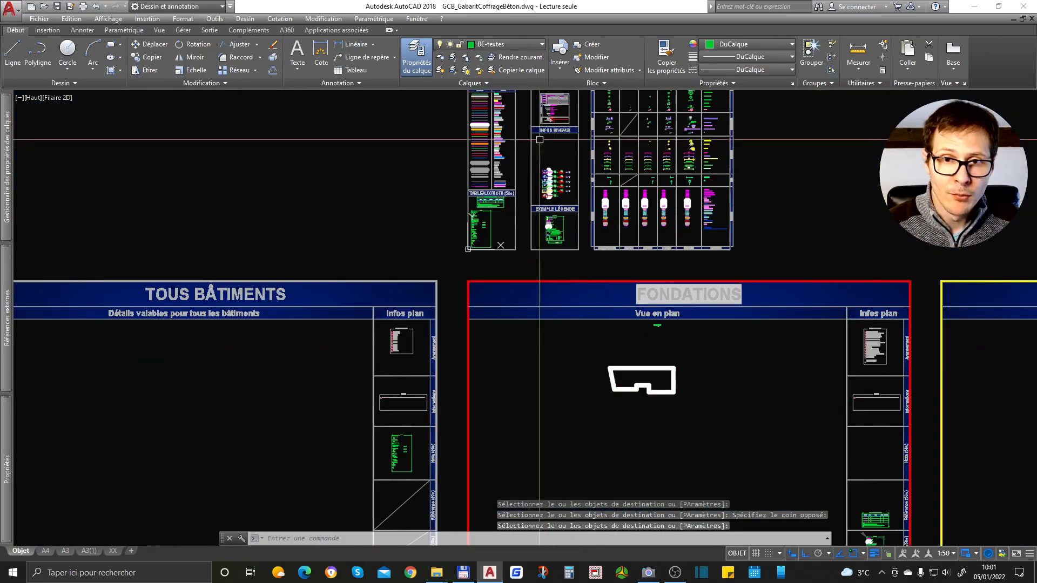
scroll(480, 125, up, 7)
key(Return)
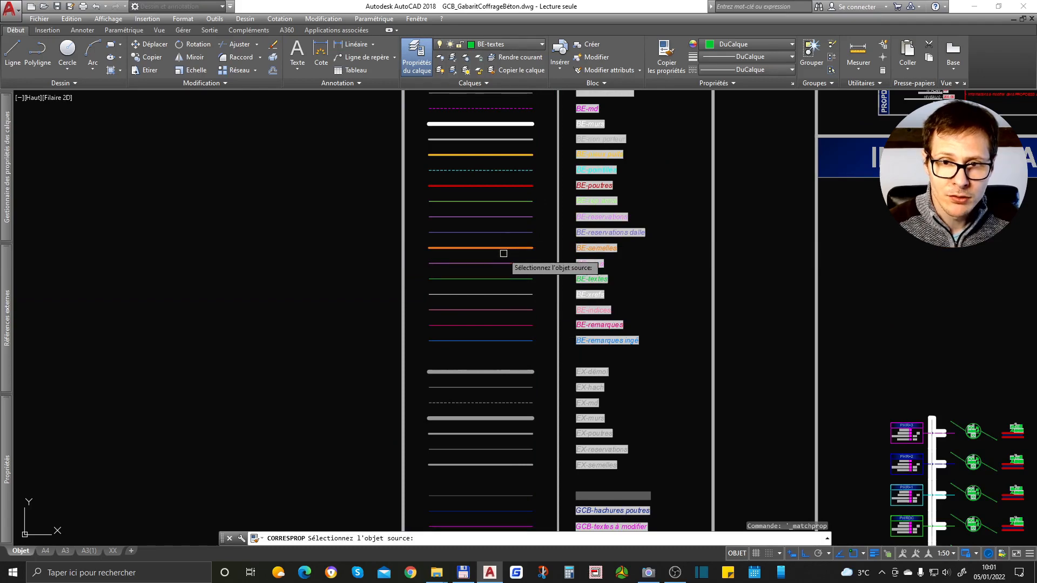
click(503, 249)
scroll(503, 248, down, 6)
scroll(646, 381, up, 8)
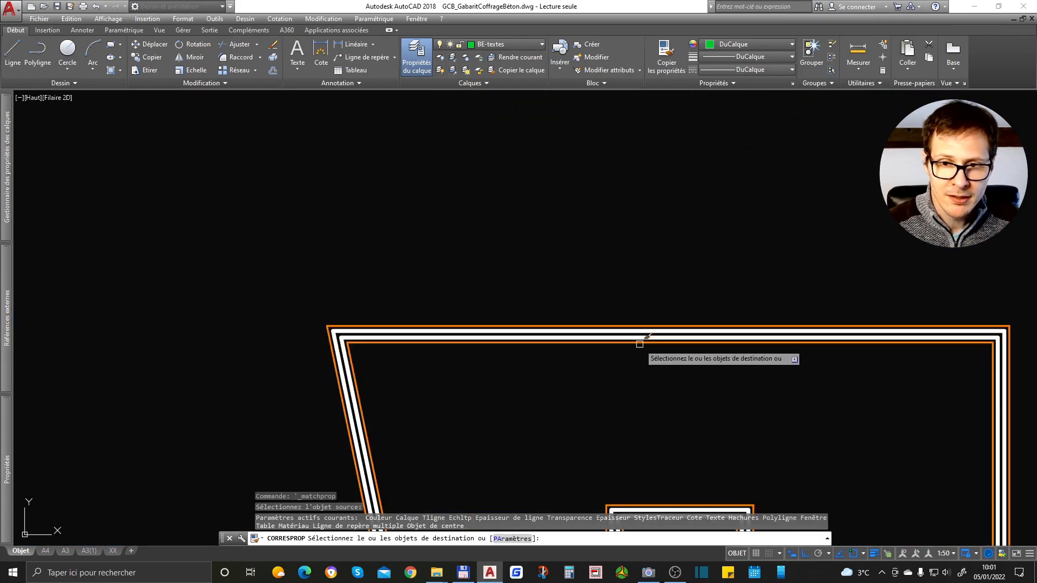
click(637, 331)
key(Return)
scroll(621, 287, down, 2)
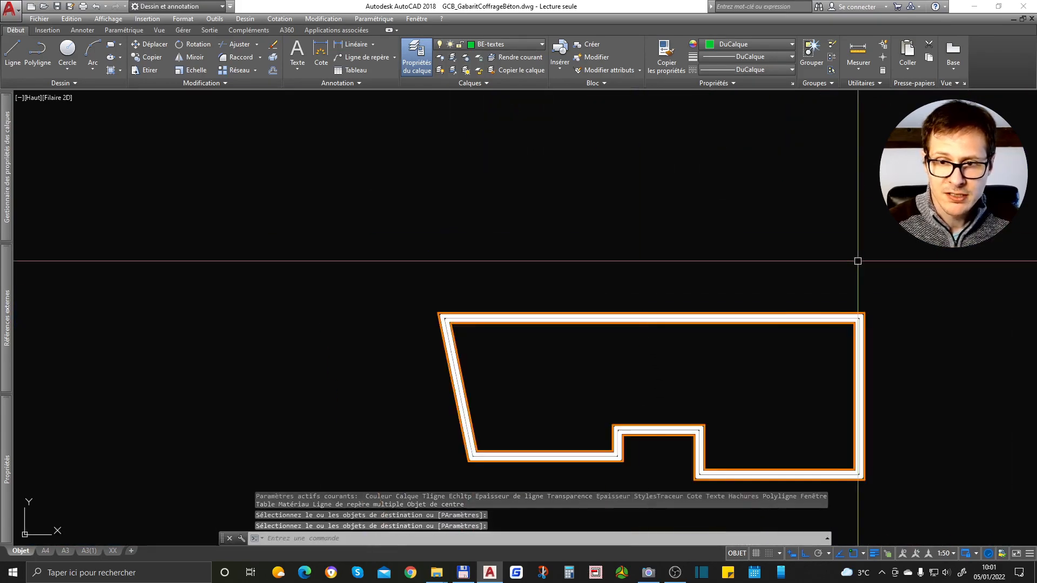
Select the FONDATIONS level symbol in the INFOS NIVEAUX section.
scroll(739, 438, up, 4)
scroll(506, 349, down, 8)
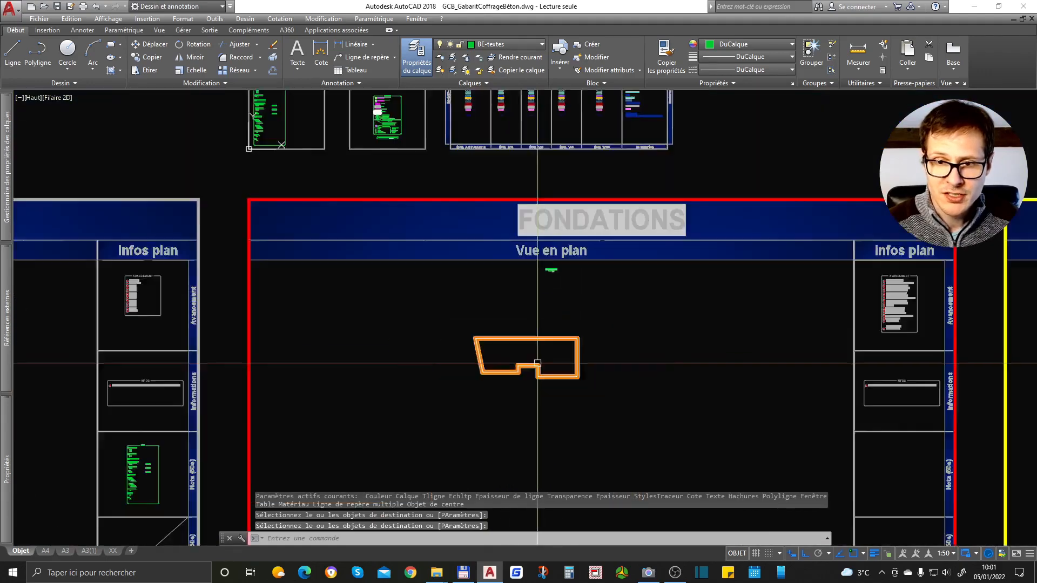
scroll(422, 178, up, 6)
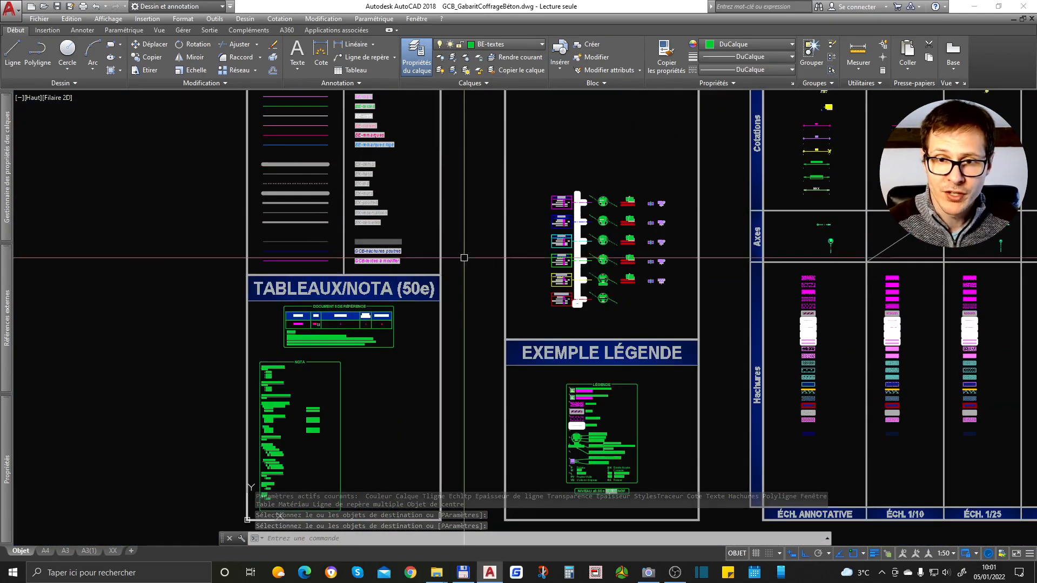
scroll(621, 300, up, 5)
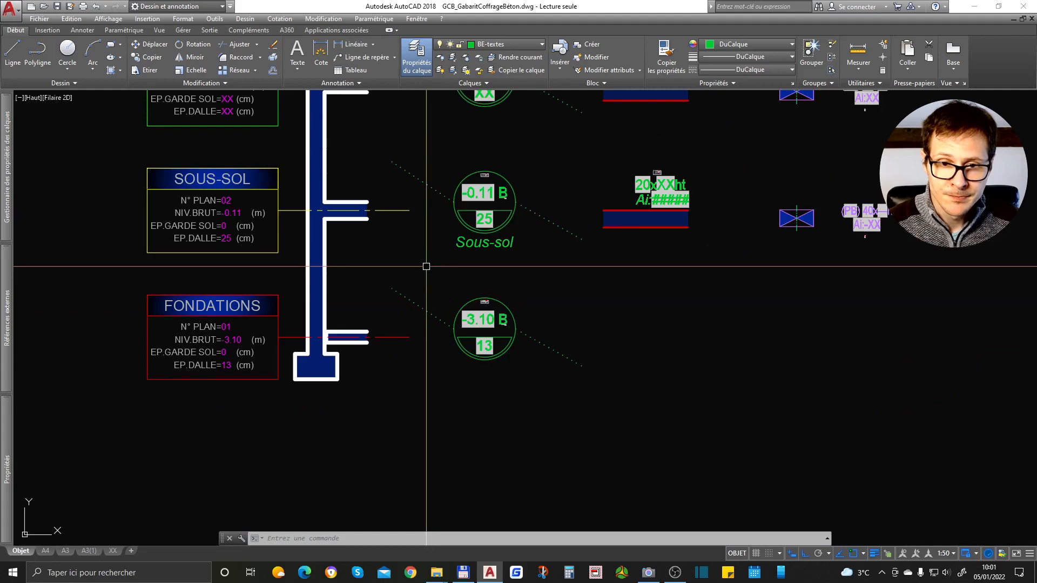
click(568, 279)
click(464, 269)
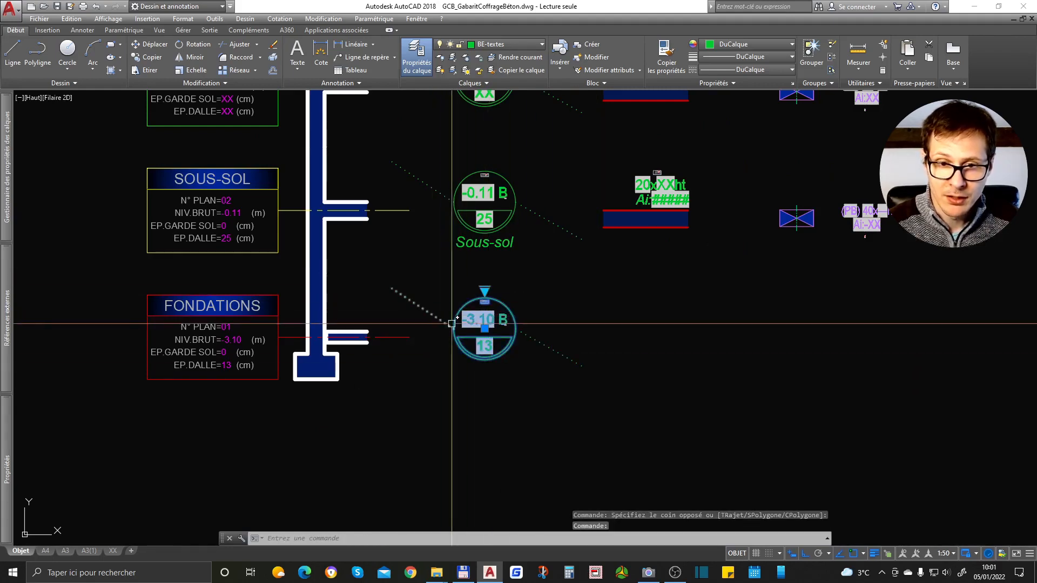
key(ctrl+shift+c)
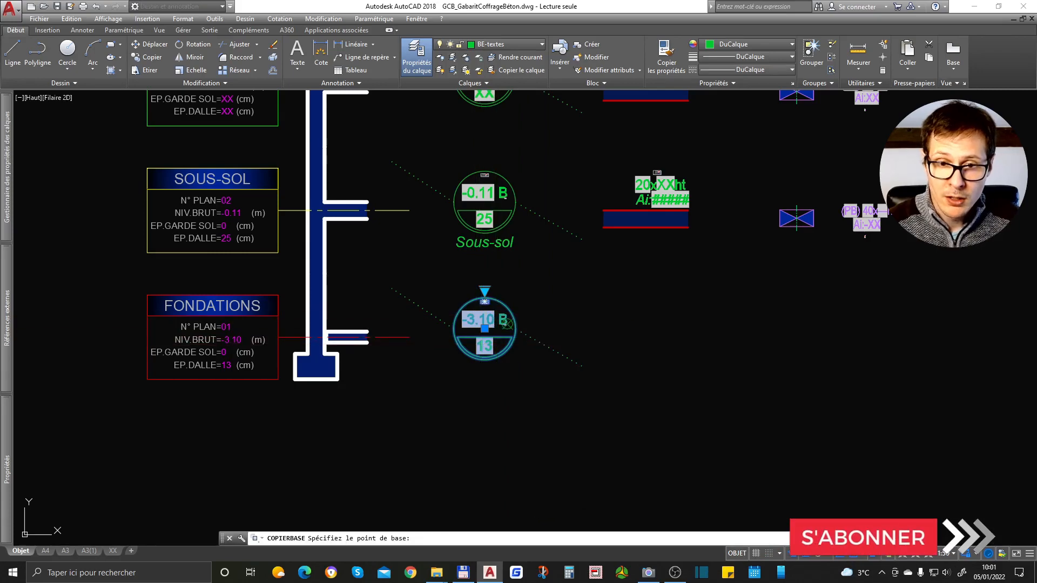
click(488, 323)
text(co)
key(space)
click(507, 324)
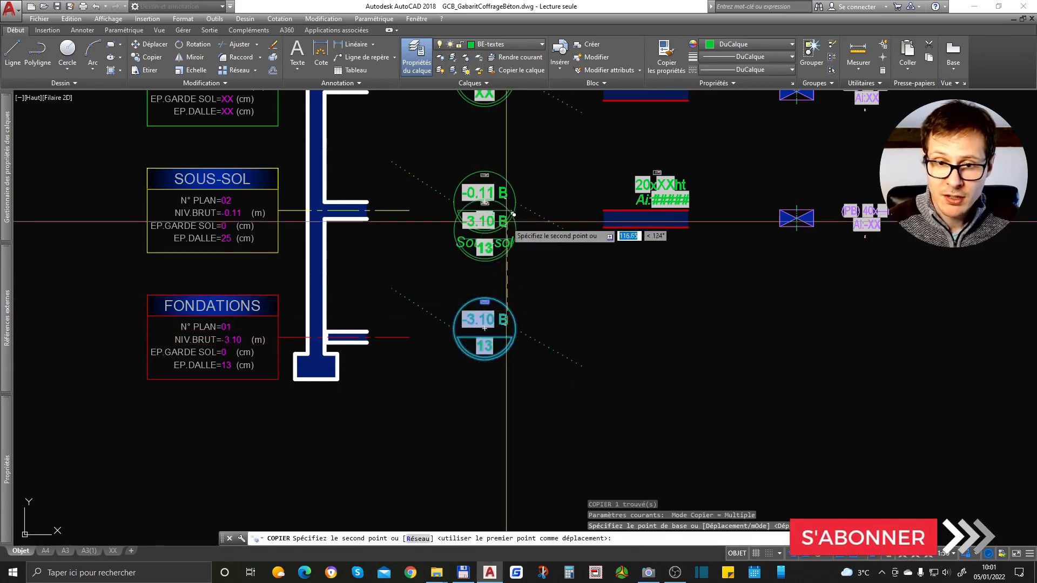
scroll(490, 211, down, 4)
scroll(489, 276, up, 4)
key(Escape)
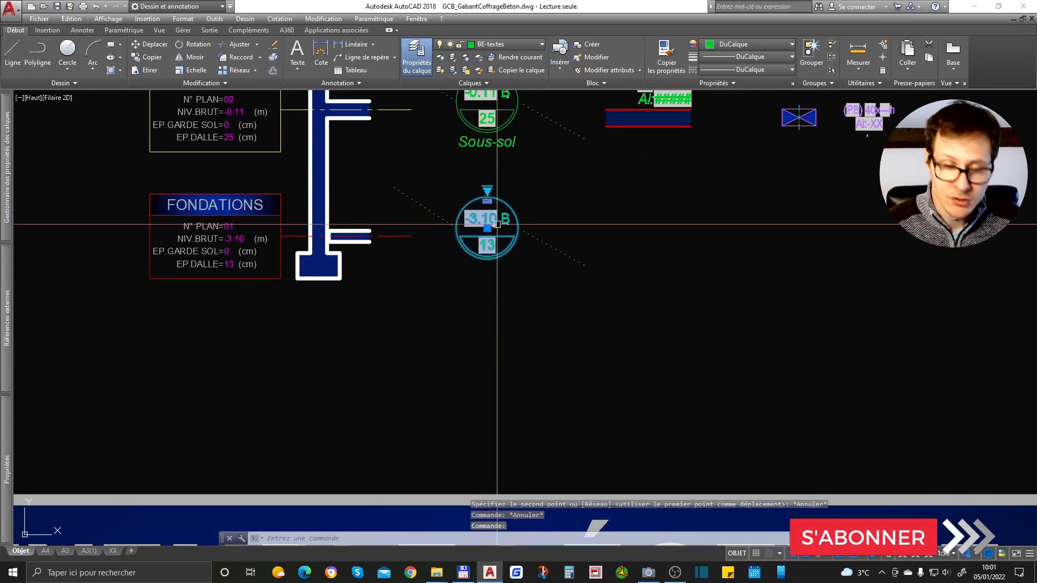
Copy the FONDATIONS level symbol with Ortho off to three spots spread across the inside of the FONDATIONS wall outline.
text(co)
key(space)
click(482, 222)
scroll(473, 171, down, 10)
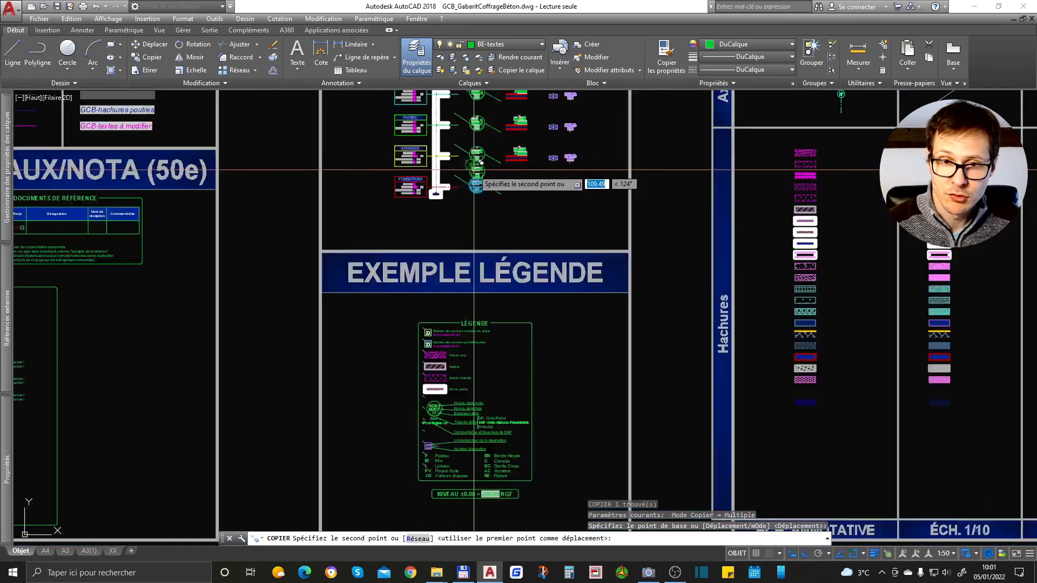
scroll(567, 357, up, 7)
key(F8)
scroll(526, 318, up, 3)
click(379, 342)
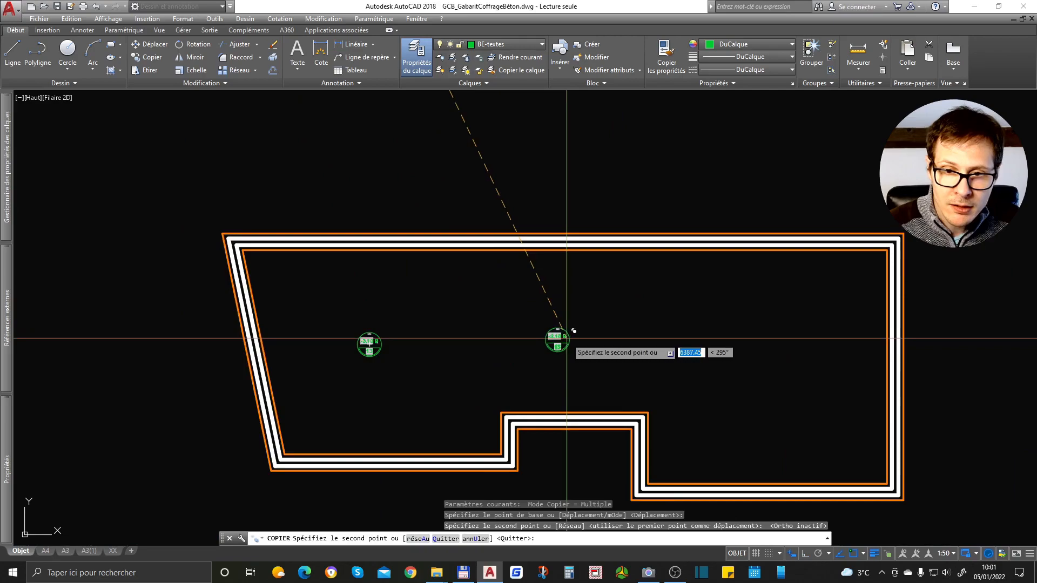
click(567, 339)
click(769, 342)
key(Return)
Copy the SOUS-SOL level symbol to three spots spread across the inside of the SOUS-SOL wall outline.
scroll(761, 345, down, 8)
scroll(752, 432, down, 2)
scroll(653, 255, up, 6)
scroll(632, 167, up, 8)
click(667, 251)
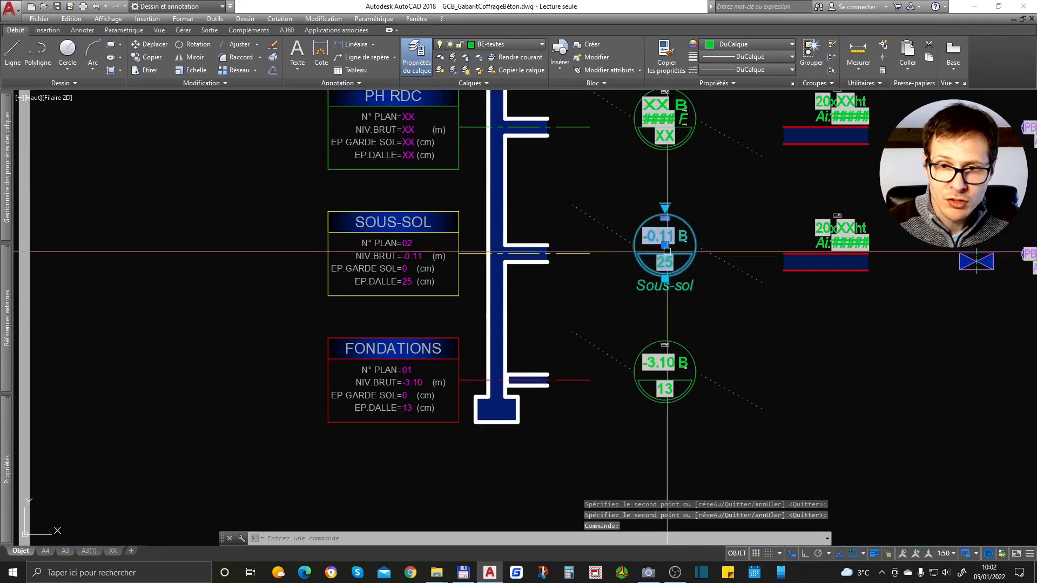
key(Return)
click(666, 239)
scroll(298, 236, down, 10)
scroll(658, 364, up, 8)
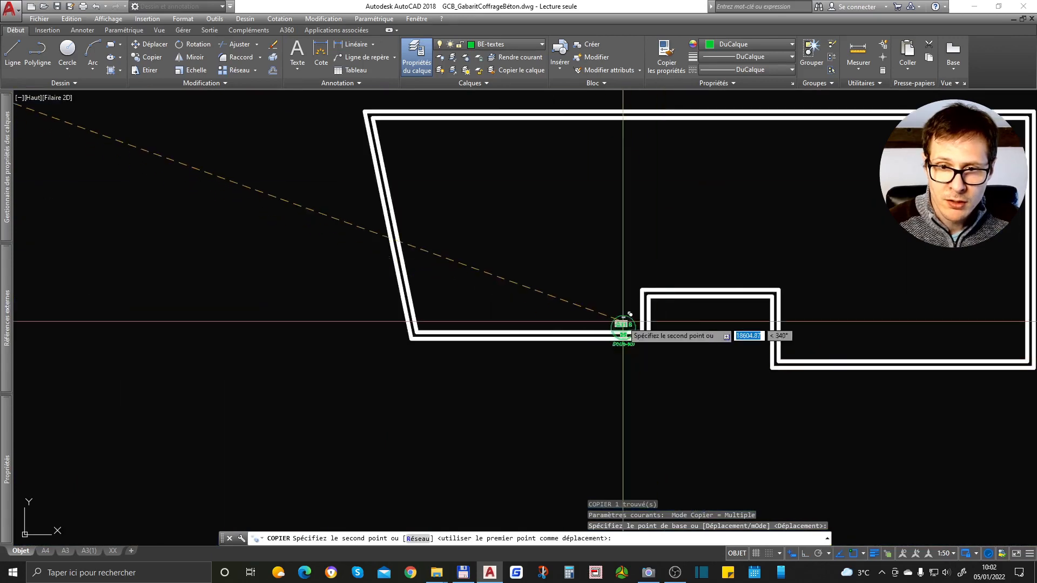
click(478, 199)
click(671, 199)
click(874, 204)
key(Return)
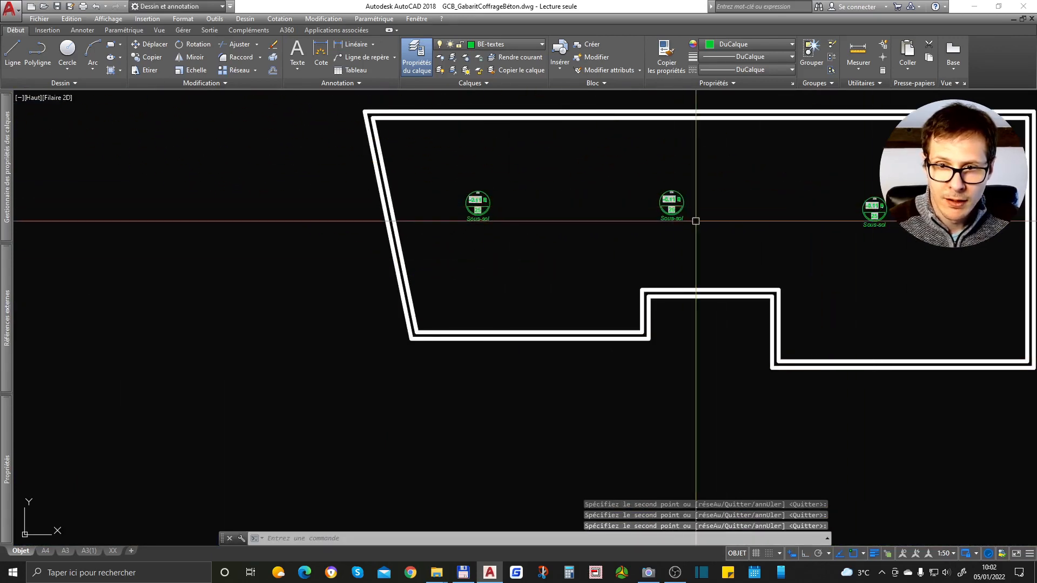
In the INFOS NIVEAUX section, set the SOUS-SOL block's NIV.BRUT to -0.10 m and its EP.DALLE to 24 cm.
scroll(696, 221, down, 10)
scroll(482, 202, up, 8)
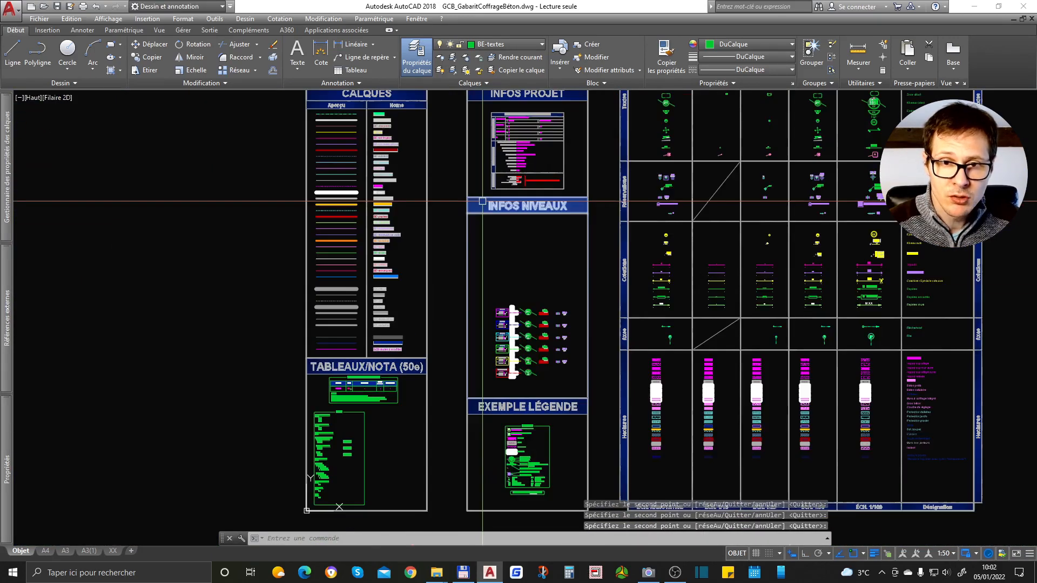
scroll(500, 370, up, 8)
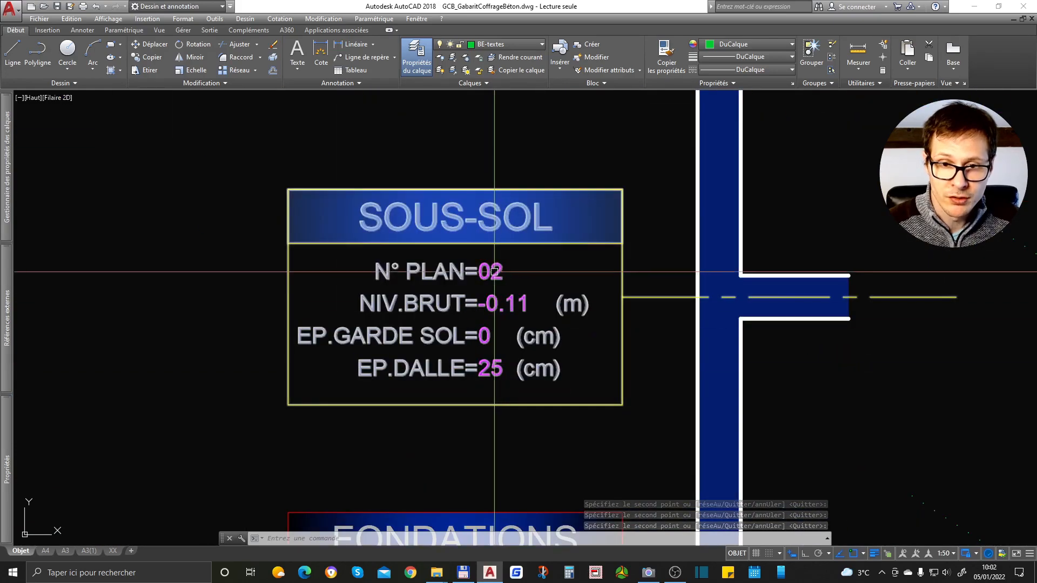
double_click(514, 305)
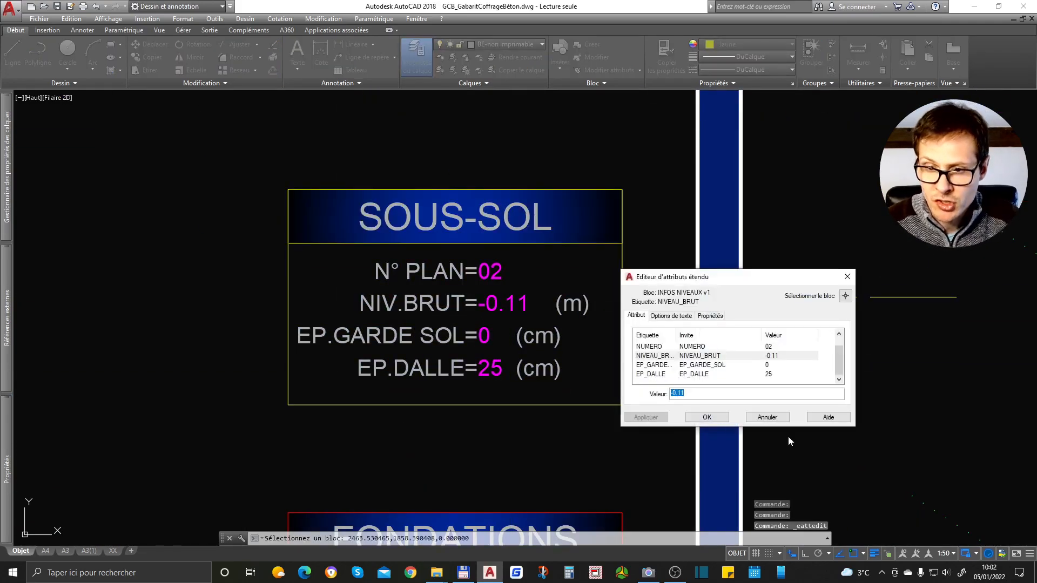
text(0)
click(724, 417)
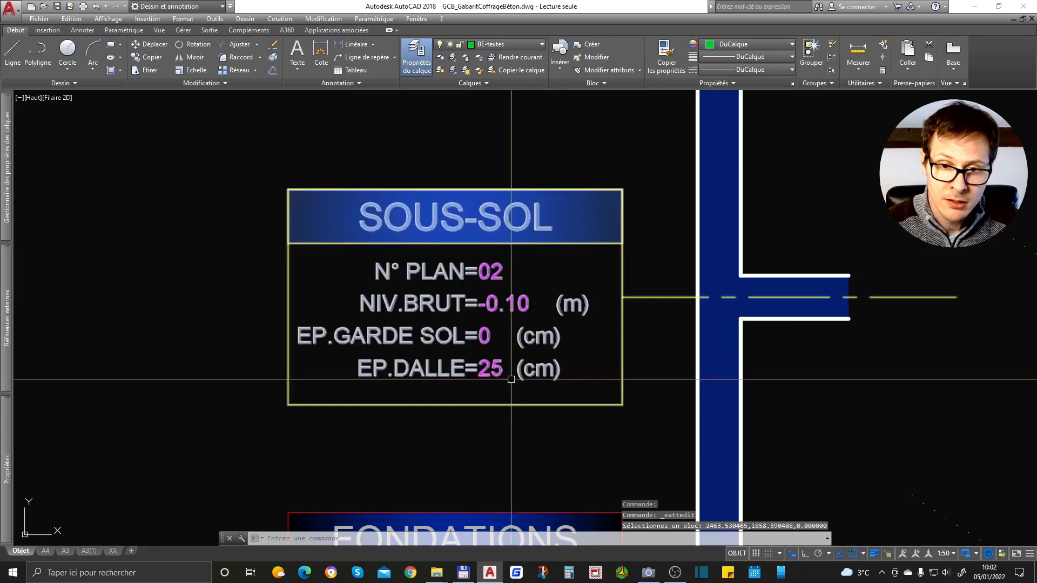
double_click(488, 368)
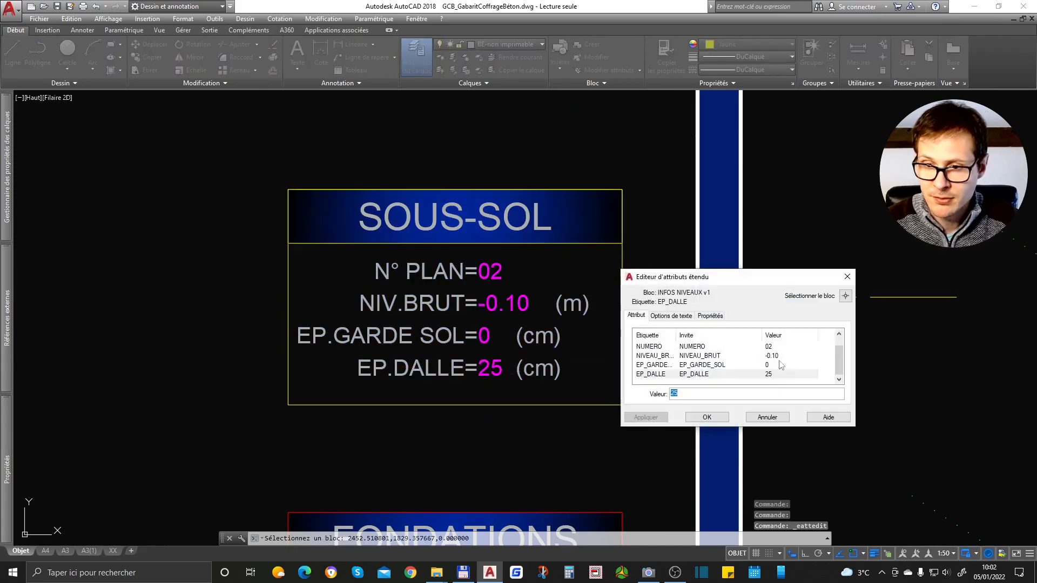
click(708, 418)
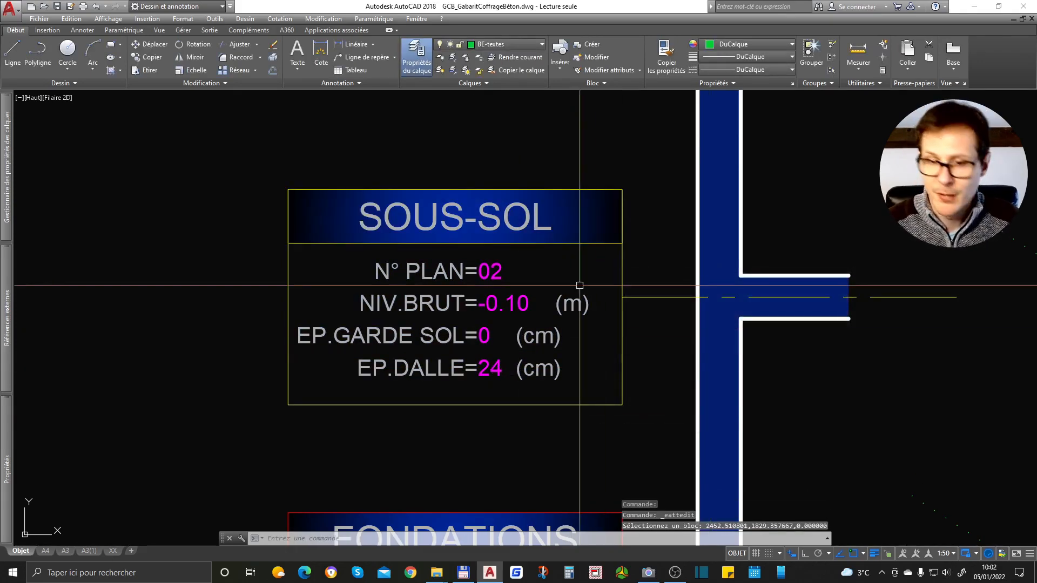
Regenerate the model and check the linked SOUS-SOL level symbols in the INFOS NIVEAUX section and in the SOUS-SOL plan.
scroll(478, 291, down, 2)
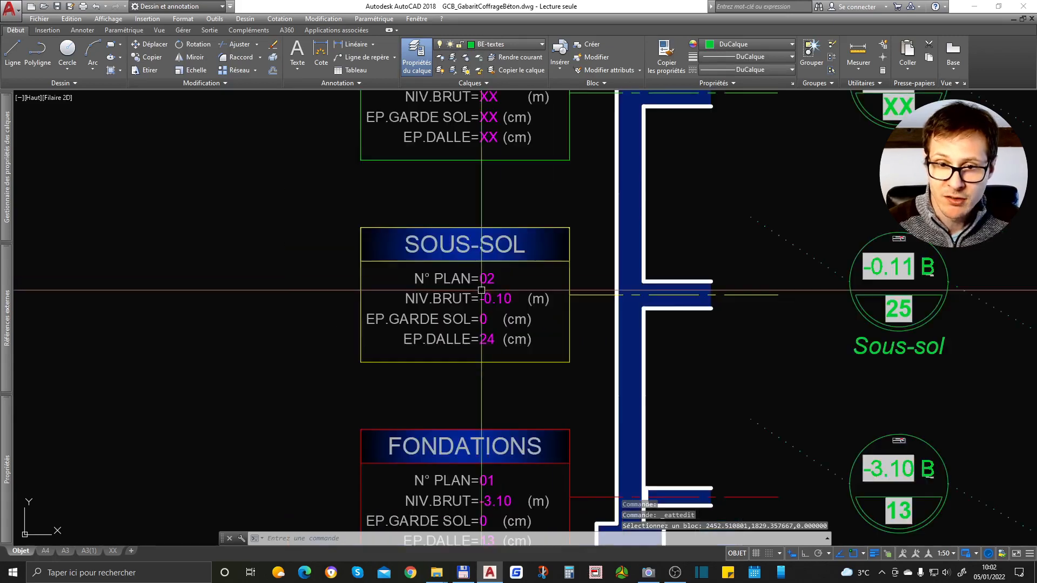
text(RG)
key(Return)
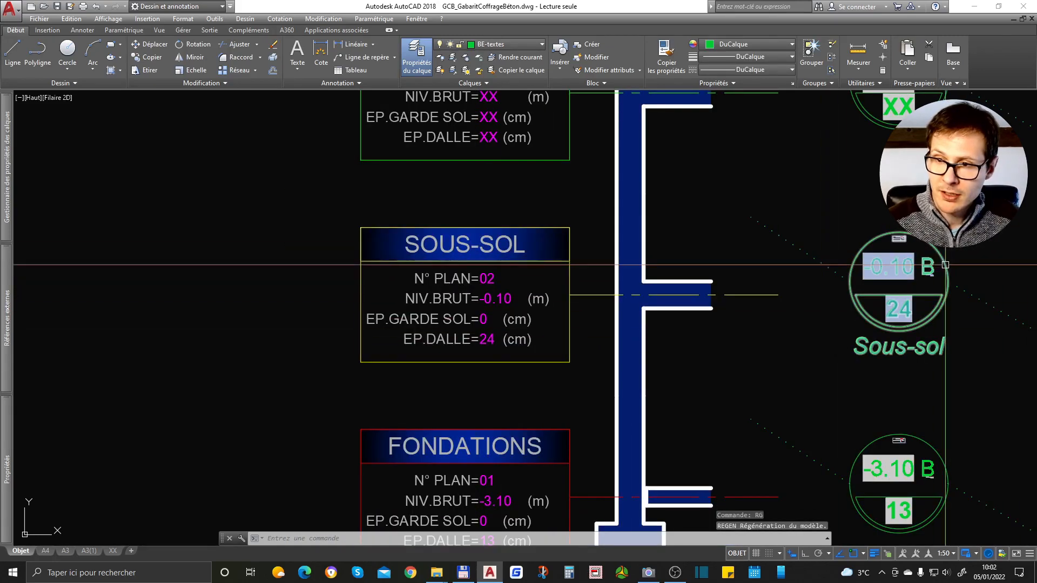
scroll(633, 294, down, 9)
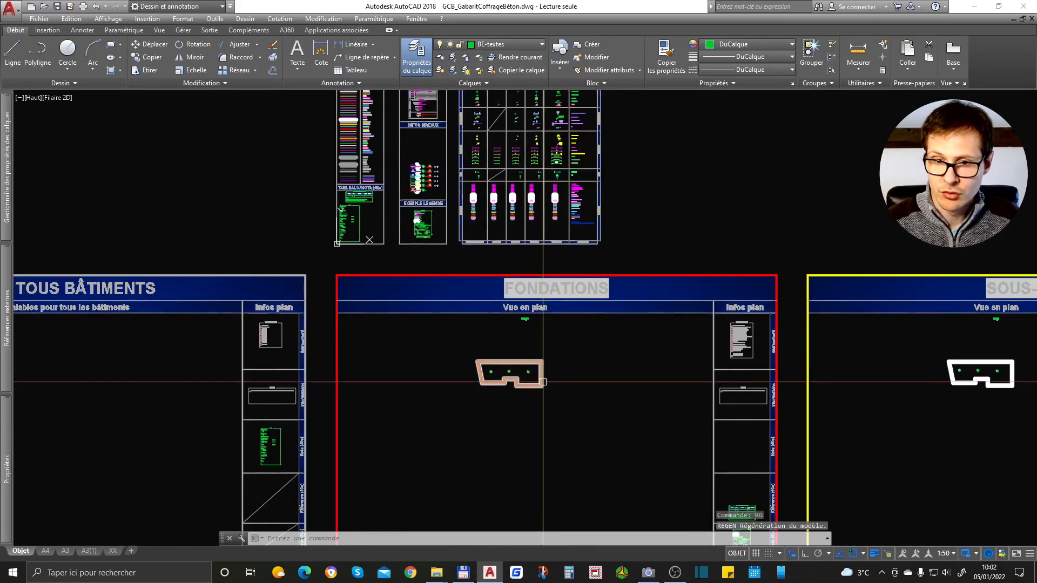
scroll(931, 385, up, 9)
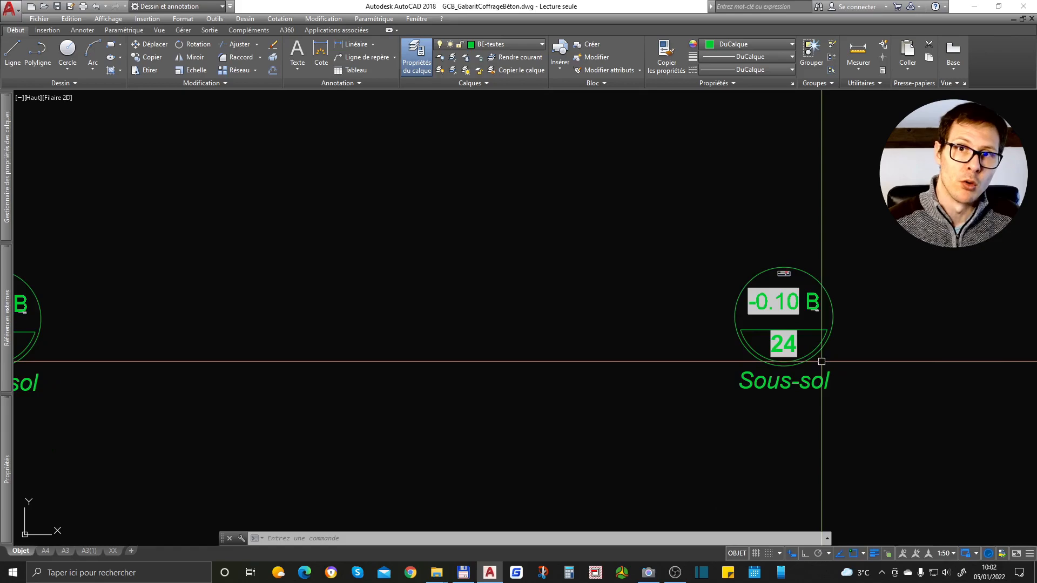
scroll(822, 360, down, 9)
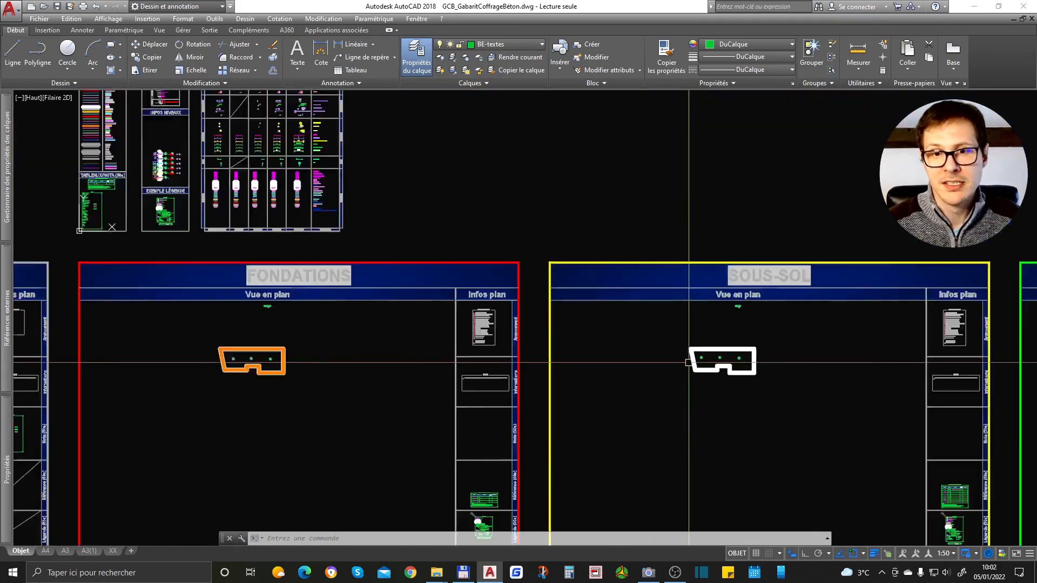
scroll(350, 237, up, 8)
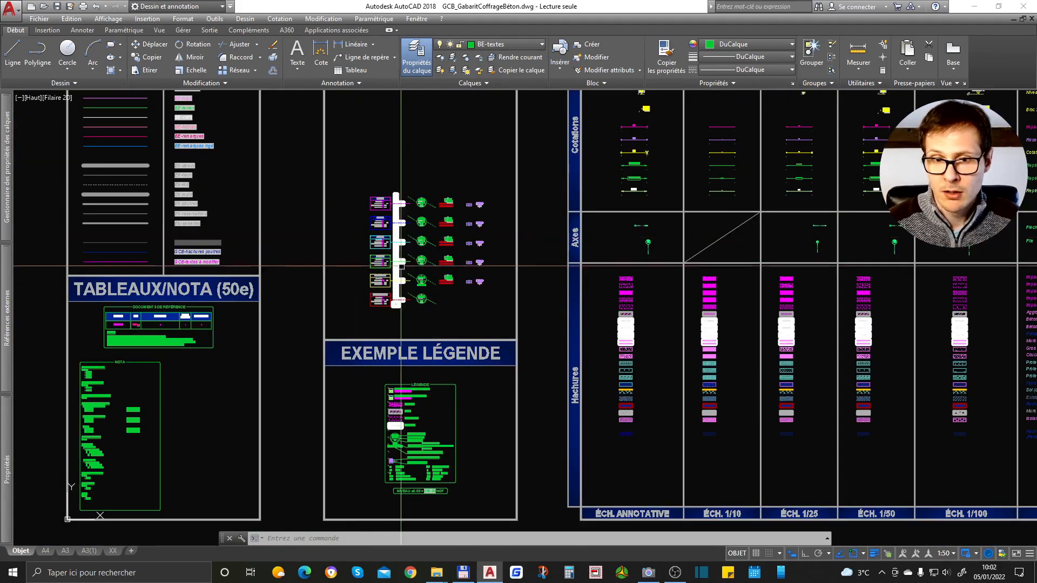
scroll(402, 265, up, 6)
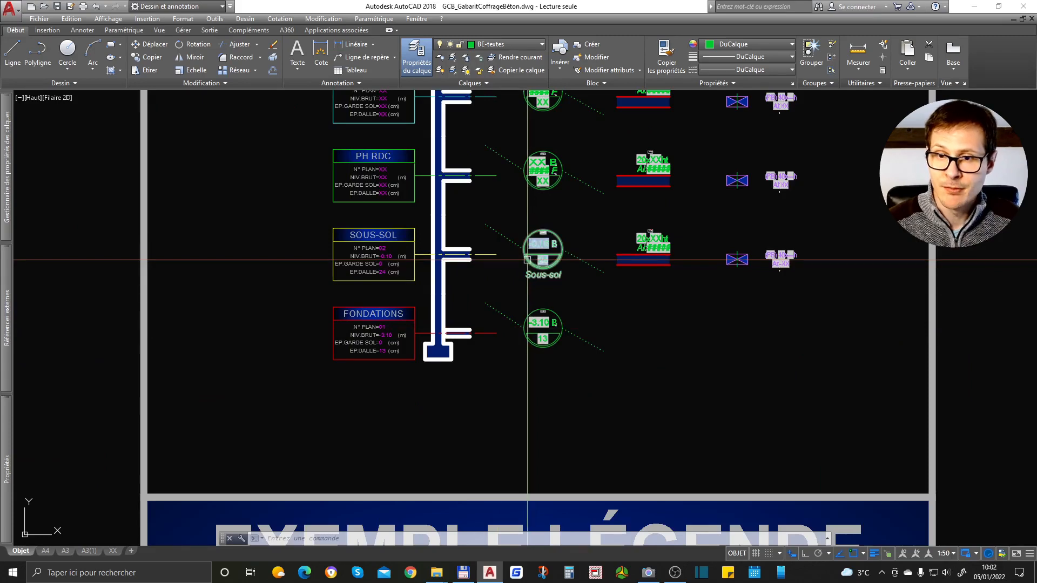
Override NIV.BRUT with -0.15 m in the leftmost level symbol of the SOUS-SOL plan.
scroll(562, 228, down, 5)
scroll(674, 282, up, 8)
scroll(676, 212, up, 15)
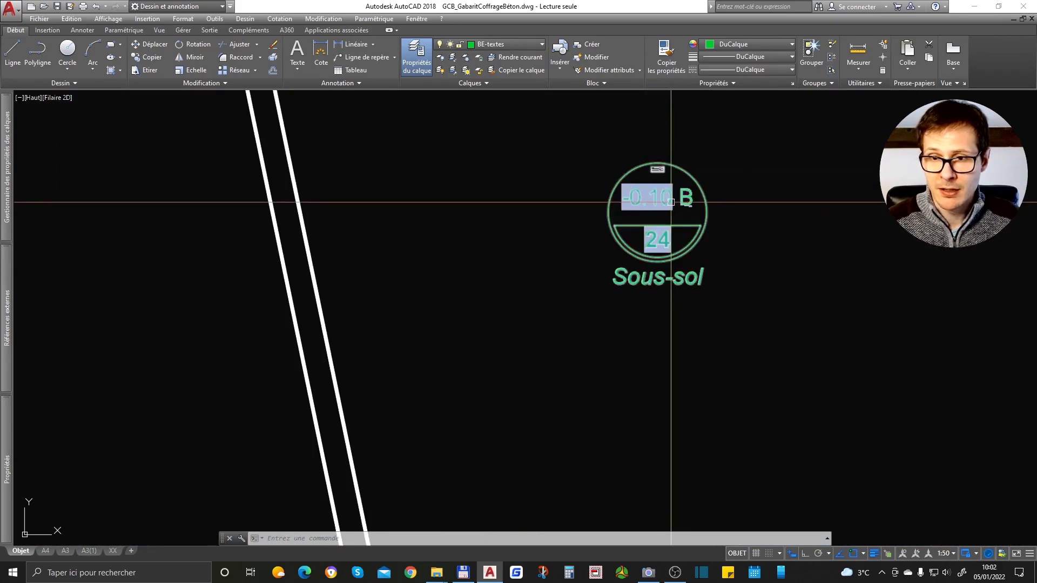
middle_drag(659, 169, 620, 263)
scroll(625, 217, up, 4)
double_click(642, 176)
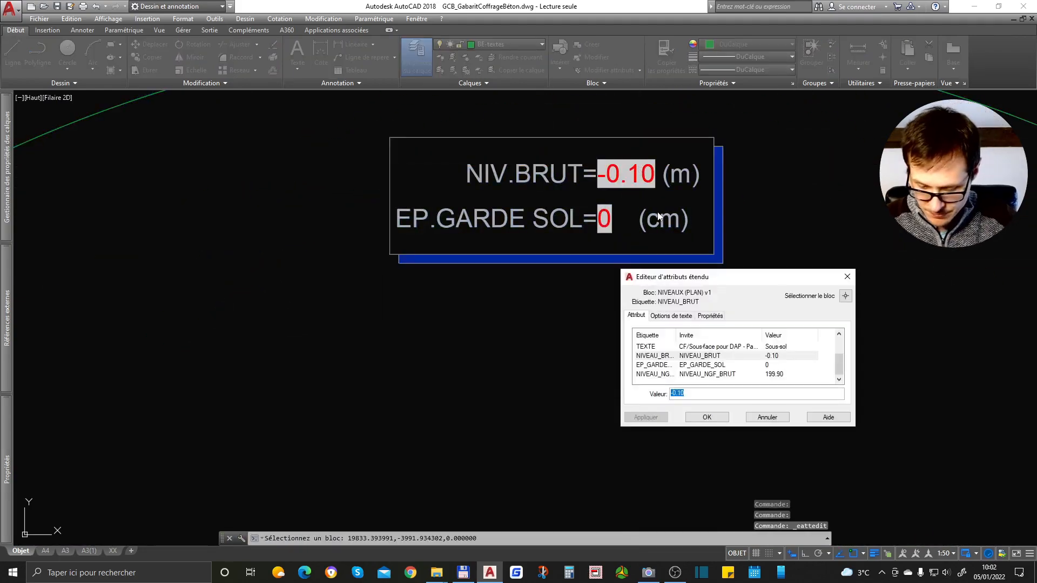
click(707, 417)
Draw a vertical BE-poutres line from the notch's upper-left wall corner up to the upper wall in the SOUS-SOL plan.
scroll(414, 319, down, 10)
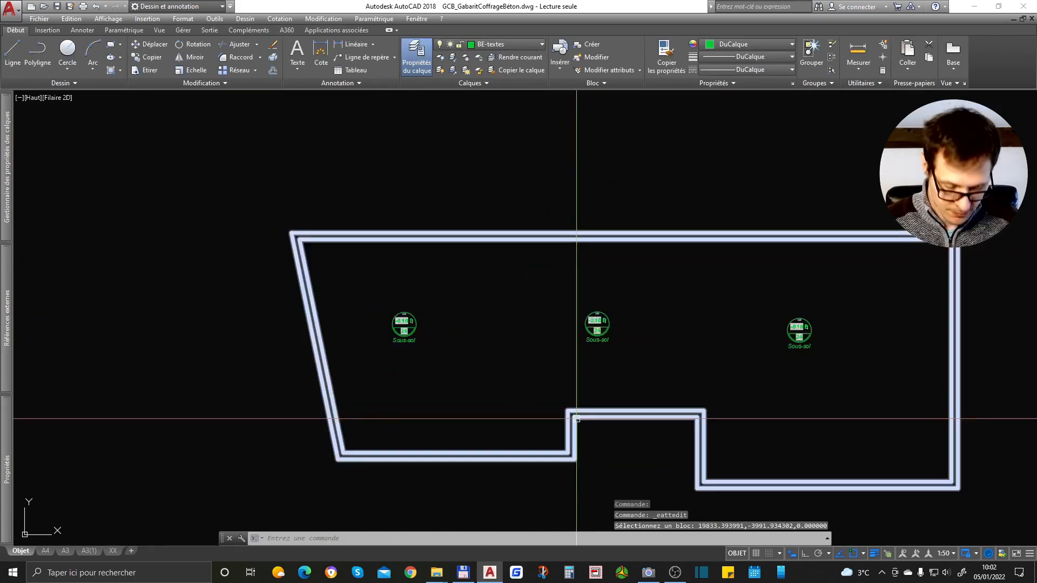
text(l)
key(space)
click(568, 411)
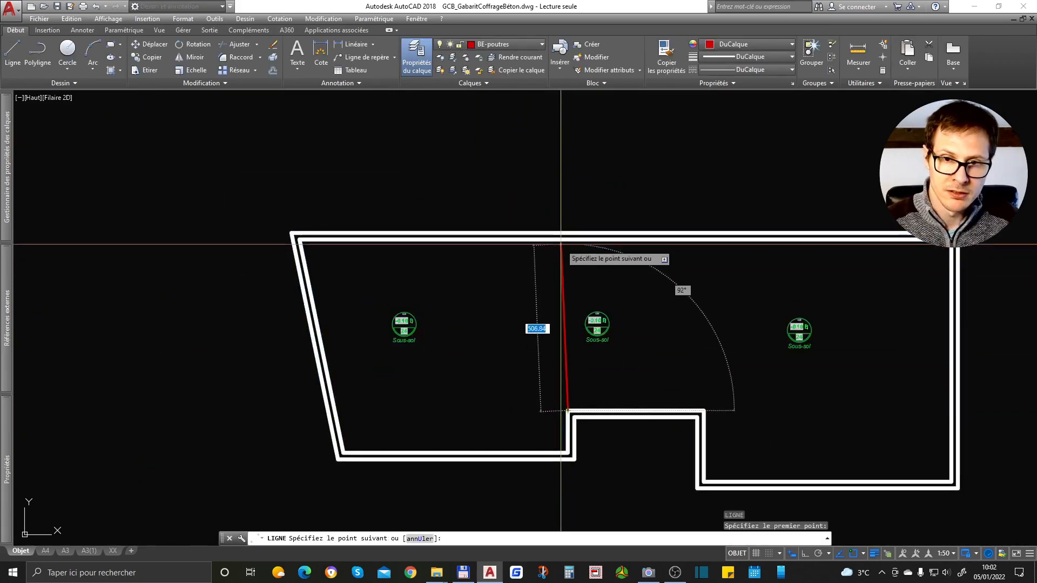
click(568, 239)
key(space)
Move the left SOUS-SOL level symbol toward the middle of the area left of the red beam line.
click(458, 297)
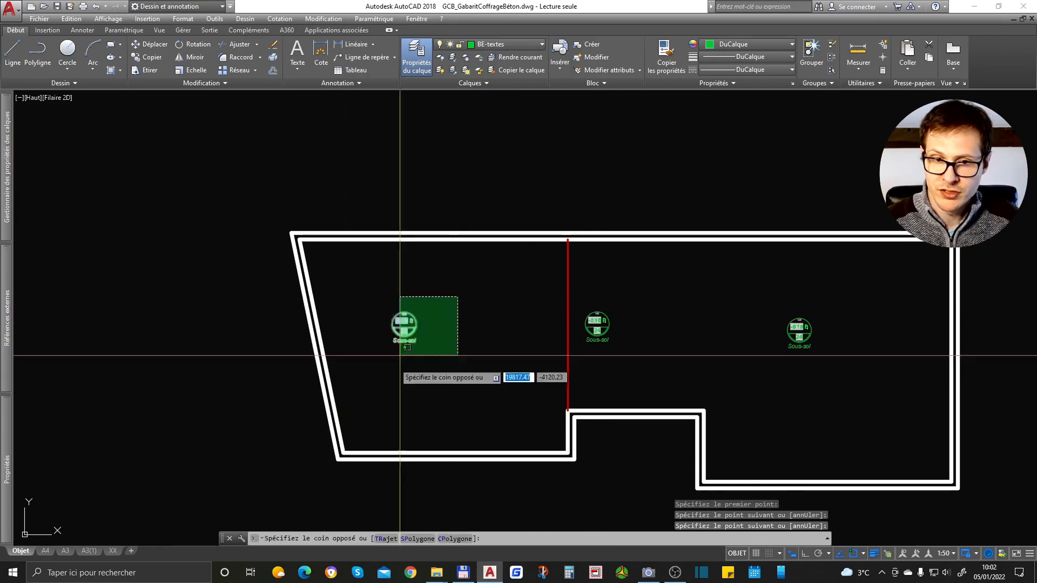
click(409, 348)
text(dp)
key(space)
click(429, 387)
click(475, 381)
Delete the middle SOUS-SOL level symbol just right of the red beam line.
click(637, 309)
click(593, 341)
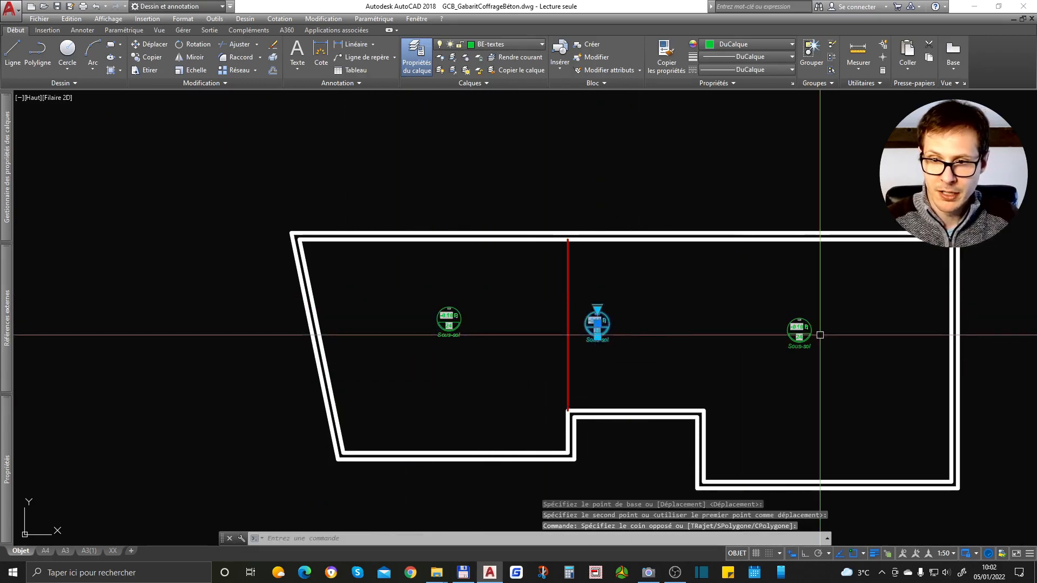
key(Delete)
Move the remaining right-hand SOUS-SOL level symbol toward the centre of the area right of the beam line.
click(850, 295)
click(786, 378)
text(d)
key(space)
click(787, 375)
click(760, 362)
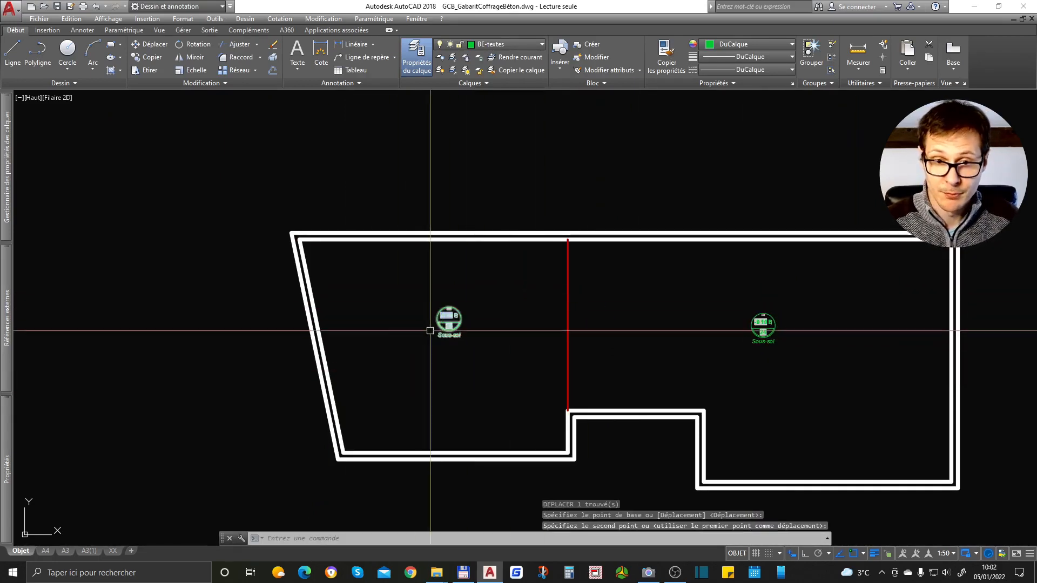
Regenerate the model to refresh the overridden level in the left SOUS-SOL symbol.
scroll(400, 319, up, 6)
text(rg)
key(space)
text(rg)
key(space)
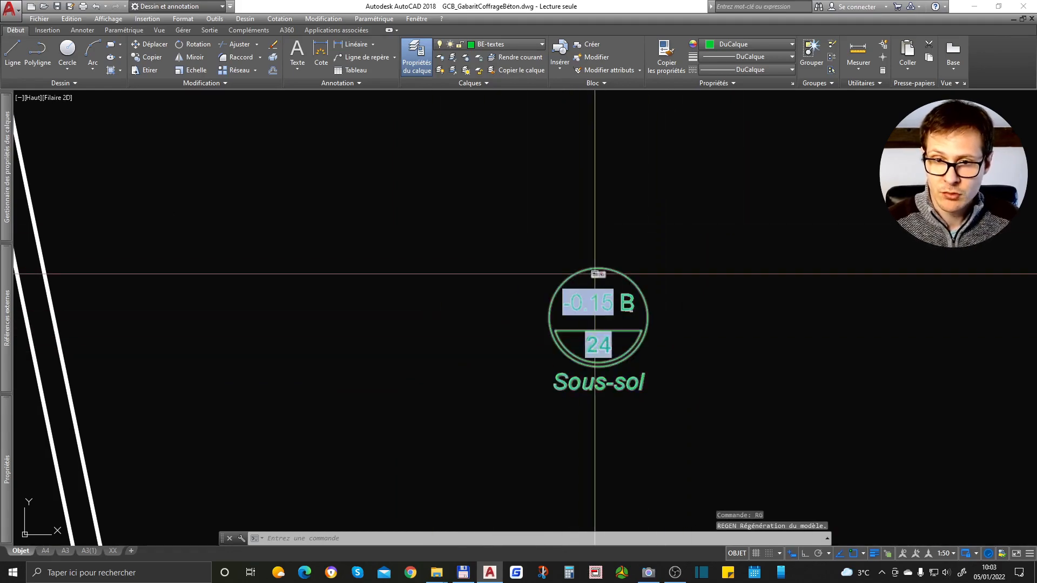
Override the slab thickness (EPDALLE) with 20 in the left SOUS-SOL level symbol.
scroll(598, 277, up, 5)
scroll(595, 270, down, 5)
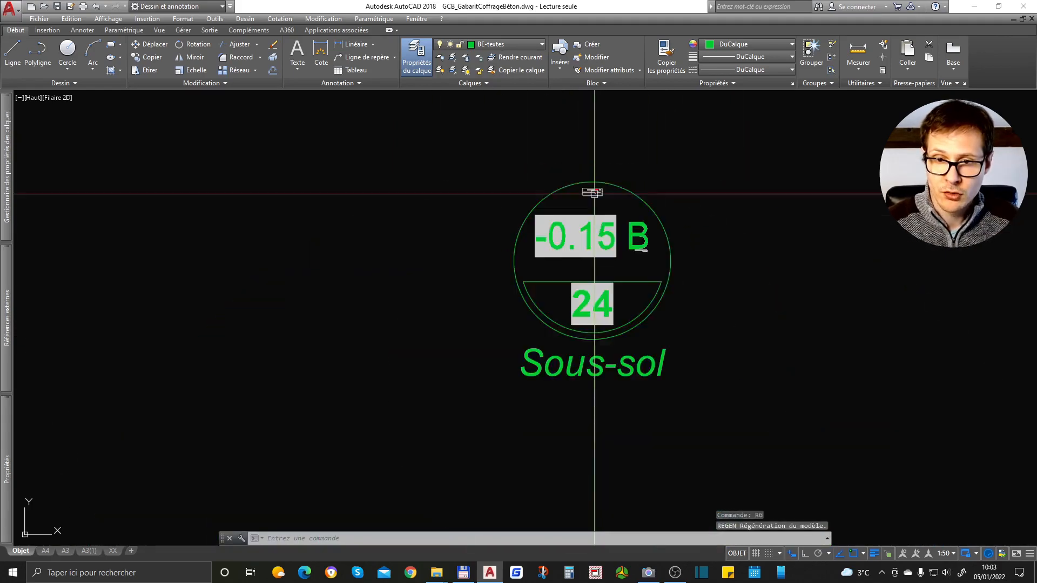
double_click(606, 306)
text(20)
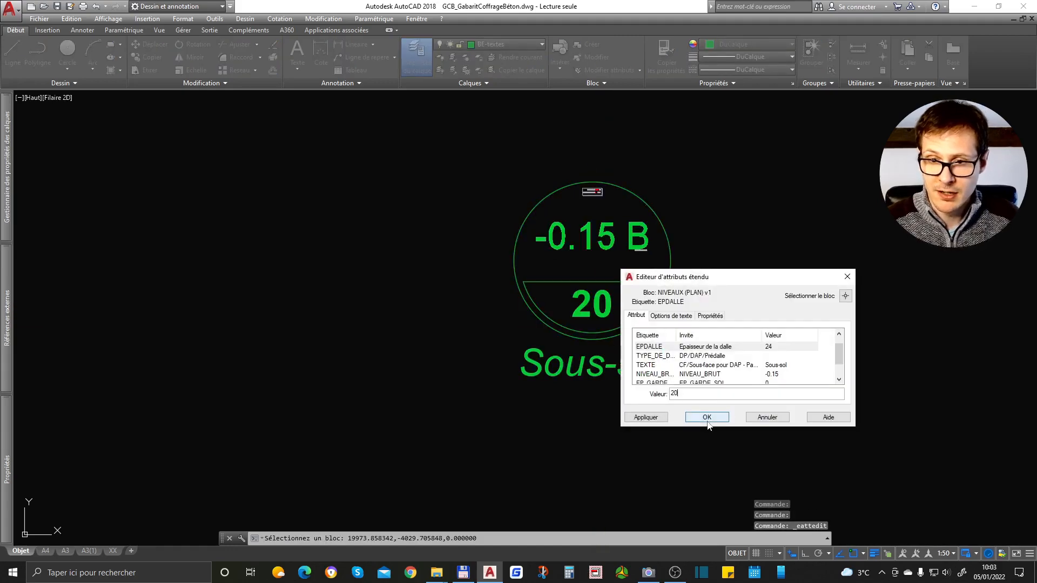
click(707, 416)
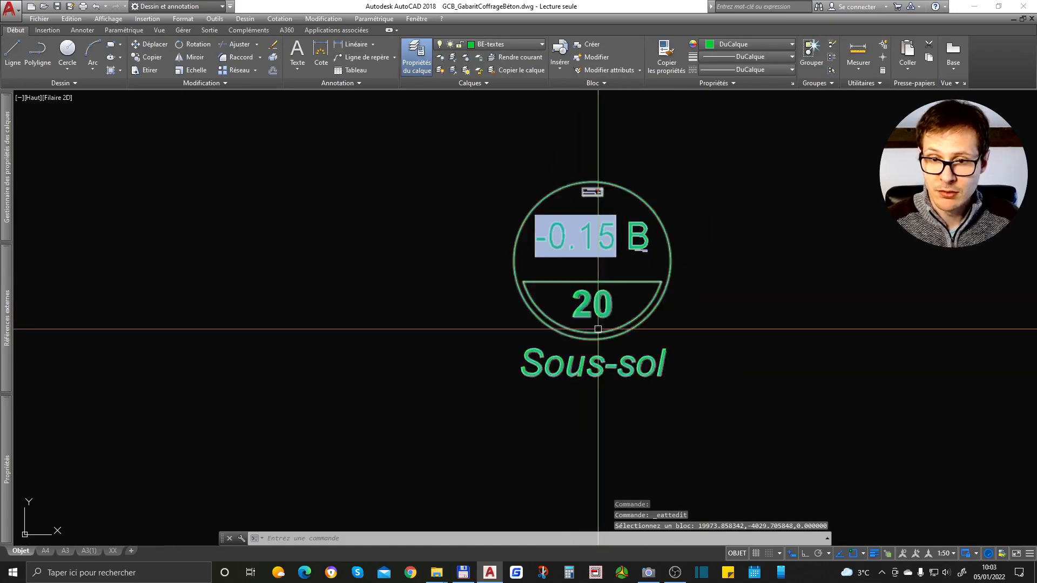
Examine the right-hand SOUS-SOL level symbol, plus the SOUS-SOL level data and beam label in the INFOS NIVEAUX section.
scroll(598, 329, down, 5)
scroll(735, 316, up, 5)
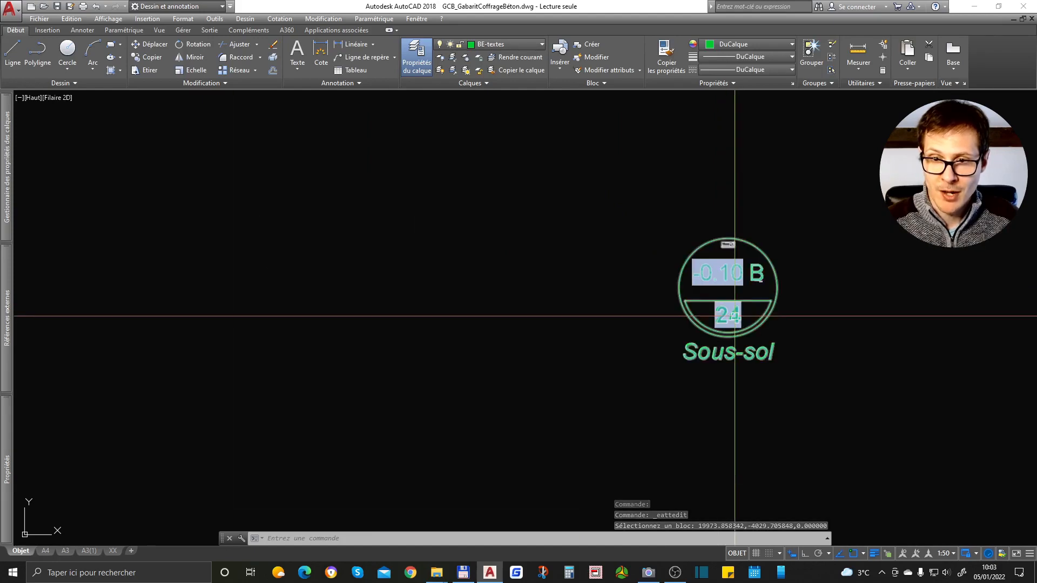
scroll(718, 317, up, 3)
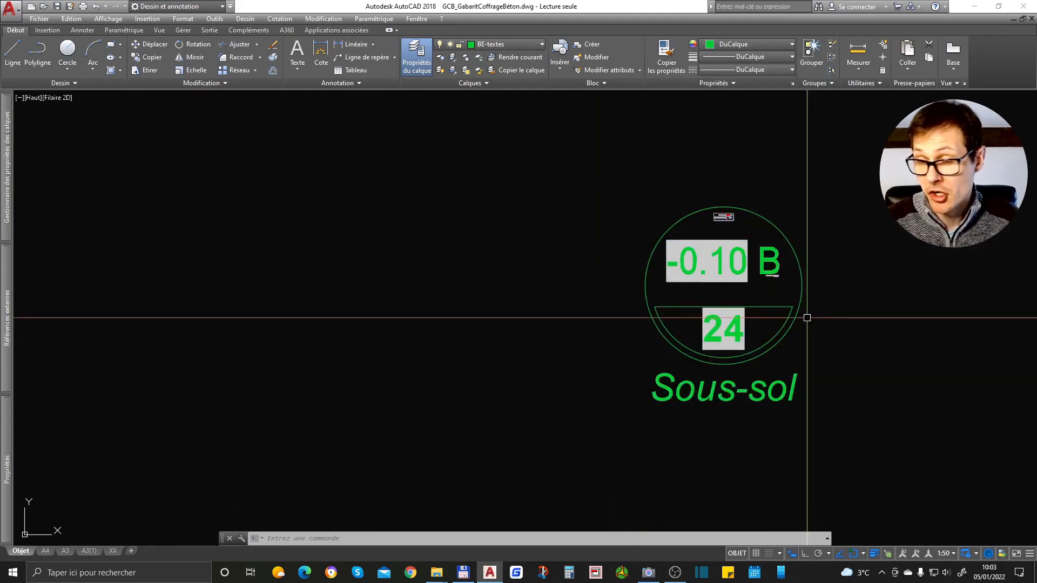
scroll(814, 319, down, 4)
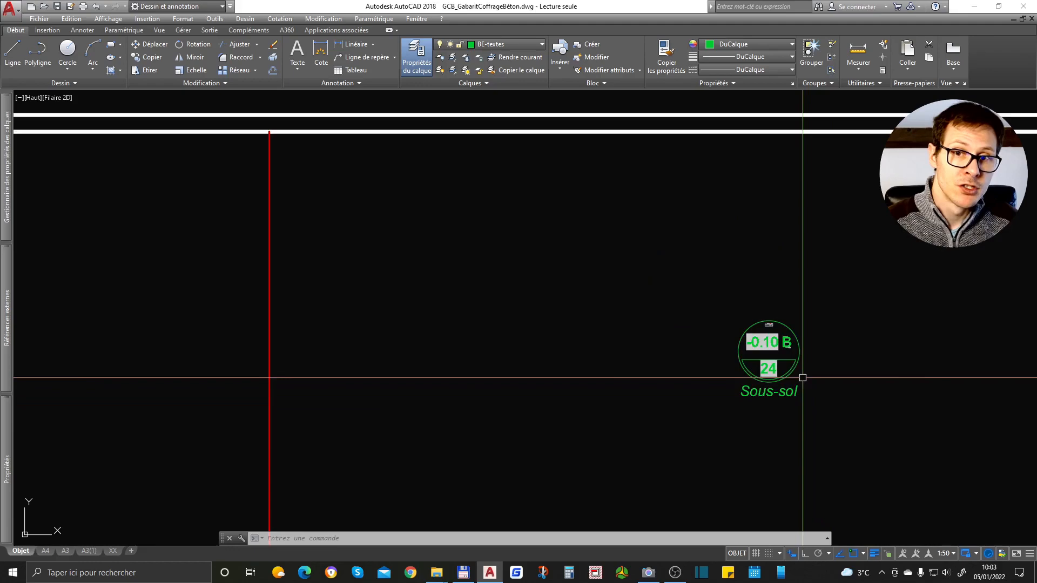
scroll(803, 378, down, 8)
middle_drag(364, 255, 908, 537)
middle_drag(232, 319, 773, 378)
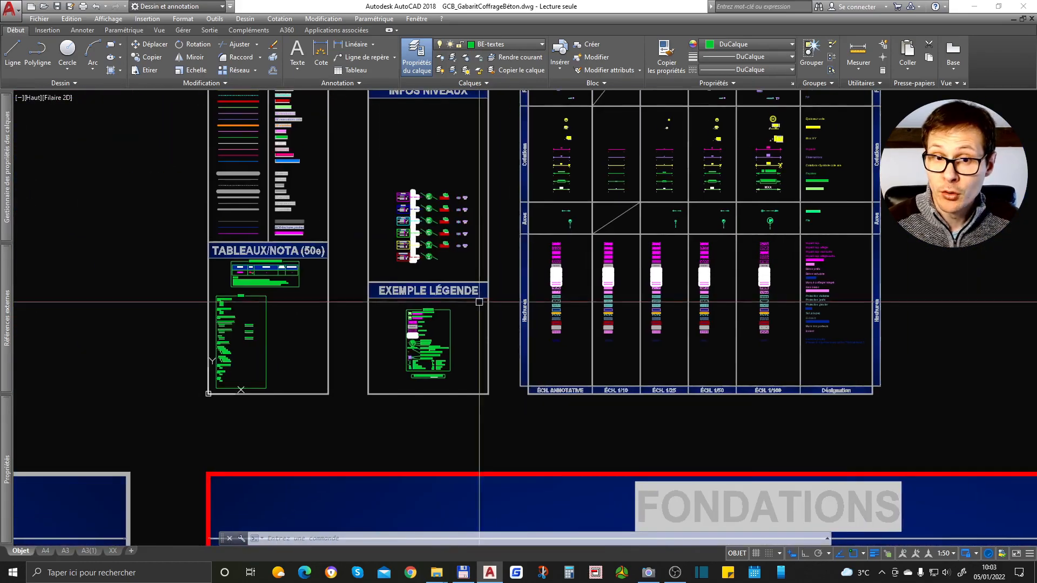
scroll(432, 254, up, 10)
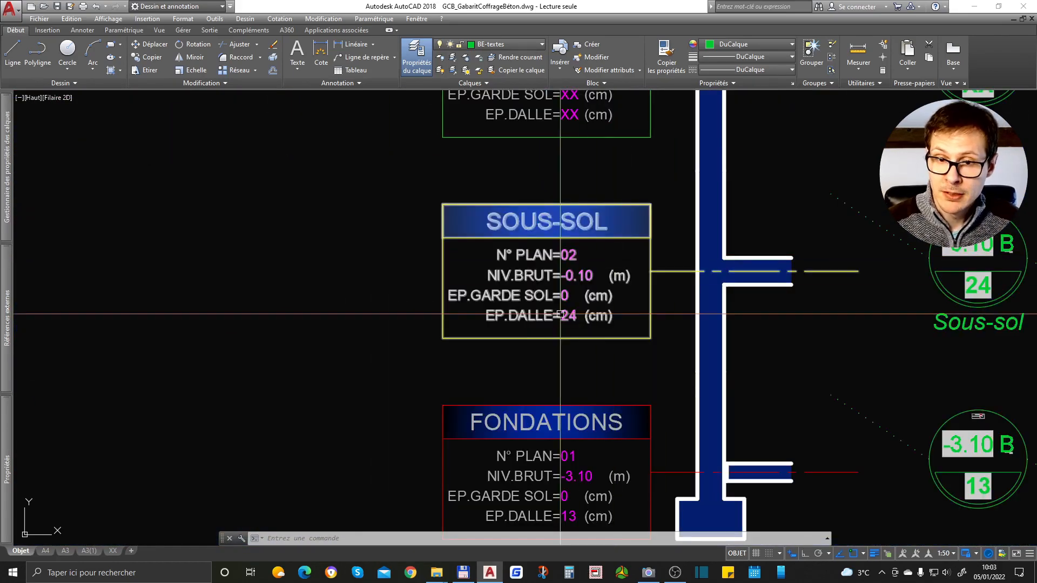
mouse_move(967, 276)
middle_down()
mouse_move(645, 267)
mouse_move(670, 269)
mouse_move(530, 277)
middle_up()
scroll(776, 213, up, 10)
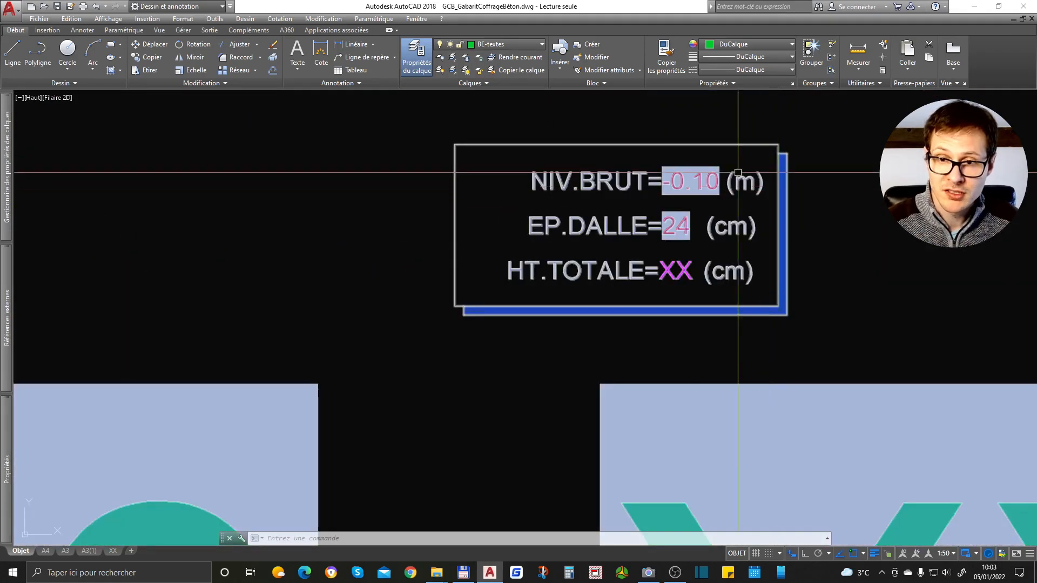
Set HT.TOTALE to 40 cm in the SOUS-SOL beam label block of the INFOS NIVEAUX section.
scroll(682, 163, down, 8)
scroll(681, 163, up, 6)
double_click(664, 236)
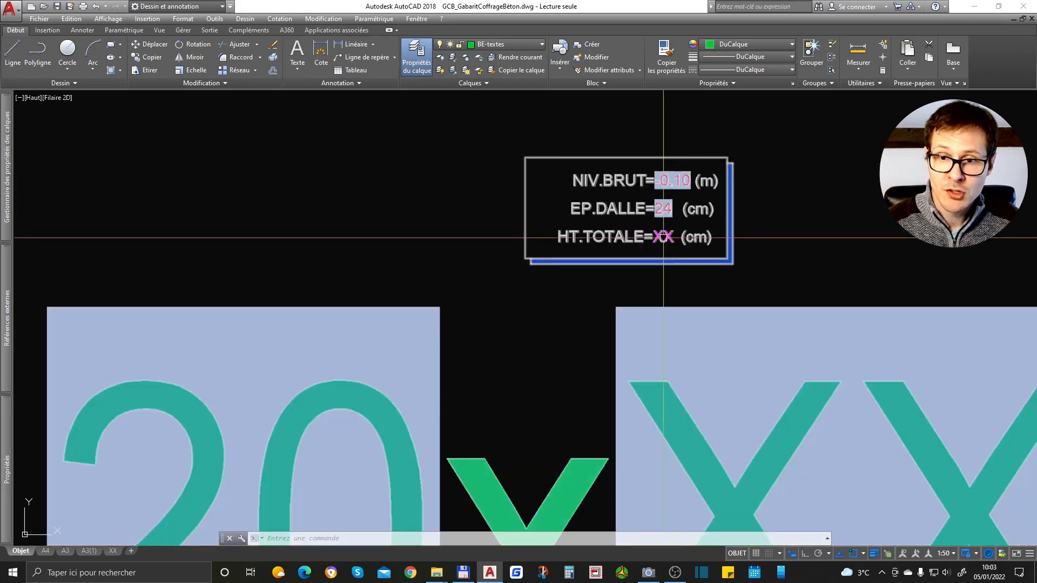
text(40)
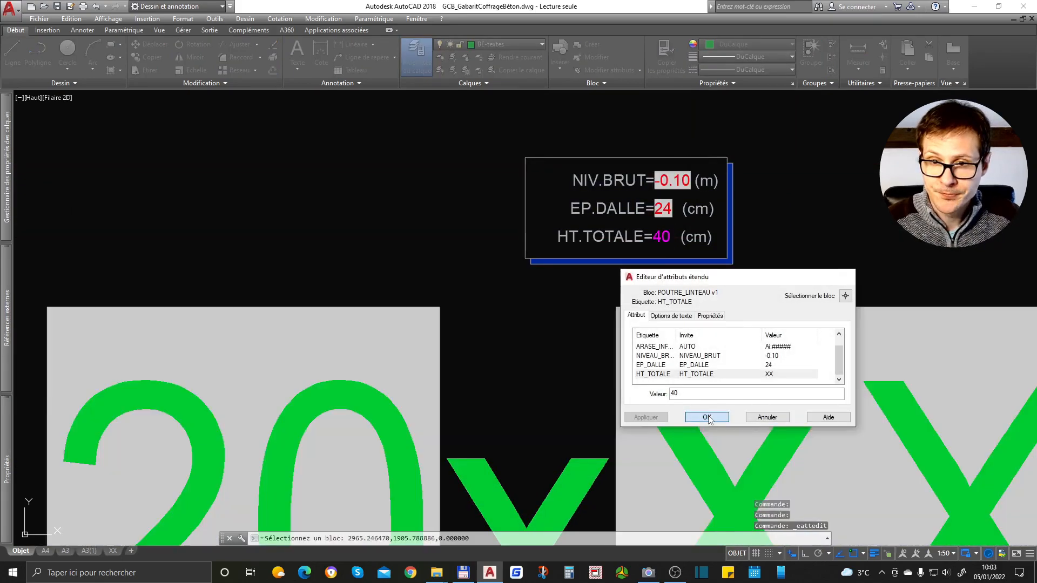
click(716, 418)
Update the fields of the SOUS-SOL beam label twice with METTREAJOURCHAMP to recalculate its height and underside level.
scroll(609, 200, down, 5)
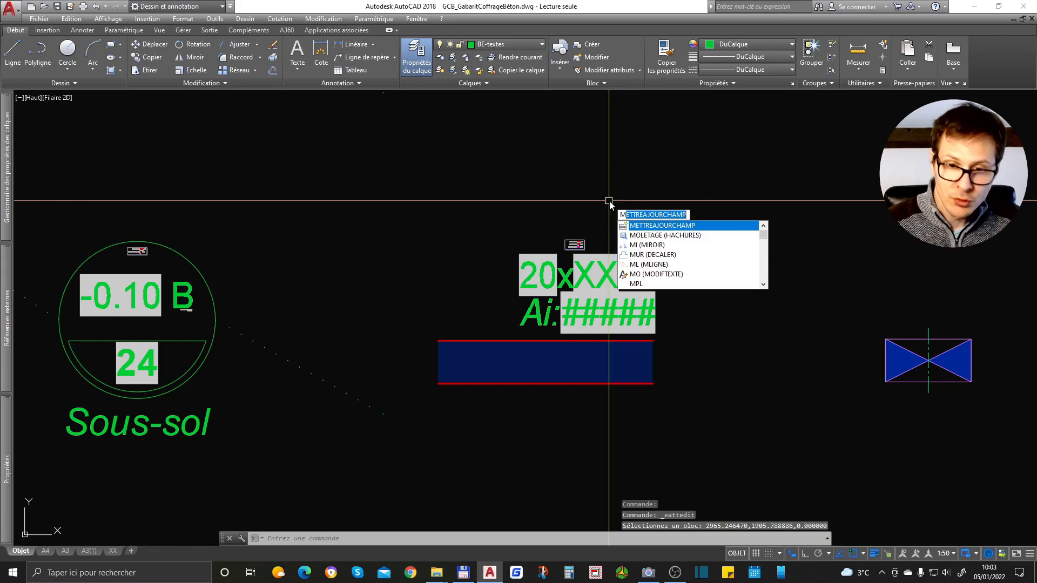
key(Return)
click(660, 192)
click(555, 322)
key(Return)
key(Return)
click(733, 190)
click(454, 425)
key(Return)
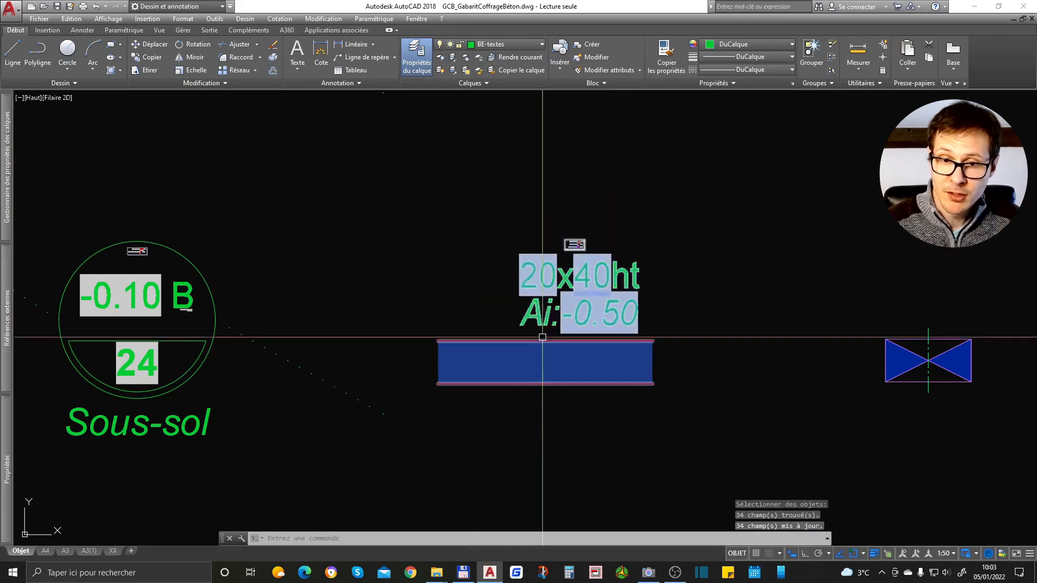
scroll(545, 316, down, 5)
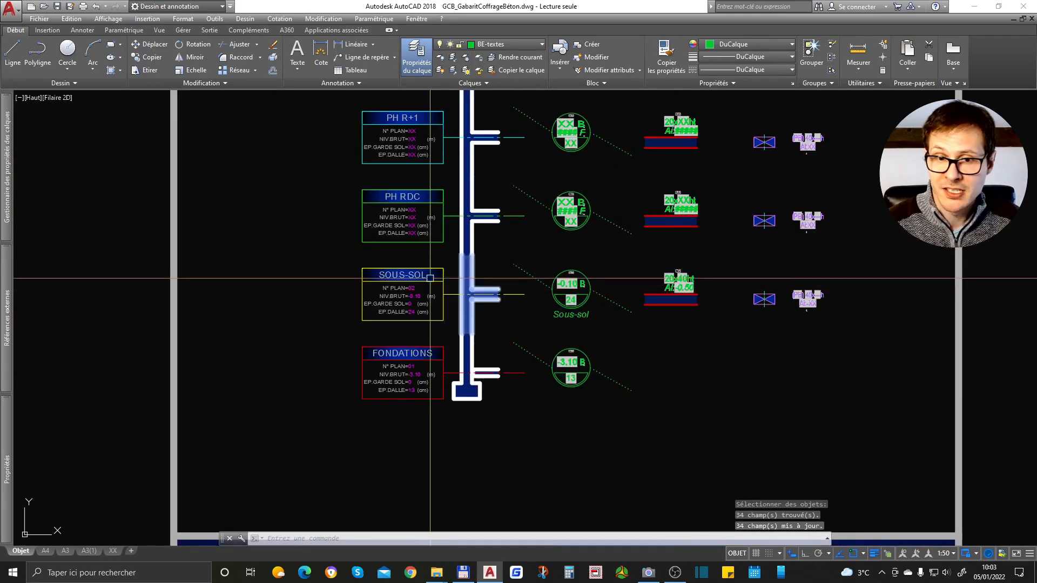
Examine the SOUS-SOL level data in the INFOS NIVEAUX section and the NIV.BRUT, EP.DALLE and HT.TOTALE entries of its beam label.
scroll(426, 298, up, 5)
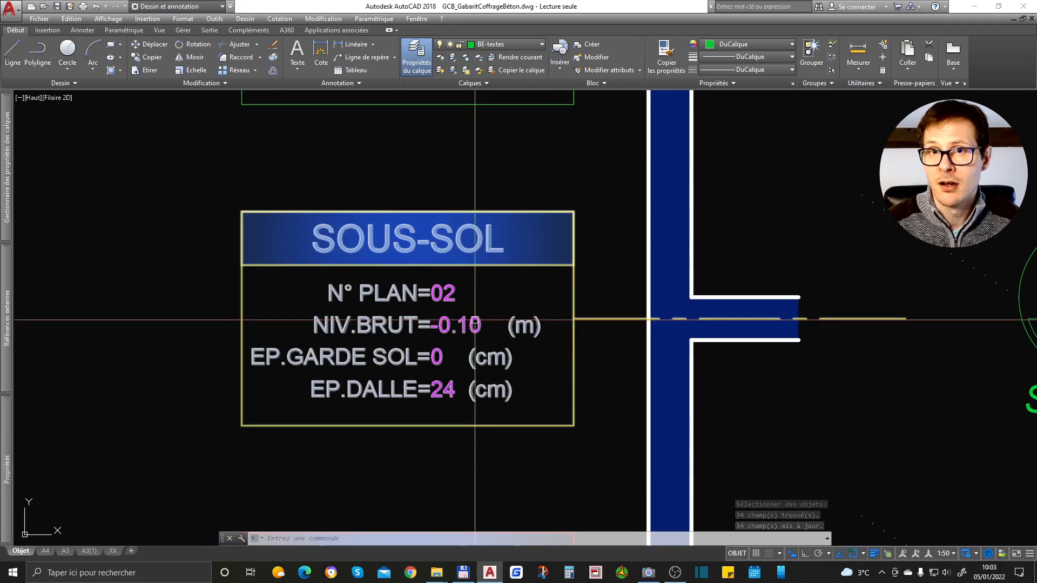
scroll(475, 320, down, 5)
scroll(534, 258, up, 6)
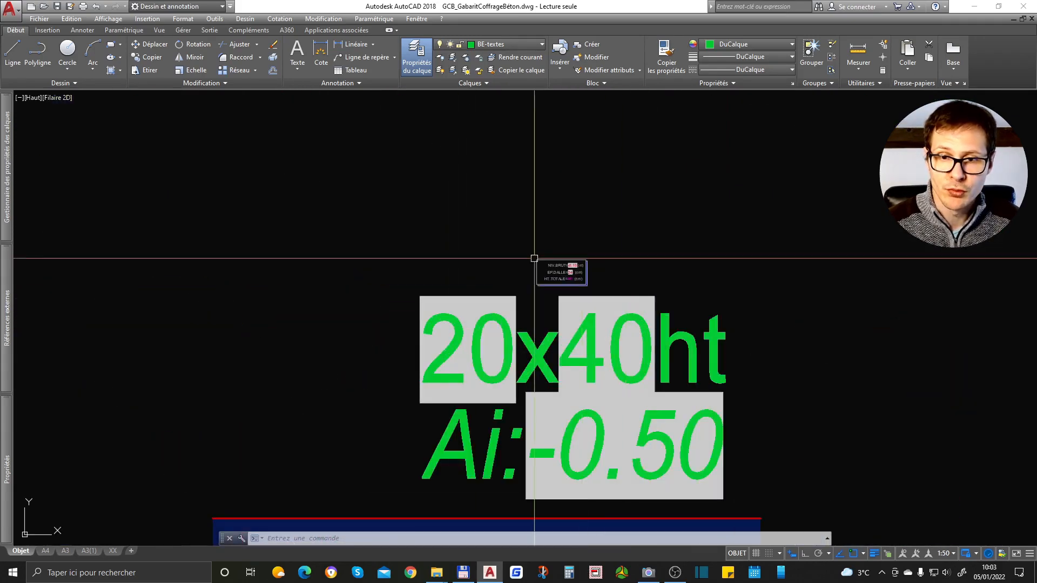
scroll(540, 267, up, 5)
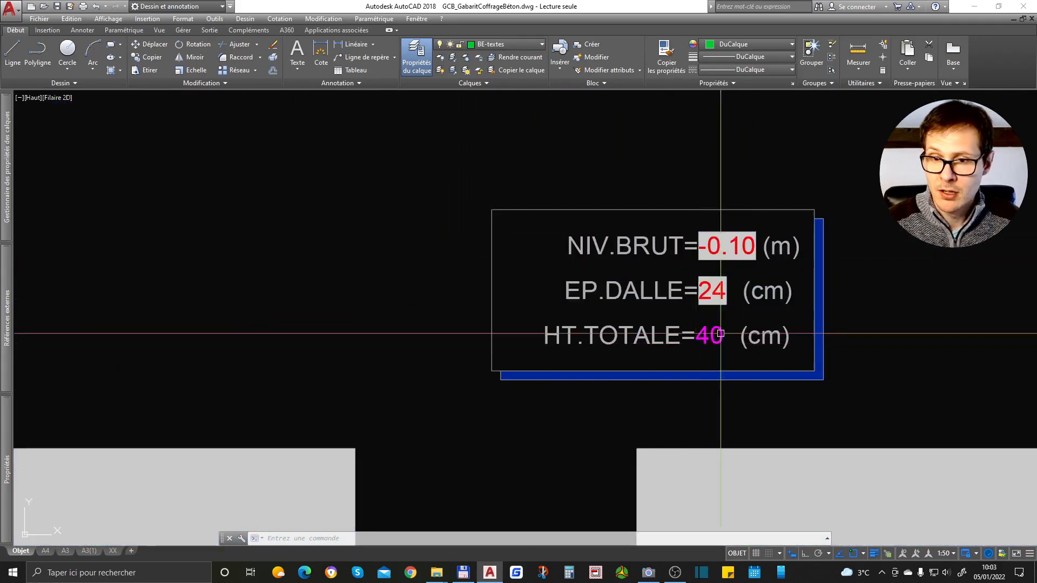
scroll(654, 211, down, 4)
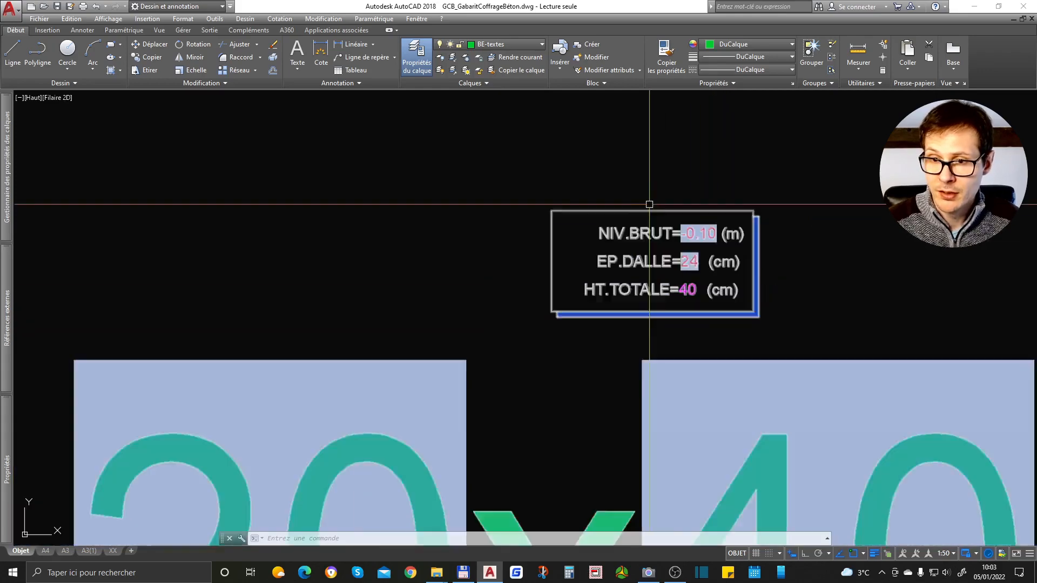
scroll(655, 218, up, 3)
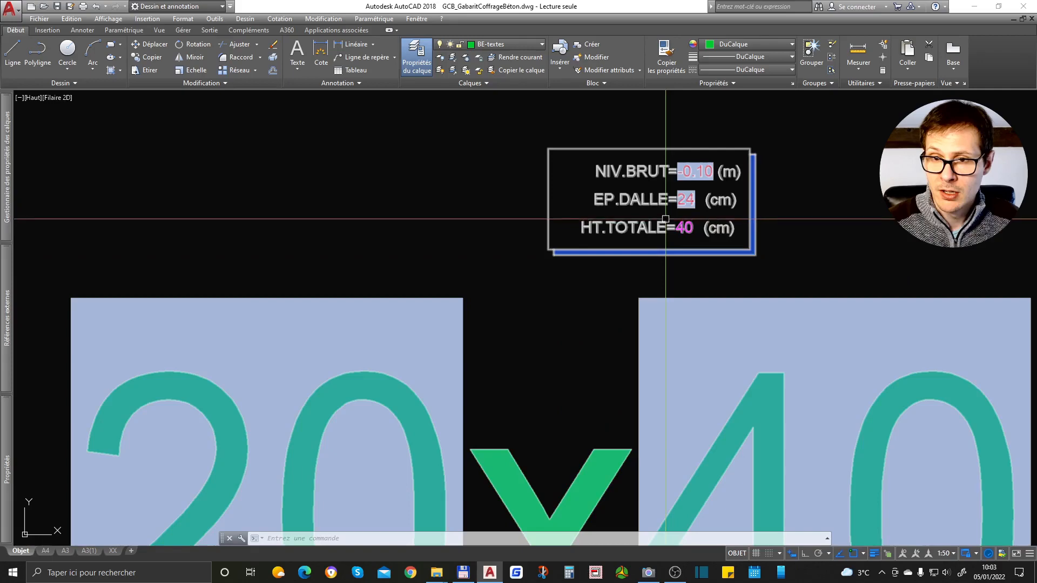
scroll(681, 196, down, 4)
Try the Hauteur retombée display with drawing on the SOUS-SOL beam symbol, and undo the change.
click(647, 210)
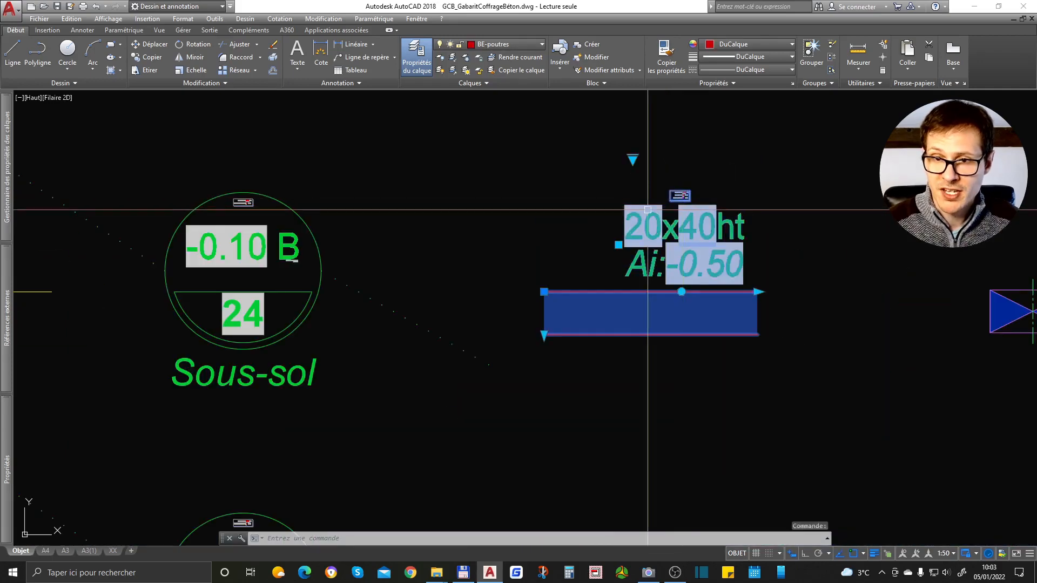
click(633, 159)
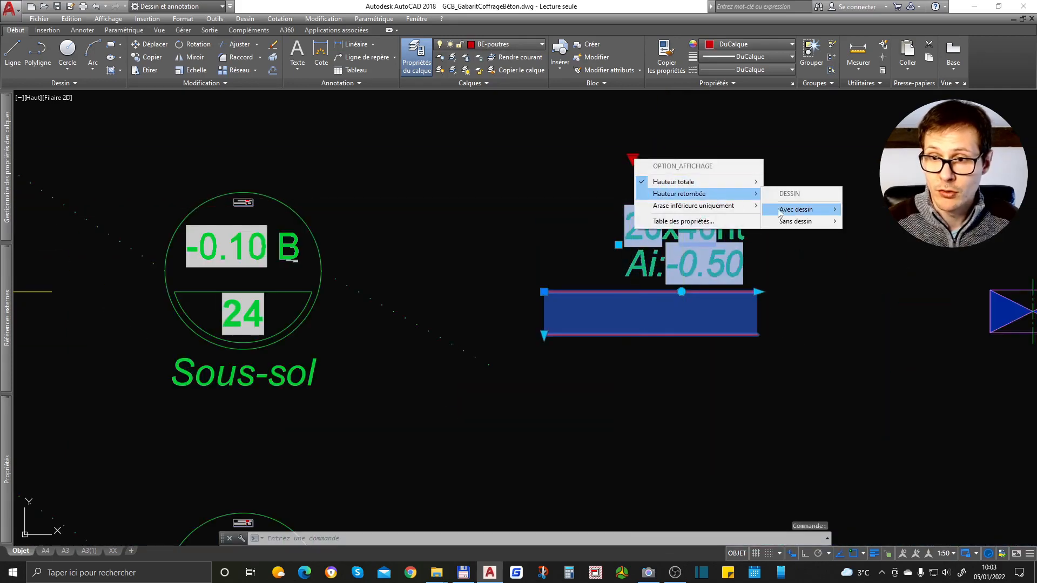
click(879, 225)
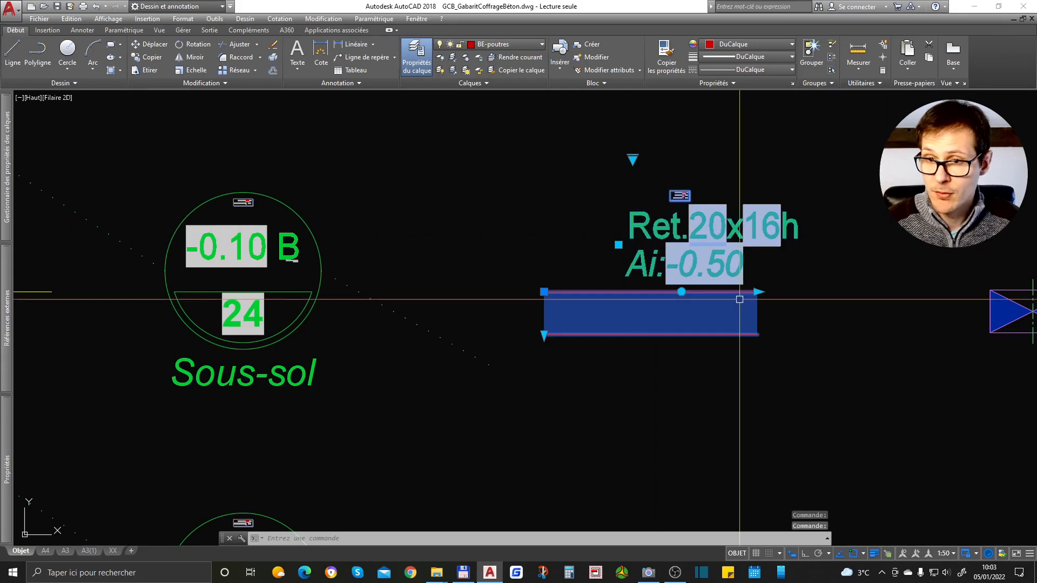
key(Escape)
key(ctrl+z)
Copy the SOUS-SOL beam symbol from the INFOS NIVEAUX section into the SOUS-SOL plan, beside the red dividing line.
scroll(687, 195, up, 8)
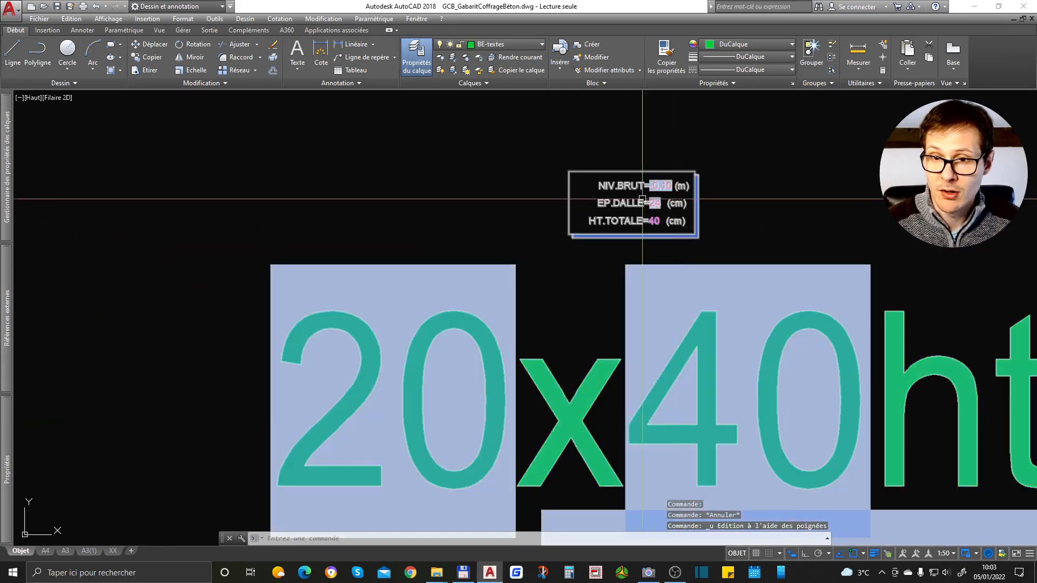
scroll(676, 197, down, 10)
click(540, 283)
text(co)
key(space)
click(508, 269)
scroll(533, 155, down, 13)
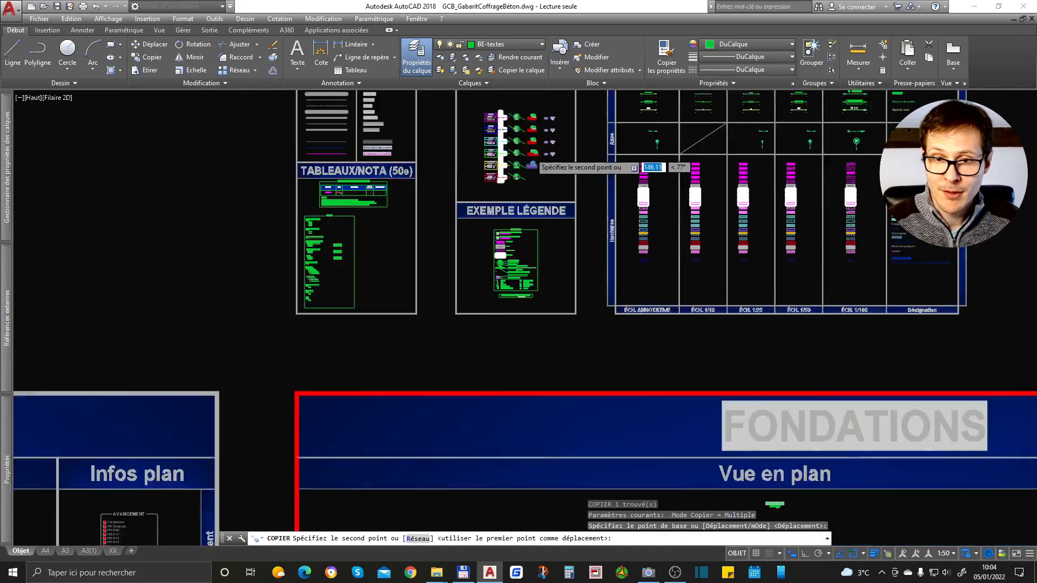
middle_drag(761, 324, 628, 325)
scroll(448, 341, up, 15)
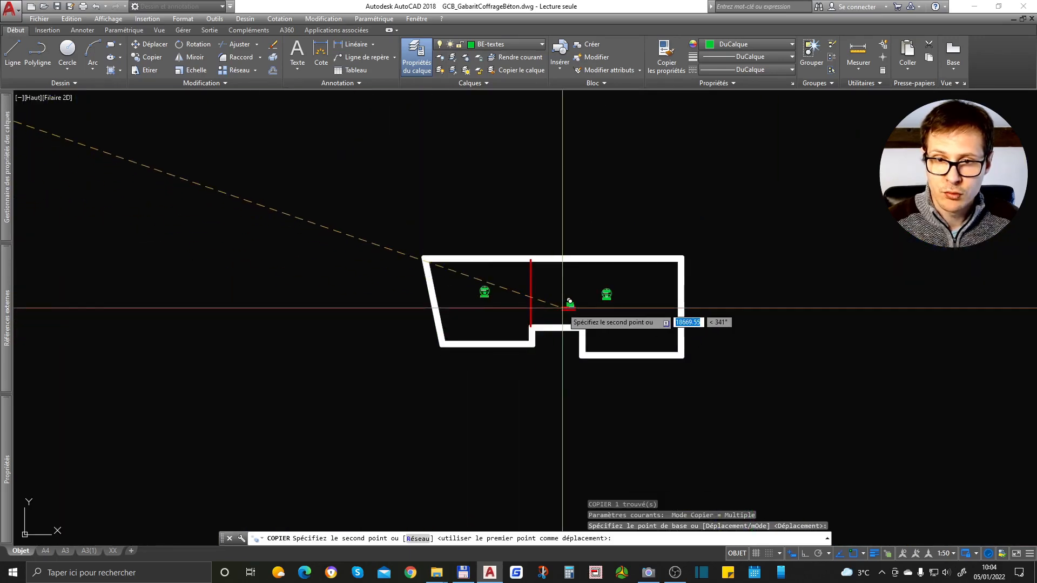
click(457, 341)
key(space)
Rotate the copied beam symbol 90° with Ortho active so it runs parallel to the red dividing line.
click(476, 343)
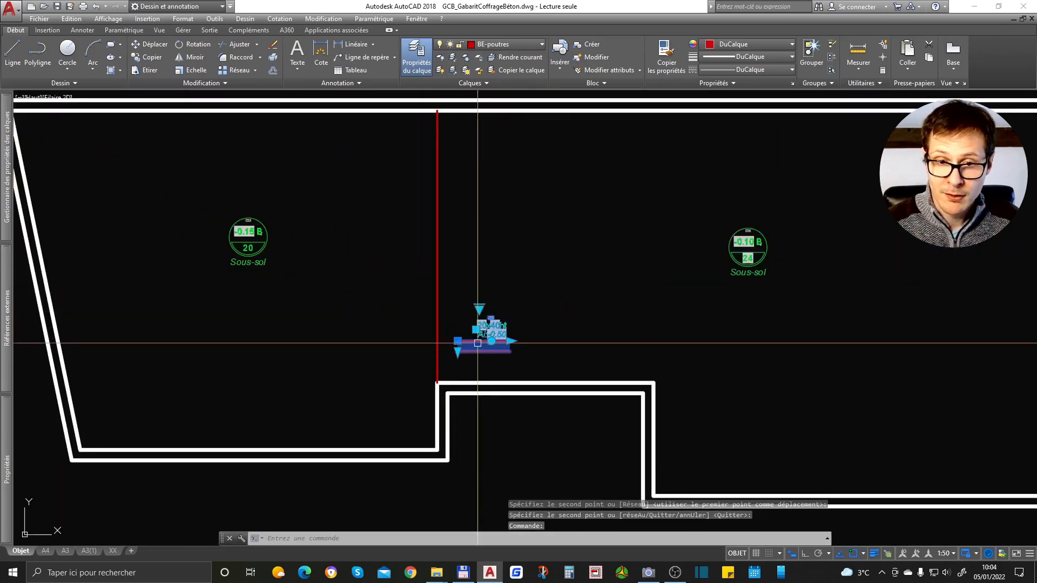
scroll(473, 347, up, 4)
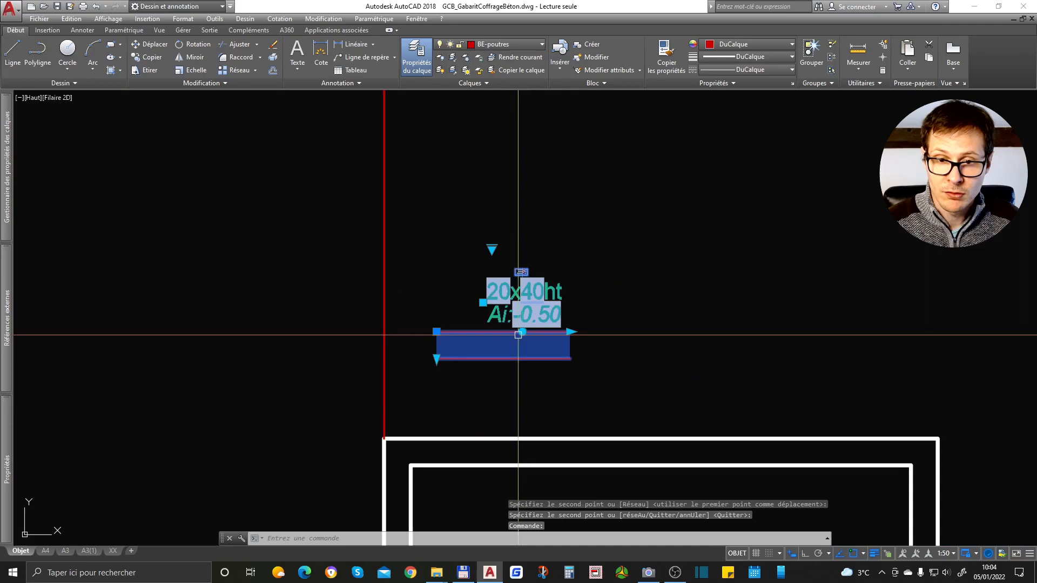
click(523, 332)
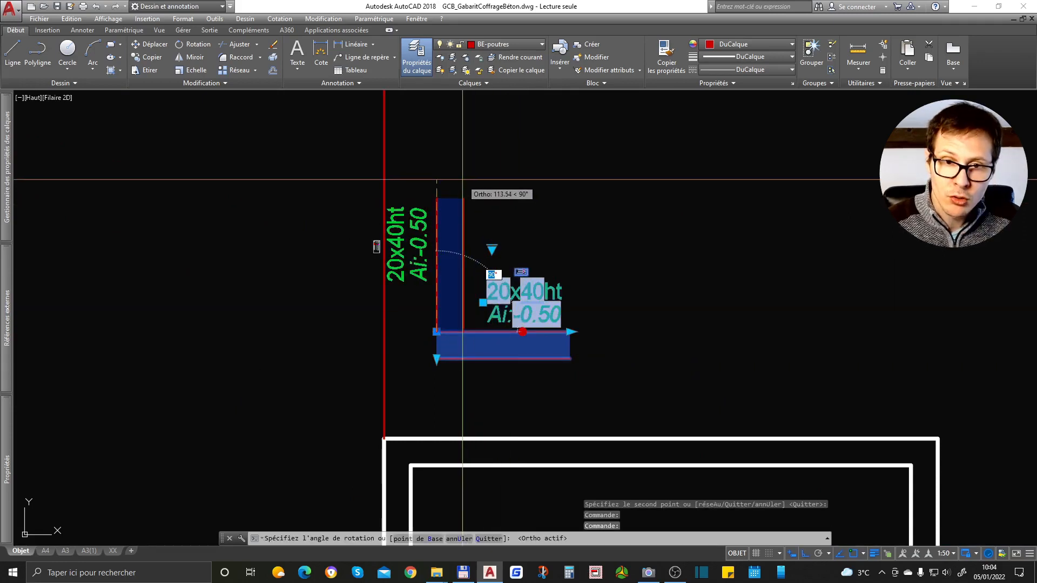
key(F8)
click(471, 211)
Move the beam's base point to the inner wall corner on the red line and stretch its length up to the upper wall.
scroll(443, 323, down, 2)
click(450, 317)
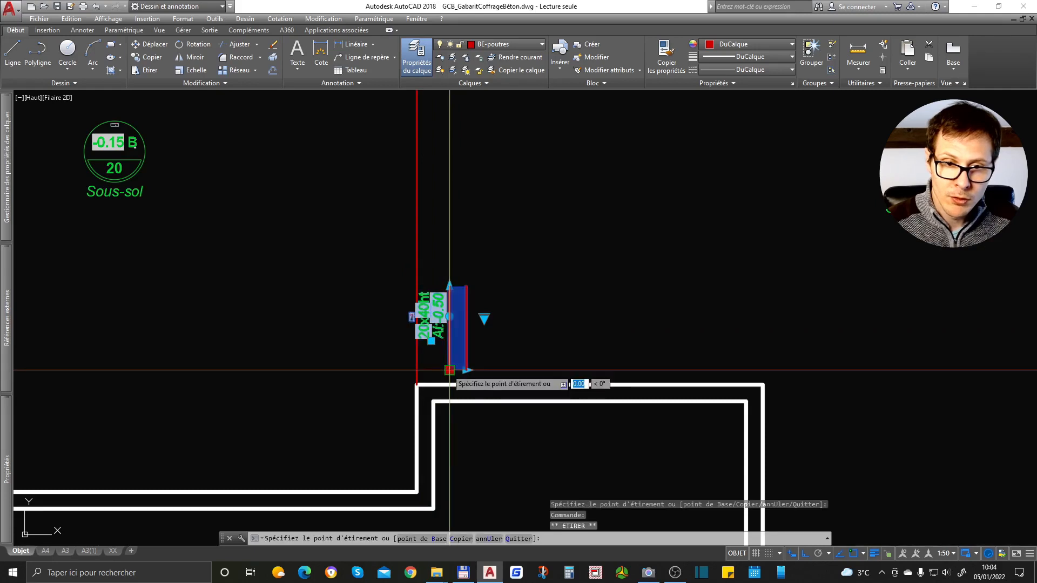
scroll(418, 388, down, 2)
click(417, 332)
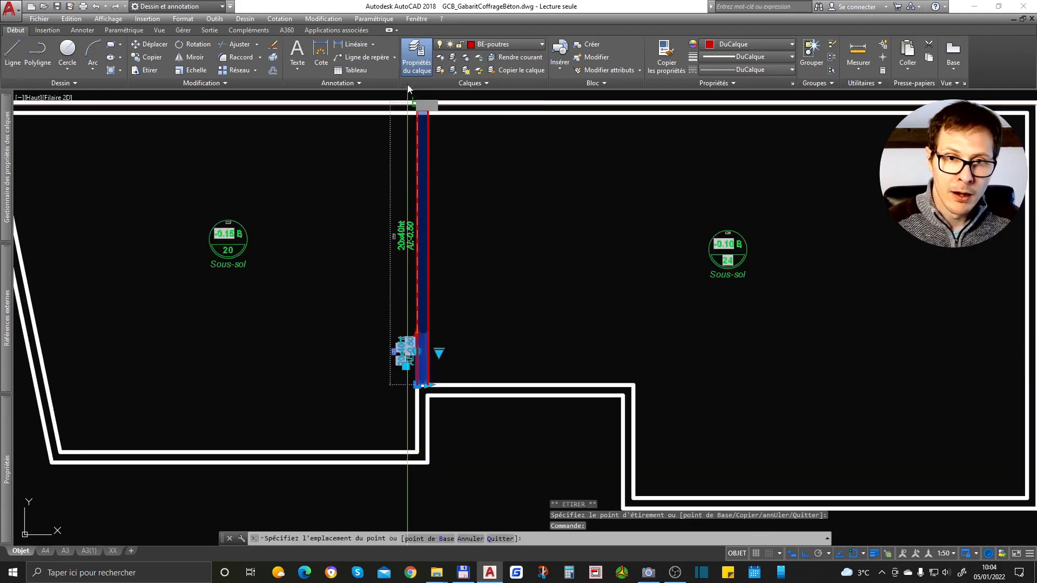
click(417, 113)
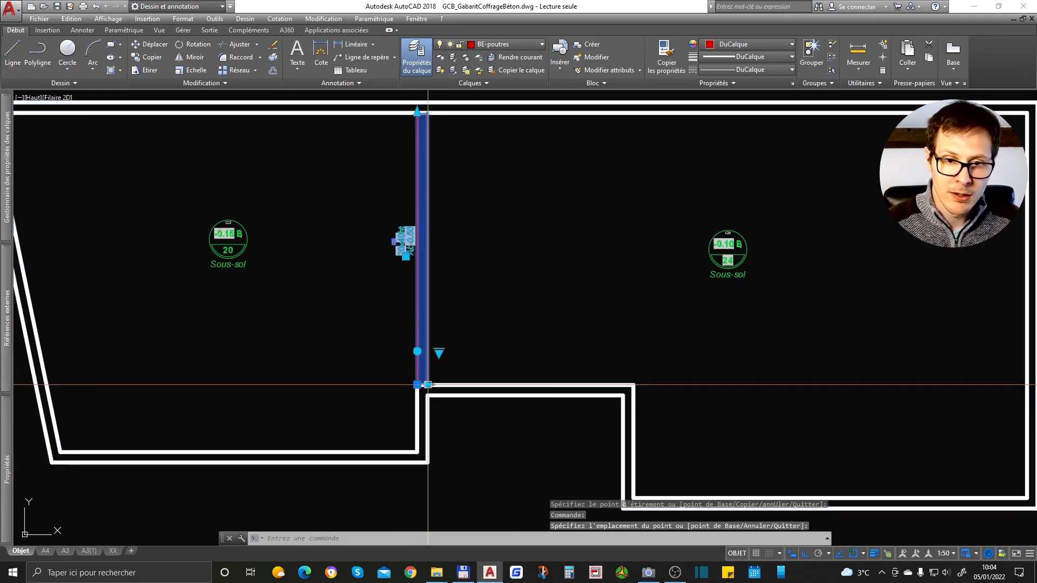
Set the width of the SOUS-SOL plan beam to 50 cm.
click(428, 385)
text(50)
key(Return)
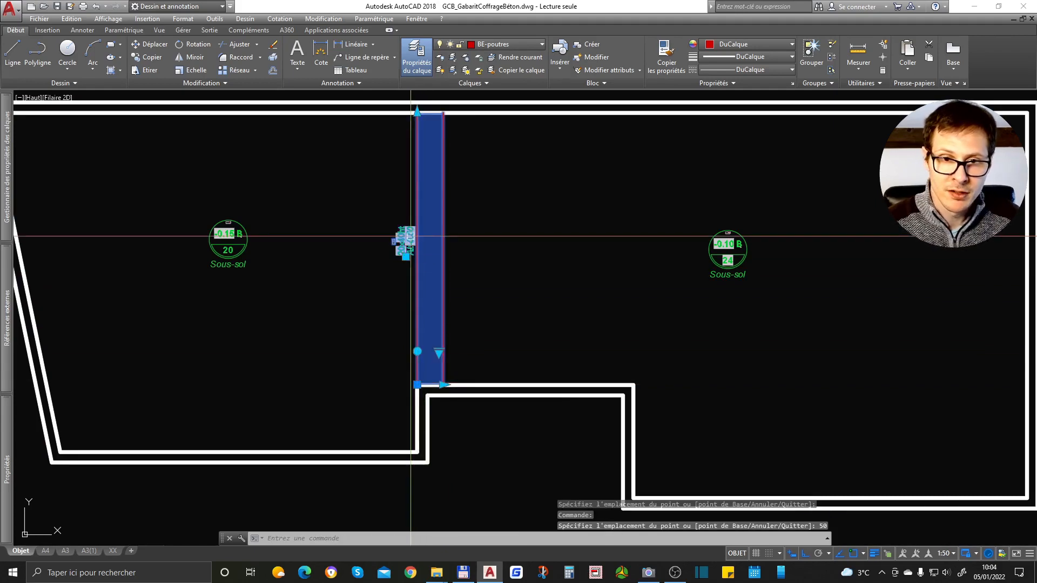
Update the plan beam label's fields twice with METTREAJOURCHAMP to recalculate its dimensions.
scroll(411, 236, up, 5)
text(METTREAJOURCHAMP)
key(Return)
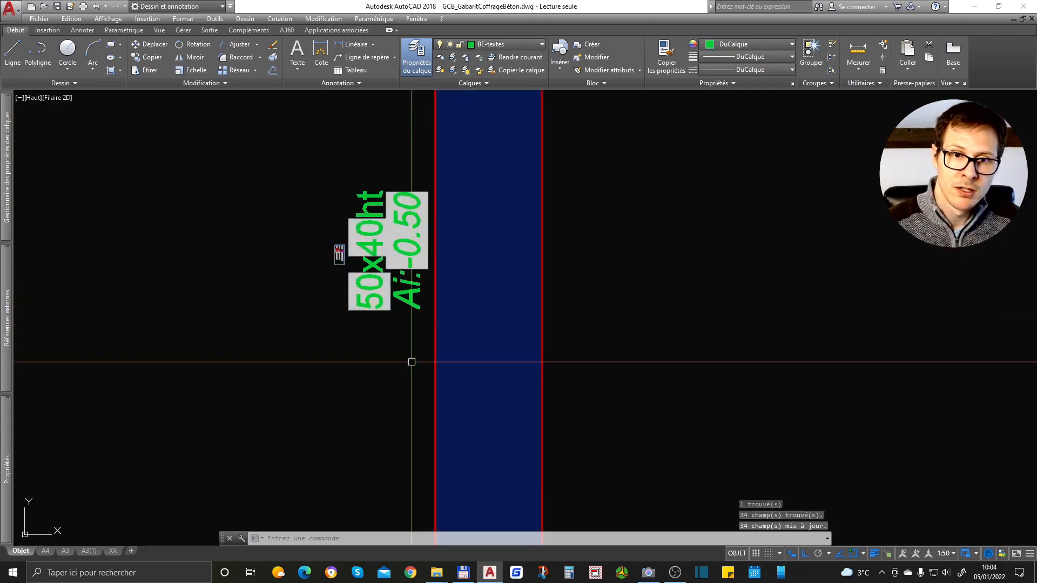
key(Return)
click(386, 299)
key(Return)
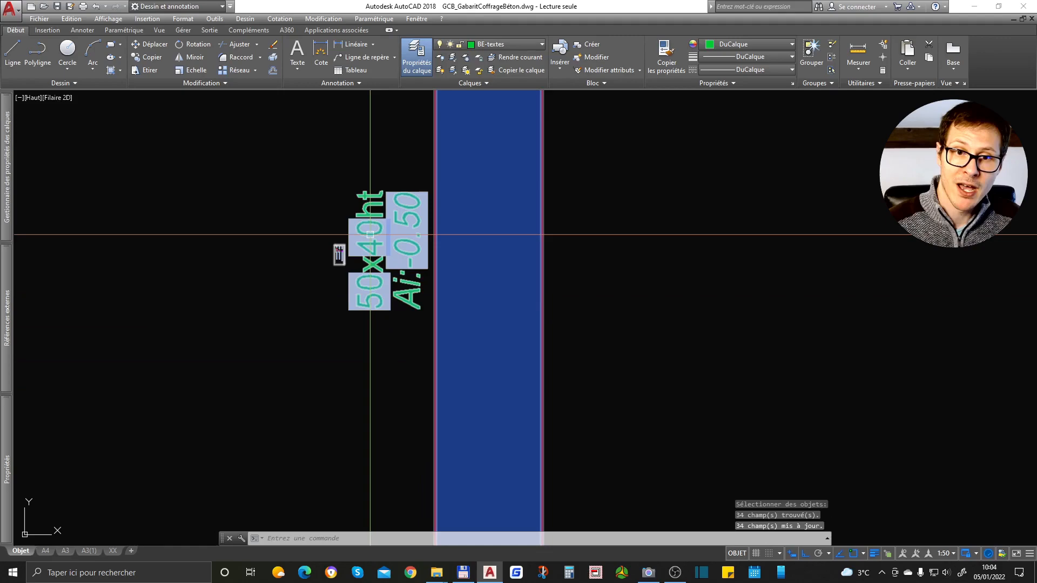
Set HT.TOTALE to 50 cm in the plan beam's label and regenerate the model.
scroll(340, 246, up, 10)
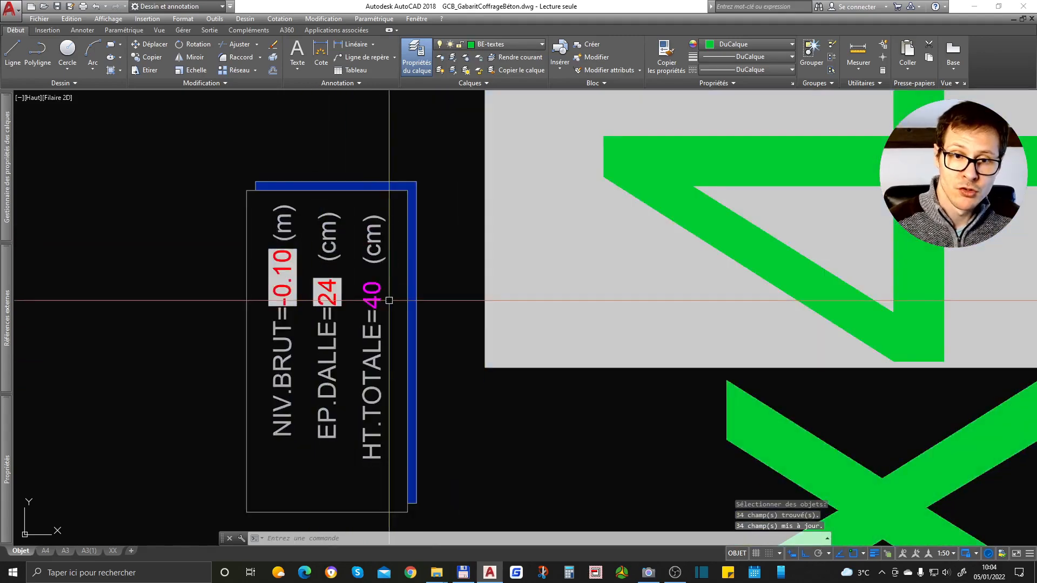
double_click(371, 296)
text(50)
click(705, 417)
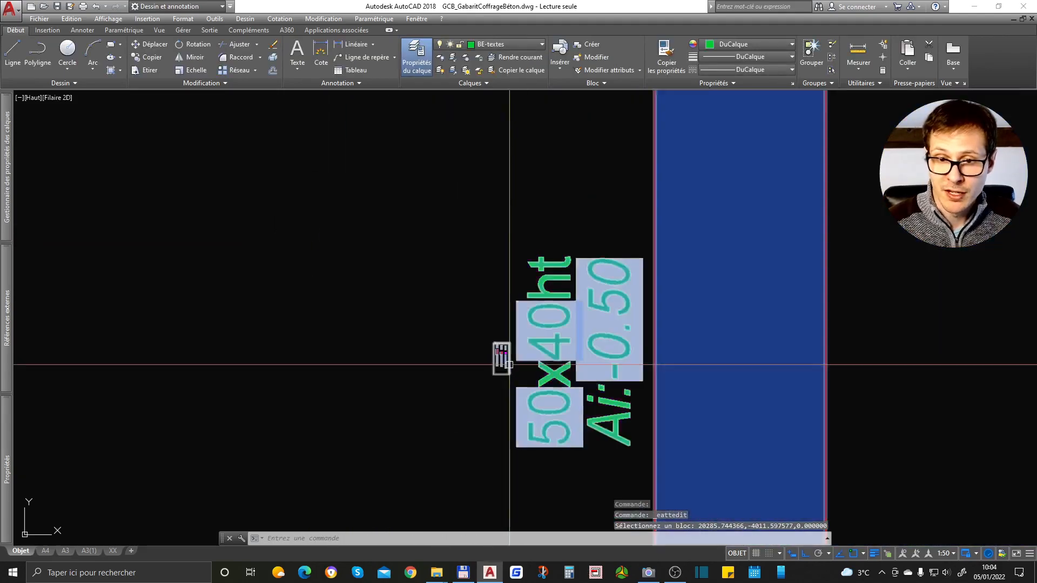
text(RG)
key(Return)
scroll(506, 367, up, 8)
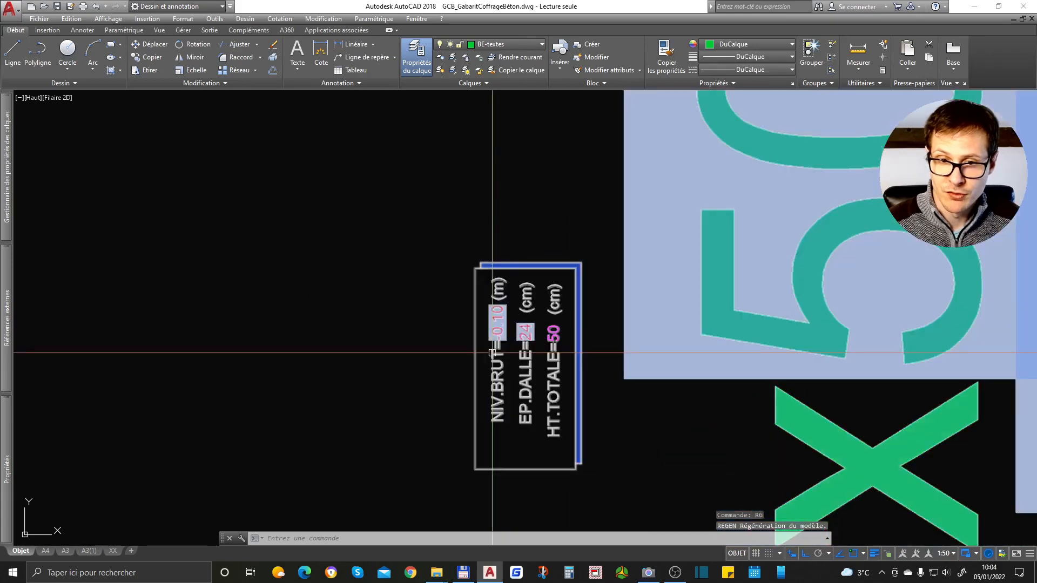
scroll(491, 354, down, 10)
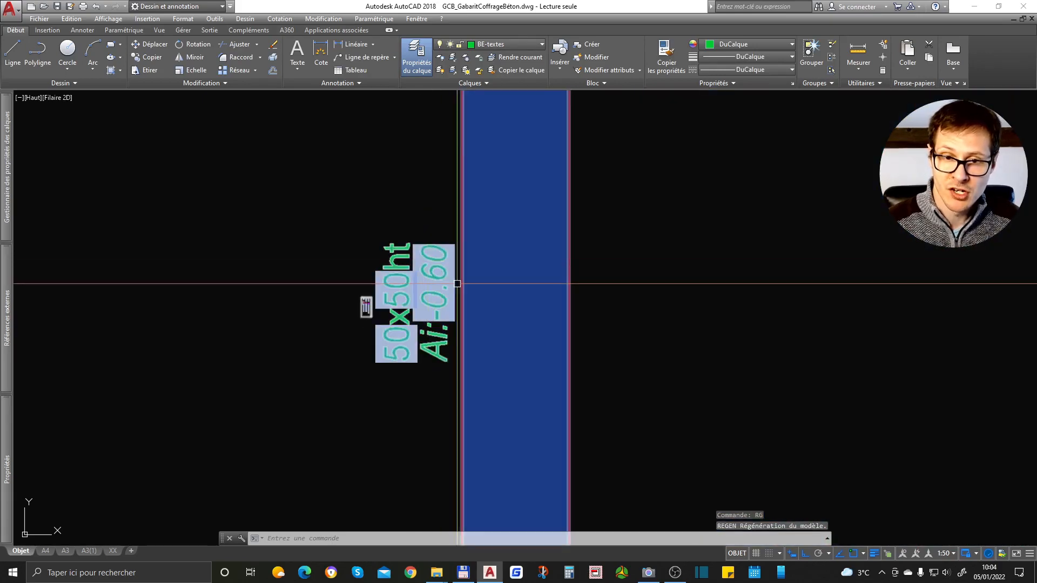
Set HT.TOTALE to 60 cm in the plan beam's label and regenerate the model to refresh its underside level.
scroll(361, 313, up, 12)
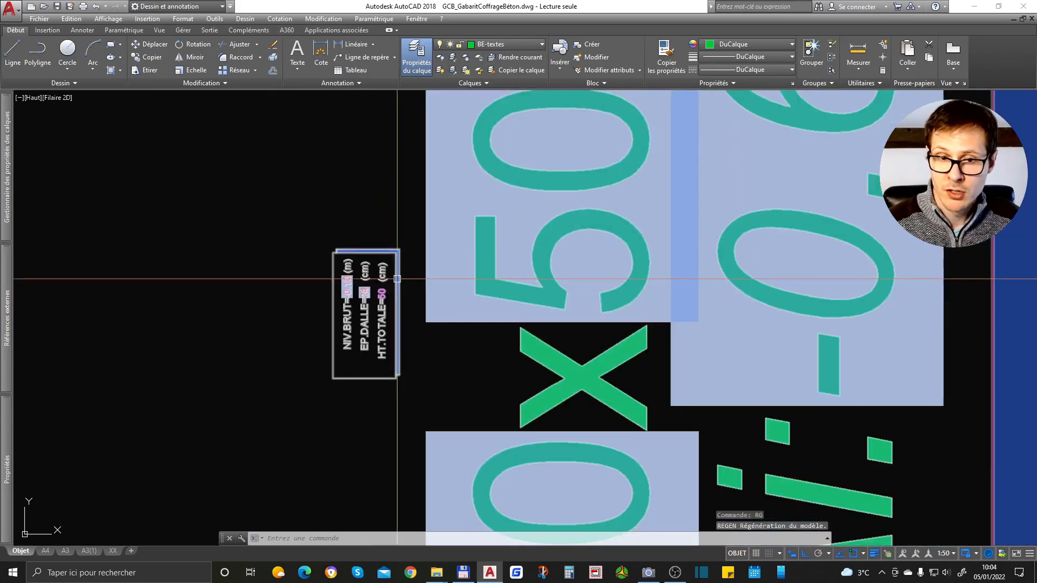
double_click(378, 312)
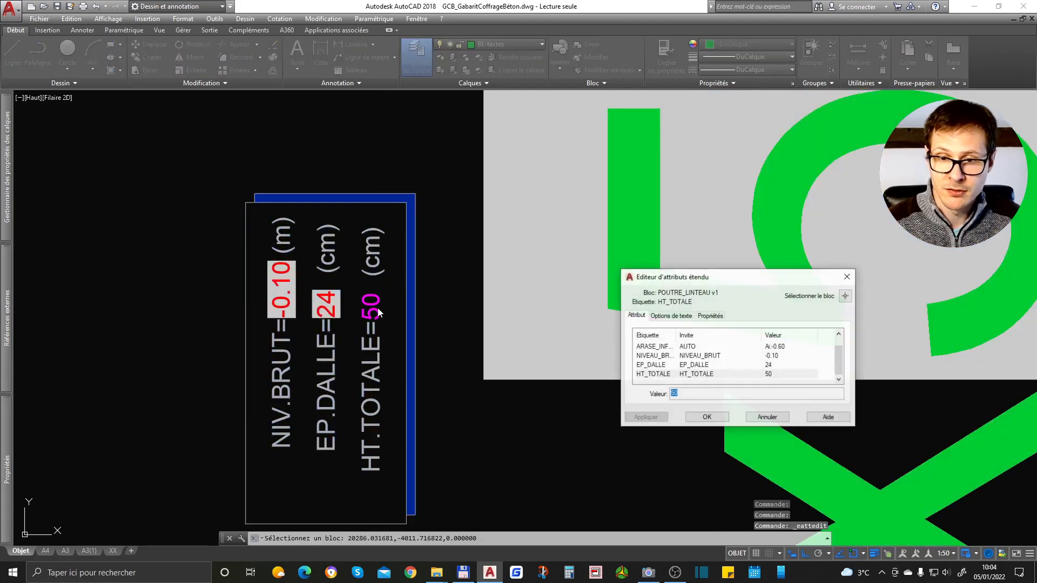
click(707, 418)
scroll(502, 357, down, 10)
text(RG)
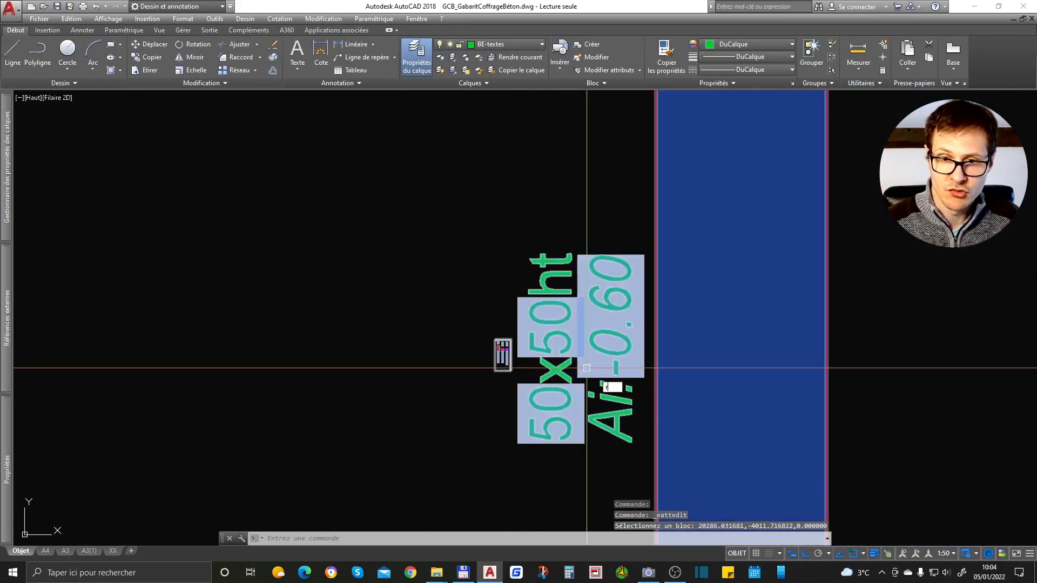
key(Return)
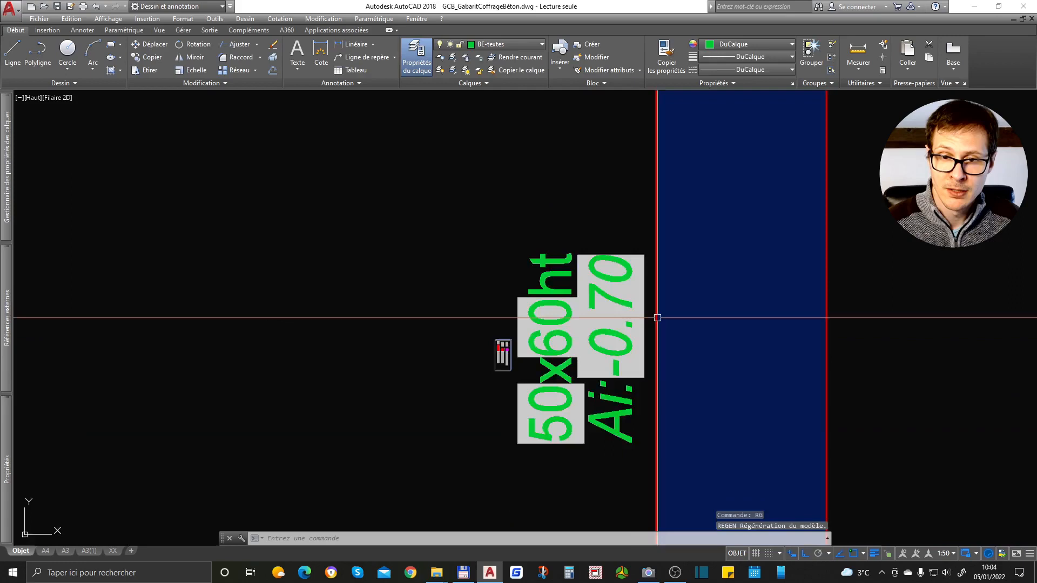
Examine the beam and its label in the SOUS-SOL plan, plus the SOUS-SOL level data in the INFOS NIVEAUX section.
scroll(571, 271, down, 8)
click(610, 346)
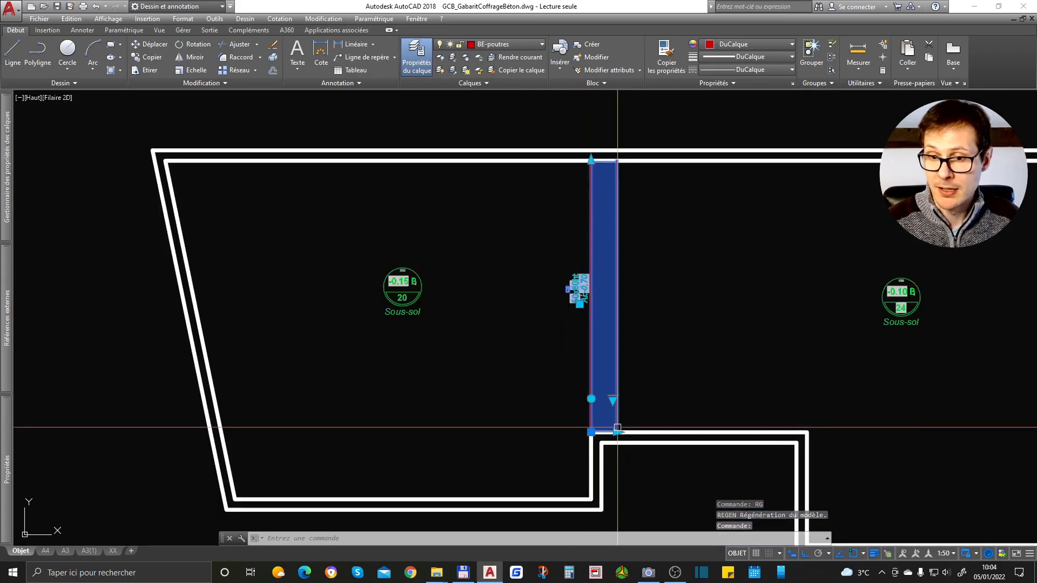
key(Escape)
key(Escape)
key(Escape)
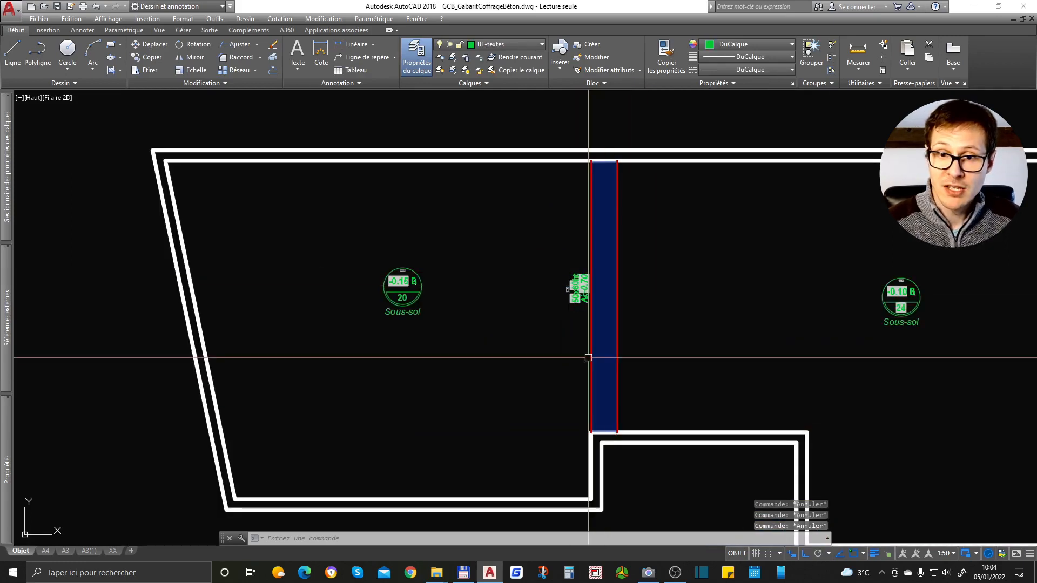
scroll(596, 361, down, 4)
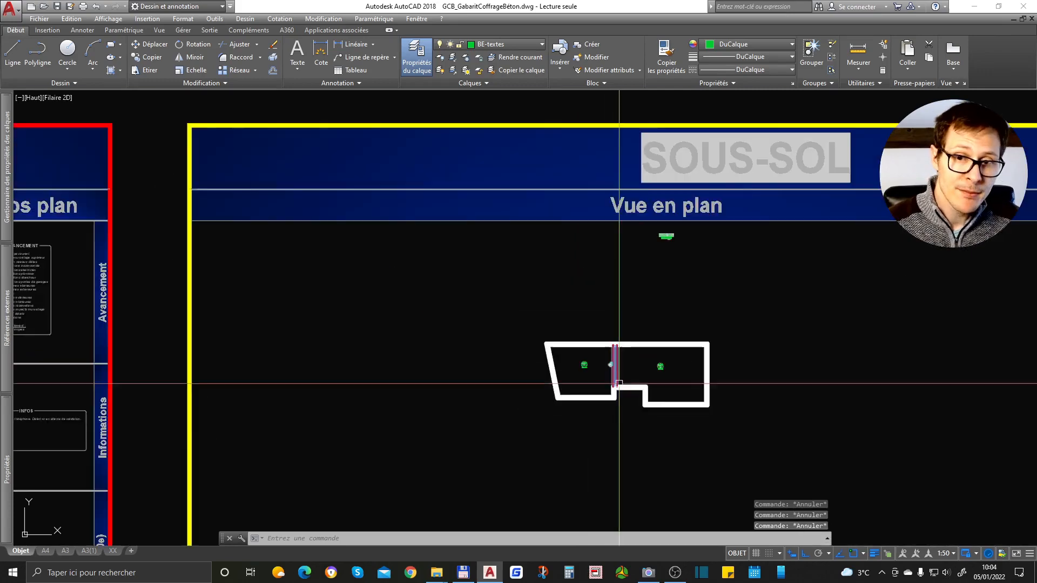
scroll(611, 359, up, 8)
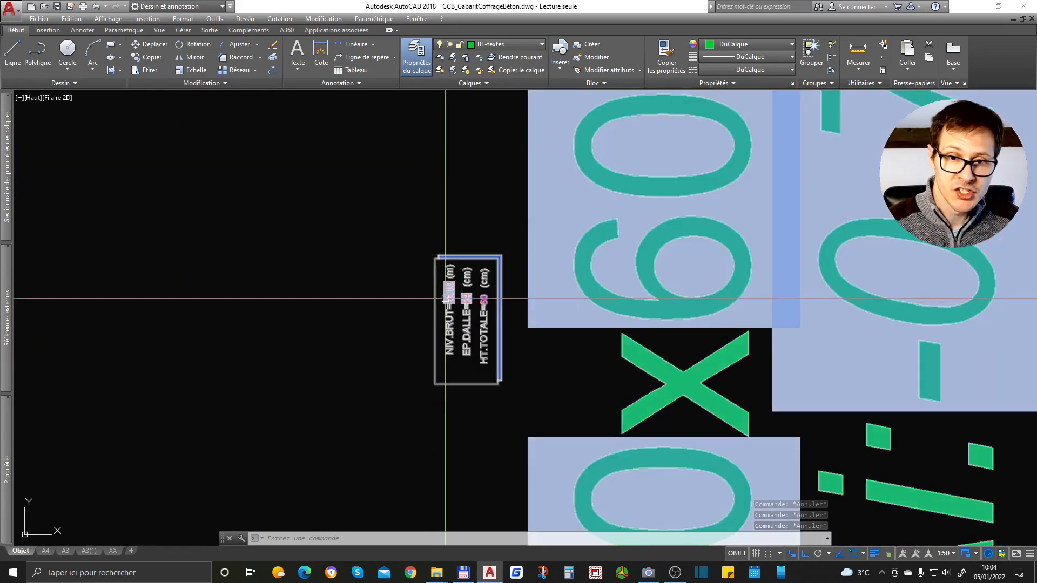
scroll(457, 300, down, 6)
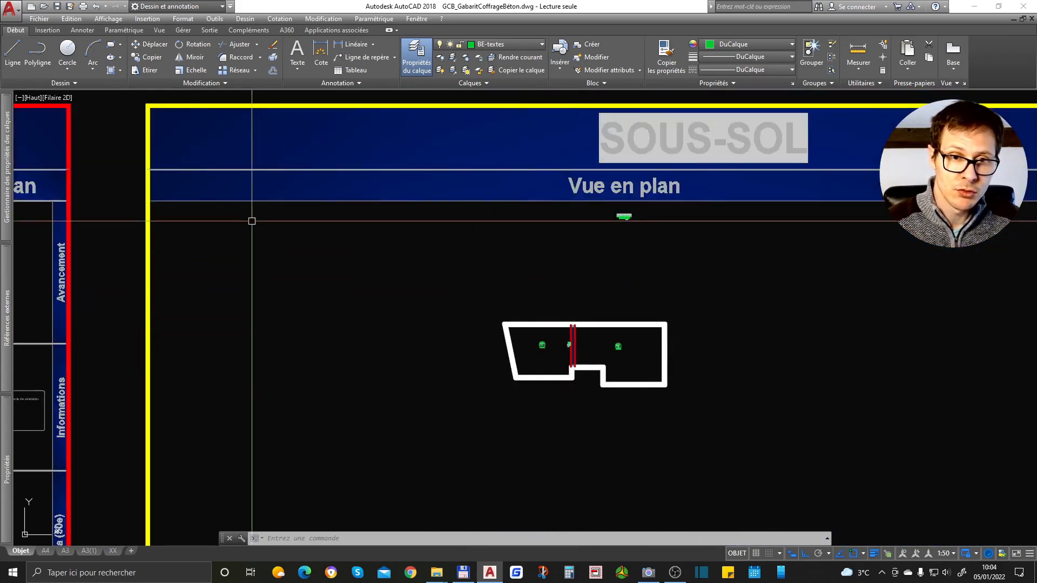
middle_drag(251, 221, 604, 566)
scroll(672, 293, down, 6)
scroll(225, 386, up, 10)
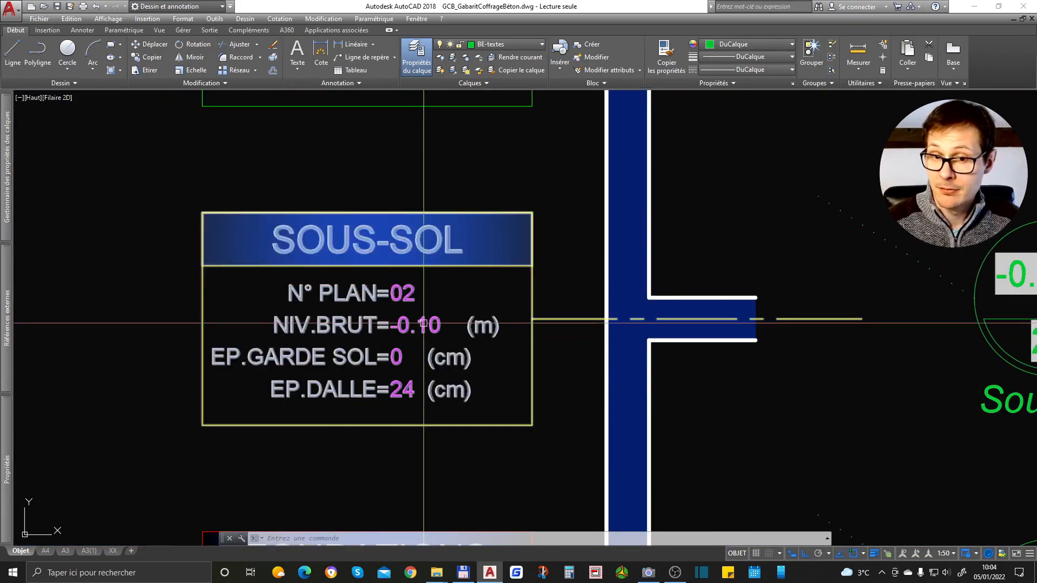
scroll(384, 324, down, 6)
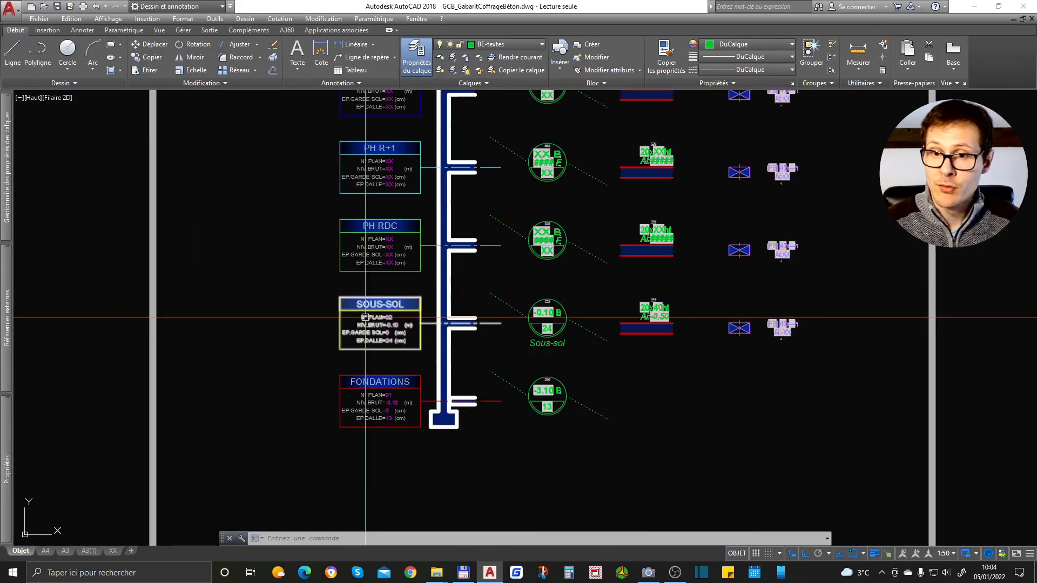
Examine the SOUS-SOL wall opening's label and its small section diagram with levels and heights.
scroll(811, 332, up, 5)
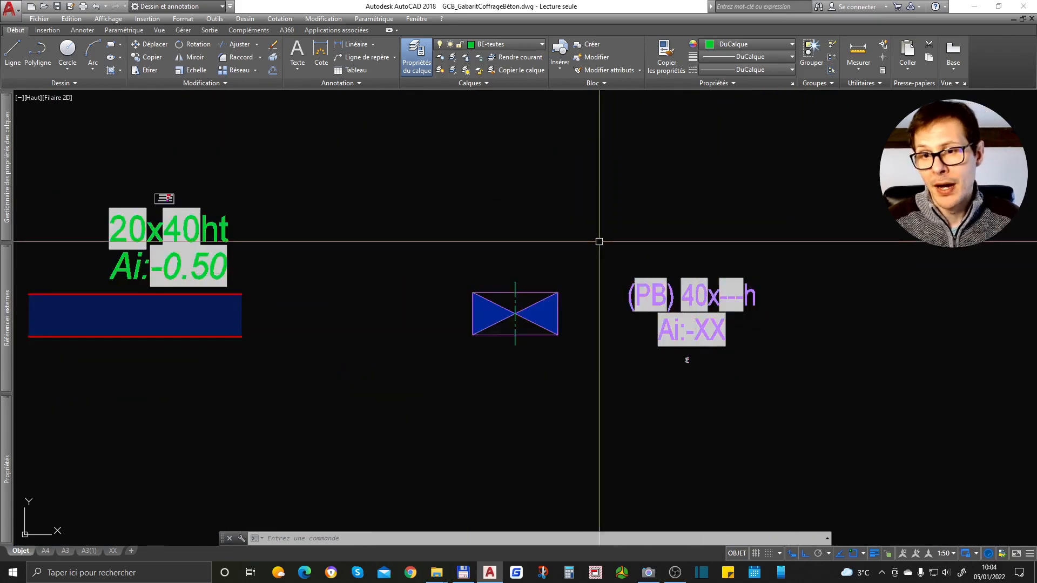
scroll(687, 360, up, 15)
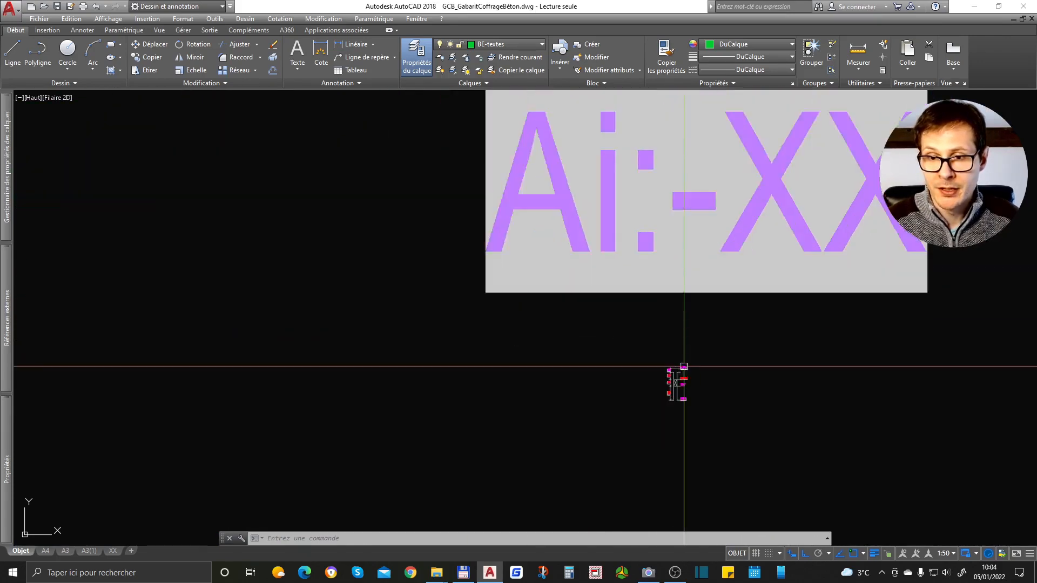
middle_drag(705, 337, 627, 291)
key(ctrl+a)
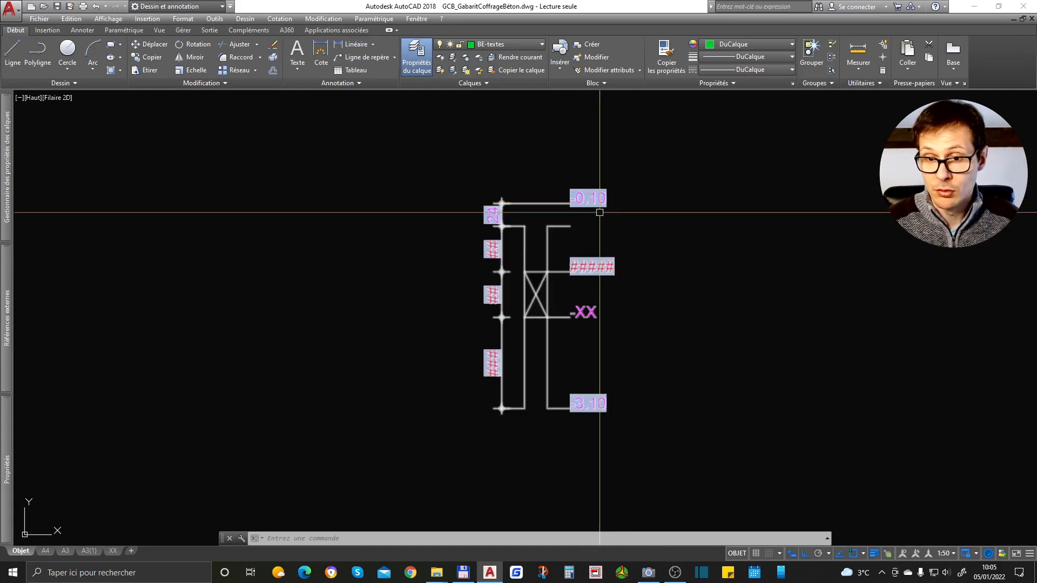
key(Escape)
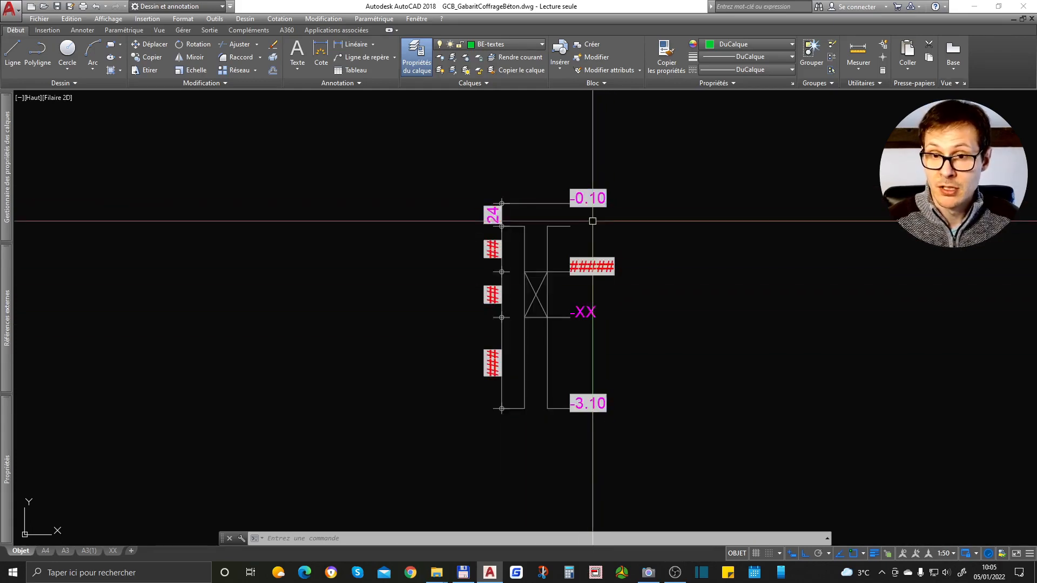
key(ctrl+a)
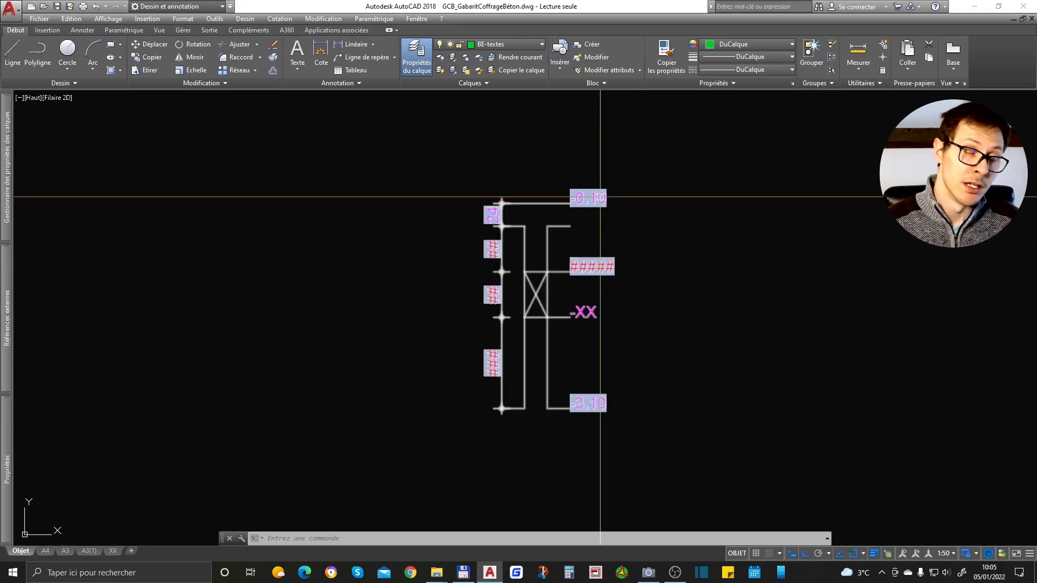
key(Escape)
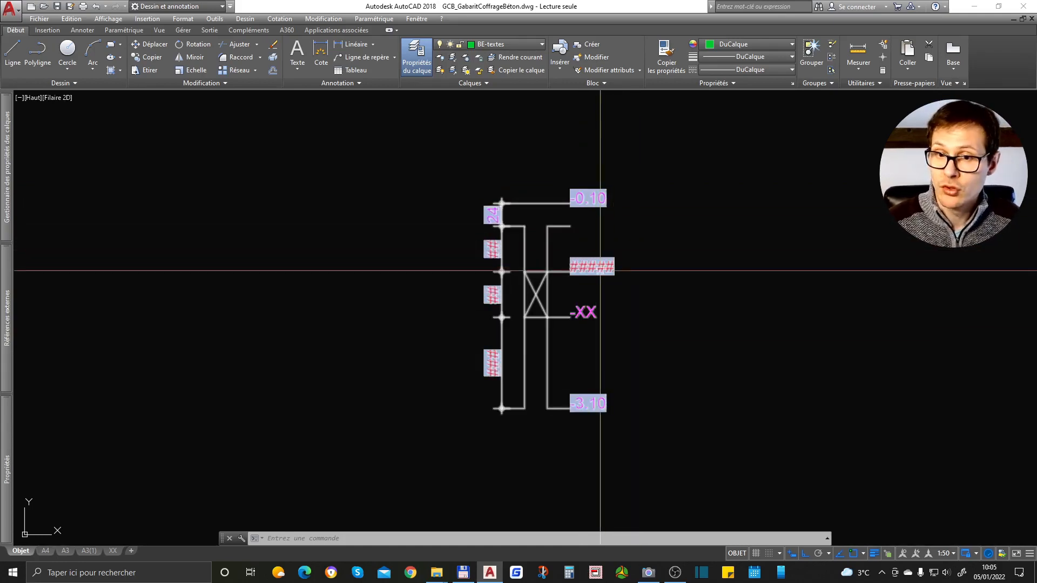
scroll(586, 327, down, 10)
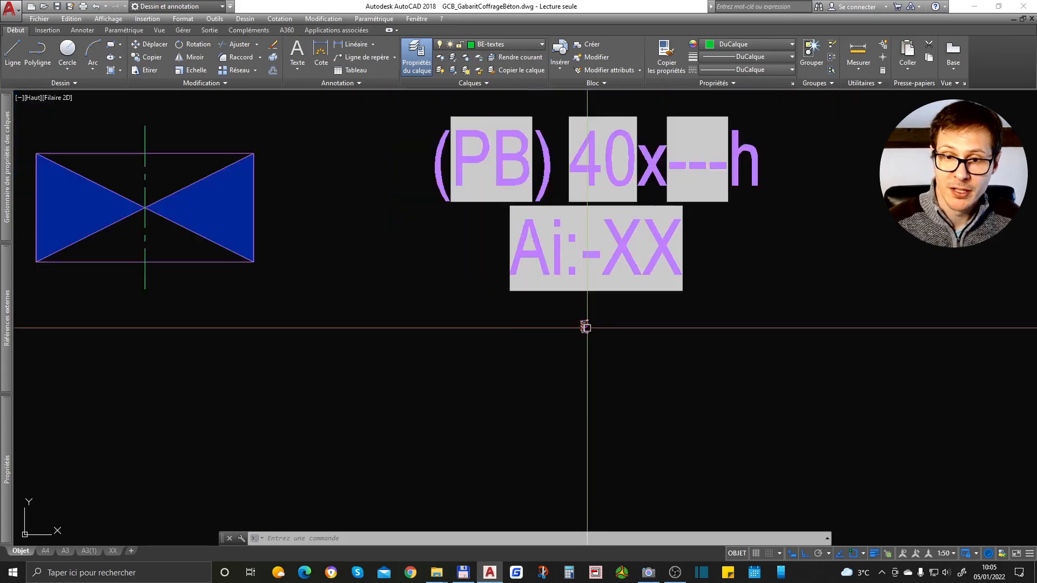
Set HAUTEUR to 50 for the SOUS-SOL RESERVATION VOILE v1 block.
click(607, 267)
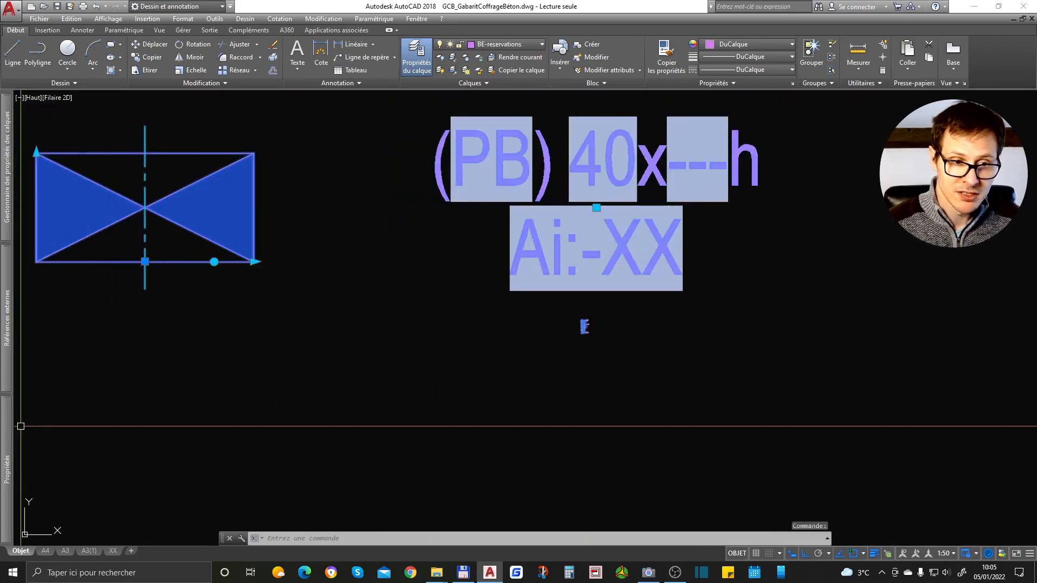
mouse_move(7, 439)
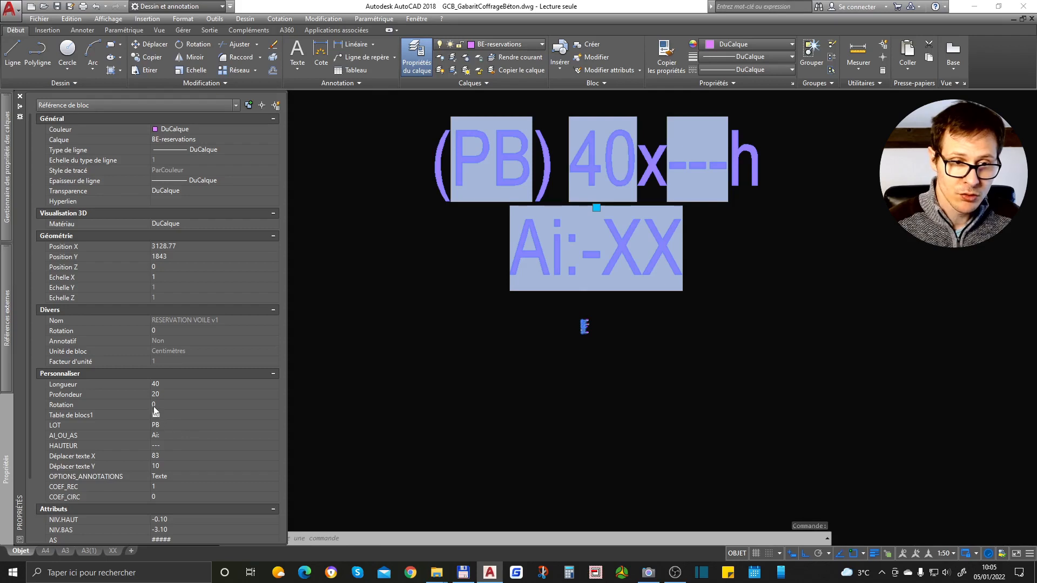
click(196, 446)
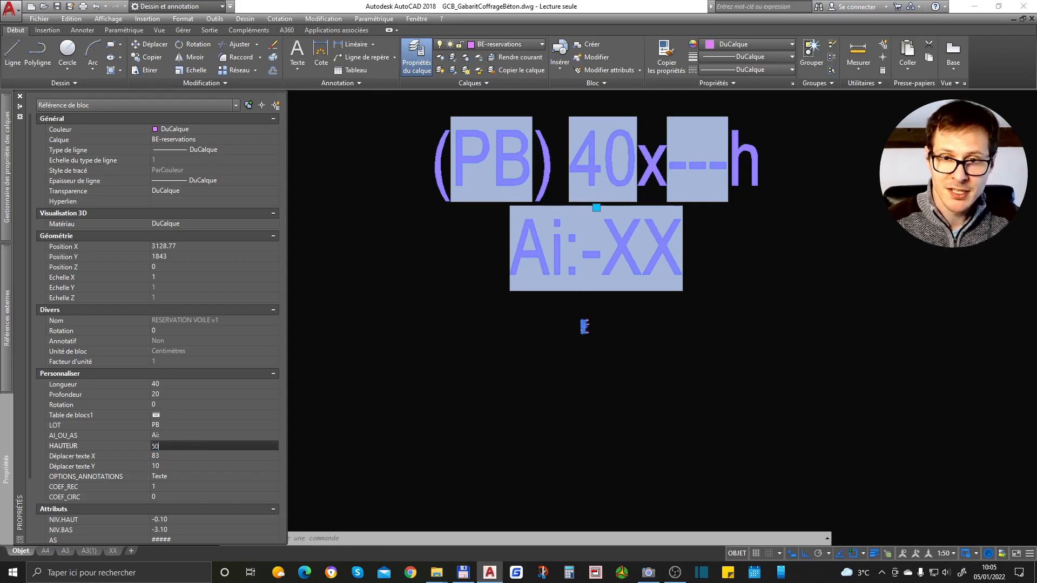
text(m)
key(Return)
key(Return)
key(Escape)
Set the AI level in the opening's section diagram to -2.80 and update the block's fields with METTREAJOURCHAMP.
scroll(593, 319, up, 12)
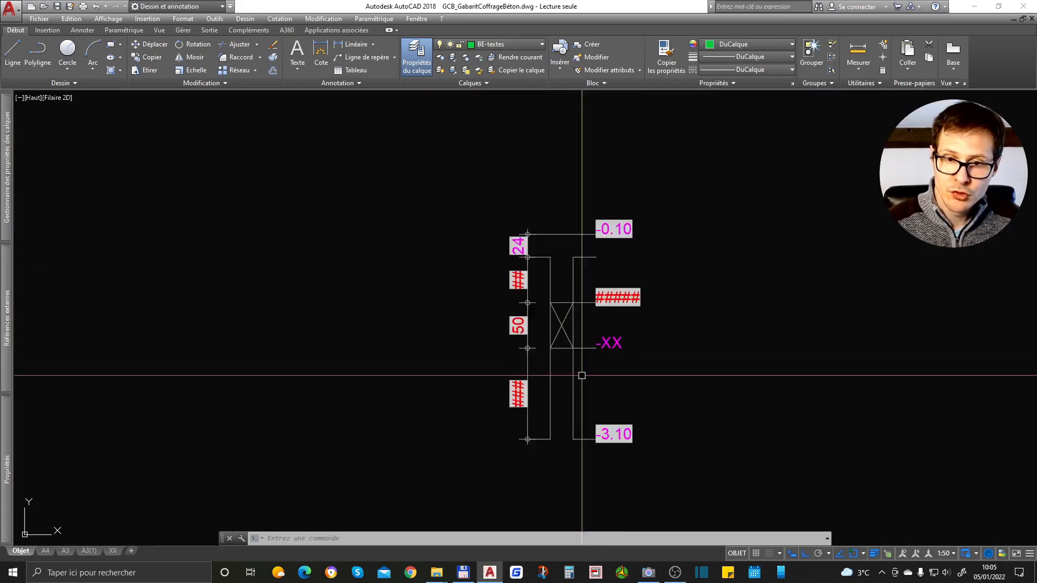
double_click(617, 342)
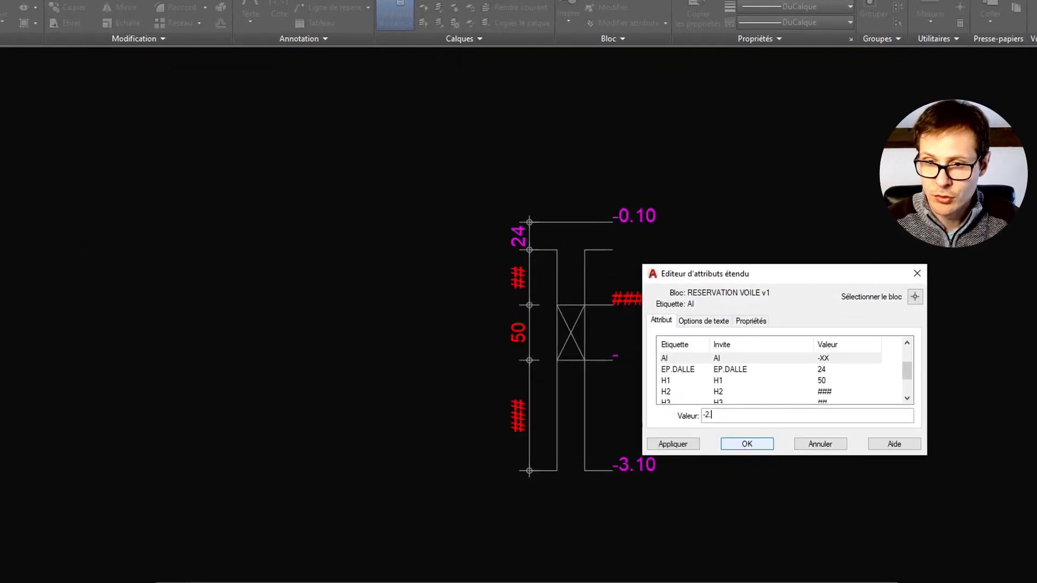
click(747, 444)
text(maj)
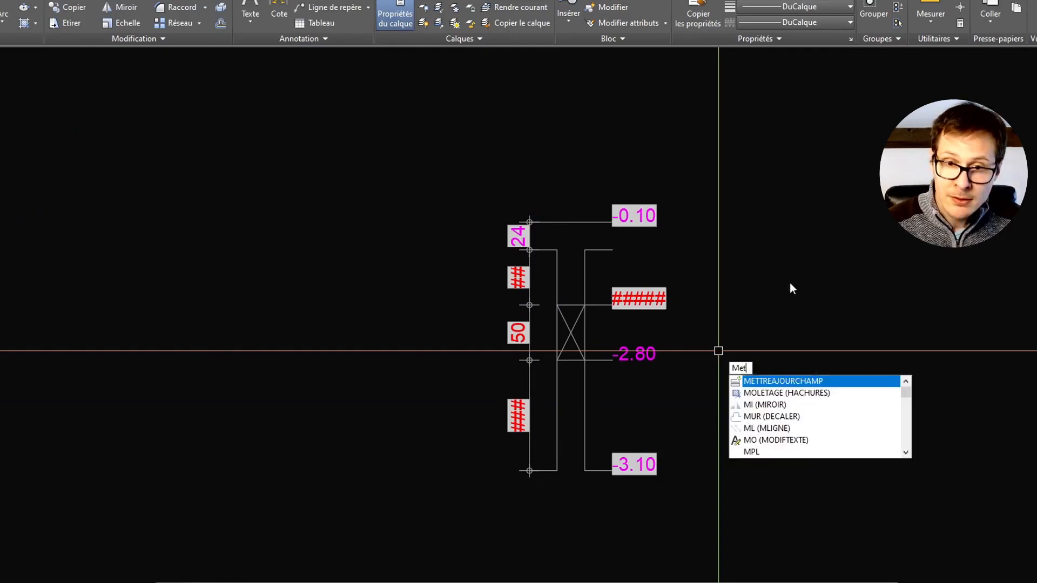
key(Return)
click(790, 286)
click(455, 415)
key(Return)
click(800, 247)
key(Escape)
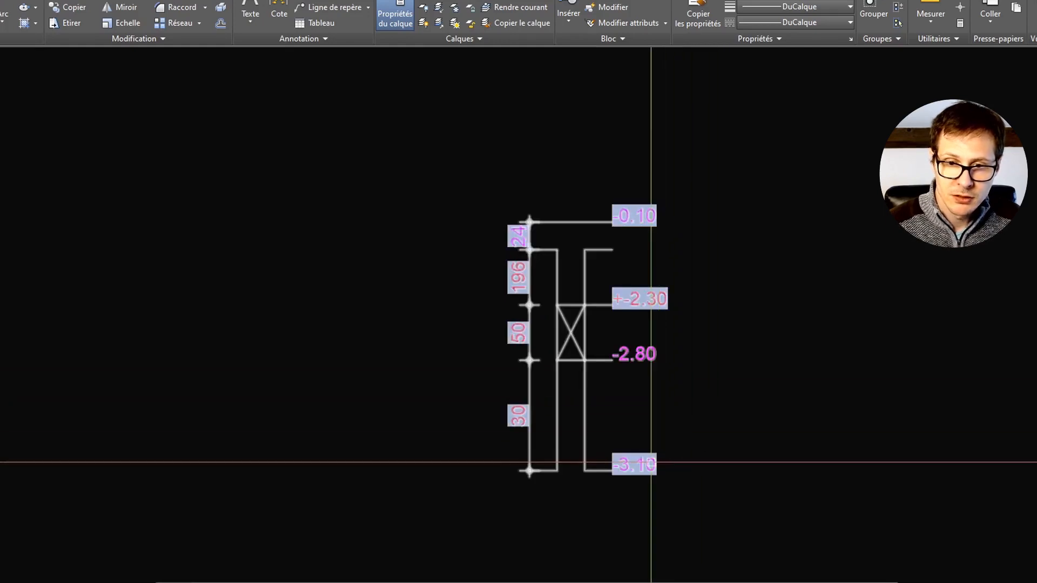
Set the opening's AI level to -2.00 and recalculate its fields with METTREAJOURCHAMP.
click(641, 355)
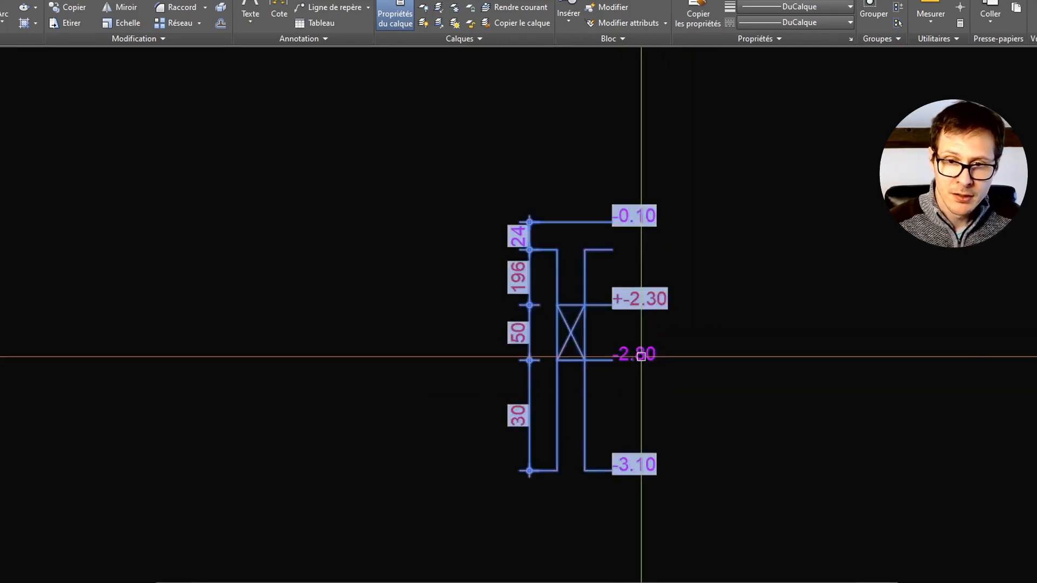
double_click(641, 355)
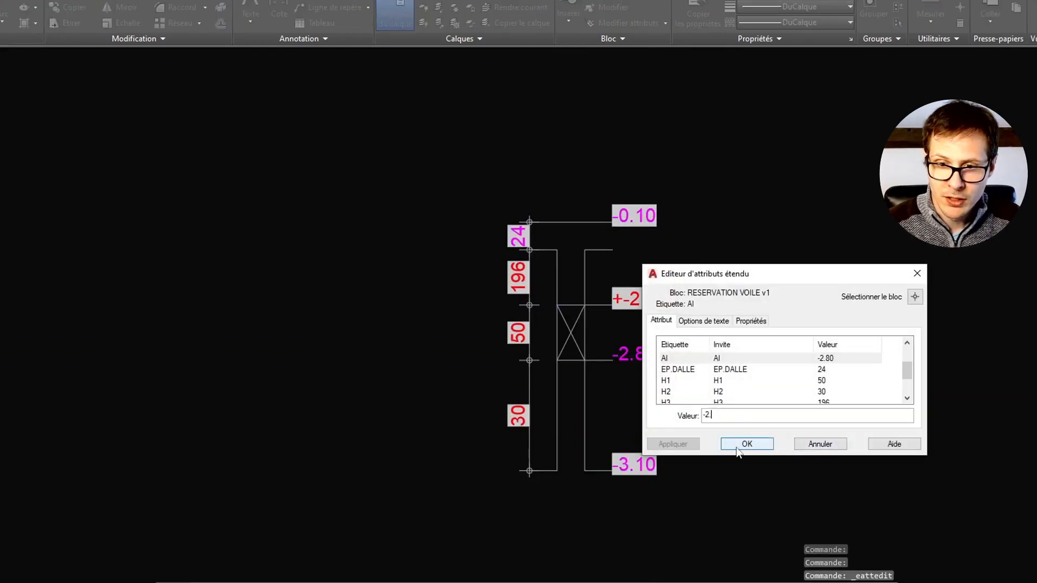
text(-2.00)
click(746, 441)
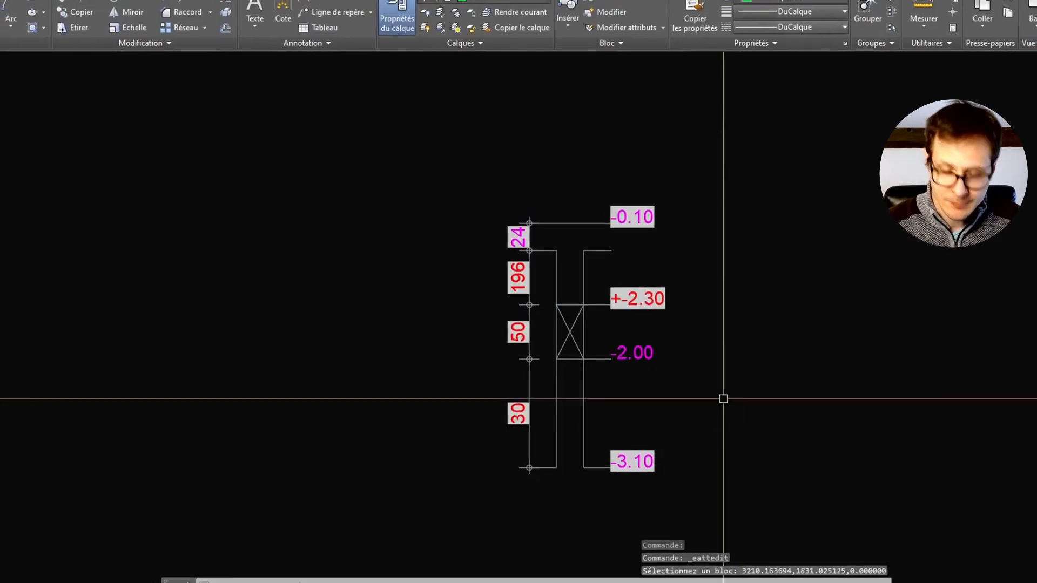
text(METTREAJOURCHAMP)
key(Return)
click(781, 239)
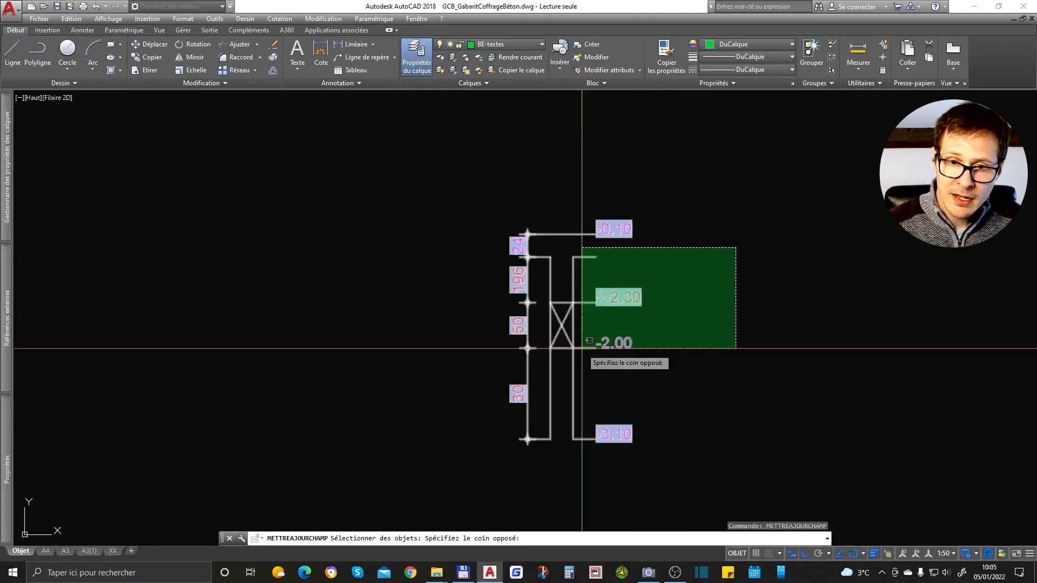
click(589, 340)
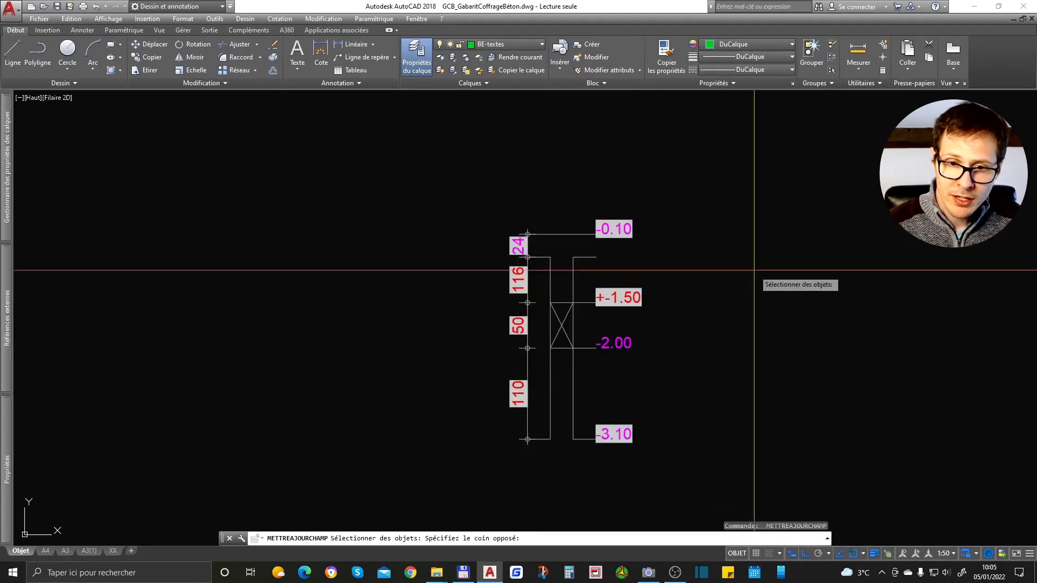
key(Return)
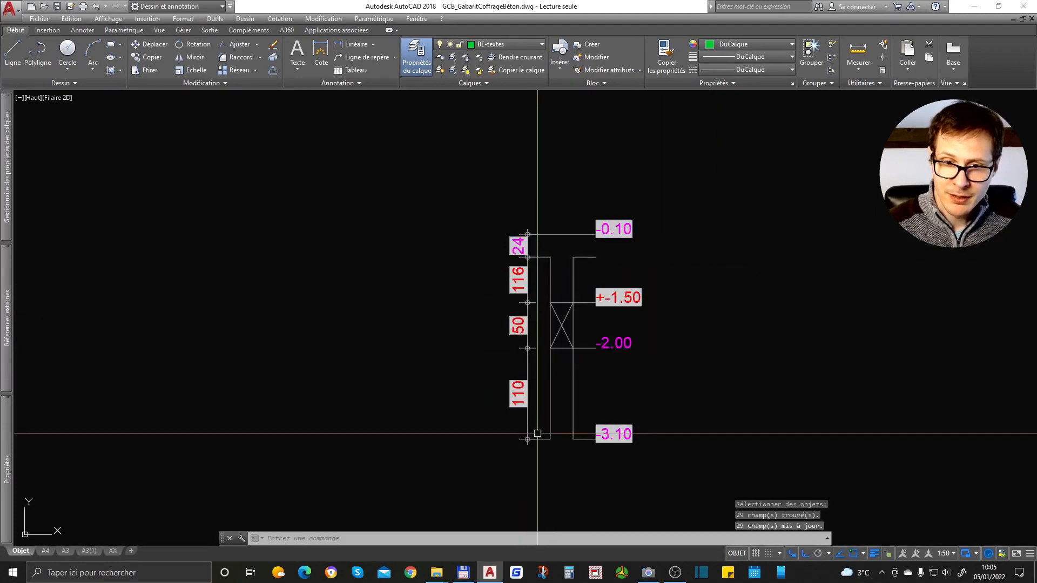
key(Escape)
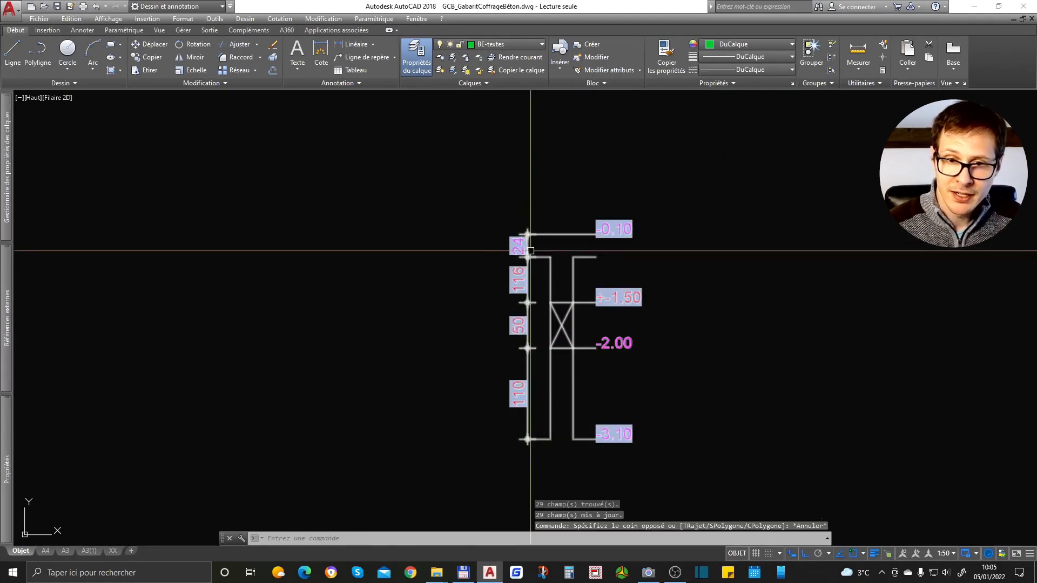
Set the AI attribute of the RESERVATION VOILE v1 block to -1.50.
double_click(615, 344)
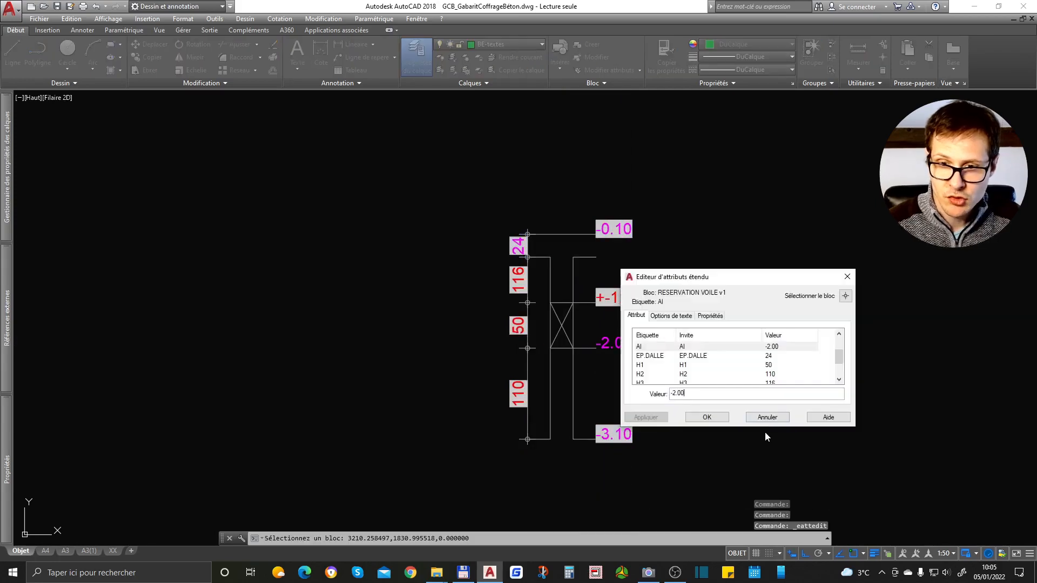
key(BackSpace)
key(BackSpace)
text(1.50met)
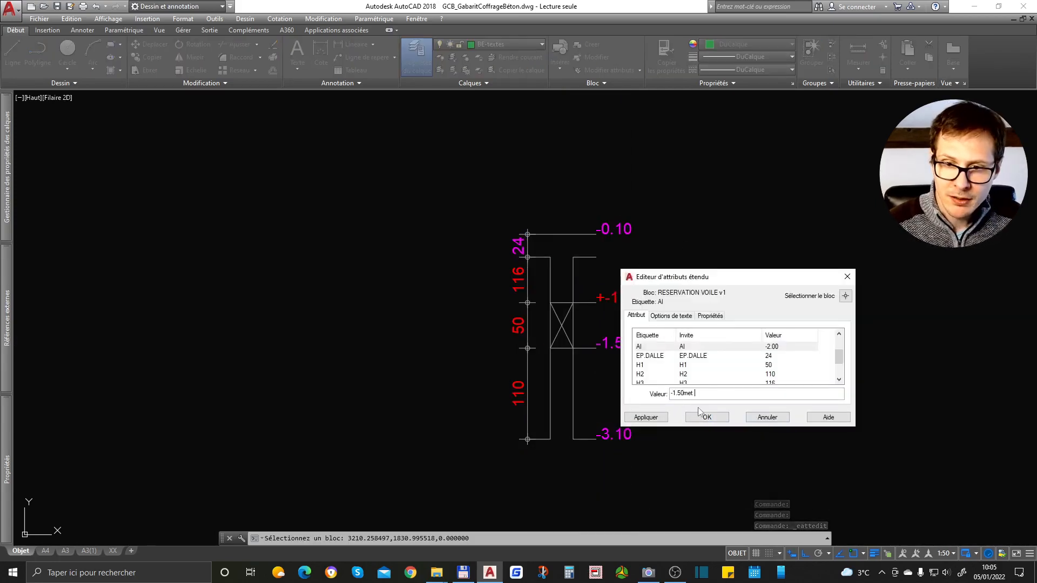
click(708, 417)
Update the opening's fields repeatedly with METTREAJOURCHAMP and regenerate the model to refresh its dependent levels and heights.
text(met)
key(Return)
click(662, 208)
click(252, 460)
key(Return)
key(Return)
click(708, 200)
click(512, 407)
key(Return)
text(me)
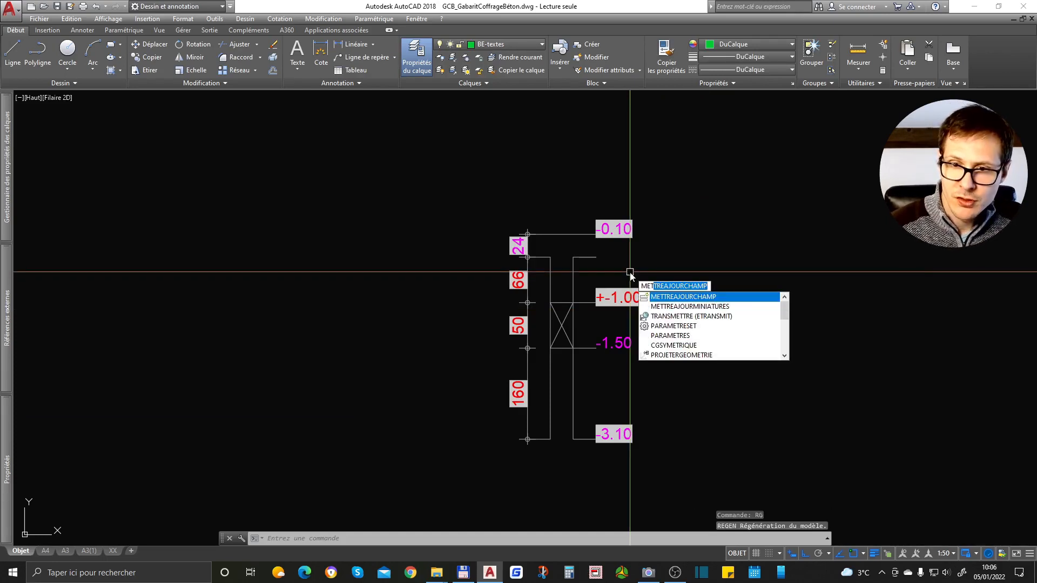
key(Return)
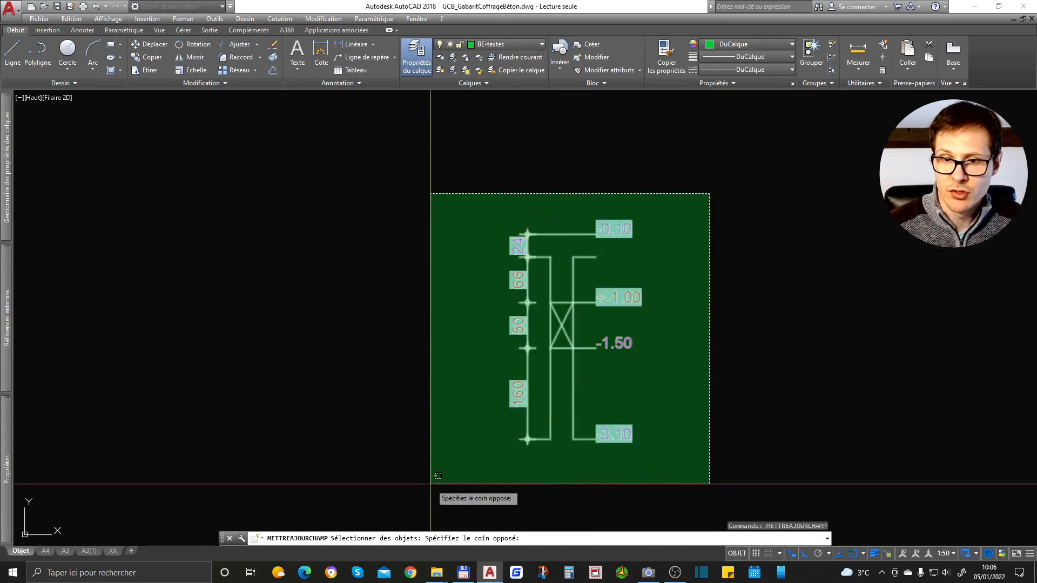
click(430, 484)
key(Return)
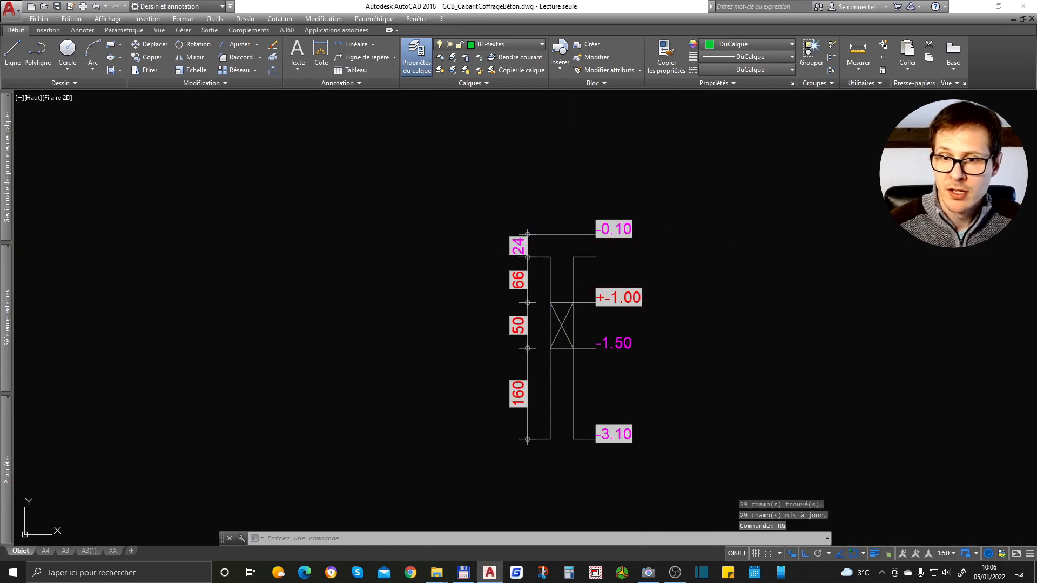
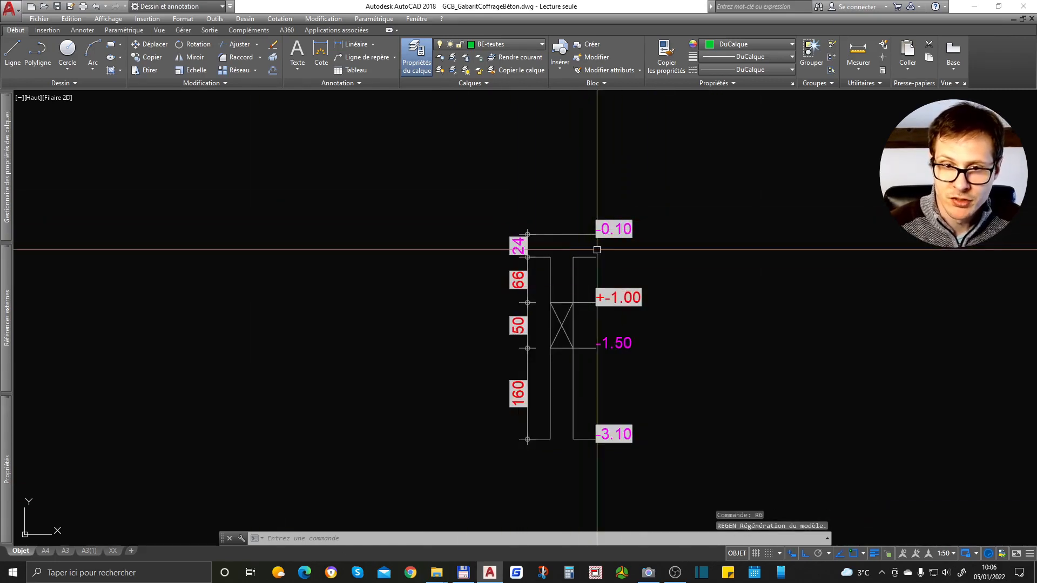
Examine the opening's section diagram, its plan label and the SOUS-SOL row of level symbols.
key(ctrl+a)
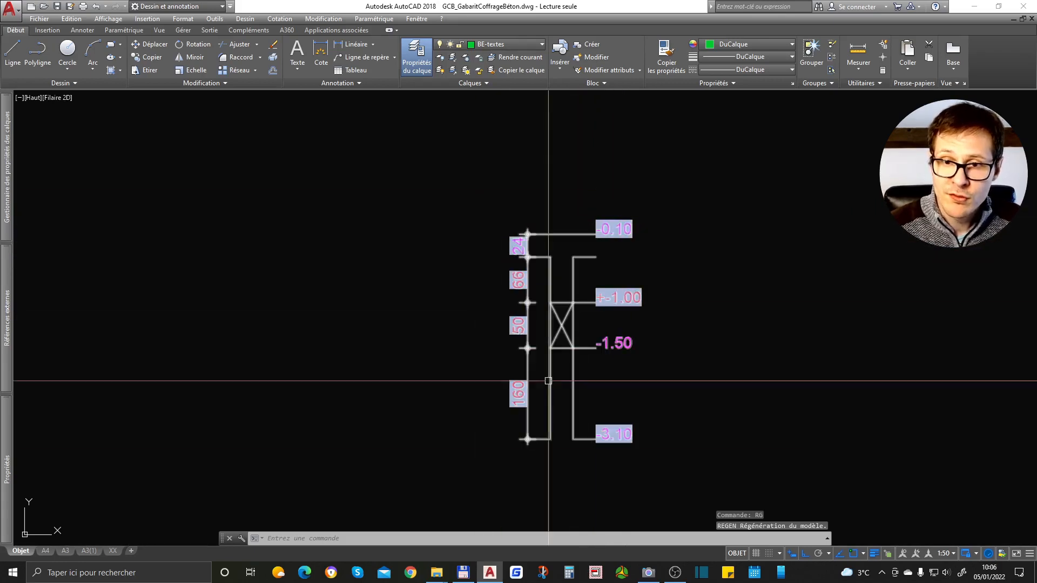
scroll(649, 378, up, 5)
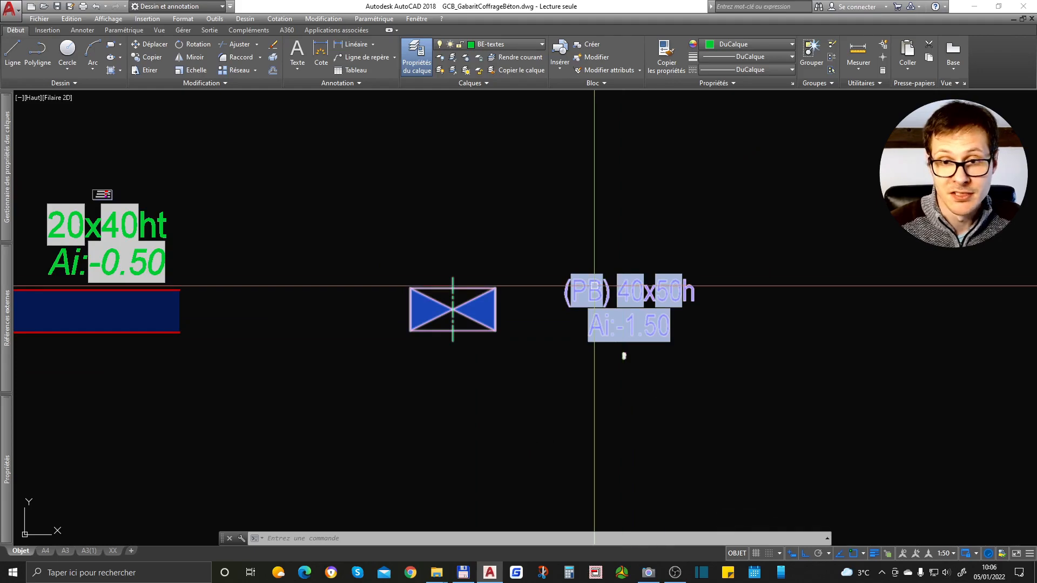
scroll(655, 310, down, 5)
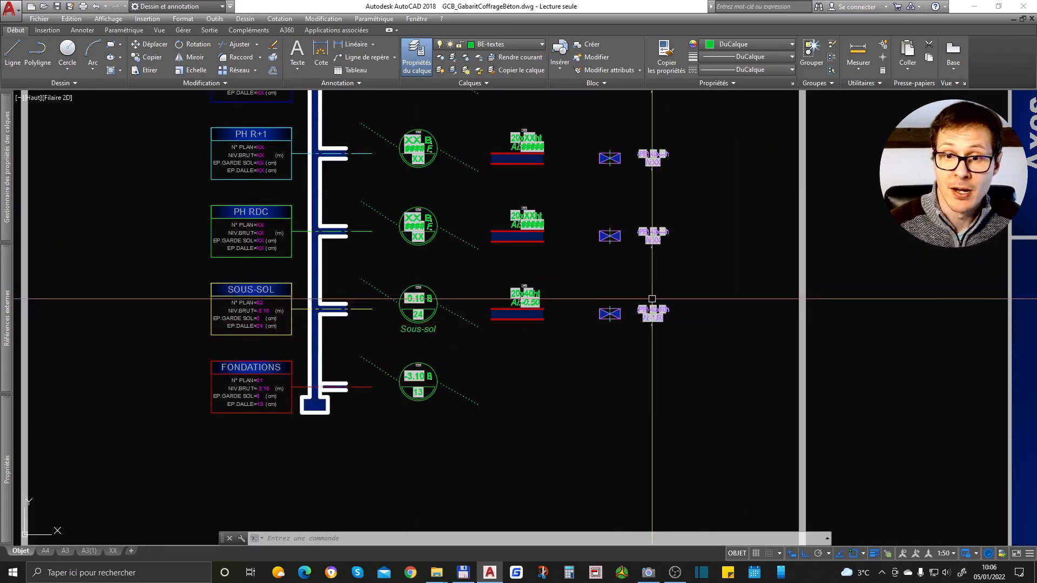
scroll(653, 302, up, 8)
scroll(547, 318, up, 8)
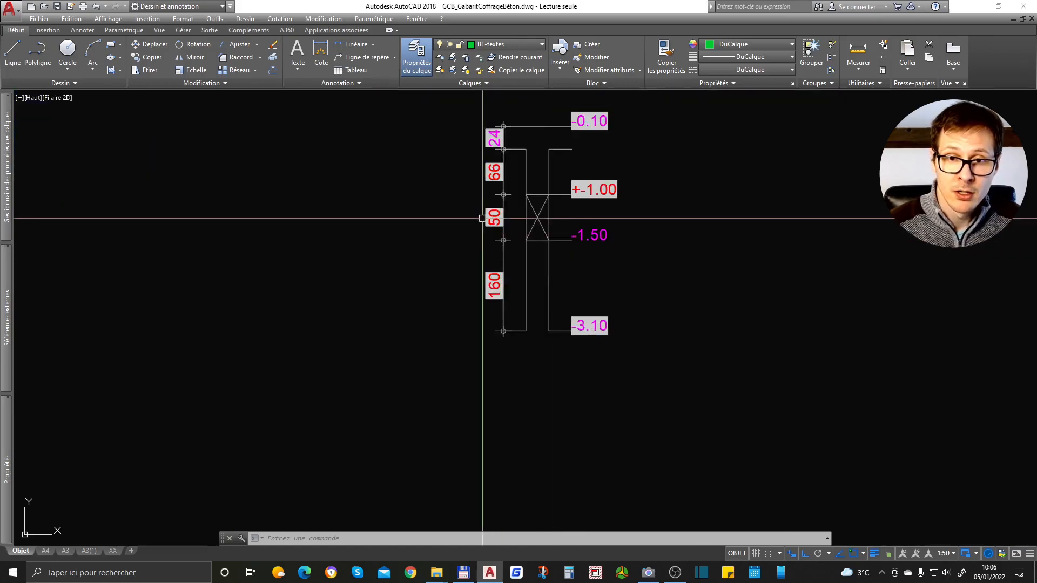
key(ctrl+a)
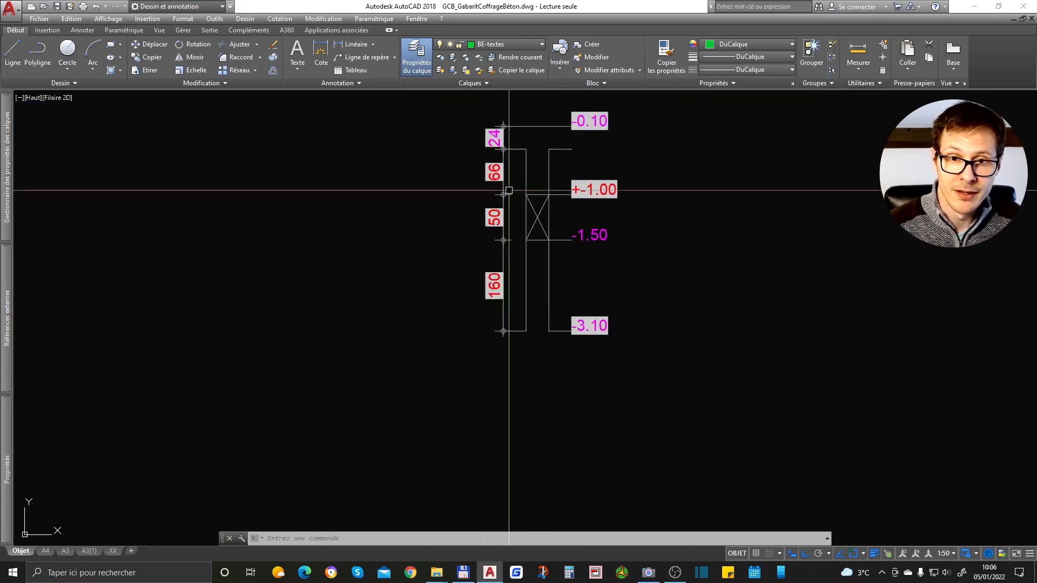
scroll(495, 172, up, 4)
scroll(495, 195, down, 4)
scroll(494, 259, up, 2)
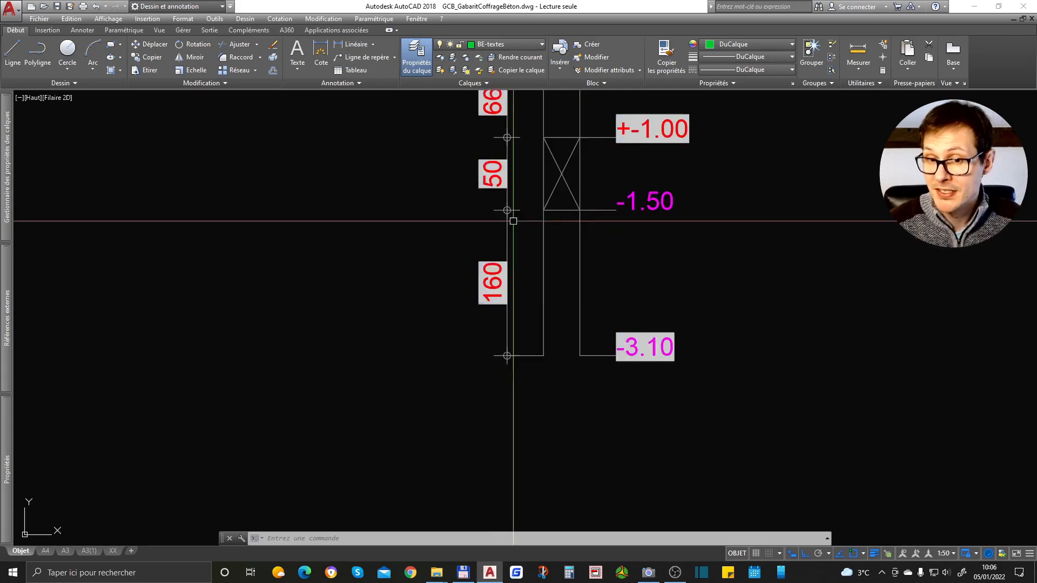
scroll(543, 312, down, 4)
scroll(571, 294, up, 4)
scroll(571, 294, down, 4)
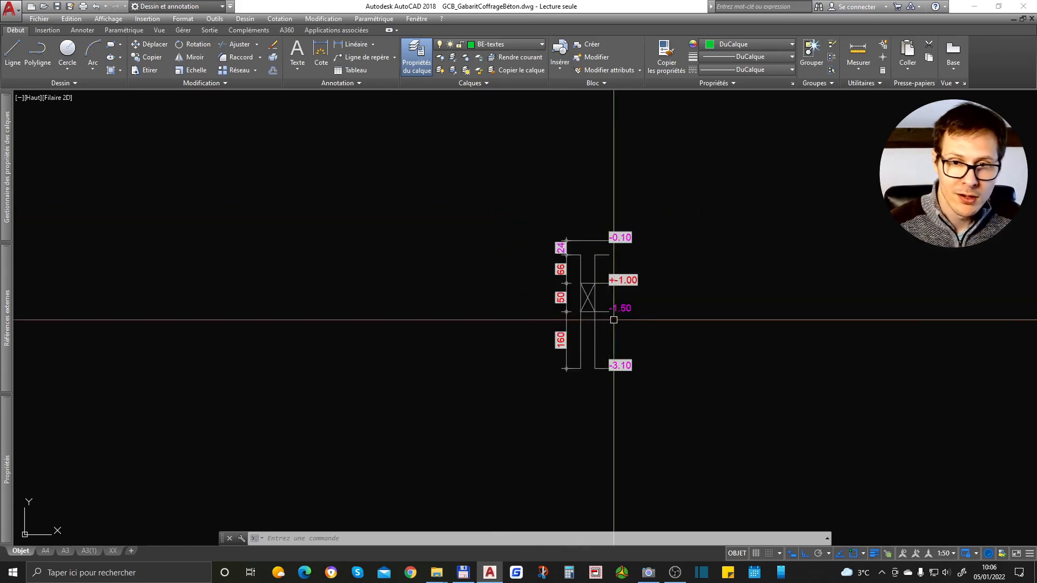
Remove the + prefix from the AS attribute's formula field format in the RESERVATION VOILE v1 block.
scroll(604, 277, up, 4)
double_click(583, 283)
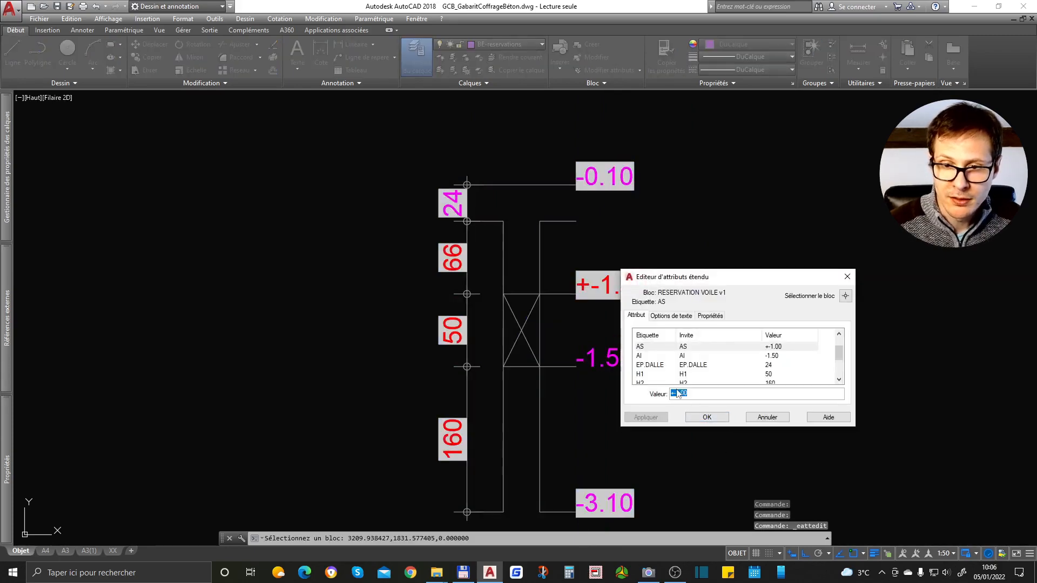
right_click(678, 394)
click(676, 388)
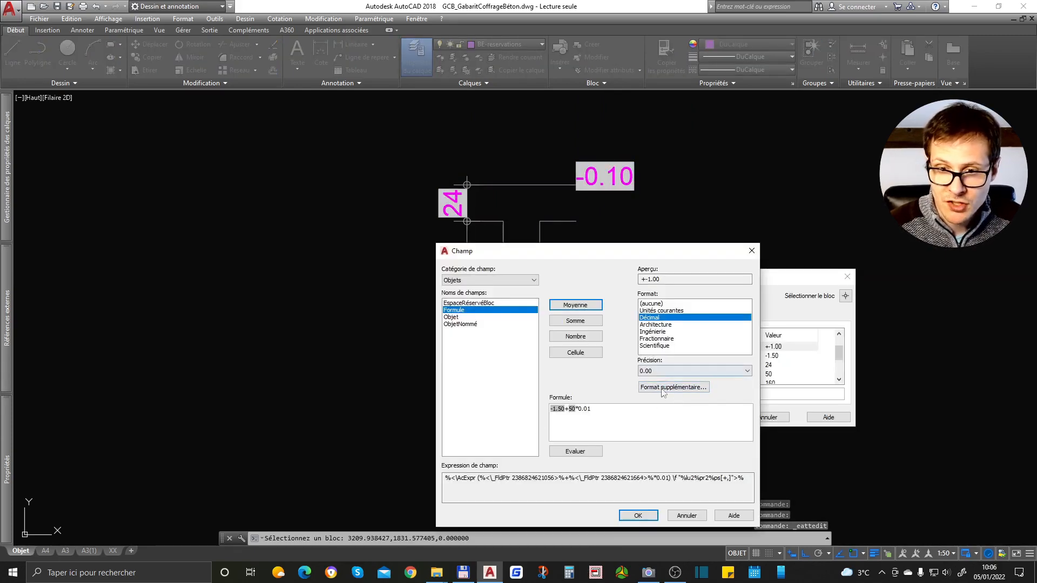
click(666, 388)
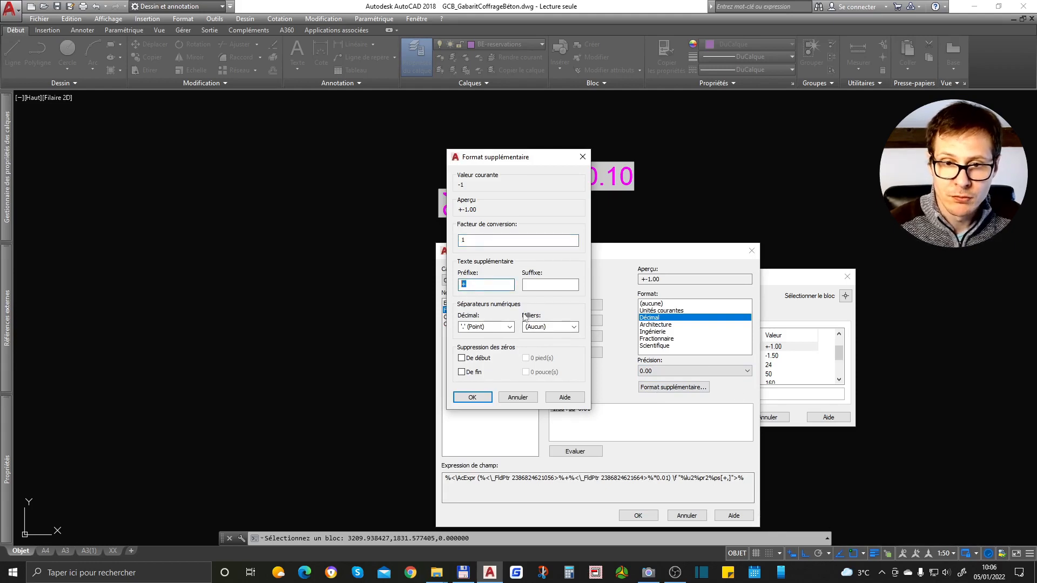
click(472, 398)
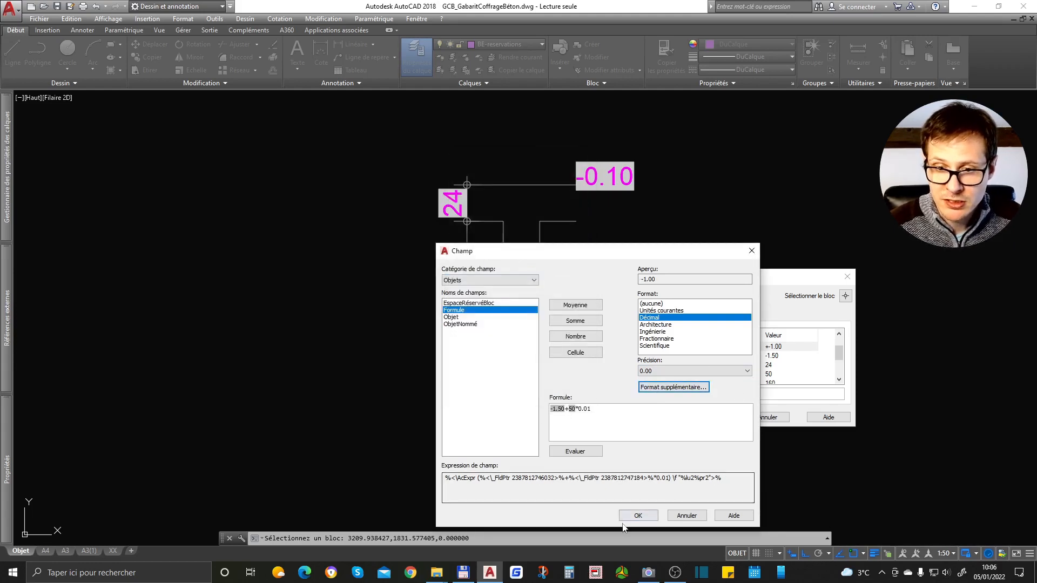
click(637, 516)
click(707, 417)
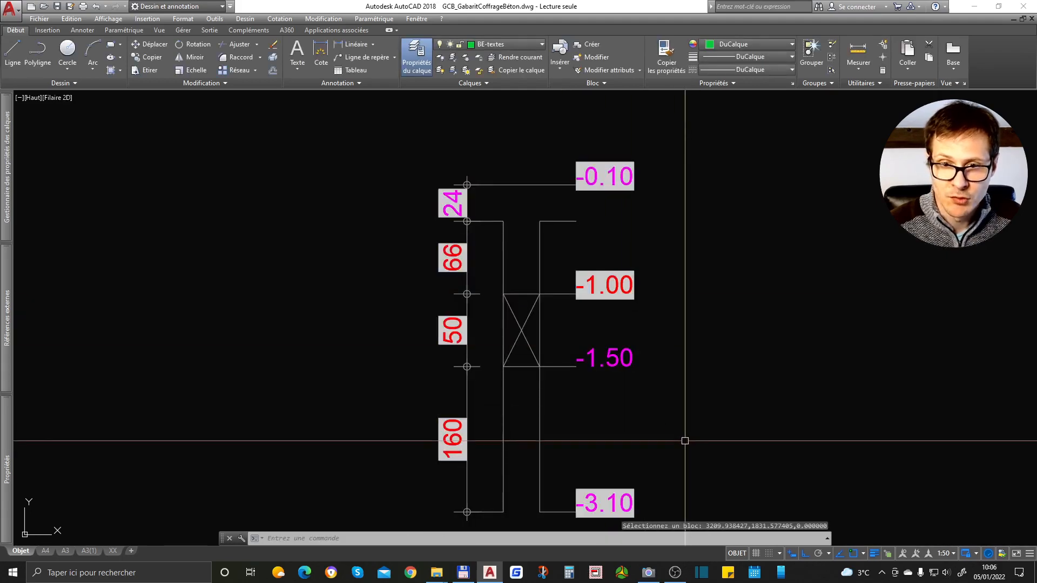
Update the opening's fields twice with METTREAJOURCHAMP and check its plan label.
text(ettreajourchamp)
key(Return)
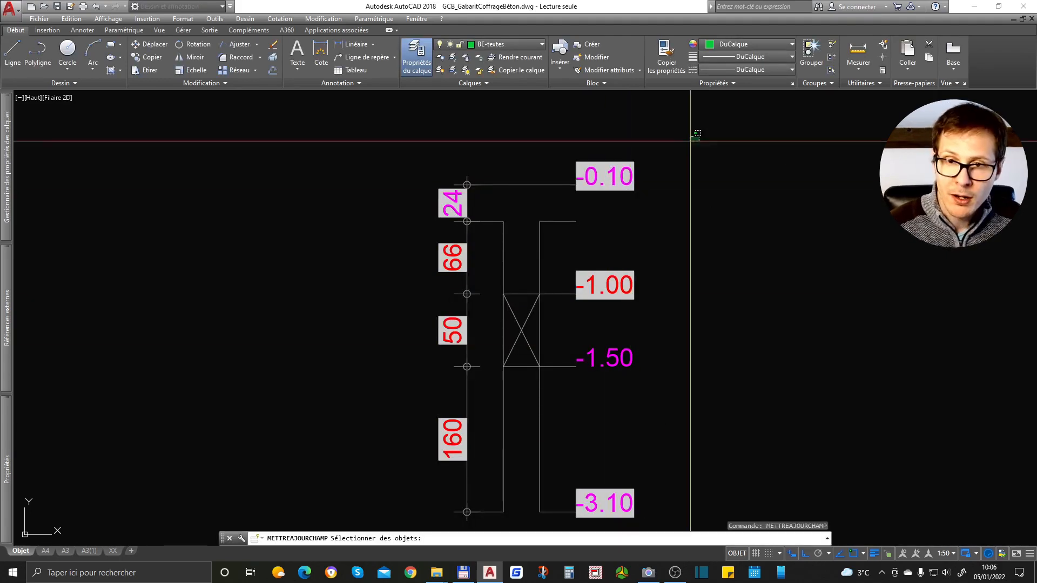
click(703, 135)
click(301, 396)
key(Return)
key(Return)
click(780, 178)
click(305, 463)
key(Return)
scroll(671, 348, down, 3)
scroll(630, 335, up, 6)
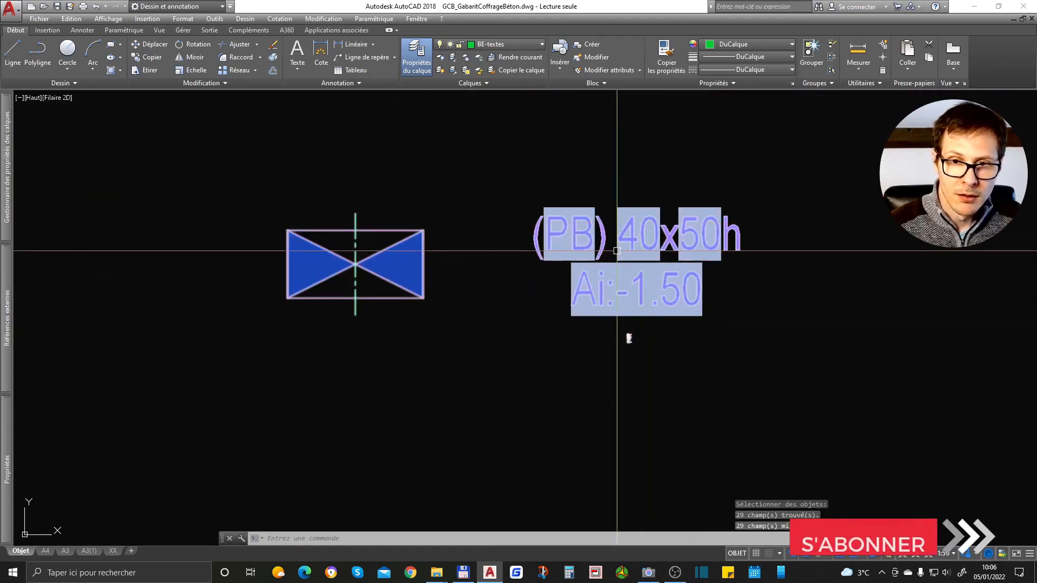
scroll(658, 260, up, 4)
scroll(686, 300, down, 3)
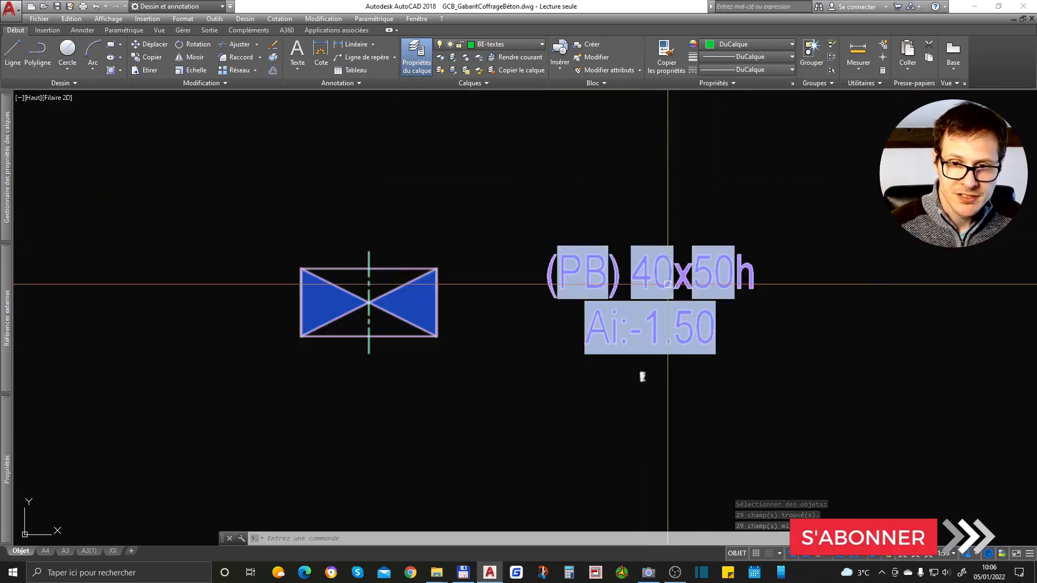
scroll(607, 336, down, 5)
scroll(567, 305, up, 6)
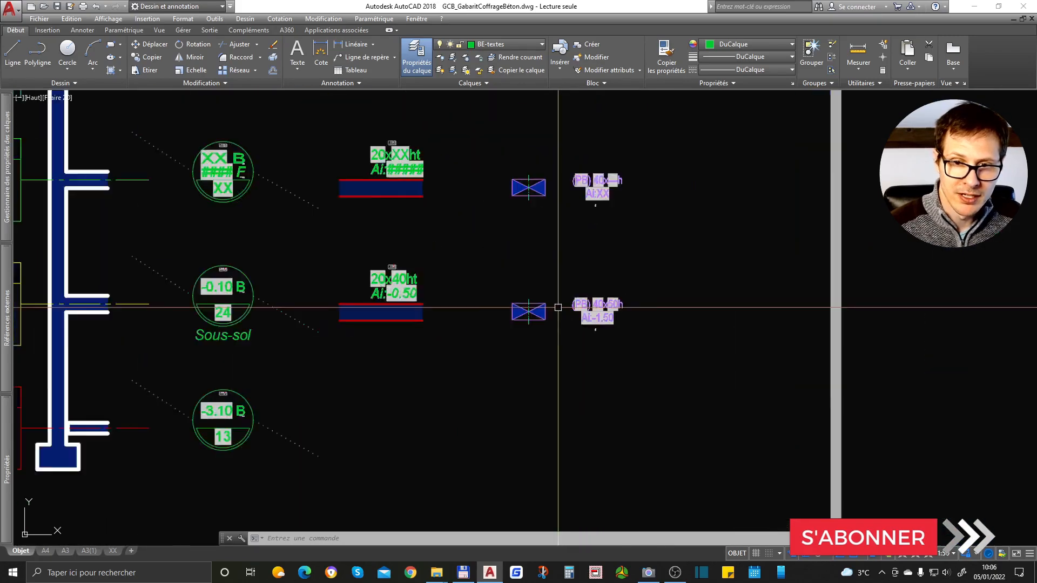
click(513, 316)
text(c)
key(Return)
click(513, 315)
scroll(513, 315, down, 8)
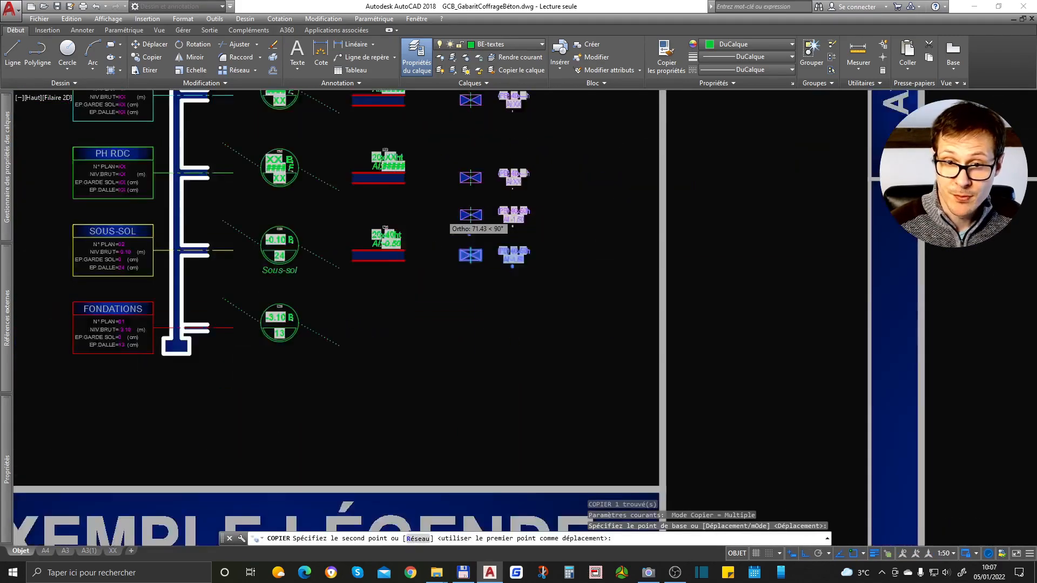
scroll(228, 106, up, 2)
scroll(306, 145, up, 1)
key(Escape)
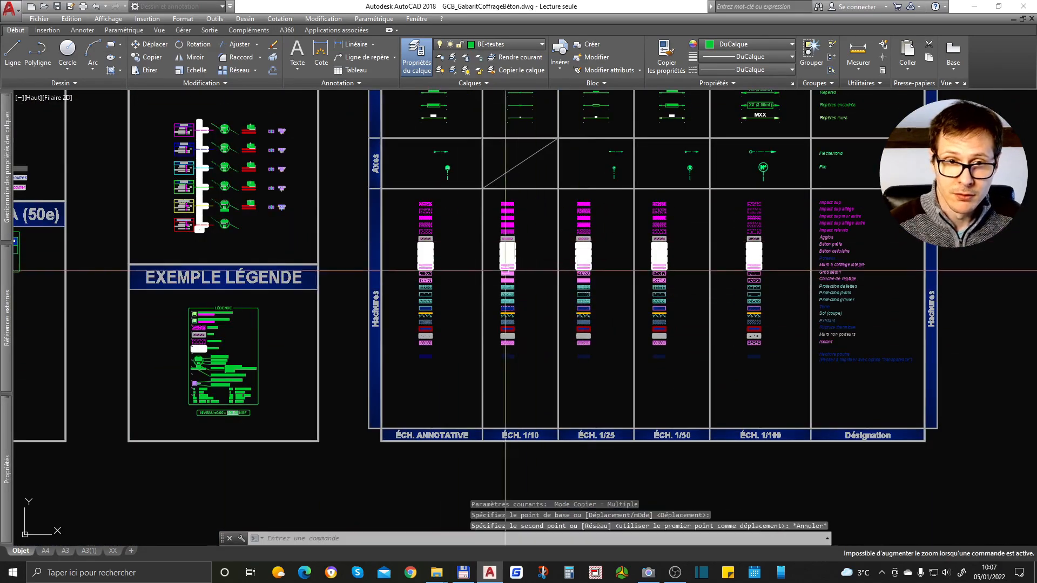
Regenerate the model and copy the SOUS-SOL wall opening into the plan's horizontal wall beside the beam.
text(re)
key(Return)
scroll(280, 203, up, 2)
click(272, 209)
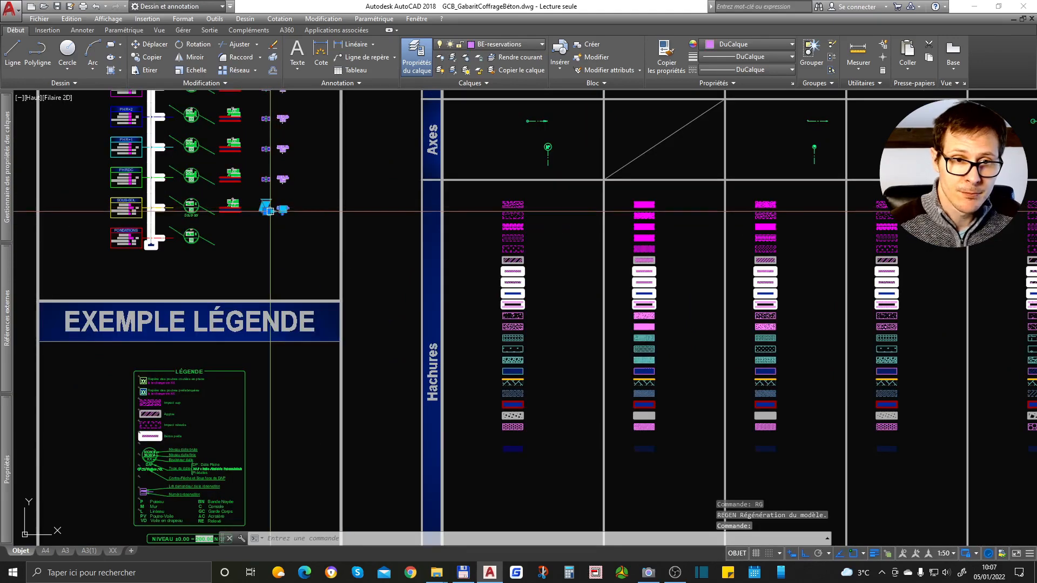
text(c)
key(Return)
click(271, 210)
scroll(280, 188, down, 6)
scroll(458, 263, up, 7)
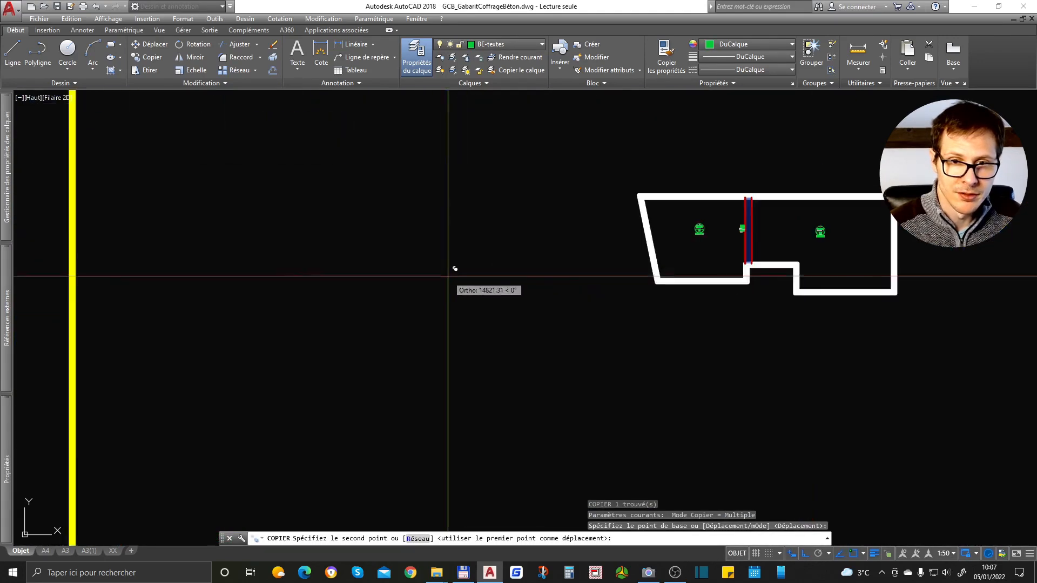
scroll(793, 268, up, 4)
click(737, 252)
key(Return)
scroll(719, 241, up, 6)
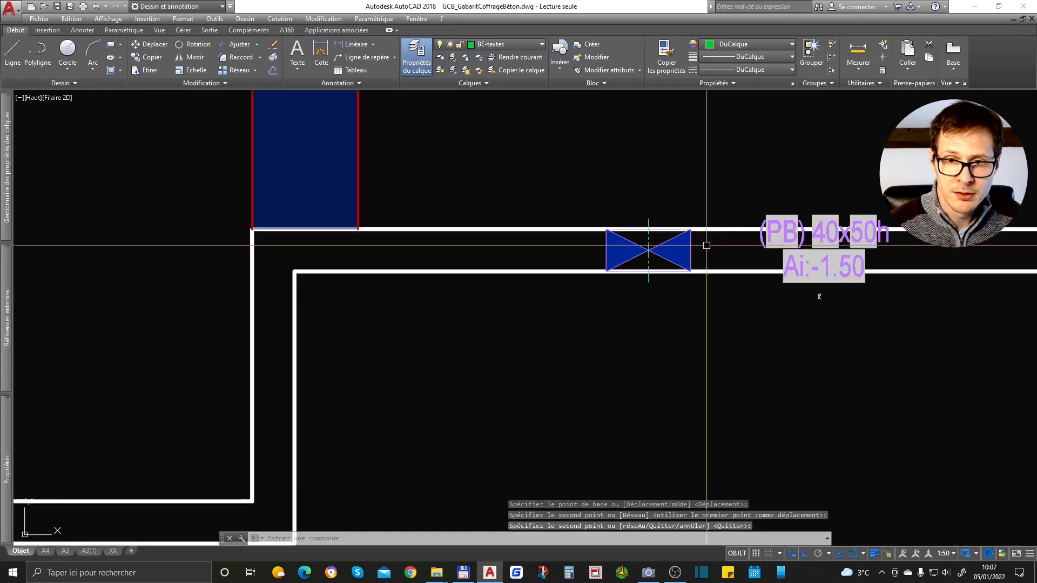
Update the copied opening's fields and move its label above the wall, closer to the opening.
click(667, 240)
middle_drag(668, 241, 517, 265)
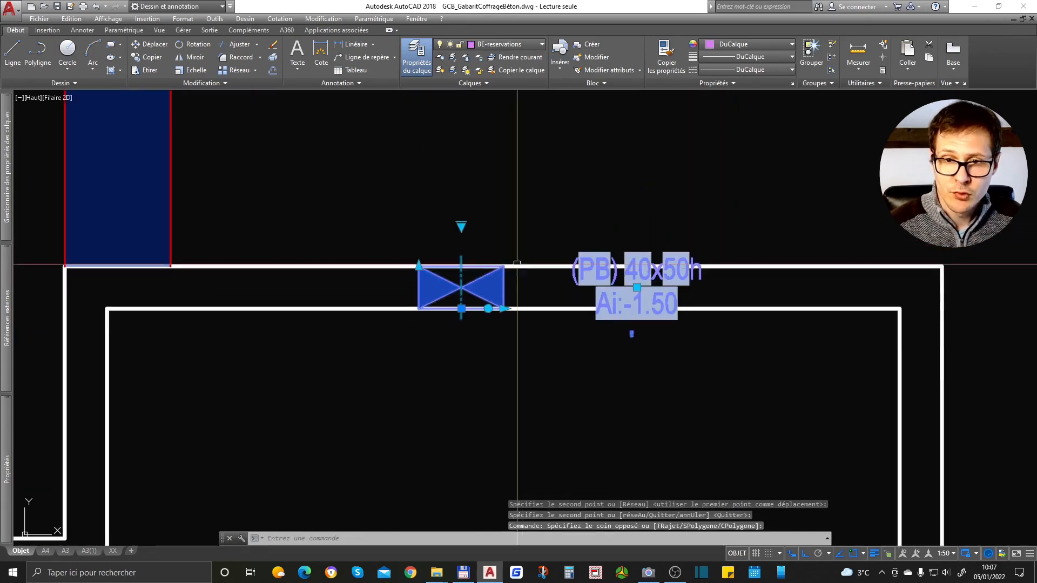
text(mc)
key(Return)
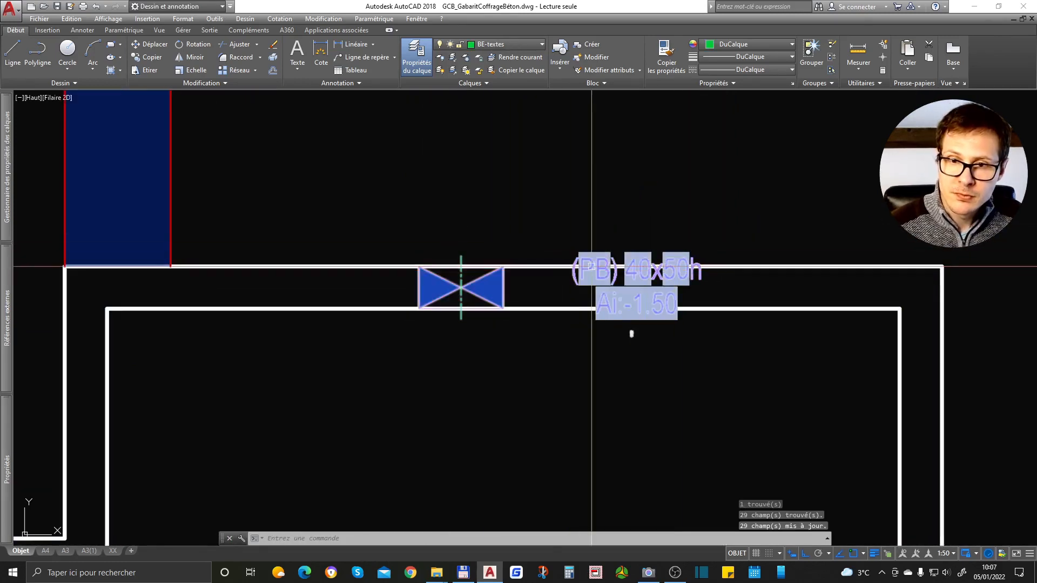
click(637, 288)
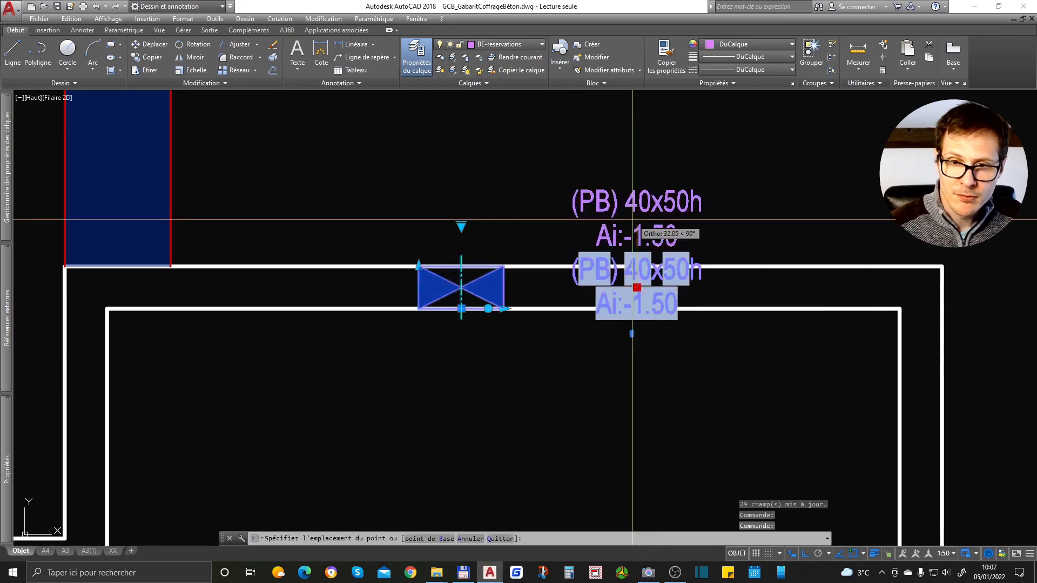
click(638, 219)
click(637, 219)
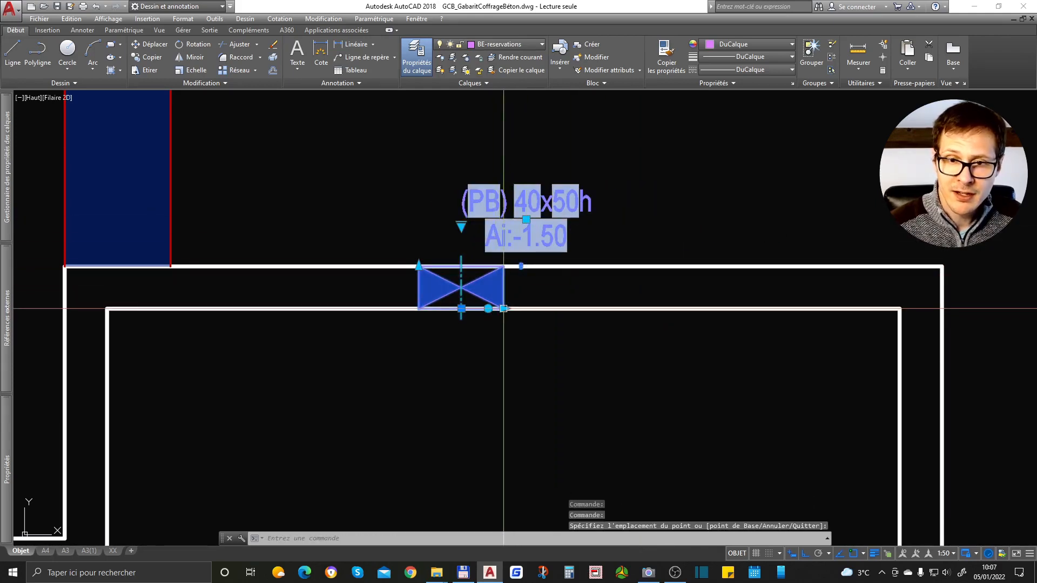
Stretch the copied opening to a length of 70 and update its fields with METTREAJOURCHAMP.
click(504, 309)
click(503, 308)
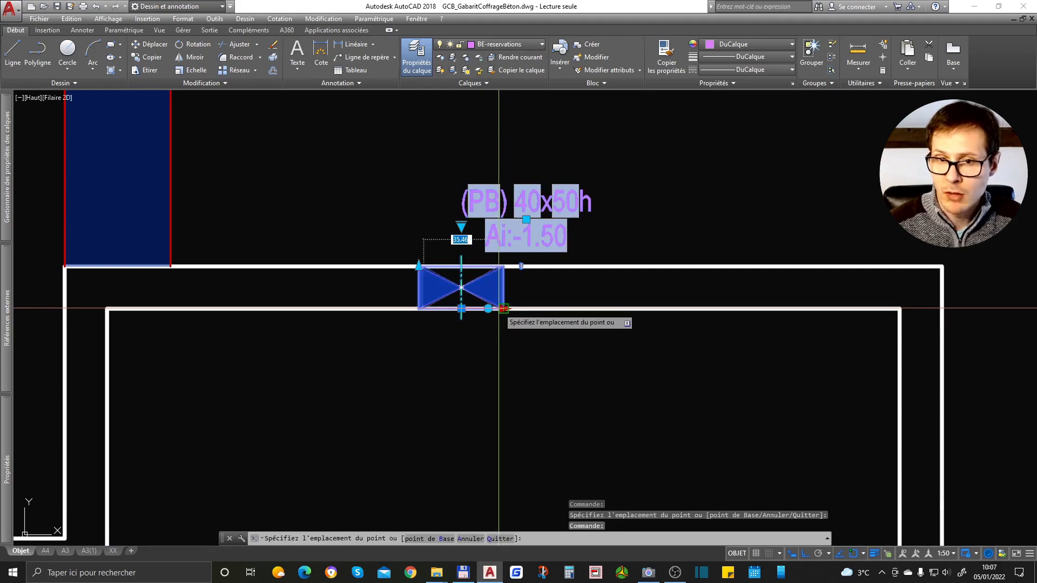
text(70)
key(Return)
text(maj)
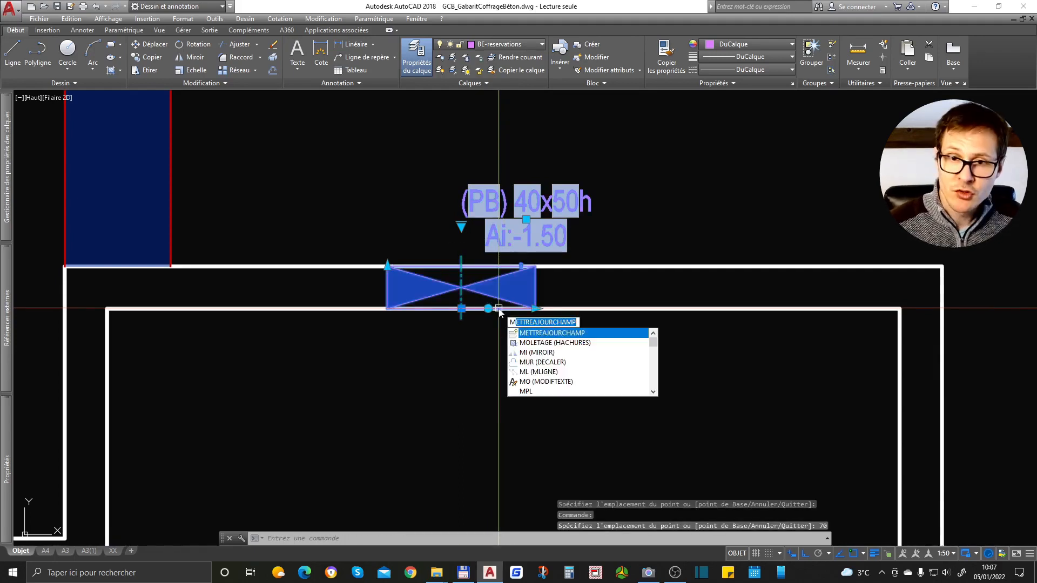
key(Return)
key(Return)
click(551, 209)
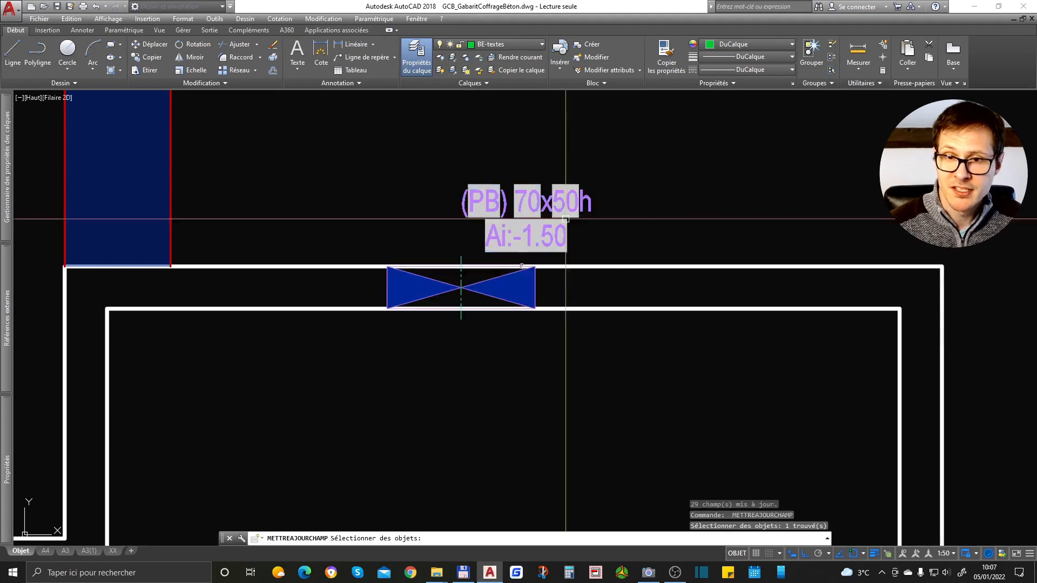
key(Return)
Set the opening's HAUTEUR property to 60 and regenerate the model.
click(573, 206)
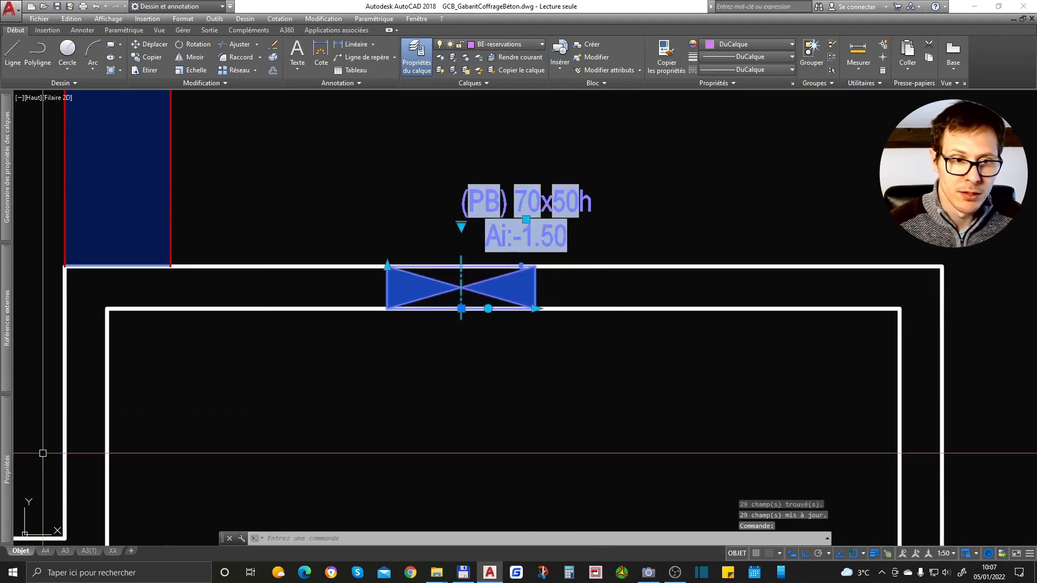
mouse_move(7, 433)
click(162, 445)
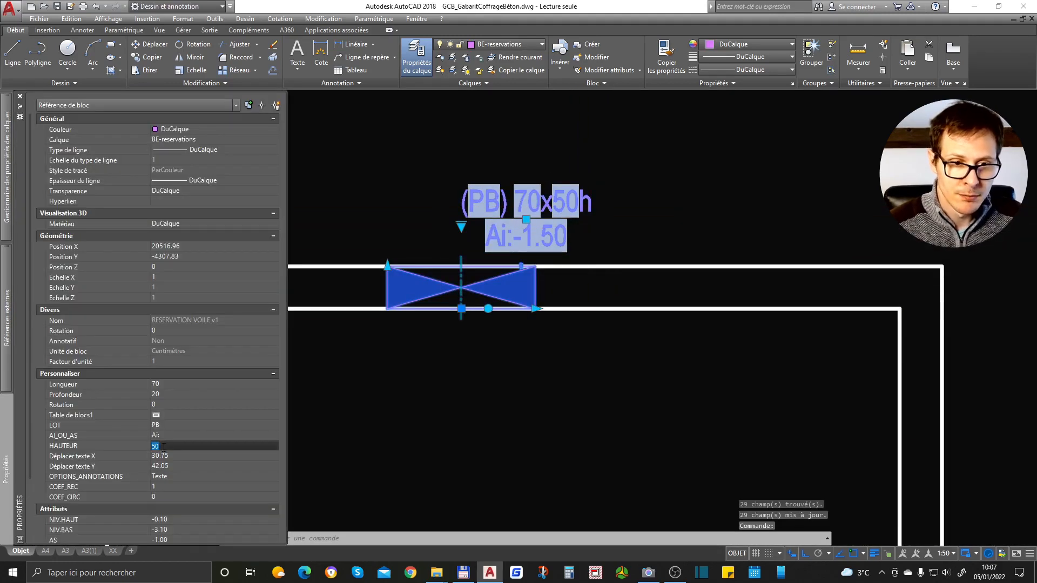
text(70)
key(Return)
scroll(488, 198, up, 2)
text(RG)
key(Return)
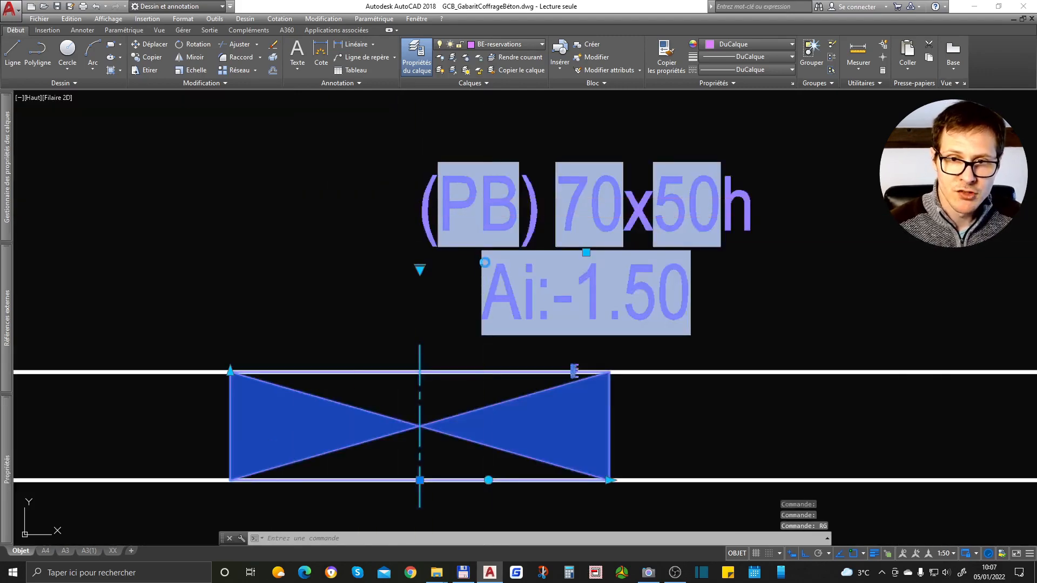
Check the levels and heights in the opening's section diagram and regenerate the model to refresh its label.
scroll(614, 256, down, 3)
scroll(595, 278, up, 5)
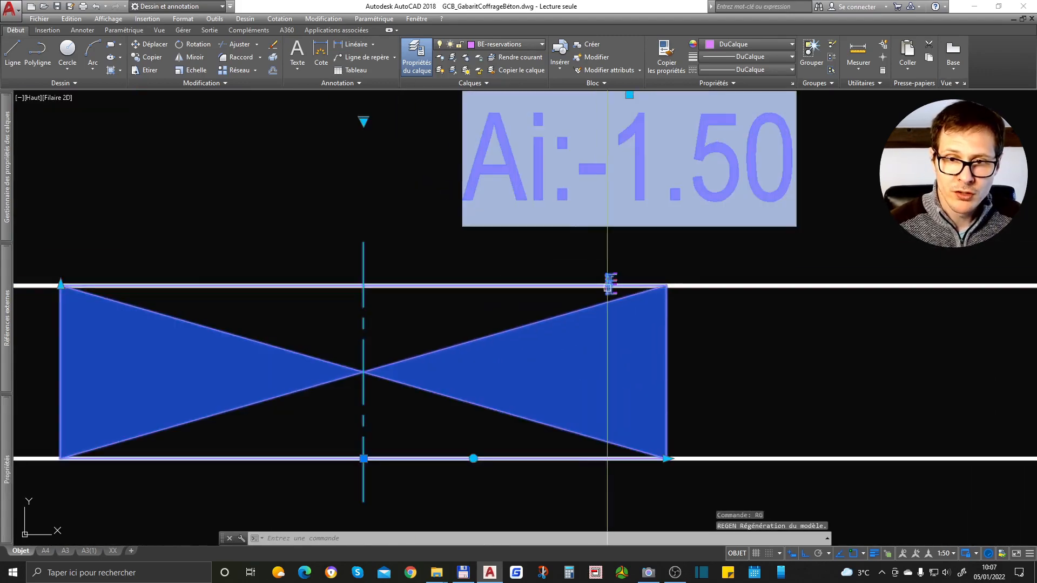
scroll(607, 291, up, 5)
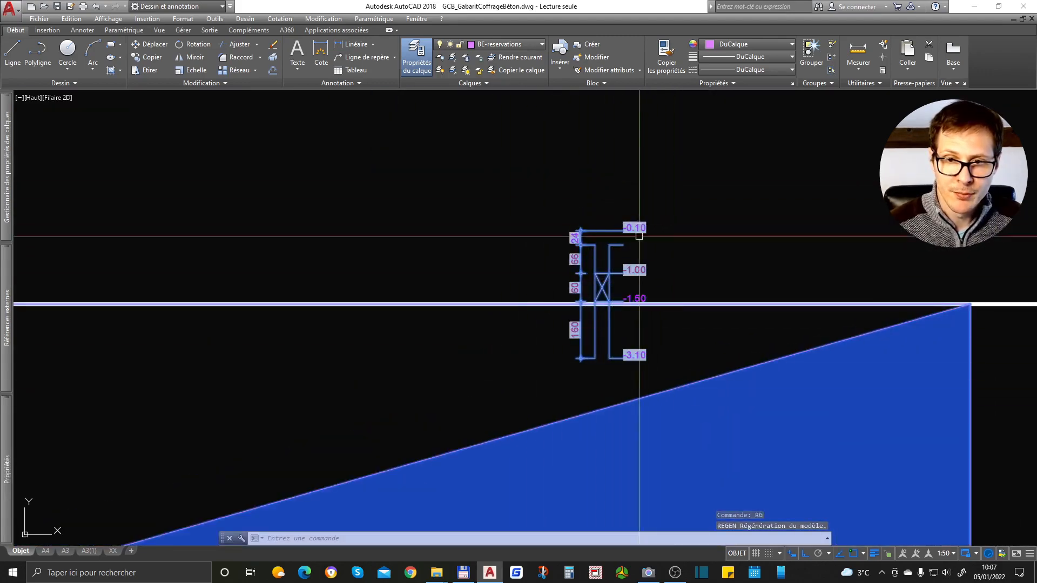
scroll(640, 238, up, 2)
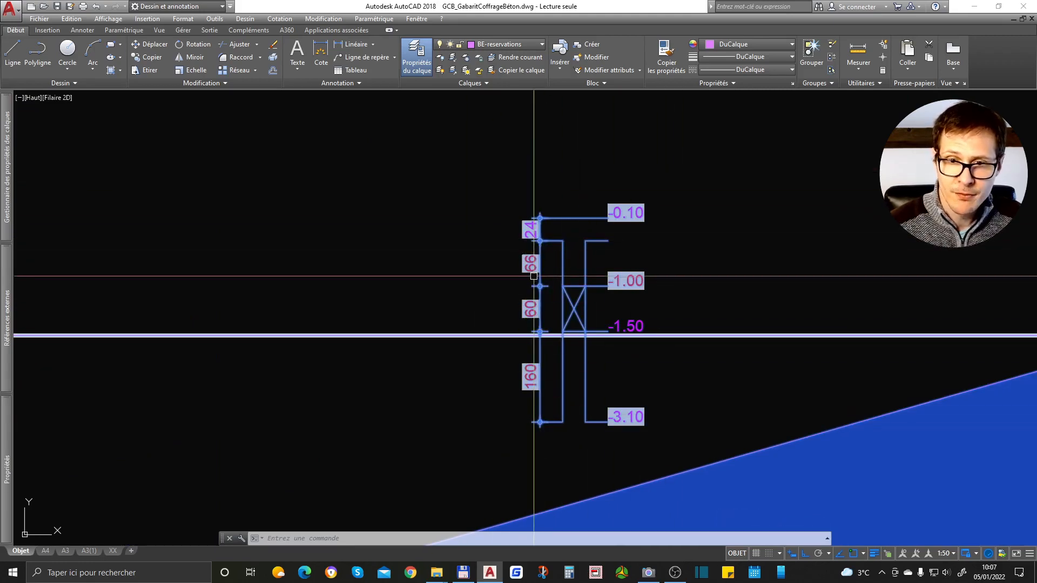
scroll(529, 395, down, 6)
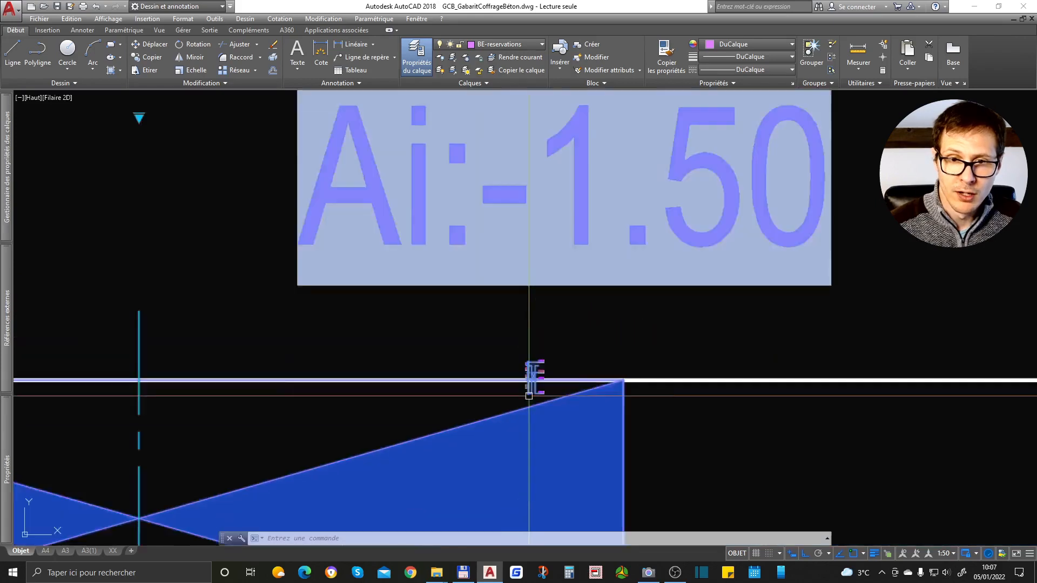
text(rg)
key(Return)
scroll(581, 275, down, 3)
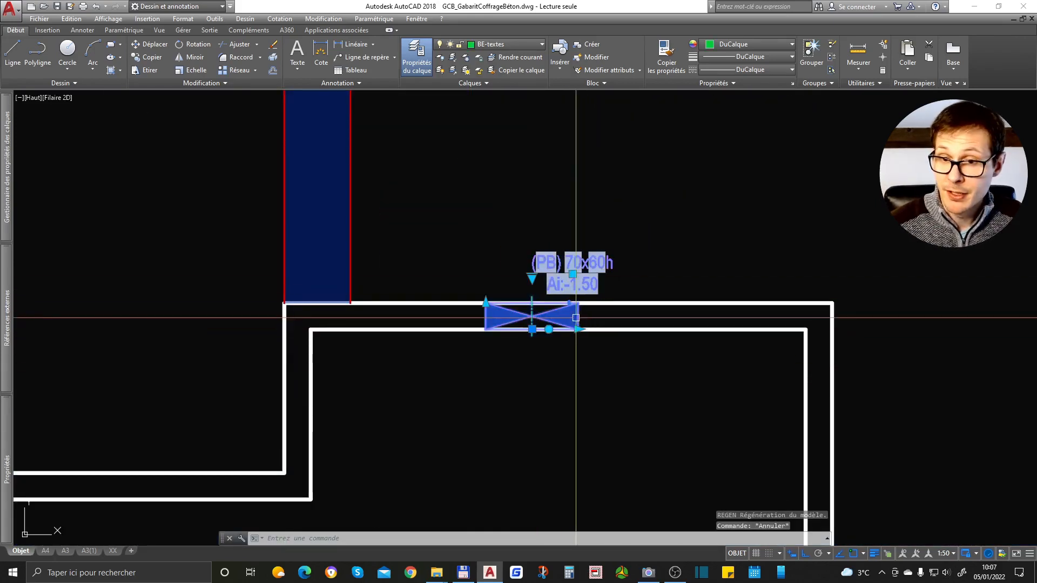
text(co)
key(Return)
key(Escape)
scroll(521, 326, up, 2)
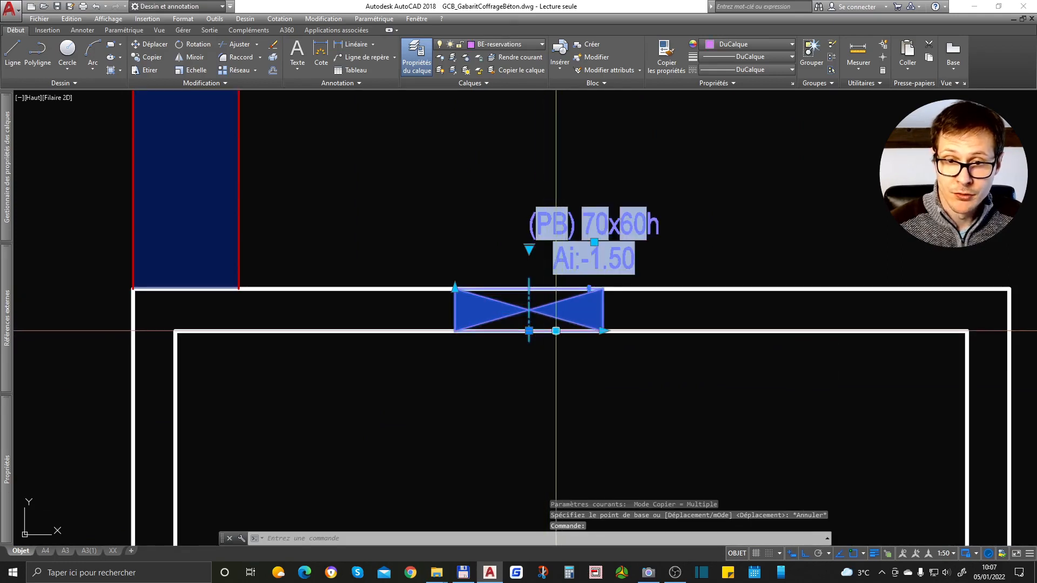
click(556, 330)
key(Escape)
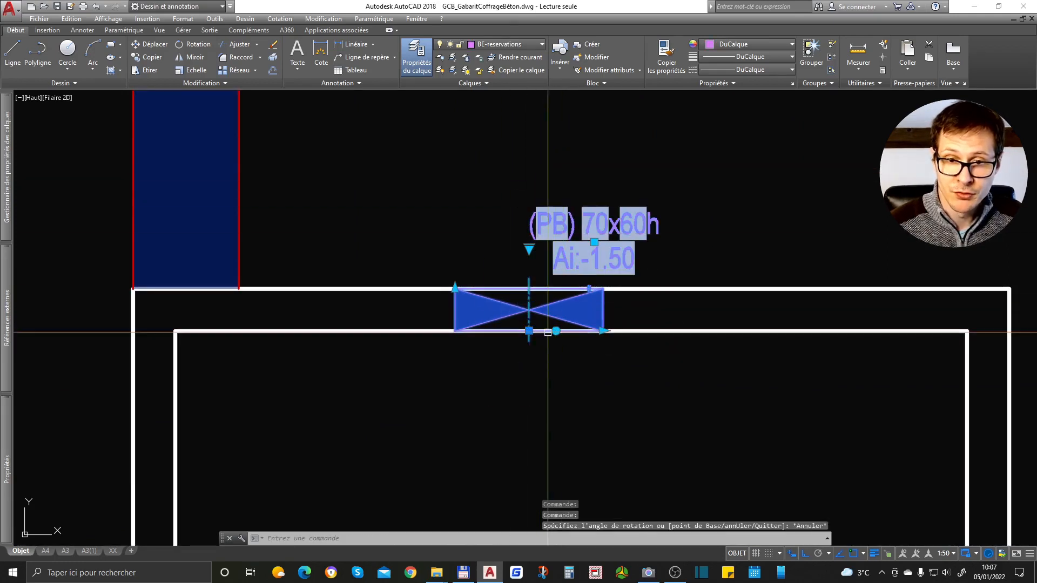
Copy the 70x60h opening further along the same wall, towards the wall's corner.
text(co)
key(Return)
click(528, 310)
scroll(556, 413, down, 3)
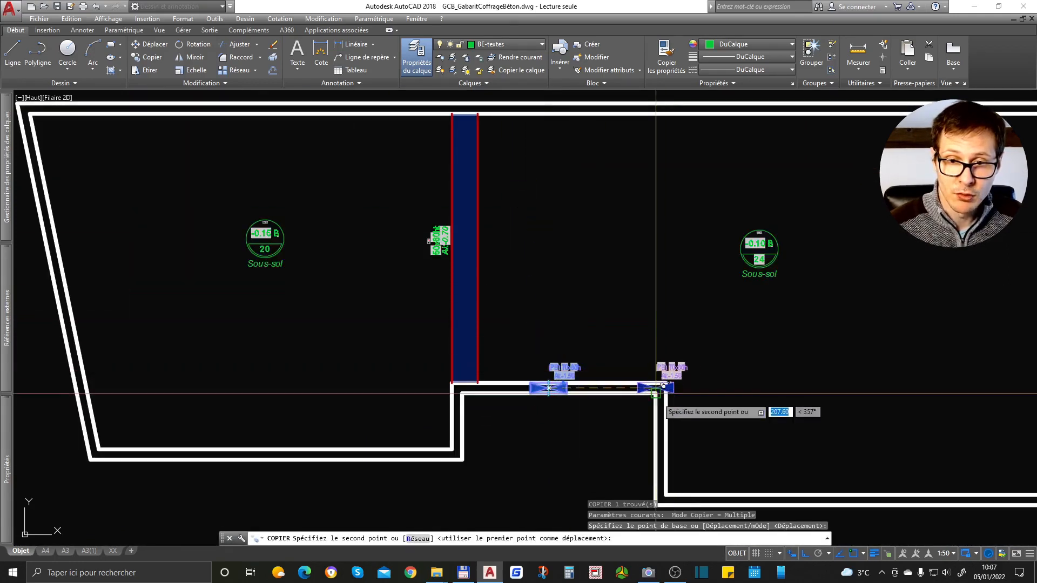
click(631, 400)
key(Return)
scroll(637, 432, up, 3)
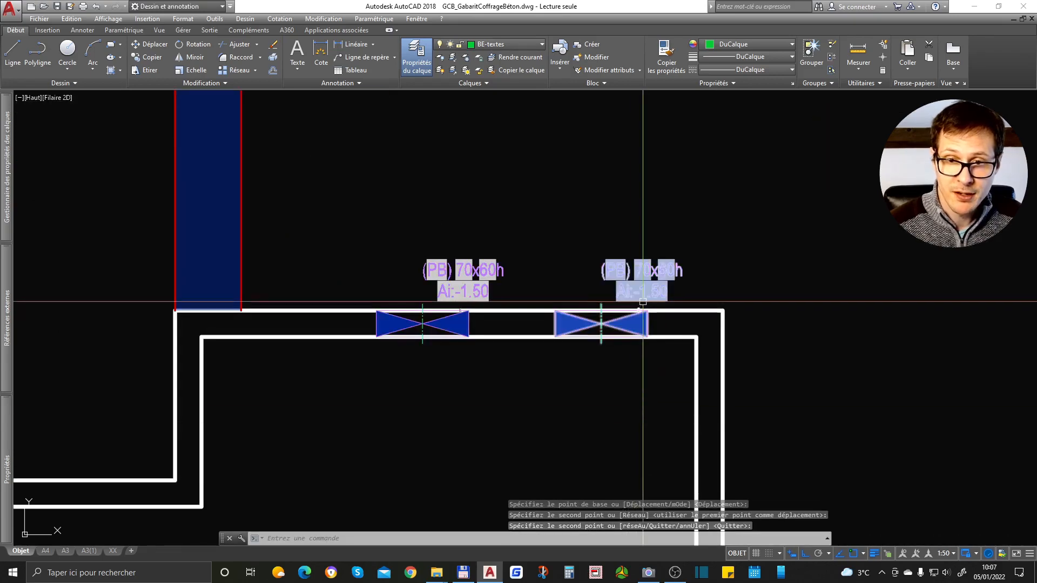
Set the second opening's length to 60 and update its fields with METTREAJOURCHAMP.
click(640, 301)
click(648, 337)
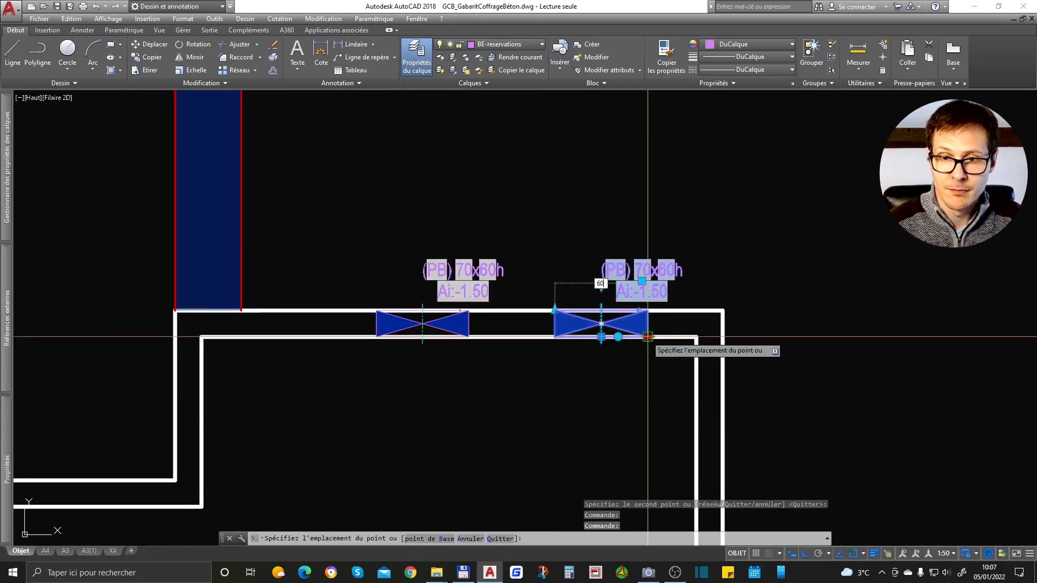
text(60)
key(Return)
scroll(658, 284, up, 3)
text(maj)
key(Return)
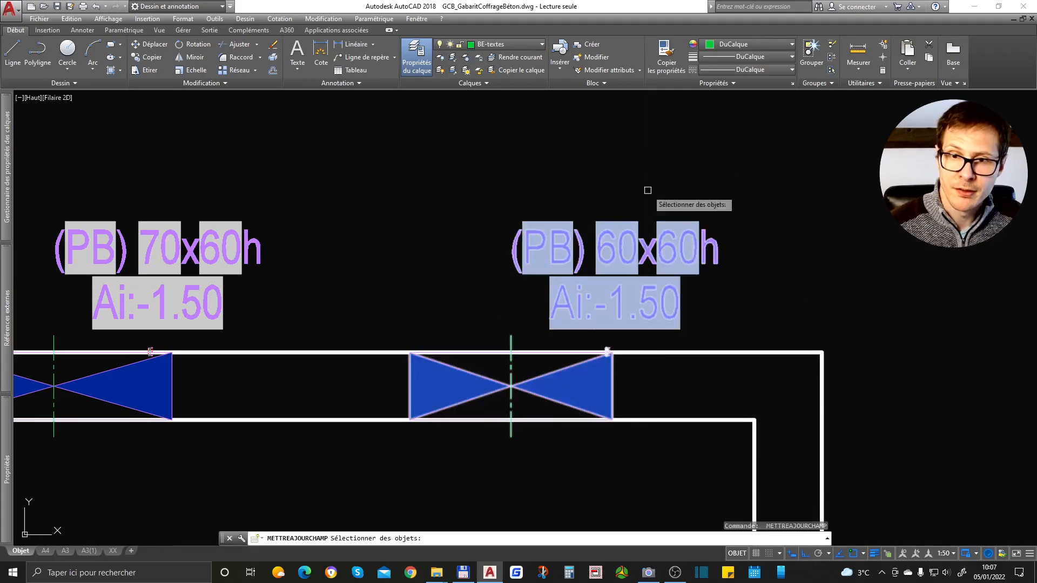
Review the template's overall layout, covering the FONDATIONS and SOUS-SOL plan frames, their level information boxes and the neighbouring level frames.
scroll(700, 352, down, 3)
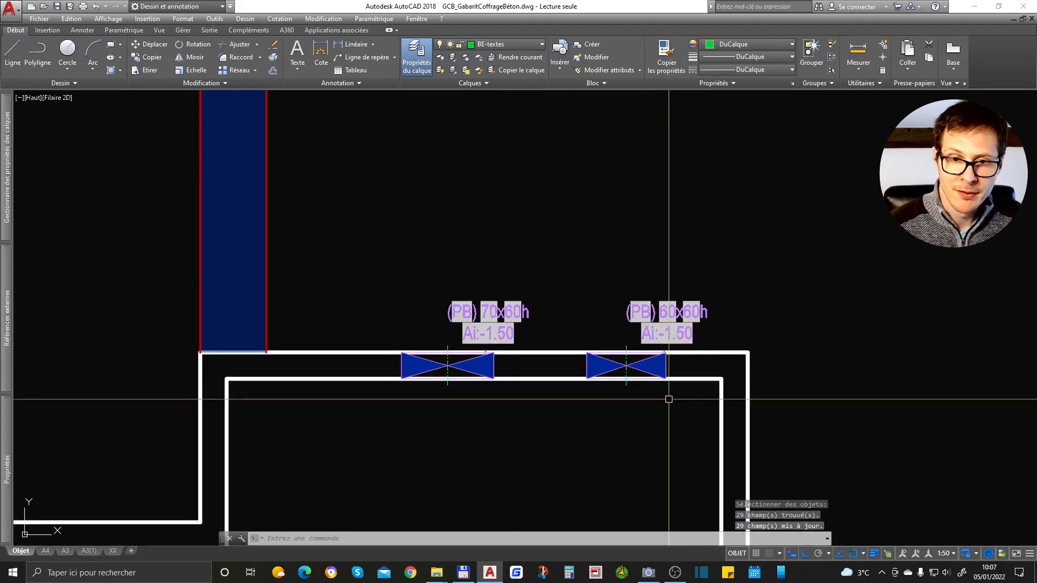
scroll(669, 396, down, 6)
scroll(647, 397, down, 8)
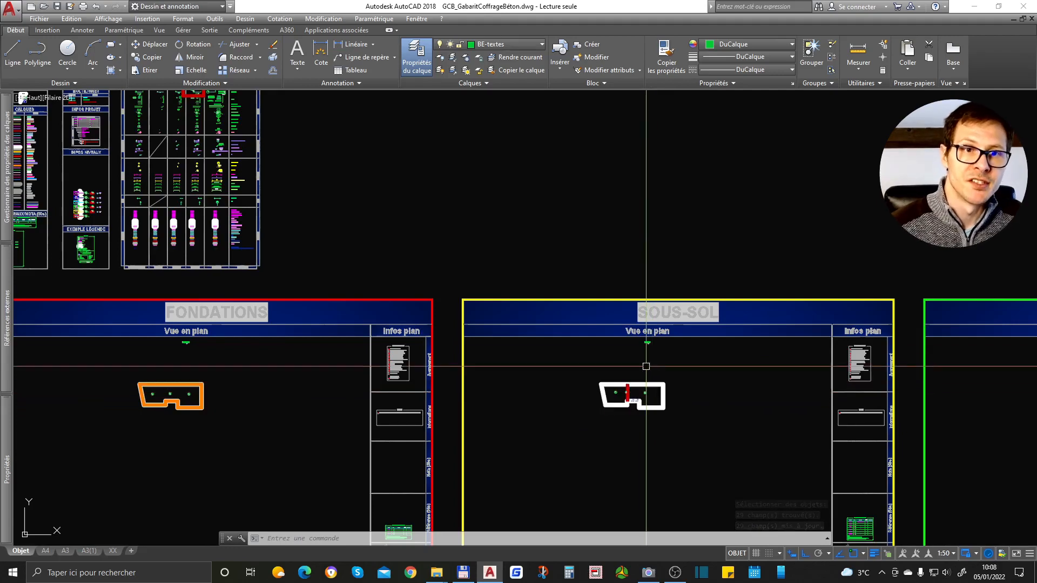
scroll(559, 267, down, 6)
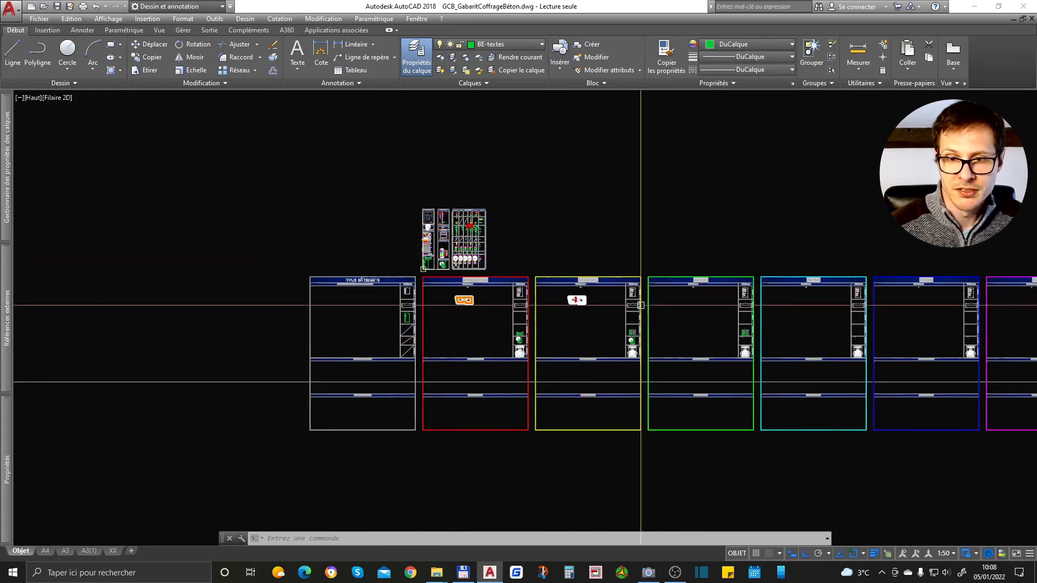
scroll(579, 287, up, 6)
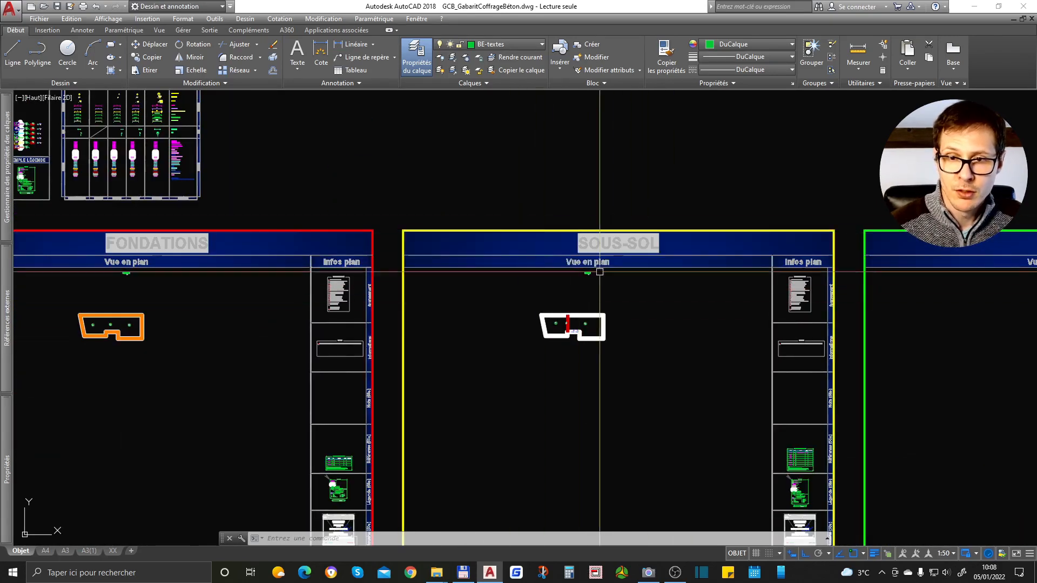
scroll(648, 259, down, 4)
scroll(384, 190, up, 12)
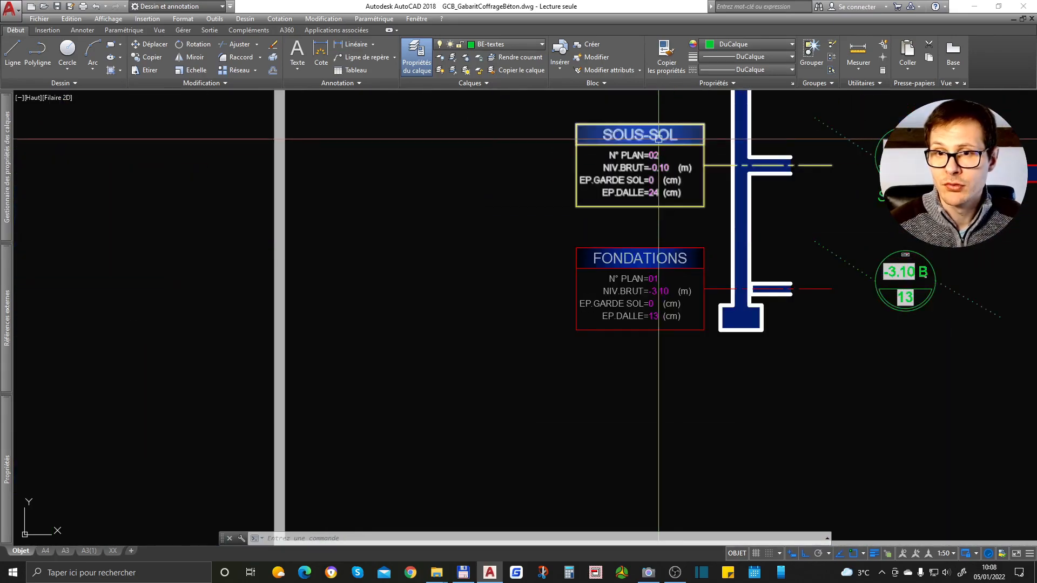
scroll(600, 324, down, 10)
middle_drag(774, 338, 324, 321)
scroll(324, 321, down, 2)
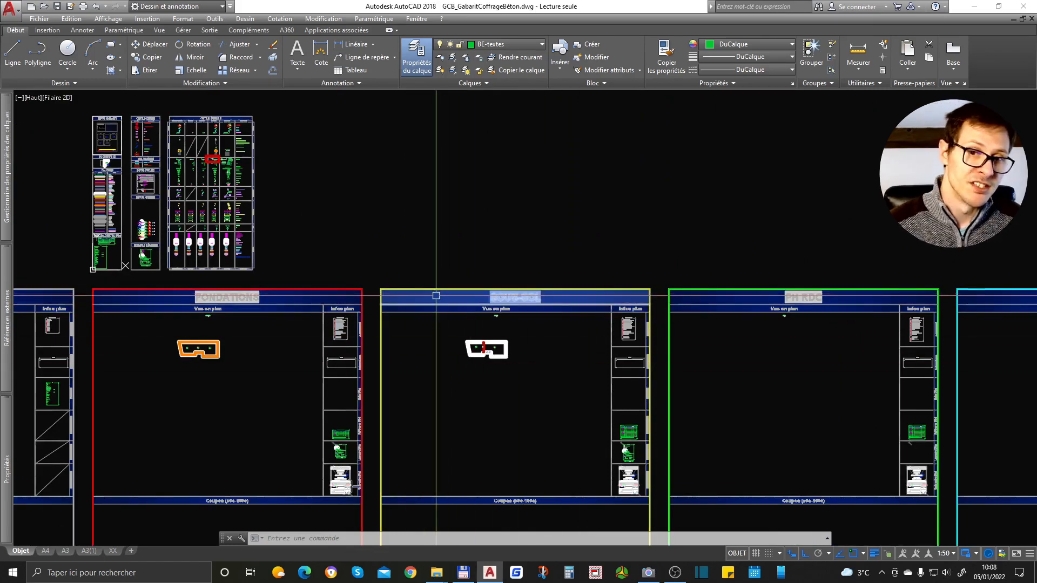
scroll(580, 313, down, 2)
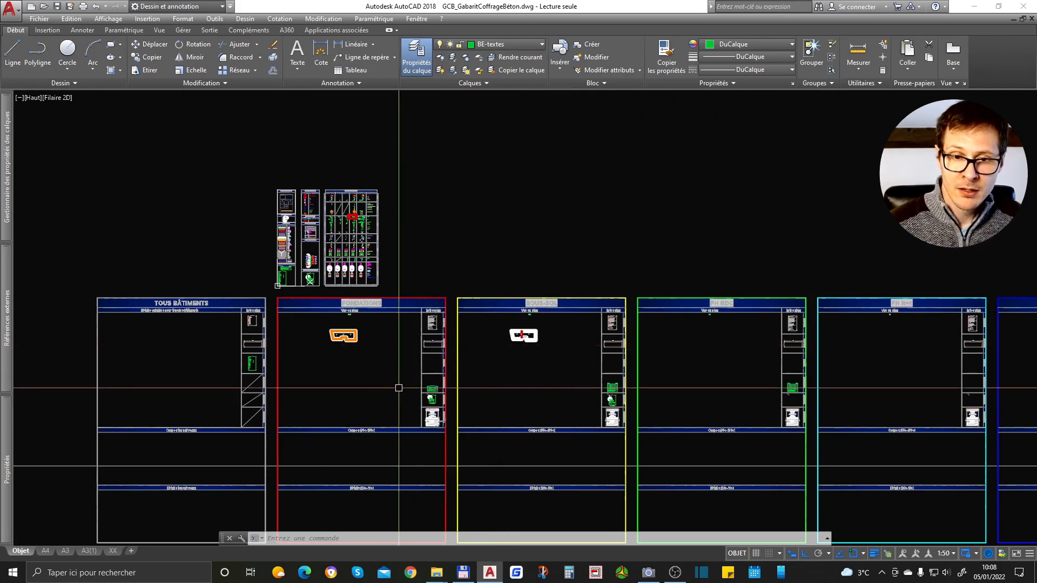
Examine the layout of the building level frames, including their Vue en plan, Coupes and Détails zones.
scroll(398, 388, up, 3)
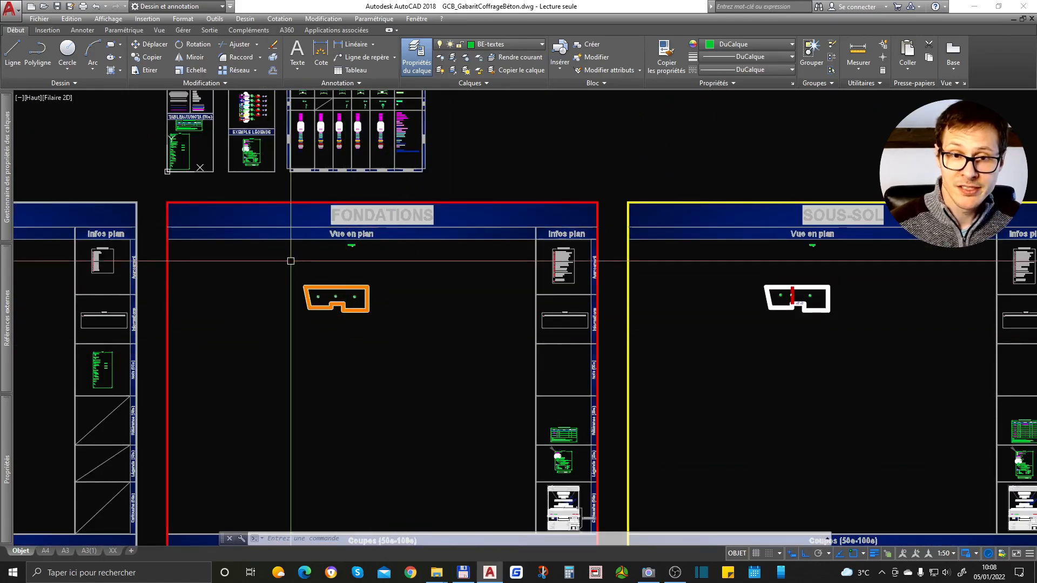
scroll(369, 224, down, 2)
middle_drag(368, 414, 369, 264)
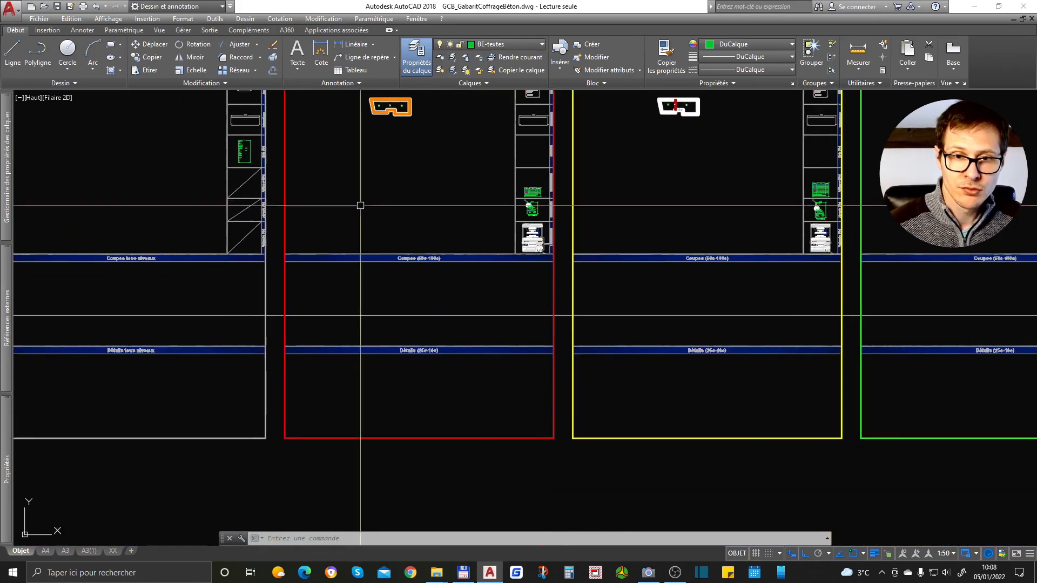
scroll(373, 278, up, 2)
scroll(424, 255, down, 2)
scroll(410, 351, up, 4)
middle_drag(460, 376, 463, 349)
scroll(470, 363, down, 4)
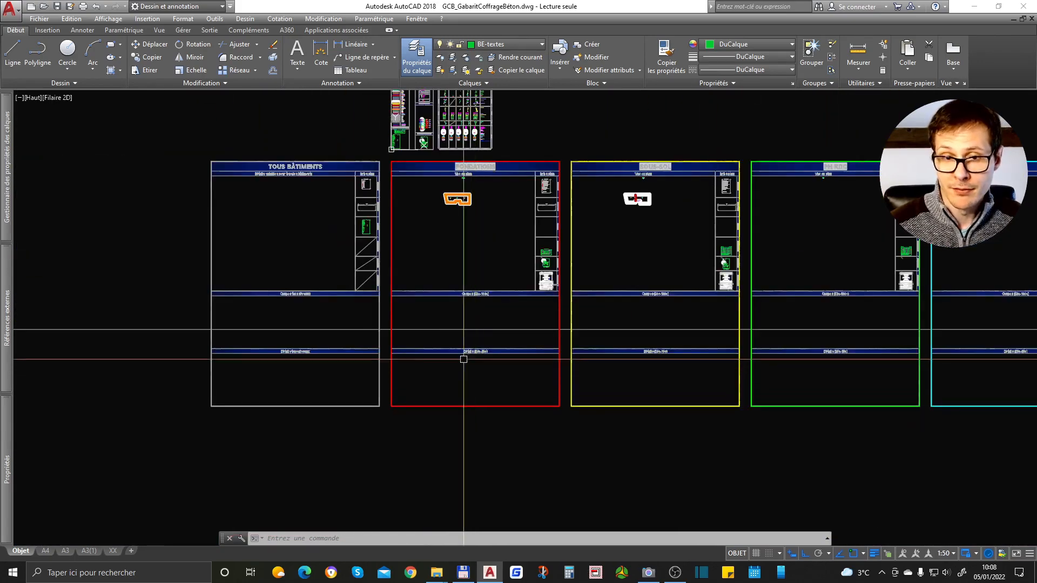
click(486, 402)
scroll(327, 299, down, 2)
key(Escape)
scroll(378, 167, up, 6)
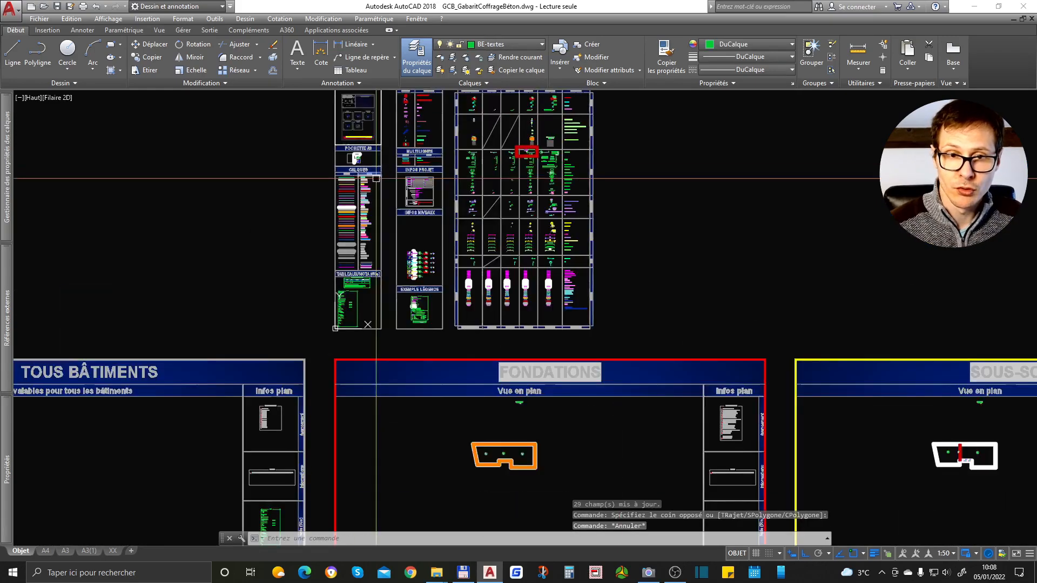
Compare the level blocks in the INFOS NIVEAUX area with the titles of the matching level frames, such as FONDATIONS, SOUS-SOL and PH RDC.
scroll(419, 286, up, 8)
middle_drag(307, 156, 365, 290)
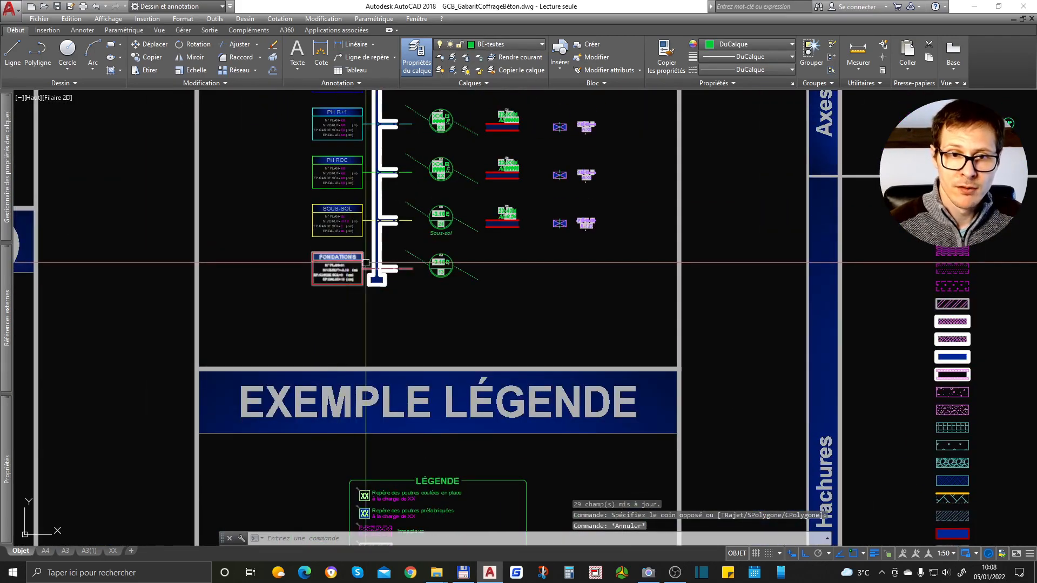
scroll(373, 238, down, 10)
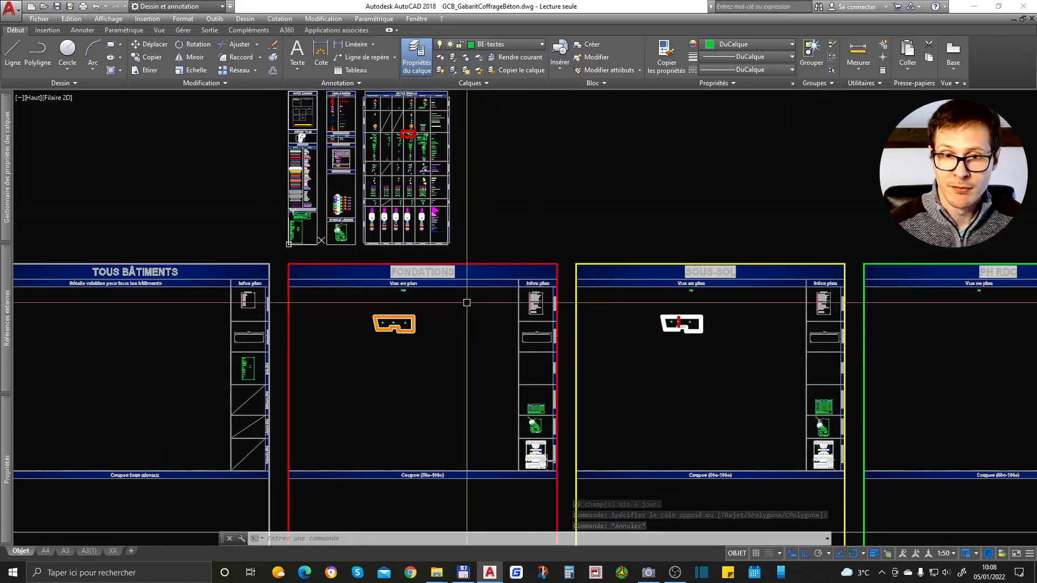
scroll(415, 262, down, 4)
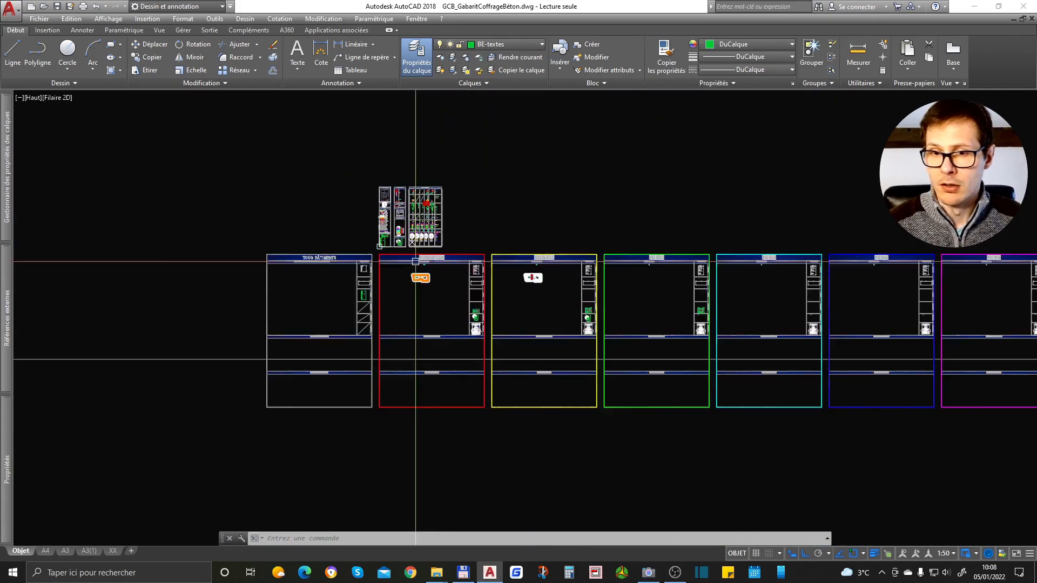
scroll(415, 261, down, 2)
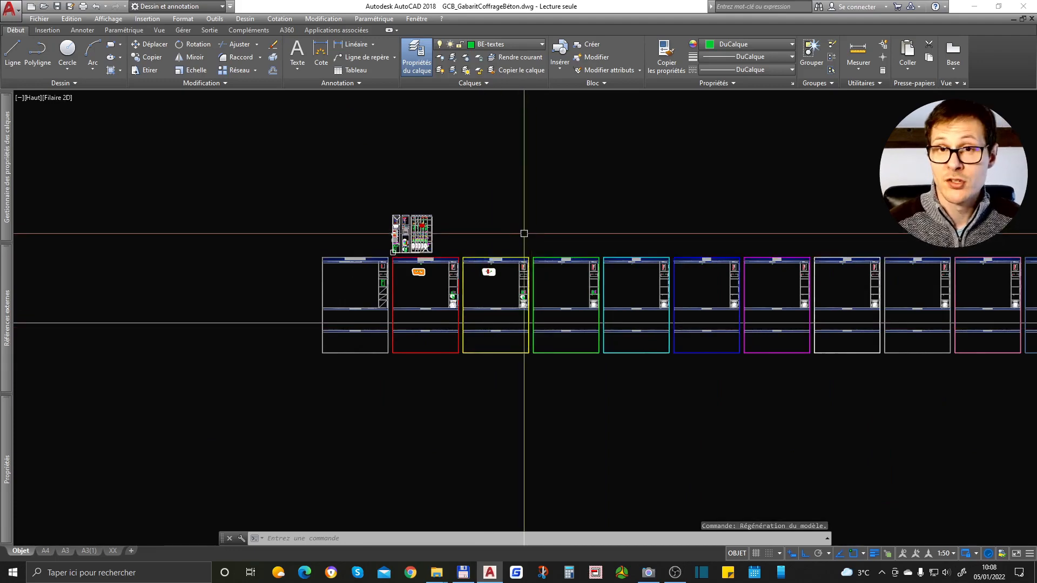
scroll(487, 233, up, 2)
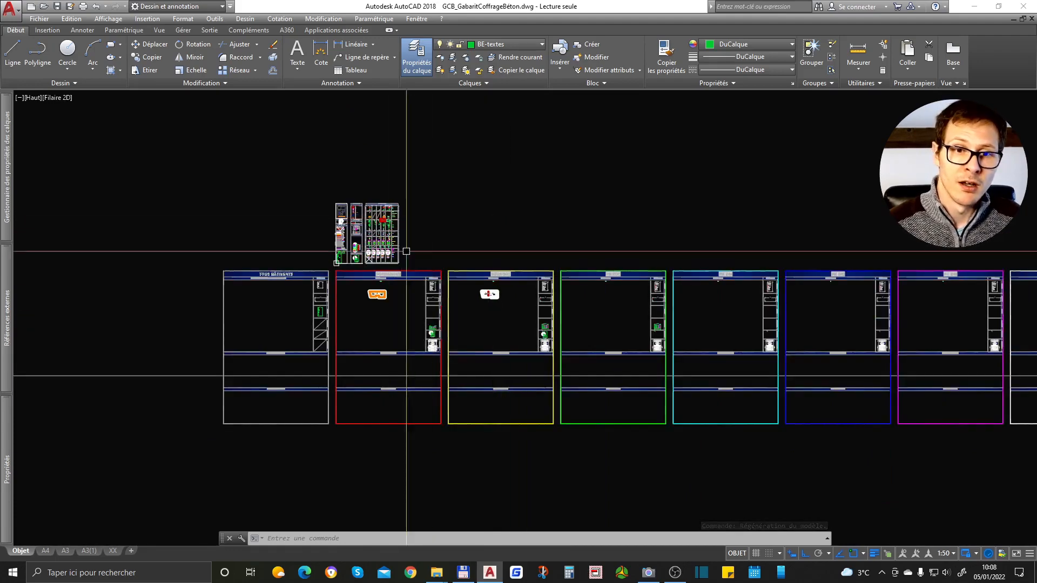
scroll(501, 281, up, 5)
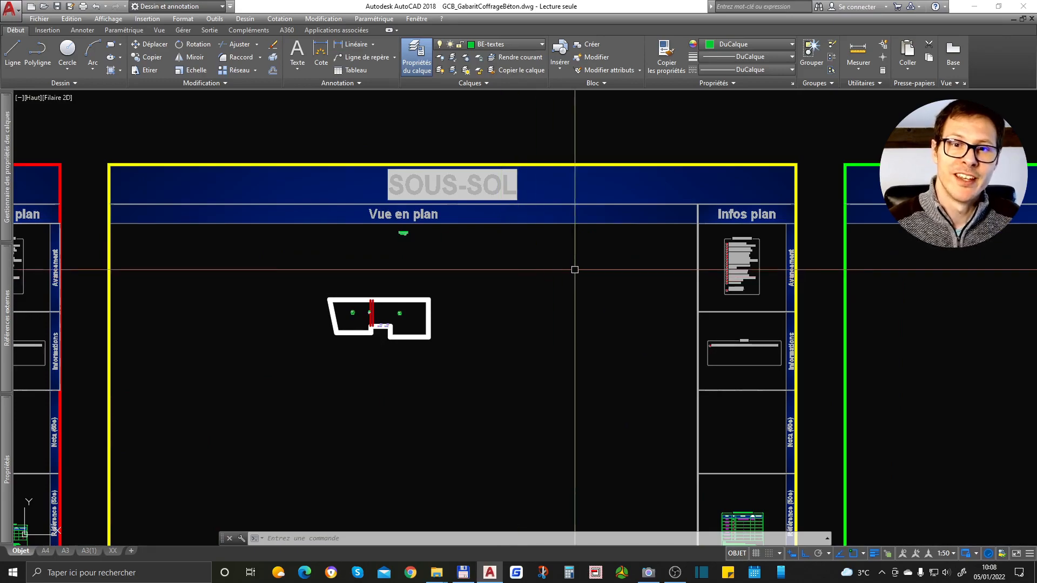
scroll(574, 269, down, 3)
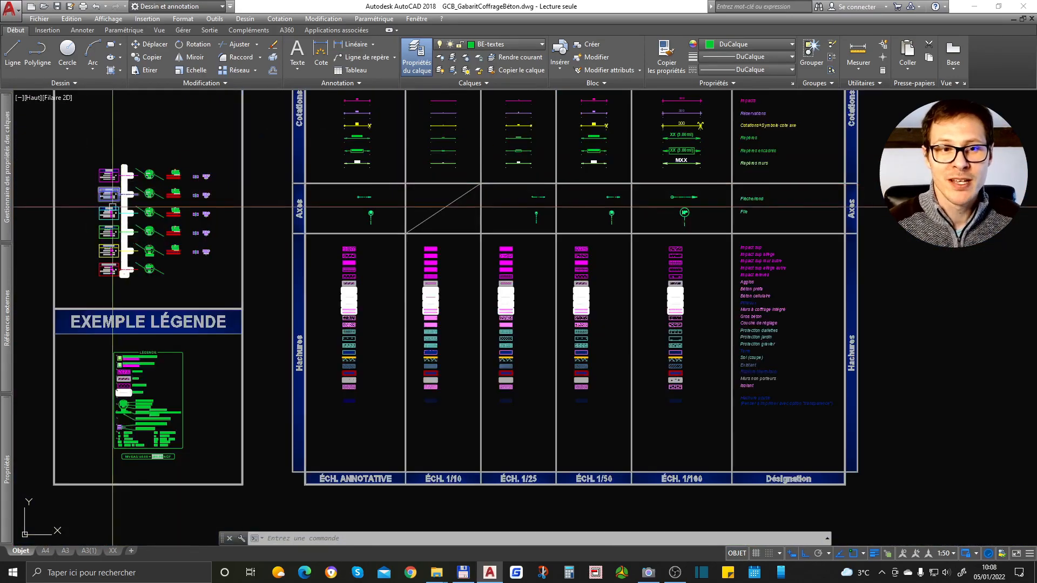
scroll(102, 236, up, 3)
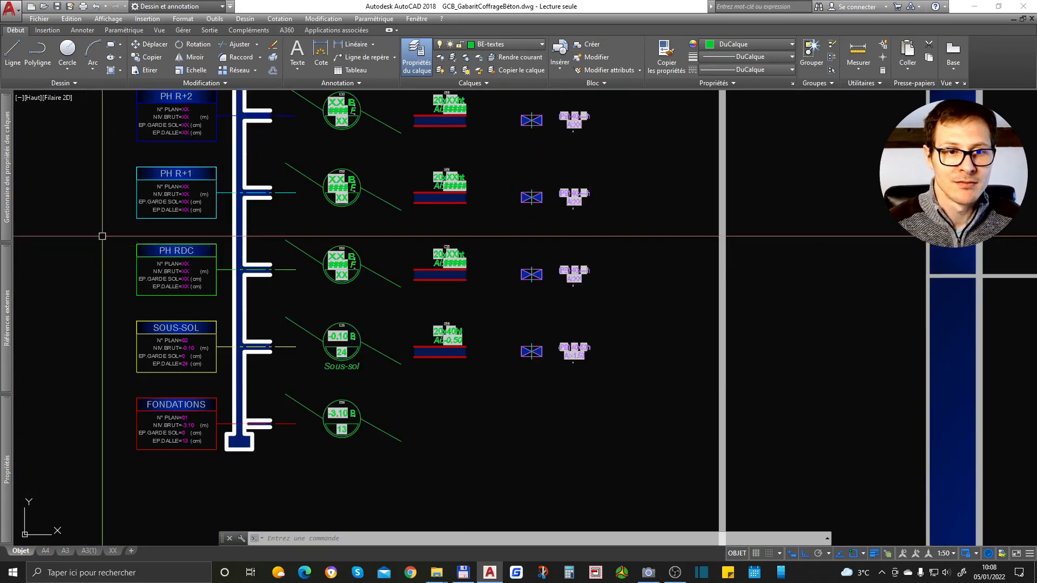
scroll(192, 258, up, 3)
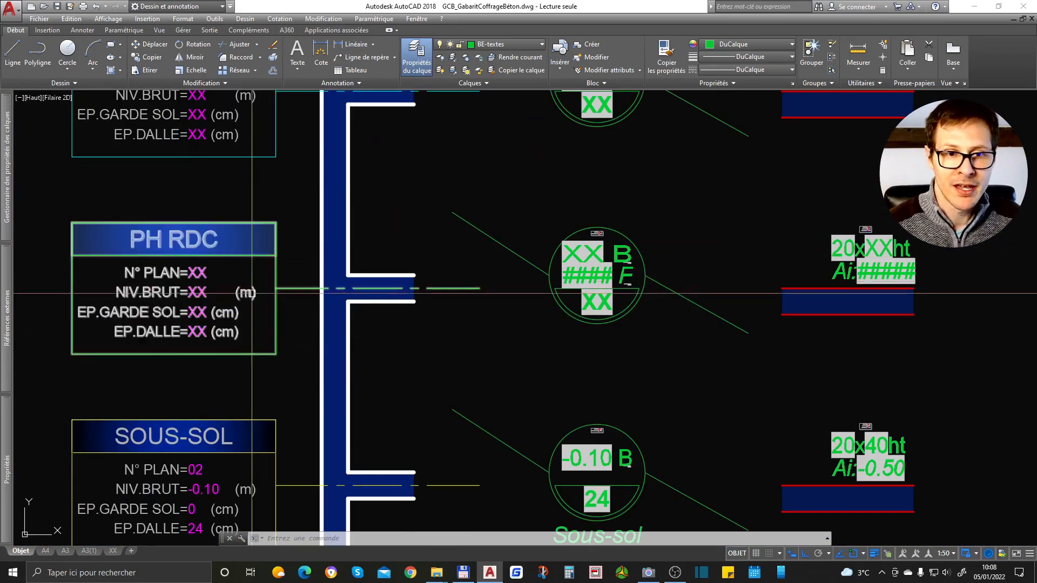
scroll(95, 274, down, 8)
scroll(301, 325, down, 5)
scroll(470, 317, up, 6)
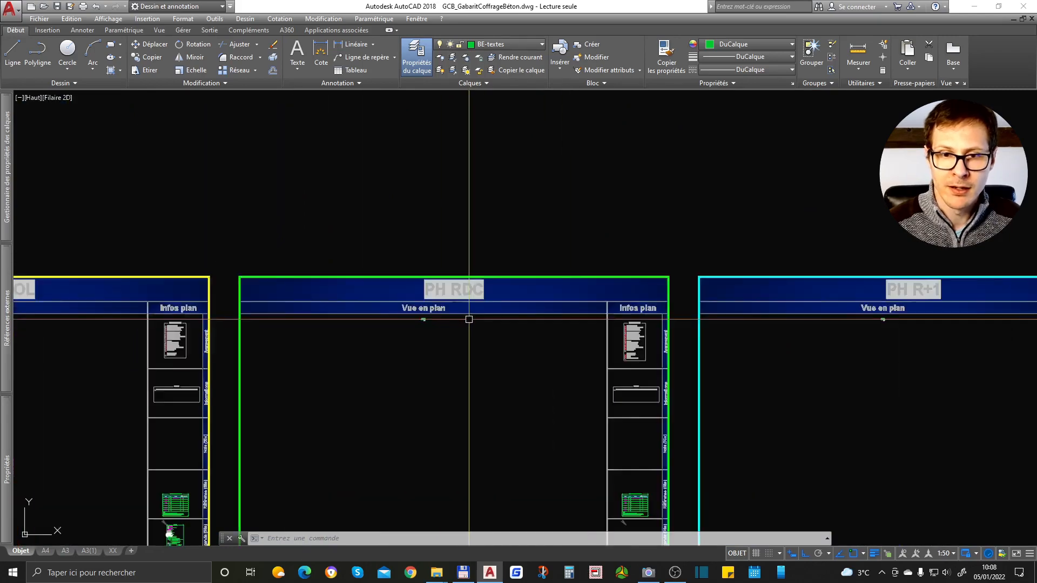
scroll(380, 285, down, 4)
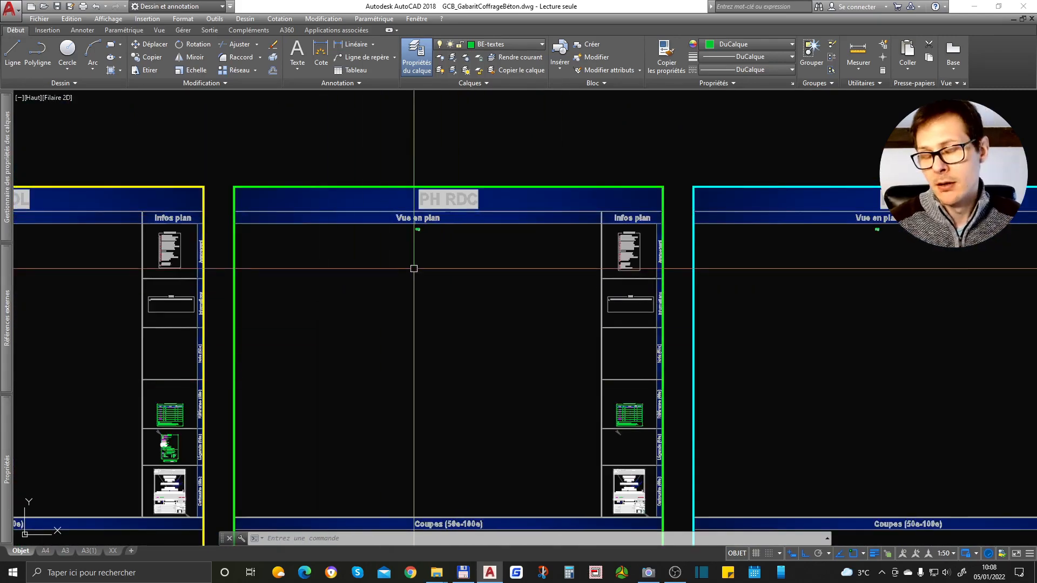
Delete all the unused level frames beyond the magenta PH R+3 frame.
scroll(567, 270, down, 5)
scroll(546, 274, up, 5)
scroll(546, 273, down, 7)
scroll(465, 247, up, 5)
scroll(574, 278, down, 5)
scroll(536, 255, up, 5)
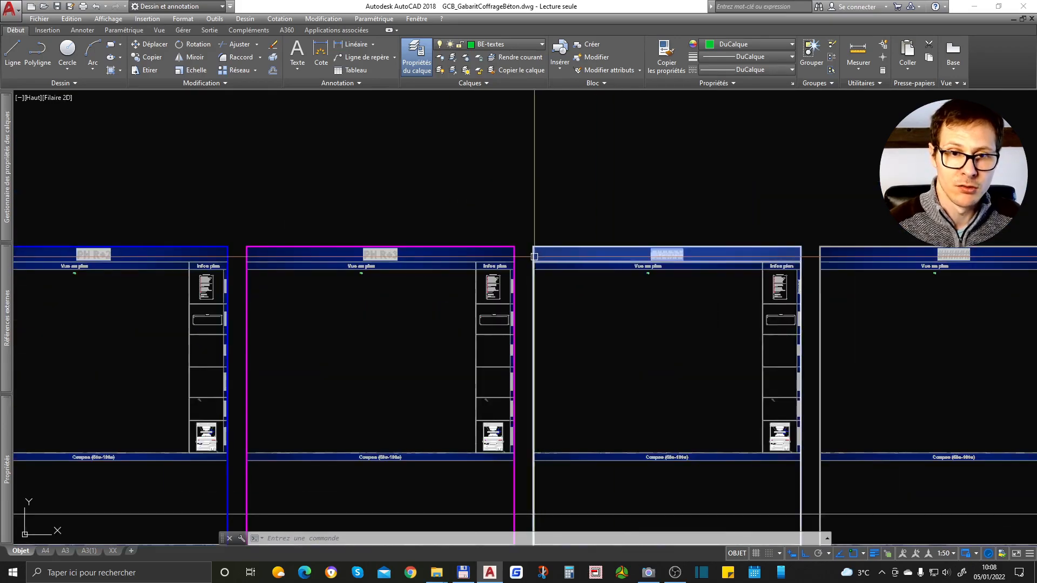
scroll(653, 238, up, 5)
scroll(419, 289, down, 5)
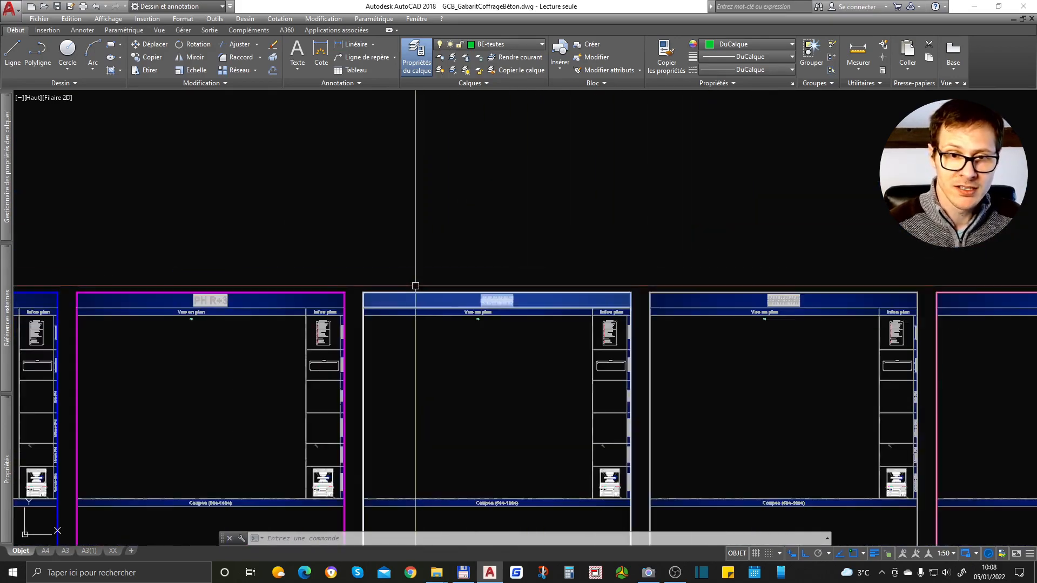
scroll(357, 239, down, 5)
click(359, 238)
click(926, 359)
key(Delete)
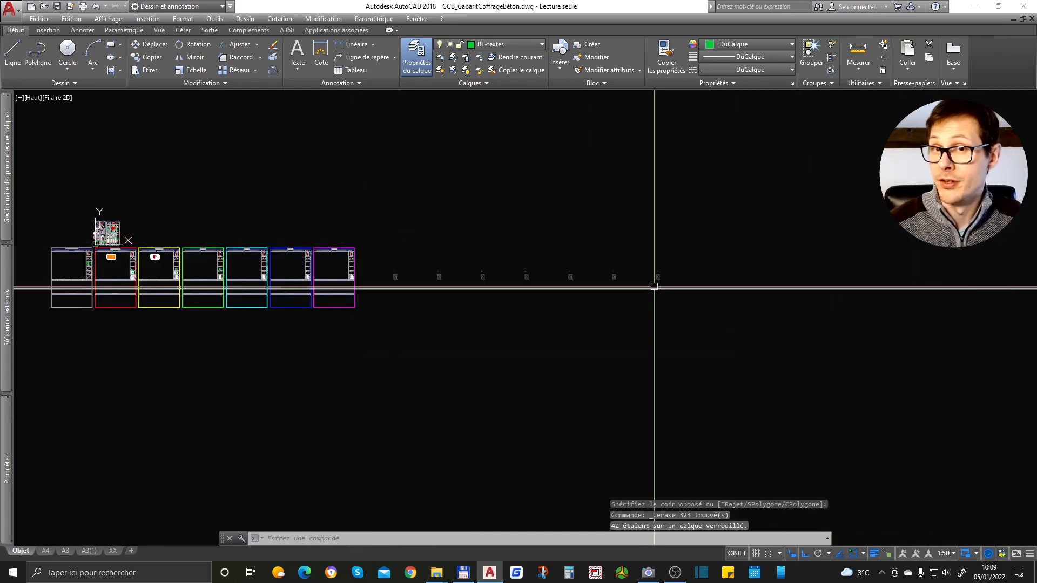
Check the remaining level frames up to PH R+3 against the level blocks in the INFOS NIVEAUX area.
scroll(598, 257, up, 5)
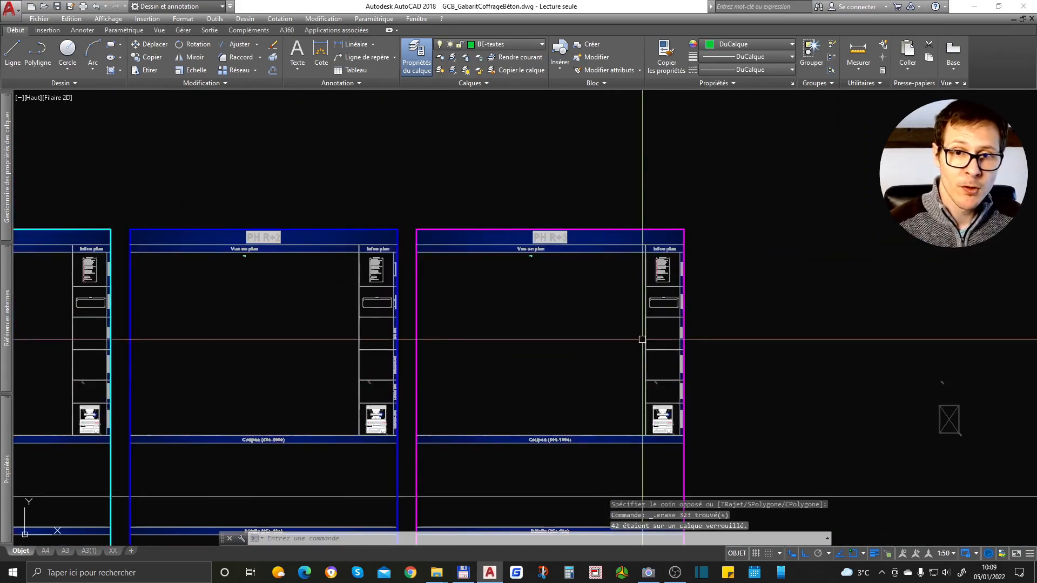
scroll(627, 299, down, 8)
scroll(521, 280, up, 6)
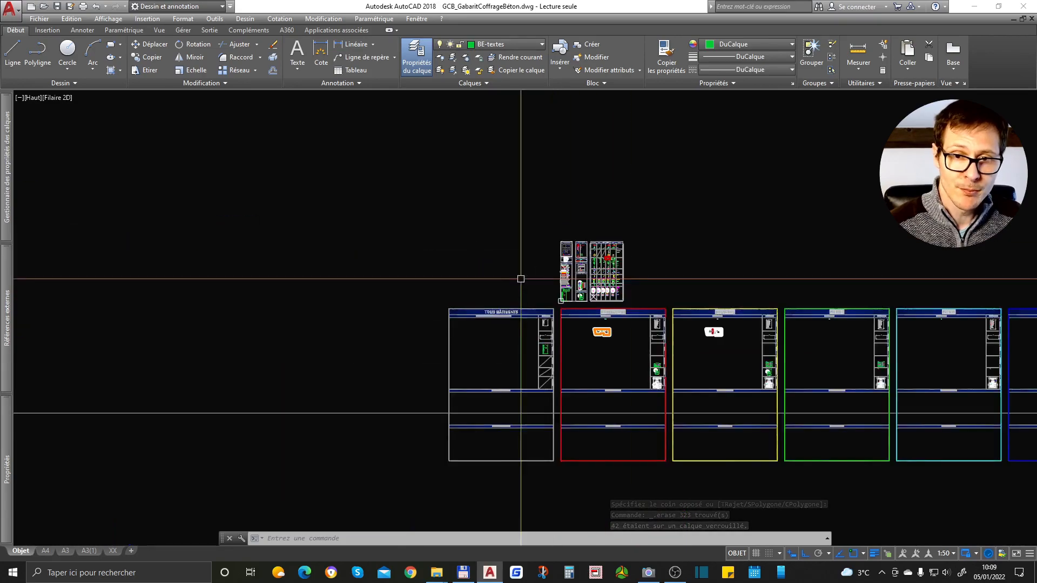
scroll(664, 404, up, 6)
scroll(600, 332, down, 5)
scroll(295, 248, up, 3)
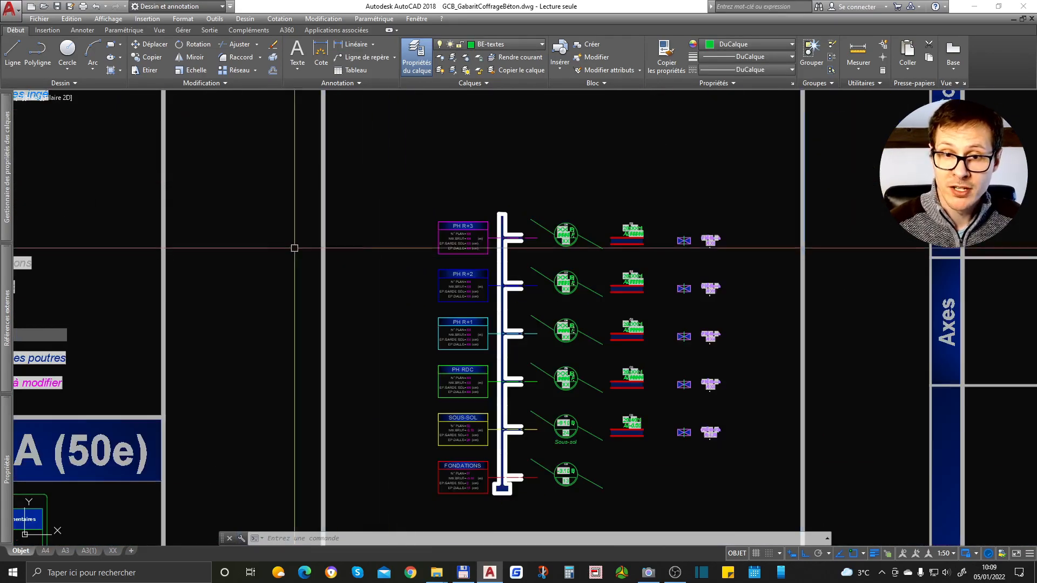
scroll(593, 296, down, 5)
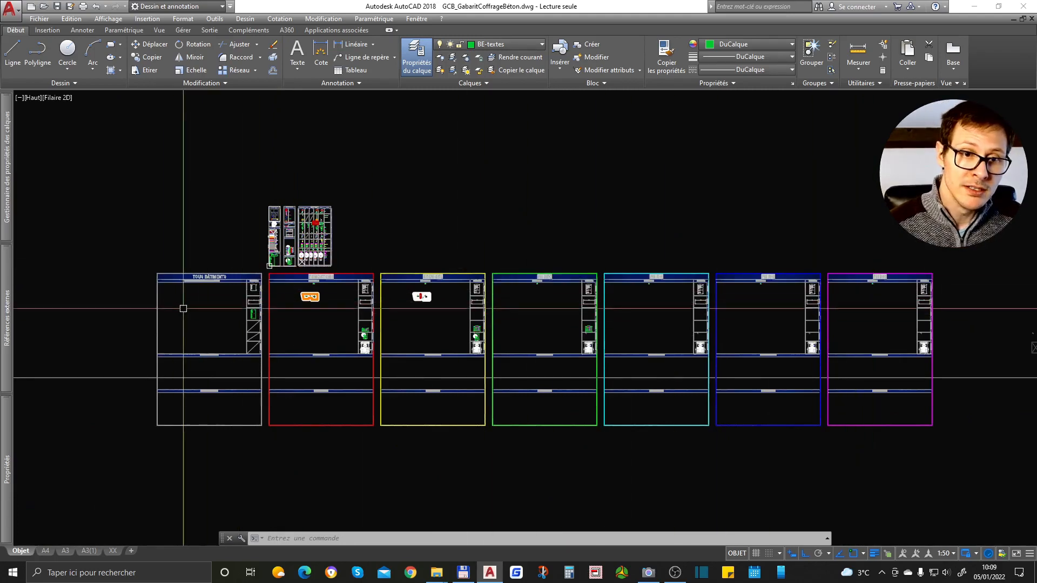
Examine the TOUS BÂTIMENTS frame's general details, Coupes tous niveaux and Détails tous niveaux zones alongside the FONDATIONS frame.
scroll(183, 306, up, 5)
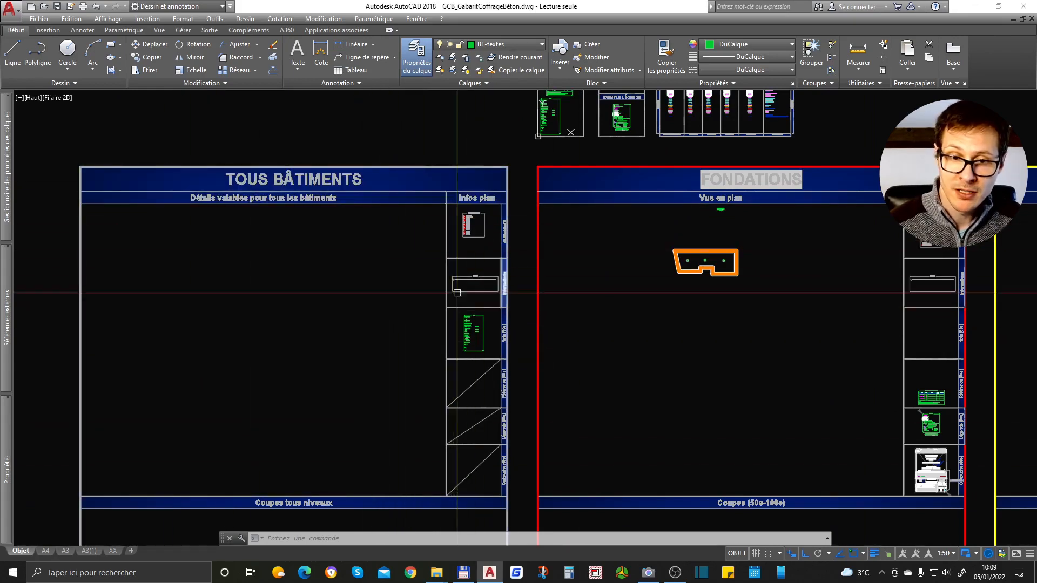
middle_drag(427, 435, 465, 227)
scroll(465, 227, down, 1)
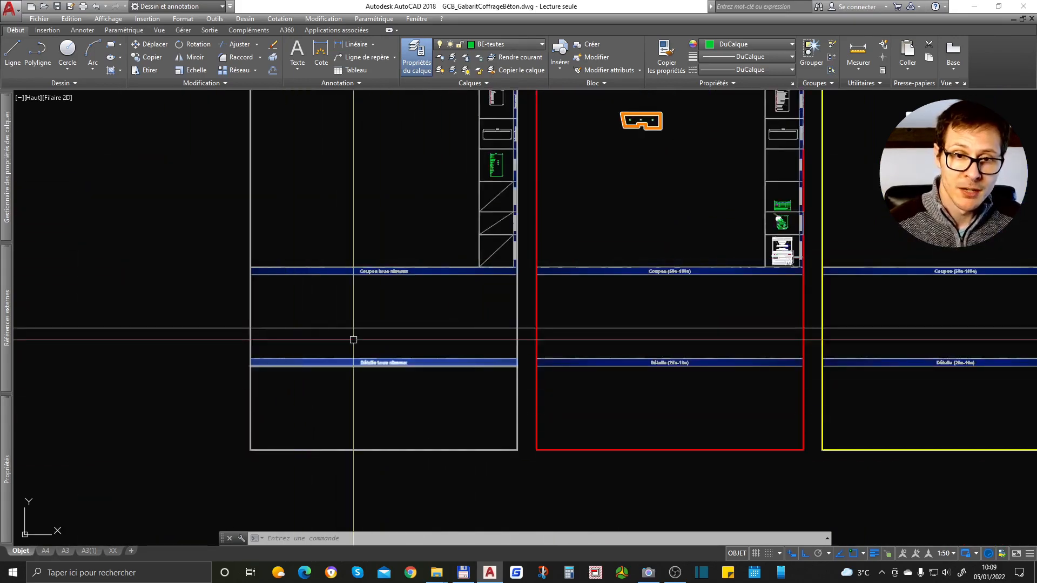
scroll(371, 317, up, 2)
scroll(507, 287, down, 3)
scroll(613, 262, up, 4)
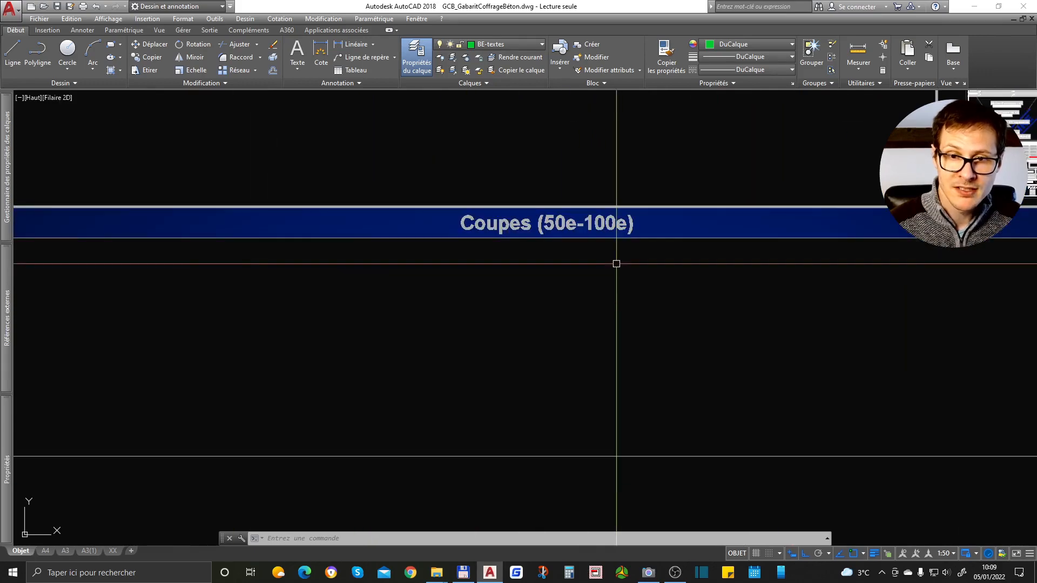
scroll(480, 310, down, 5)
scroll(448, 183, up, 5)
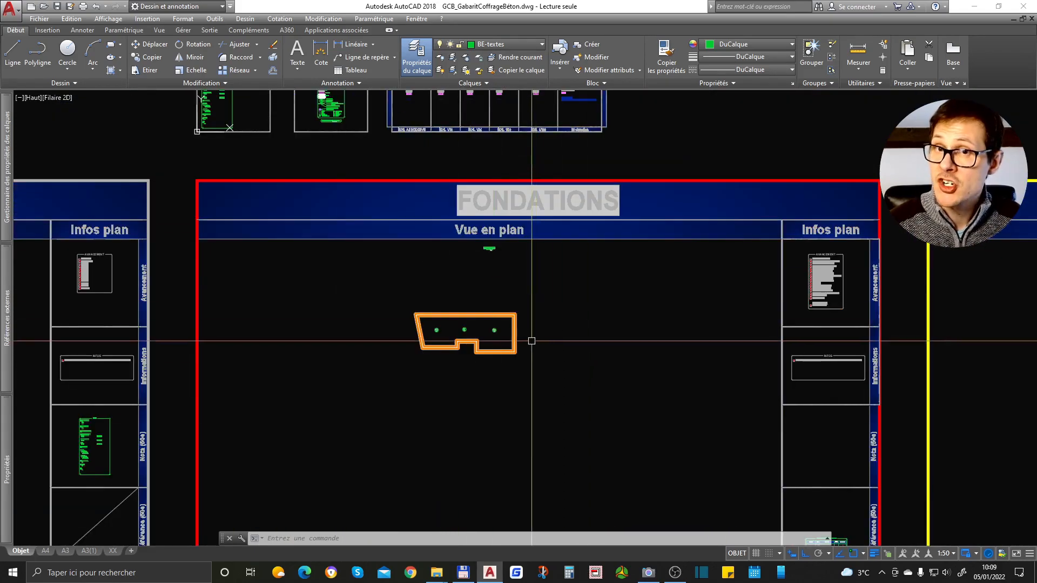
scroll(552, 325, up, 2)
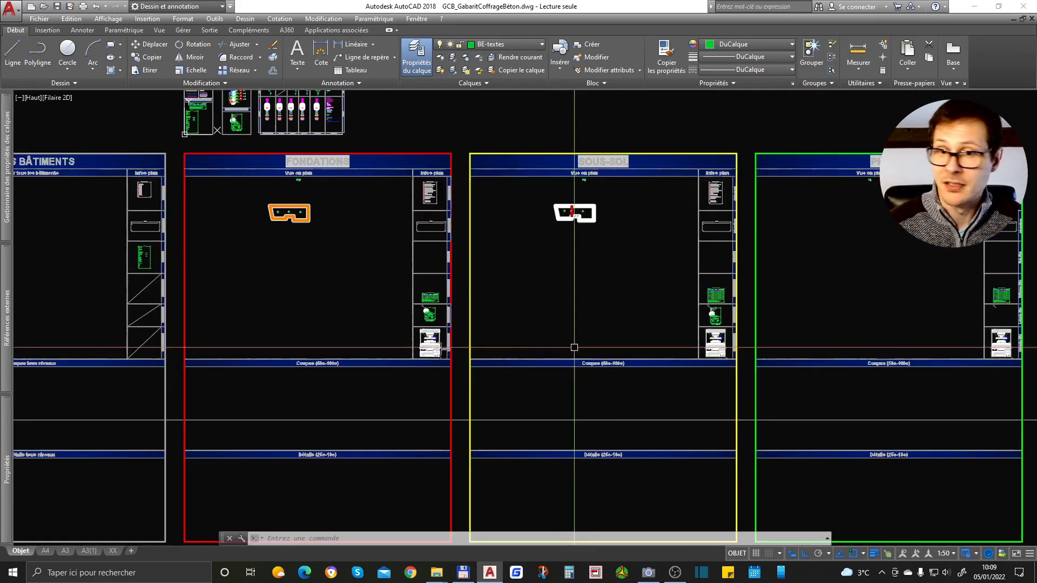
middle_drag(40, 412, 662, 344)
scroll(662, 345, down, 2)
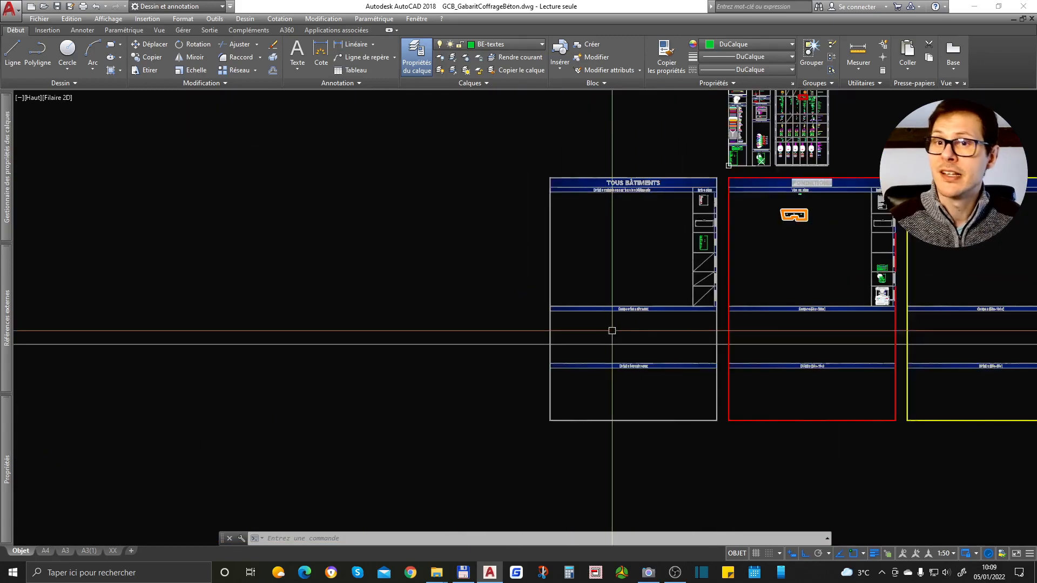
scroll(634, 328, up, 3)
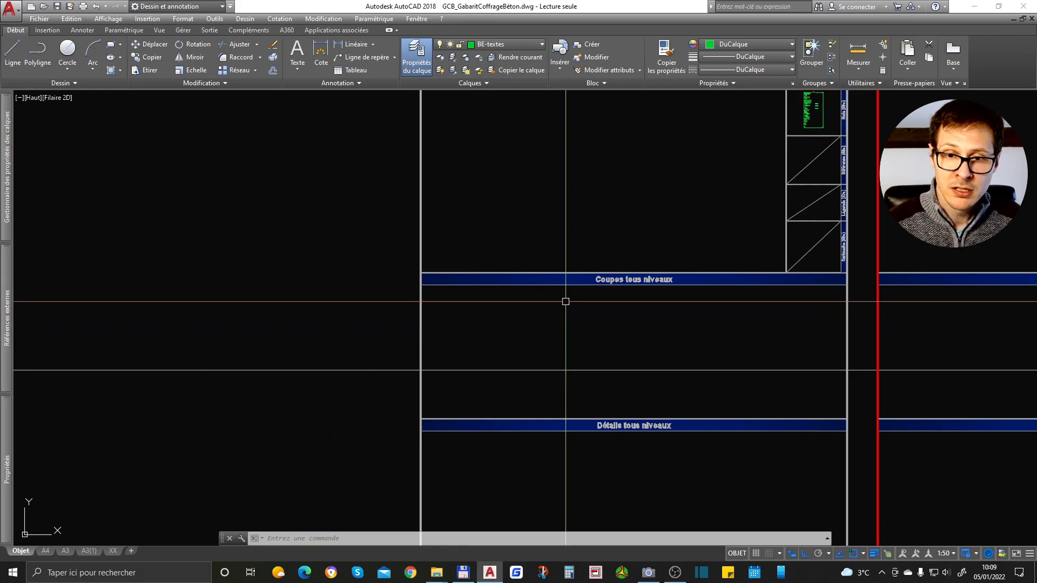
scroll(514, 354, down, 4)
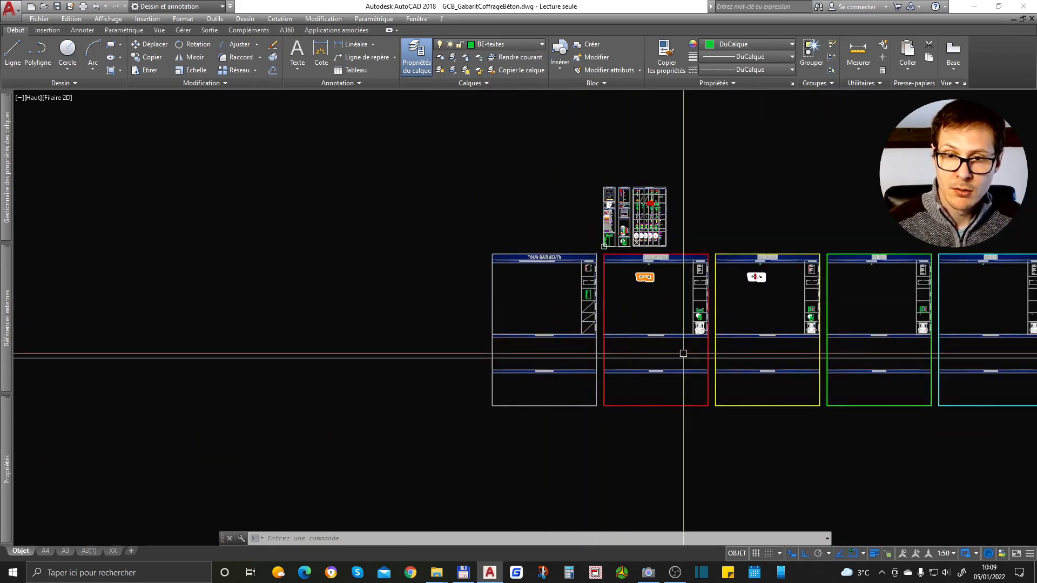
Inspect the horizontal construction line that runs through the Coupes zones of all the level frames.
scroll(669, 353, up, 3)
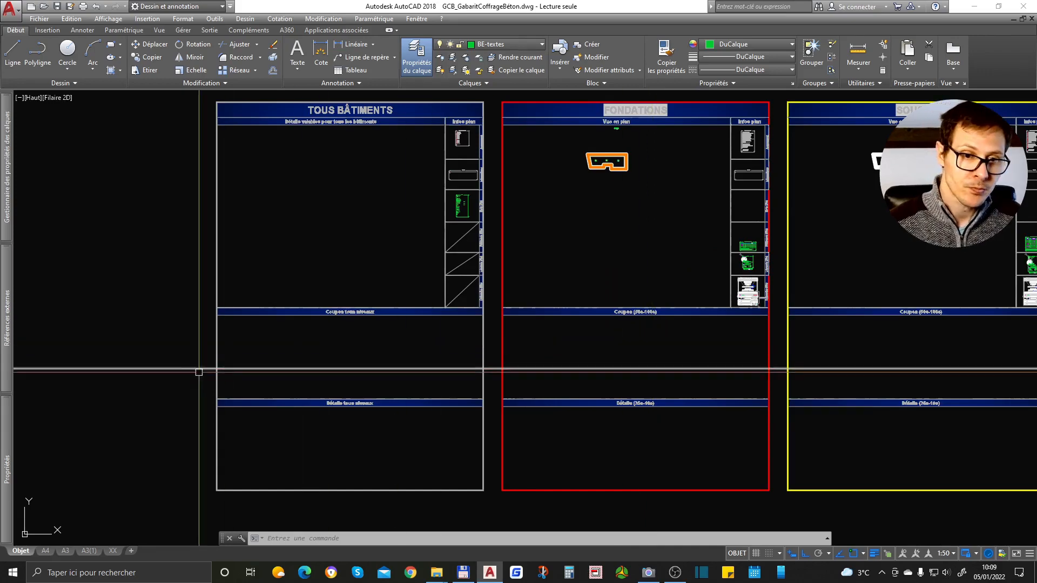
mouse_move(542, 342)
middle_down()
mouse_move(245, 343)
mouse_move(631, 301)
middle_up()
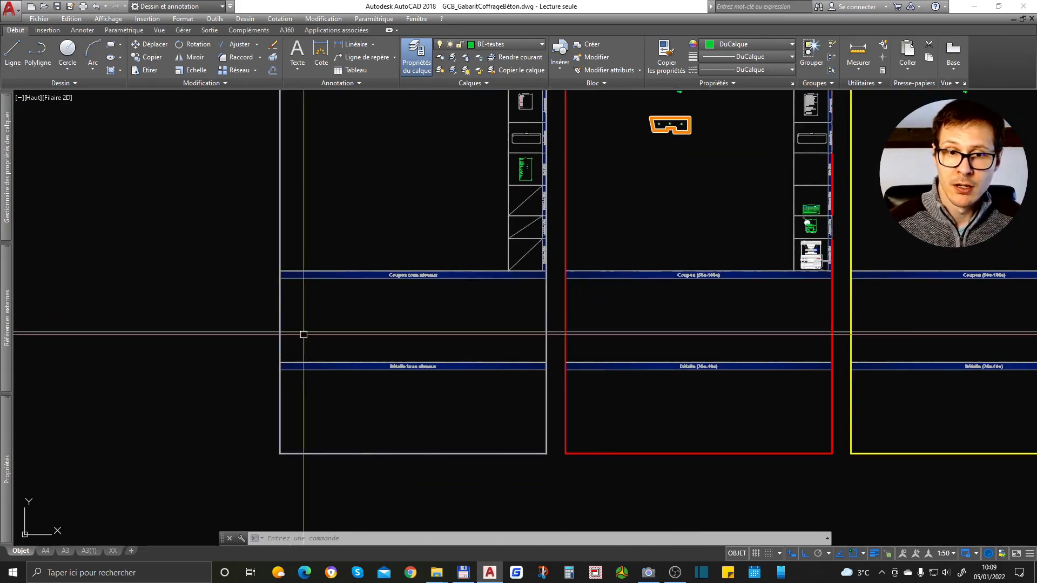
scroll(316, 288, down, 5)
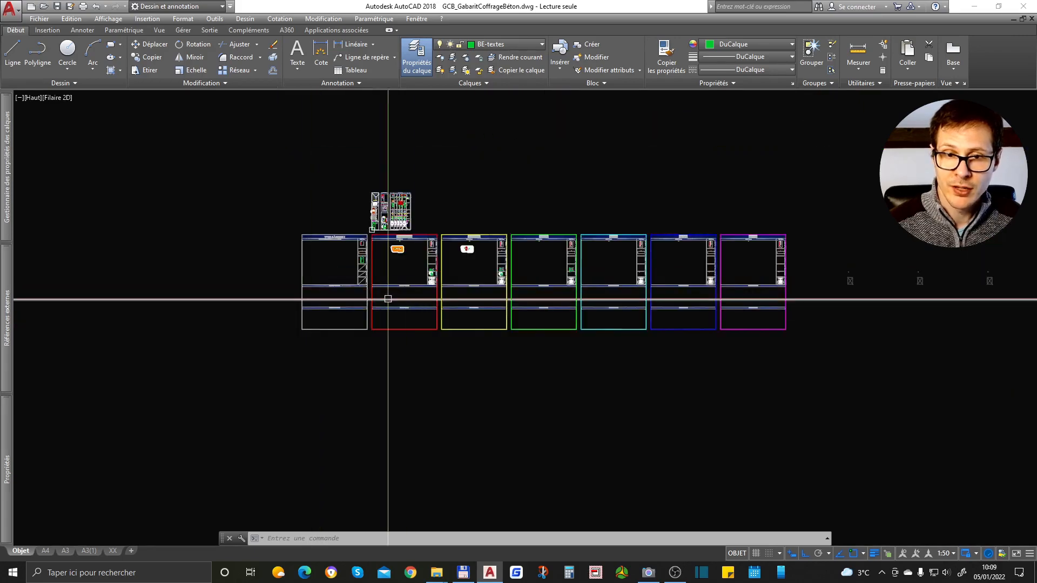
scroll(384, 297, up, 8)
scroll(487, 301, down, 2)
scroll(504, 301, down, 4)
click(308, 302)
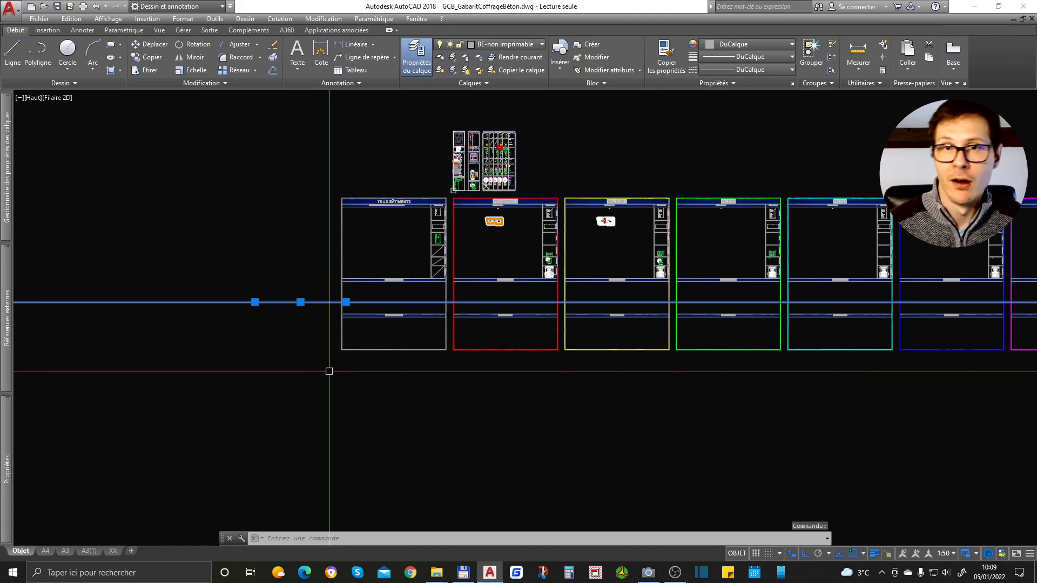
scroll(353, 288, up, 4)
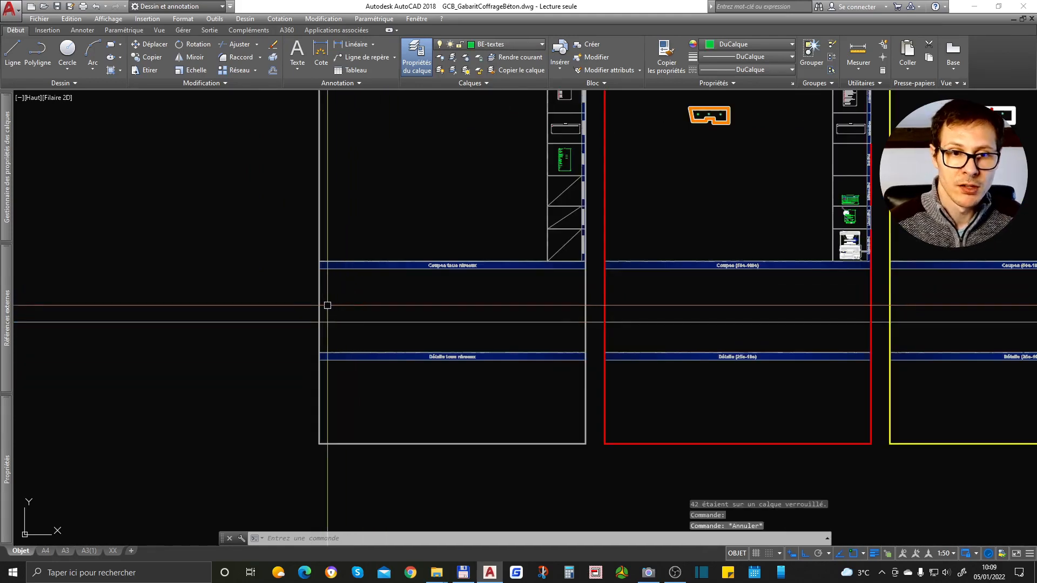
Copy the horizontal construction line crossing the Coupes zones 200 units upward.
scroll(305, 312, up, 6)
text(c)
key(Return)
click(327, 323)
text(200)
key(Return)
key(Return)
Copy the upper construction line another 200 units upward.
scroll(355, 341, up, 3)
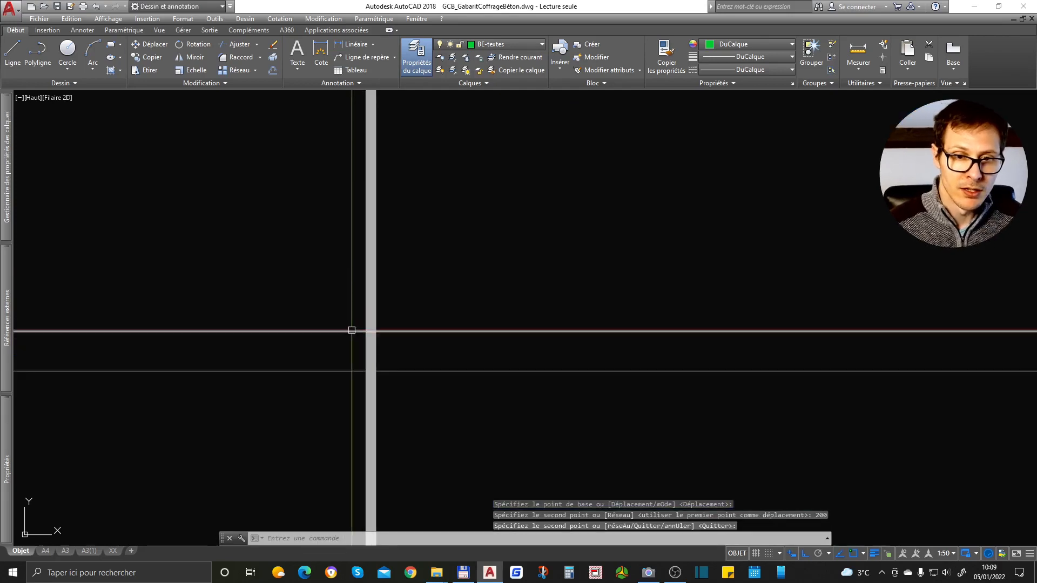
key(Return)
click(326, 287)
text(200)
key(Return)
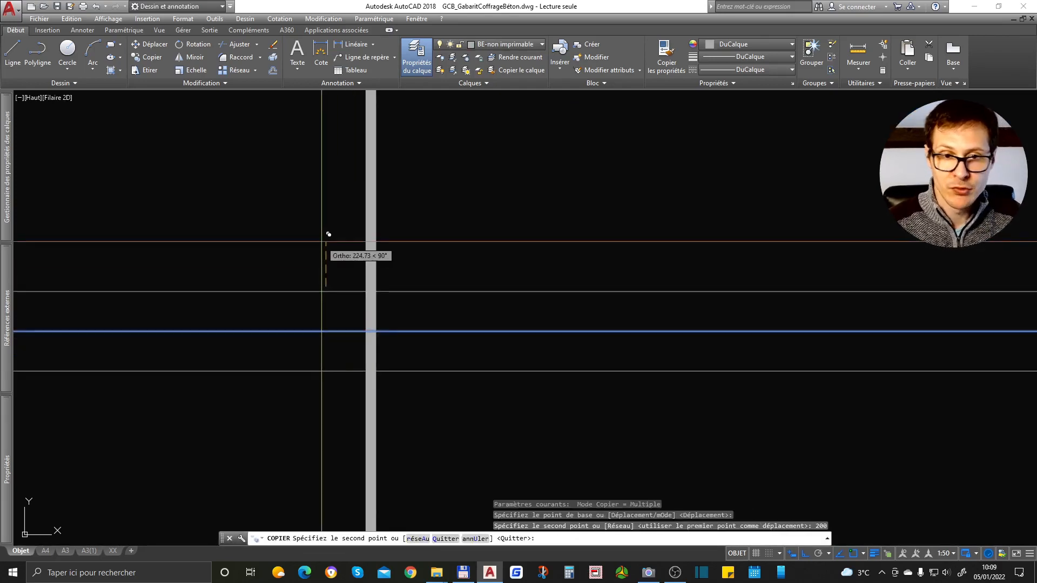
key(Return)
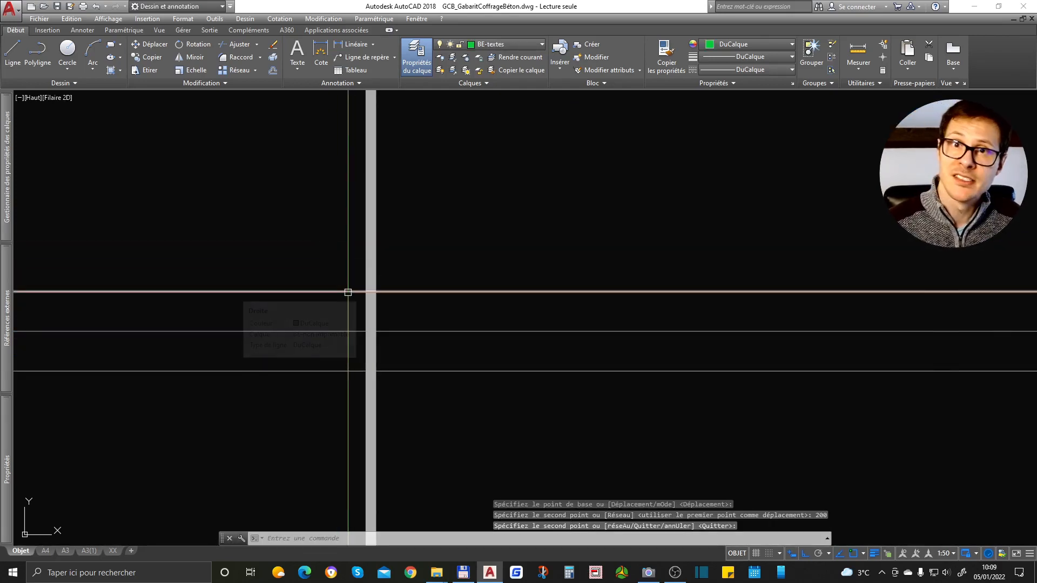
Delete the two construction line copies above the original line.
click(342, 259)
click(315, 345)
key(Delete)
Copy the original horizontal construction line 310 units downward, toward the Détails zones.
click(323, 337)
click(312, 381)
scroll(337, 348, down, 3)
text(co)
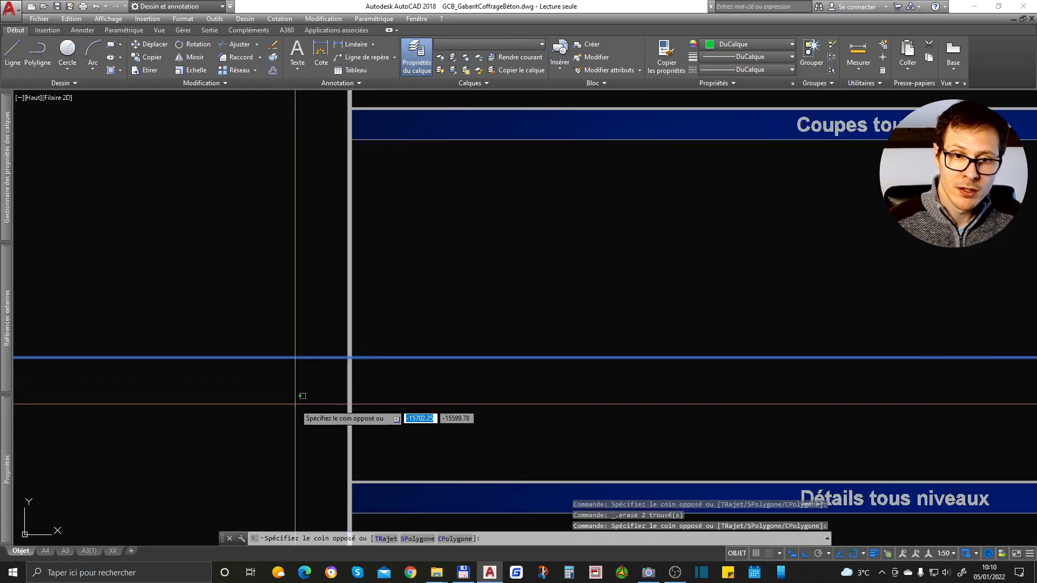
key(Return)
click(301, 415)
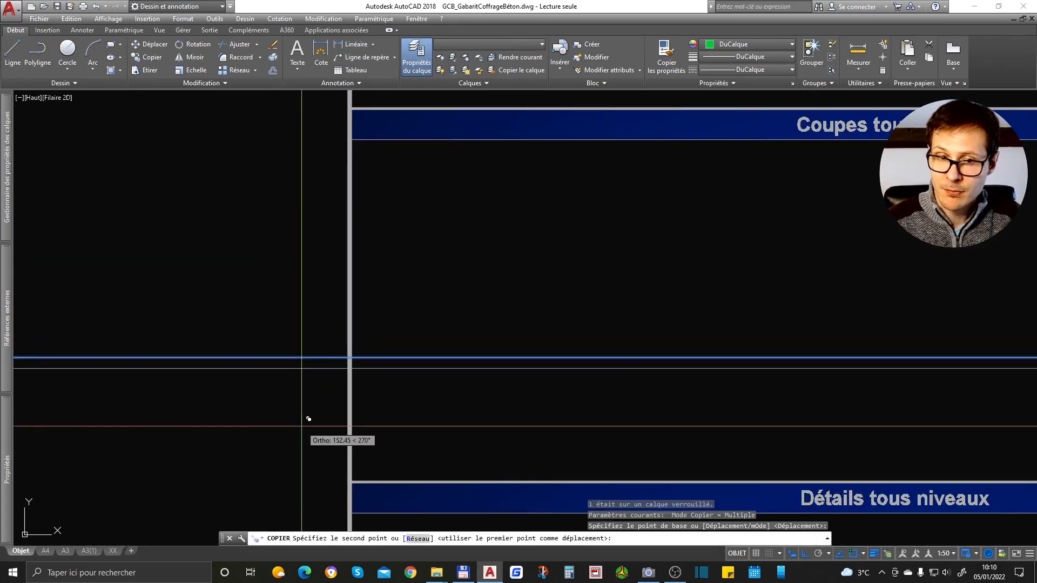
text(310)
key(Return)
scroll(324, 324, down, 3)
key(Return)
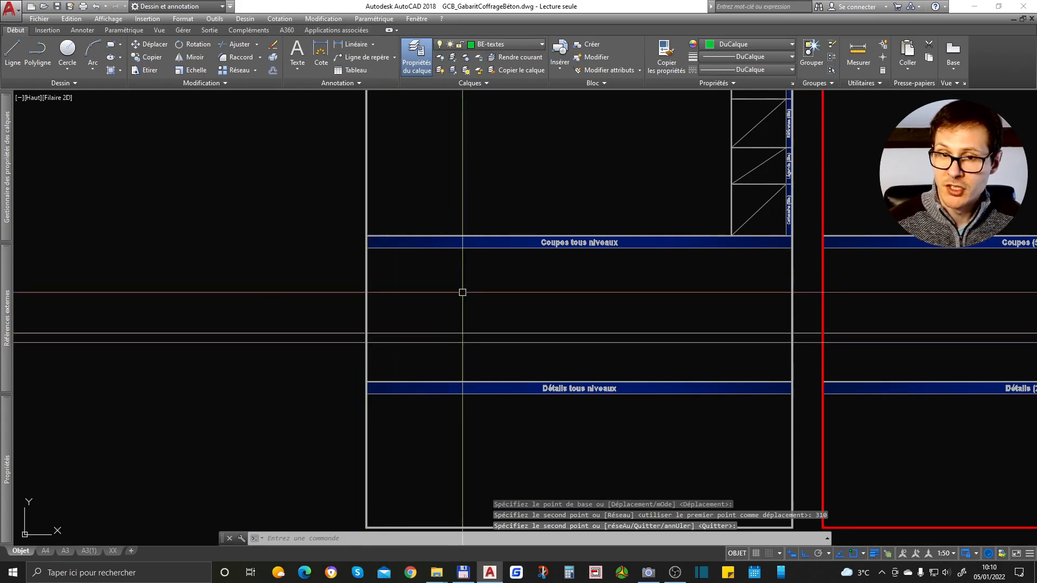
Delete the construction line copy below the original line in the Coupes zones.
scroll(292, 365, up, 4)
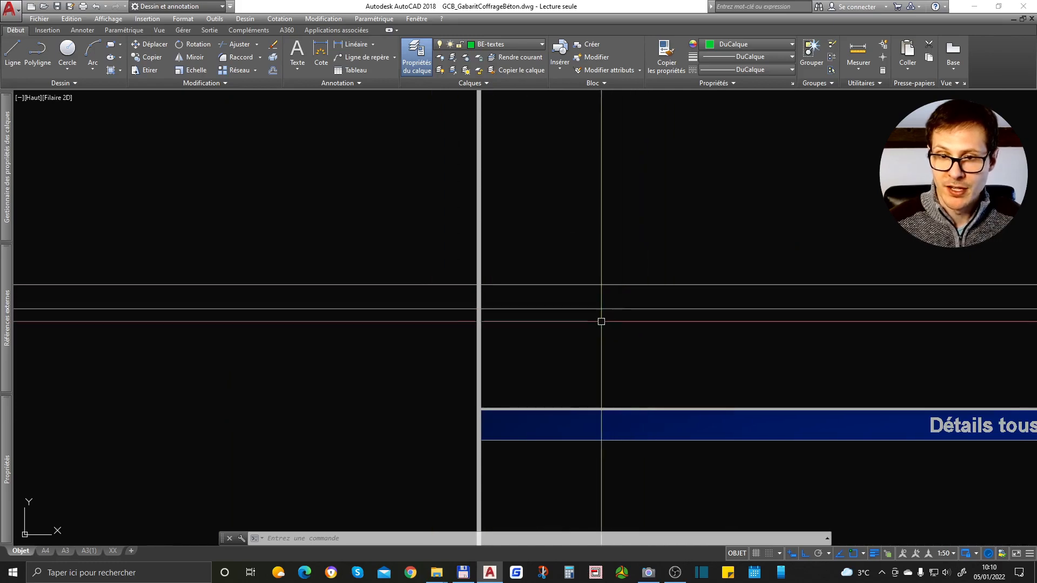
middle_drag(627, 195, 592, 313)
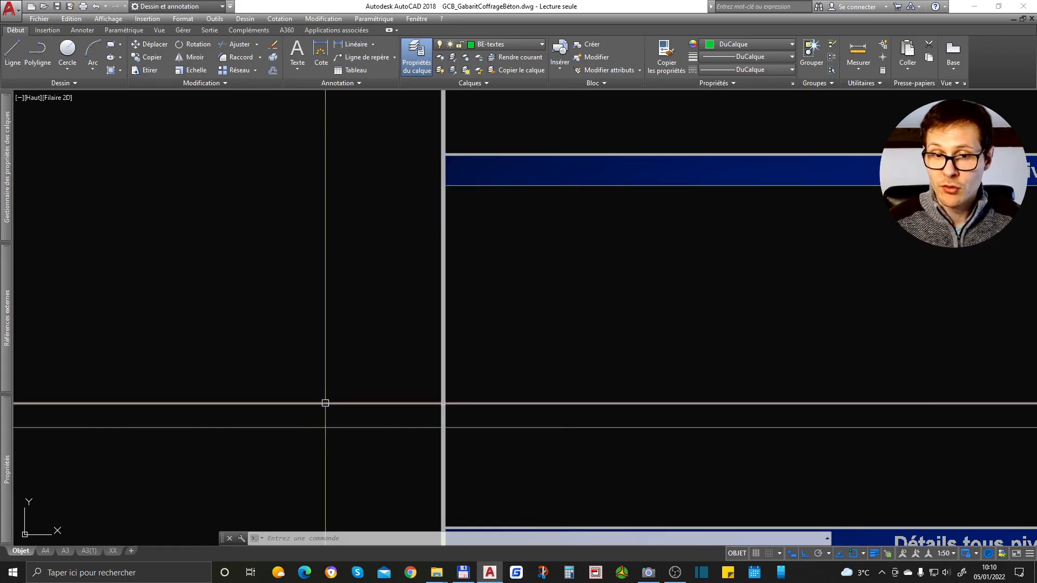
click(352, 418)
click(324, 449)
key(Delete)
Review how the construction line crosses the Coupes zones above the Détails zones in the remaining level frames.
scroll(326, 320, down, 6)
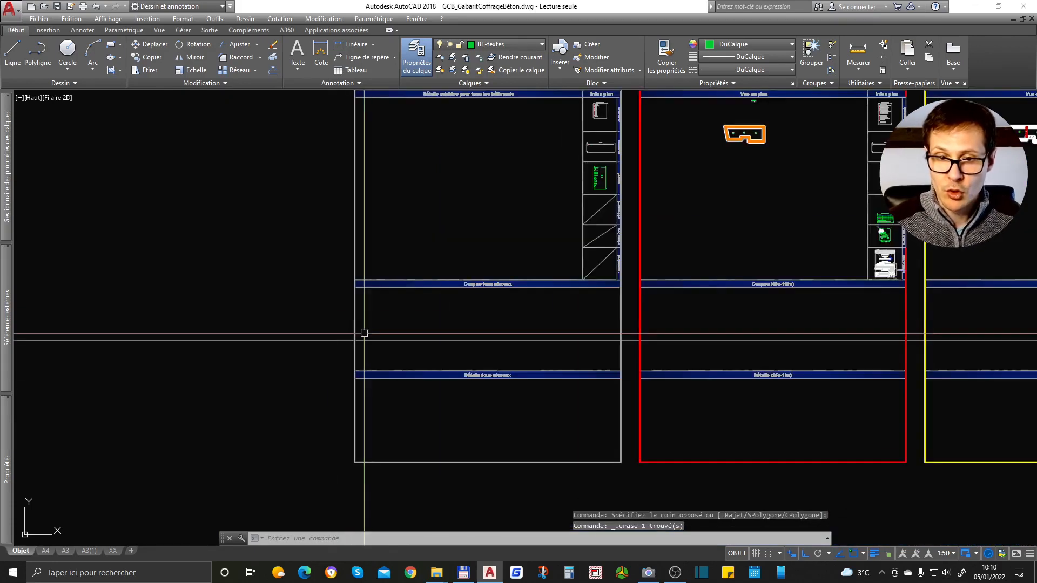
scroll(352, 351, down, 6)
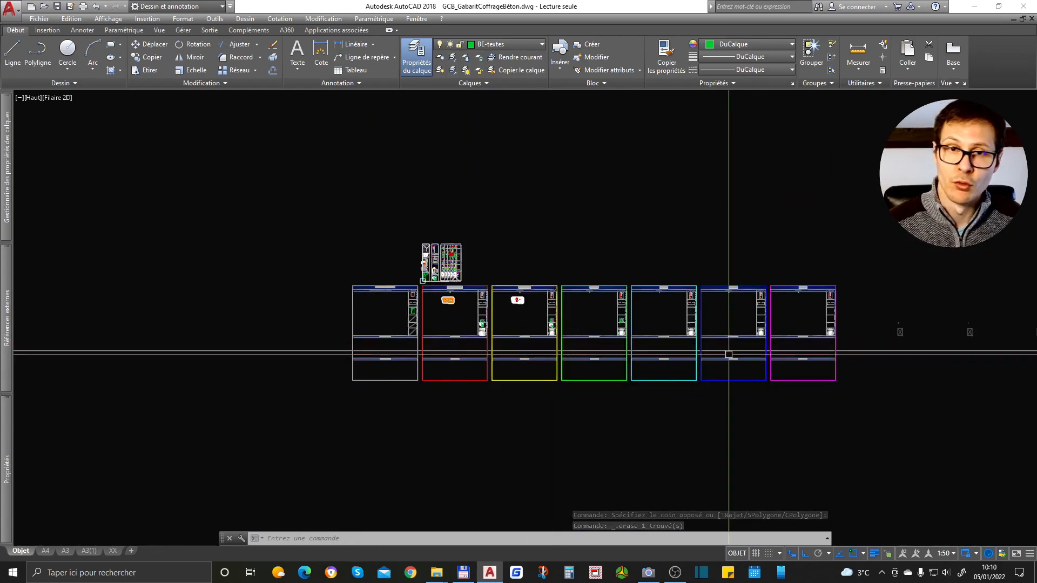
scroll(382, 363, up, 10)
scroll(385, 368, down, 4)
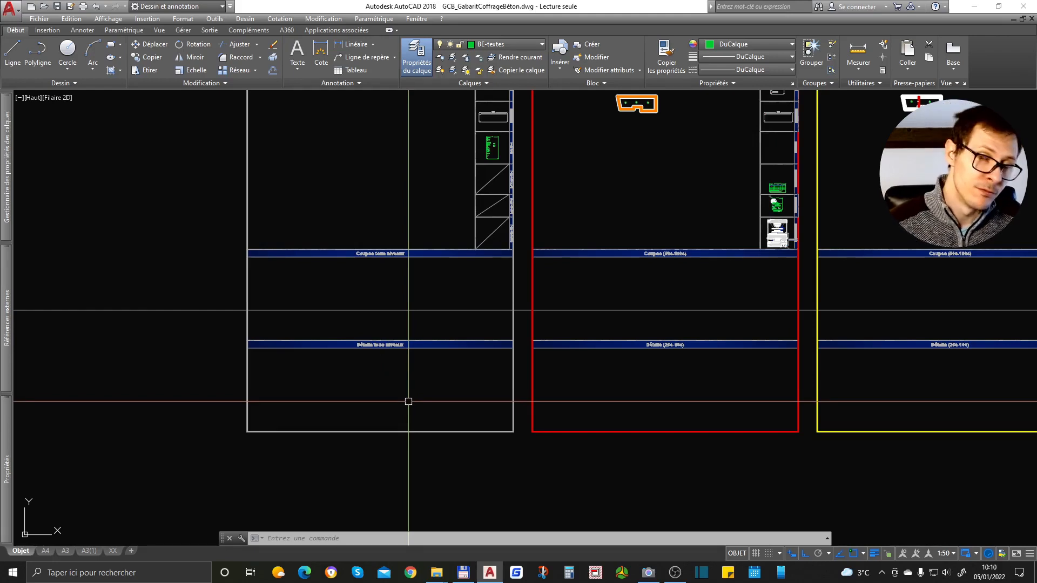
scroll(383, 370, up, 2)
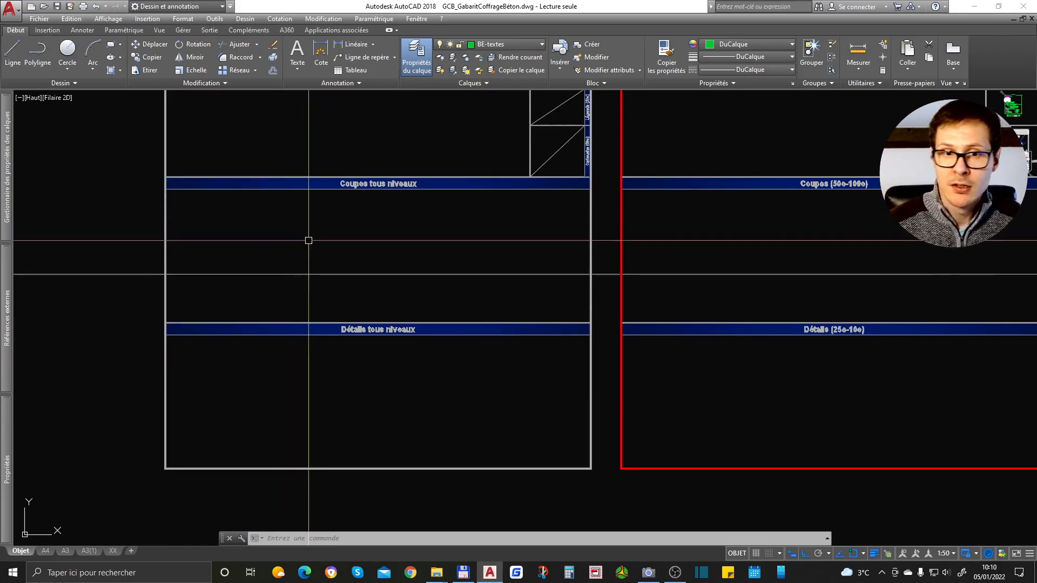
scroll(298, 234, down, 5)
Select the Poteau circulaire ou pieu block in the OUTILS DESSIN table and choose its Poteau coupé display.
scroll(407, 199, up, 5)
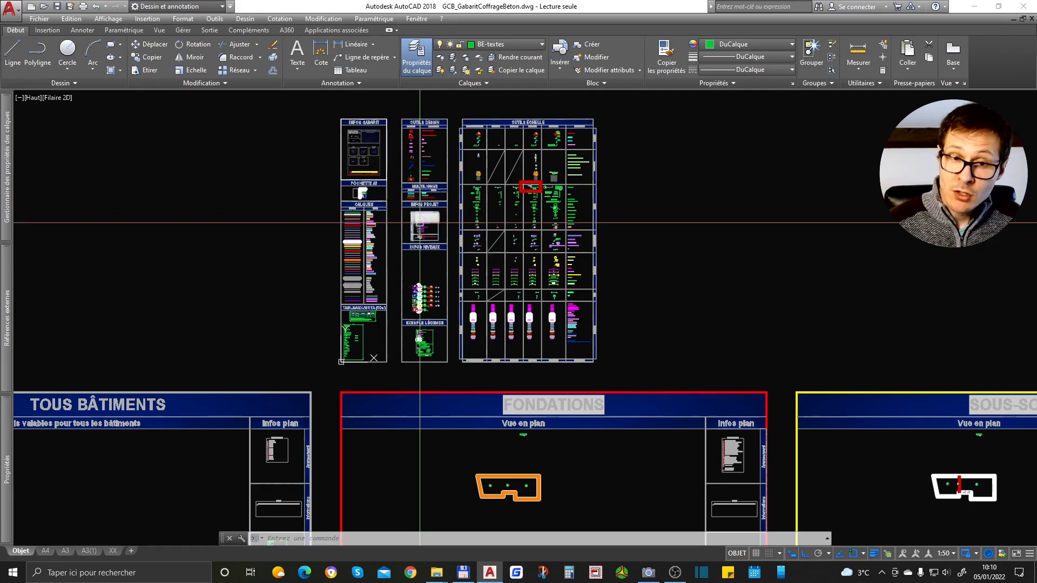
scroll(390, 148, up, 5)
scroll(654, 227, up, 3)
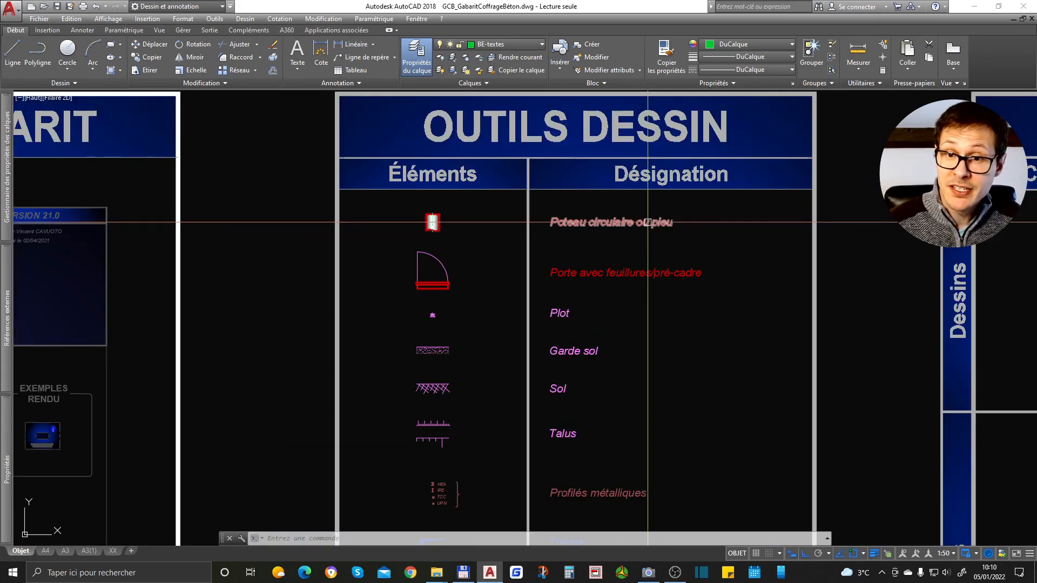
scroll(497, 213, down, 5)
scroll(492, 212, up, 6)
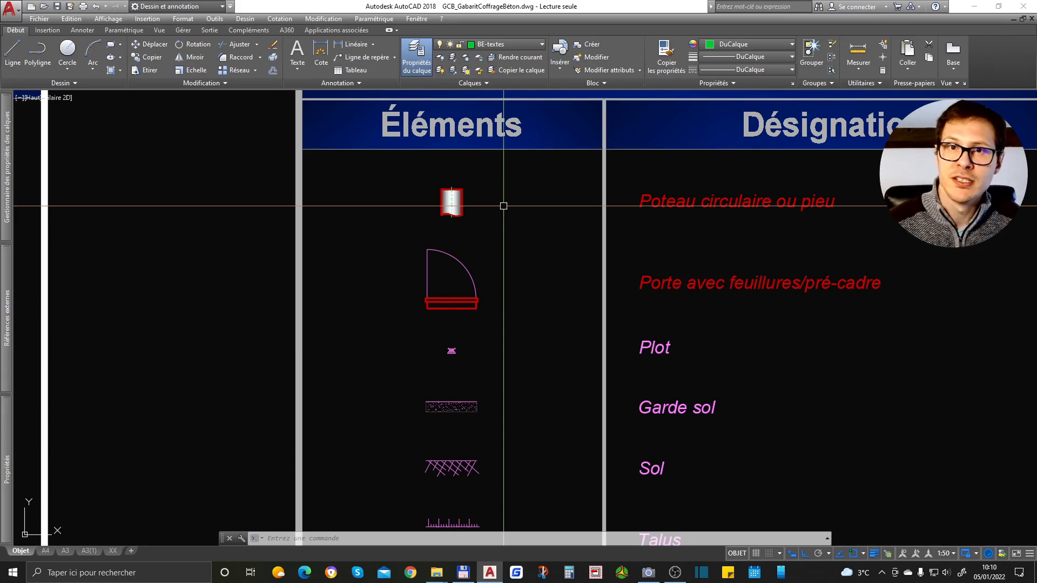
scroll(479, 185, up, 2)
click(477, 181)
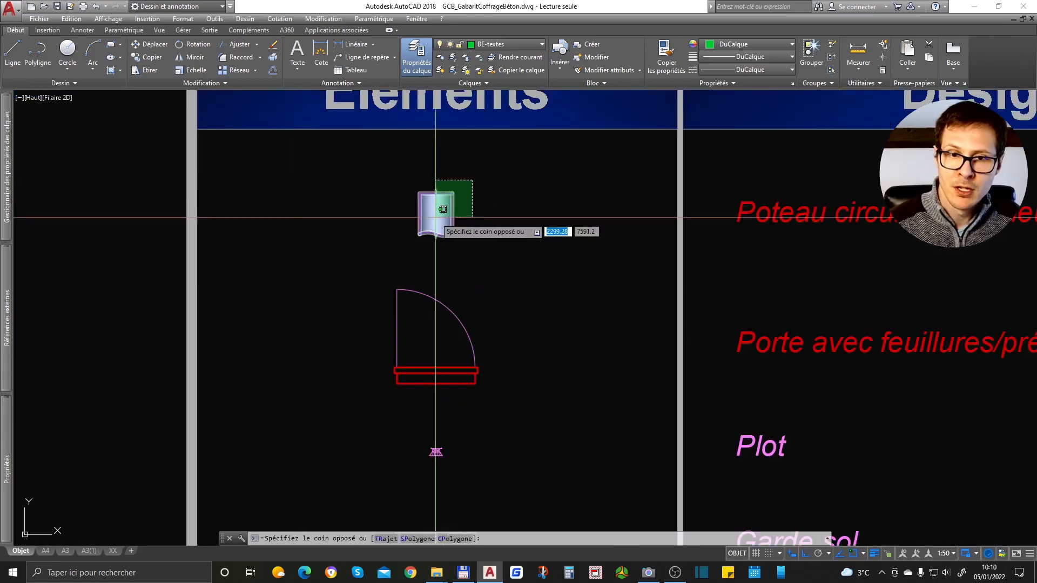
click(429, 231)
scroll(480, 178, up, 4)
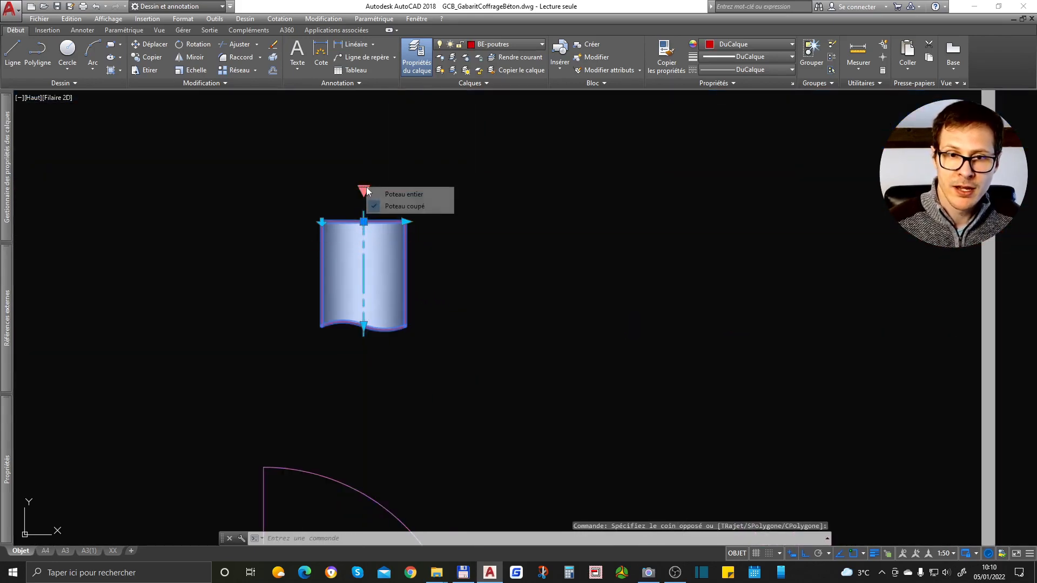
click(429, 206)
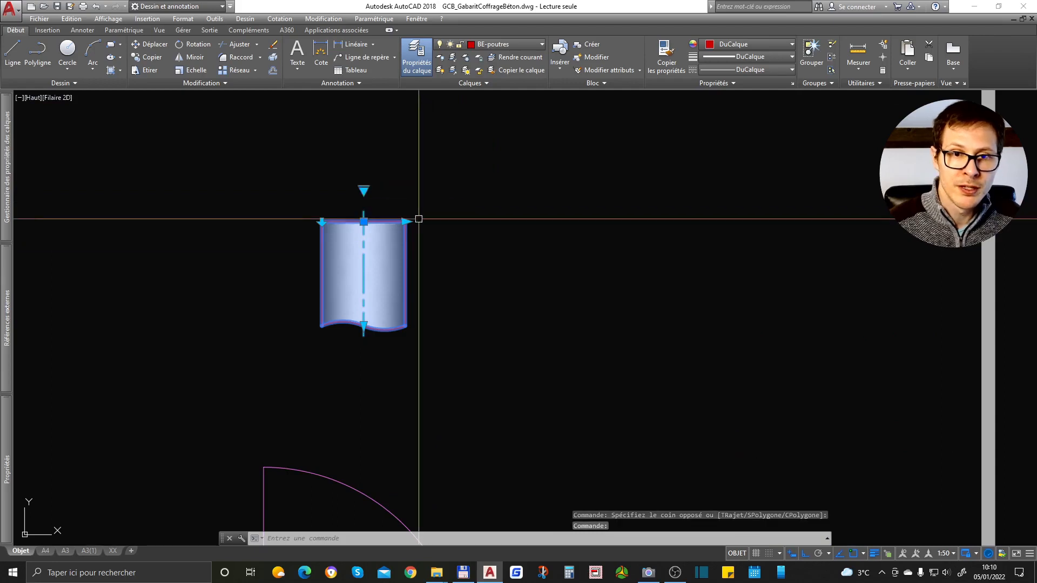
Widen the circular column block, flip it vertically and back, and set its display to Poteau entier.
click(405, 222)
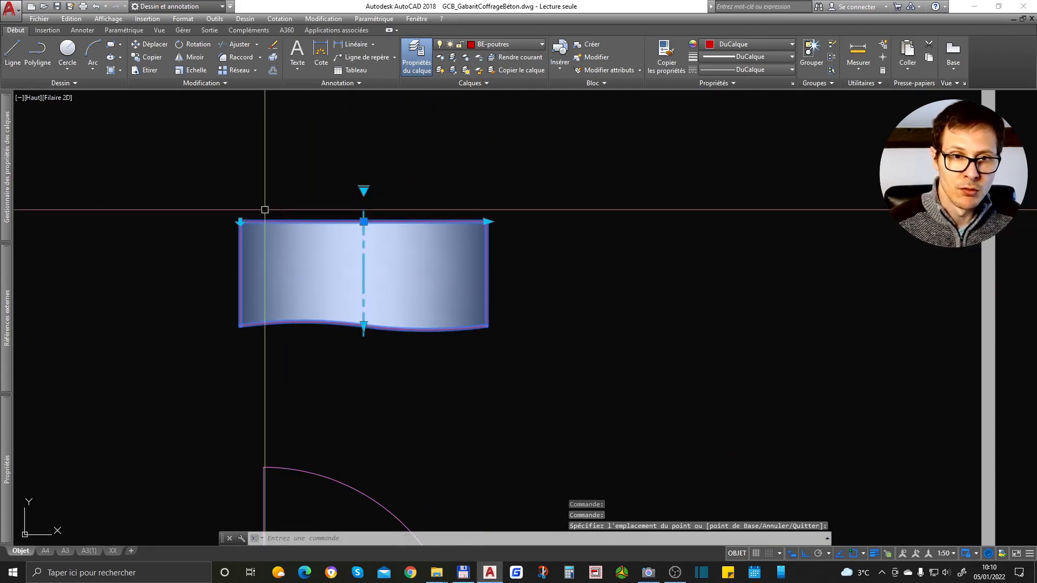
click(240, 221)
scroll(295, 302, down, 4)
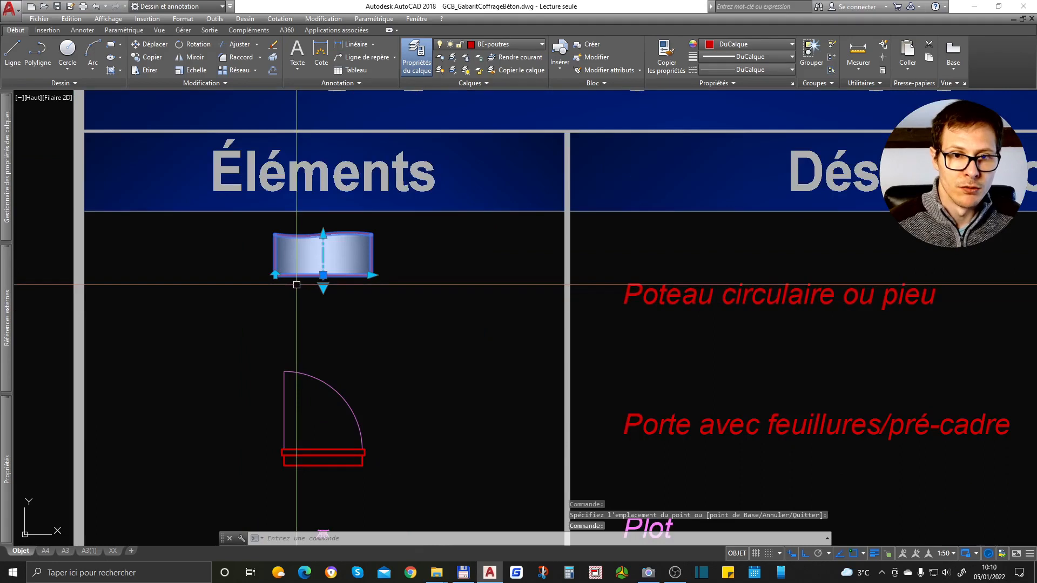
click(323, 288)
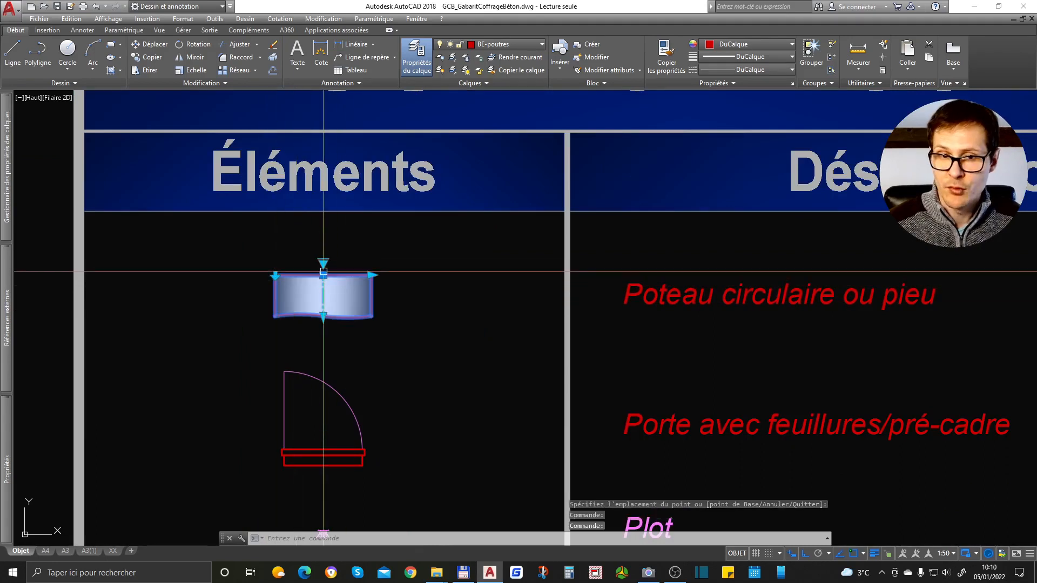
click(375, 273)
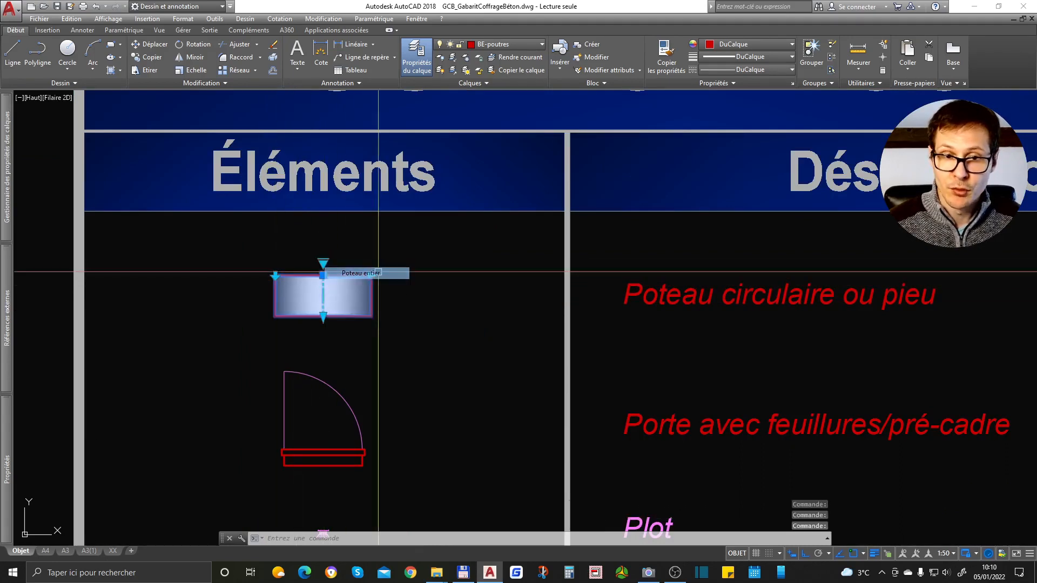
Undo the width, flip and display changes made to the circular column block.
key(Escape)
key(ctrl+z)
key(ctrl+z)
key(ctrl+z)
key(ctrl+z)
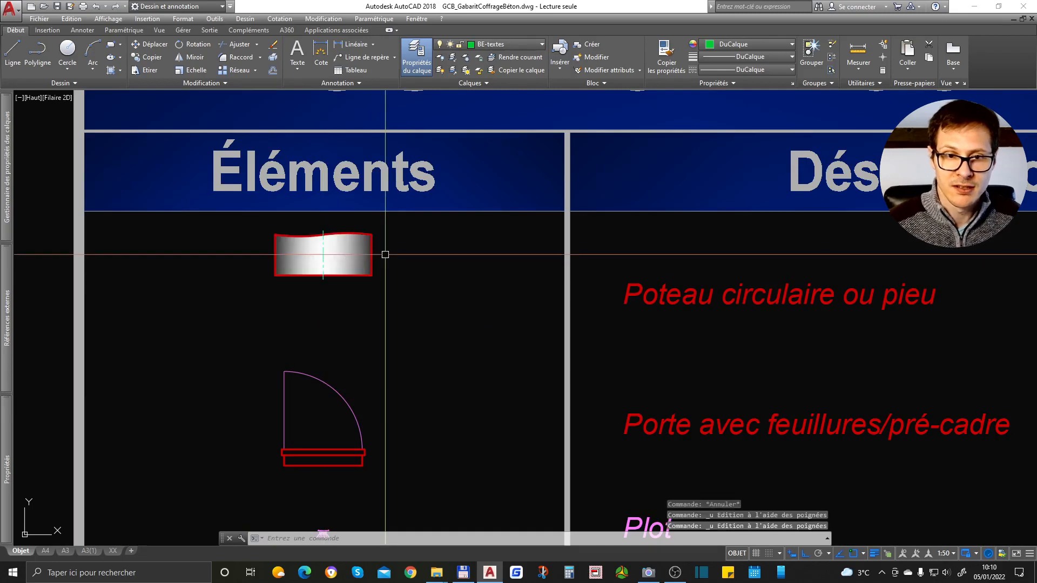
key(ctrl+z)
Regenerate the drawing display around the Porte avec feuillures/pré-cadre block.
scroll(384, 254, down, 6)
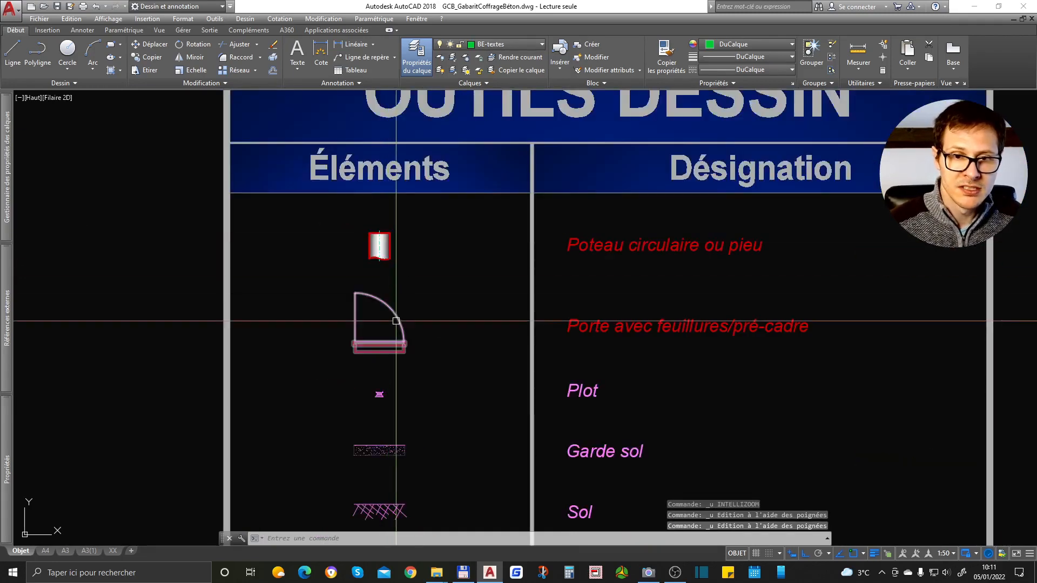
scroll(398, 323, up, 4)
click(432, 292)
click(383, 331)
key(Escape)
text(rg)
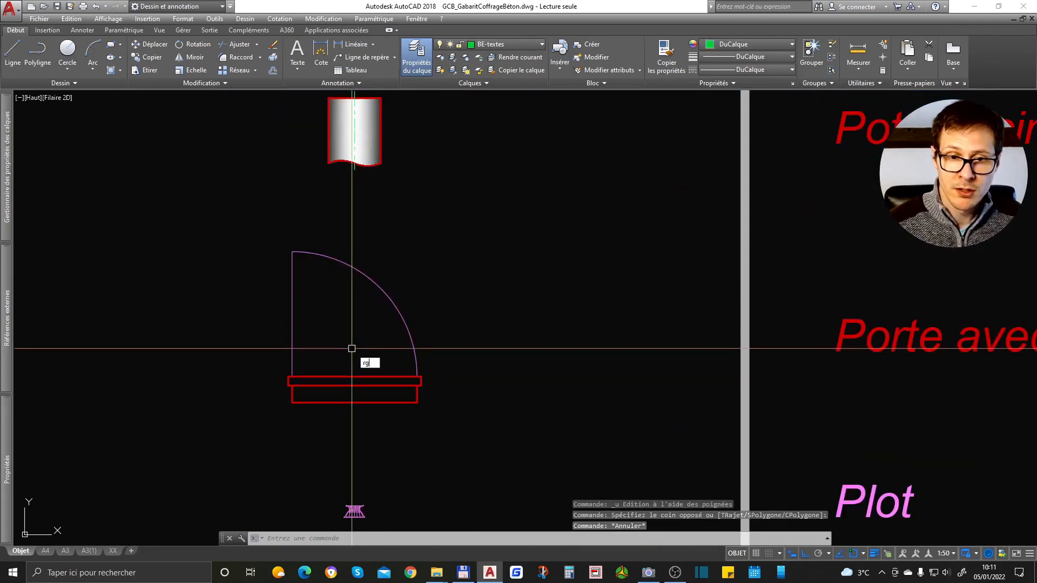
key(Return)
Try the door block's Précadre option with Sans sens d'ouverture and Avec axe, and undo the change.
click(422, 285)
click(376, 323)
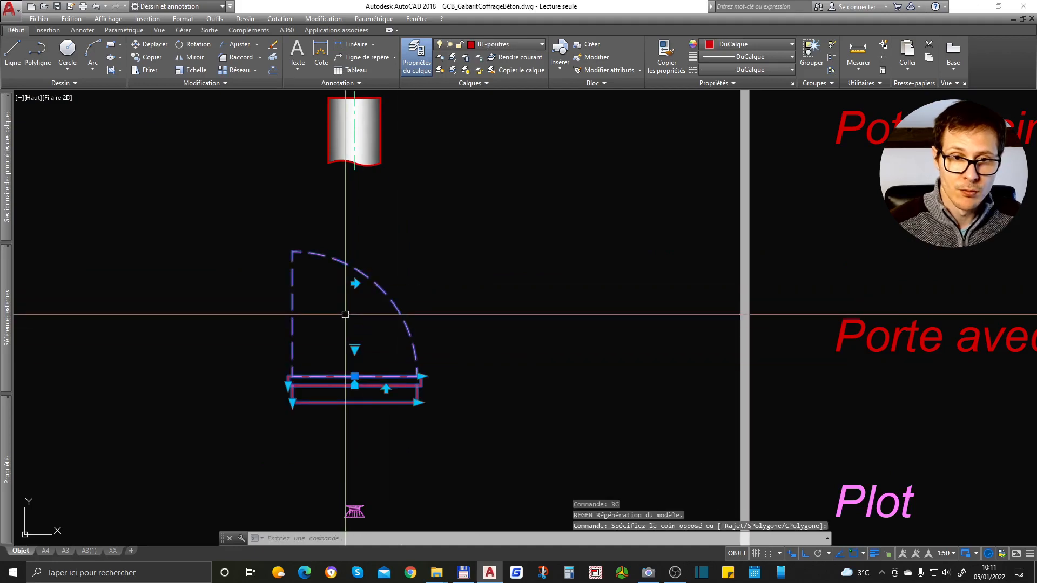
click(354, 349)
mouse_move(427, 383)
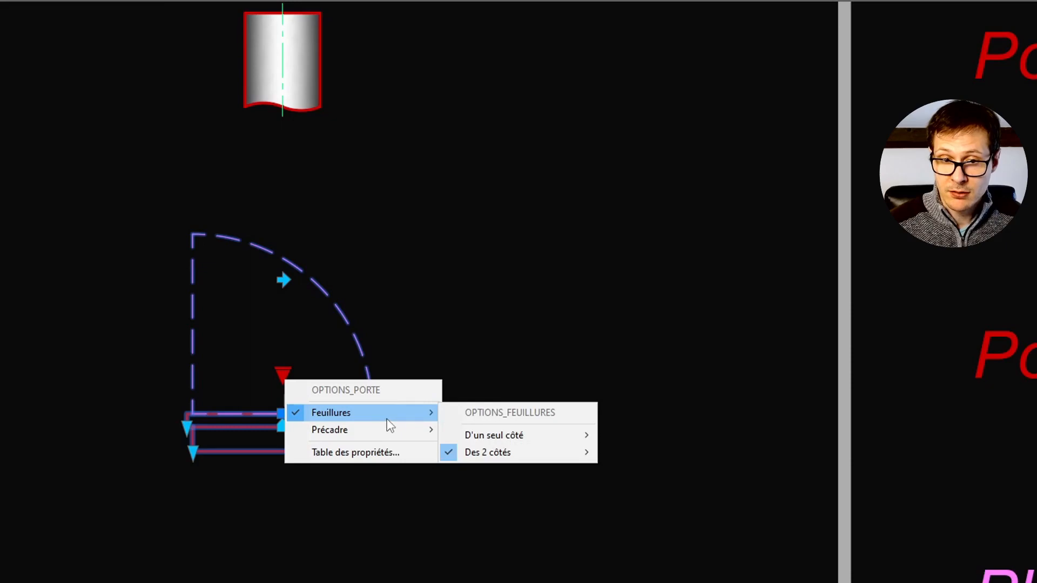
mouse_move(416, 432)
mouse_move(546, 469)
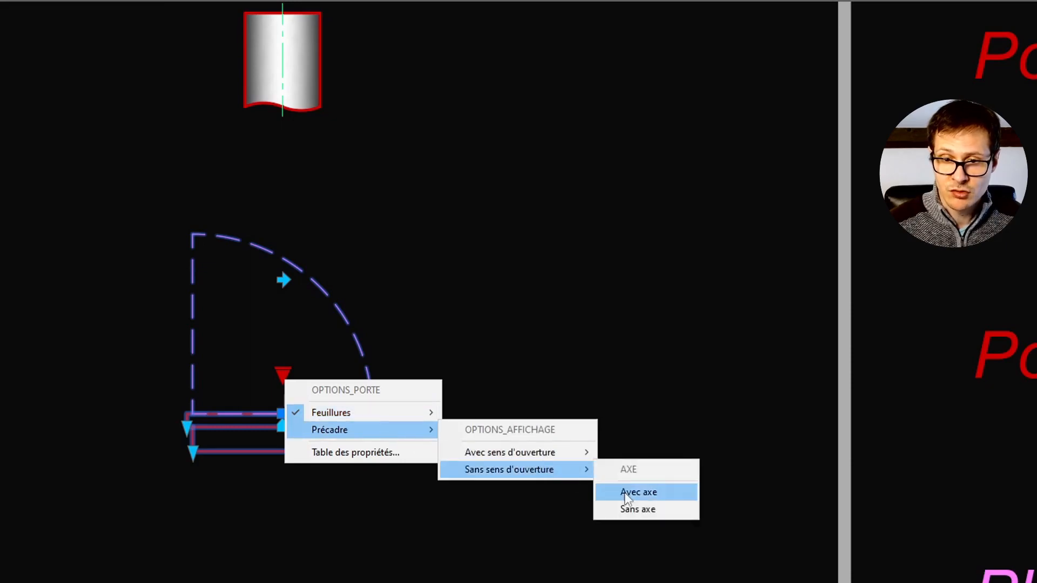
click(627, 493)
key(Escape)
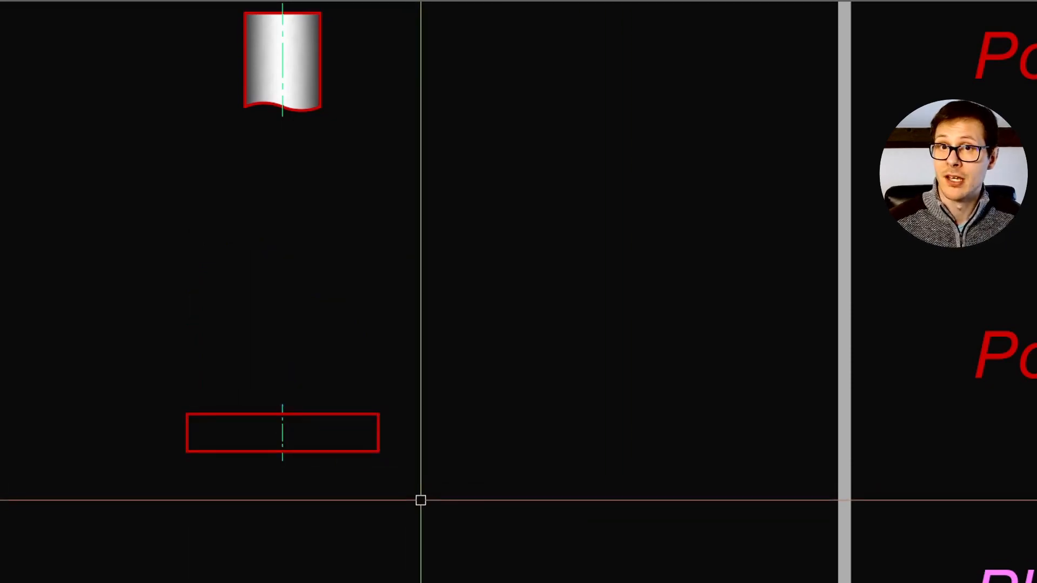
key(ctrl+z)
Try flipping the door block's hinge side and its opening direction, and undo both flips.
click(380, 319)
click(277, 408)
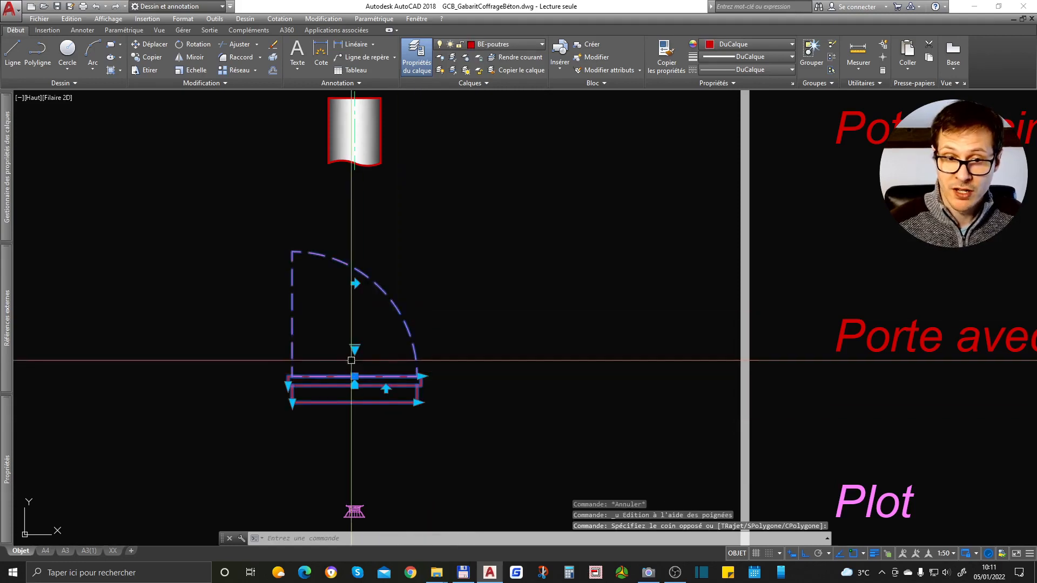
click(354, 283)
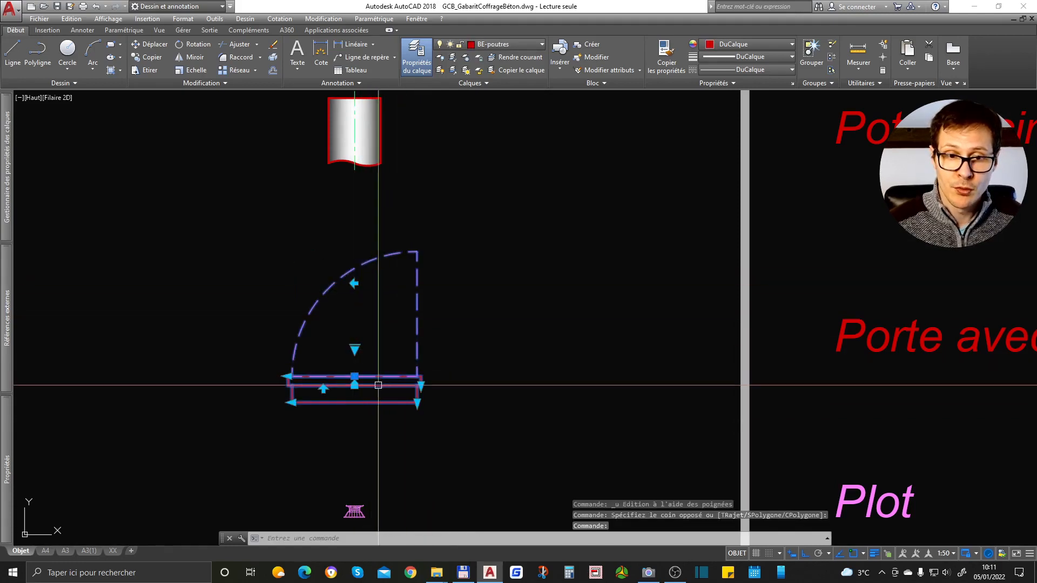
click(323, 389)
key(Escape)
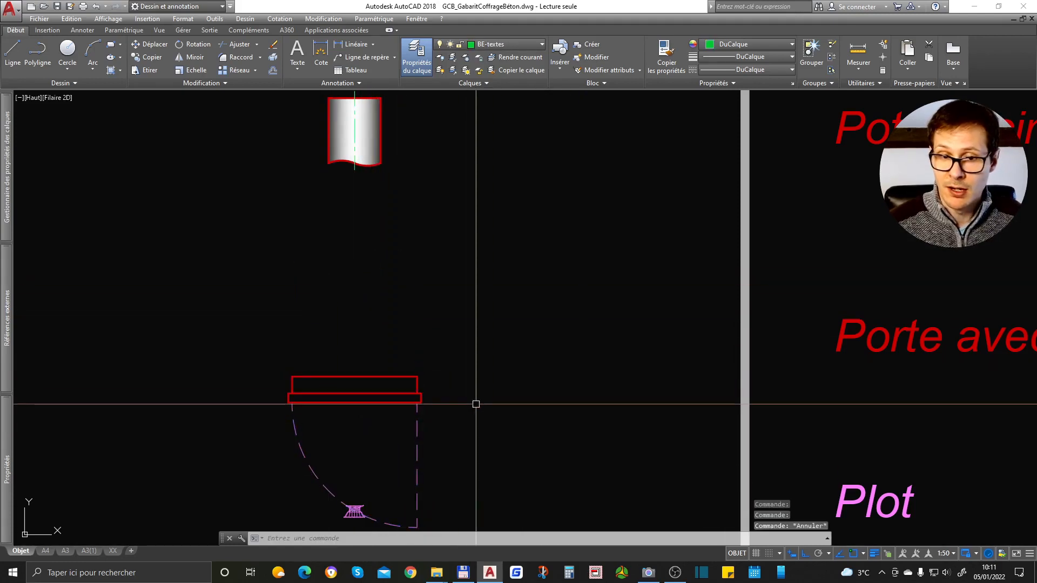
key(ctrl+z)
key(ctrl+z)
Try stretching the Plot block to a greater height, and undo the stretch.
scroll(365, 206, down, 4)
scroll(345, 332, up, 10)
click(461, 286)
click(393, 348)
click(413, 325)
click(417, 292)
key(Escape)
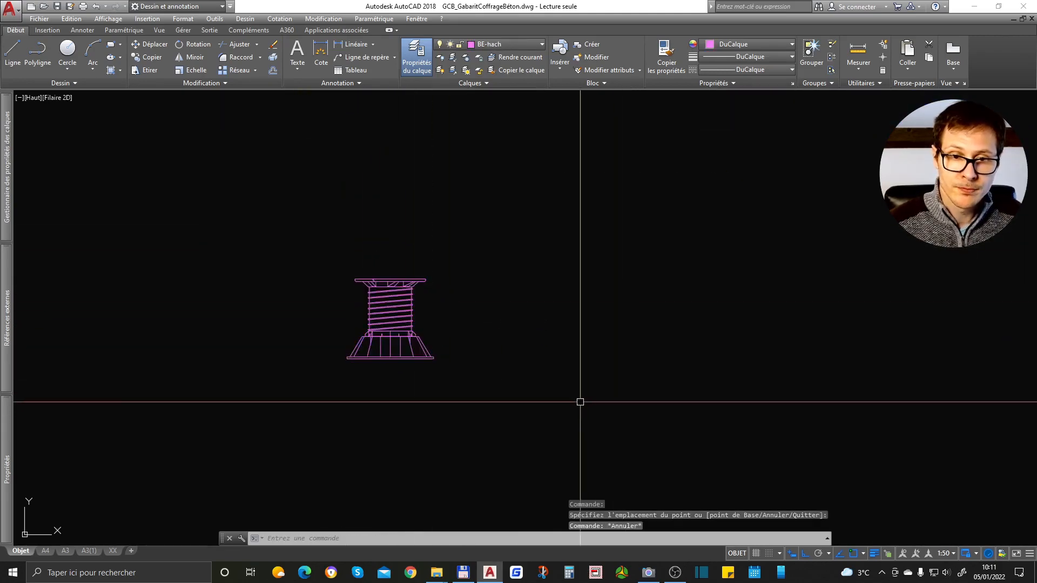
key(ctrl+z)
Switch the dynamic floor-fill block below the Plot block to Terre and to Sol, and check its other fill options.
scroll(444, 256, down, 5)
scroll(443, 320, up, 5)
click(425, 316)
click(376, 376)
scroll(379, 376, down, 2)
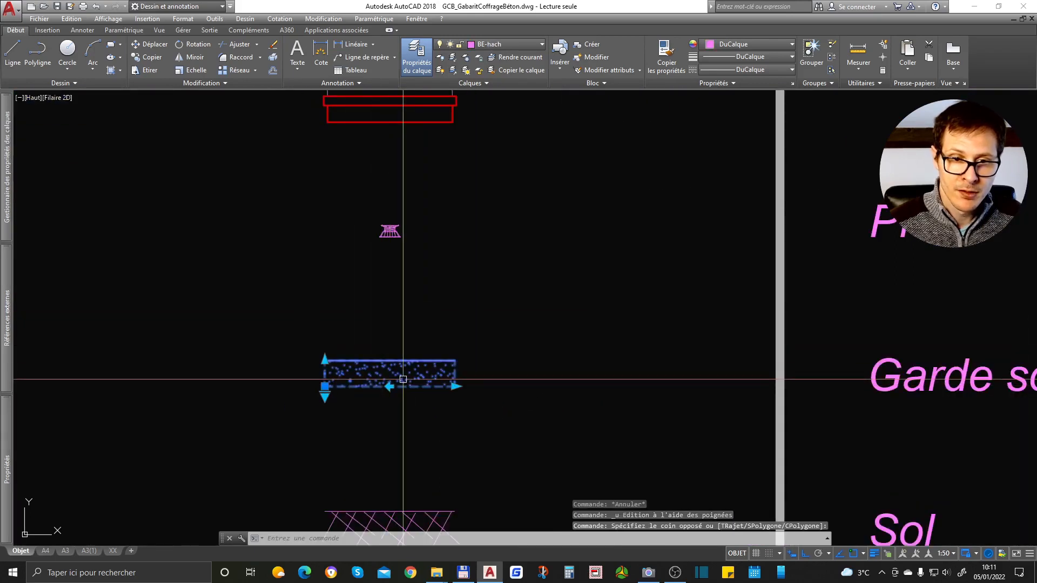
click(325, 398)
click(381, 425)
click(325, 399)
click(377, 402)
click(326, 399)
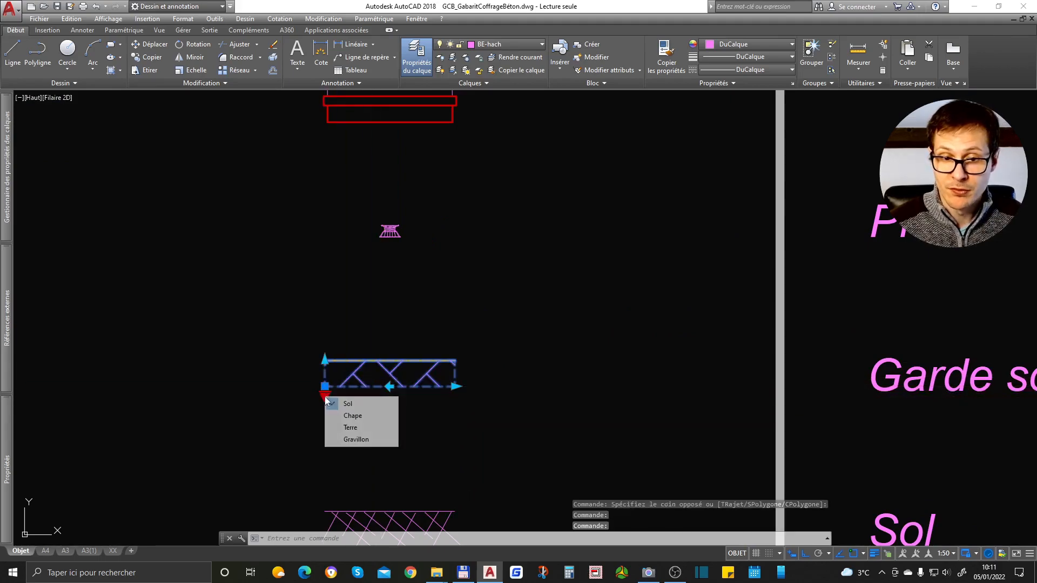
key(Escape)
key(Escape)
Try stretching the right-hand end of the Talus symbols with the Stretch command, and cancel it.
scroll(358, 327, down, 5)
scroll(347, 375, up, 4)
scroll(394, 279, down, 3)
scroll(417, 302, up, 4)
text(et)
key(space)
click(445, 282)
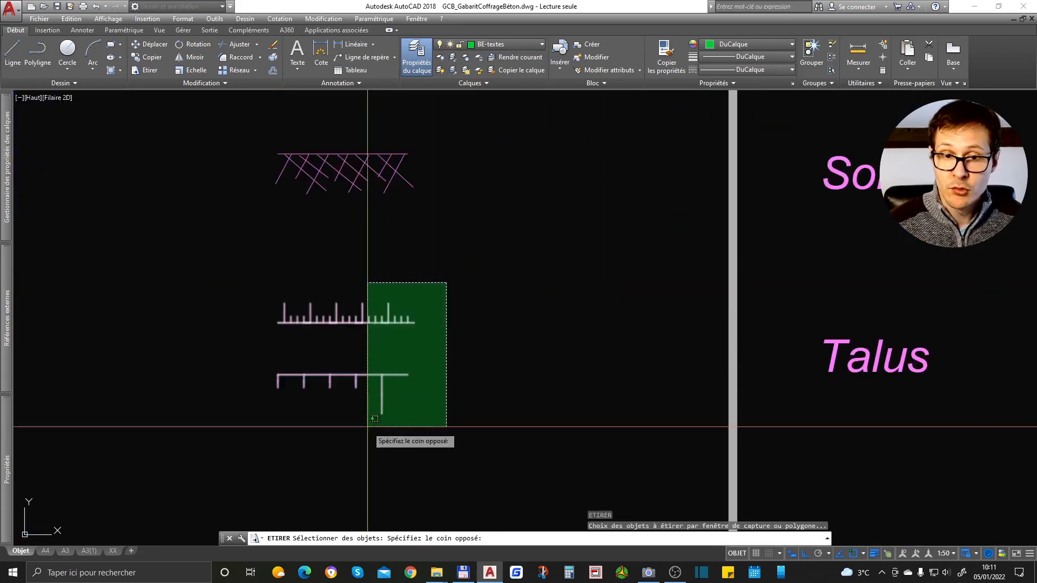
click(368, 427)
key(space)
click(402, 454)
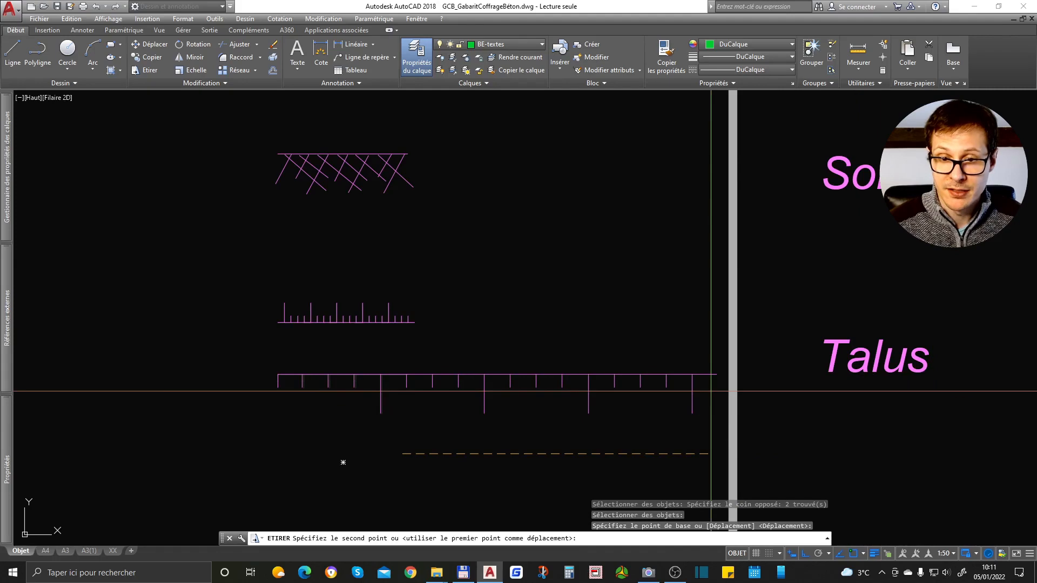
key(Escape)
Try lengthening the upper Talus array by adding columns, and undo the change.
click(379, 312)
click(298, 349)
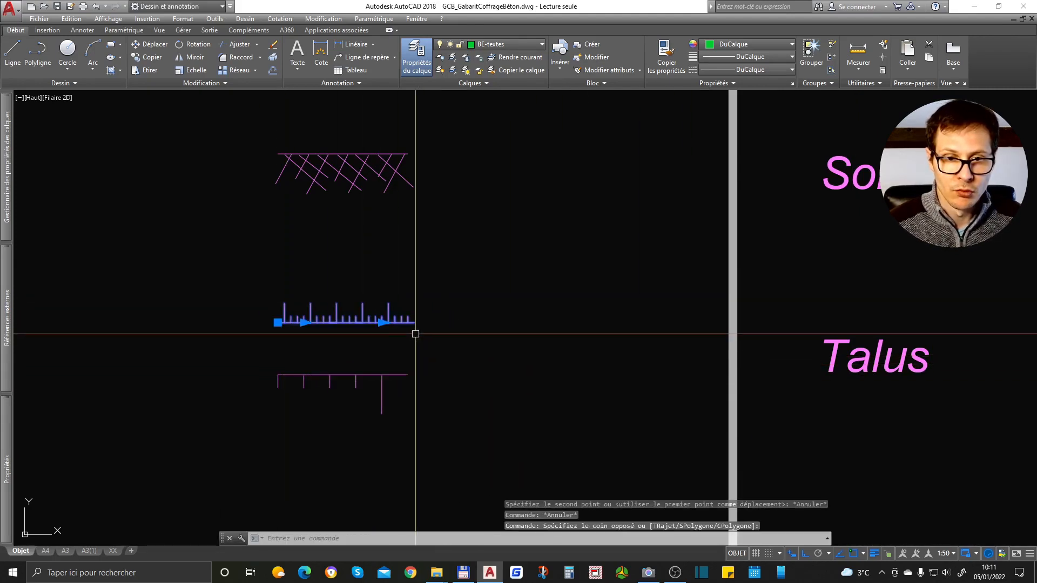
click(384, 322)
key(Escape)
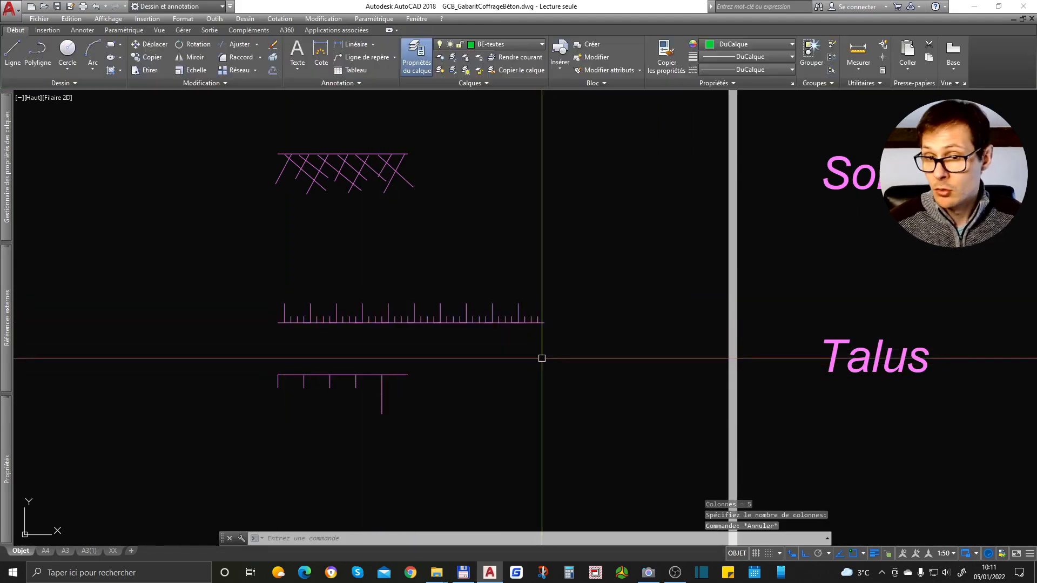
key(ctrl+z)
Try lengthening the lower Talus line from its right-hand endpoint, and cancel the stretch.
click(407, 359)
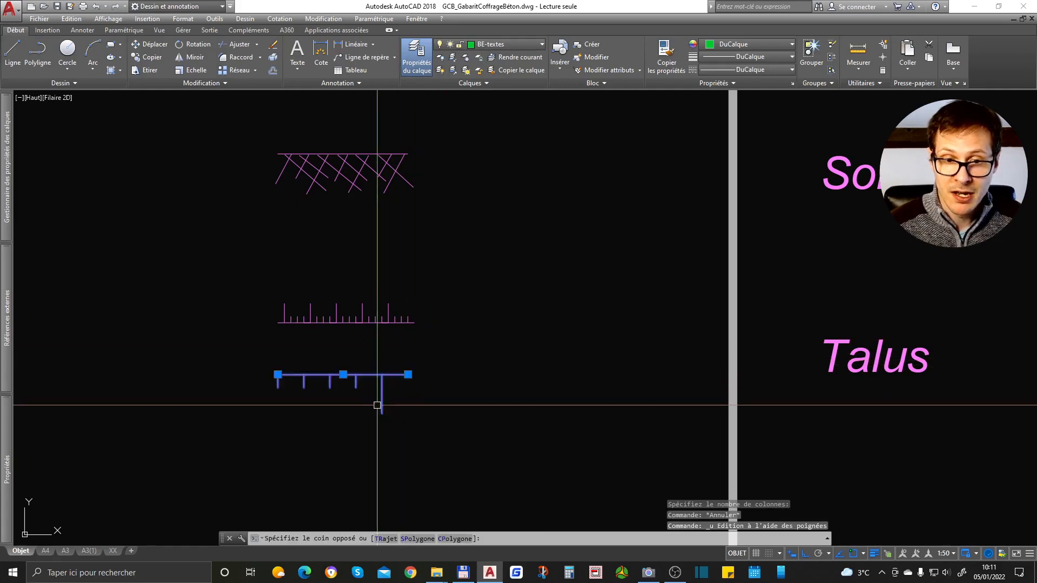
click(400, 380)
click(408, 374)
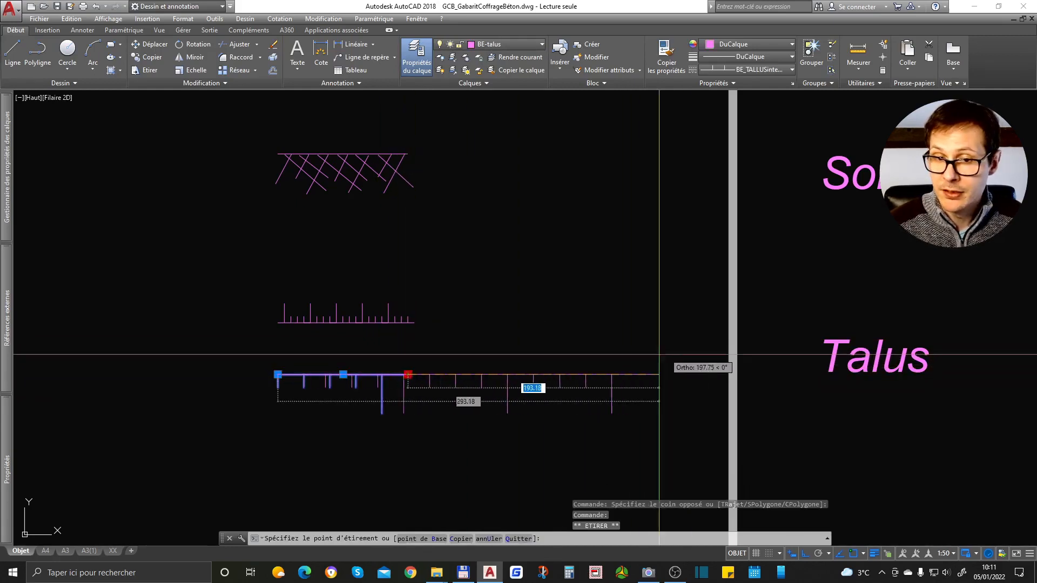
key(Escape)
key(Escape)
Try extending the upper Talus array to 14 columns, and undo the extension.
click(404, 322)
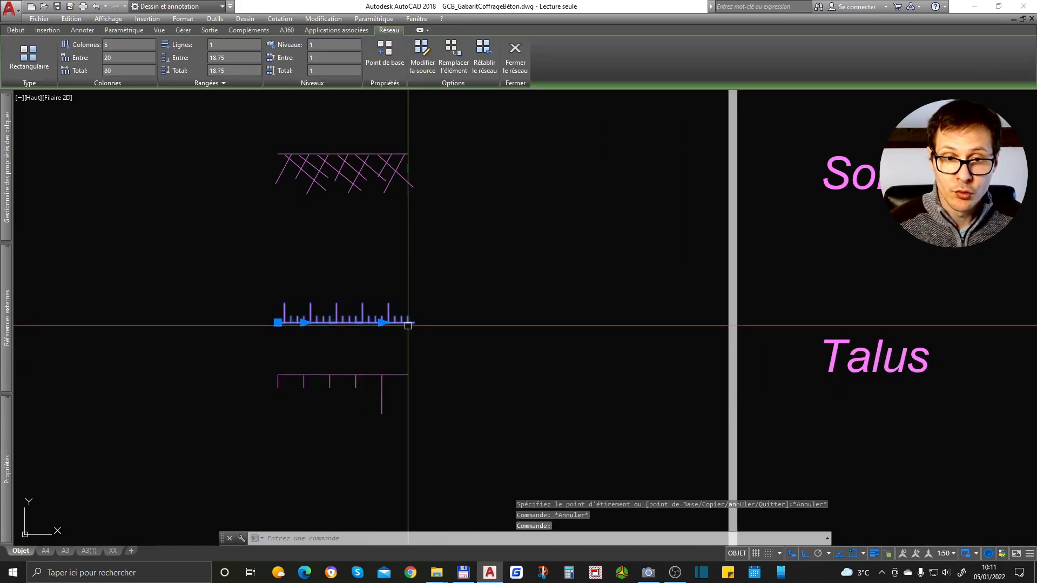
click(386, 323)
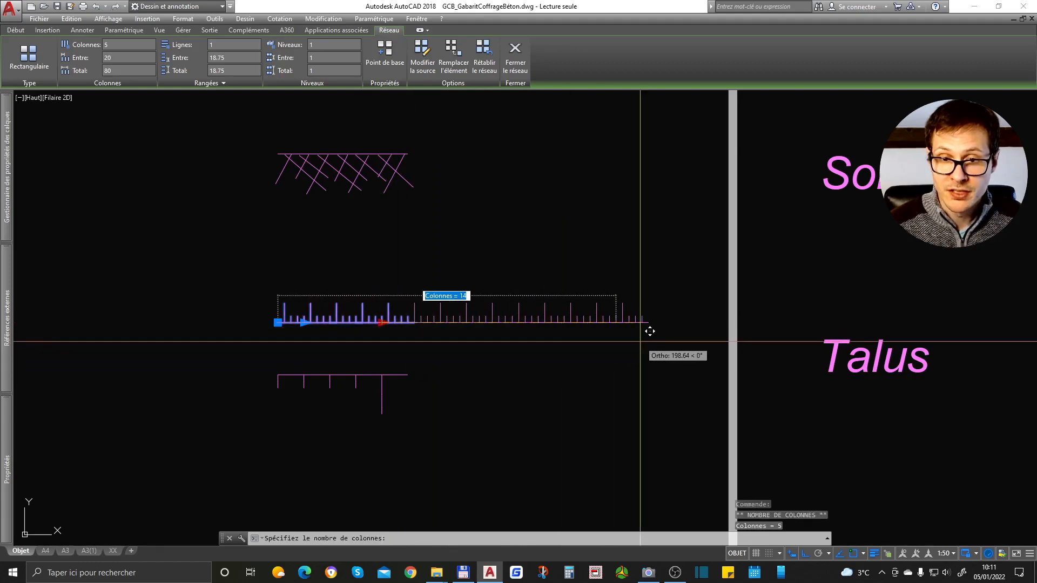
click(645, 326)
key(Escape)
key(ctrl+z)
Examine the section blocks in the Profilés métalliques row of the table.
scroll(493, 395, down, 5)
scroll(423, 255, up, 8)
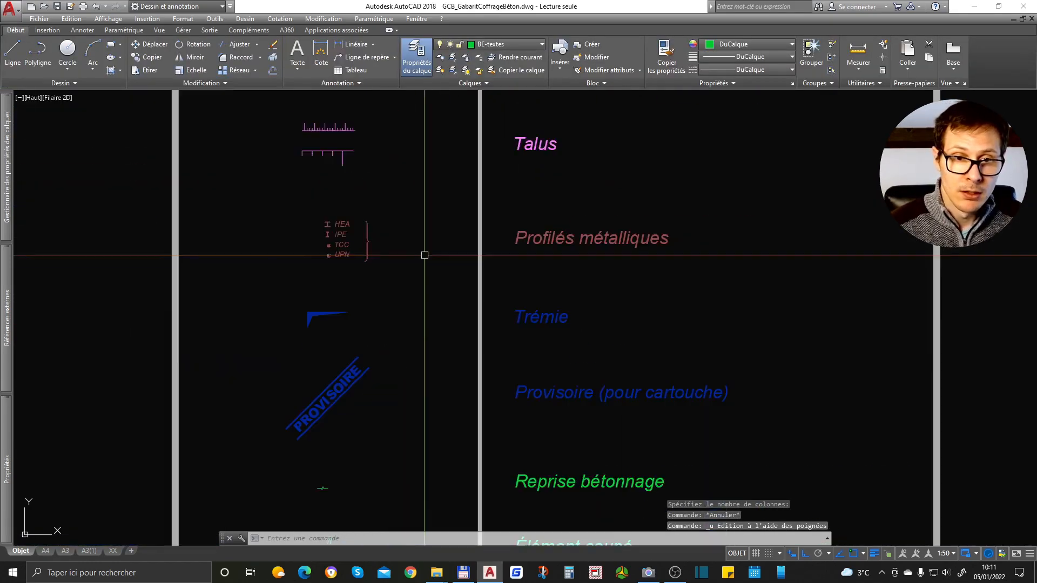
scroll(514, 204, down, 3)
scroll(493, 99, up, 5)
click(458, 163)
click(451, 206)
click(431, 218)
scroll(431, 219, down, 6)
key(Escape)
key(Escape)
key(Escape)
Copy the Trémie block from the table into the Sous-sol plan, beside the wall corner next to the 60x60h opening.
scroll(431, 222, down, 7)
scroll(426, 289, up, 8)
click(444, 171)
click(399, 239)
scroll(409, 222, down, 2)
scroll(447, 162, down, 2)
scroll(434, 171, up, 4)
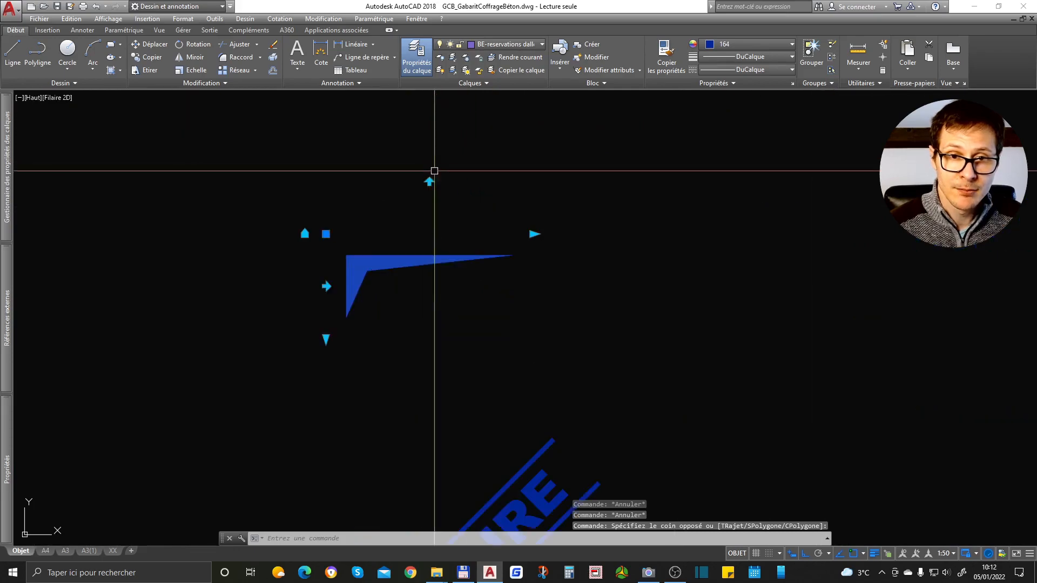
text(co)
key(space)
click(325, 228)
scroll(319, 153, down, 12)
middle_drag(608, 390, 493, 128)
scroll(789, 240, up, 6)
scroll(753, 331, up, 5)
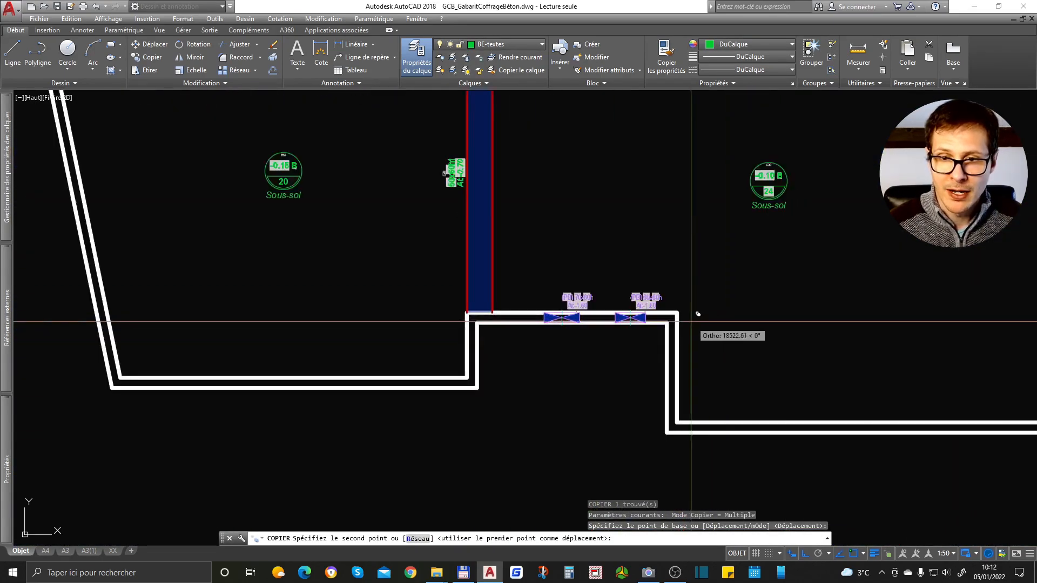
click(687, 310)
key(space)
Try drawing a horizontal multiline at scale 50 inside the Sous-sol plan.
scroll(702, 322, down, 3)
text(ml)
key(space)
scroll(745, 330, up, 6)
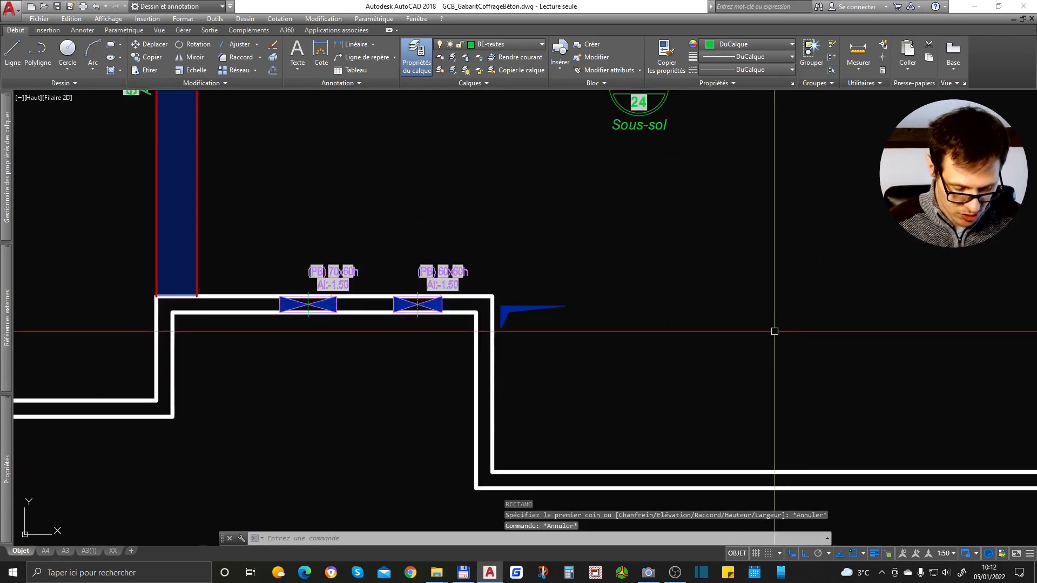
click(475, 278)
click(599, 278)
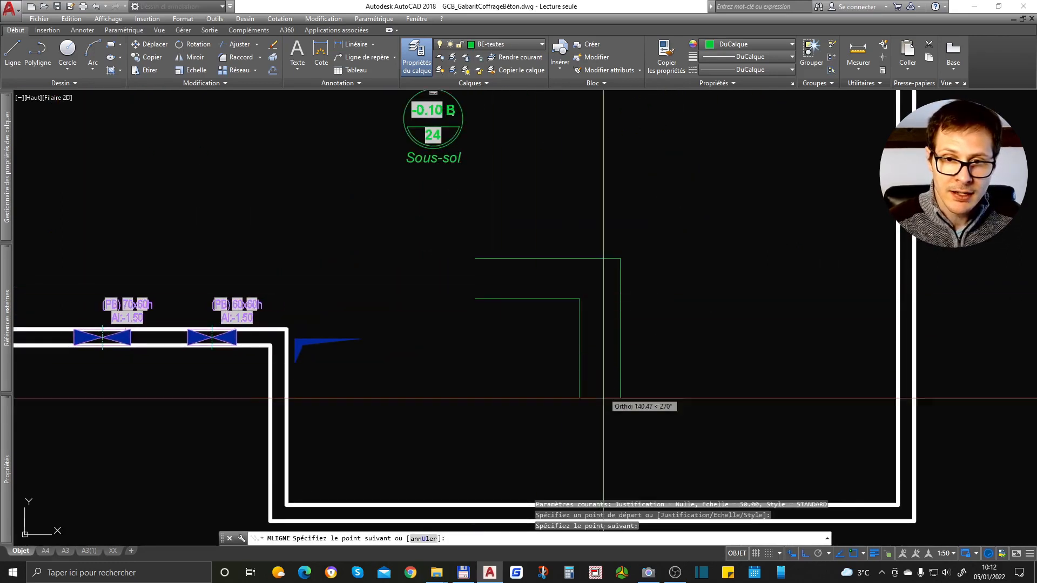
key(Escape)
Set the multiline scale to 20, leave the command and erase the oversized multiline segment.
text(ml)
key(space)
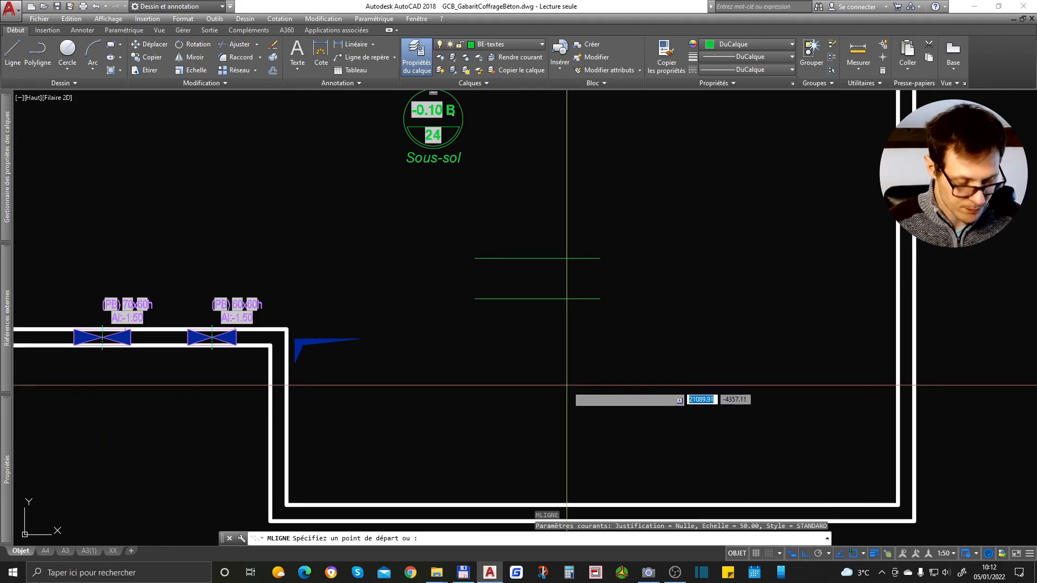
text(e)
key(space)
key(Return)
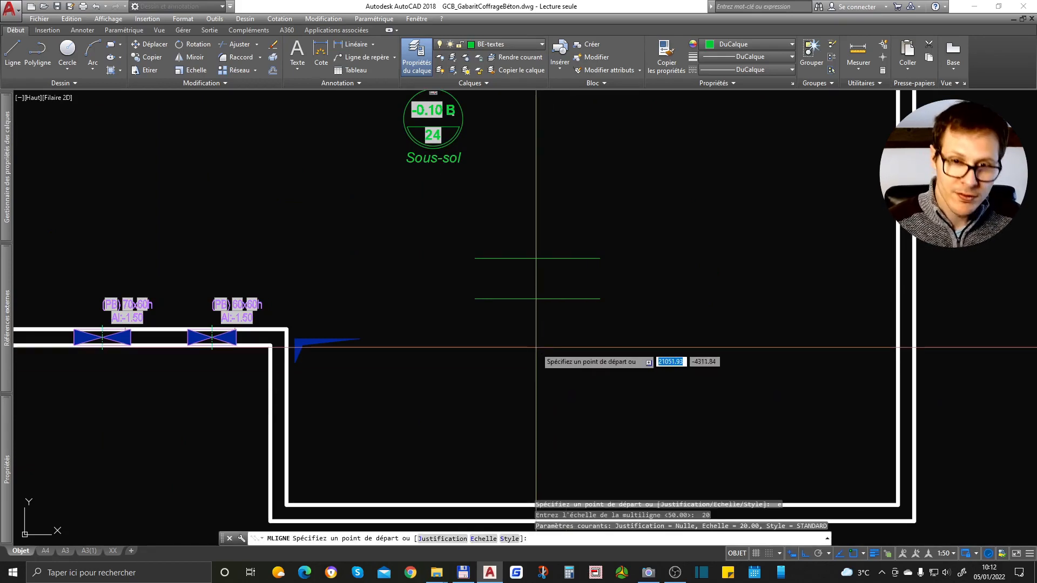
key(Escape)
key(Escape)
click(521, 261)
key(Delete)
Draw a closed four-sided multiline at scale 20 below the Sous-sol level marker, with a slanted left side.
text(ml)
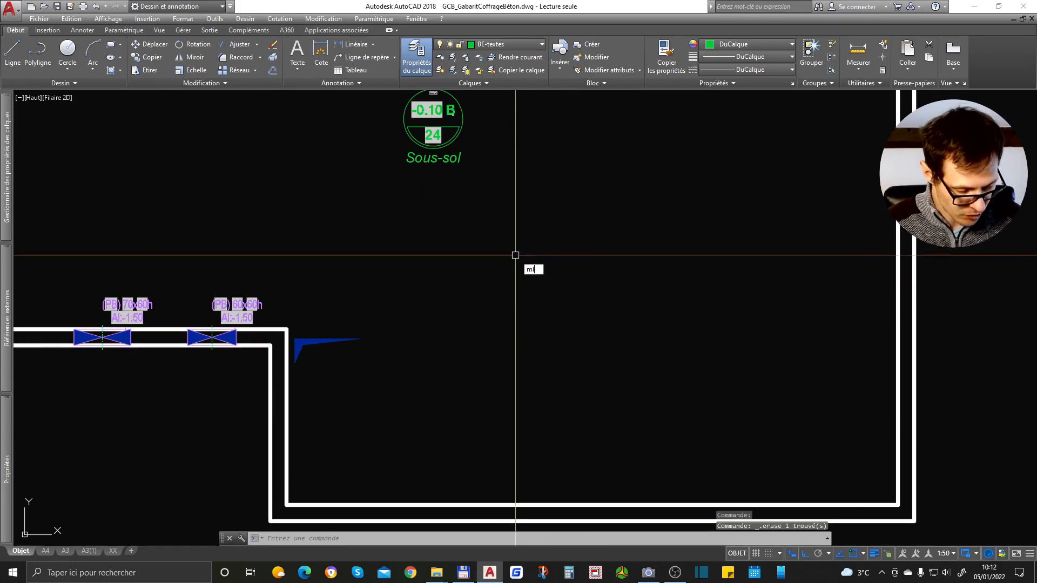
key(space)
text(e)
key(space)
text(20)
key(Return)
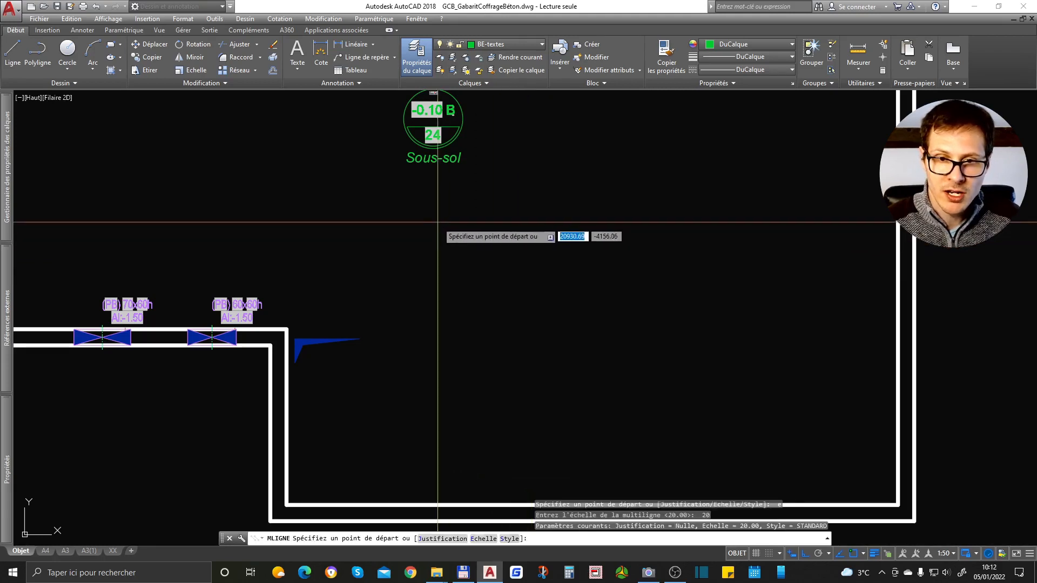
click(438, 222)
click(611, 223)
click(611, 391)
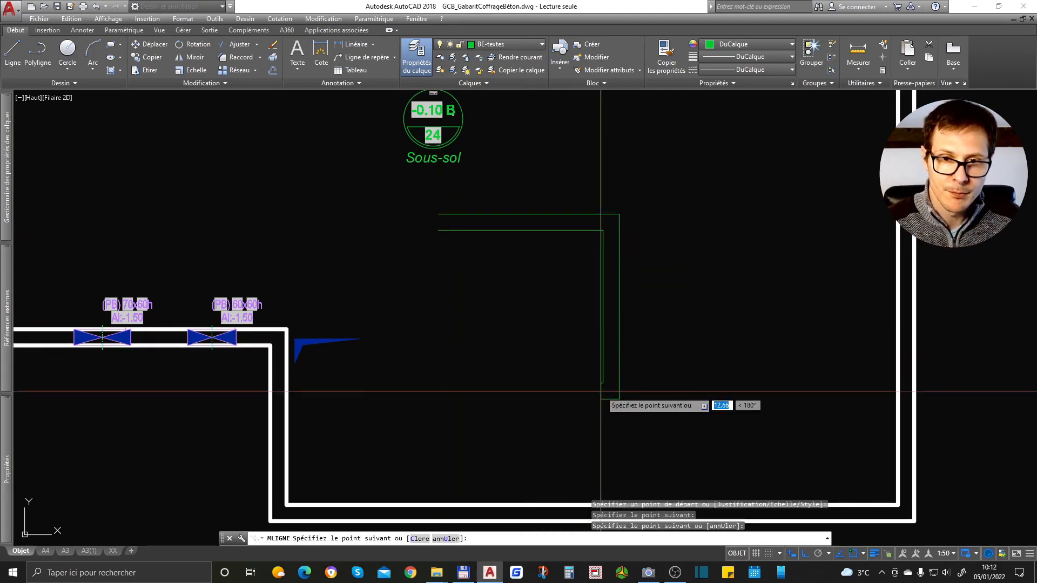
click(447, 368)
text(c)
key(Return)
Flip the copied Trémie block horizontally and move it to the upper right inner corner of the multiline enclosure.
click(370, 290)
click(317, 357)
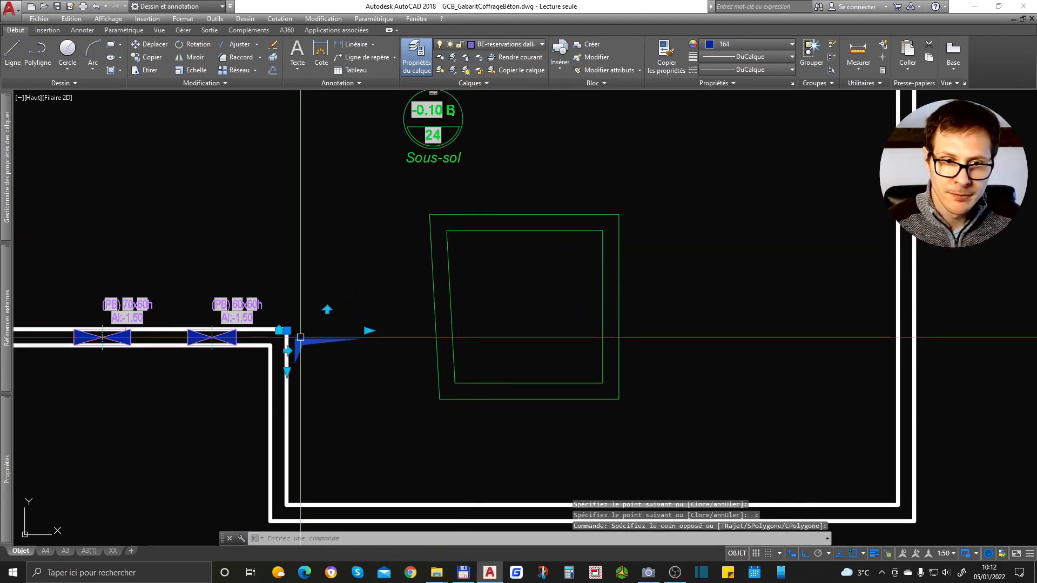
click(362, 328)
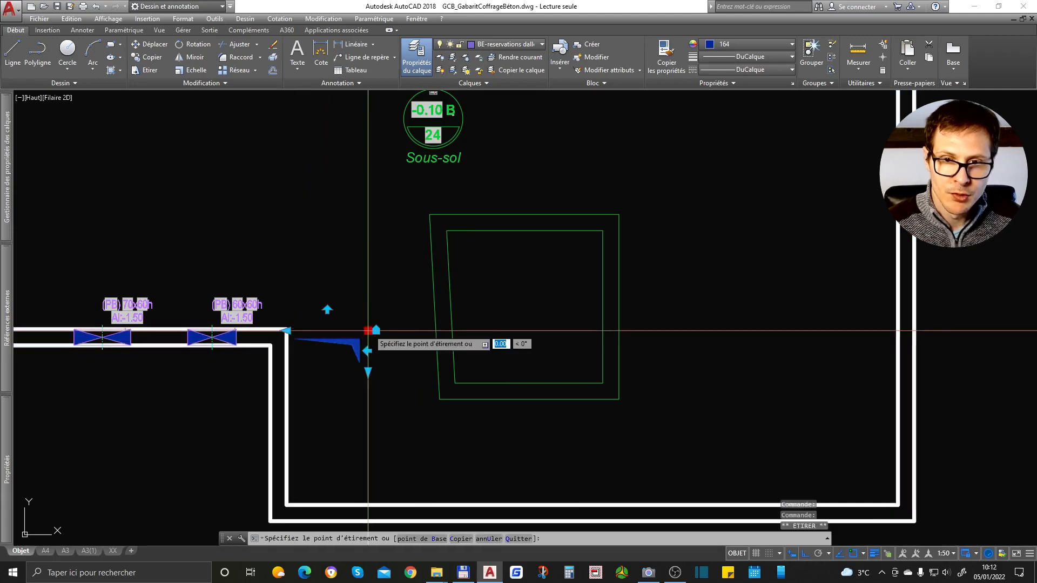
click(522, 231)
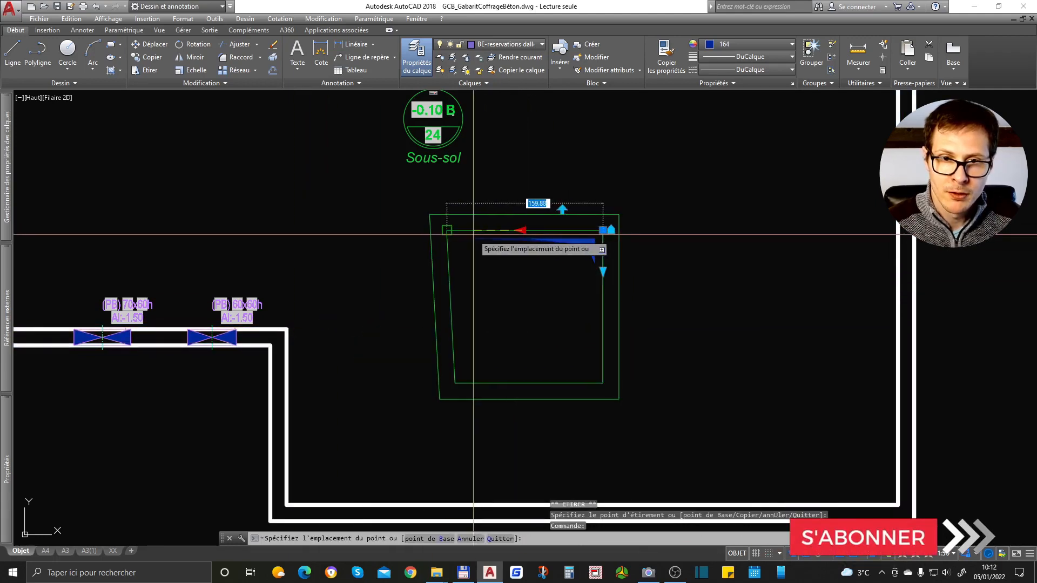
Stretch the Trémie block to the full inner width and height of the multiline enclosure.
click(475, 234)
click(603, 272)
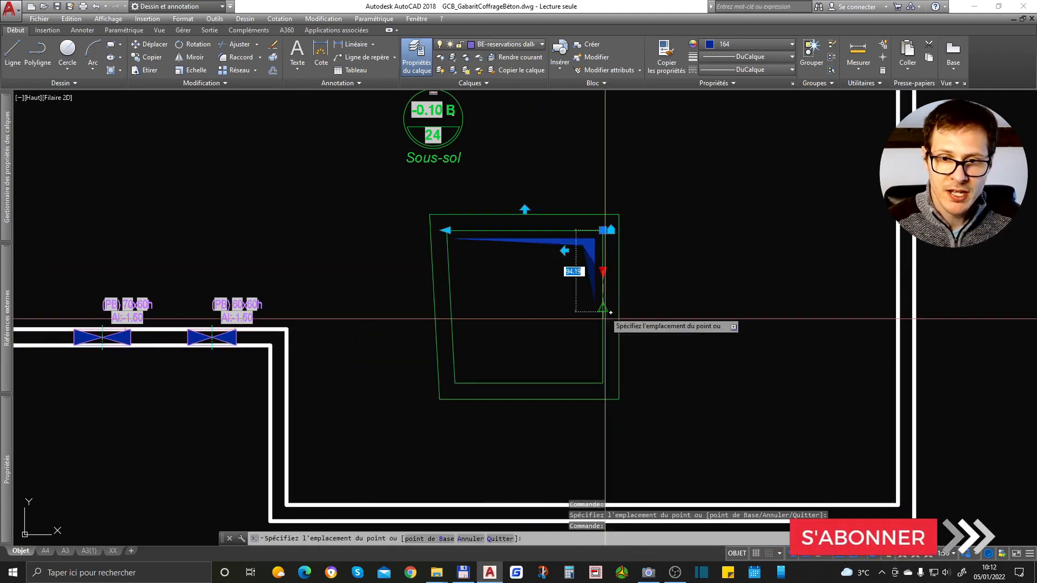
click(604, 383)
key(Escape)
Match the properties of the new multiline enclosure to those of the outer basement wall.
scroll(604, 340, down, 4)
key(ctrl+m)
click(724, 283)
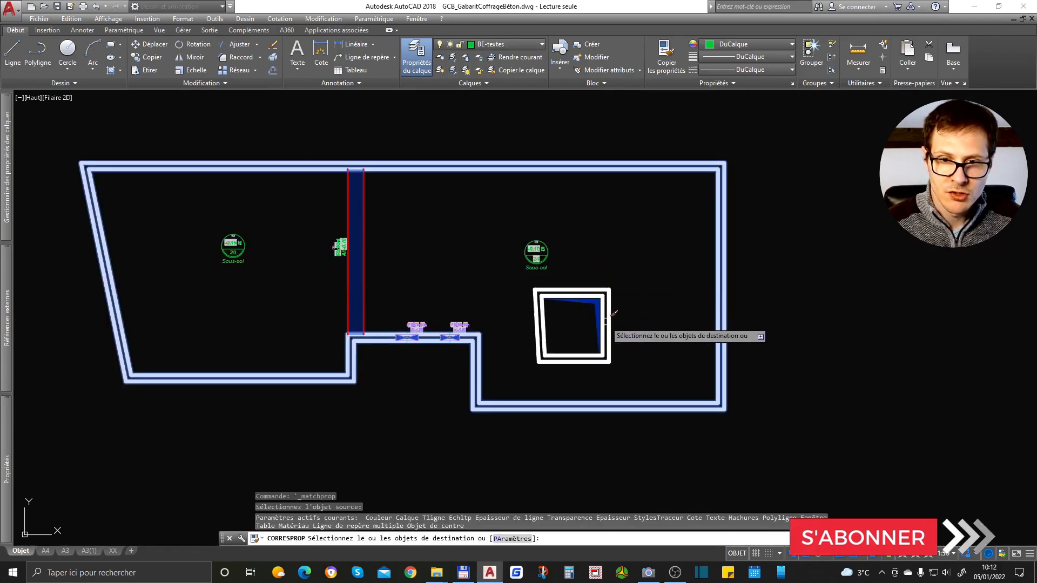
click(603, 312)
key(Return)
Try flipping the Trémie block horizontally back and forth and vertically, and undo the vertical flip.
scroll(603, 312, up, 6)
click(593, 277)
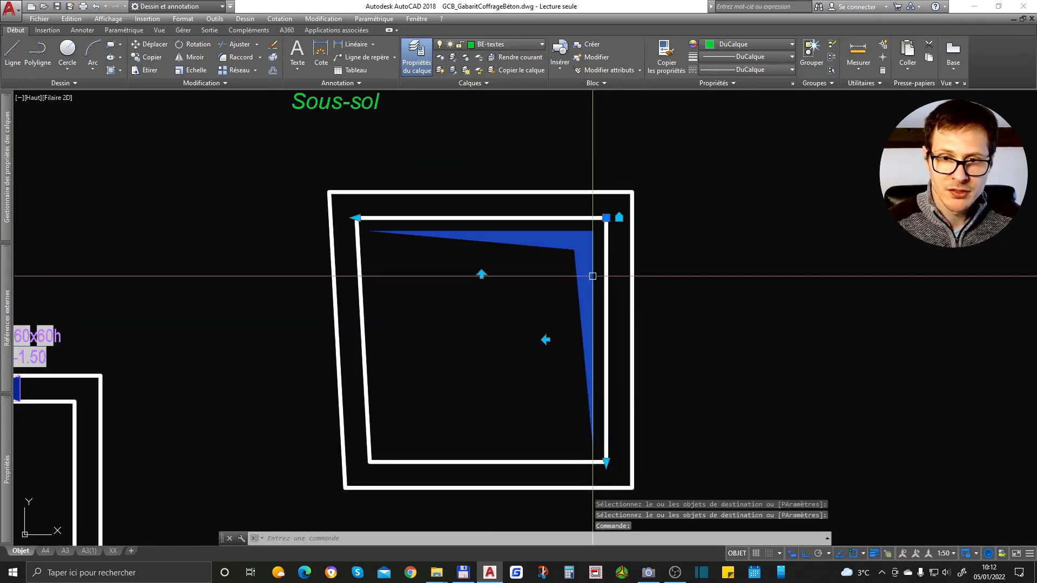
click(546, 338)
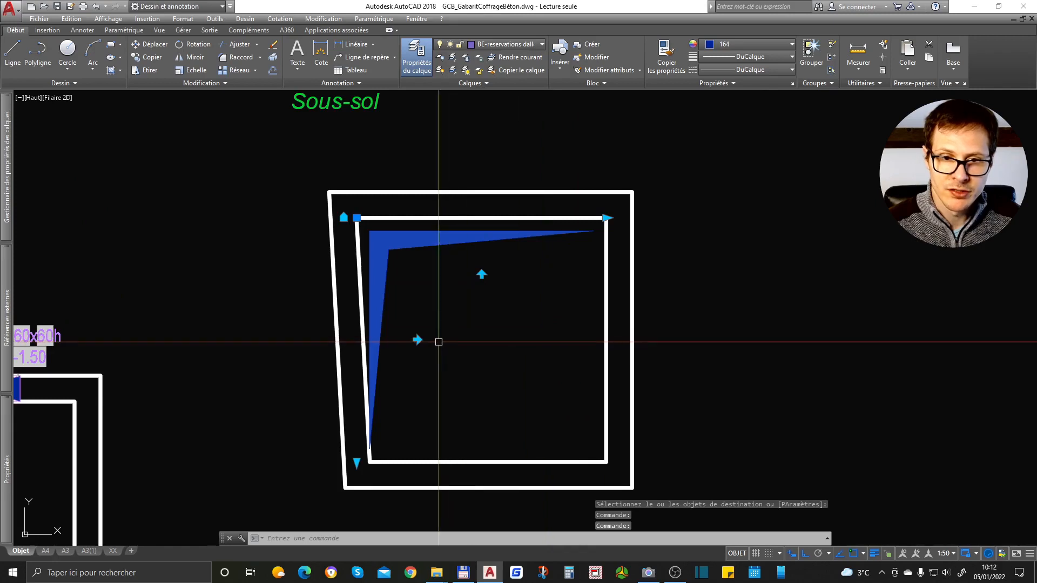
click(416, 340)
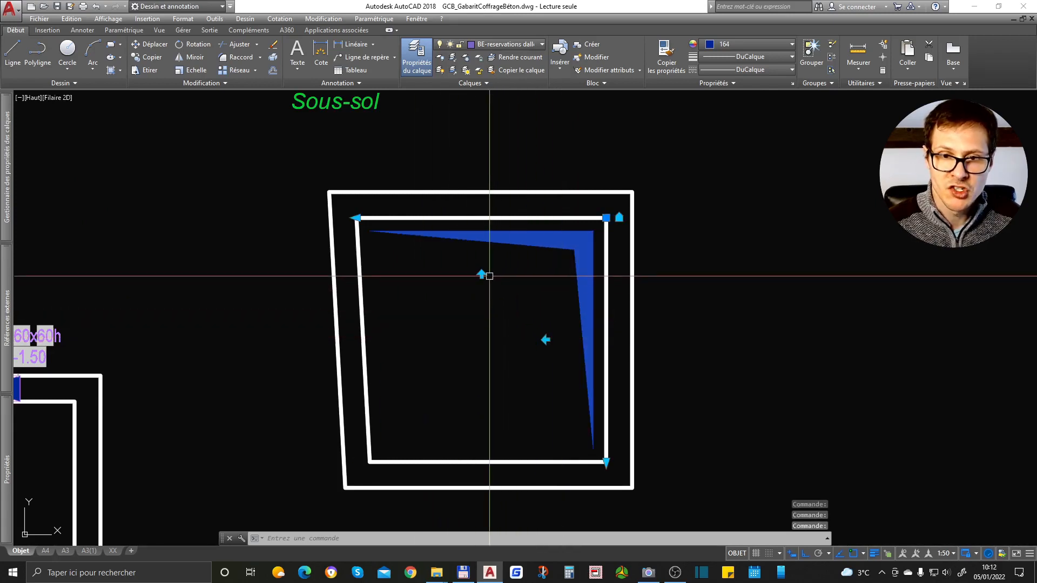
click(481, 275)
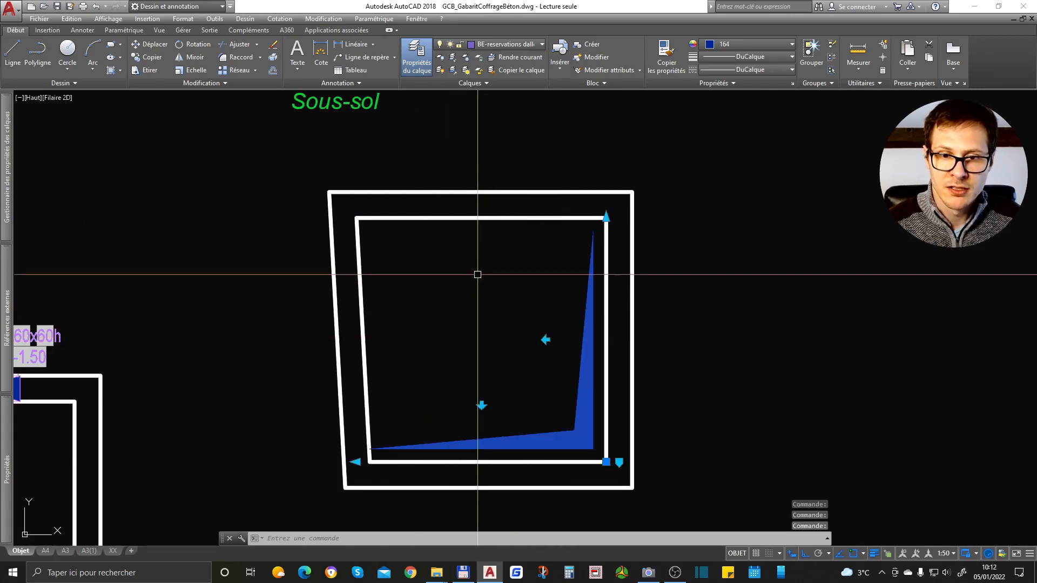
key(ctrl+z)
Try aligning the Trémie block to the slanted left wall with its alignment grip, and undo the alignment.
scroll(618, 238, down, 2)
click(613, 228)
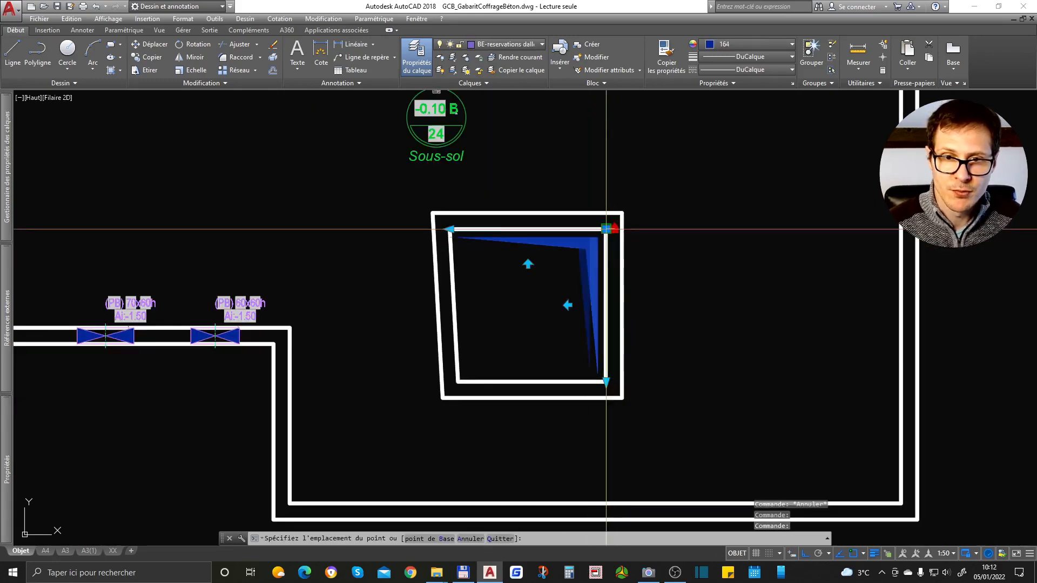
click(437, 323)
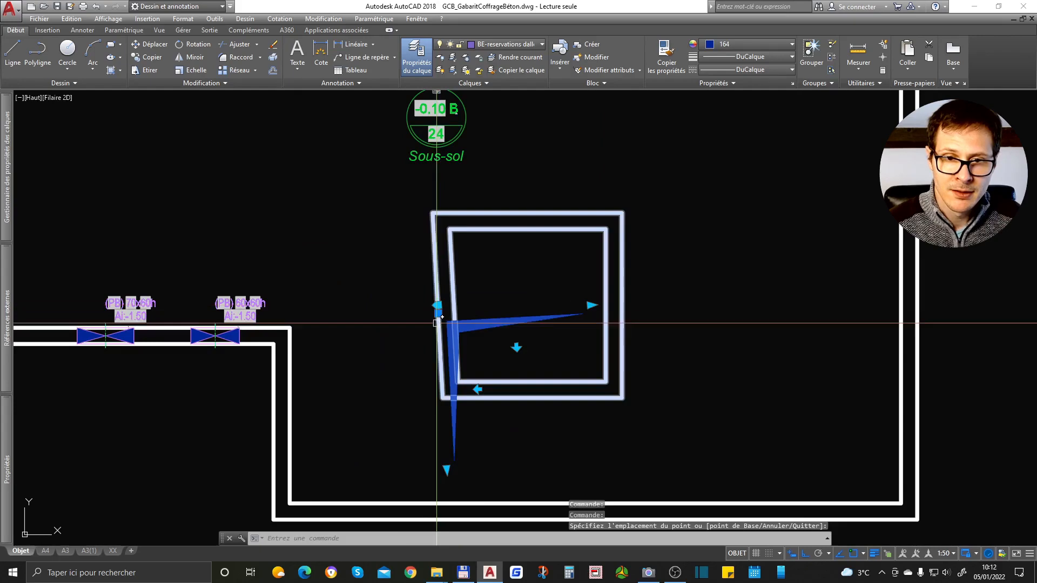
scroll(436, 323, up, 2)
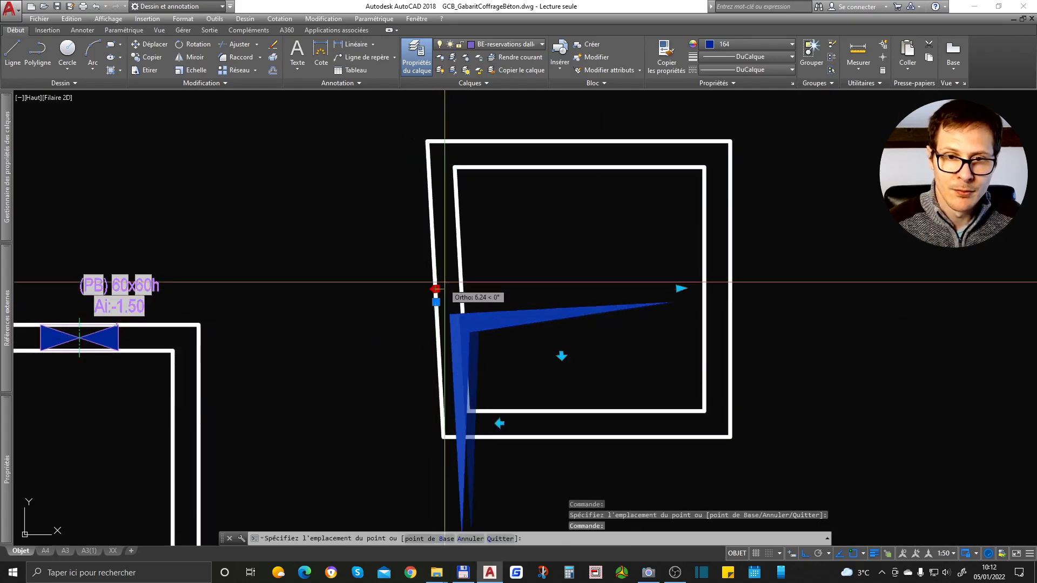
key(Escape)
scroll(461, 278, down, 4)
key(Escape)
scroll(461, 269, up, 6)
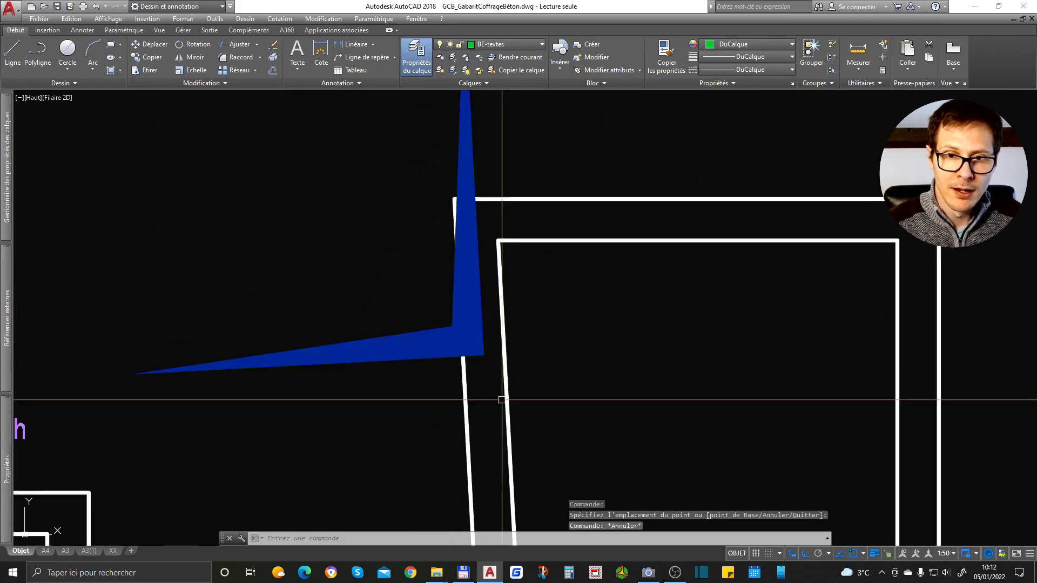
scroll(483, 348, down, 12)
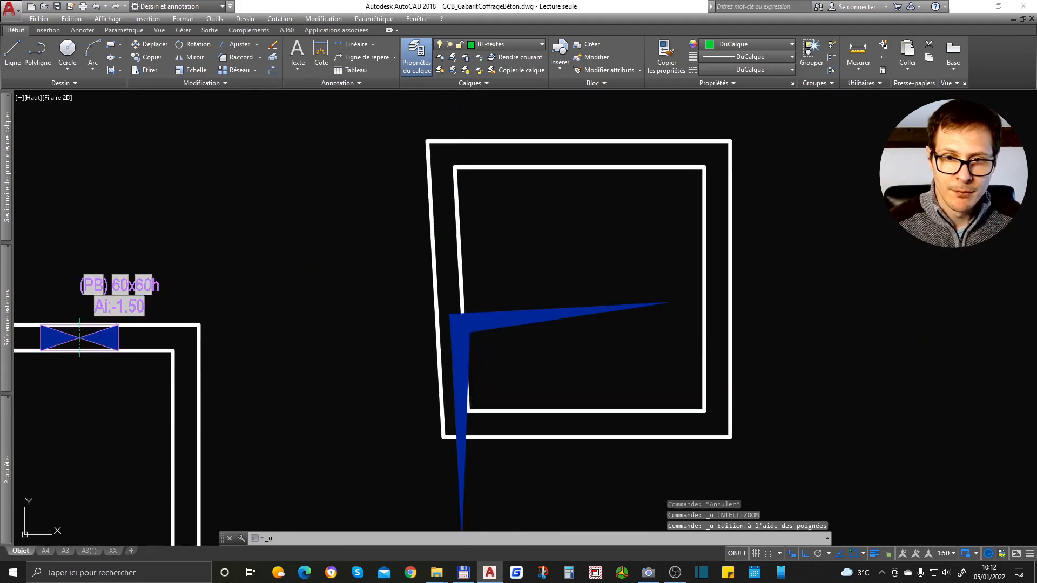
scroll(458, 193, down, 3)
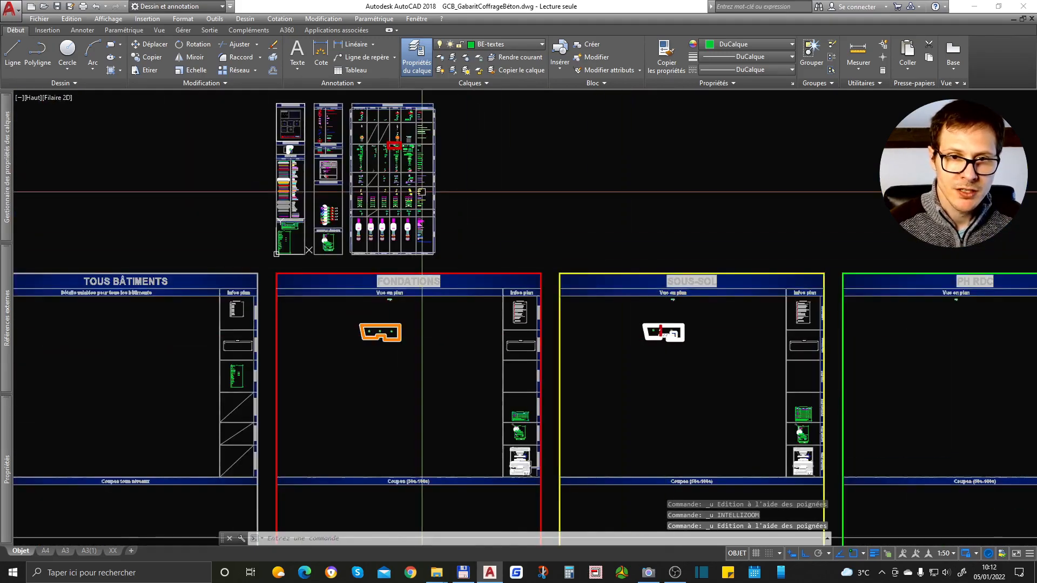
Stretch the Escalier droit block in the OUTILS DESSIN table to four treads and switch it to Arrivée escalier.
scroll(322, 254, up, 6)
scroll(323, 254, down, 3)
scroll(381, 310, up, 10)
click(322, 299)
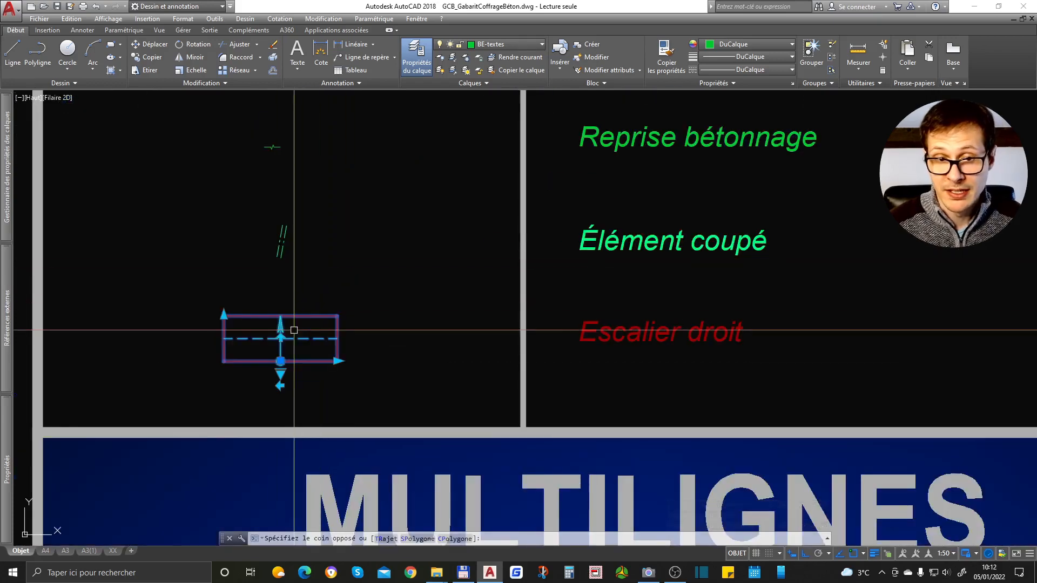
click(269, 339)
scroll(219, 351, up, 2)
click(227, 294)
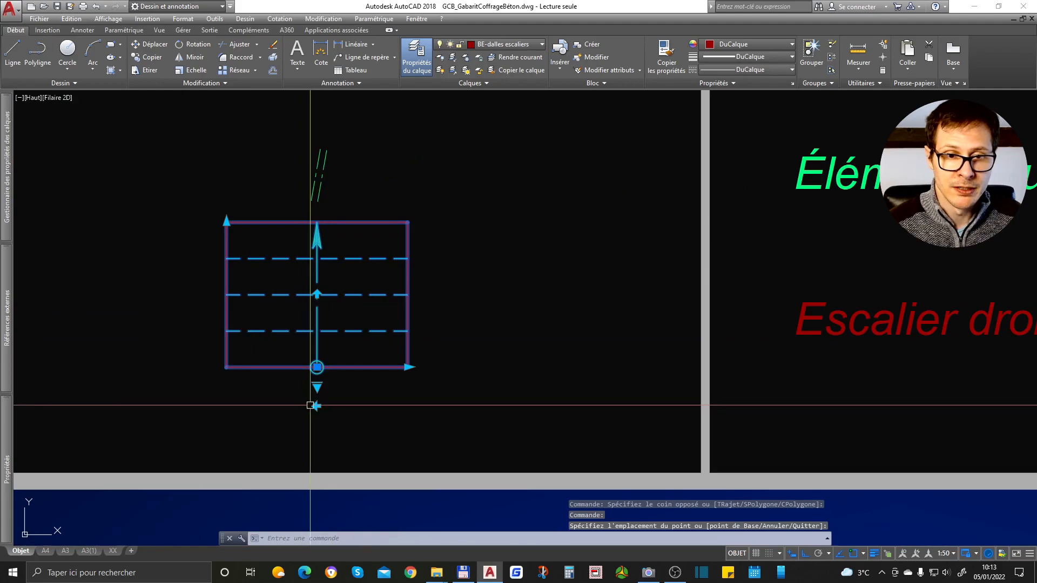
click(317, 386)
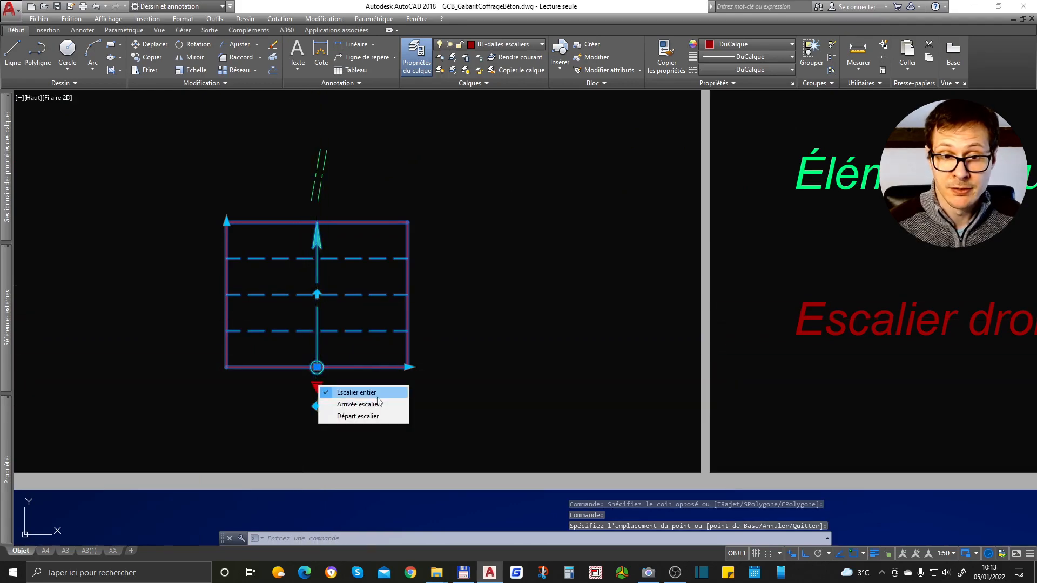
click(378, 405)
Copy the Arrivée escalier stair block from the OUTILS DESSIN table into the Sous-sol plan, near the multiline enclosure.
text(co)
key(space)
click(317, 343)
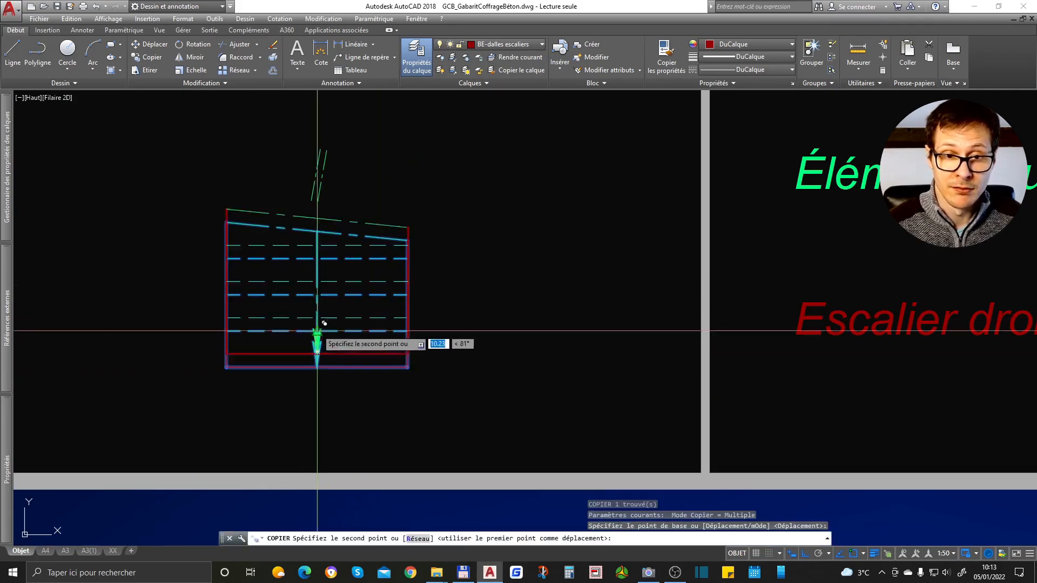
scroll(298, 200, down, 10)
middle_drag(574, 393, 291, 125)
scroll(585, 234, up, 10)
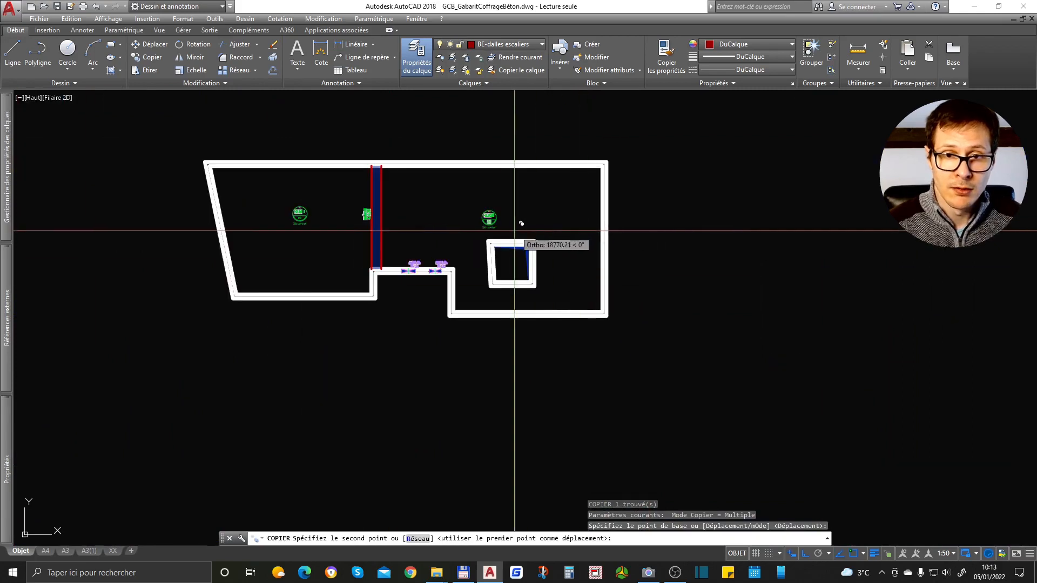
click(576, 234)
key(space)
Move the copied stair block horizontally away from the enclosure, towards the blue beam in the Sous-sol plan.
click(576, 235)
click(480, 255)
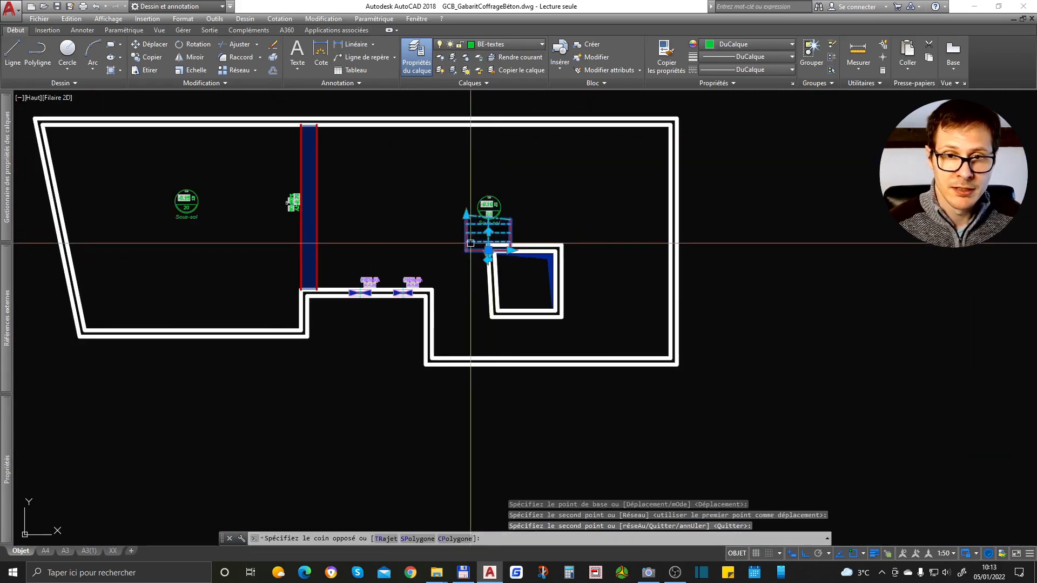
text(d)
key(space)
click(480, 256)
click(394, 255)
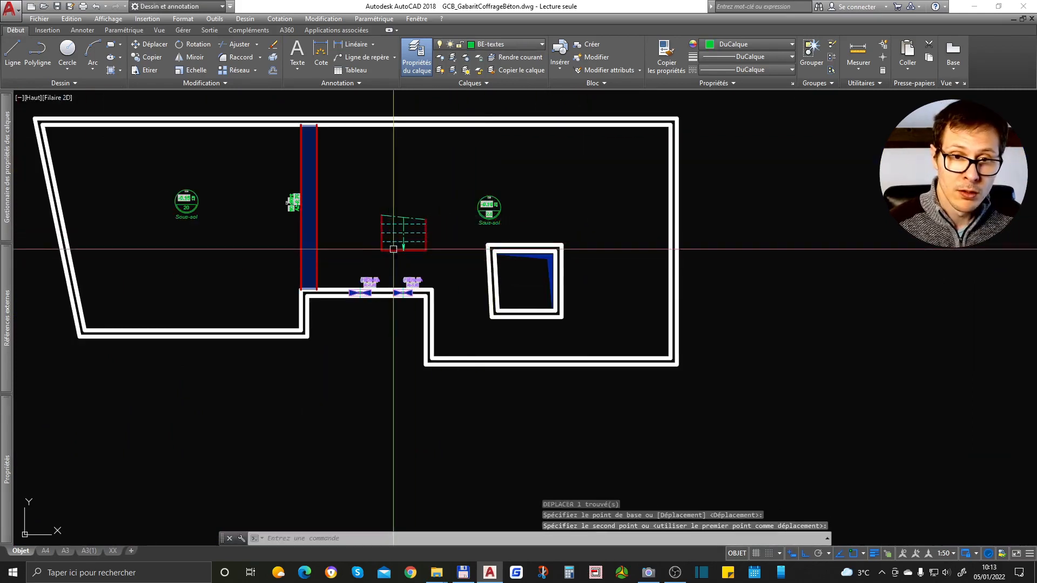
Rotate the Sous-sol stair block a quarter turn so that its arrow points right.
click(400, 233)
scroll(401, 211, up, 5)
text(ro)
key(space)
click(413, 195)
click(414, 184)
Copy the rotated stair block 15000 to the left, into the Fondations plan.
click(530, 196)
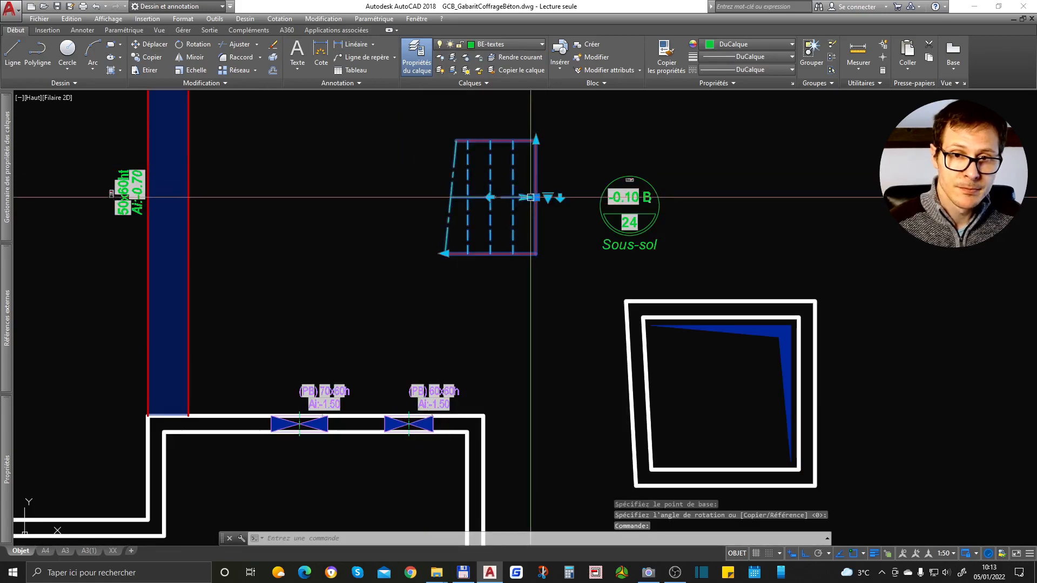
text(co)
key(space)
click(532, 201)
scroll(531, 210, down, 14)
middle_drag(183, 237, 505, 235)
scroll(496, 233, up, 12)
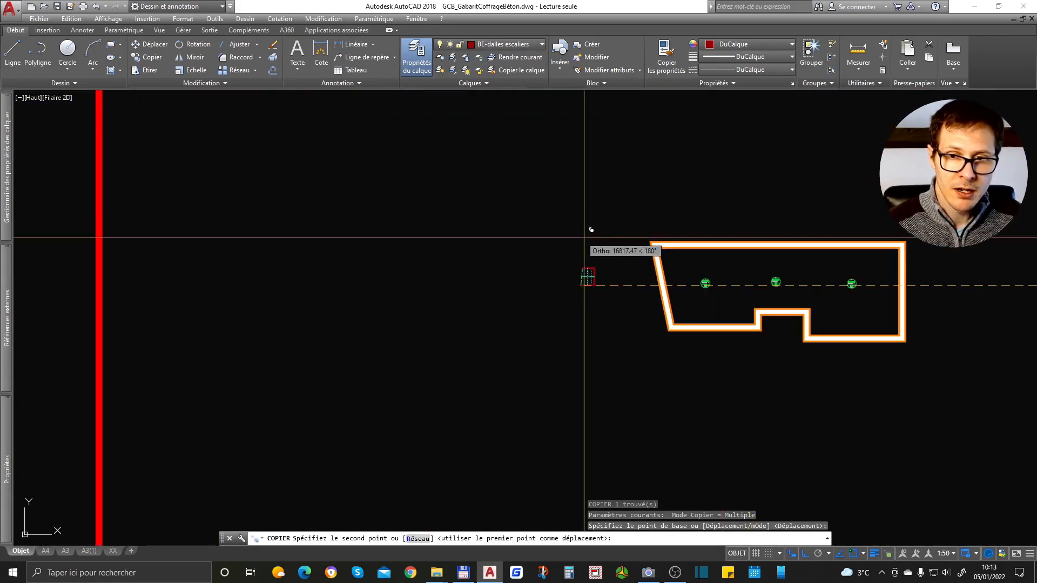
text(150)
key(space)
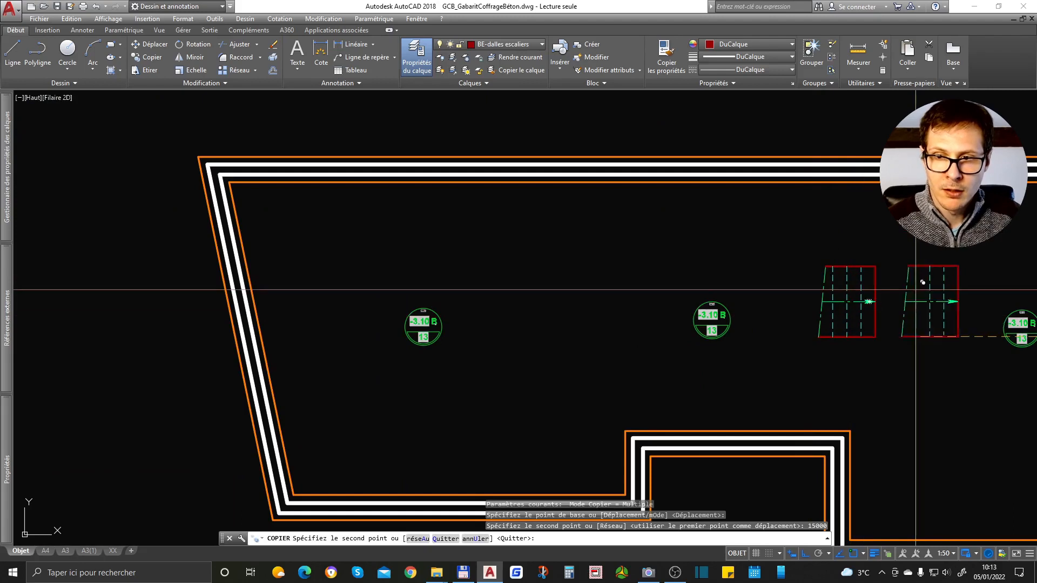
key(space)
Switch the stair copy in the Fondations plan to Départ escalier and flip it horizontally.
click(893, 292)
click(868, 309)
click(884, 303)
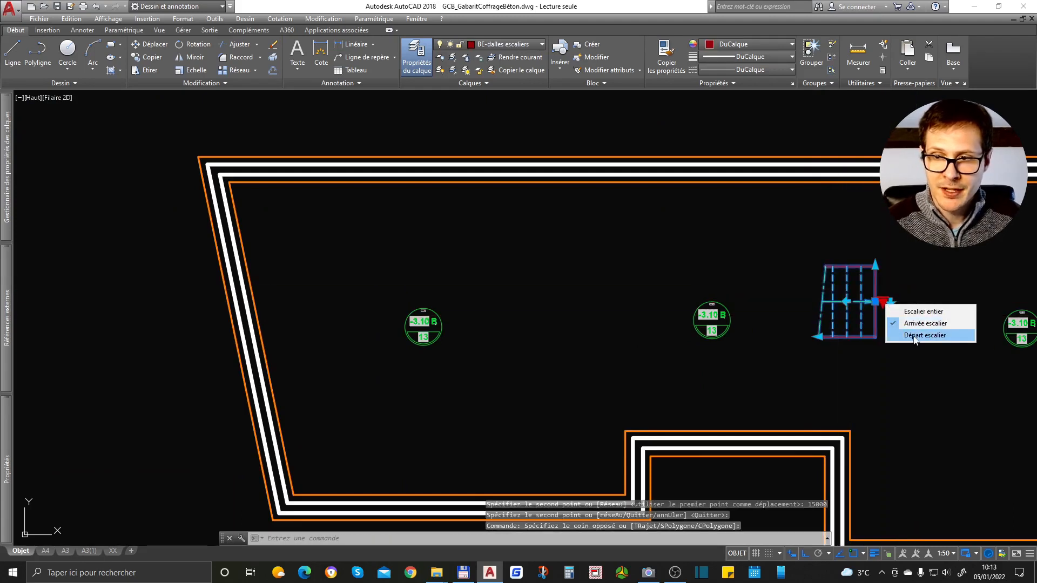
click(914, 339)
scroll(862, 308, up, 2)
middle_drag(861, 308, 699, 315)
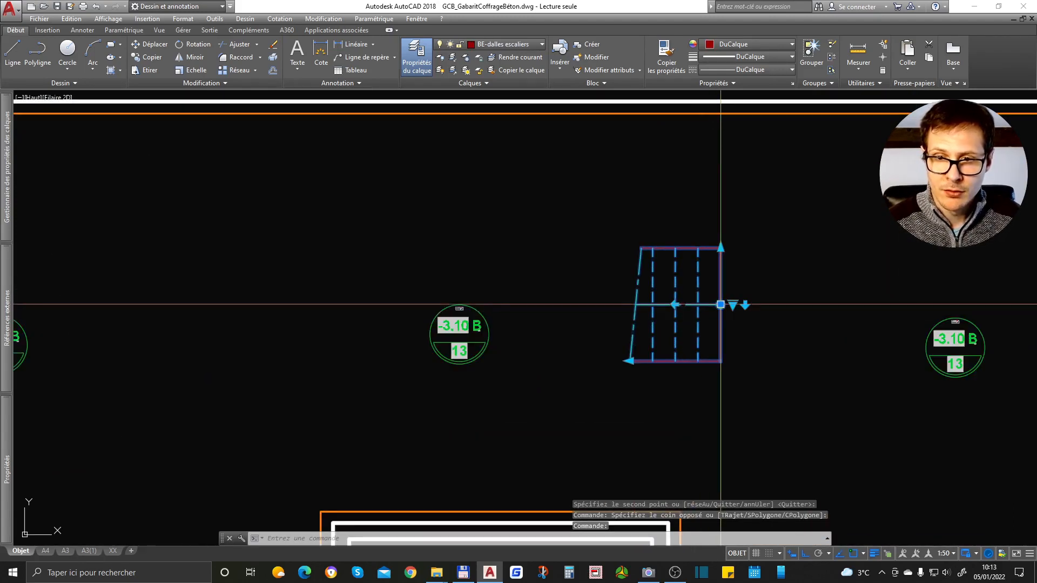
click(674, 305)
key(Escape)
scroll(692, 301, up, 2)
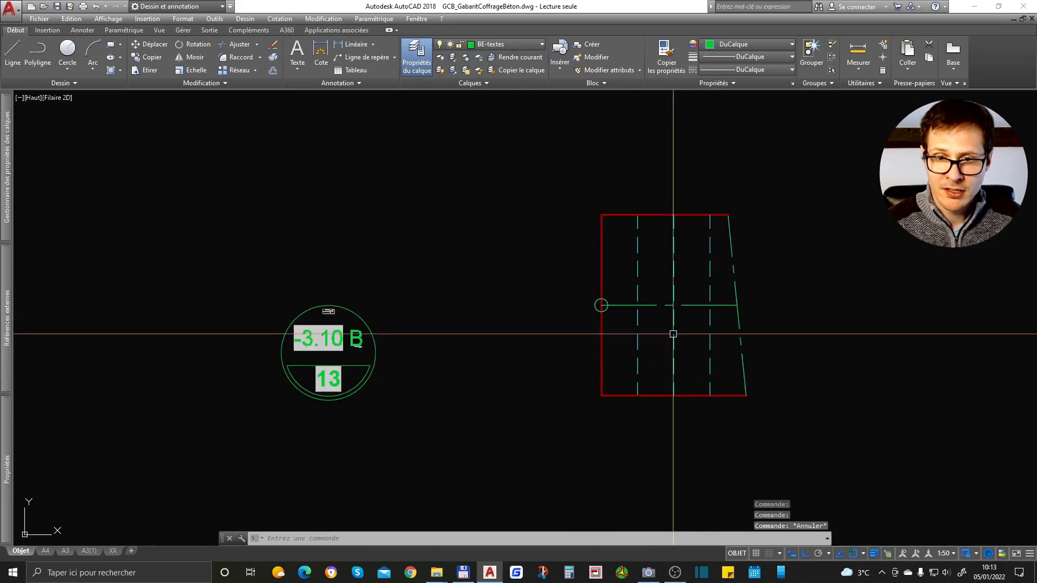
Move the Départ escalier block slightly left, closer to the middle level marker of the Fondations plan.
scroll(704, 359, down, 6)
middle_drag(704, 359, 507, 308)
click(508, 290)
text(dp)
key(space)
click(565, 365)
click(542, 365)
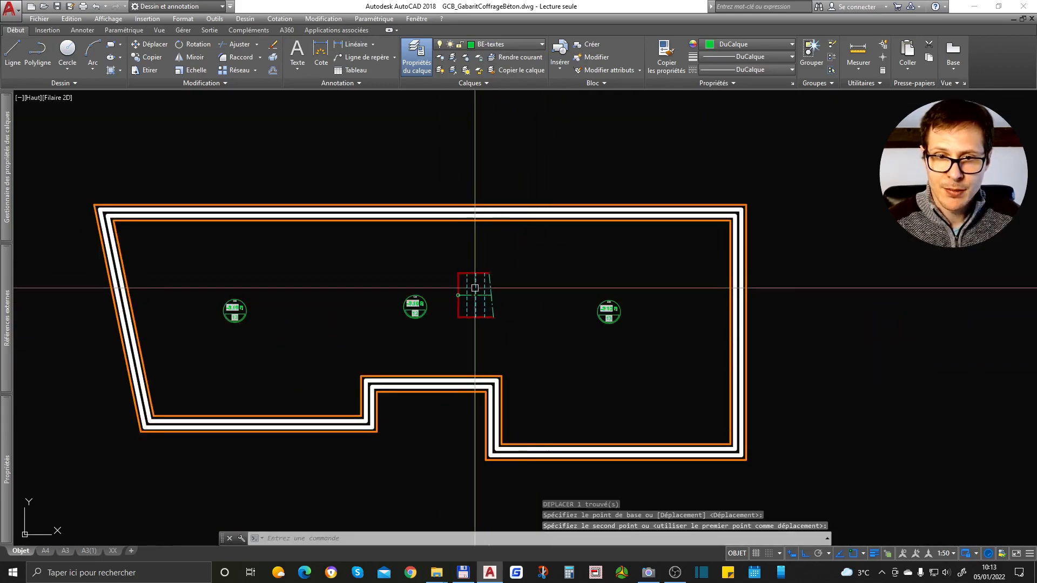
Copy the Arrivée escalier block in the Sous-sol plan straight down, just below the original.
scroll(378, 301, down, 8)
middle_drag(799, 295, 361, 261)
scroll(609, 259, up, 12)
click(481, 205)
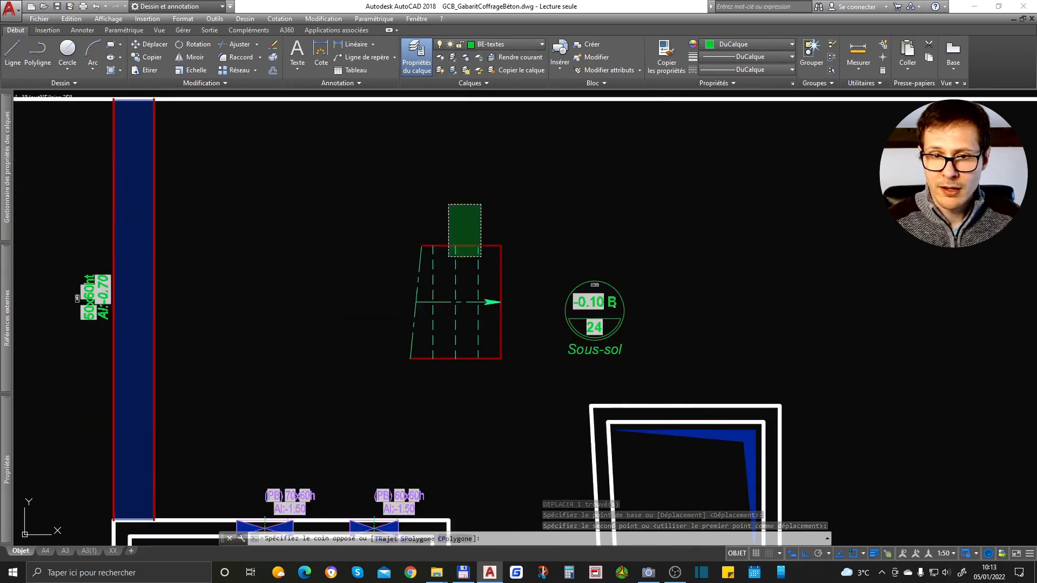
click(431, 297)
text(co)
key(Return)
click(518, 282)
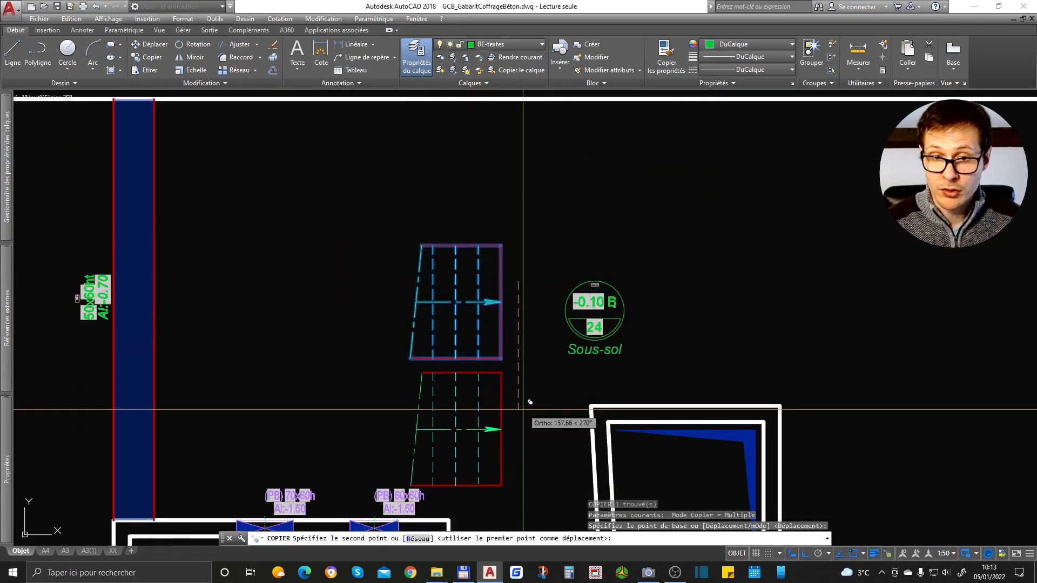
click(521, 409)
key(Return)
Switch the lower stair copy in the Sous-sol plan to Départ escalier.
click(505, 416)
click(498, 426)
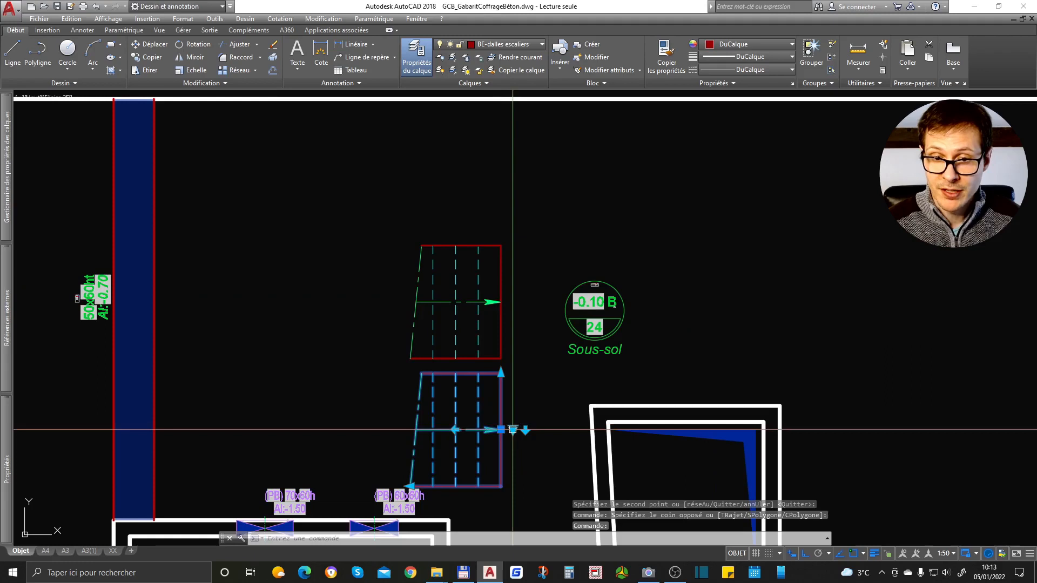
click(512, 431)
click(556, 460)
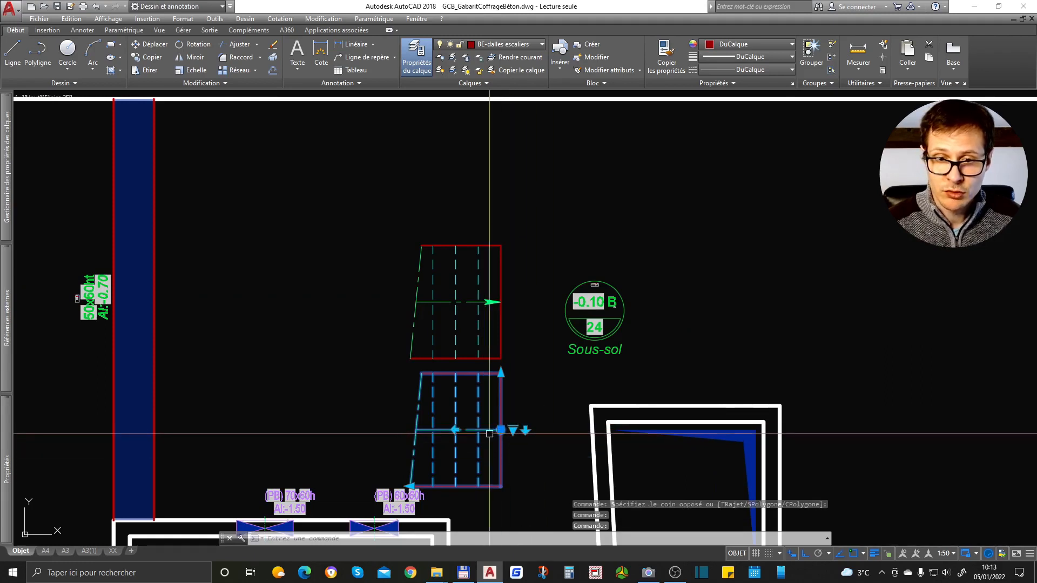
key(Escape)
Move the lower Départ escalier block up against the upper stair block.
middle_drag(528, 429, 524, 356)
click(523, 351)
click(476, 370)
text(d)
key(Return)
click(524, 366)
click(526, 354)
Move the two adjoining stair blocks together upward in the Sous-sol plan.
click(505, 274)
click(477, 303)
text(d)
key(Return)
click(545, 314)
click(540, 261)
Shift both stair blocks together slightly back down, beside the right-hand Sous-sol level marker.
scroll(519, 303, down, 3)
scroll(519, 301, up, 2)
click(514, 260)
click(474, 319)
scroll(510, 295, up, 2)
text(d)
key(Return)
click(523, 282)
click(524, 297)
scroll(511, 283, down, 3)
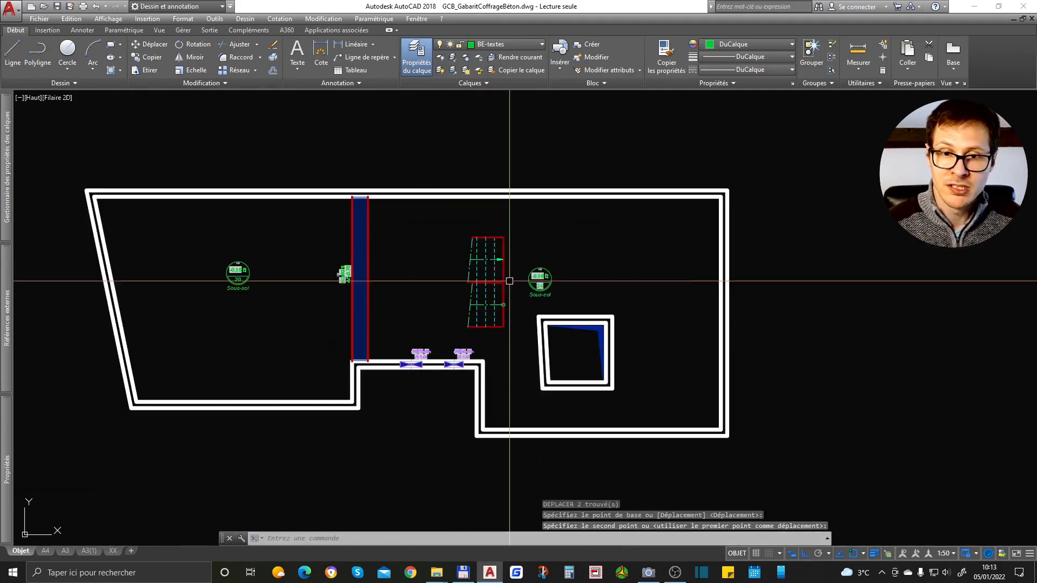
Switch the lower stair block to Escalier entier and stretch it to seven treads.
scroll(476, 302, up, 2)
click(468, 301)
click(456, 369)
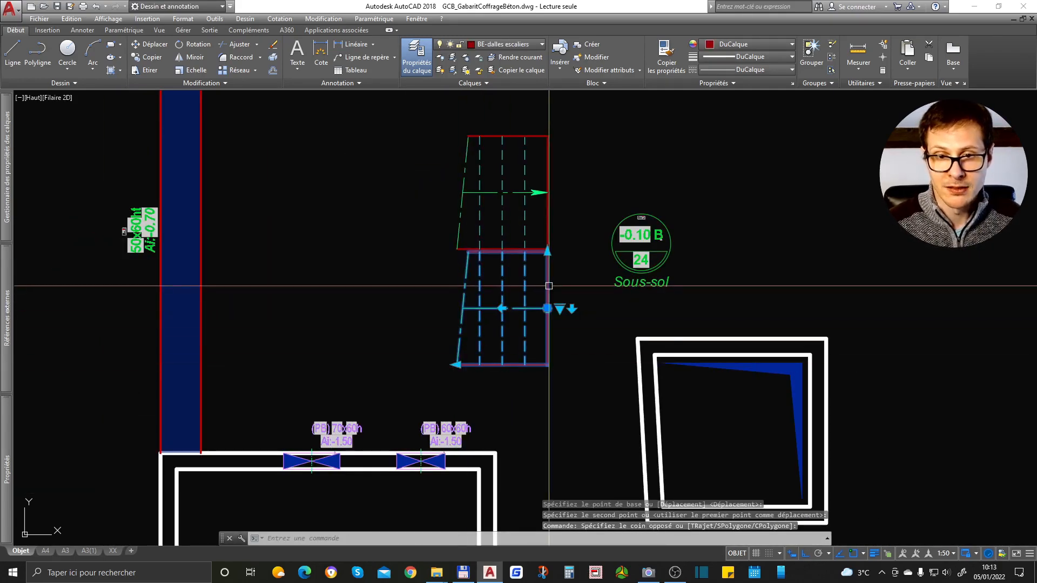
click(560, 308)
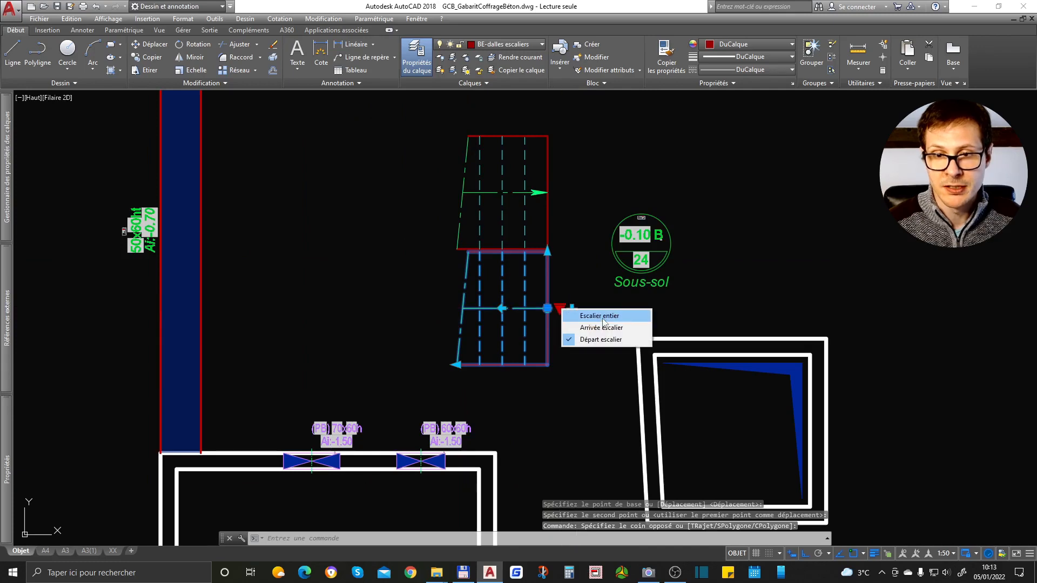
click(603, 318)
click(457, 364)
click(384, 356)
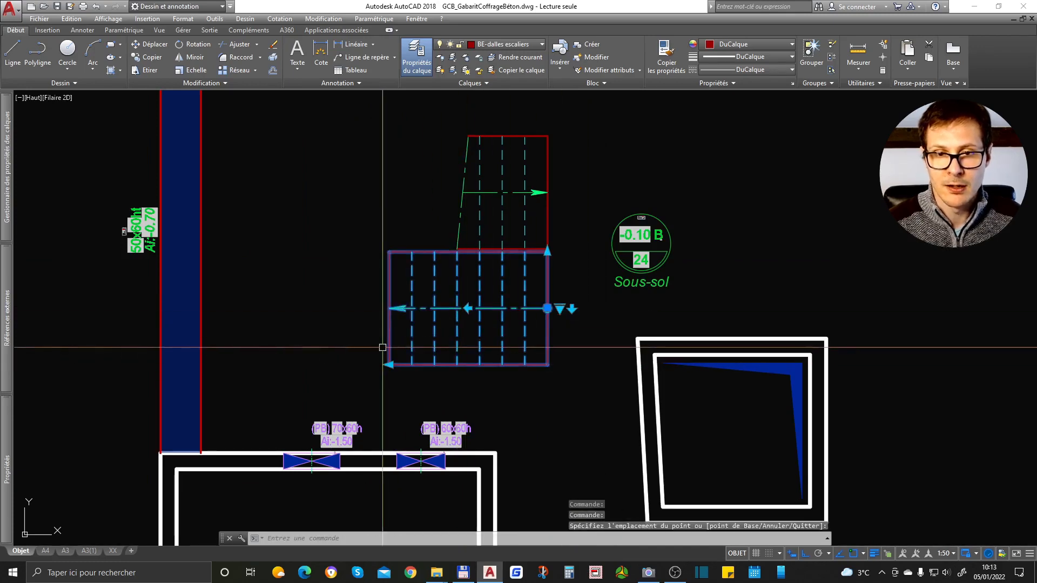
key(Escape)
Set the width of the lower Escalier entier block to 100 with its width grip.
scroll(382, 341, down, 8)
scroll(368, 317, up, 4)
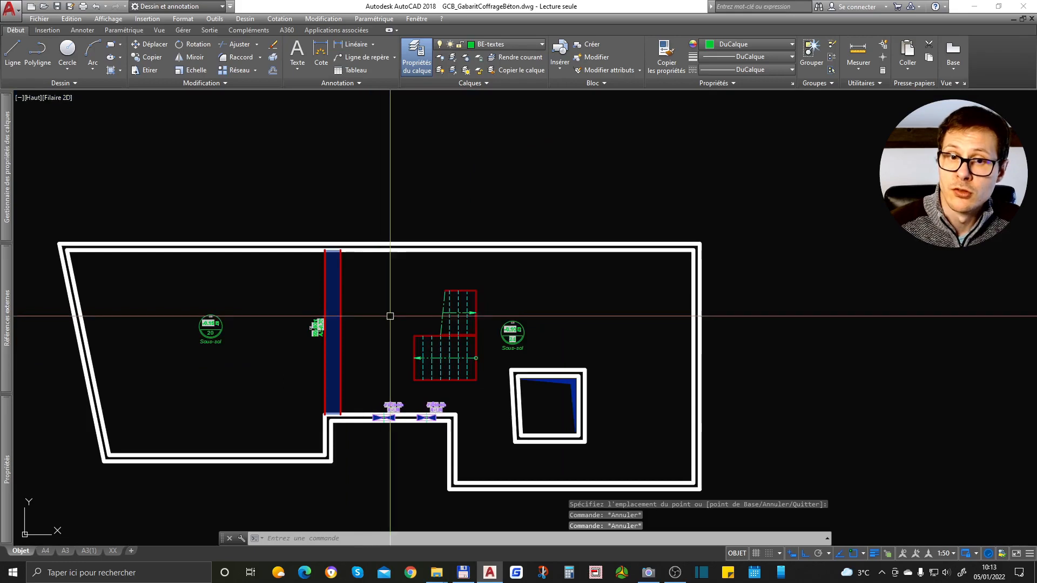
scroll(446, 328, up, 2)
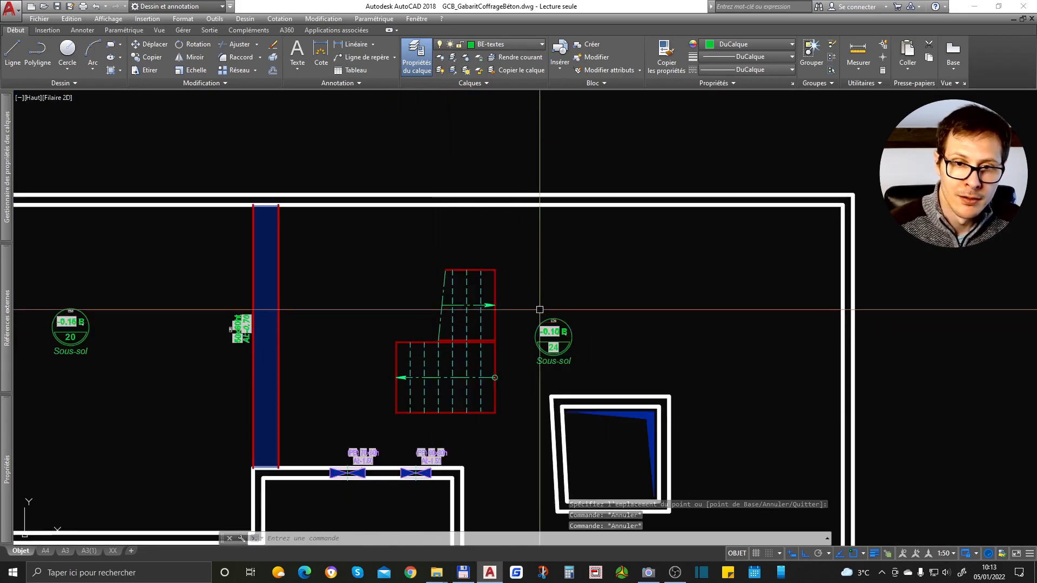
scroll(463, 270, up, 1)
scroll(485, 285, down, 2)
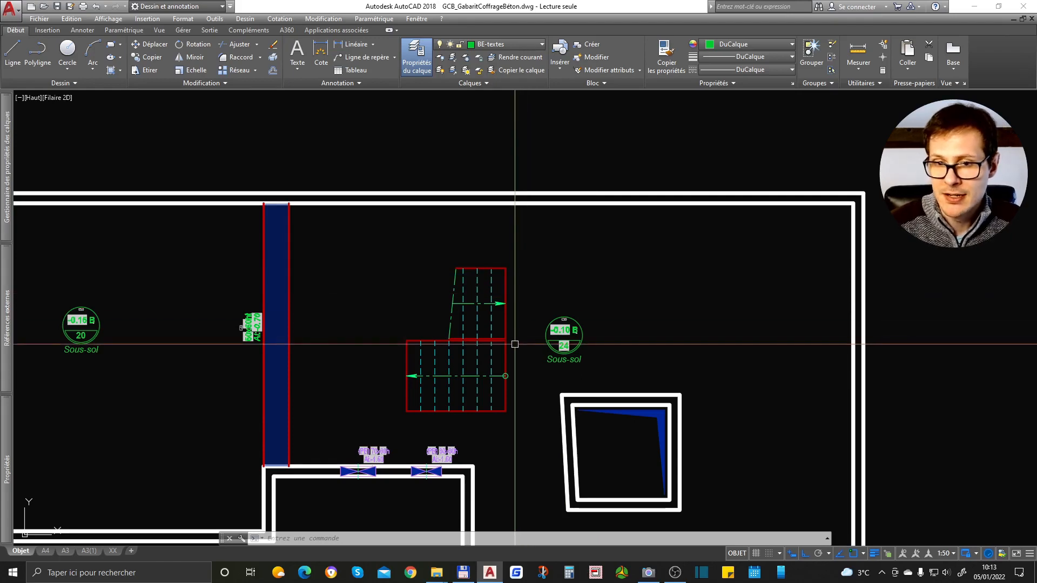
click(516, 397)
scroll(521, 338, up, 4)
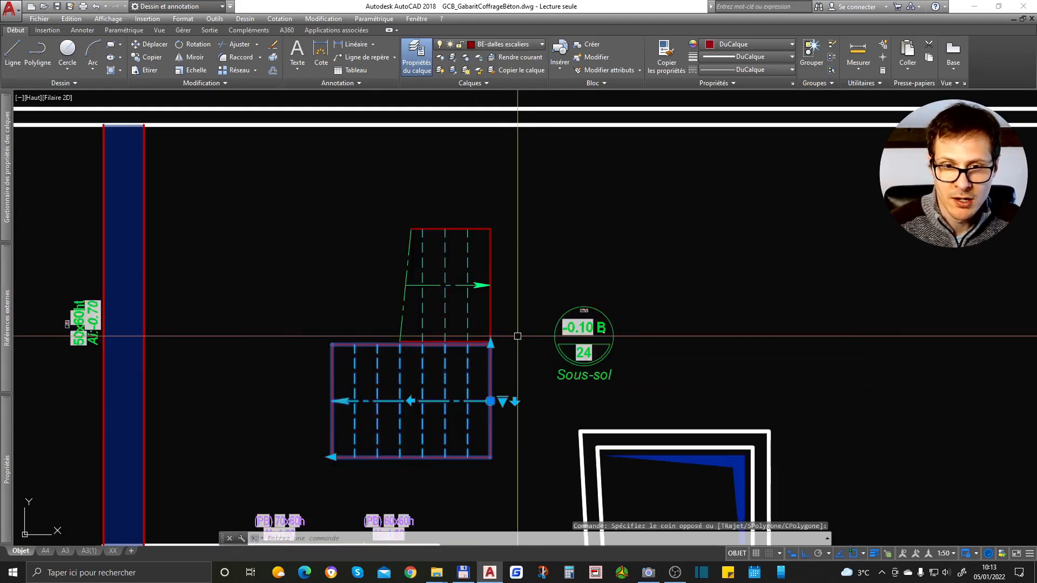
click(479, 350)
text(100)
key(Return)
Move the narrowed lower stair block up, leaving a small gap below the upper stair.
scroll(480, 322, down, 2)
scroll(490, 343, up, 4)
text(d)
key(Return)
click(531, 407)
click(532, 372)
scroll(544, 281, down, 4)
Extend the lower stair block by one more tread, to eight treads.
click(511, 341)
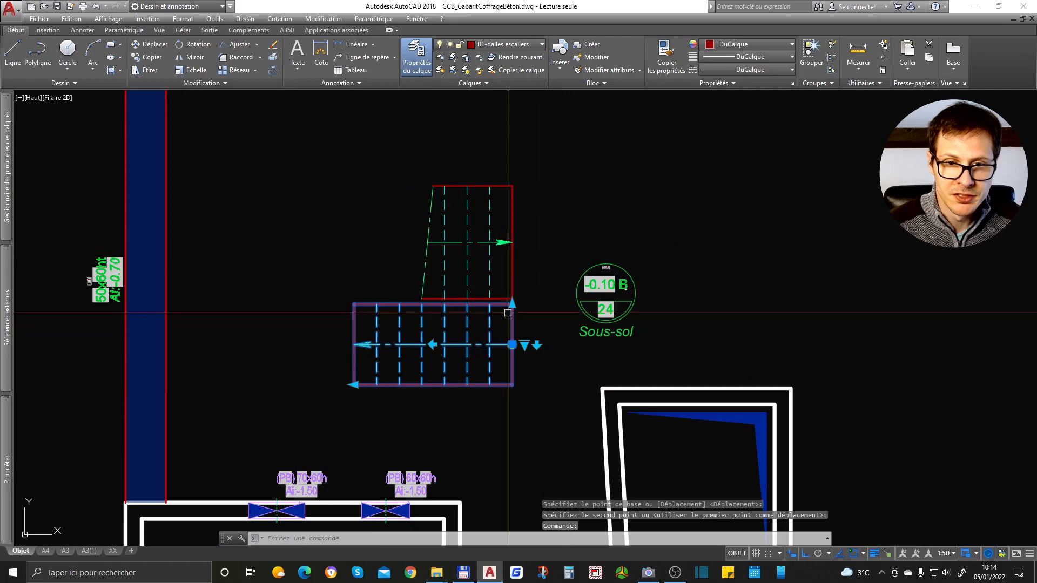
click(354, 385)
click(332, 384)
key(Escape)
click(559, 206)
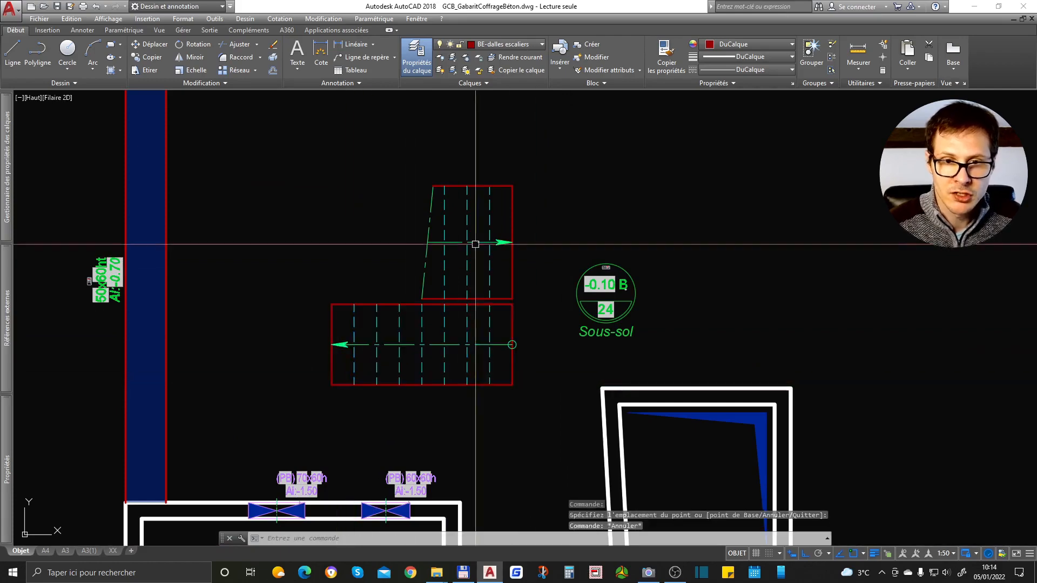
key(Escape)
Examine the MULTILIGNES table with its Standard, Murs et axes and Murs ou rupture thermique styles.
scroll(556, 287, down, 4)
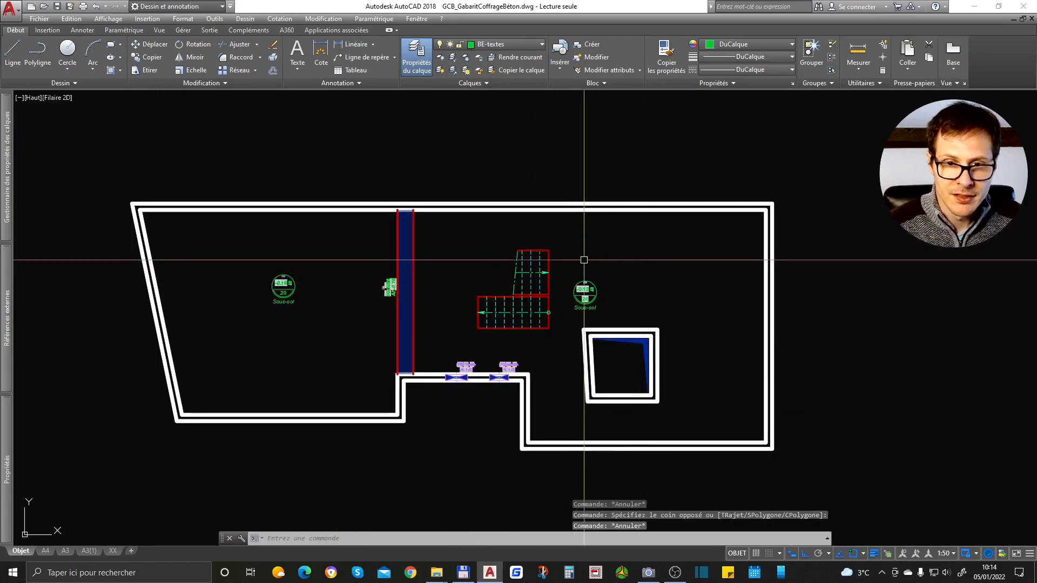
scroll(510, 343, down, 8)
middle_drag(356, 353, 782, 331)
scroll(396, 325, up, 8)
scroll(398, 330, down, 13)
scroll(399, 330, up, 13)
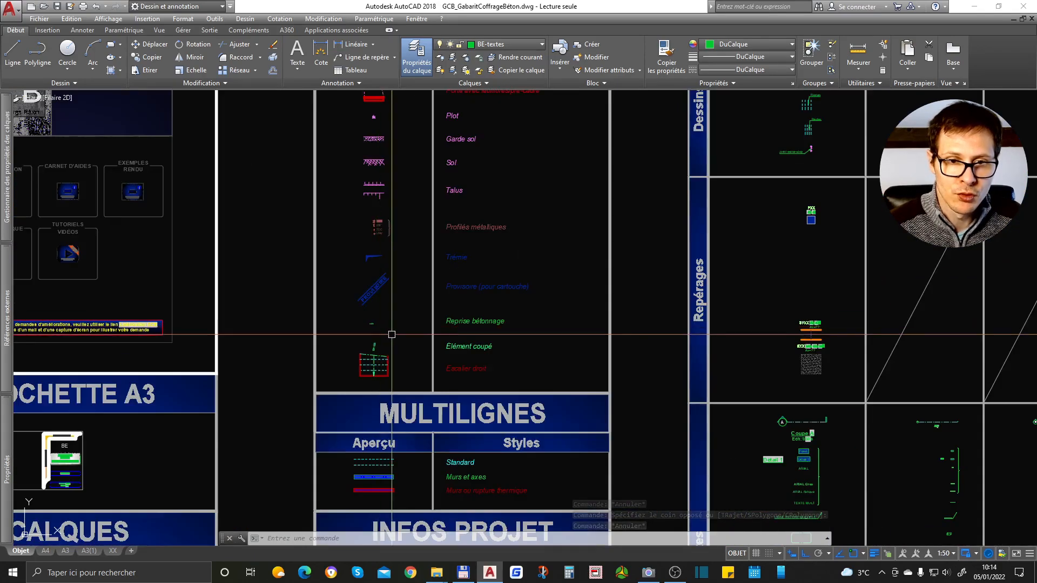
scroll(371, 296, down, 6)
scroll(335, 325, up, 8)
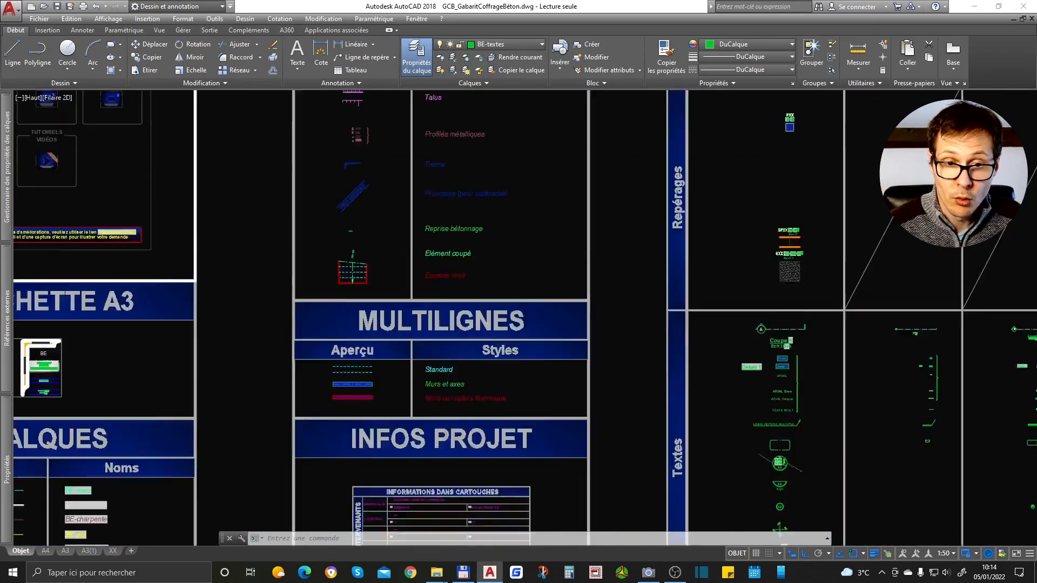
middle_drag(423, 436, 402, 337)
scroll(287, 319, up, 2)
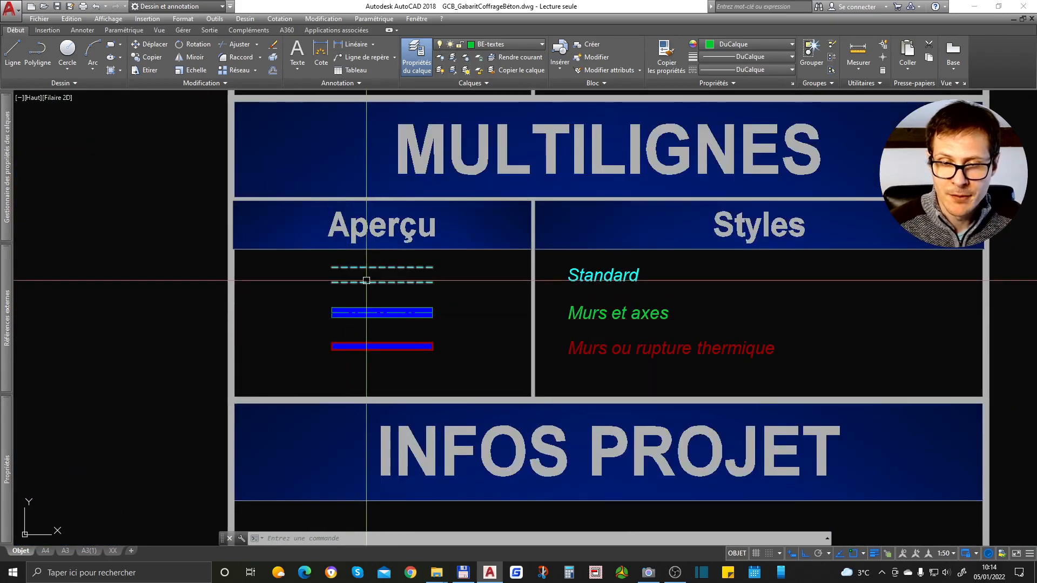
Examine the INFOS PROJET table with its INTERVENANTS, INFOS PROJET and PROPDESS title-block information.
scroll(373, 275, down, 5)
scroll(347, 267, up, 5)
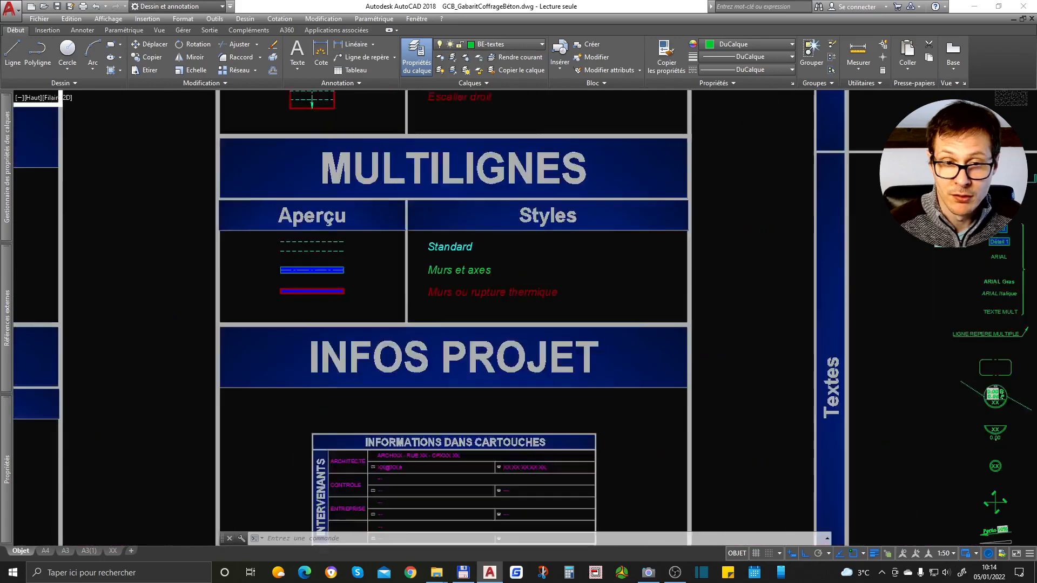
scroll(346, 267, down, 2)
scroll(328, 311, down, 5)
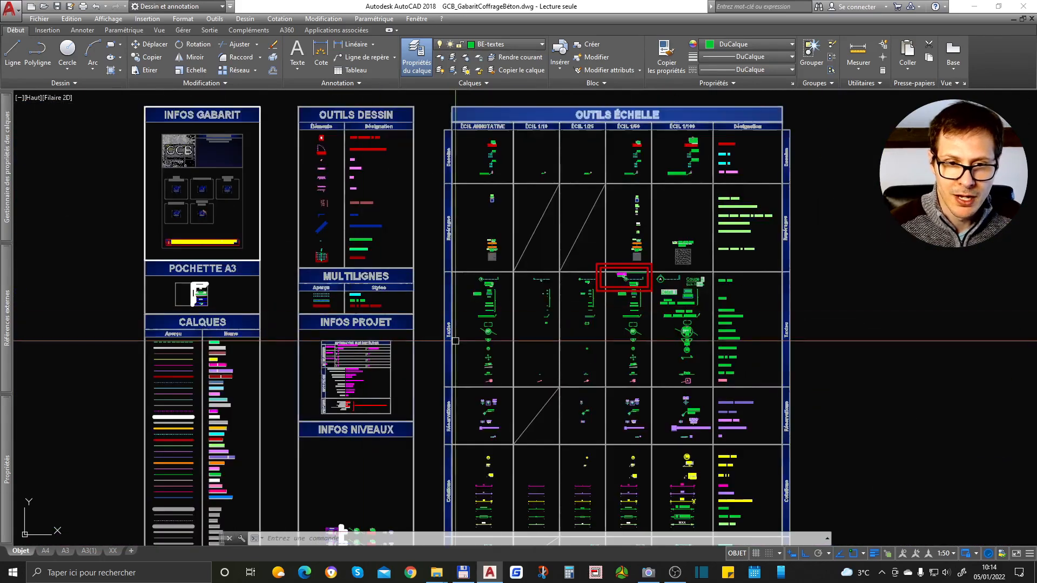
scroll(414, 344, up, 2)
scroll(359, 353, up, 2)
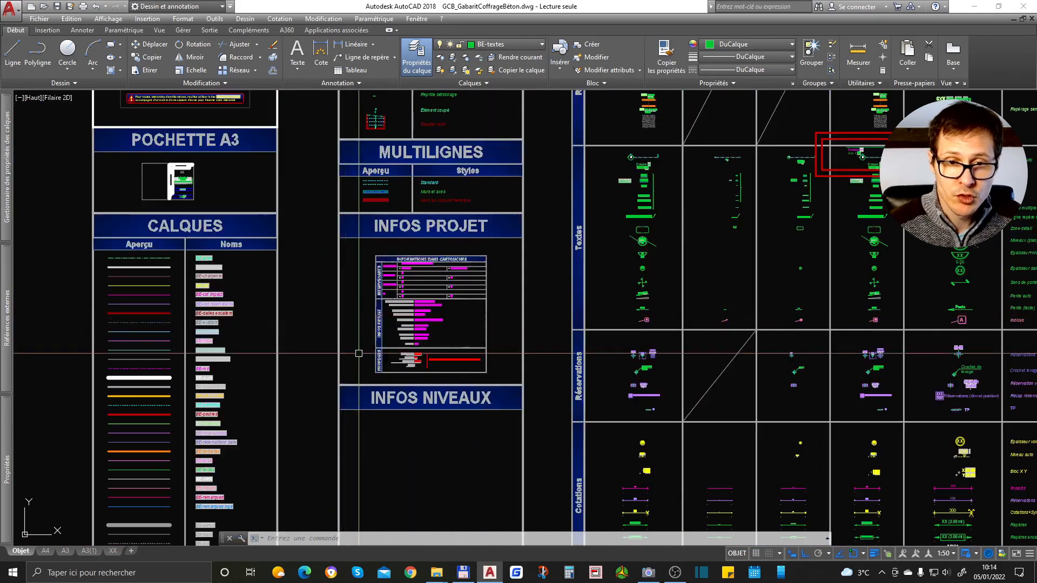
scroll(389, 354, up, 2)
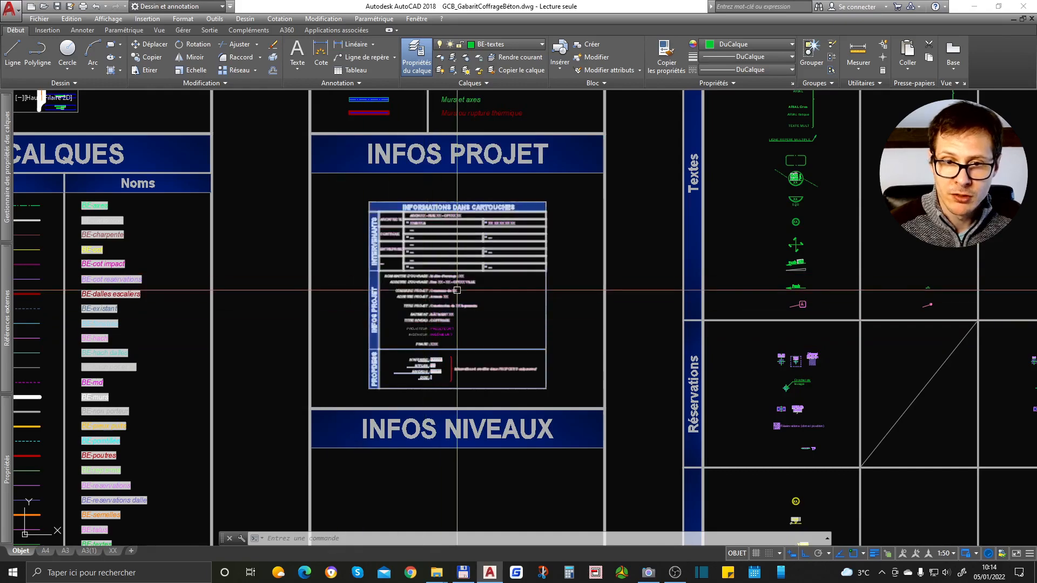
scroll(433, 259, down, 3)
scroll(411, 285, up, 5)
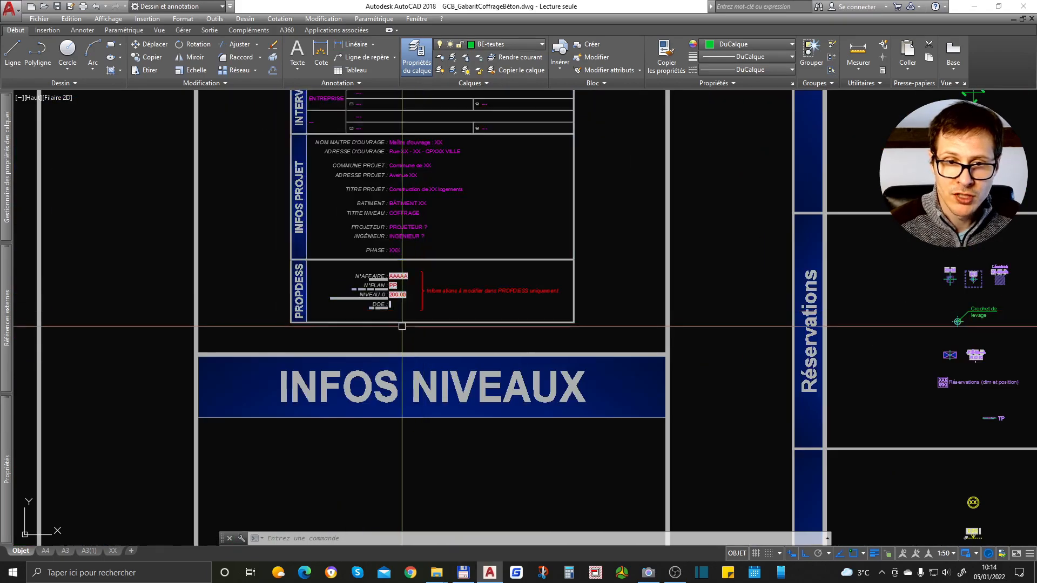
View the INFOS NIVEAUX blocks and the EXEMPLE LÉGENDE table below the project information.
scroll(411, 313, down, 5)
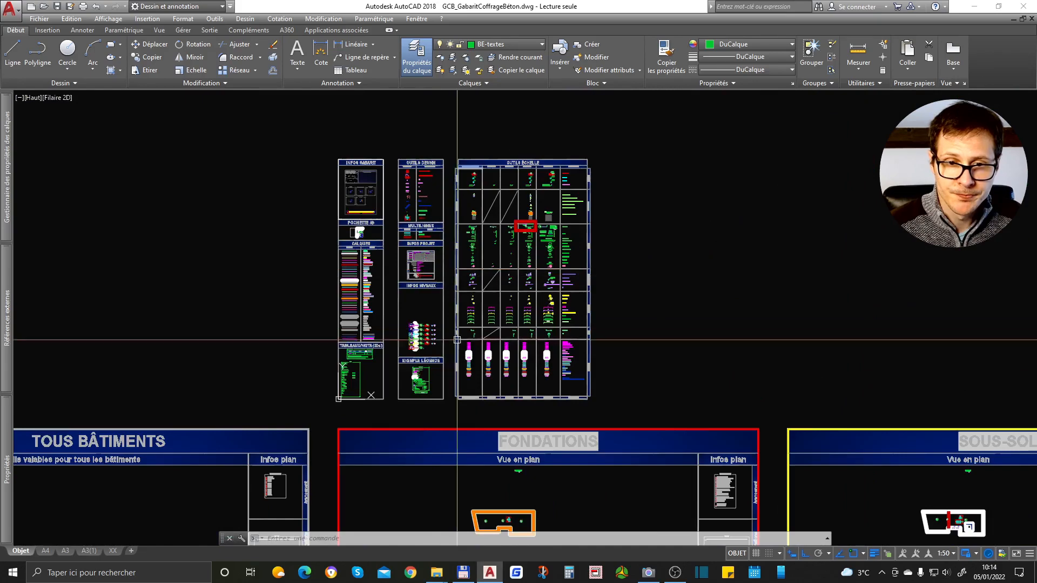
scroll(427, 352, up, 4)
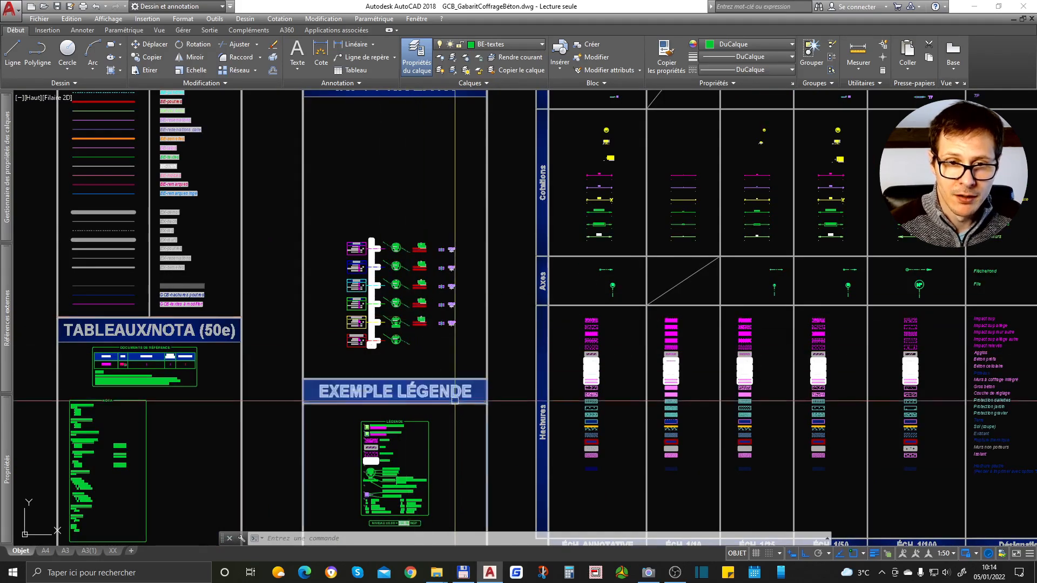
scroll(399, 389, down, 4)
Delete the two red frames and the stray magenta "Coupe ---" title at the top of the ÉCH. 1/50 Textes cell.
scroll(481, 343, up, 2)
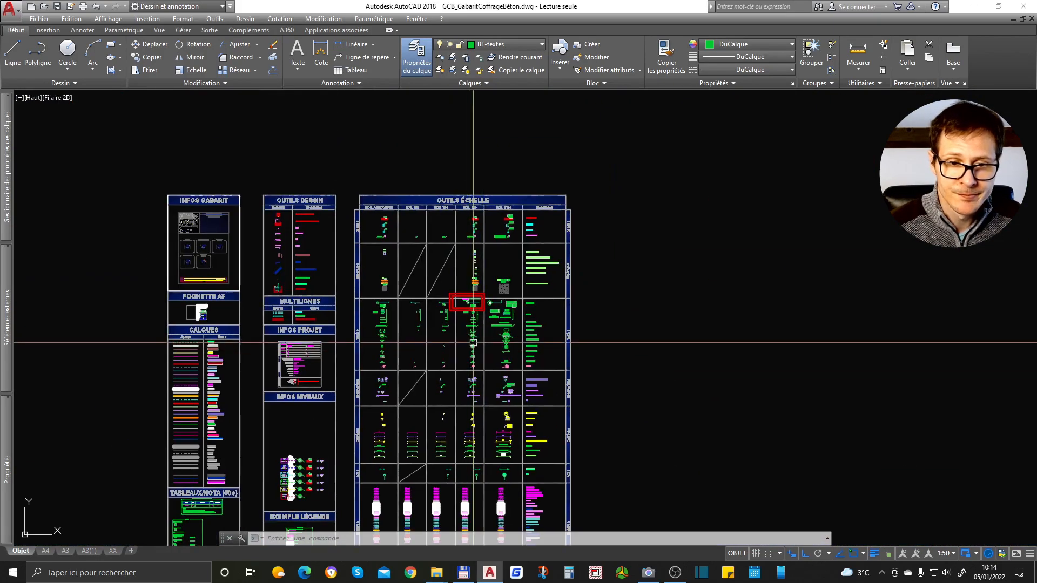
scroll(476, 226, up, 2)
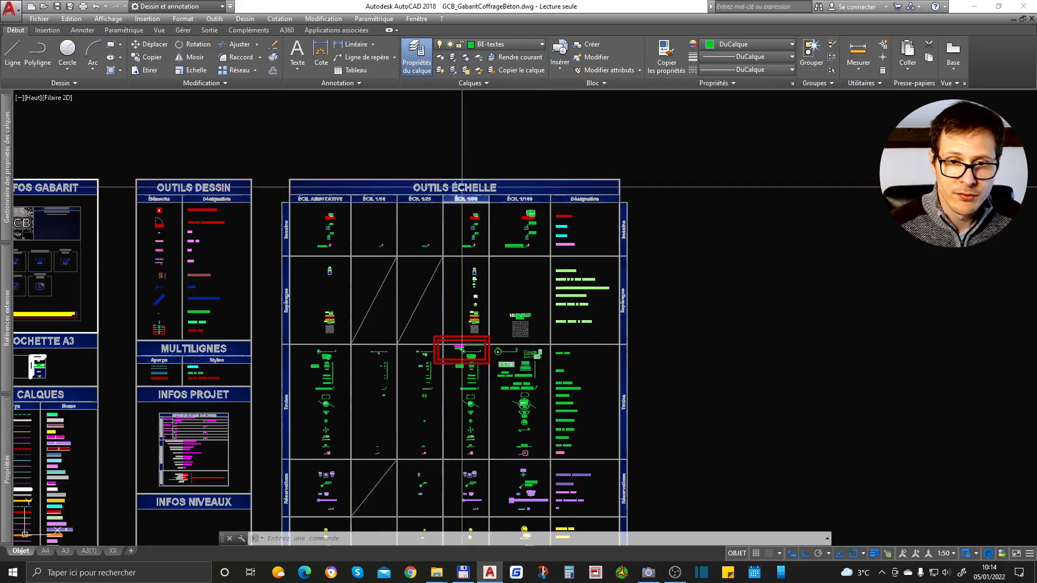
scroll(452, 348, up, 8)
click(468, 250)
click(450, 314)
key(Delete)
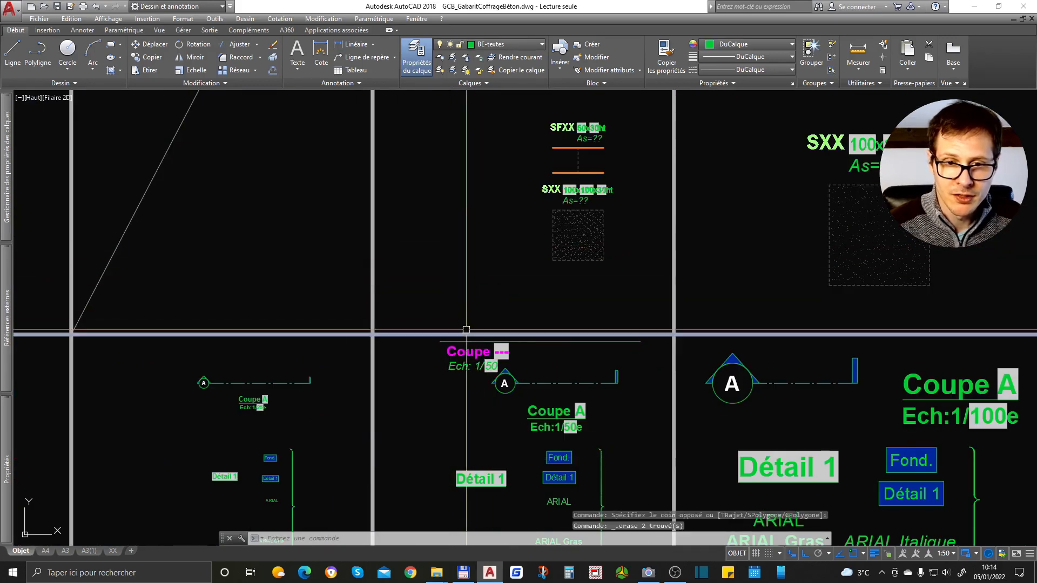
click(467, 355)
key(Delete)
scroll(467, 355, down, 7)
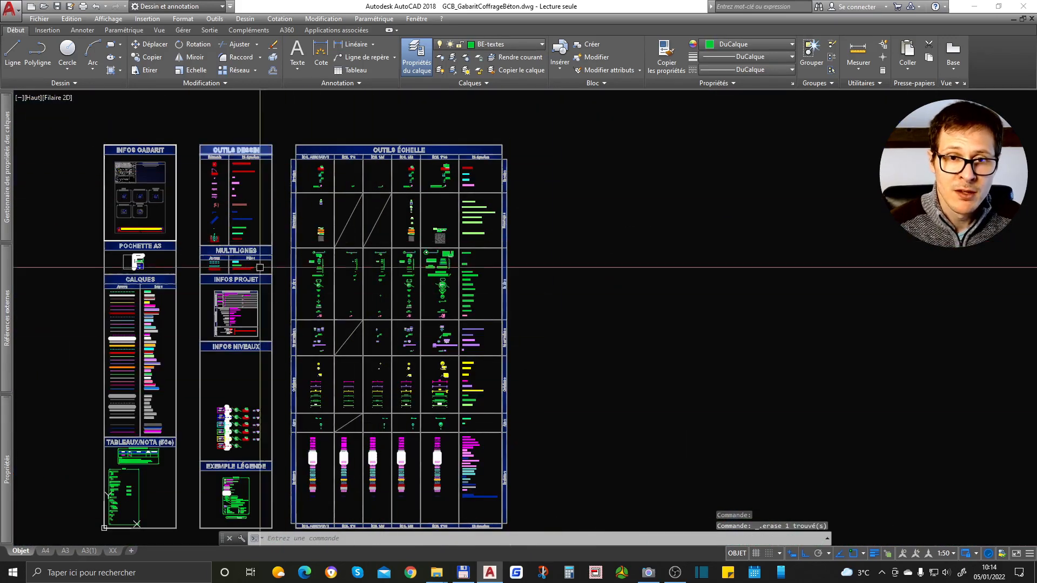
Look over the OUTILS ÉCHELLE table and its scale columns, from ÉCH. ANNOTATIVE to ÉCH. 1/100.
mouse_move(336, 182)
middle_down()
mouse_move(376, 129)
mouse_move(405, 125)
middle_up()
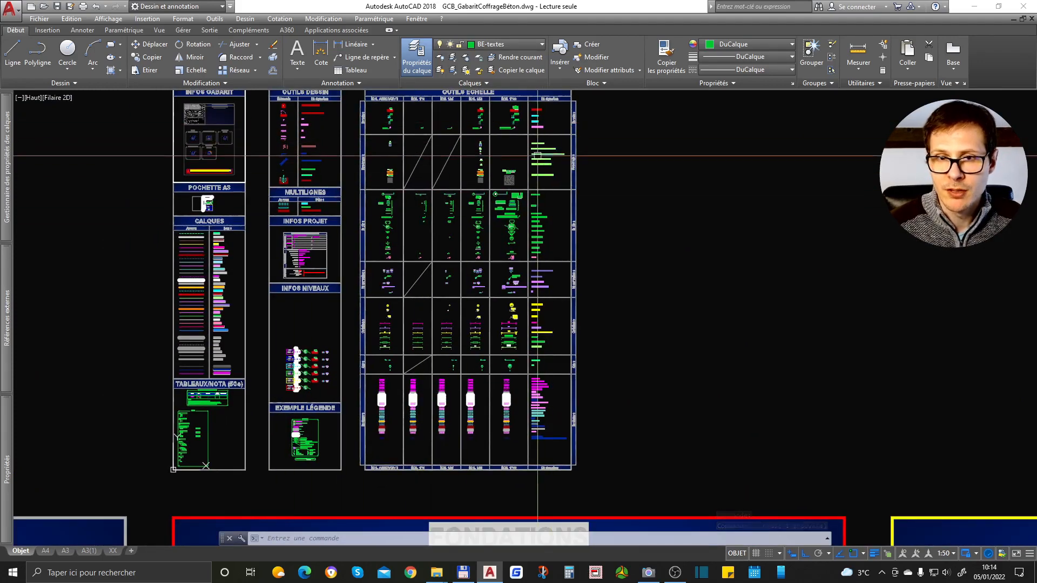
middle_drag(492, 115, 482, 155)
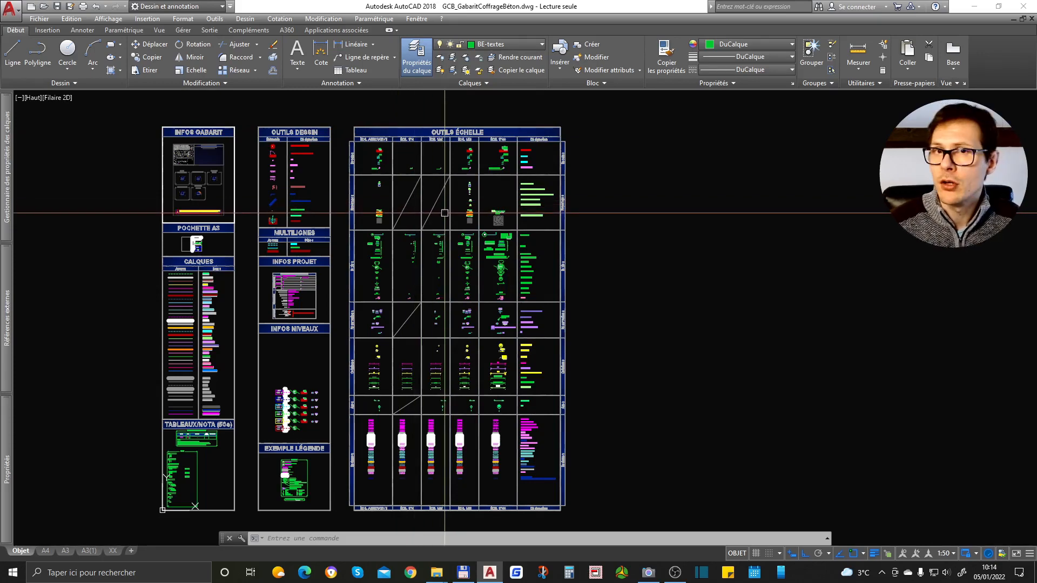
scroll(456, 127, up, 6)
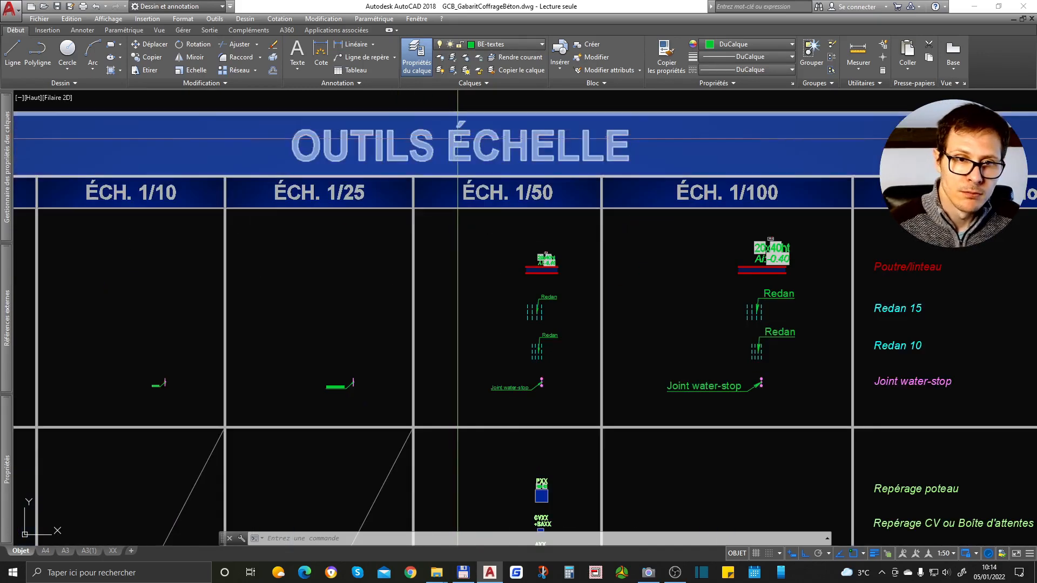
middle_drag(125, 263, 304, 185)
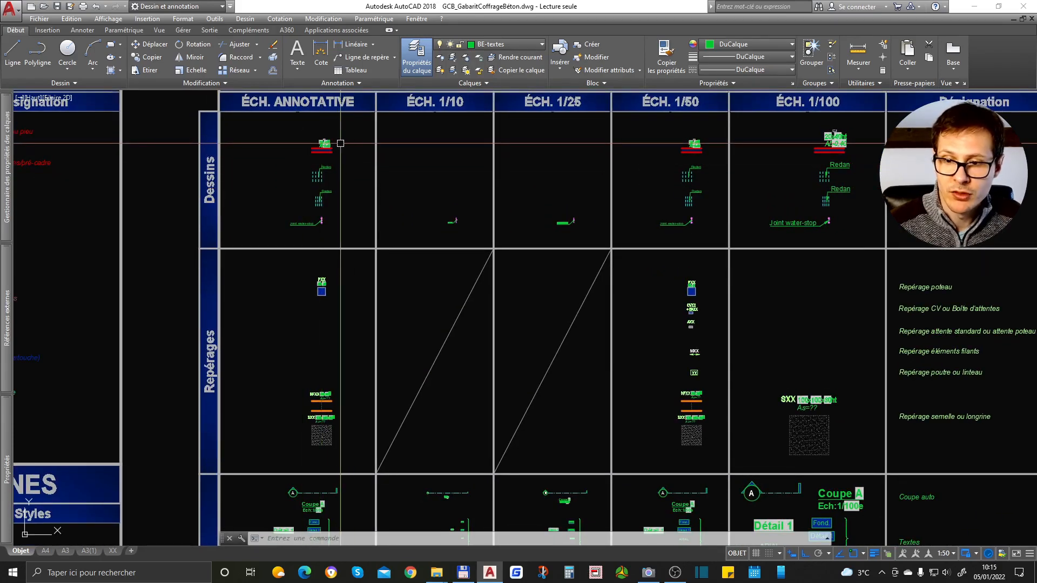
scroll(335, 139, down, 2)
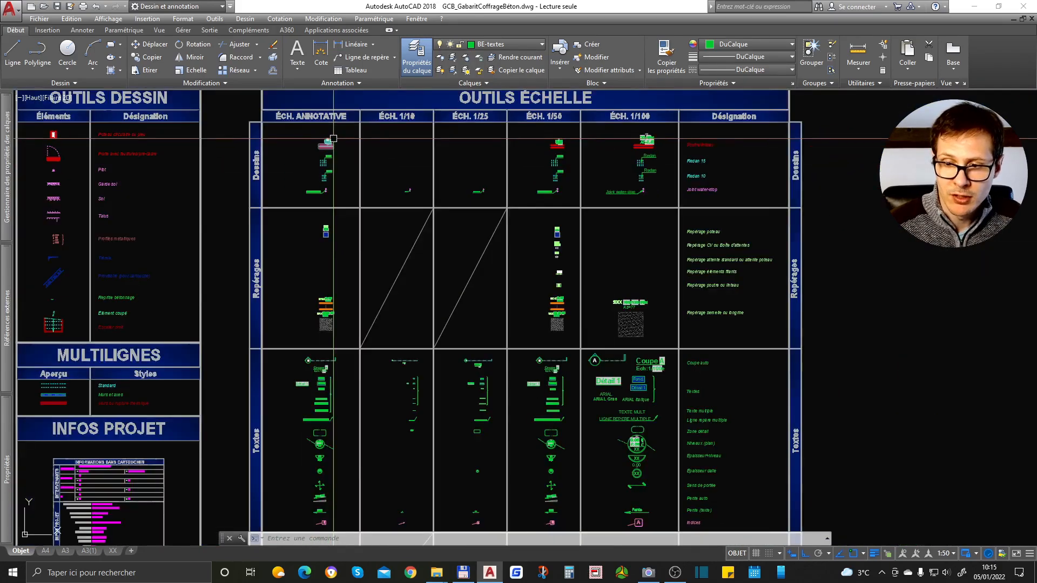
Set the drawing's annotation scale to 1:50.
click(950, 553)
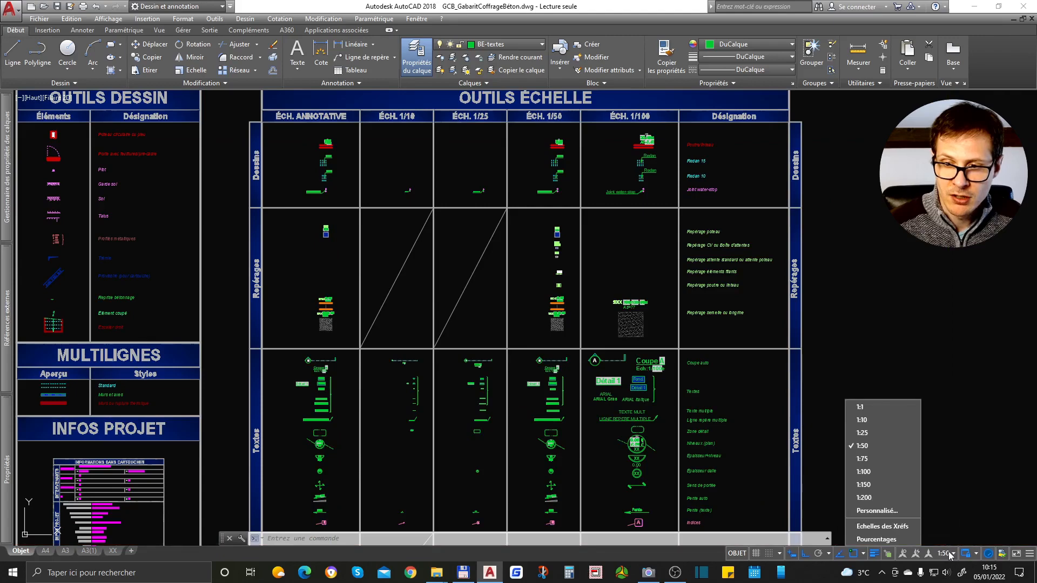
click(875, 446)
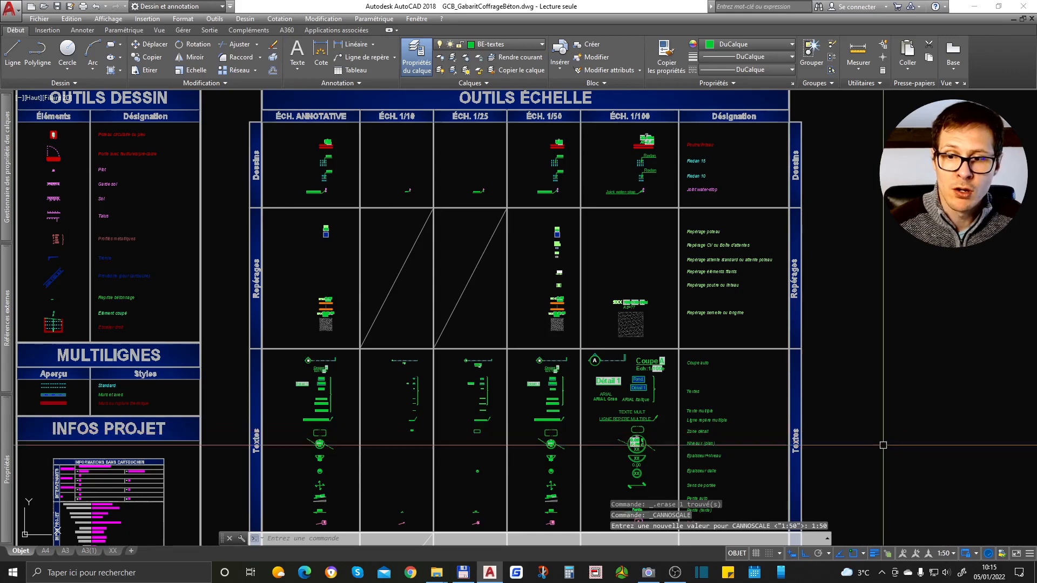
click(944, 553)
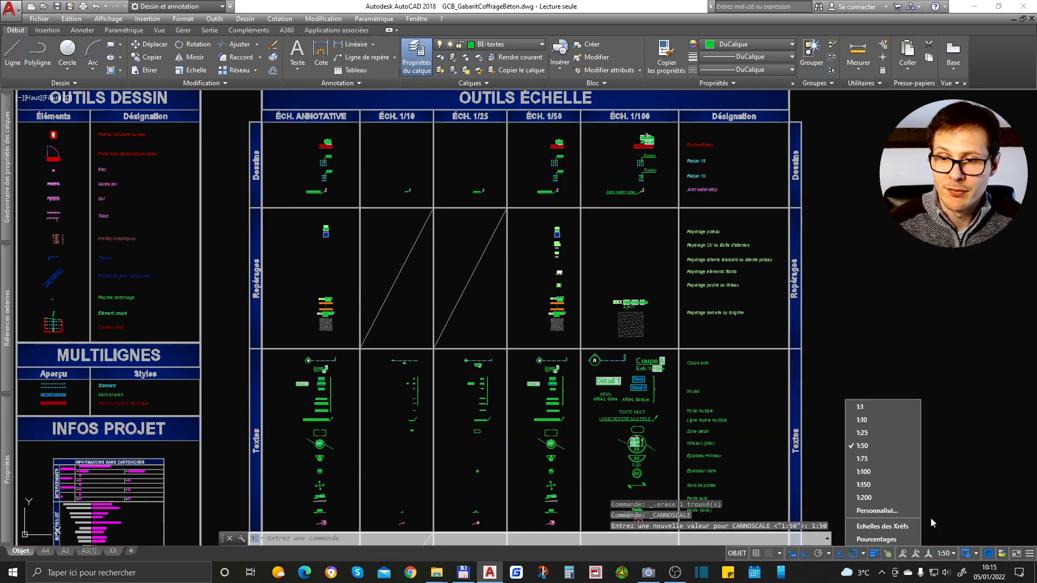
click(890, 447)
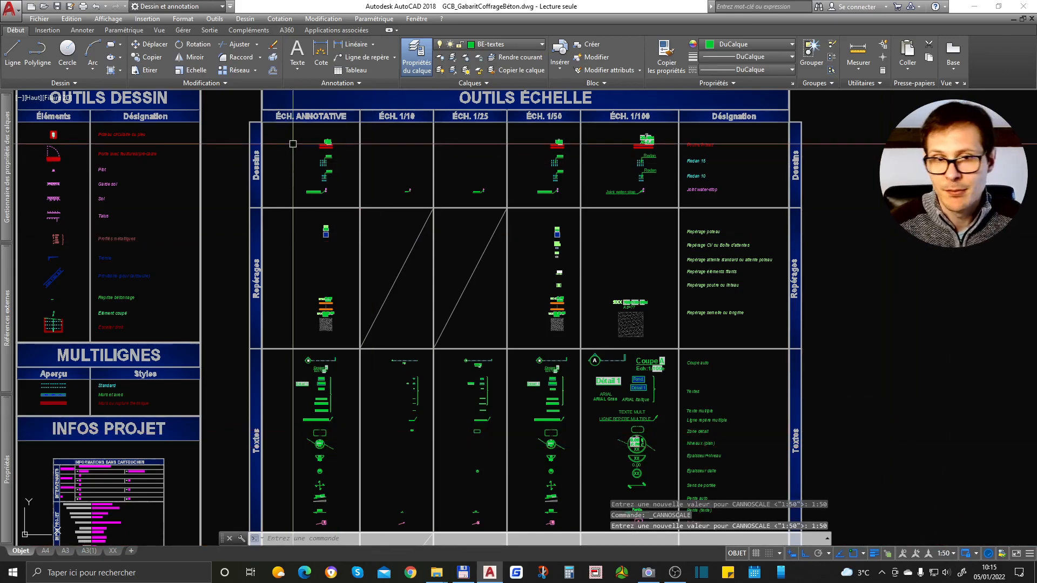
key(Escape)
Examine the annotative beam, Redan and Joint water-stop elements in the Dessins row of the ÉCH. ANNOTATIVE column.
scroll(331, 134, up, 4)
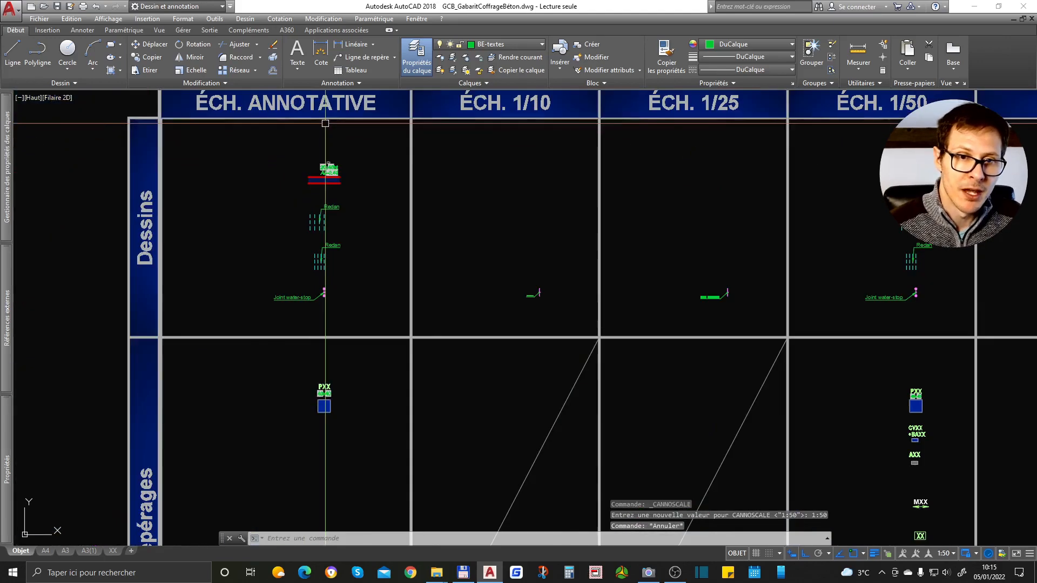
scroll(328, 146, up, 2)
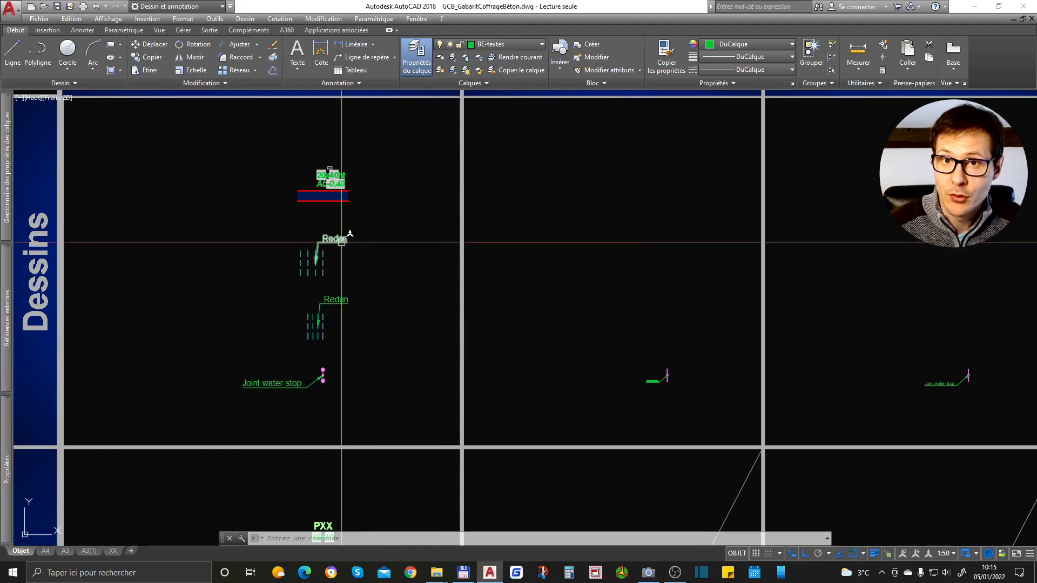
scroll(367, 209, down, 4)
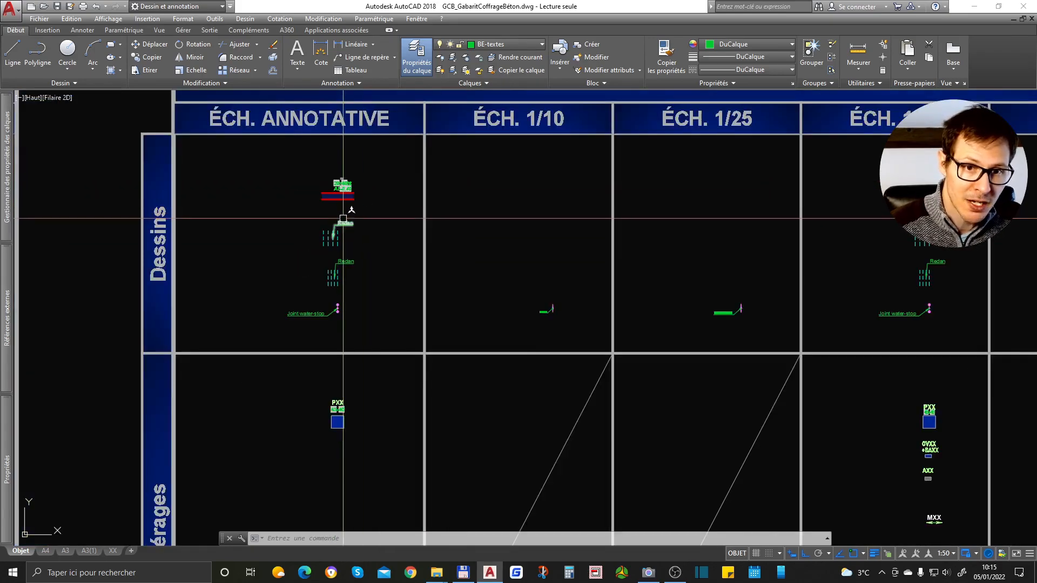
scroll(329, 218, down, 4)
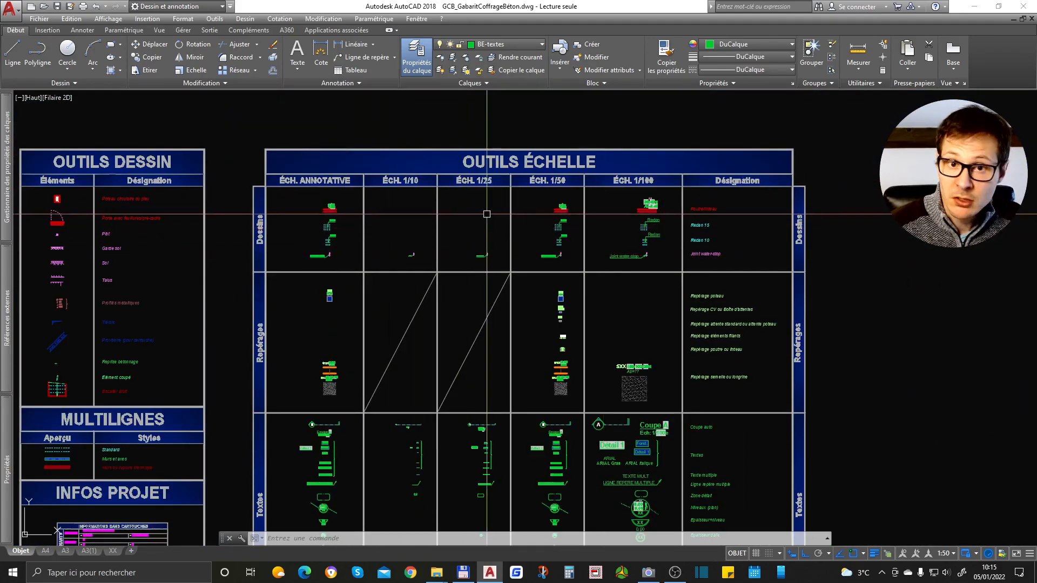
scroll(418, 181, up, 4)
scroll(331, 188, down, 4)
scroll(573, 195, up, 4)
Compare the Dessins elements in the ÉCH. 1/50 and ÉCH. 1/100 columns of the OUTILS ÉCHELLE table.
middle_drag(270, 210, 602, 236)
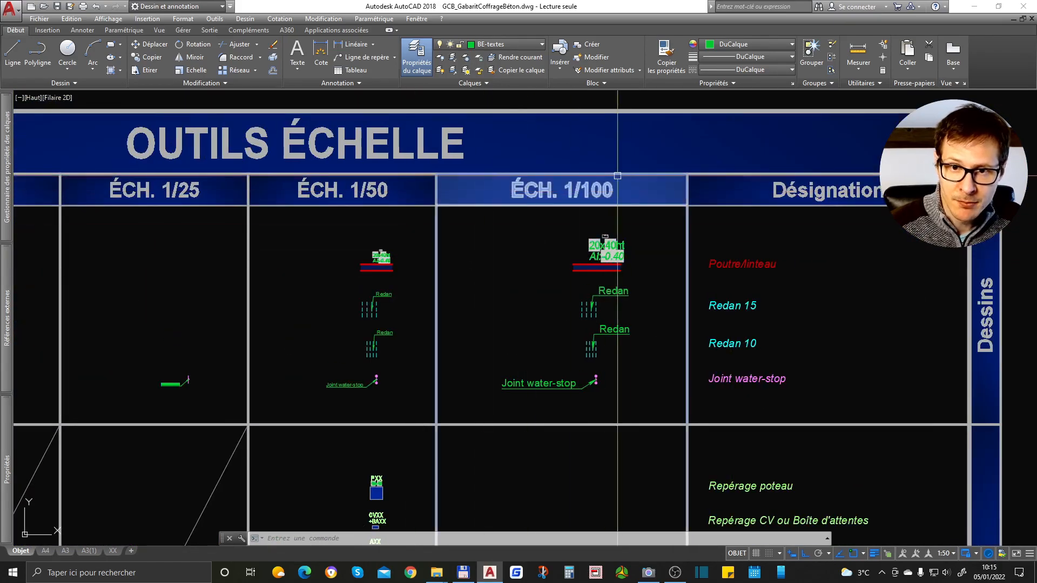
scroll(606, 187, down, 3)
scroll(445, 189, up, 2)
scroll(609, 201, up, 1)
middle_drag(608, 201, 420, 180)
scroll(419, 181, down, 1)
scroll(431, 159, down, 1)
scroll(499, 221, up, 1)
scroll(514, 208, up, 2)
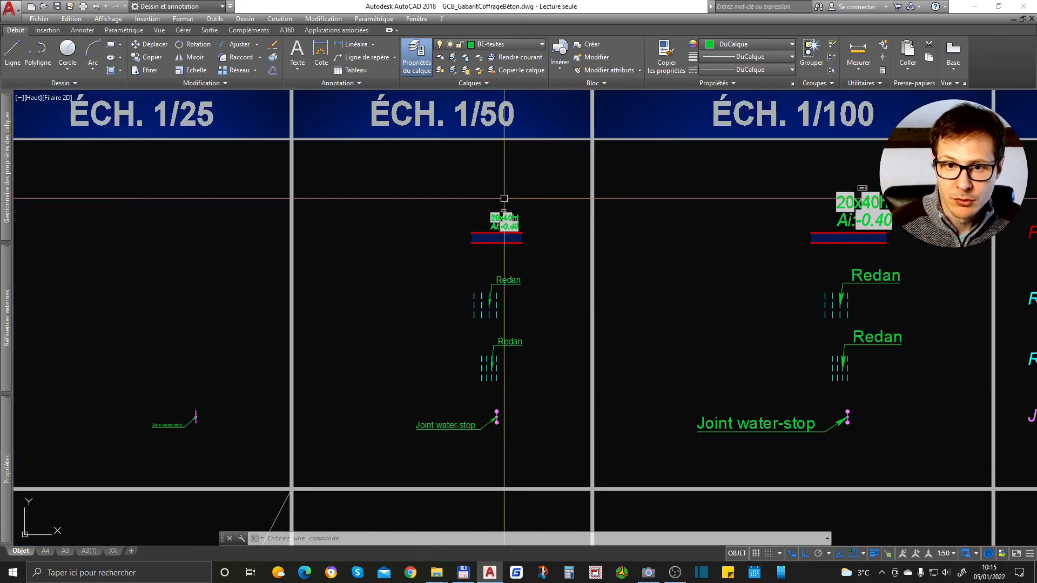
scroll(533, 222, down, 3)
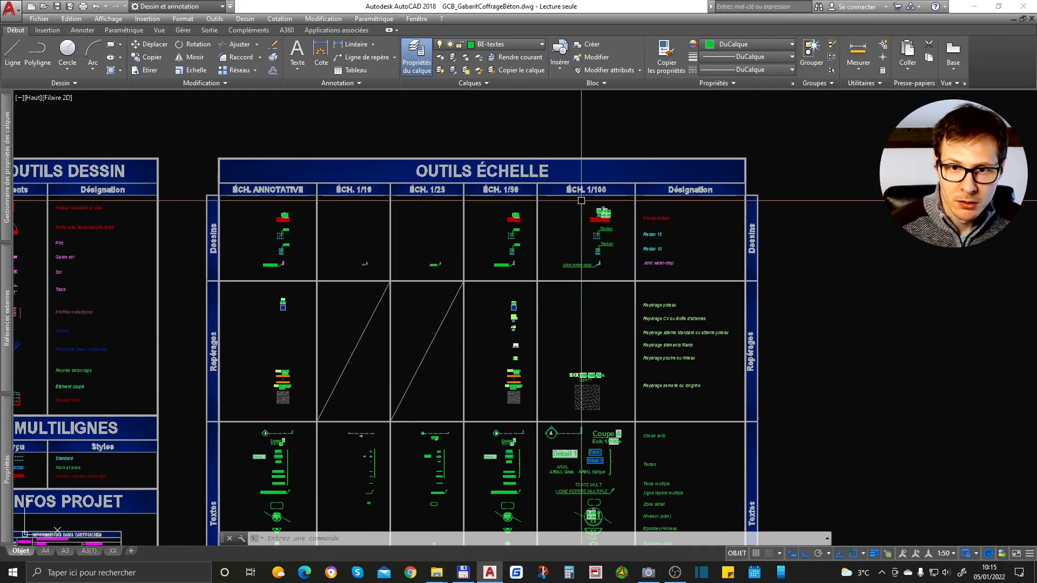
scroll(527, 193, up, 2)
scroll(517, 195, down, 1)
middle_drag(425, 249, 464, 232)
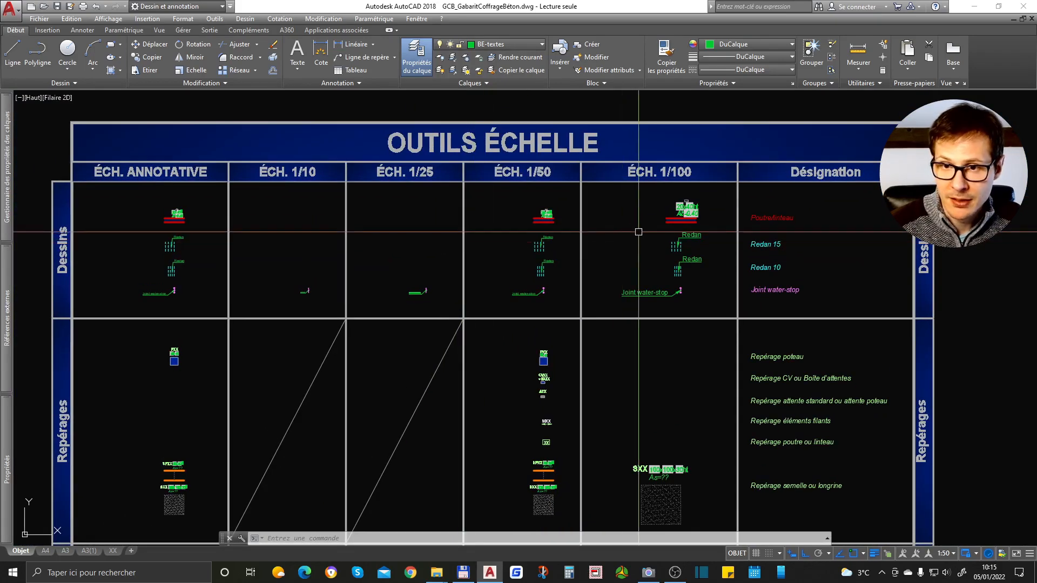
Inspect the Poutre/linteau blocks in the Dessins row, comparing the 1/50 version with the 1/100 version.
middle_drag(639, 233, 459, 270)
mouse_move(398, 276)
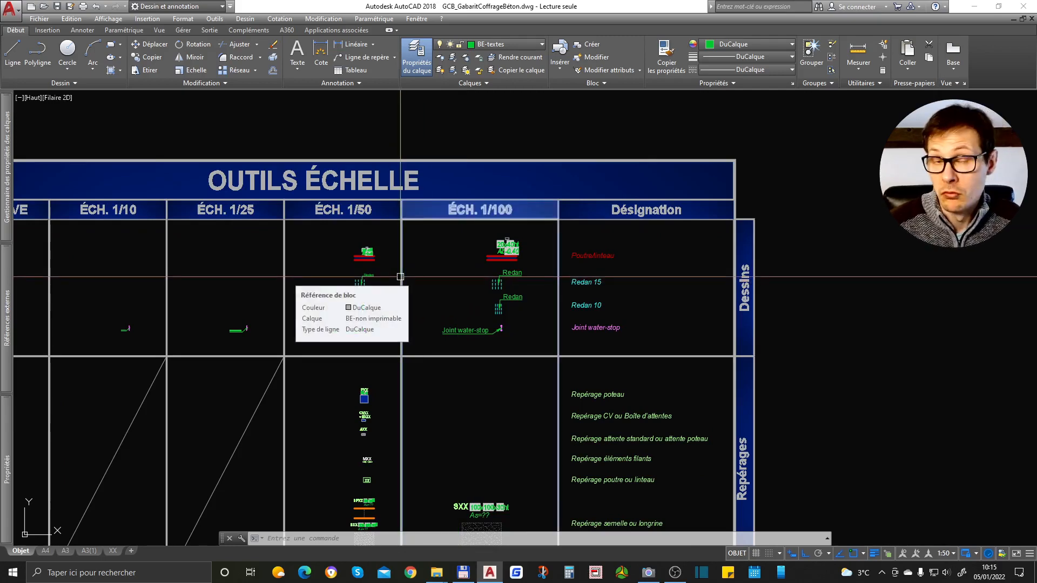
scroll(511, 250, up, 3)
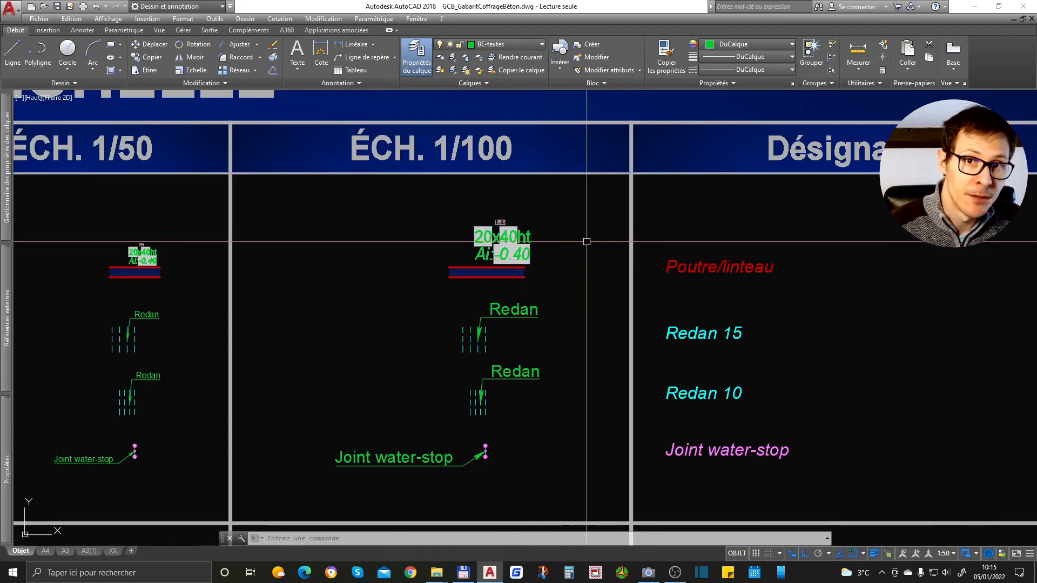
scroll(588, 241, down, 2)
click(546, 260)
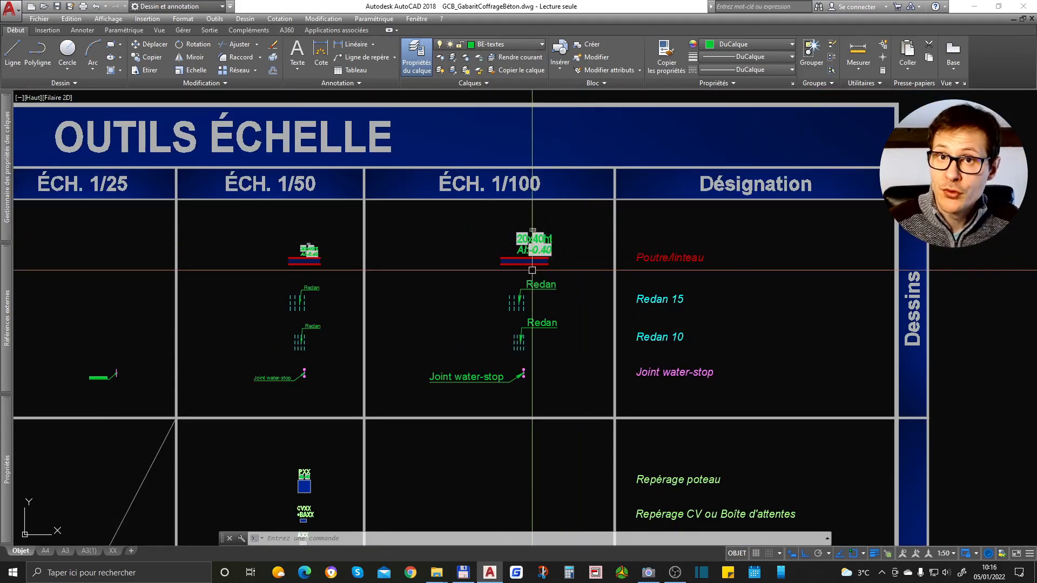
click(533, 265)
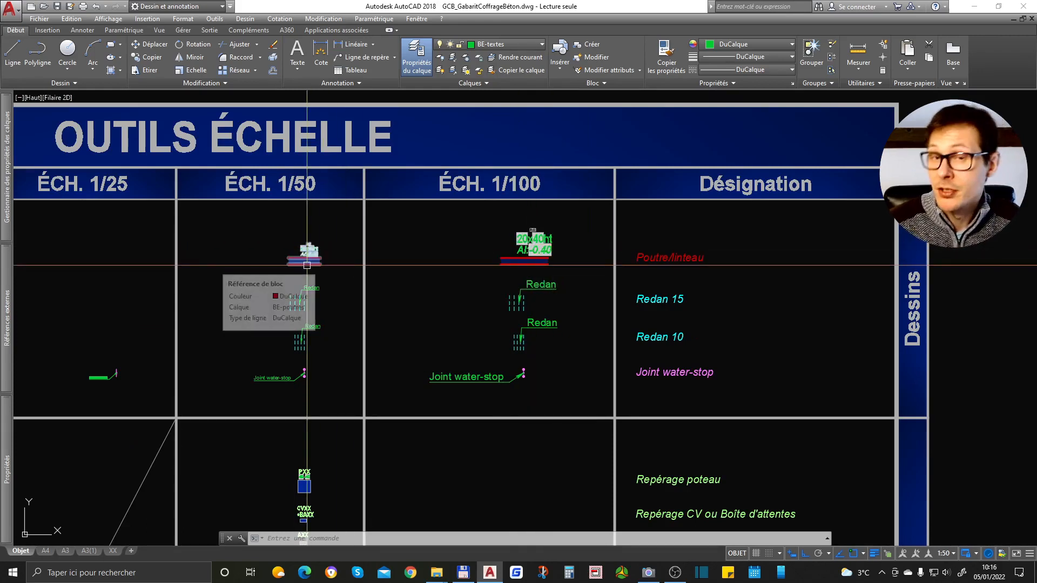
scroll(303, 268, down, 1)
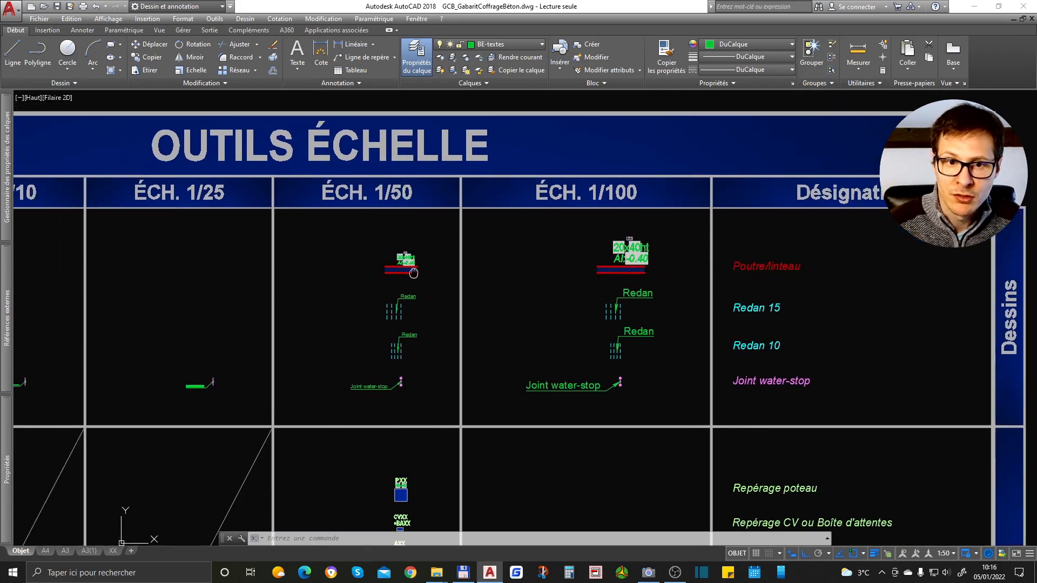
scroll(405, 278, up, 4)
scroll(405, 260, down, 2)
scroll(416, 264, down, 2)
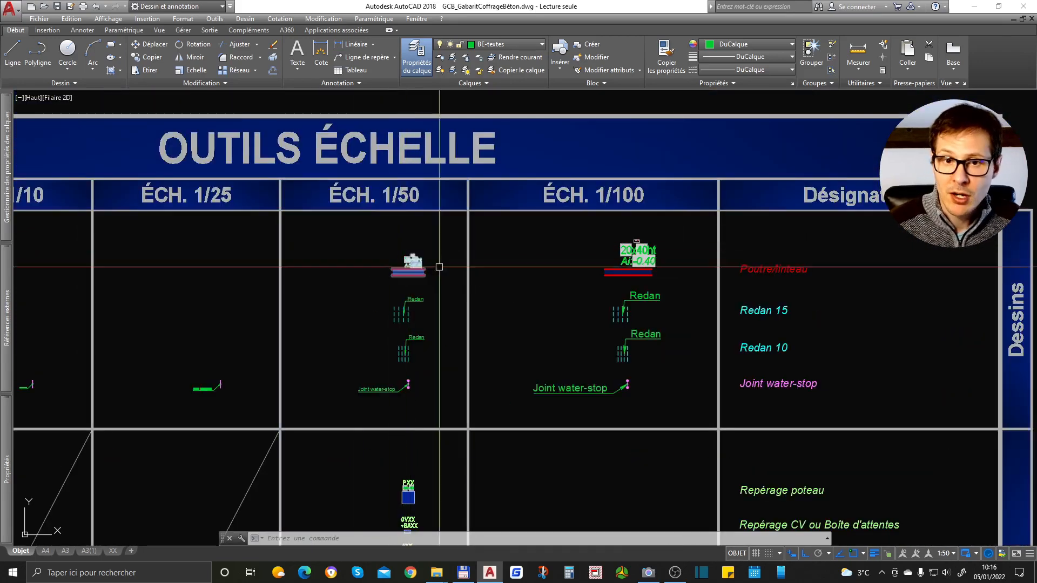
scroll(416, 264, up, 5)
scroll(418, 265, down, 4)
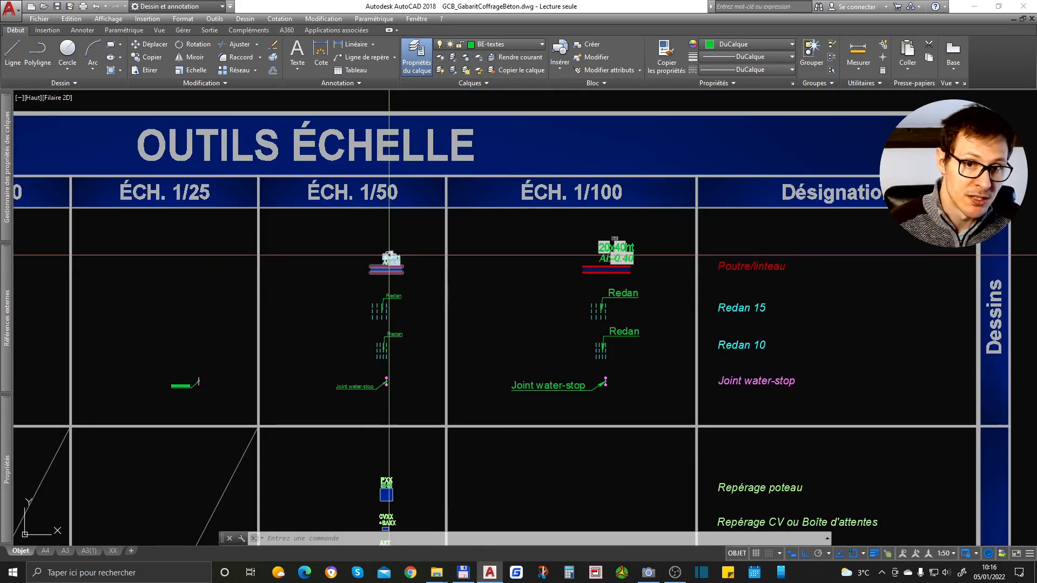
Compare the Dessins elements across the 1/10, 1/25, 1/50 and 1/100 columns of the OUTILS ÉCHELLE table.
scroll(389, 256, up, 1)
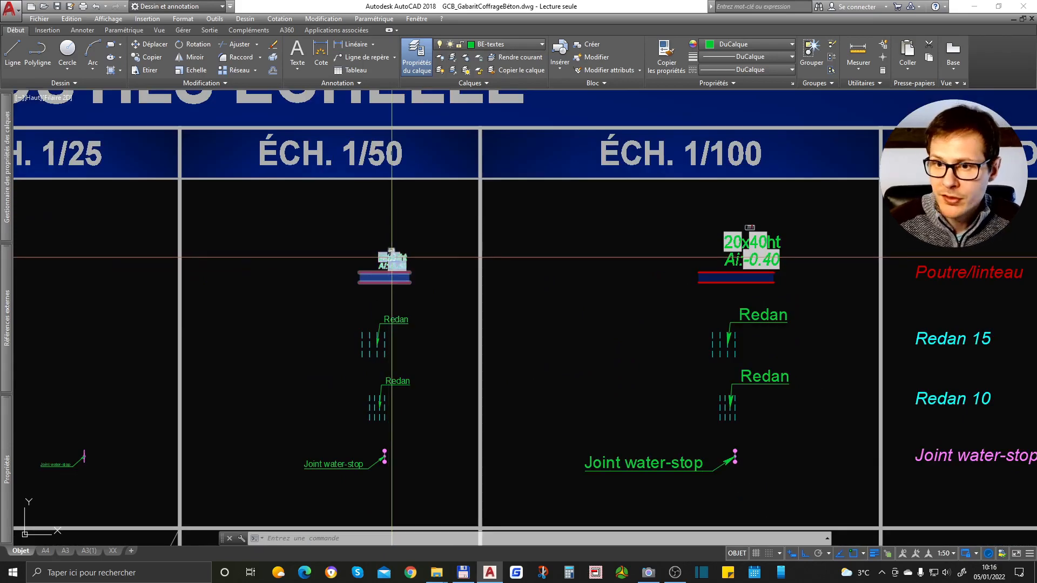
scroll(493, 236, down, 2)
mouse_move(218, 227)
middle_down()
mouse_move(424, 266)
mouse_move(530, 257)
middle_up()
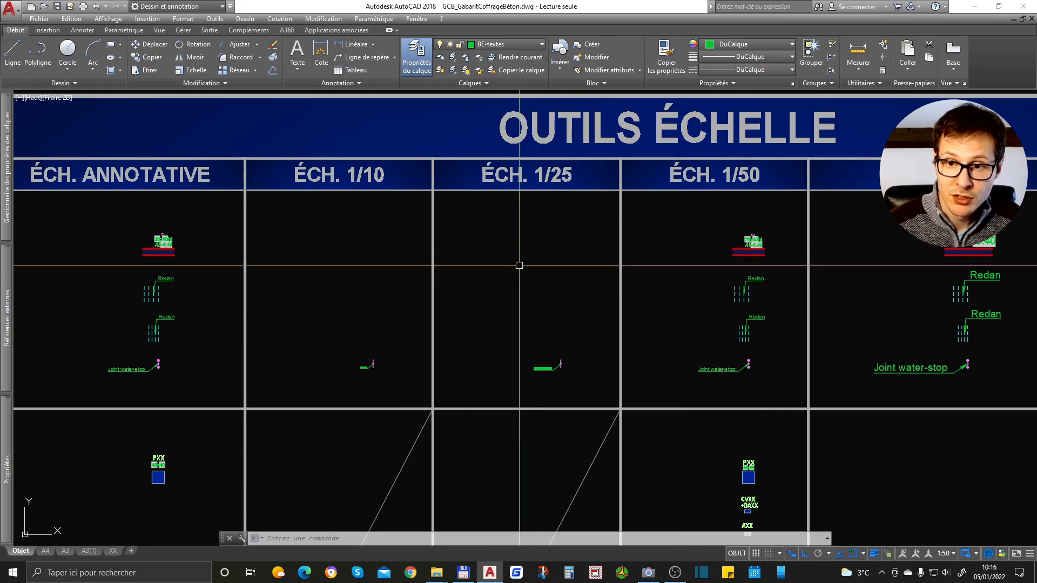
scroll(519, 265, down, 3)
scroll(609, 251, up, 4)
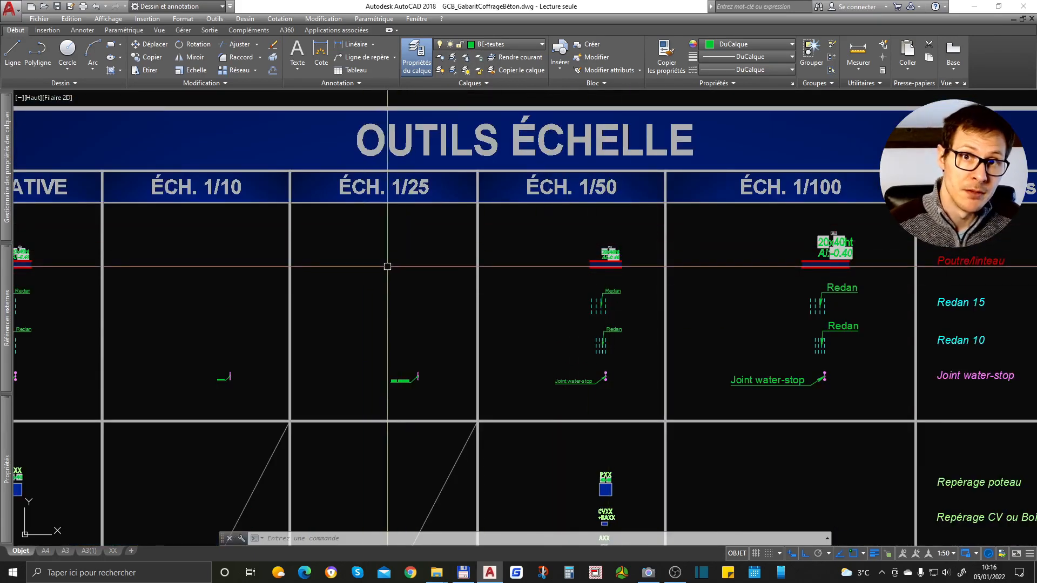
scroll(388, 266, down, 10)
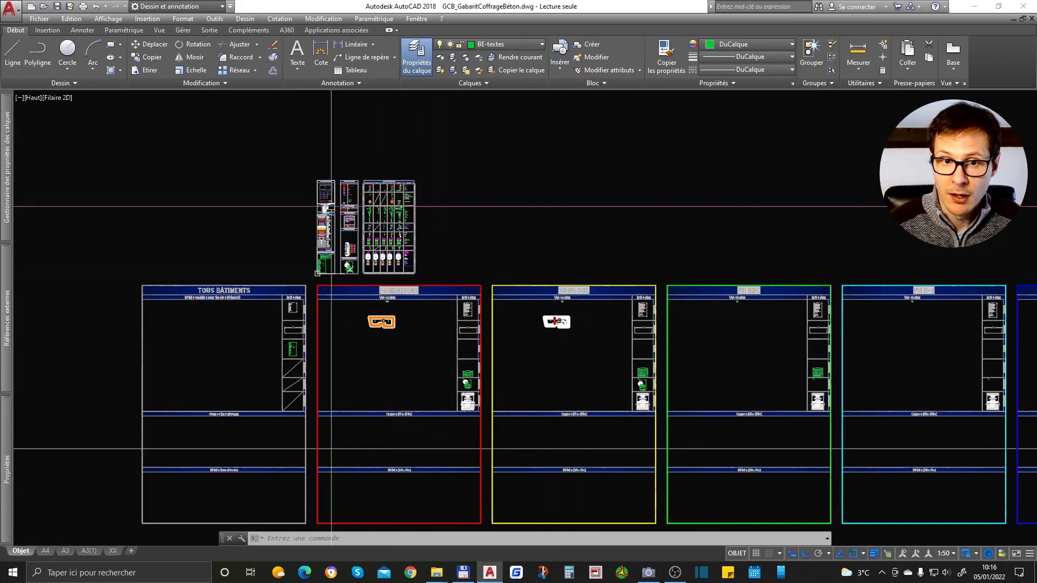
scroll(378, 191, up, 10)
scroll(424, 327, up, 6)
scroll(422, 327, down, 4)
middle_drag(422, 234, 412, 318)
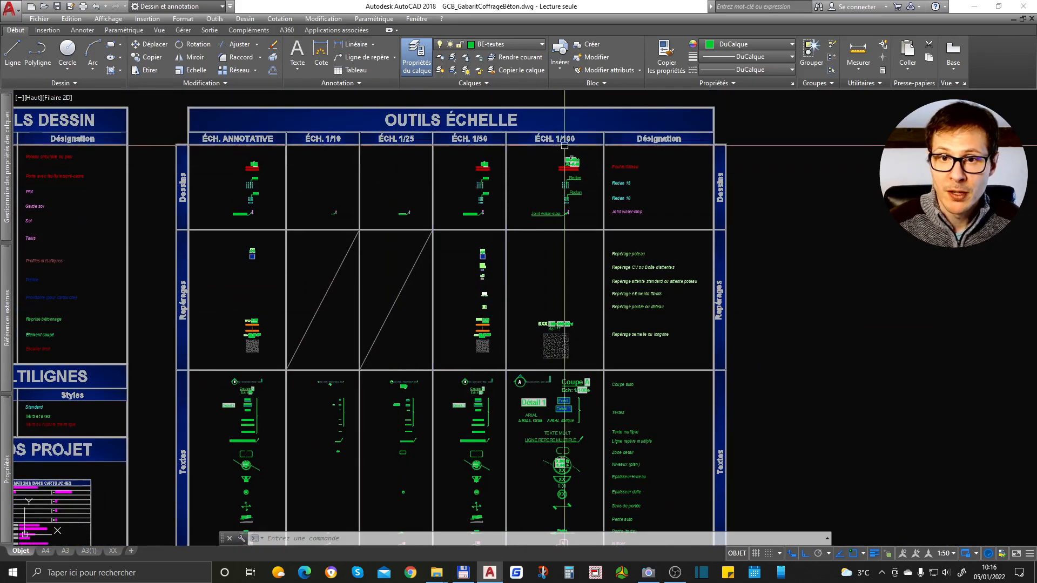
scroll(562, 152, down, 2)
scroll(575, 155, up, 5)
scroll(567, 186, up, 2)
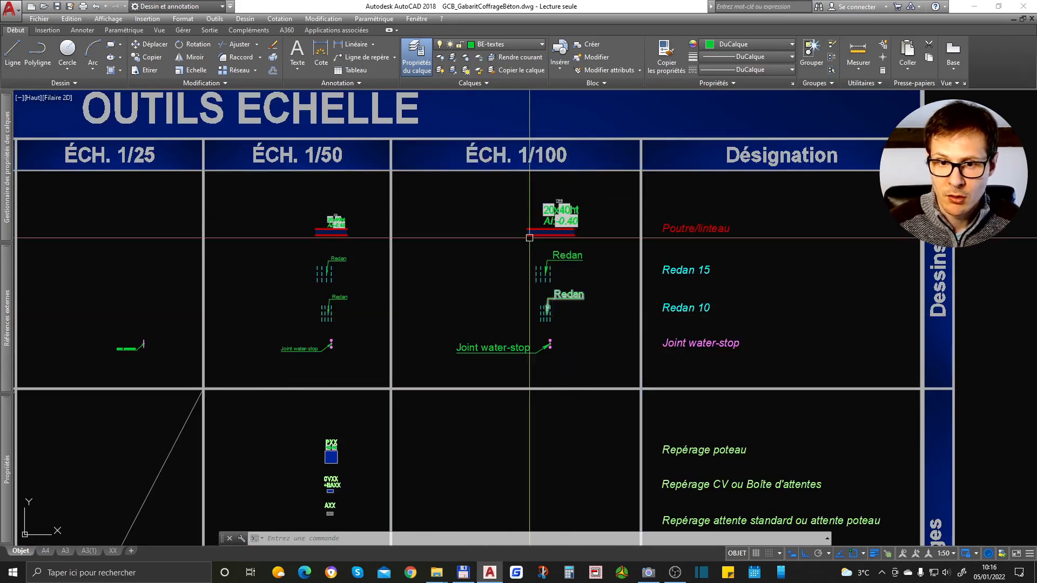
Examine the Repérages row, focusing on the post, CV, attente and footing markers in the ÉCH. 1/50 column.
scroll(520, 329, down, 2)
scroll(525, 415, up, 2)
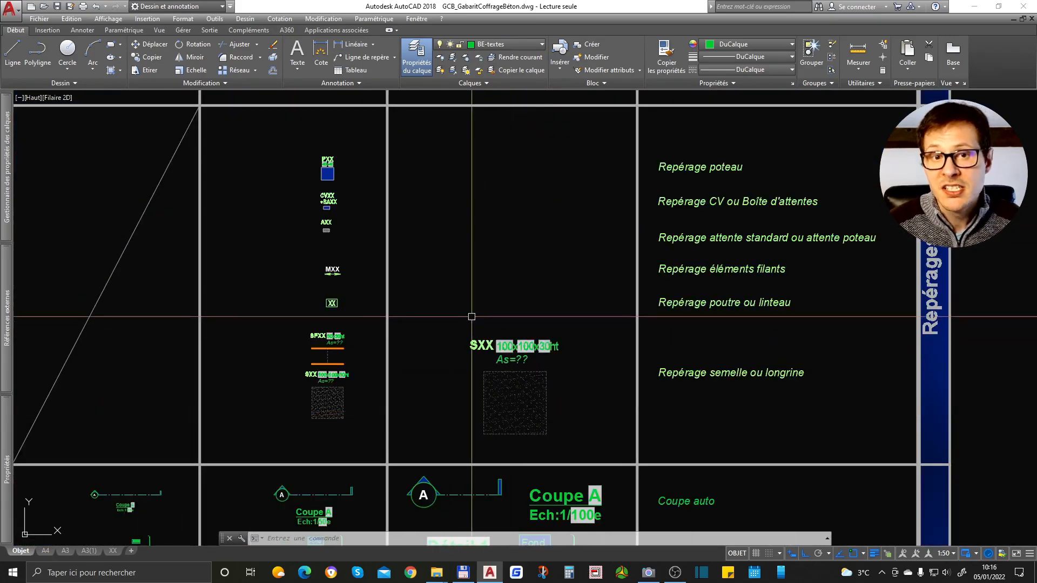
middle_drag(363, 199, 377, 282)
scroll(343, 232, up, 5)
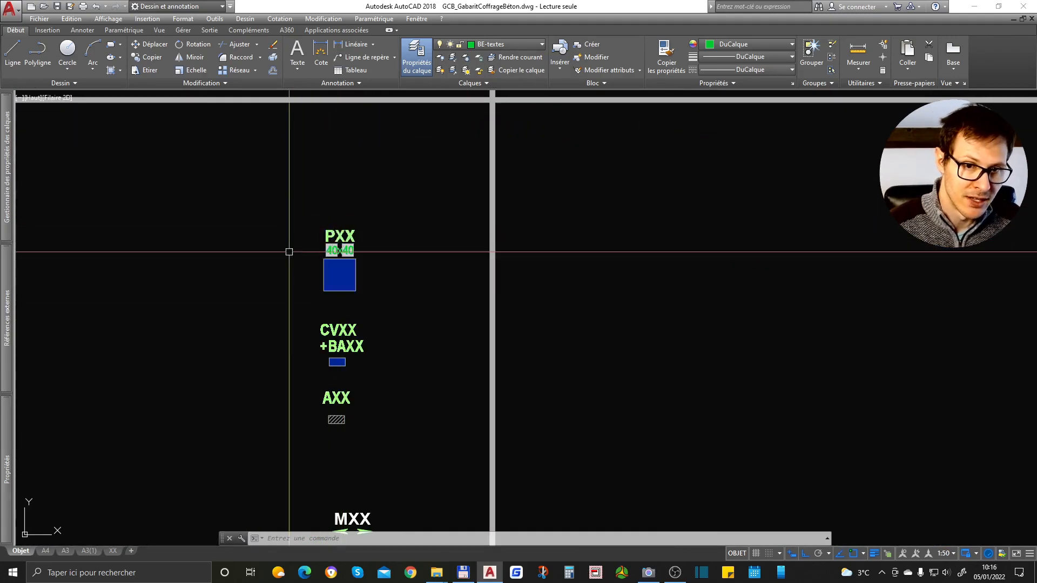
middle_drag(312, 333, 401, 204)
scroll(486, 256, down, 2)
mouse_move(471, 431)
middle_down()
mouse_move(468, 377)
mouse_move(508, 292)
middle_up()
scroll(457, 229, down, 6)
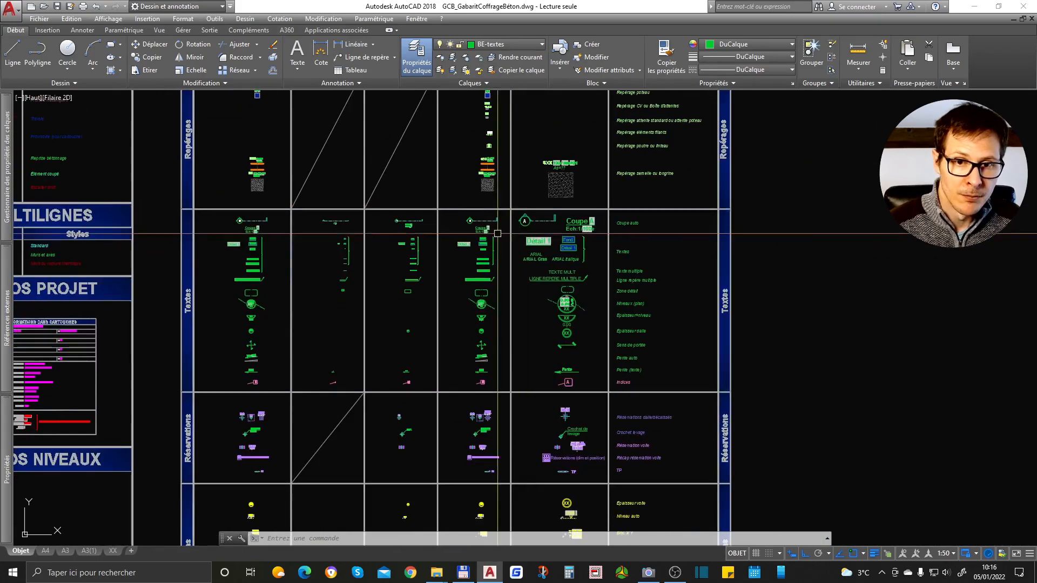
Examine the Textes row at the different scales, including the section mark, text styles and Niveaux (plan) symbol.
scroll(511, 247, up, 4)
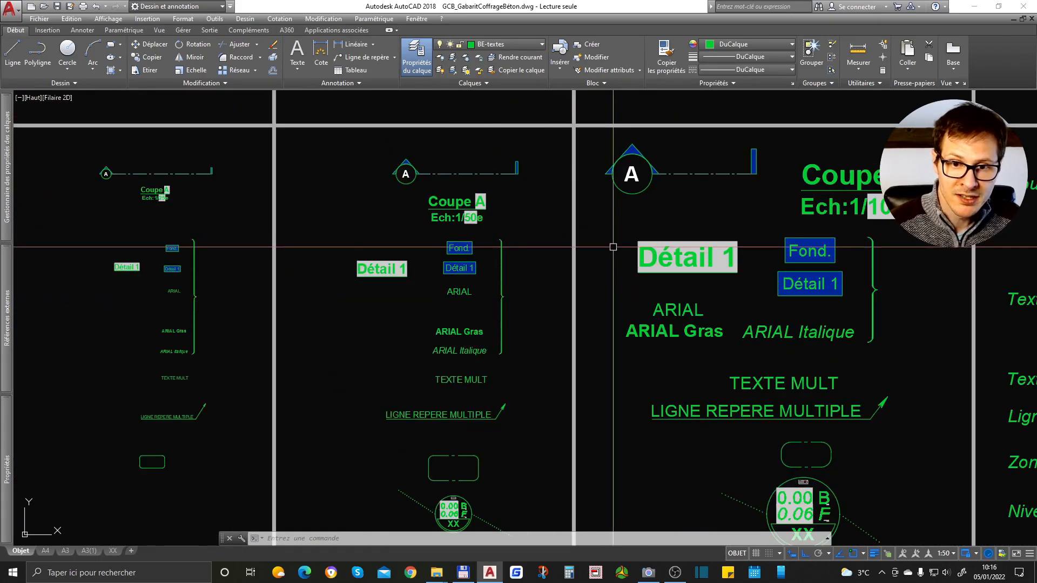
scroll(613, 247, down, 5)
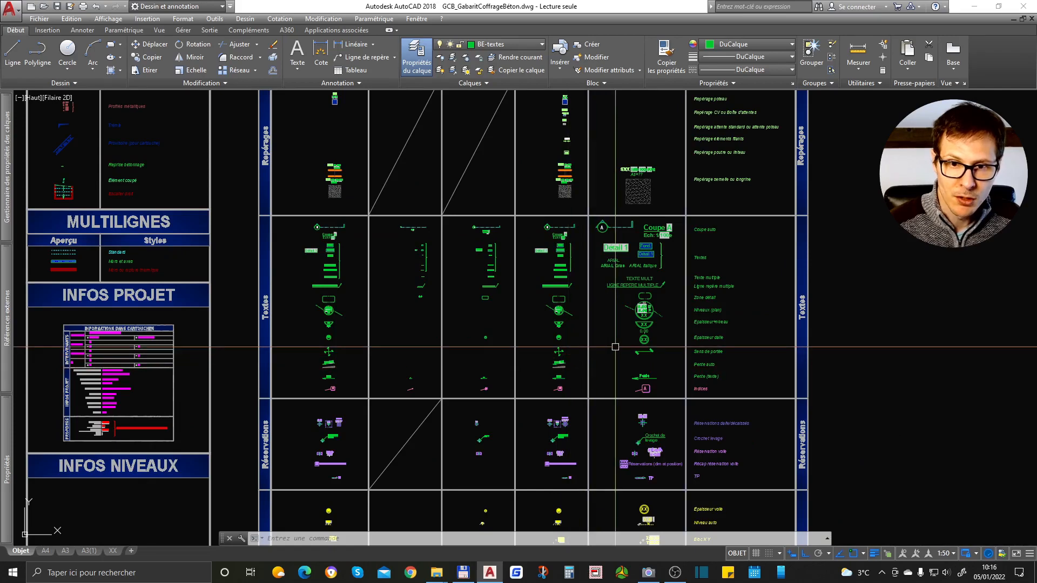
scroll(522, 342, up, 4)
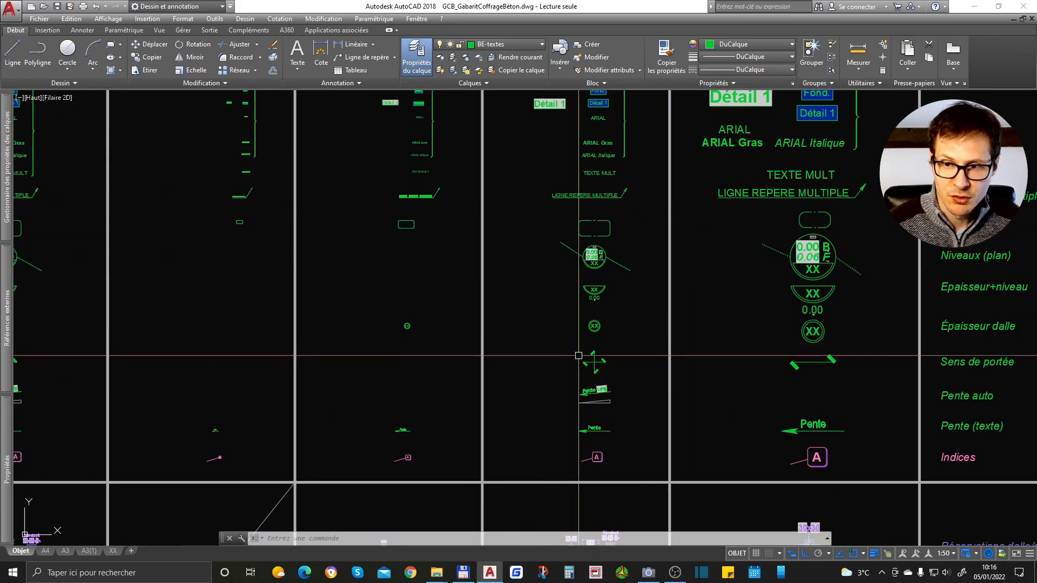
scroll(594, 256, up, 6)
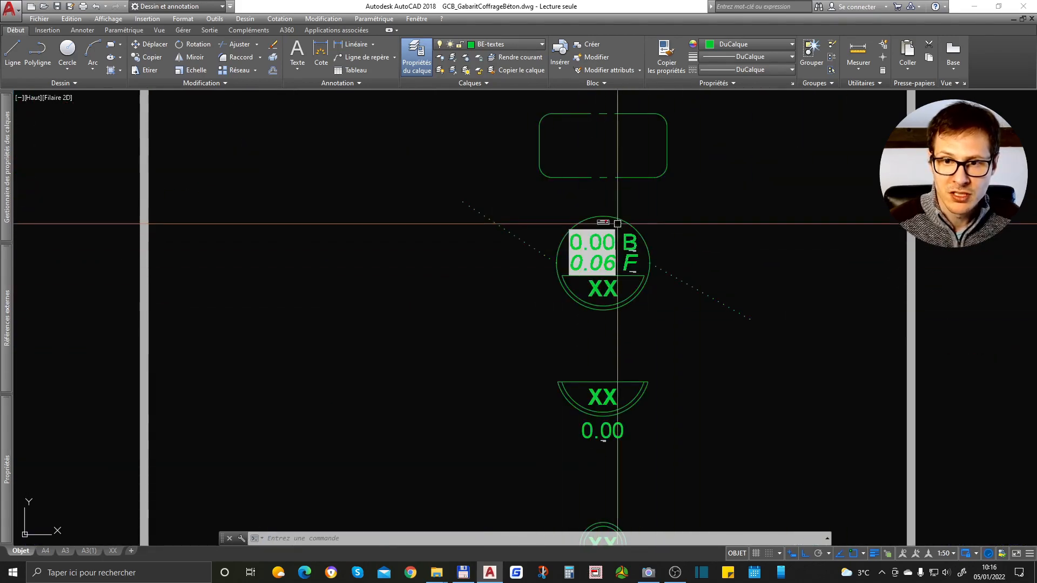
scroll(586, 290, up, 3)
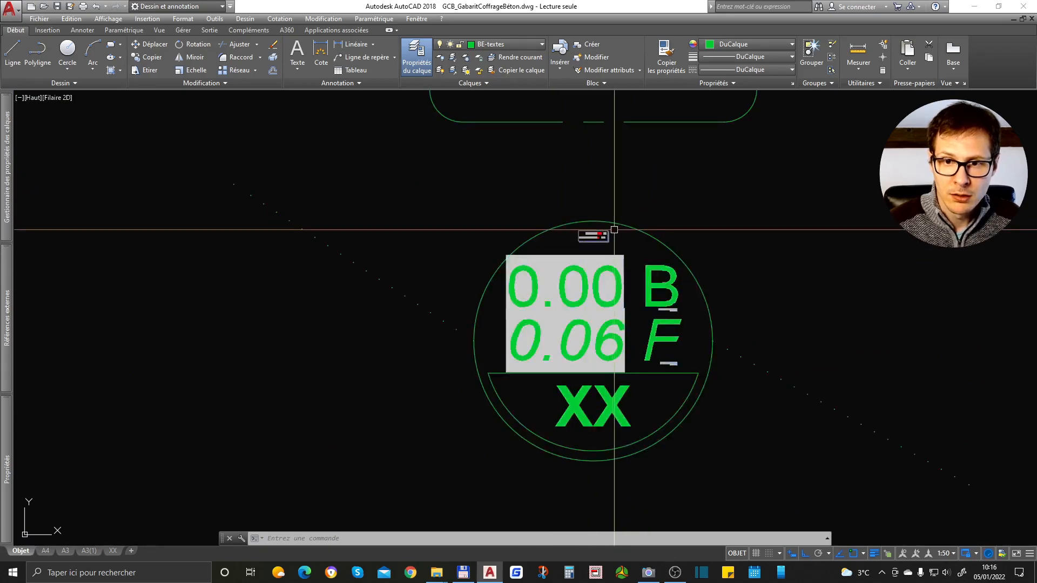
scroll(497, 317, down, 8)
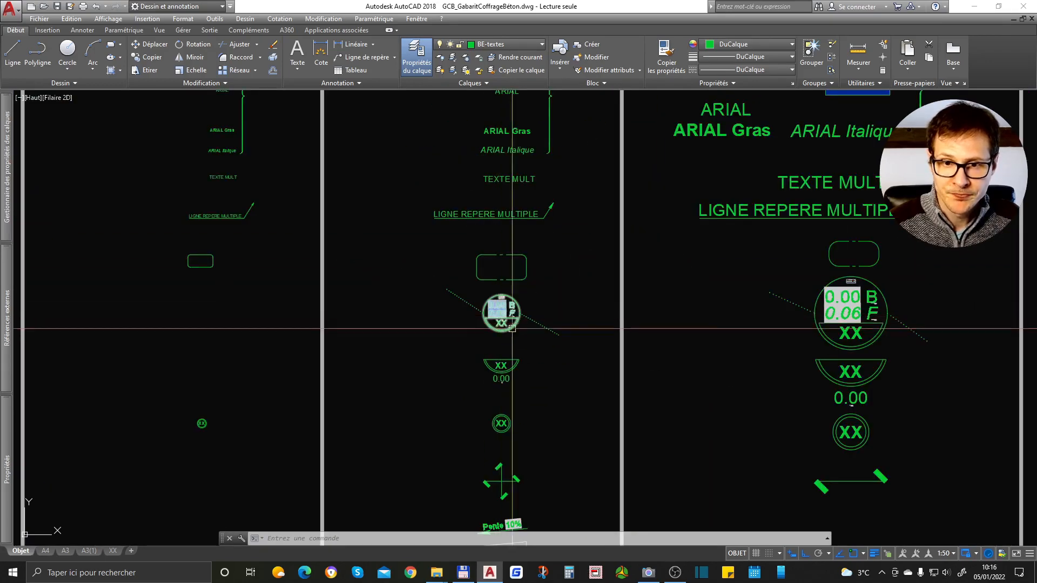
scroll(513, 329, down, 4)
middle_drag(519, 431, 519, 227)
Inspect the Réservations blocks at 1/50 and revisit the Dessins, Repérages and Textes rows up to the Niveaux (plan) symbol.
scroll(497, 344, up, 6)
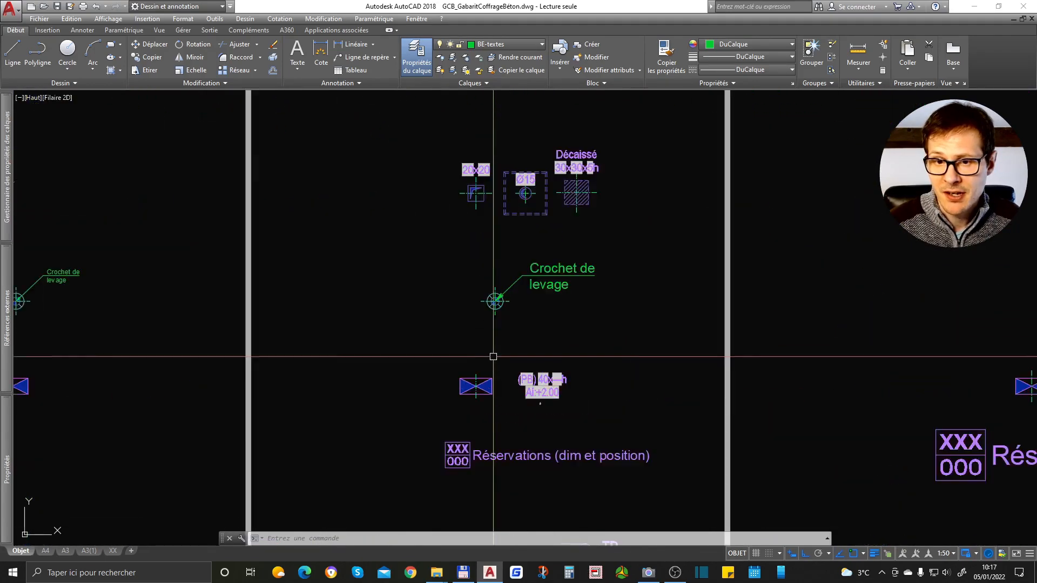
scroll(552, 400, down, 6)
middle_drag(556, 192, 573, 409)
middle_drag(582, 281, 567, 582)
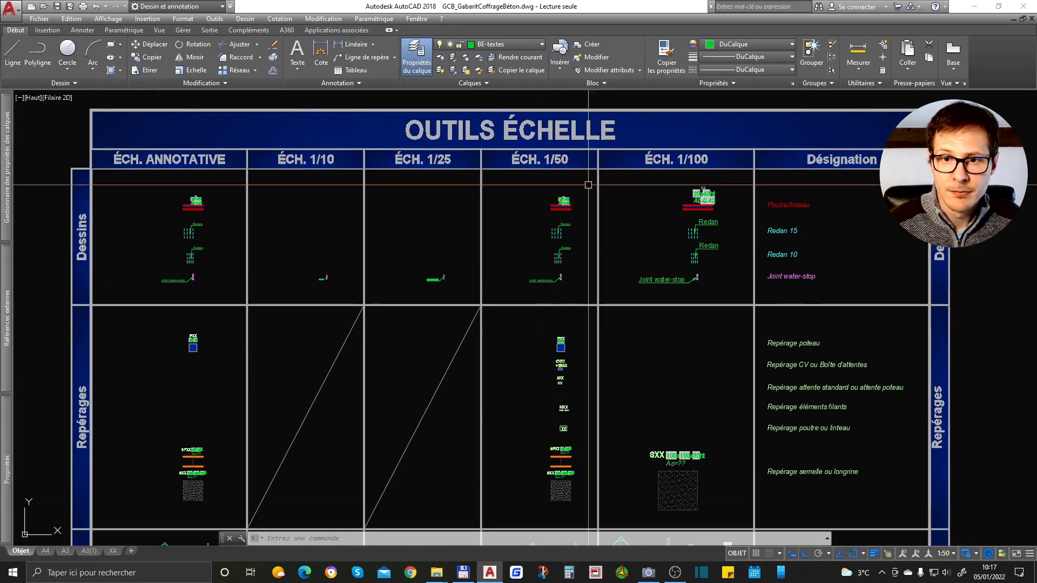
middle_drag(603, 427, 605, 158)
scroll(576, 393, up, 4)
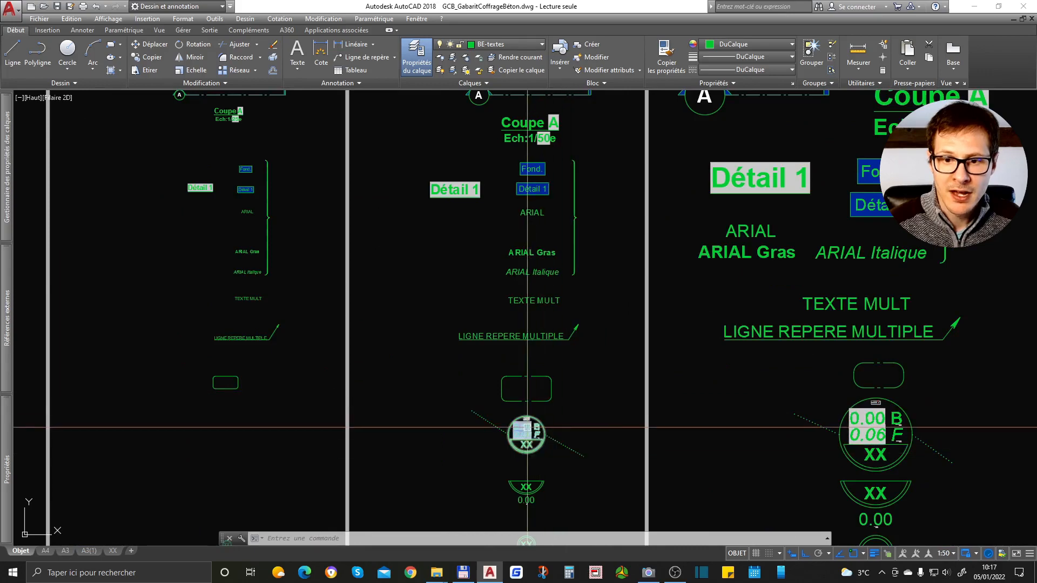
Examine the SOUS-SOL and FONDATIONS level boxes in INFOS NIVEAUX together with their linked level, beam and reservation symbols.
scroll(597, 415, down, 12)
middle_drag(432, 458, 463, 338)
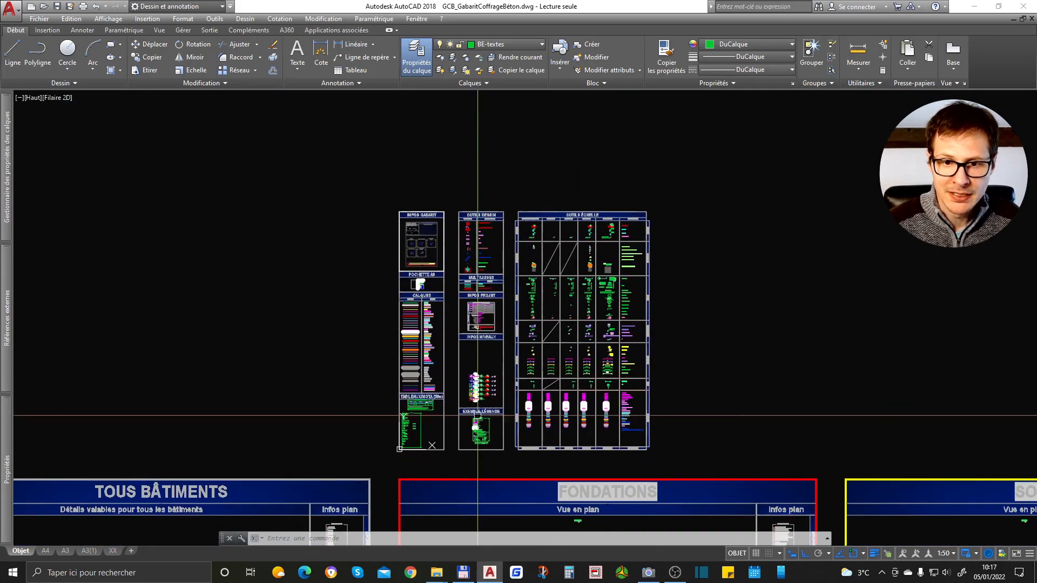
scroll(465, 351, up, 9)
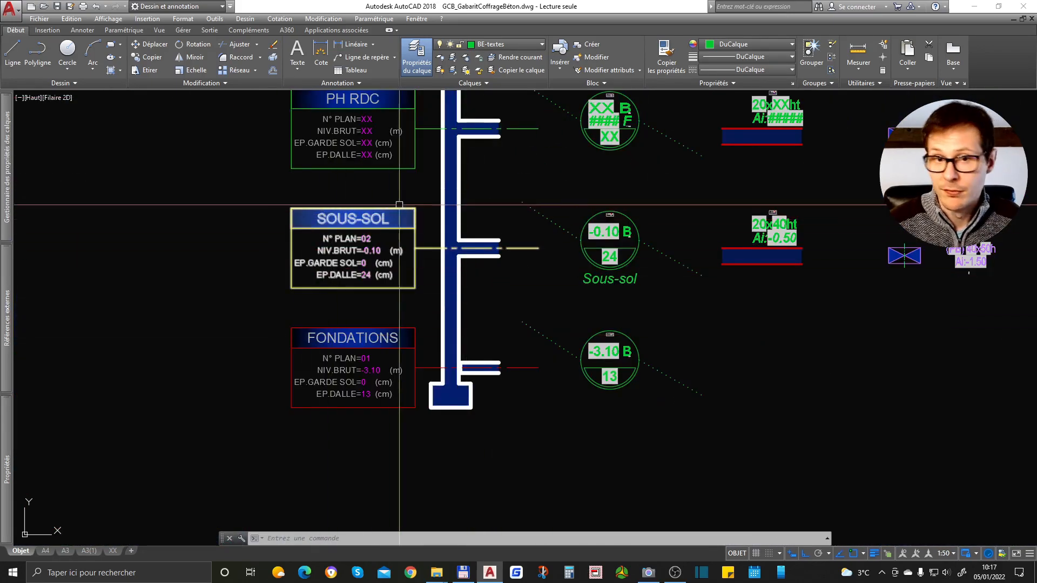
middle_drag(375, 233, 363, 271)
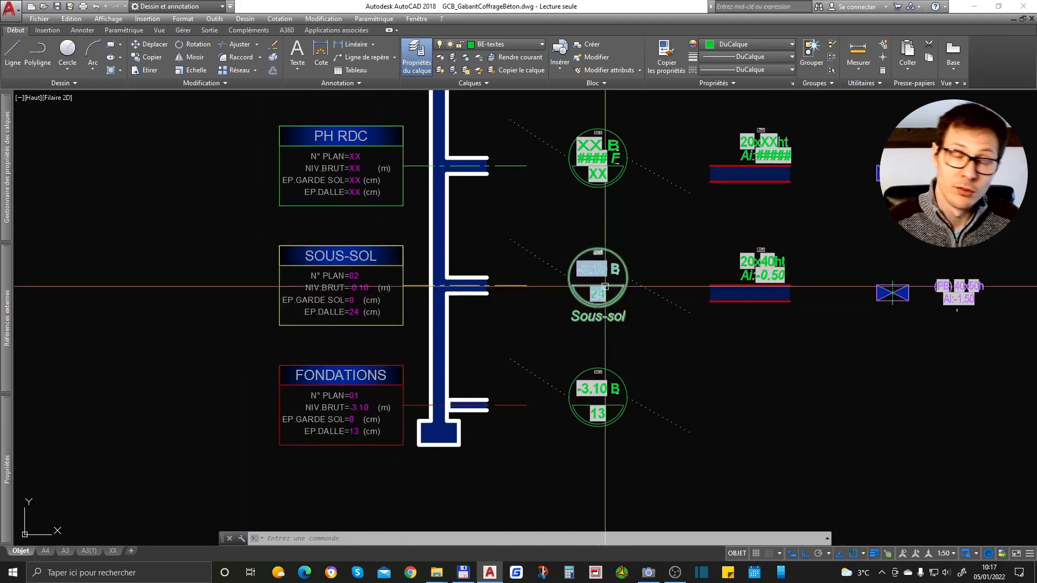
scroll(332, 337, down, 10)
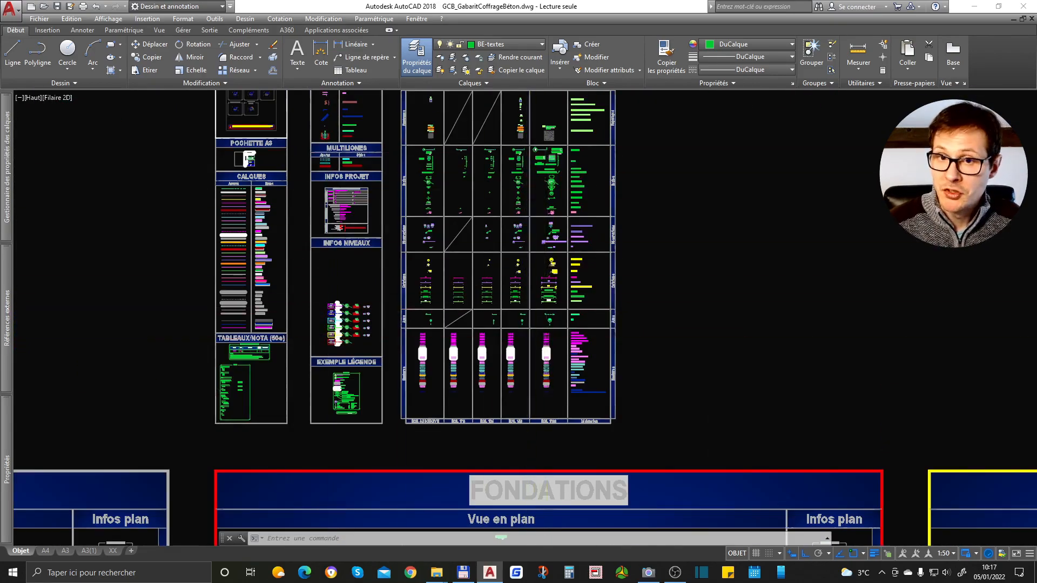
Examine the Réservations row across the annotative, 1/25, 1/50 and 1/100 columns of the OUTILS ÉCHELLE table.
scroll(545, 148, up, 7)
middle_drag(537, 162, 510, 306)
scroll(507, 227, down, 7)
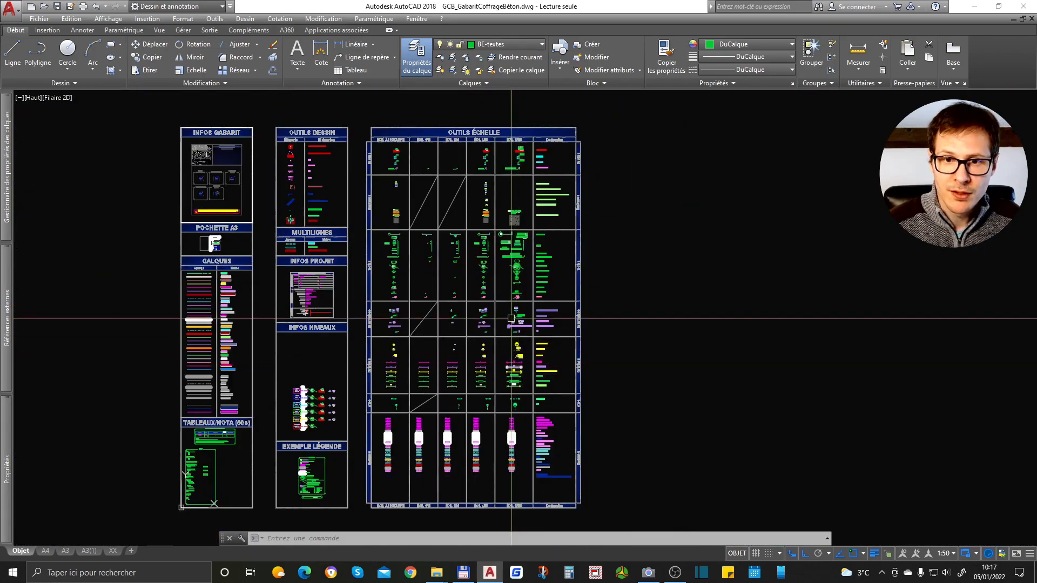
scroll(360, 329, up, 8)
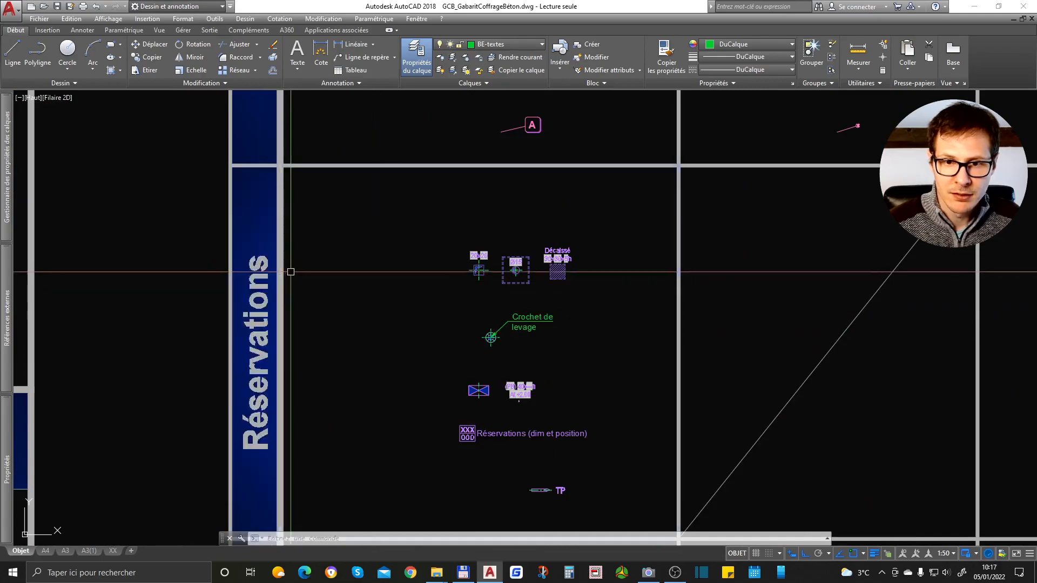
scroll(289, 274, down, 5)
scroll(412, 270, up, 3)
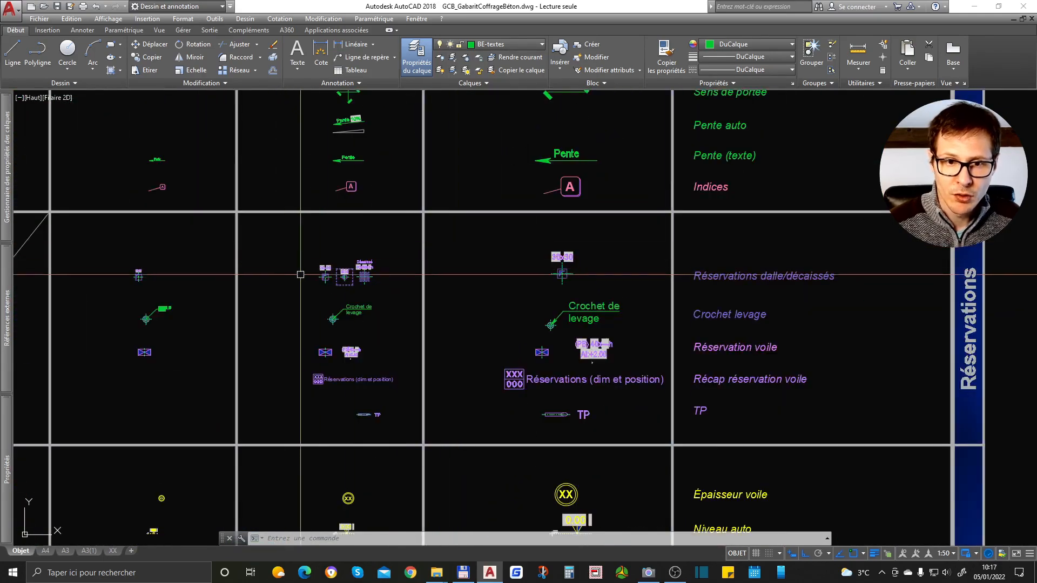
scroll(325, 276, down, 7)
scroll(350, 139, up, 2)
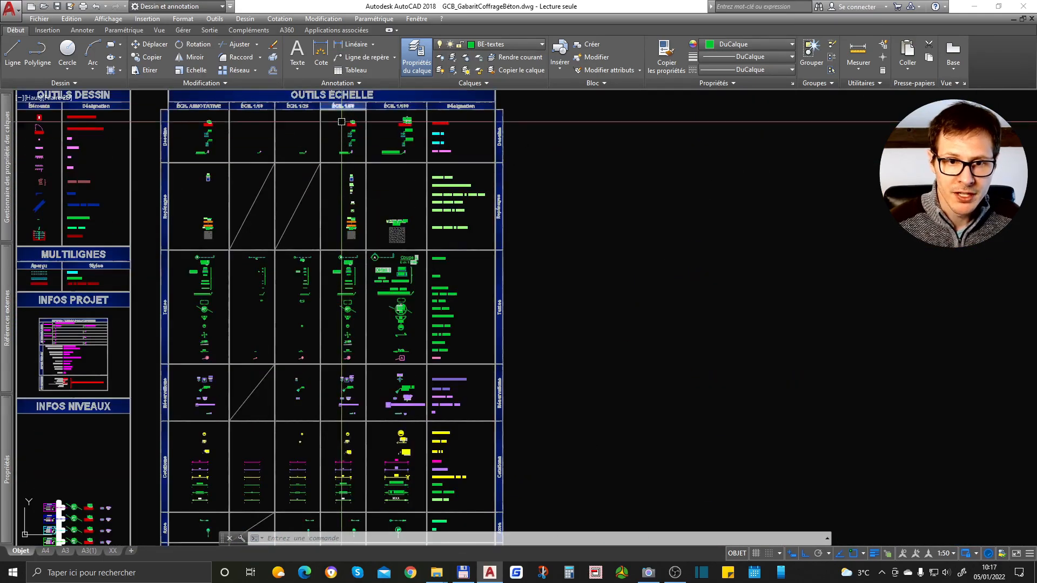
scroll(351, 390, up, 8)
scroll(969, 322, up, 2)
middle_drag(969, 322, 837, 284)
scroll(840, 286, down, 4)
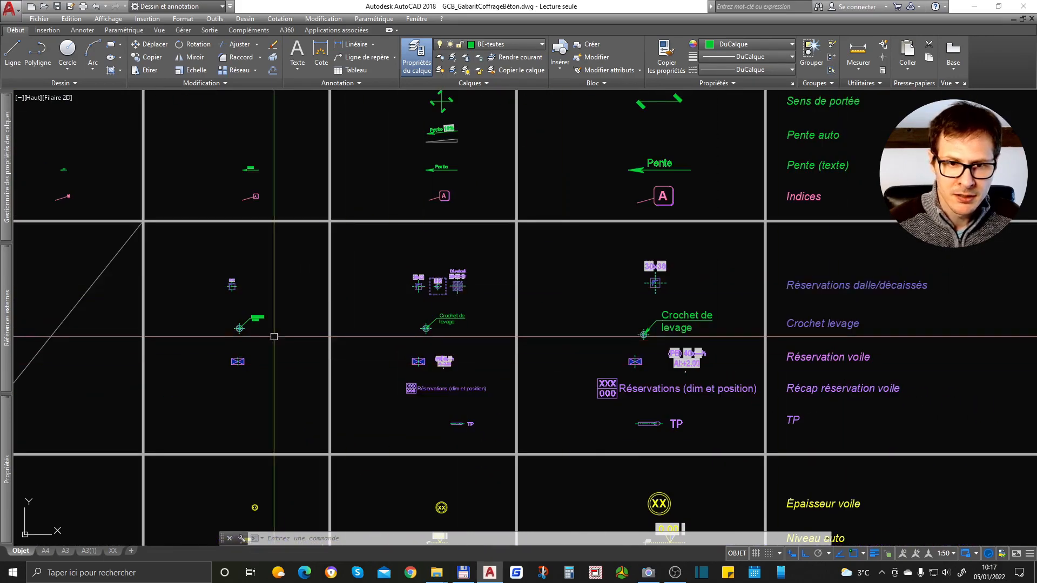
scroll(385, 301, up, 5)
click(604, 263)
key(ctrl+shift+c)
click(601, 264)
scroll(516, 200, down, 5)
scroll(580, 232, up, 5)
key(Escape)
Copy the 20x20 rectangular slab reservation block from the Réservations row to the INFOS NIVEAUX area.
click(425, 209)
text(co)
key(space)
click(425, 217)
scroll(384, 154, down, 10)
middle_drag(646, 369, 634, 360)
scroll(632, 315, up, 12)
key(space)
click(618, 286)
Move the copied 20x20 reservation block into the empty space beside the Sous-sol level symbol.
text(d)
click(619, 292)
click(641, 255)
Duplicate the 20x20 reservation block horizontally, placing the copy on its right.
scroll(625, 246, up, 8)
click(597, 213)
click(504, 333)
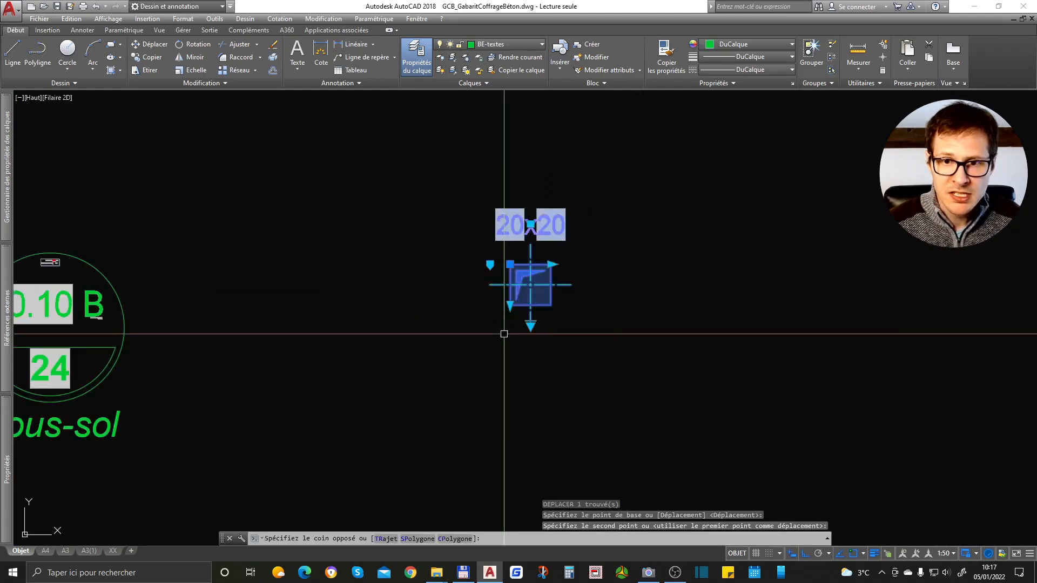
text(co)
click(570, 357)
click(756, 358)
key(space)
Change the duplicated reservation block to the Circulaire type with annotations and axes.
click(724, 247)
click(702, 261)
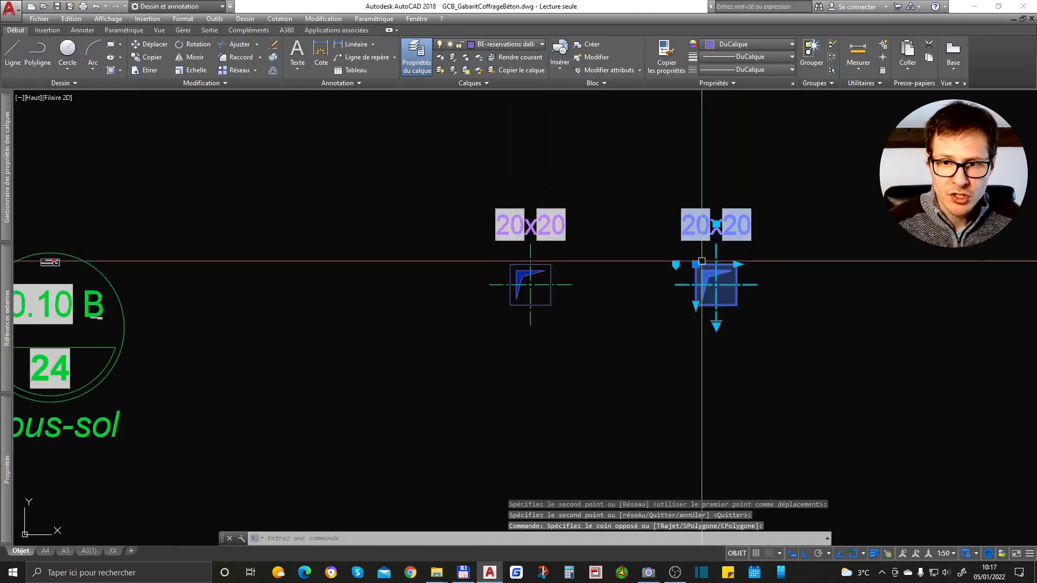
click(717, 326)
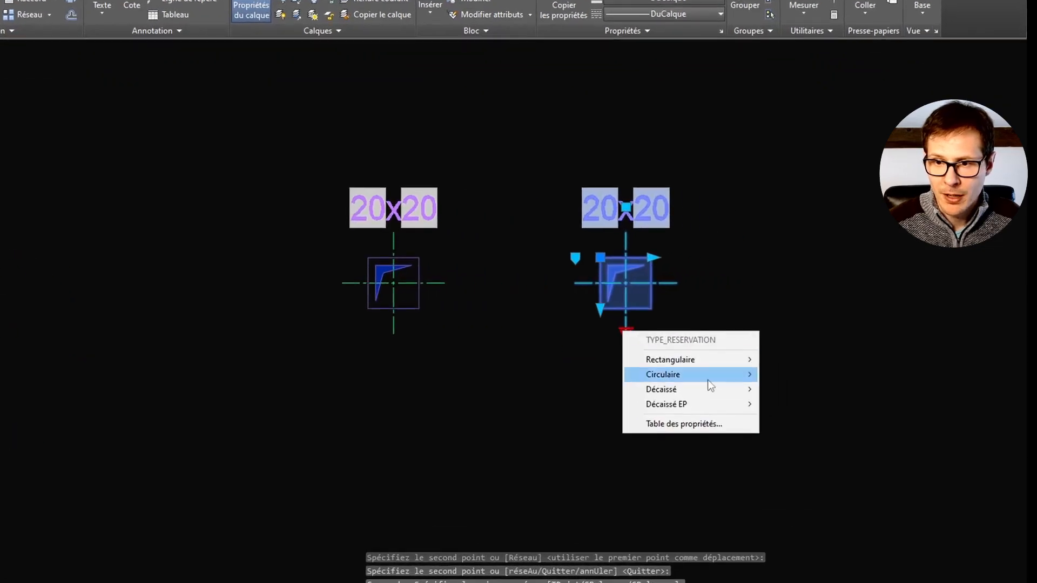
mouse_move(781, 362)
mouse_move(847, 399)
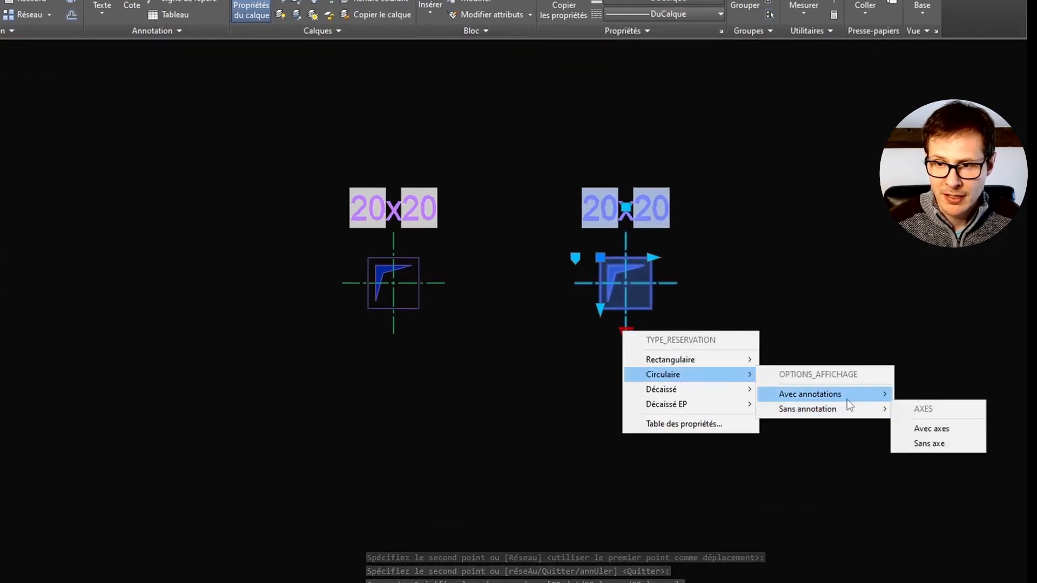
click(951, 412)
key(Escape)
Change the original 20x20 reservation block to the Décaissé type with annotations and no axes.
click(453, 238)
click(412, 261)
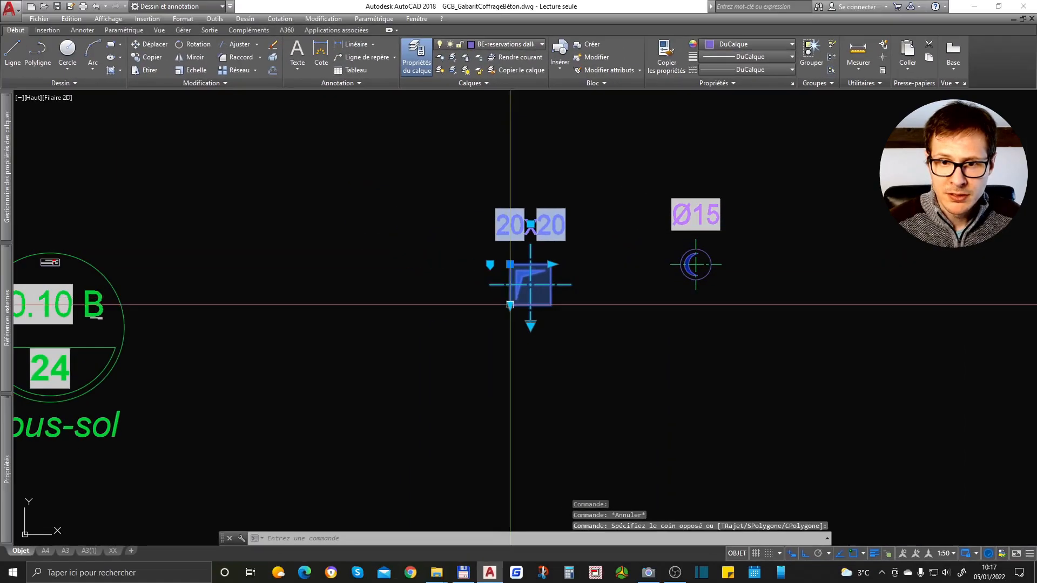
click(530, 326)
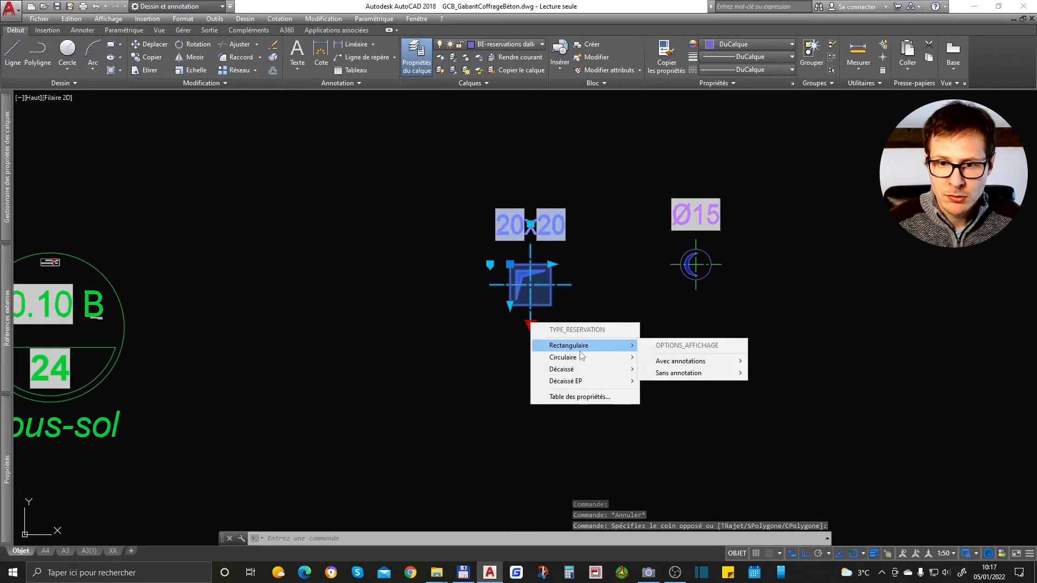
mouse_move(585, 377)
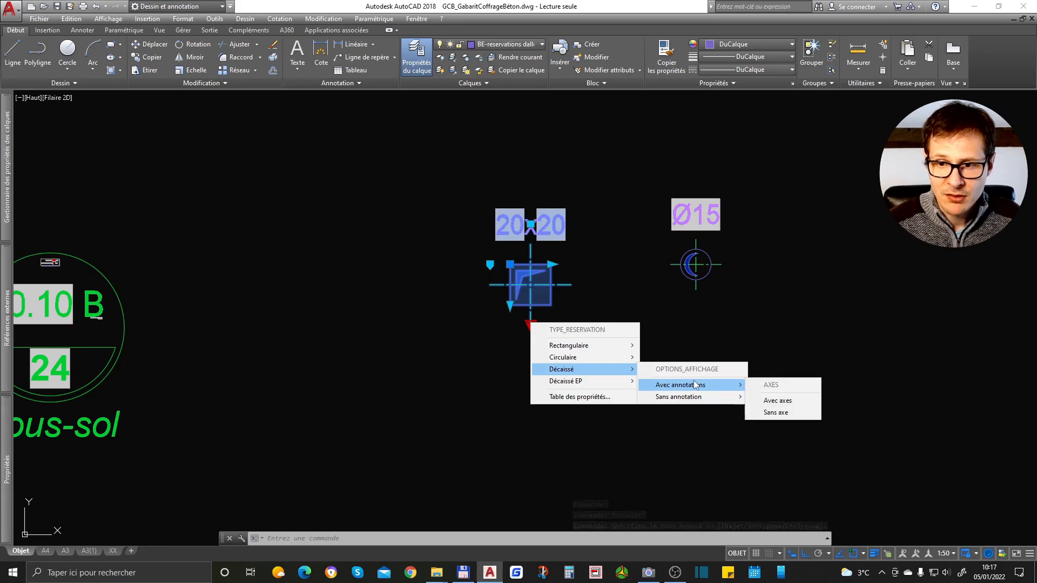
click(777, 413)
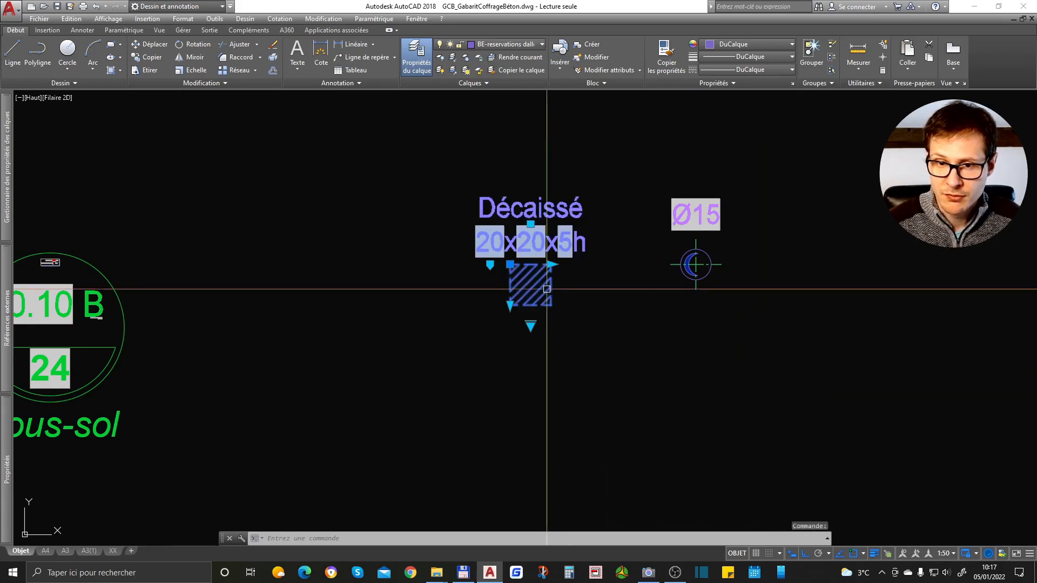
Resize the Décaissé reservation to 50 by 50 and update its annotation fields.
key(Return)
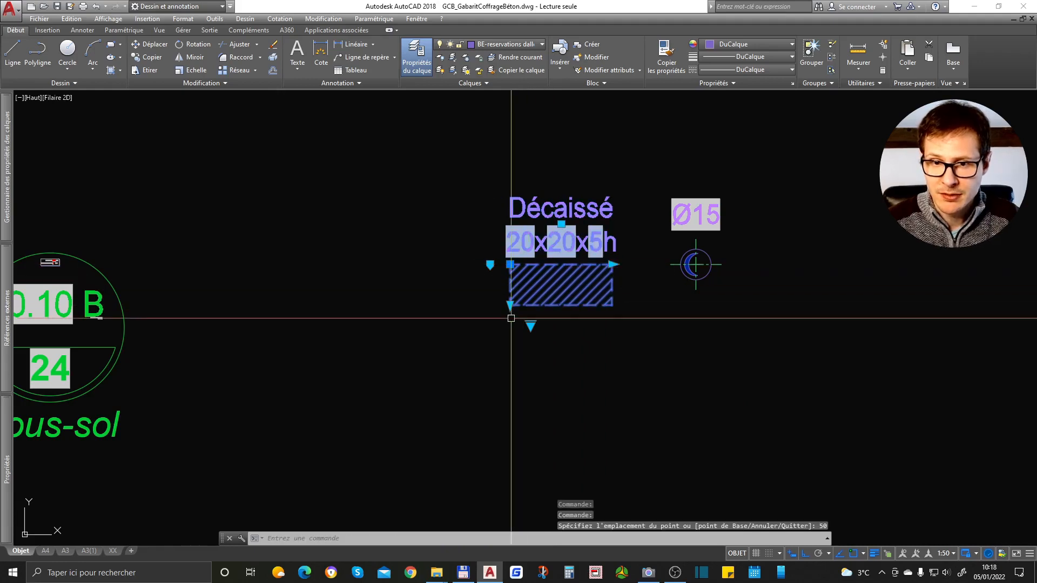
click(510, 304)
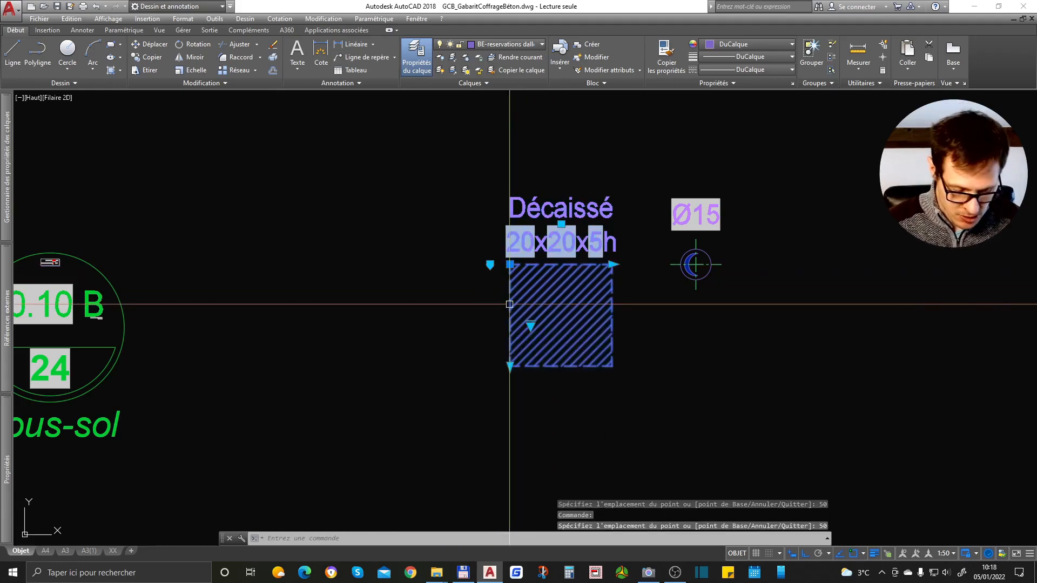
key(Return)
click(556, 216)
key(Return)
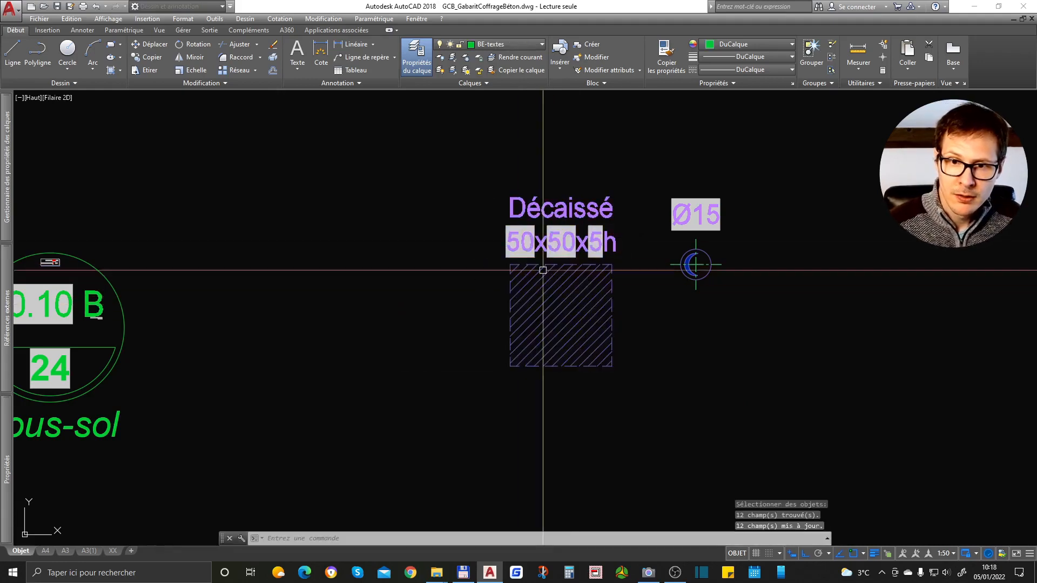
Move the Ø15 circular reservation to the centre of the hatched Décaissé square.
middle_drag(650, 303, 599, 254)
click(642, 191)
click(625, 219)
click(645, 216)
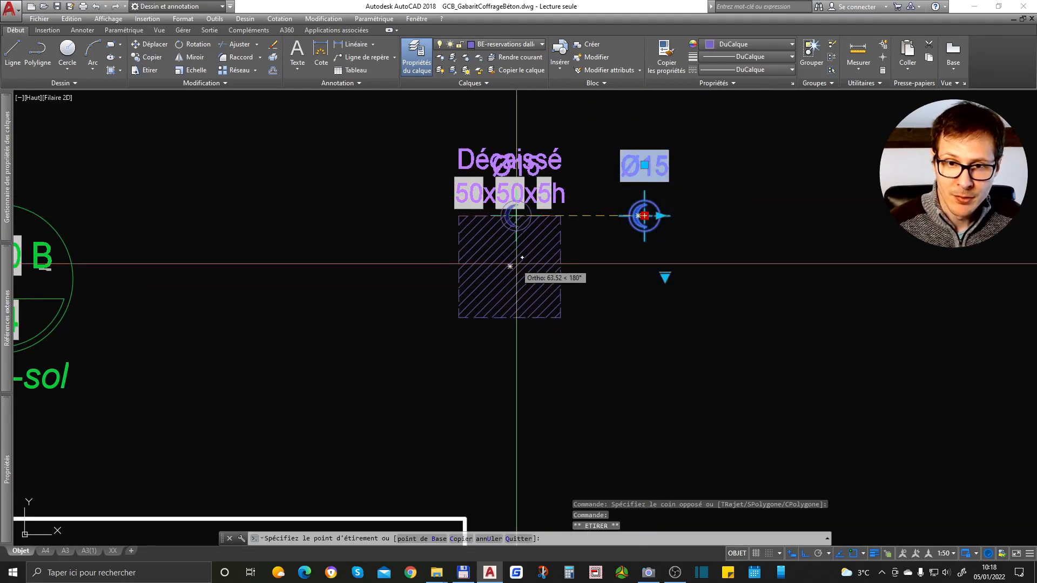
text(dp)
key(Return)
click(638, 232)
click(639, 280)
Reposition the Ø15 annotation just below the hatched Décaissé square.
click(533, 214)
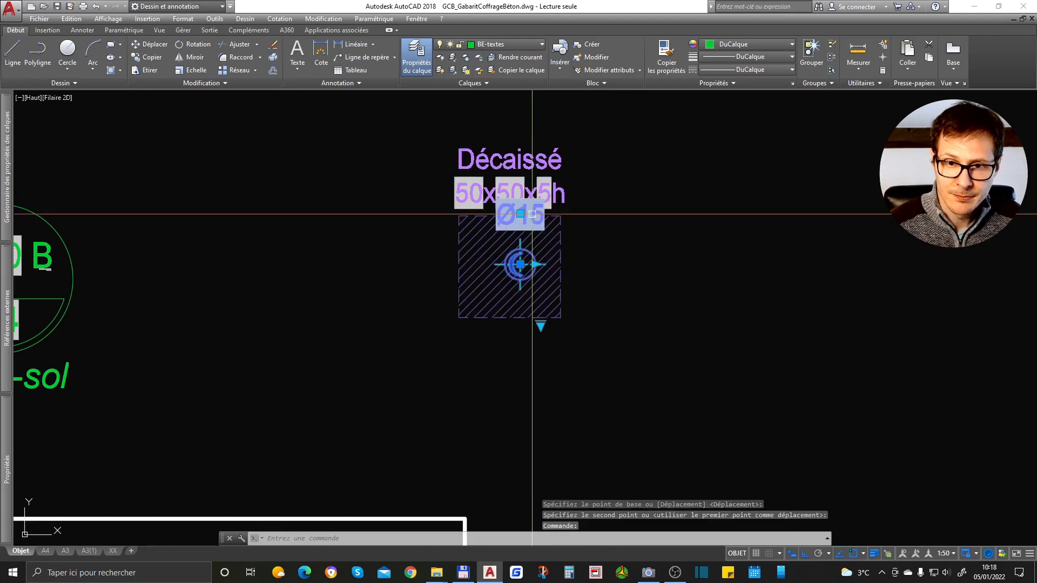
click(522, 214)
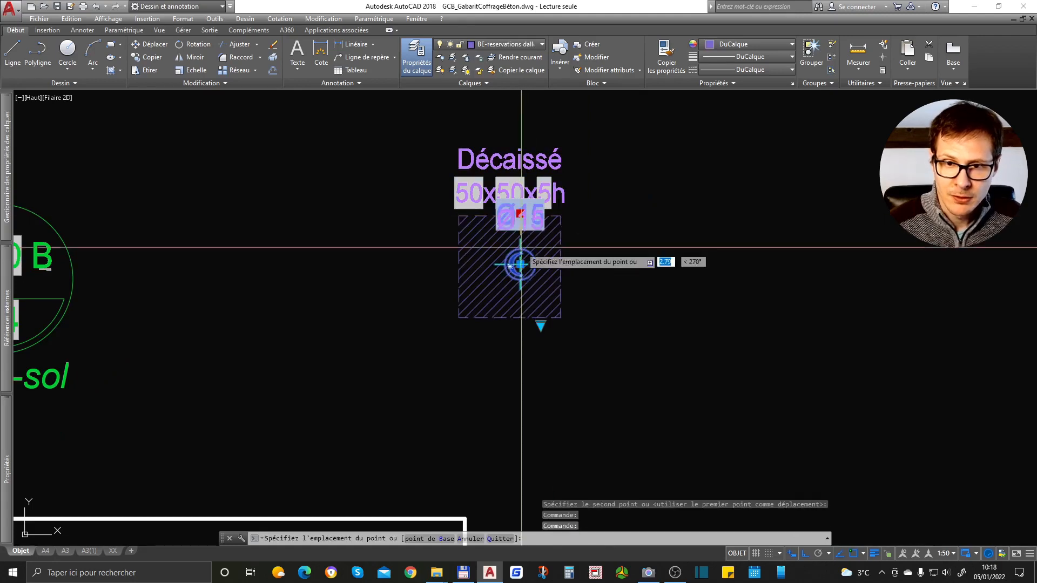
click(521, 346)
key(Escape)
Send the hatched Décaissé block to the back of the draw order, behind the circular reservation.
click(549, 295)
text(dr)
key(Return)
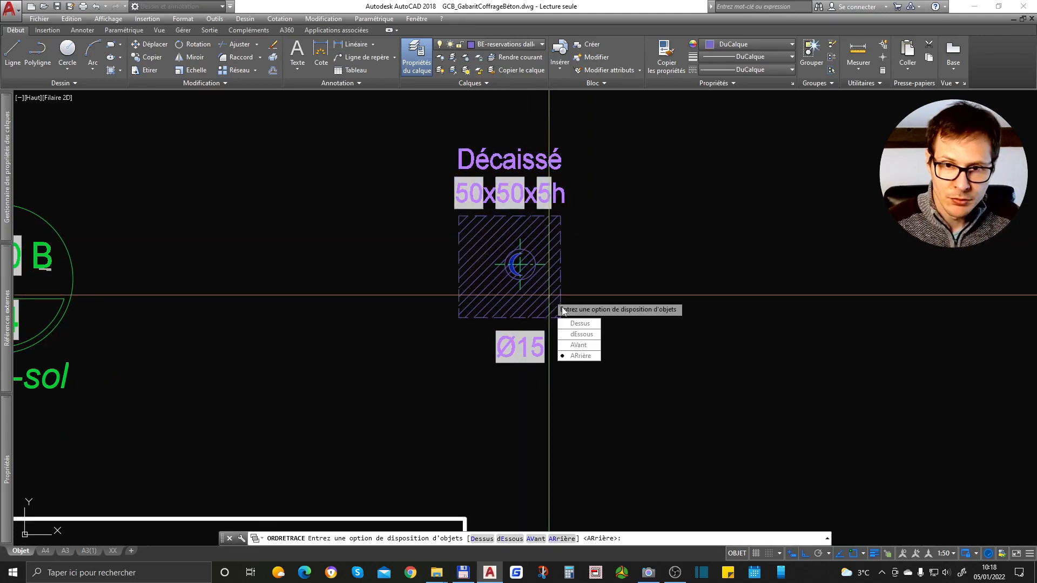
key(Return)
scroll(527, 254, up, 3)
scroll(534, 258, down, 3)
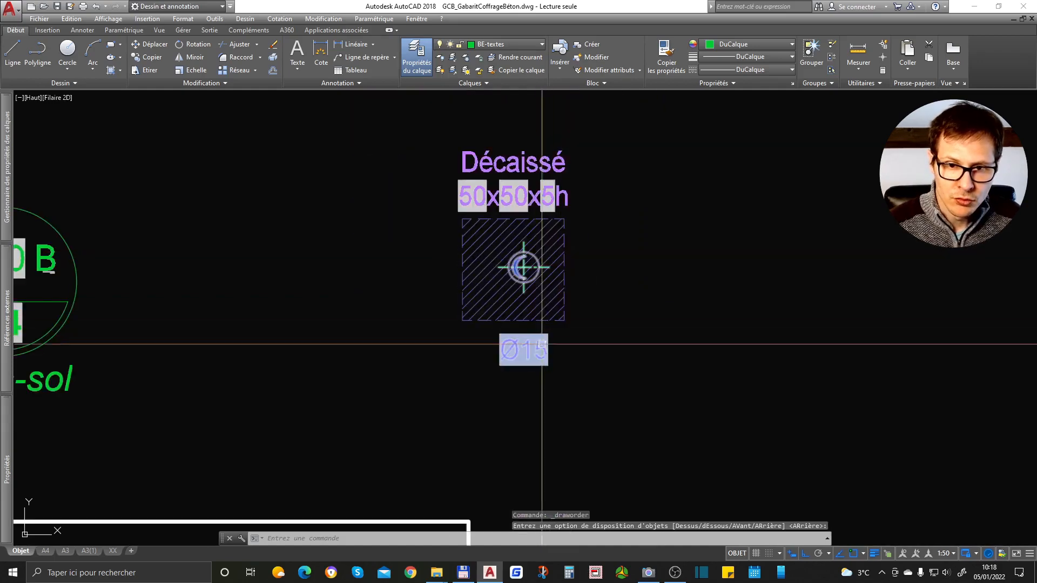
Change the circular reservation inside the Décaissé square to the Rectangulaire type with annotations and no axes.
click(540, 360)
click(544, 327)
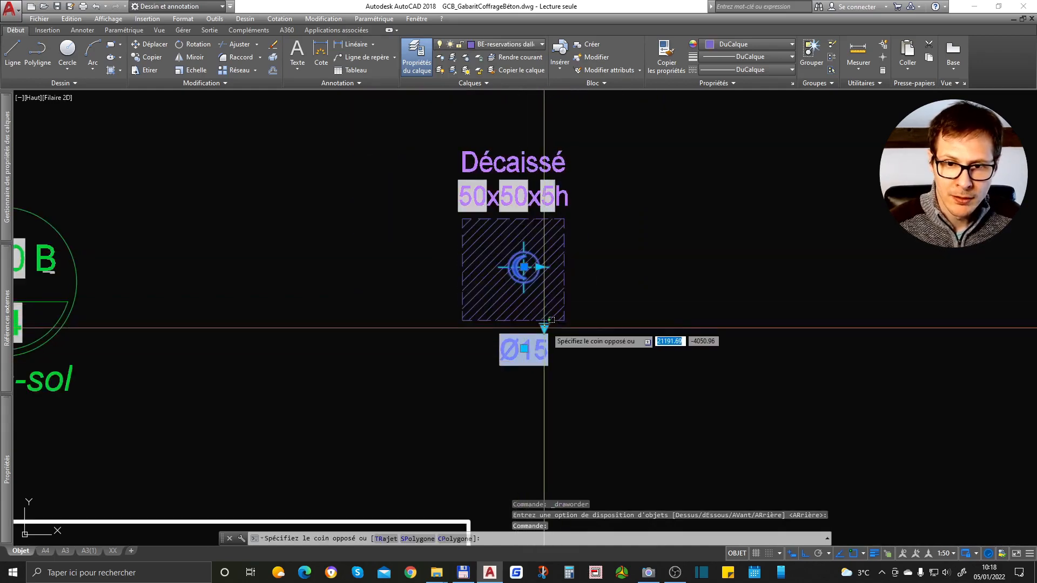
click(544, 328)
mouse_move(621, 352)
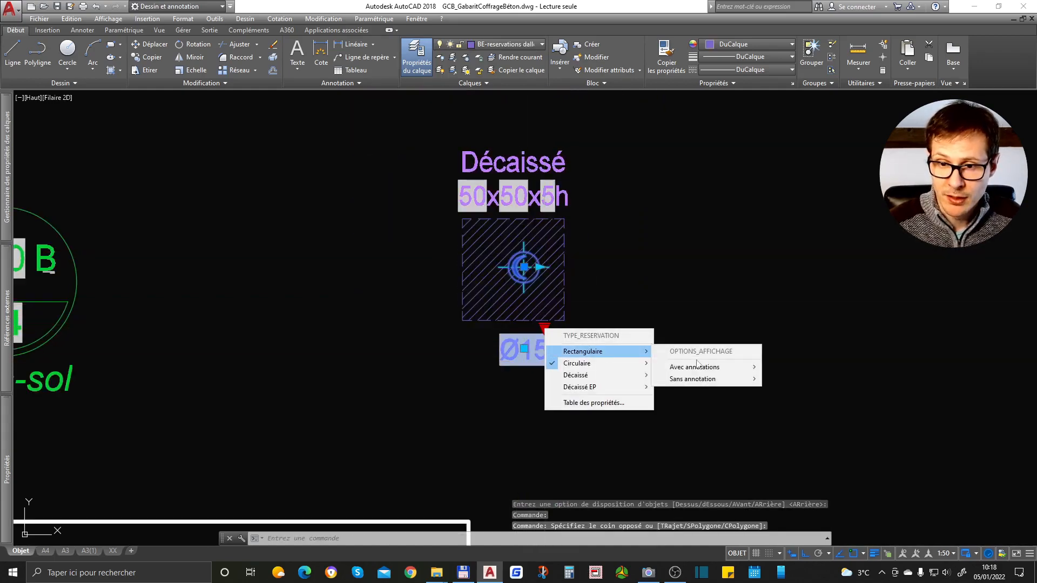
click(802, 393)
Shift the 20x20 reservation slightly left within the Décaissé square and place its annotation below the square.
text(d)
key(space)
click(609, 361)
click(585, 362)
click(539, 224)
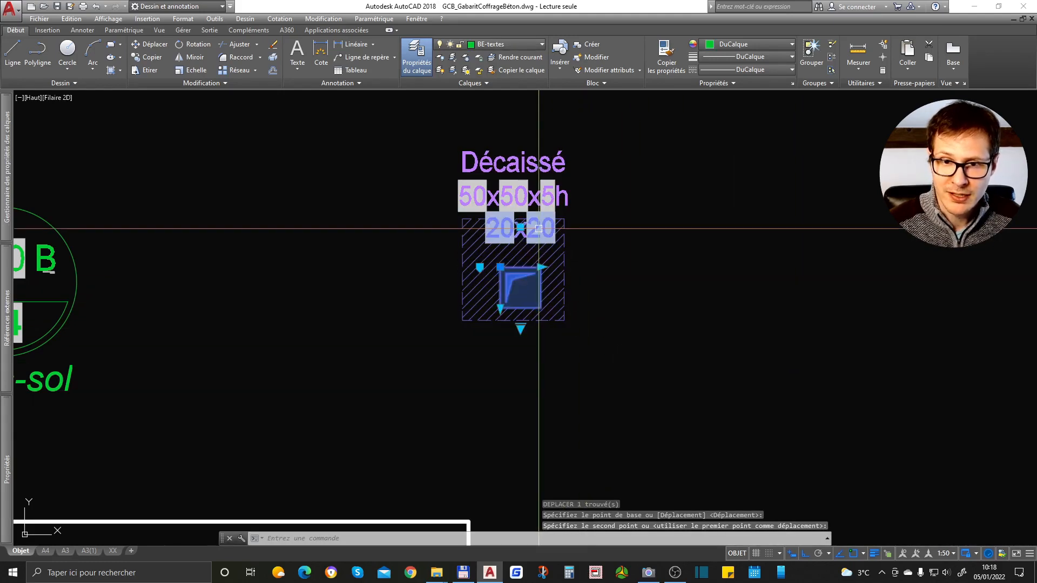
click(520, 227)
click(540, 340)
key(Escape)
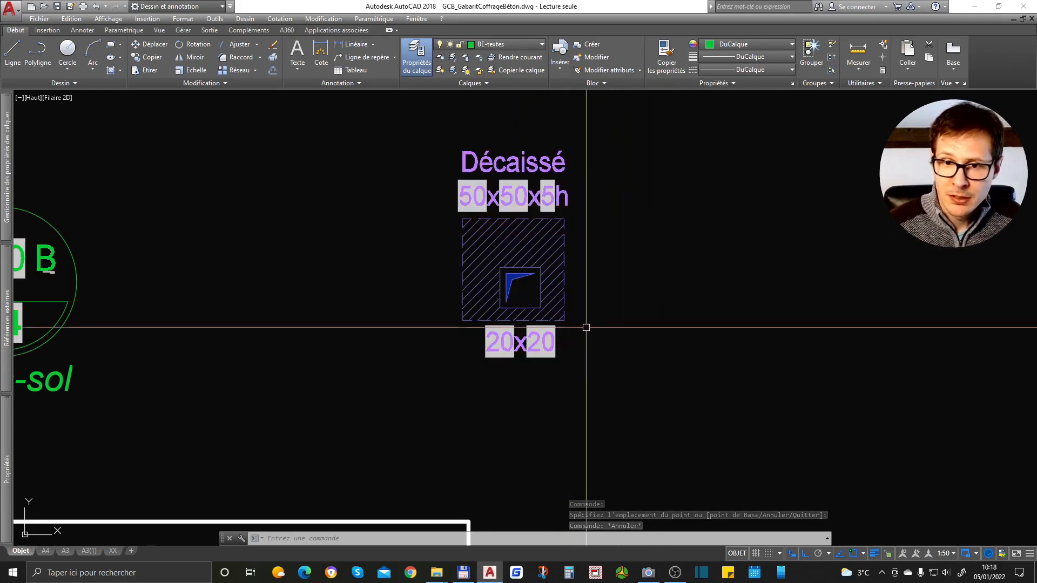
Copy the 20x20 reservation horizontally into the empty space right of the Décaissé square.
click(541, 306)
text(c)
key(Return)
click(512, 412)
click(734, 402)
key(Return)
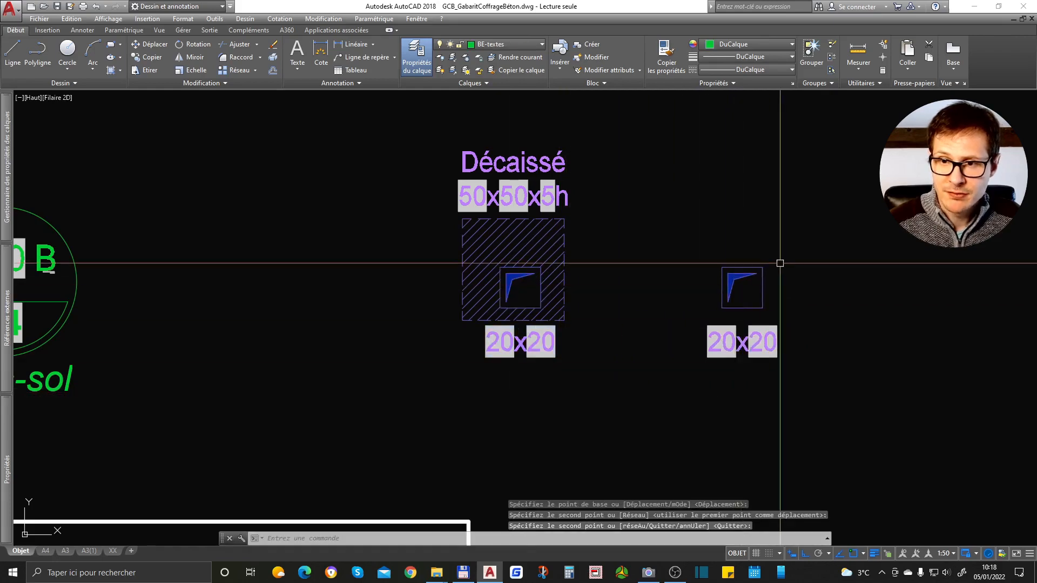
Change the copied 20x20 reservation to the Décaissé EP type without axes.
click(780, 264)
click(693, 348)
click(743, 329)
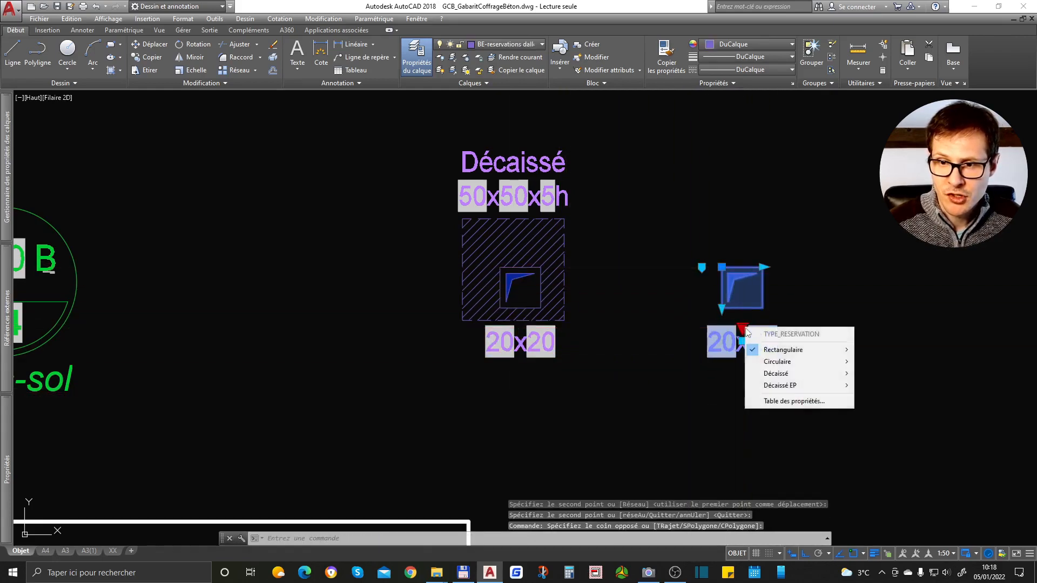
mouse_move(801, 385)
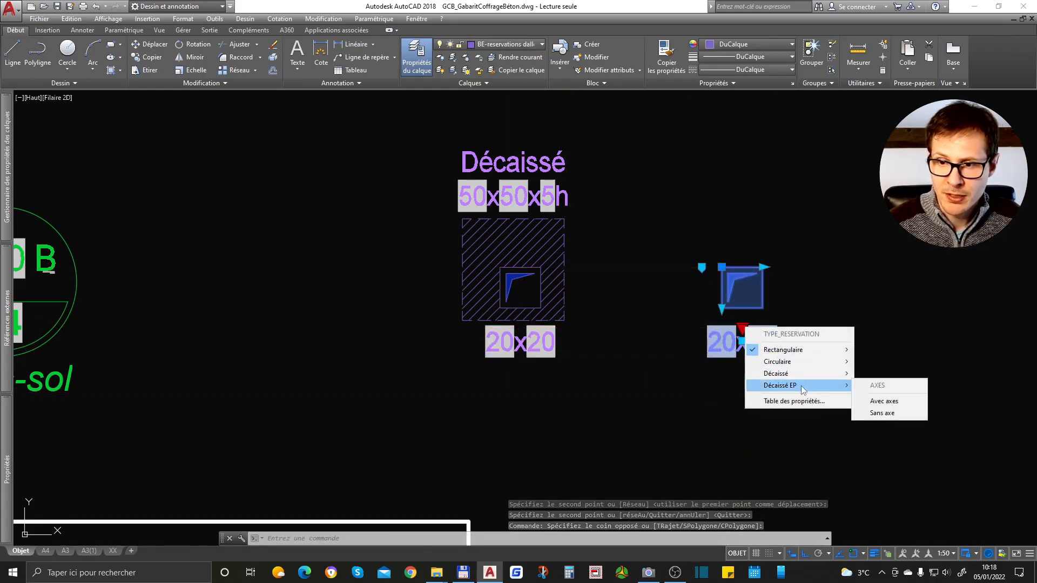
click(907, 414)
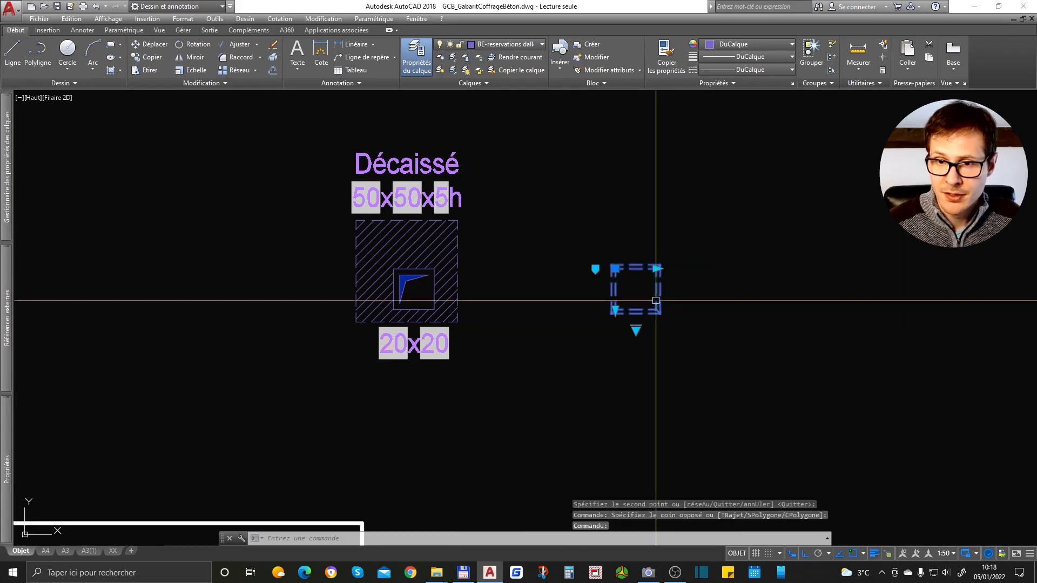
Set the Décaissé EP block's length and width to 50.
click(656, 269)
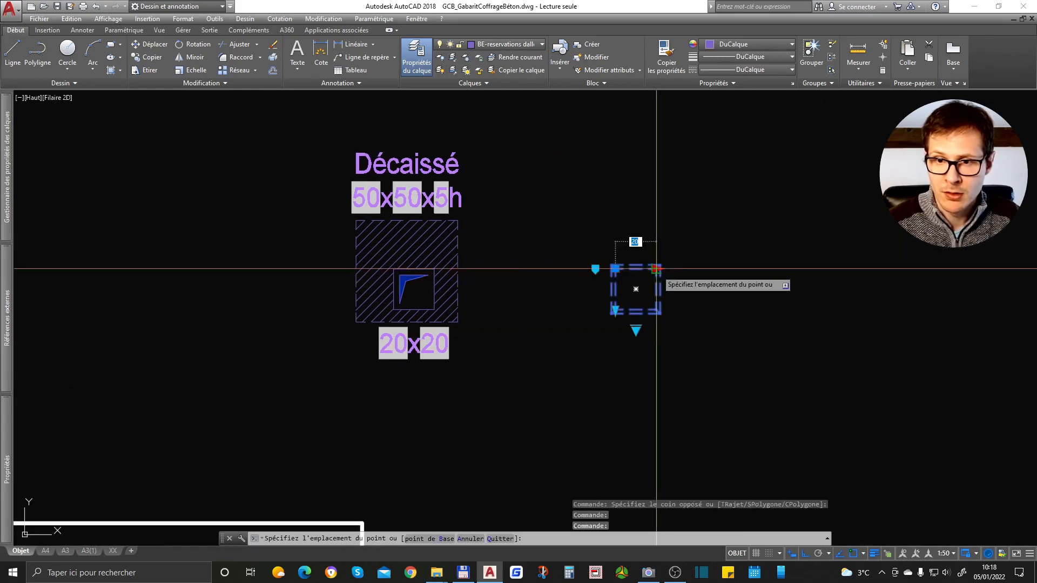
text(50)
key(Return)
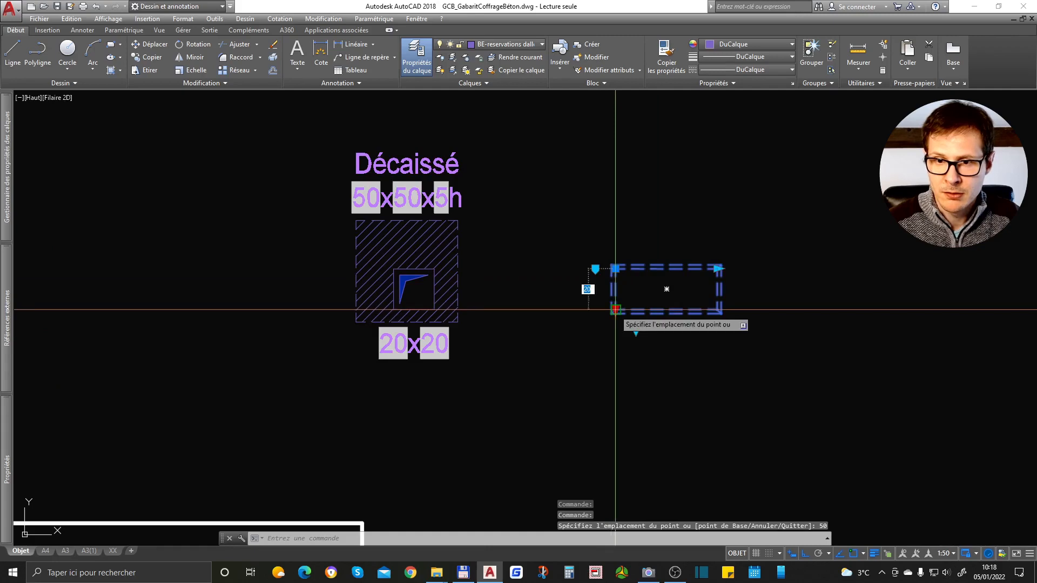
text(50)
key(Return)
middle_drag(699, 318, 569, 309)
key(Escape)
Copy the 20x20 reservation from the hatched square into the Décaissé EP outline.
click(284, 269)
text(c)
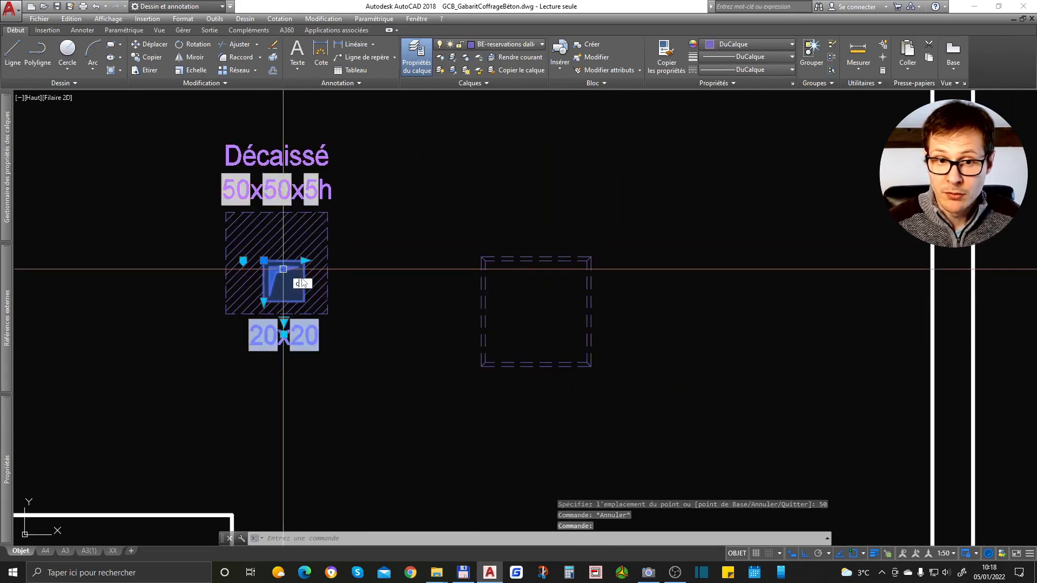
text(o)
key(Return)
click(305, 301)
click(565, 300)
key(Return)
Change the copied reservation to the Circulaire type with annotations and axes, and centre it in the Décaissé EP outline.
click(546, 281)
click(526, 275)
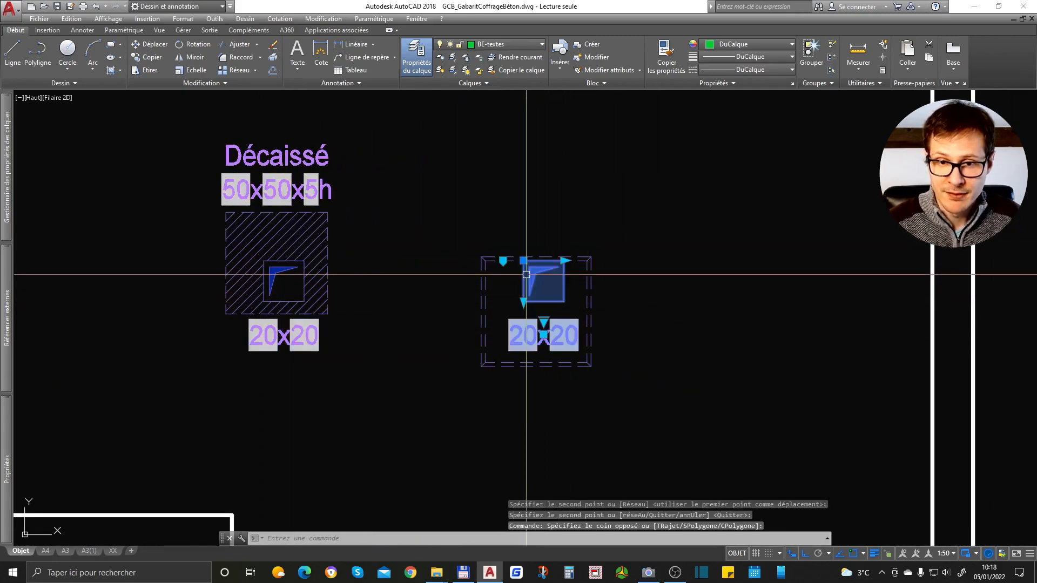
click(544, 322)
mouse_move(601, 356)
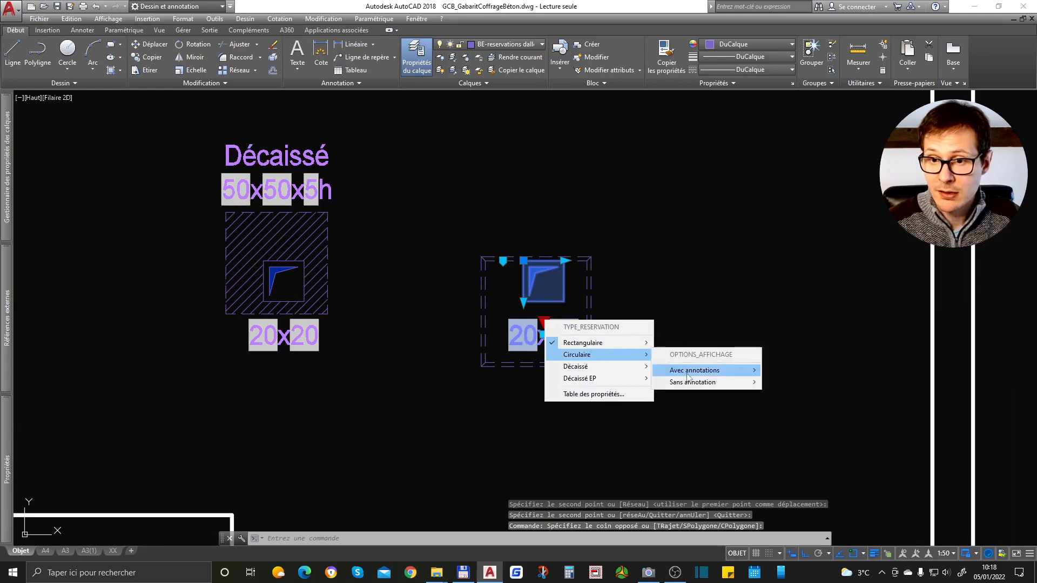
click(791, 389)
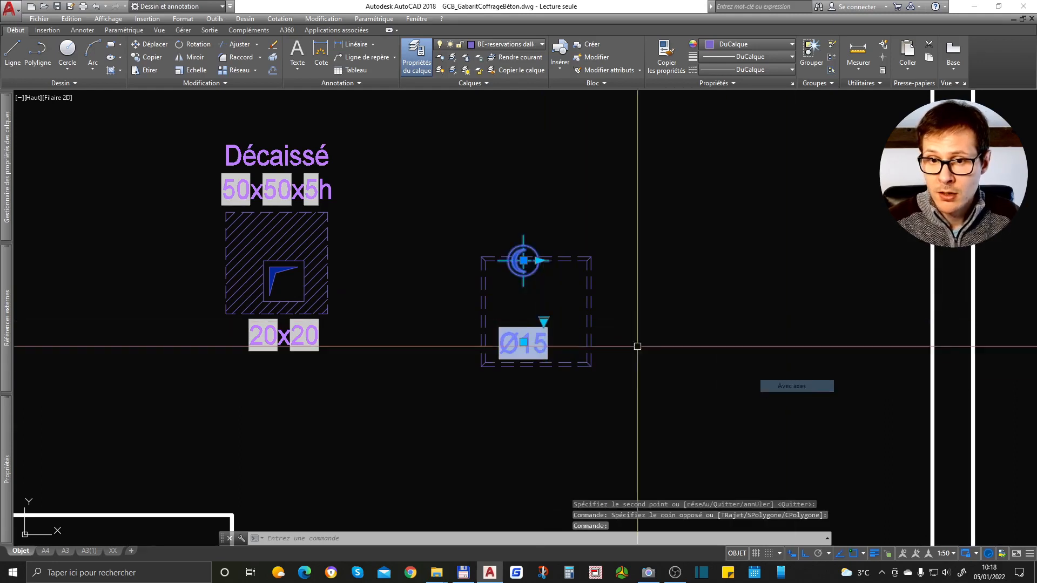
click(524, 260)
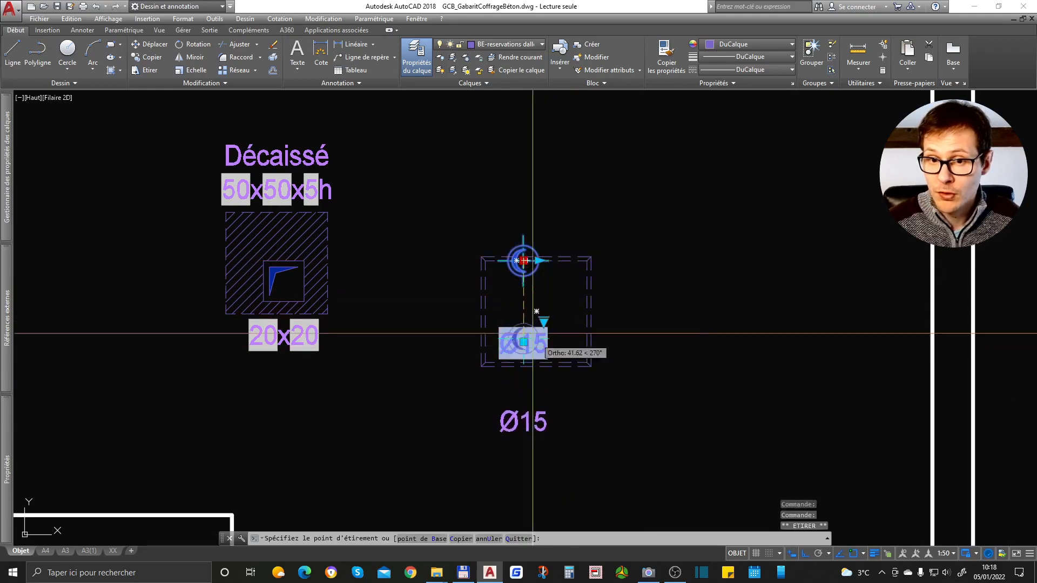
key(Escape)
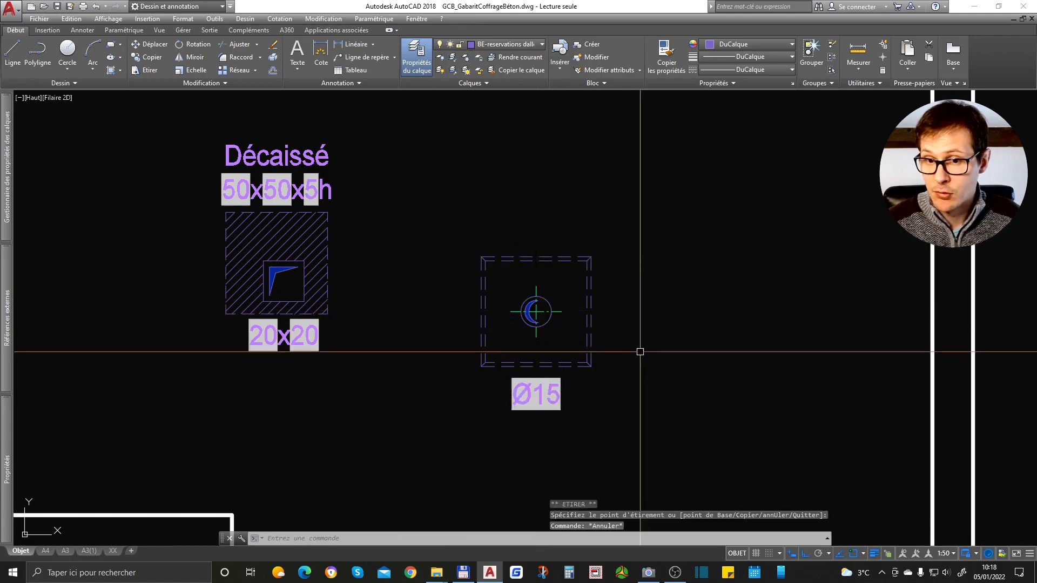
Set the circular reservation's radius to 10 and update the annotation fields with METTREAJOURCHAMP.
click(552, 317)
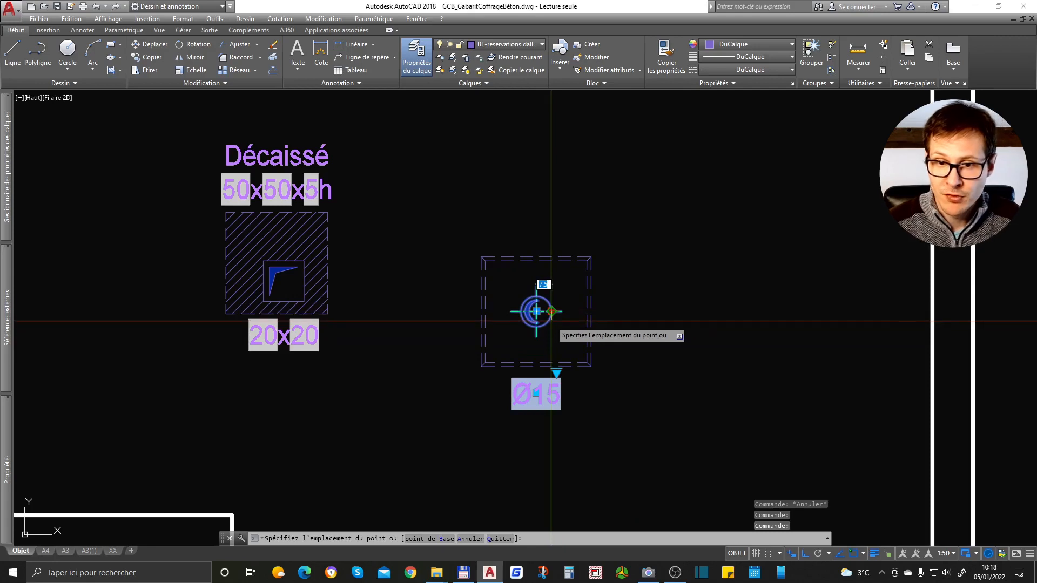
click(551, 312)
text(10maj)
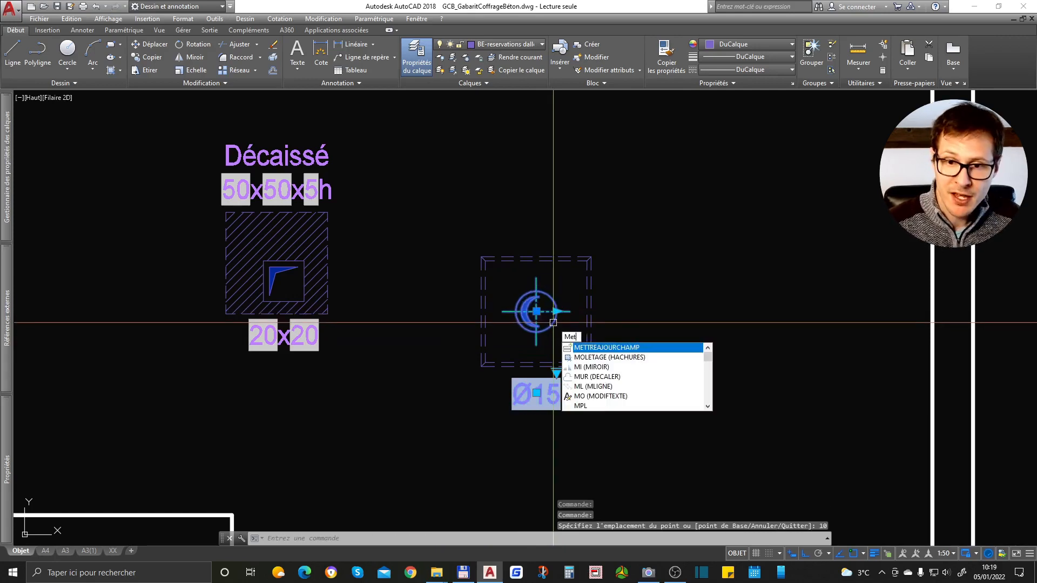
key(Return)
key(Return)
click(611, 290)
click(438, 466)
key(Return)
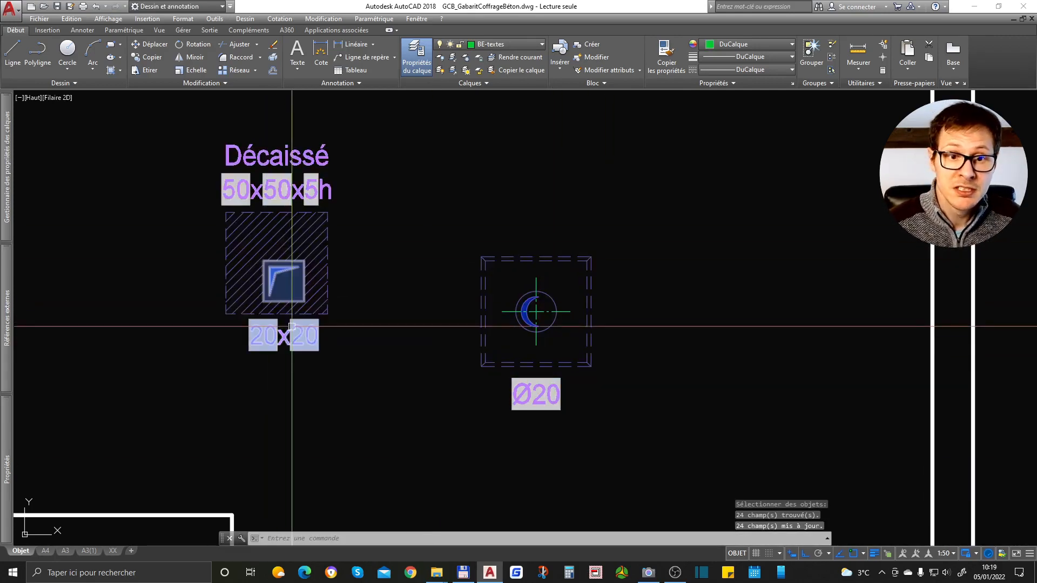
Set the length and width of the rectangular reservation in the hatched square to 10 and regenerate the drawing.
click(276, 327)
key(ctrl+1)
click(174, 385)
text(10)
key(Return)
middle_drag(344, 389, 665, 450)
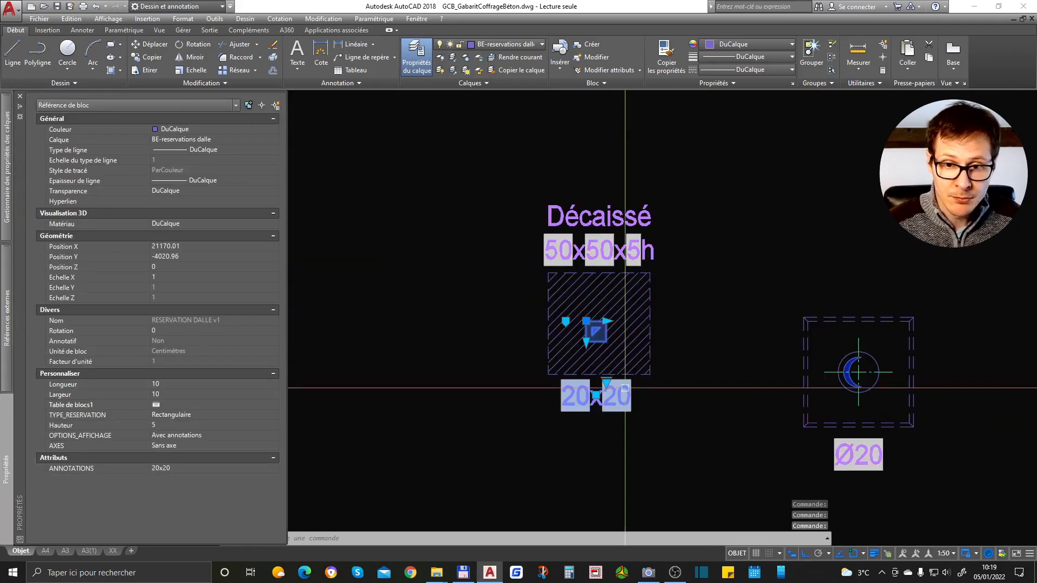
scroll(626, 391, up, 2)
text(rg)
key(Return)
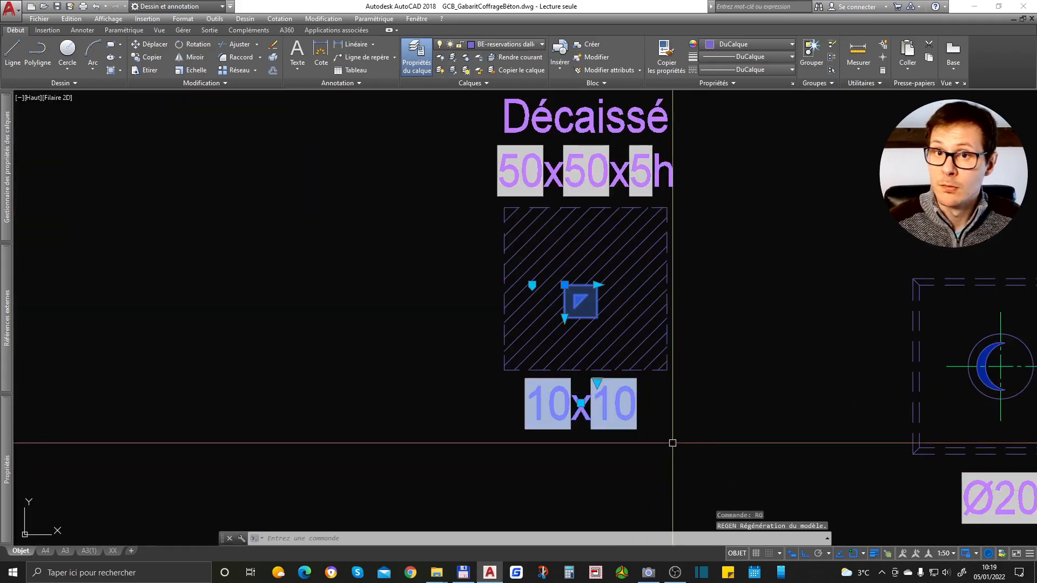
key(Escape)
Set the hatched Décaissé block's length to 65 and regenerate the drawing to refresh its annotation.
scroll(537, 342, down, 2)
click(604, 262)
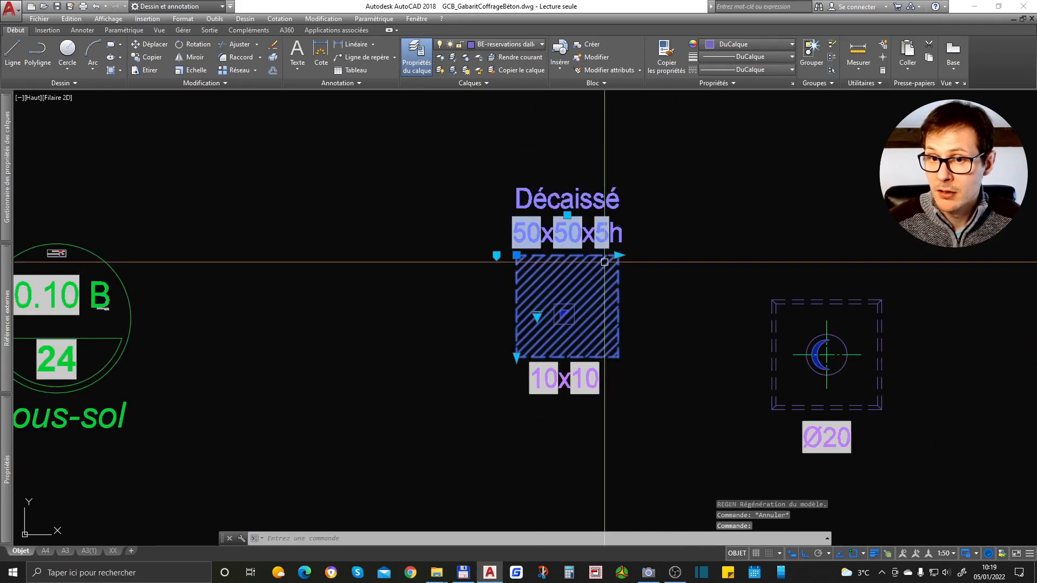
click(619, 255)
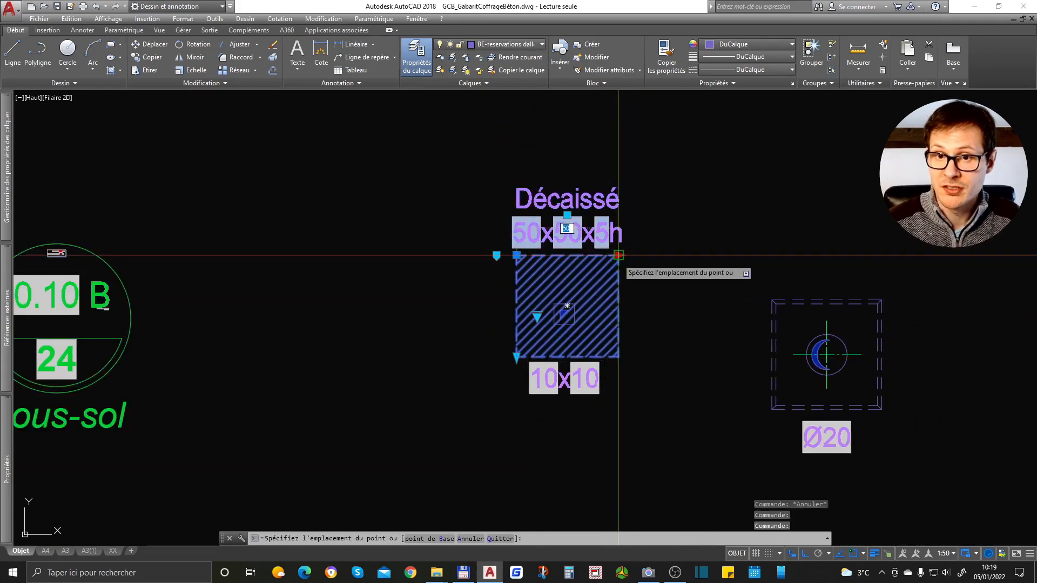
key(Return)
key(Escape)
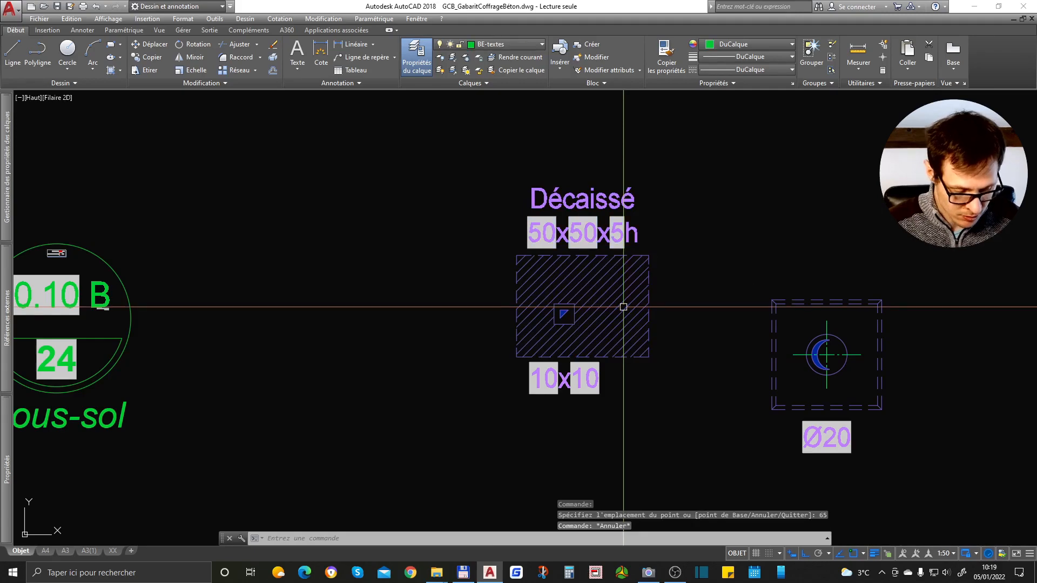
text(RG)
key(Return)
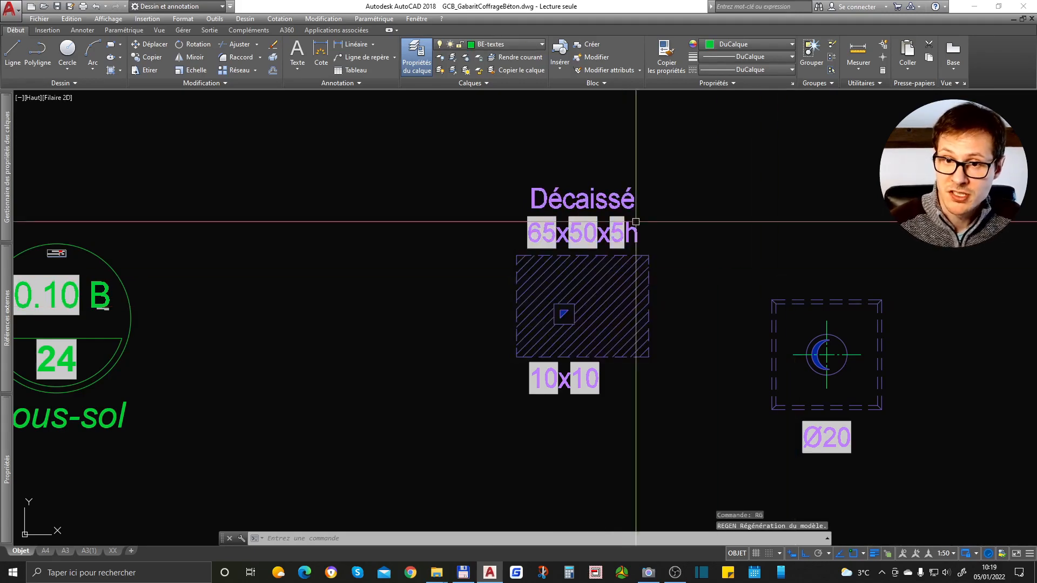
Copy the Décaissé block together with its 10x10 reservation into the space beside the Sous-sol level symbol.
click(621, 219)
scroll(549, 225, down, 2)
click(637, 183)
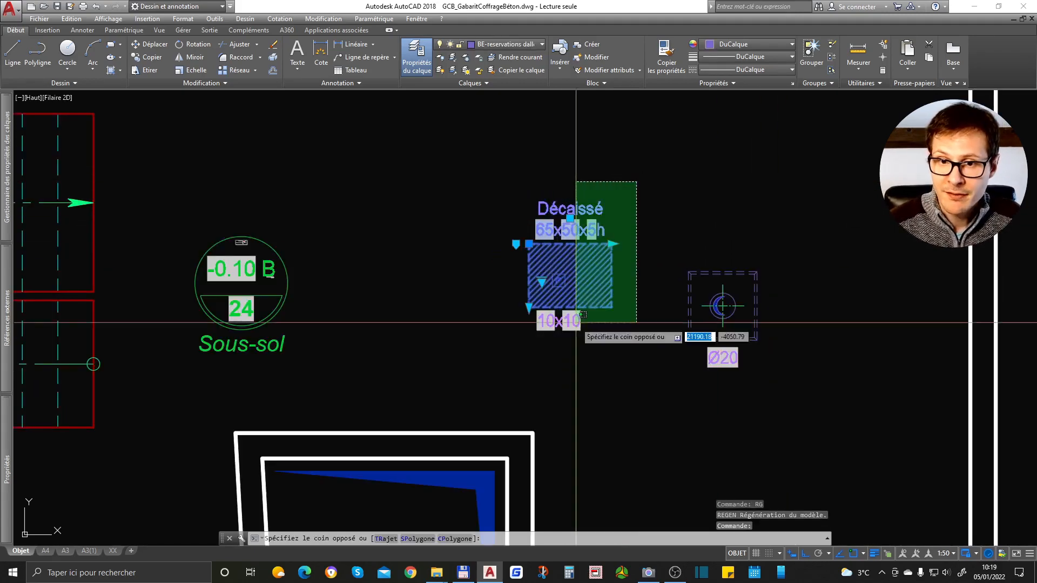
click(514, 387)
text(co)
key(Return)
click(593, 390)
click(425, 392)
key(Return)
Set the height of both Décaissé blocks to 6 and regenerate the drawing to refresh their annotations.
click(416, 228)
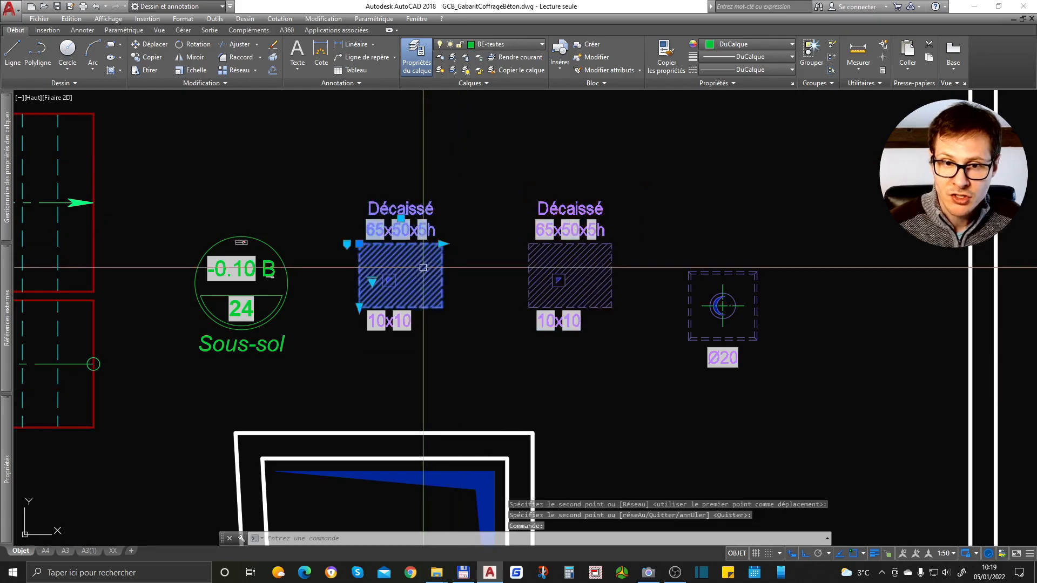
click(567, 238)
mouse_move(5, 459)
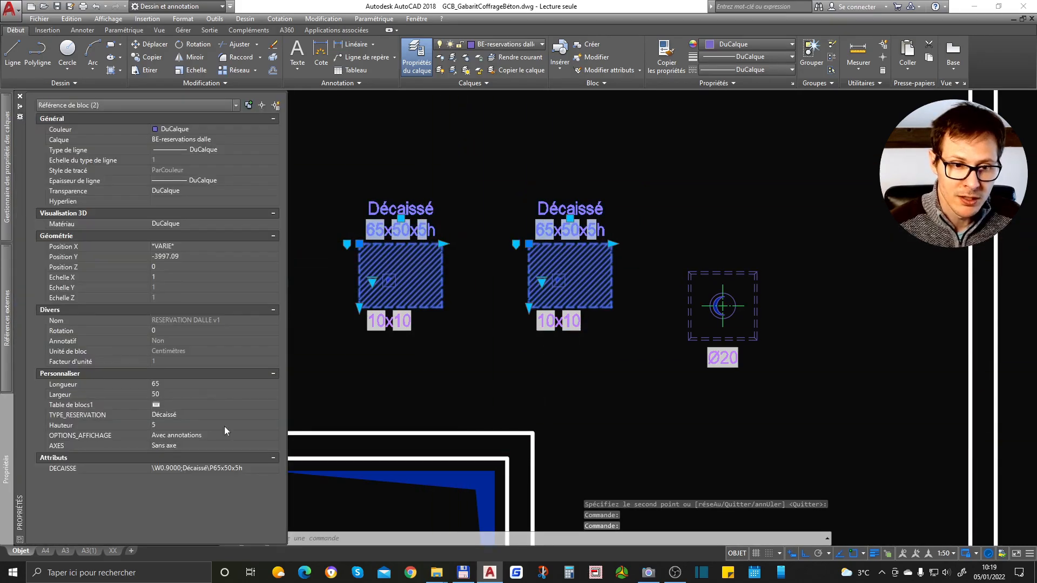
click(225, 426)
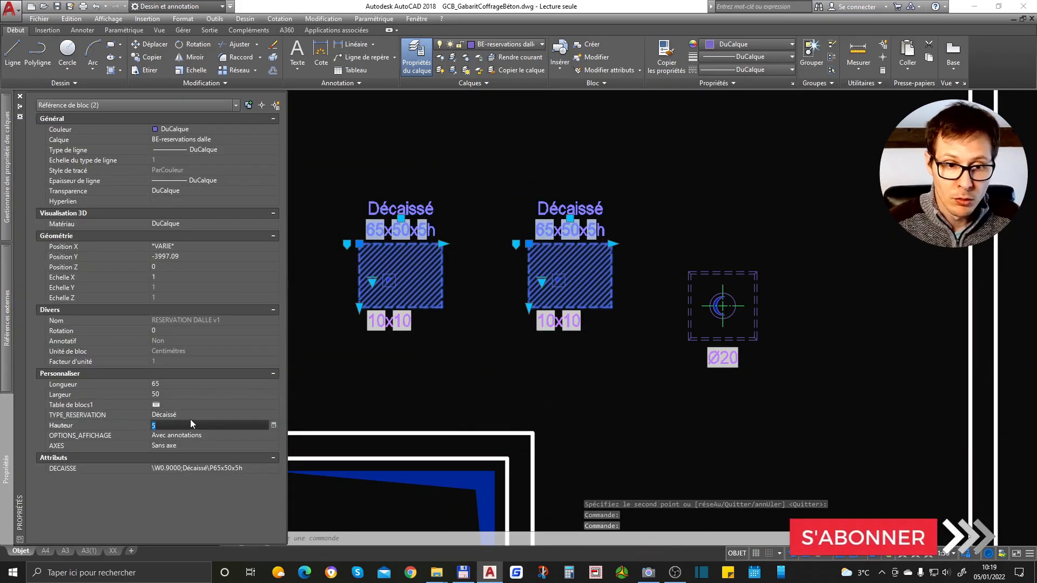
text(6)
key(Return)
key(Escape)
key(ctrl+1)
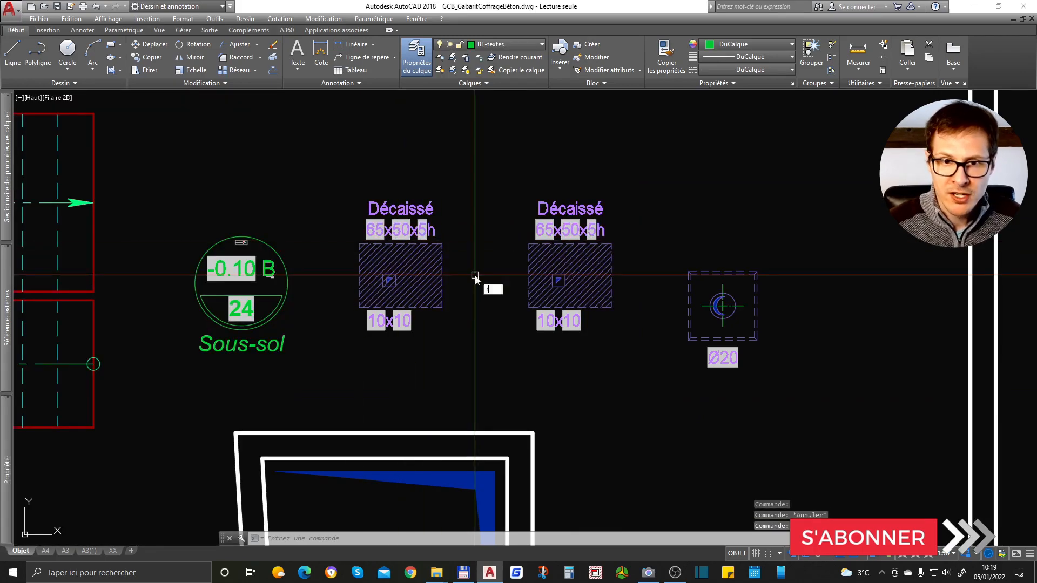
text(RG)
key(Return)
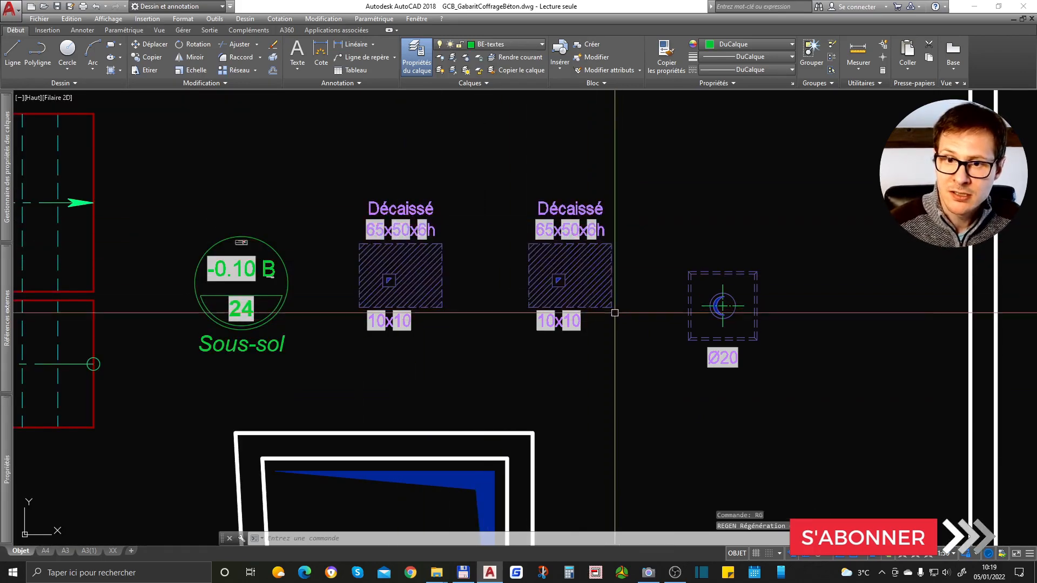
Set the length and width of both small rectangular reservations to 15 and regenerate the drawing.
click(564, 323)
click(378, 320)
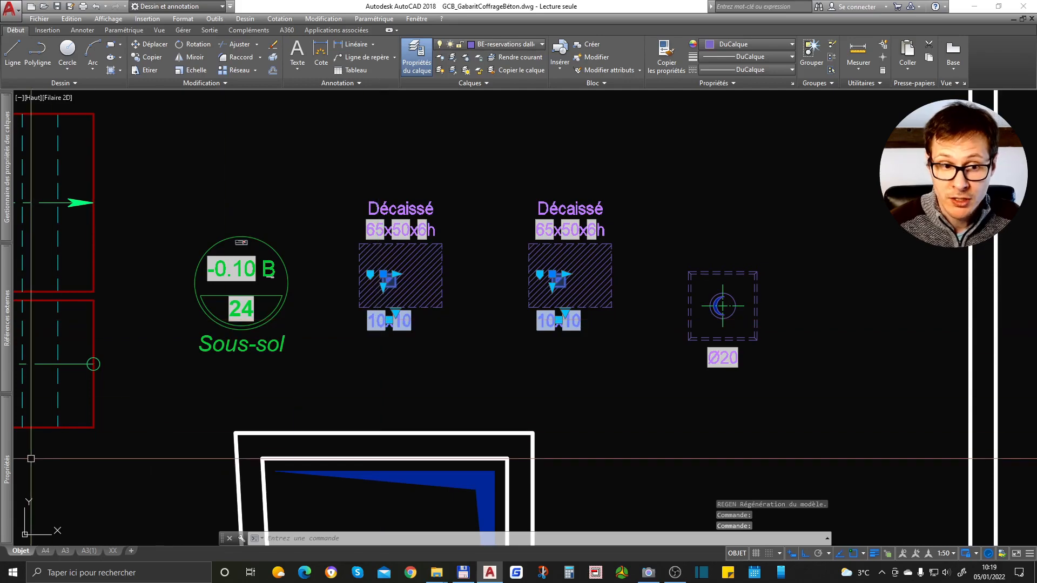
mouse_move(11, 461)
click(170, 384)
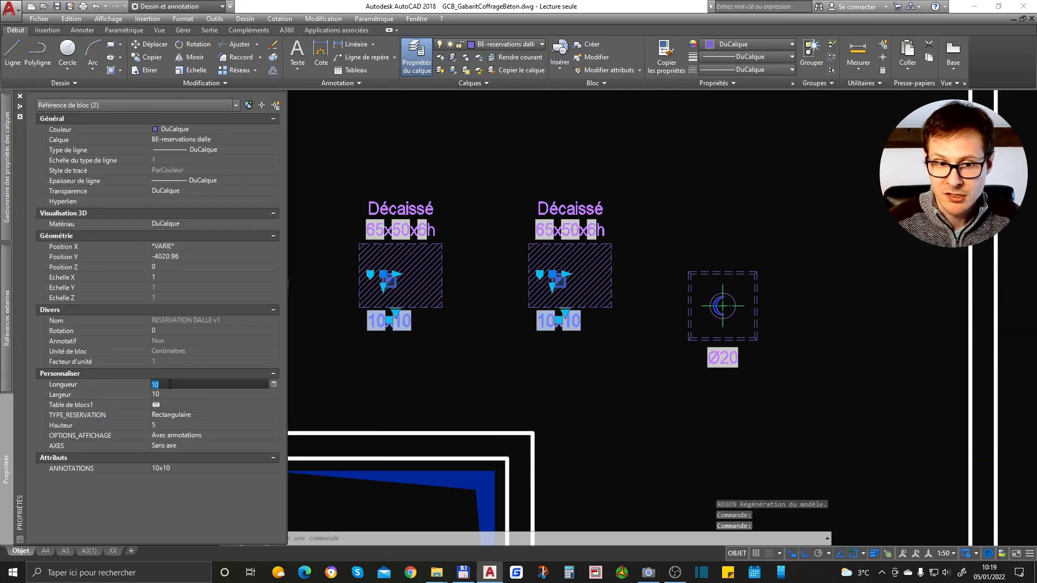
text(15)
key(Tab)
text(15)
key(Return)
key(Escape)
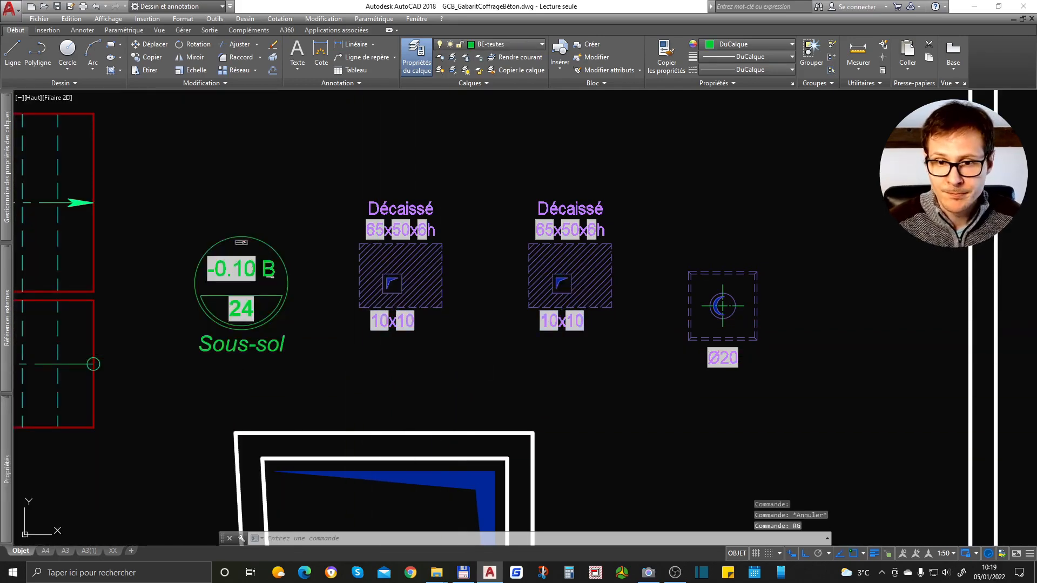
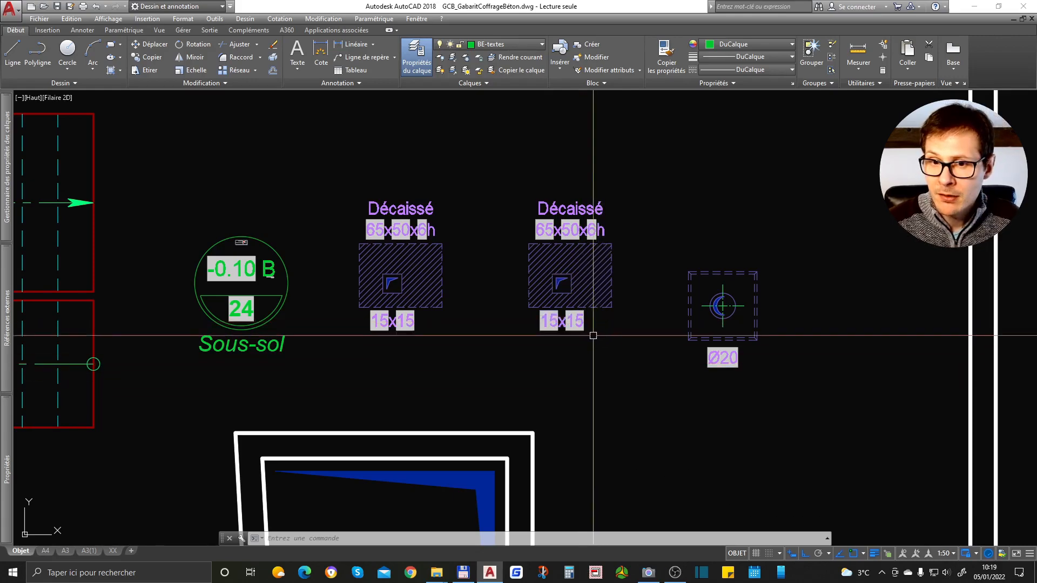
Copy the 15x15 reservation straight up from the original Décaissé block into the empty area above it.
scroll(593, 335, up, 4)
click(552, 318)
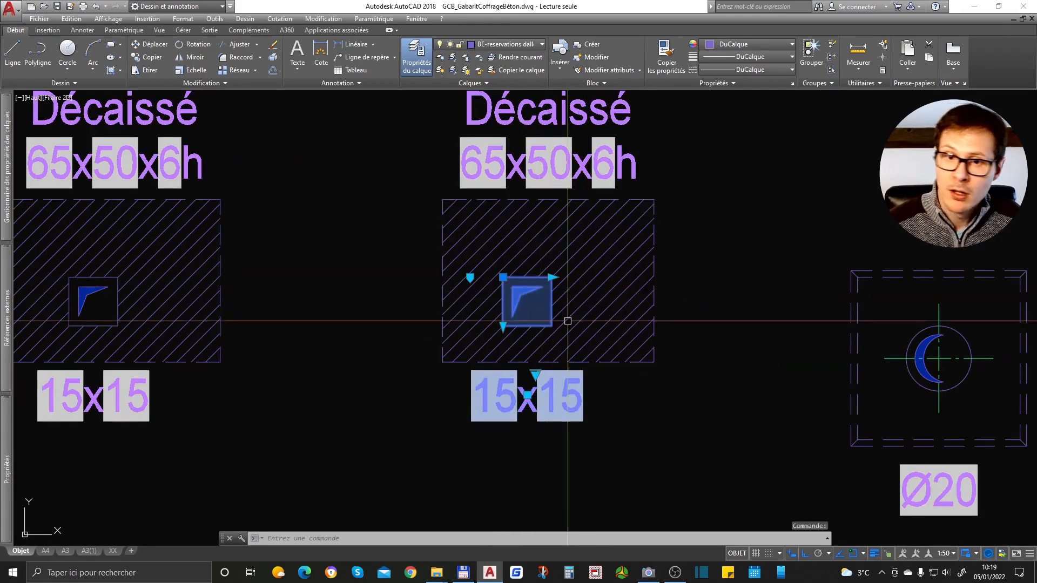
scroll(556, 264, down, 4)
text(co)
key(space)
click(609, 329)
scroll(603, 263, down, 2)
middle_drag(597, 134, 616, 347)
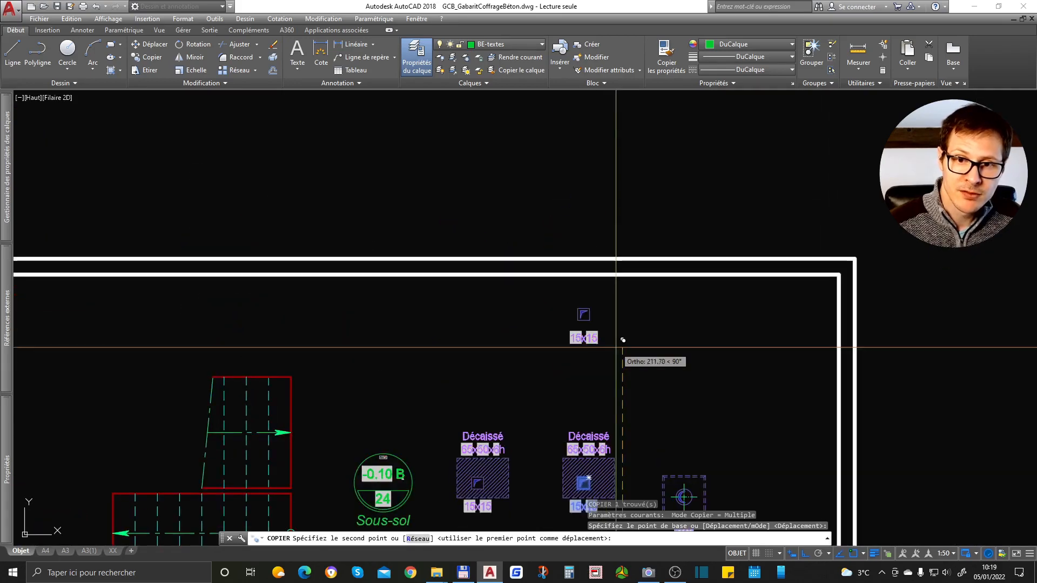
click(616, 348)
key(Return)
Explode the copied 15x15 reservation with BURST and delete its leftover text labels.
scroll(582, 322, up, 5)
click(547, 331)
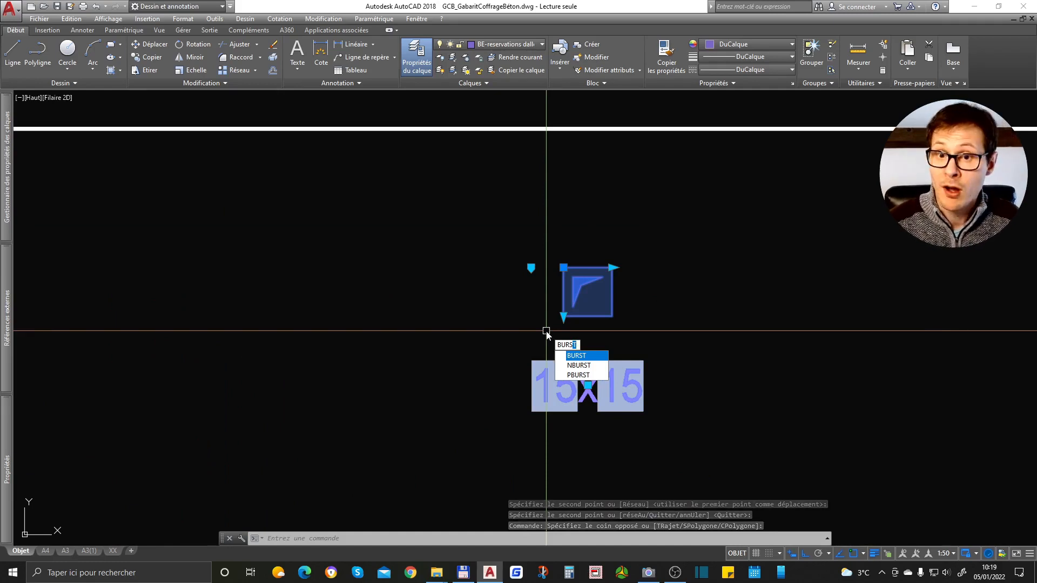
key(Return)
click(570, 412)
key(Delete)
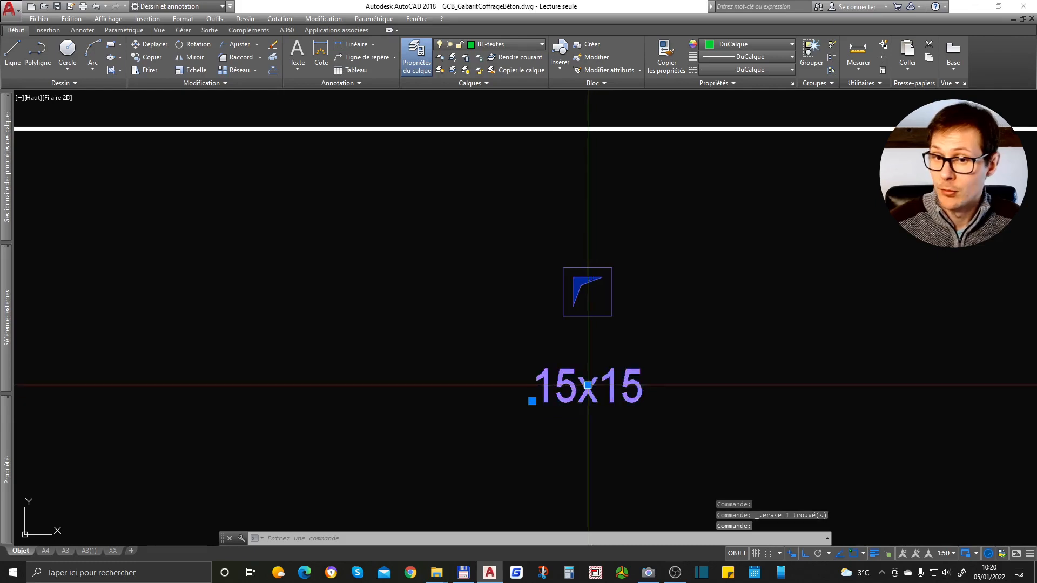
Undo the text deletions and the BURST on the copied reservation.
scroll(618, 269, up, 4)
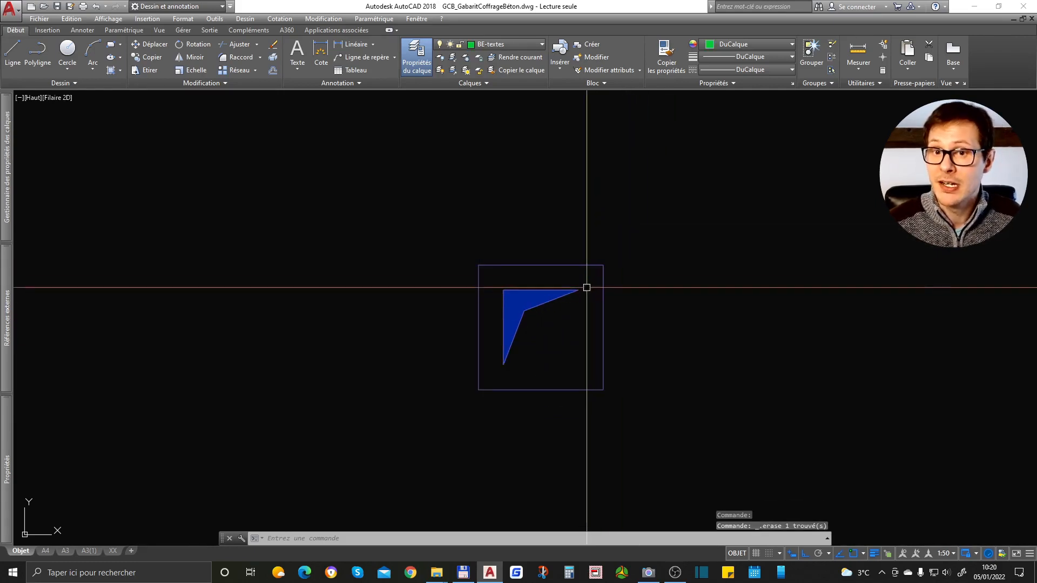
key(ctrl+z)
key(ctrl+z)
key(ctrl+z)
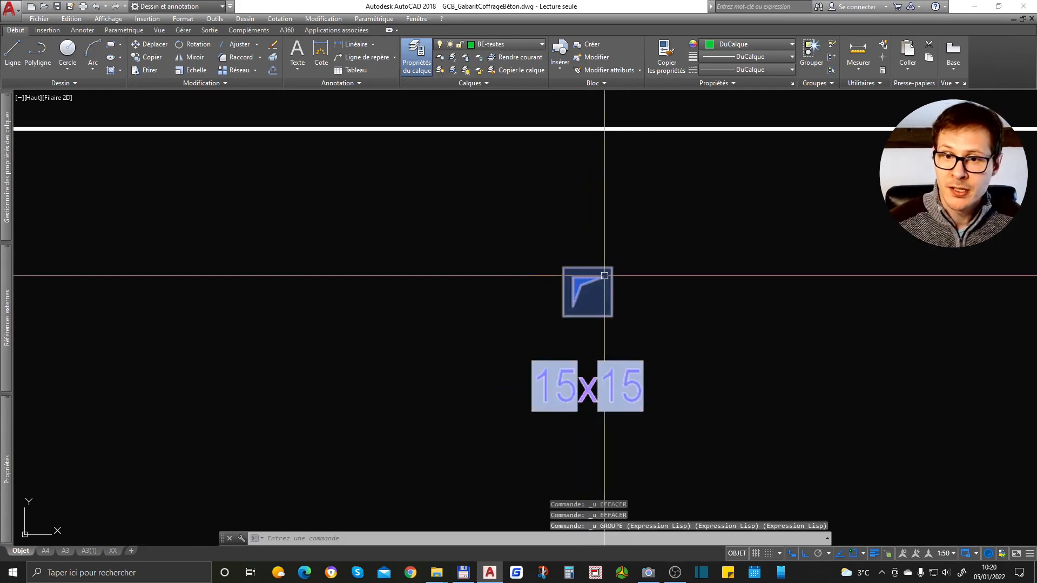
Explode the copied reservation with DECOMPOS and inspect the definition of its ANNOTATIONS attribute.
click(606, 275)
text(de)
key(Return)
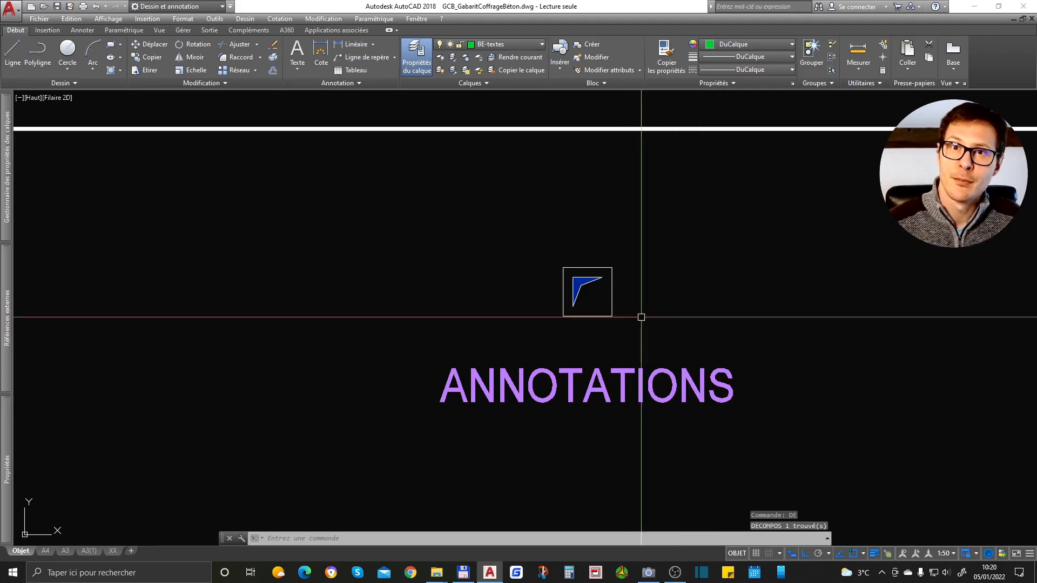
double_click(598, 385)
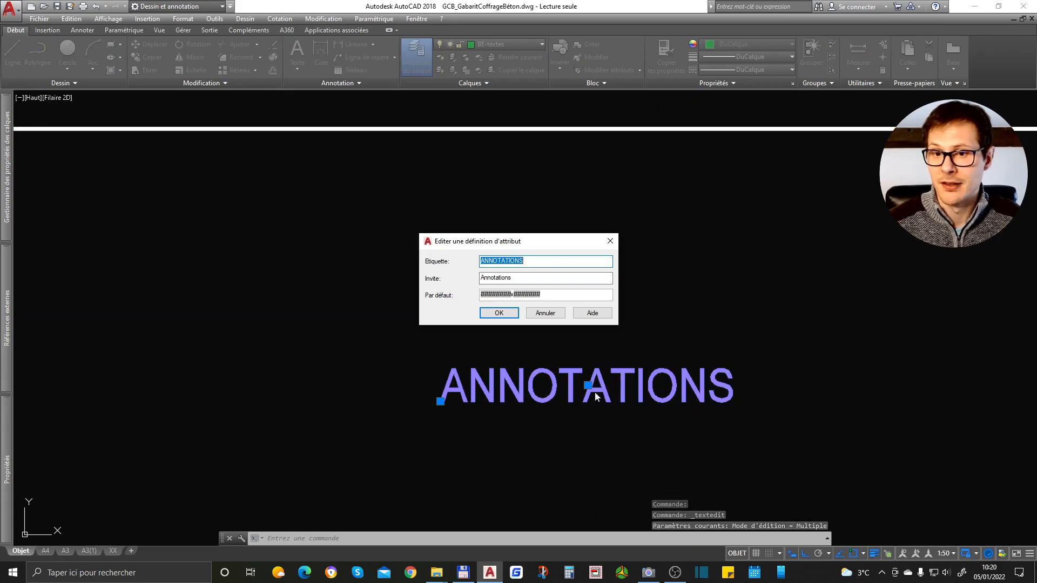
key(Escape)
key(Escape)
double_click(588, 385)
key(Escape)
key(Escape)
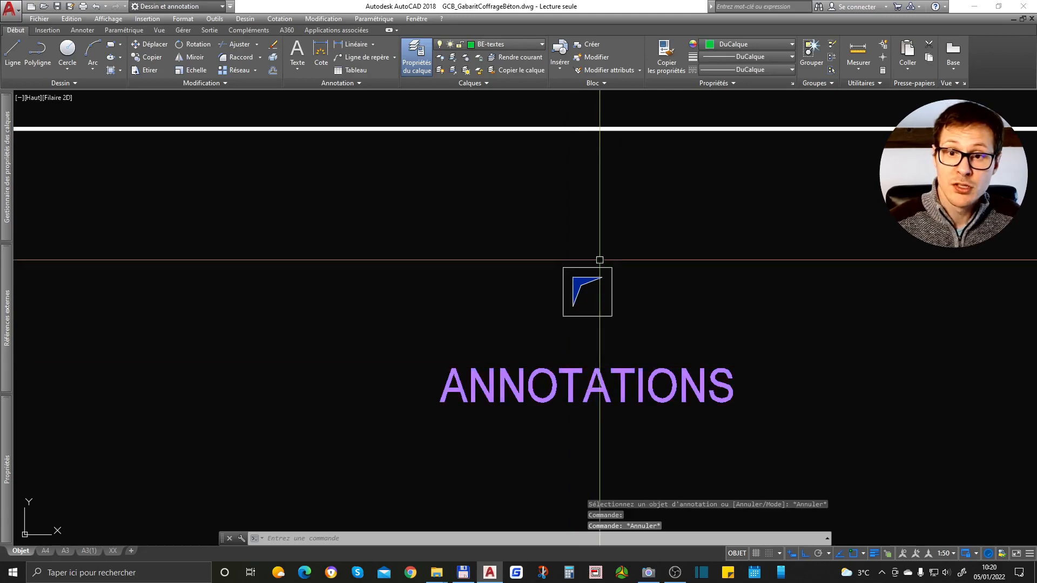
Undo the DECOMPOS explosion and the copy of the 15x15 reservation.
click(588, 272)
click(568, 256)
key(ctrl+z)
key(ctrl+z)
key(ctrl+z)
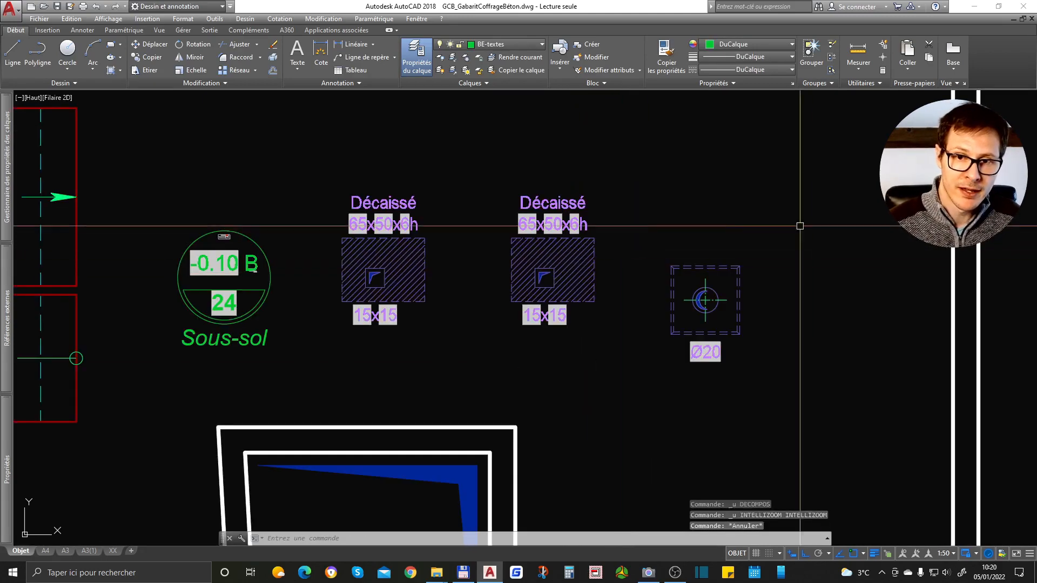
Copy the 15x15 reservation about 160 straight up, above the original Décaissé block.
middle_drag(619, 272, 621, 463)
click(546, 469)
text(c)
key(Return)
click(594, 516)
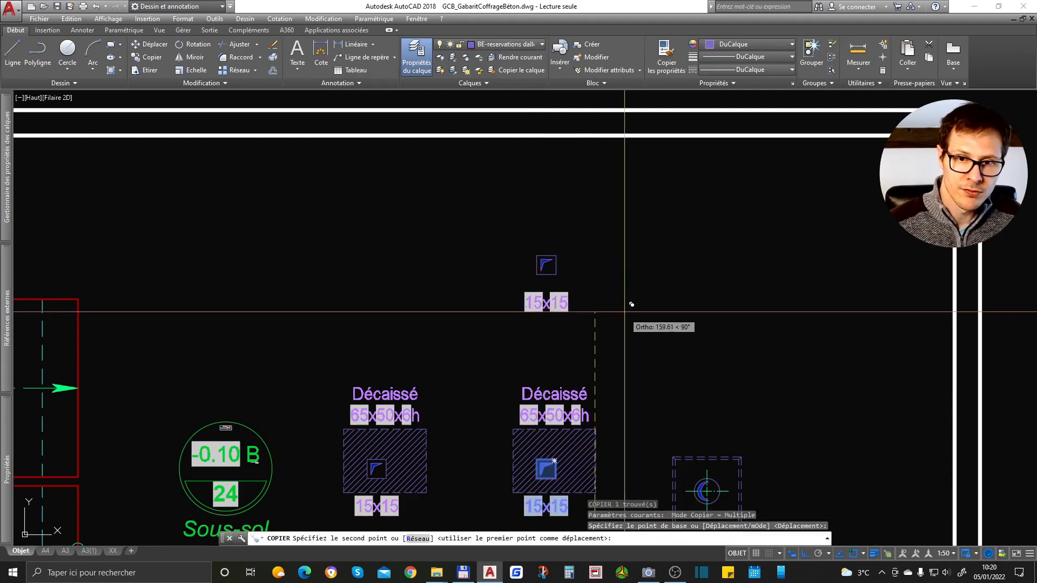
click(595, 310)
key(Return)
Explode the copied reservation with BURST and delete the superfluous Ø15 label overlapping the 15x15 text.
text(burs)
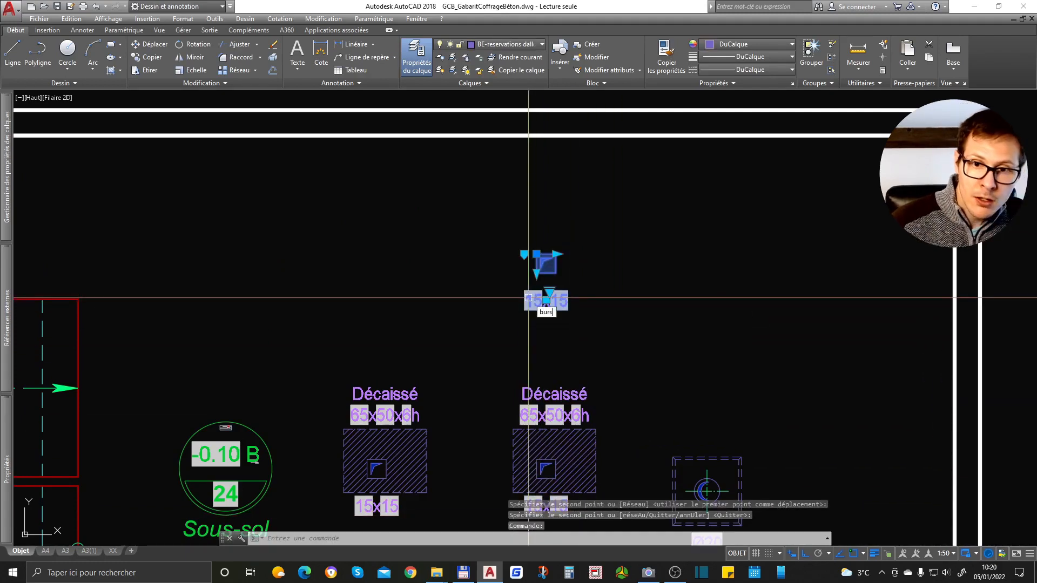
text(t)
key(Return)
scroll(564, 260, up, 2)
click(601, 316)
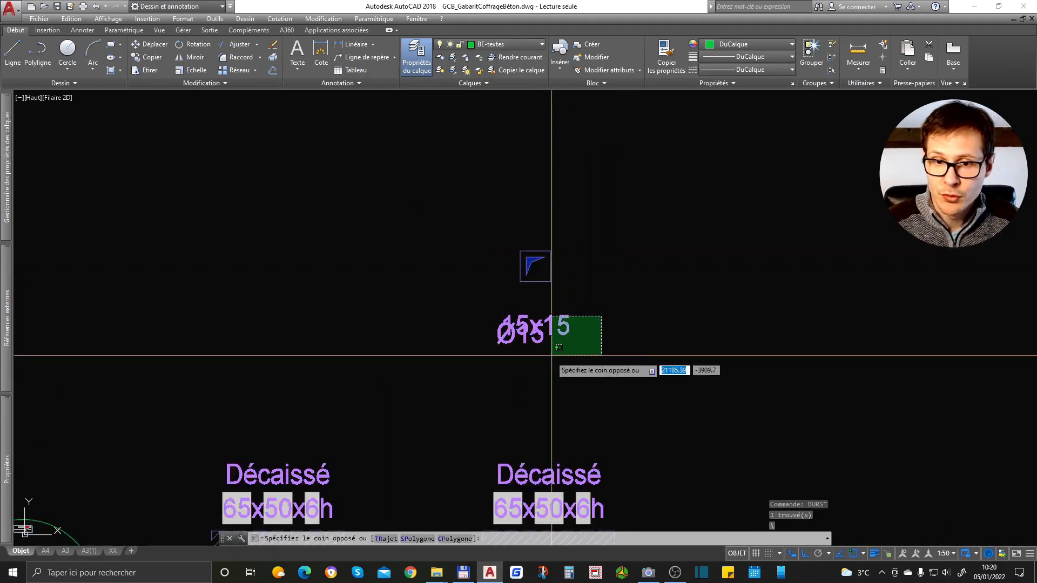
click(569, 325)
click(527, 343)
key(Delete)
Replace the exploded reservation's 15x15 label text with "résa".
double_click(560, 329)
text(ste)
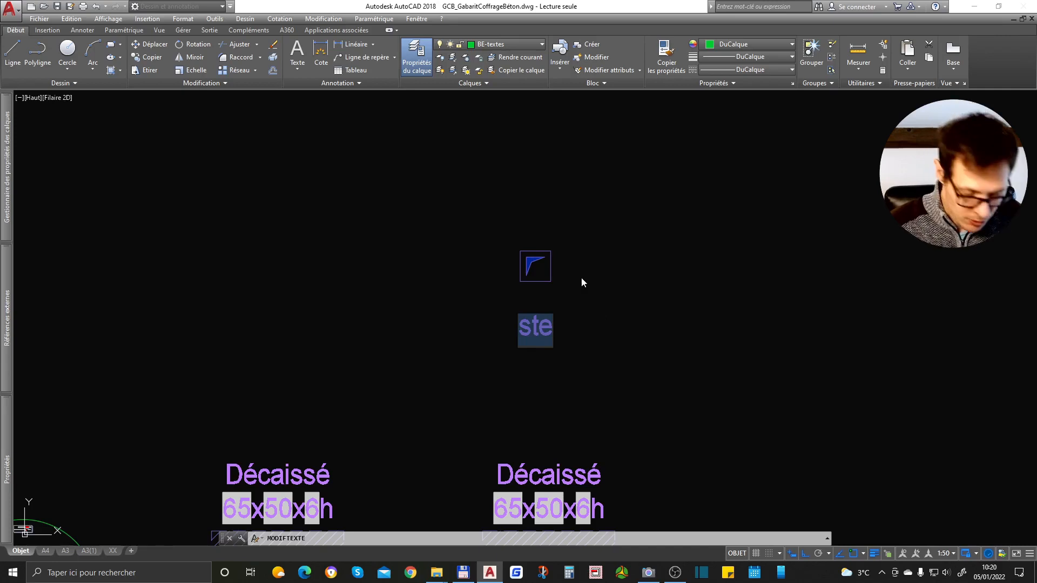
key(BackSpace)
key(BackSpace)
key(BackSpace)
text(résa)
key(Return)
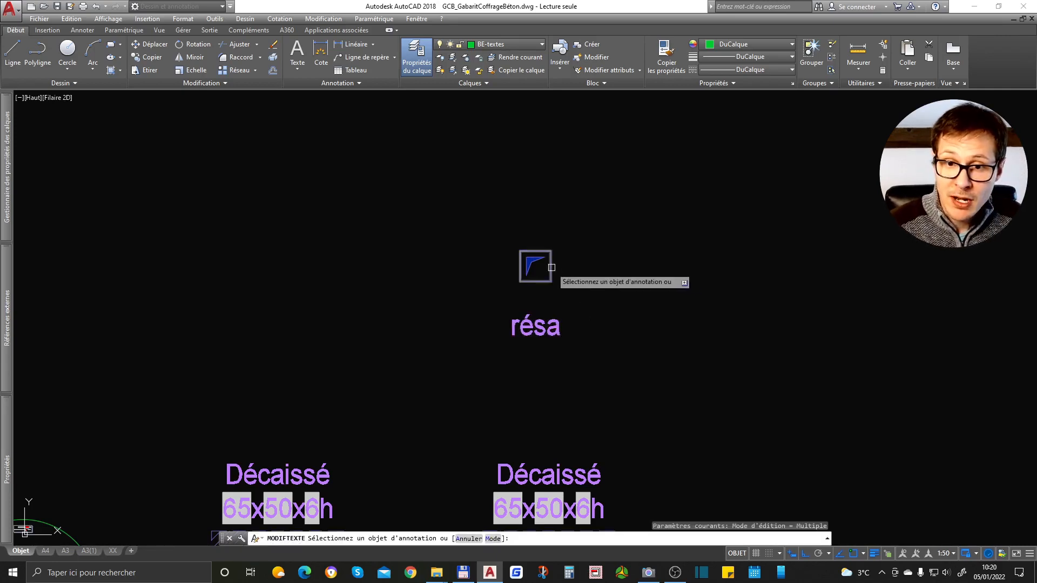
scroll(541, 264, up, 4)
key(space)
Stretch the upper-right corner of the exploded reservation outline and its blue arrow tip horizontally to the right.
text(et)
key(space)
click(600, 207)
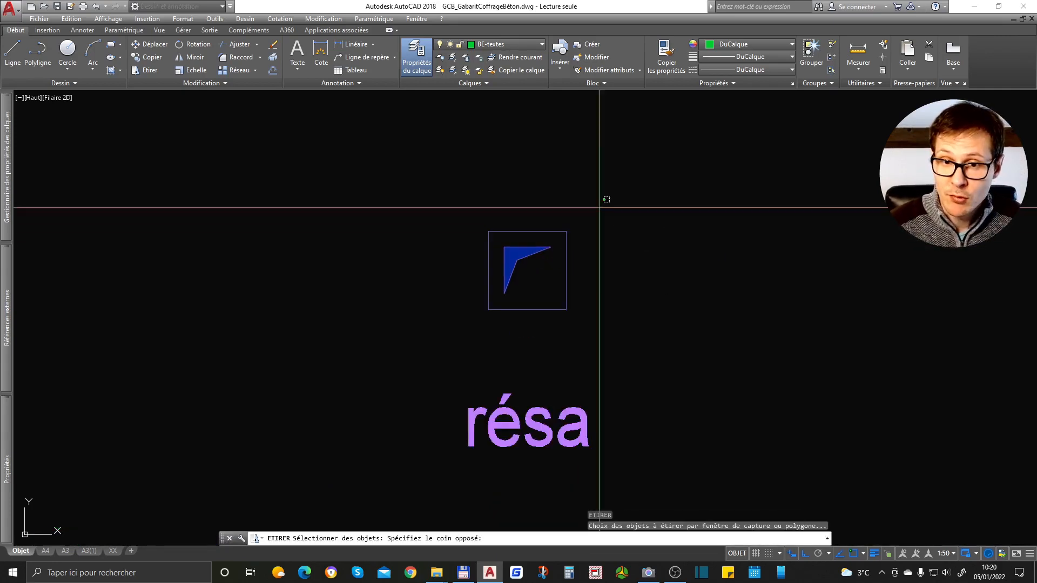
click(549, 274)
key(space)
click(658, 281)
click(782, 300)
Delete the rectangular background object lying over the stretched reservation outline.
key(space)
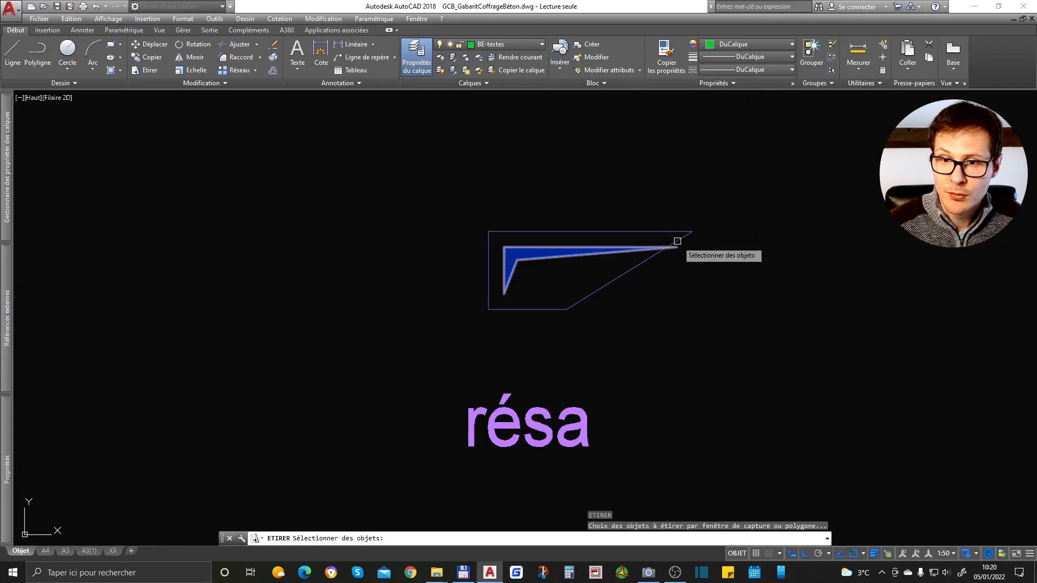
click(684, 244)
scroll(691, 240, up, 4)
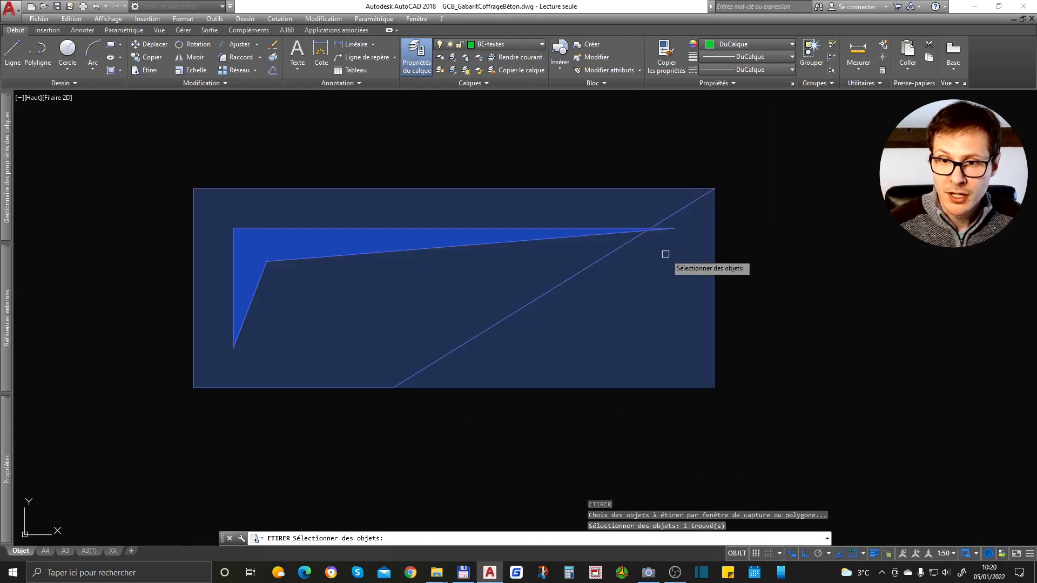
key(Escape)
click(731, 223)
click(710, 243)
key(Delete)
scroll(679, 210, up, 2)
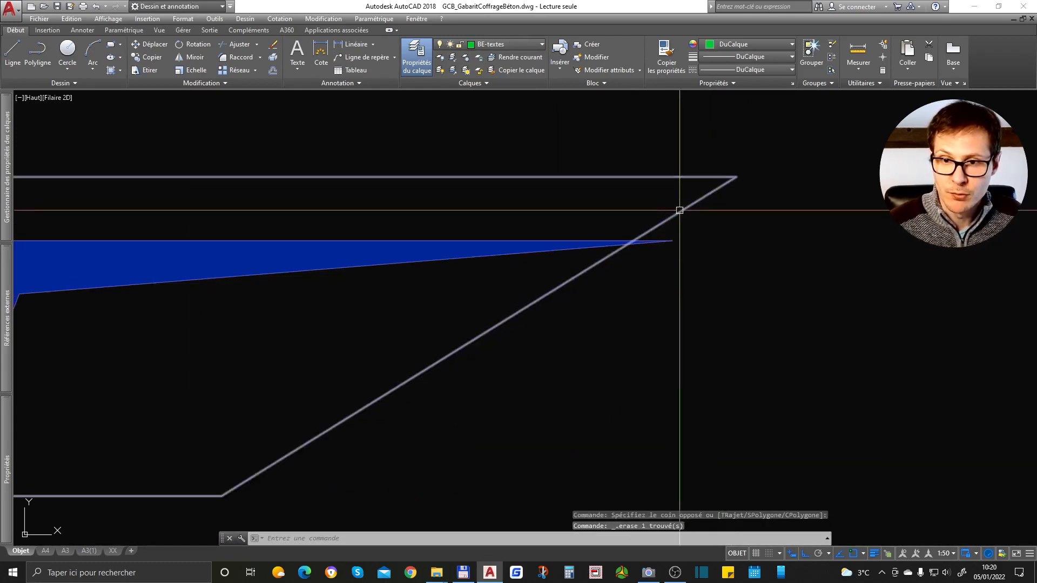
Stretch the long tip of the blue fill back to the left so it sits inside the outline.
key(space)
click(711, 227)
click(624, 258)
scroll(623, 259, down, 4)
key(Return)
click(705, 316)
click(635, 335)
Stretch the lower-right corner of the reservation outline horizontally to the right.
key(space)
click(558, 335)
click(447, 384)
key(Return)
click(576, 408)
click(682, 427)
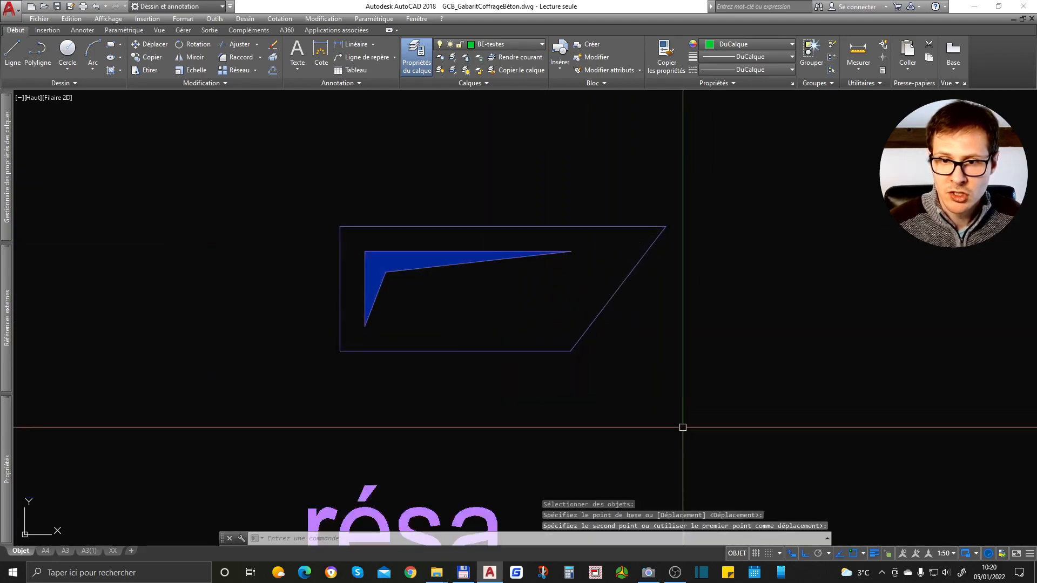
Stretch the lower edge of the reservation outline and the blue fill's lower tip downward.
scroll(621, 301, down, 2)
key(space)
click(662, 311)
click(393, 384)
key(Return)
click(821, 296)
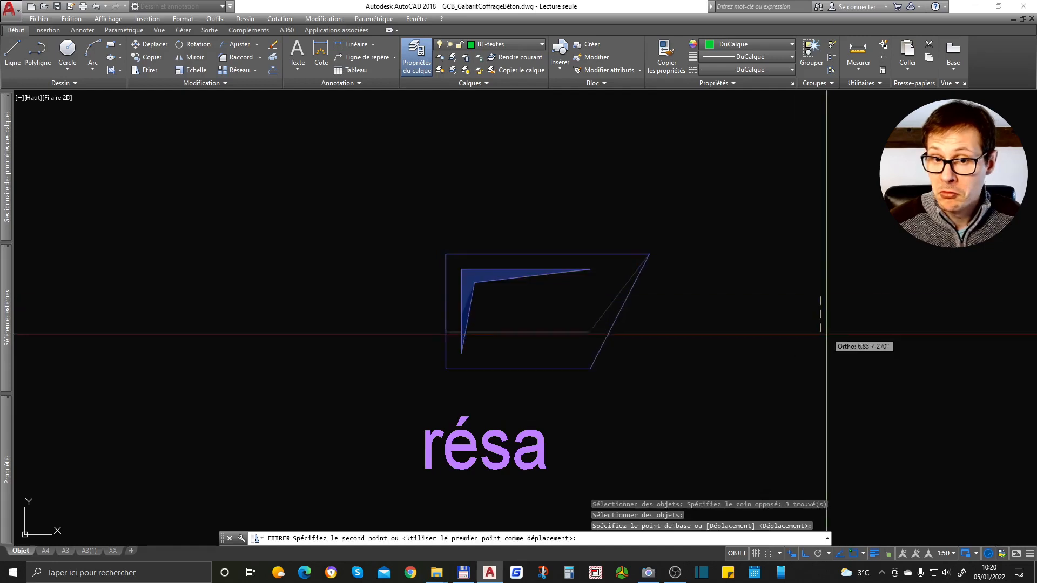
click(827, 373)
Move the "résa" label from below the reservation to just above it.
scroll(702, 325, down, 4)
click(649, 349)
text(dp)
key(space)
click(743, 357)
click(773, 254)
Stretch the lower-left corner of the reservation outline and the blue fill's lower tip to the left.
text(et)
key(space)
click(664, 320)
click(590, 366)
key(space)
click(686, 382)
click(660, 381)
Stretch the lower tip of the blue fill slightly right, away from the slanted outline edge.
scroll(611, 307, up, 5)
text(et)
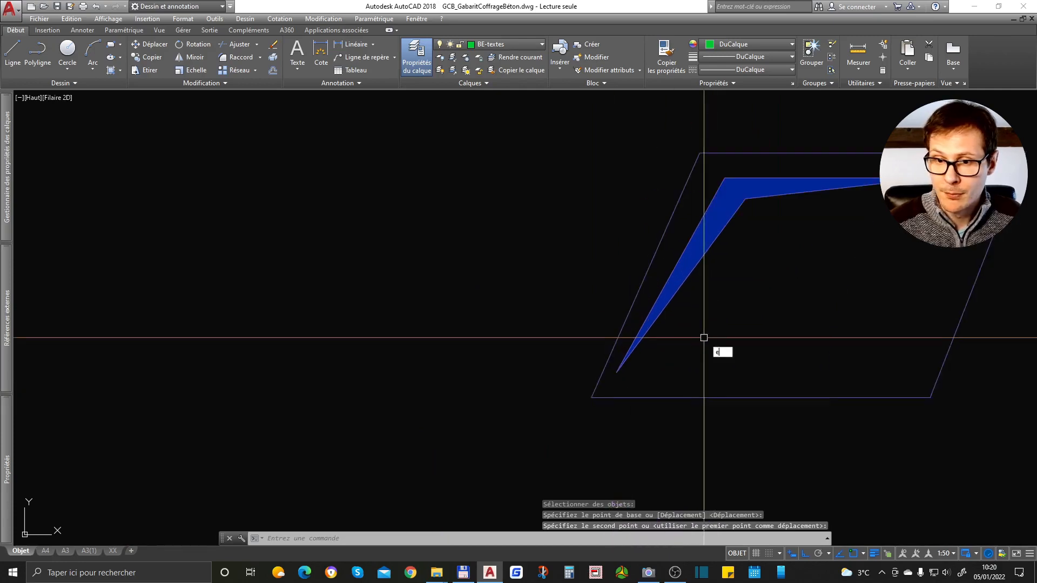
key(space)
click(718, 341)
click(575, 394)
key(space)
click(720, 332)
click(746, 332)
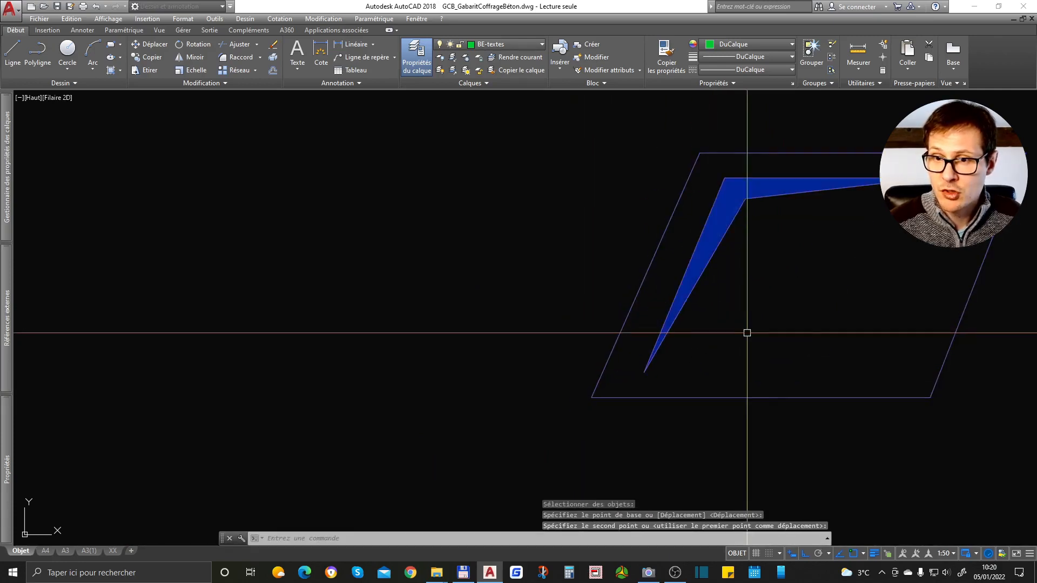
Undo the last two stretches of the reservation's lower-left corner and blue fill tip.
scroll(688, 383, down, 5)
scroll(618, 322, down, 2)
key(ctrl+z)
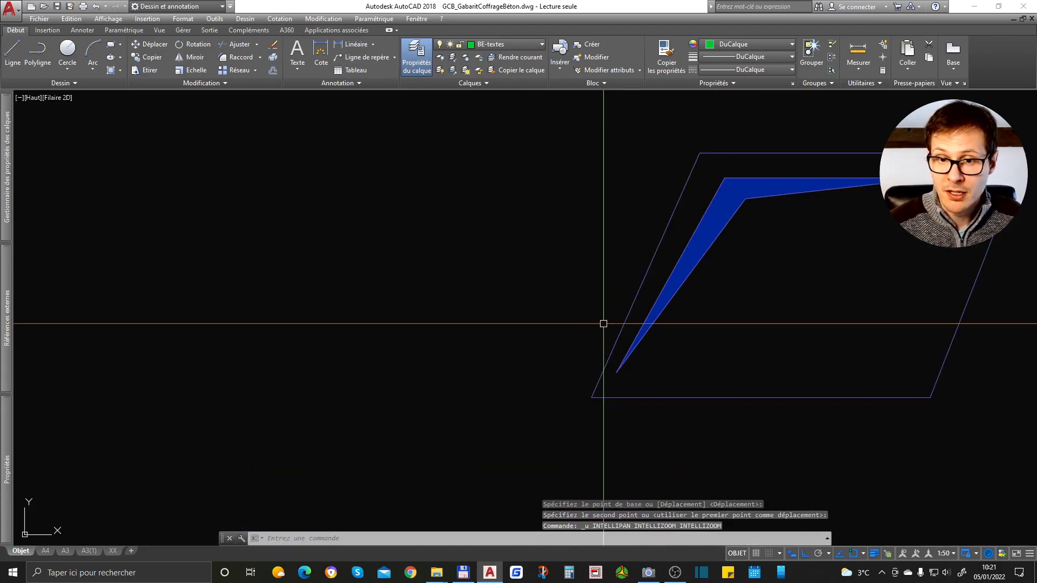
key(ctrl+z)
key(ctrl+z)
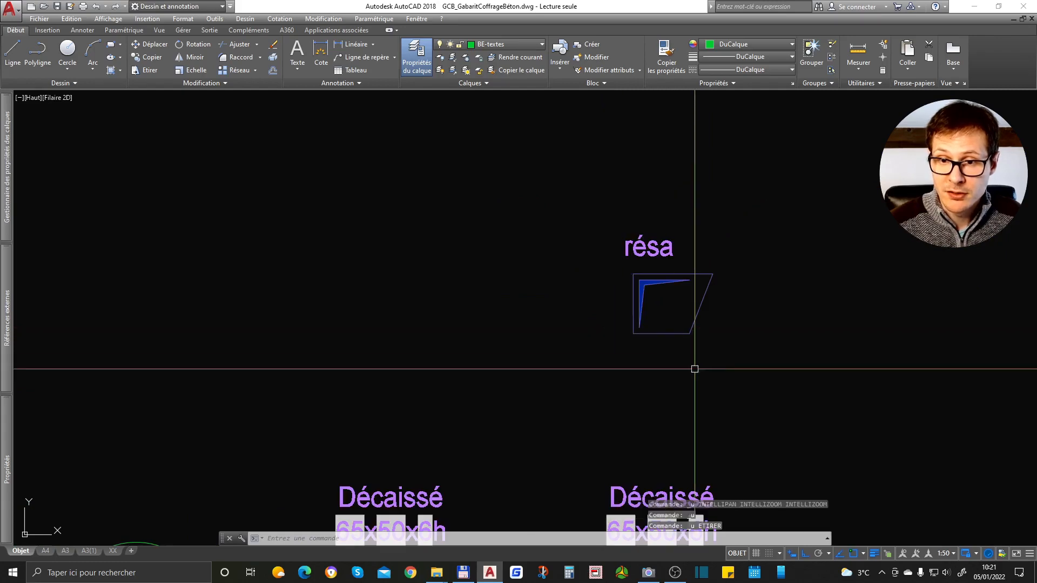
Dimension the reservation's lower edge, placing the dimension line below the outline.
text(cot)
key(space)
click(684, 334)
click(683, 392)
key(Escape)
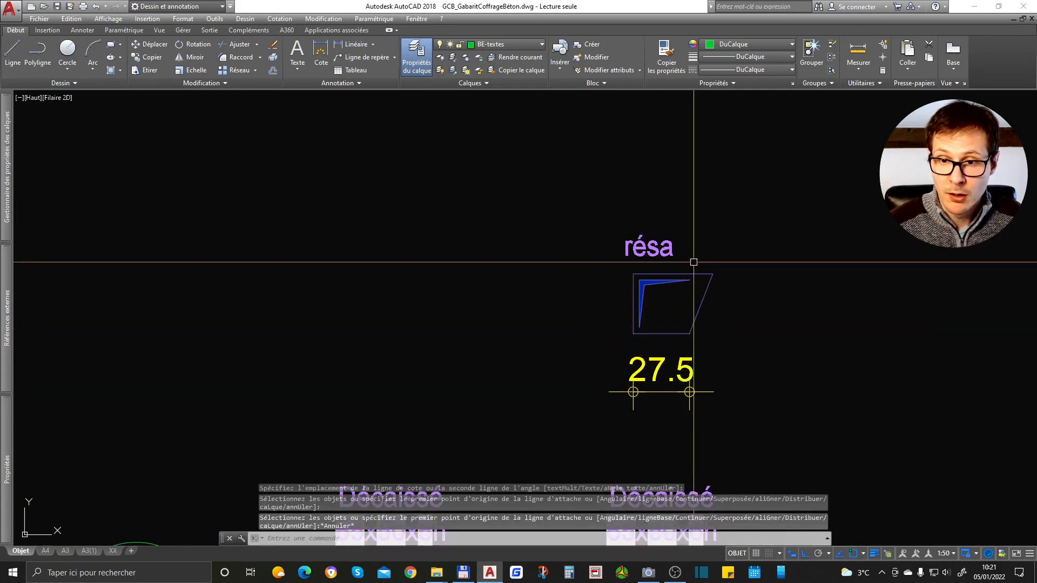
Dimension the reservation outline's upper edge, placing the dimension line above the résa label.
scroll(695, 262, up, 4)
key(space)
click(712, 292)
scroll(715, 292, down, 2)
click(714, 259)
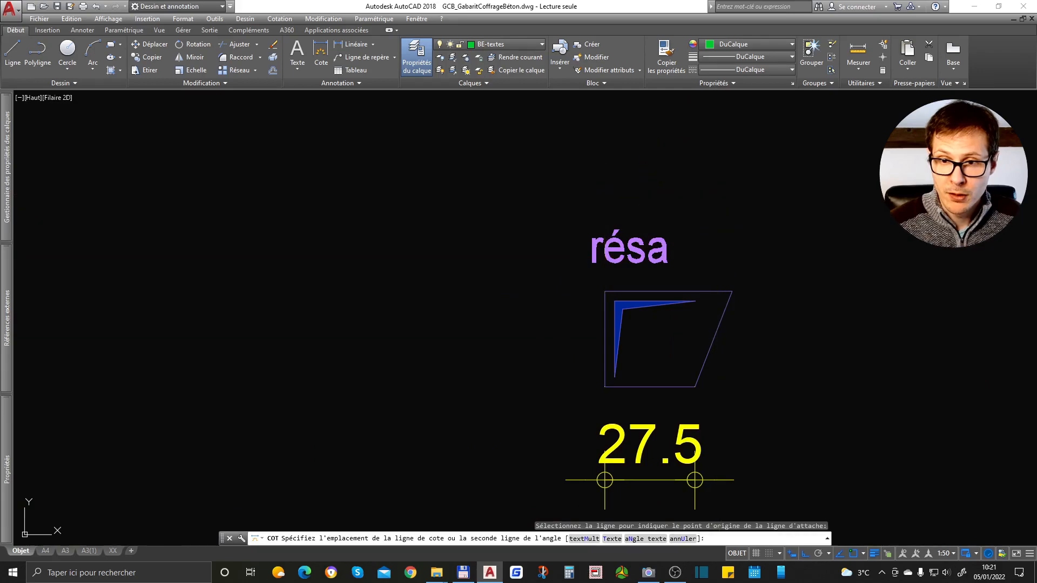
scroll(714, 258, down, 3)
key(Escape)
Dimension the reservation outline's vertical left edge, placing the dimension line to the left of the outline.
scroll(531, 248, up, 5)
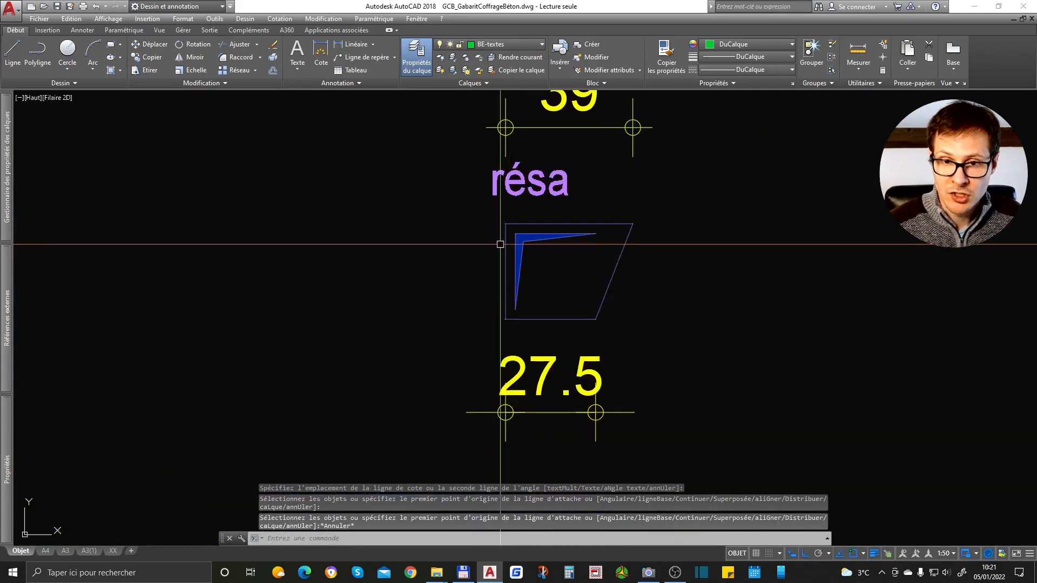
key(space)
click(506, 246)
click(430, 247)
scroll(470, 273, down, 5)
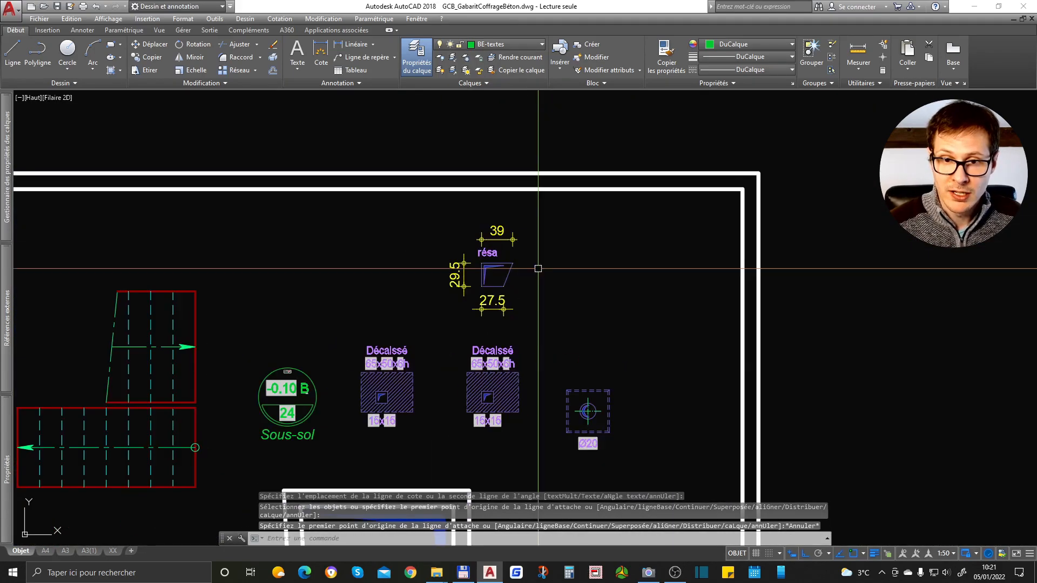
key(Escape)
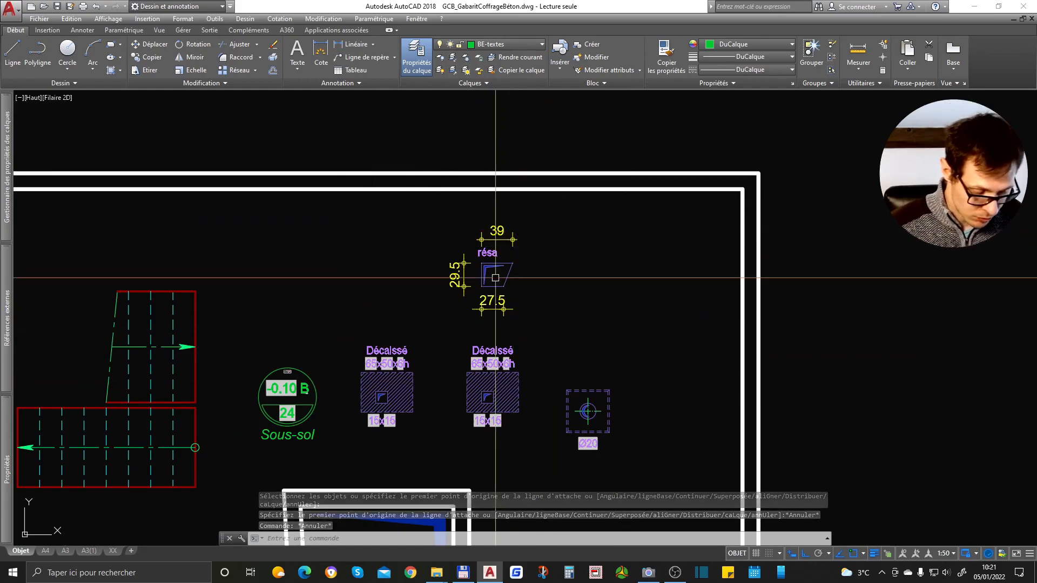
Examine the drawing's list of dimension styles in the Dimension Style Manager and close it without changes.
text(cots)
key(Return)
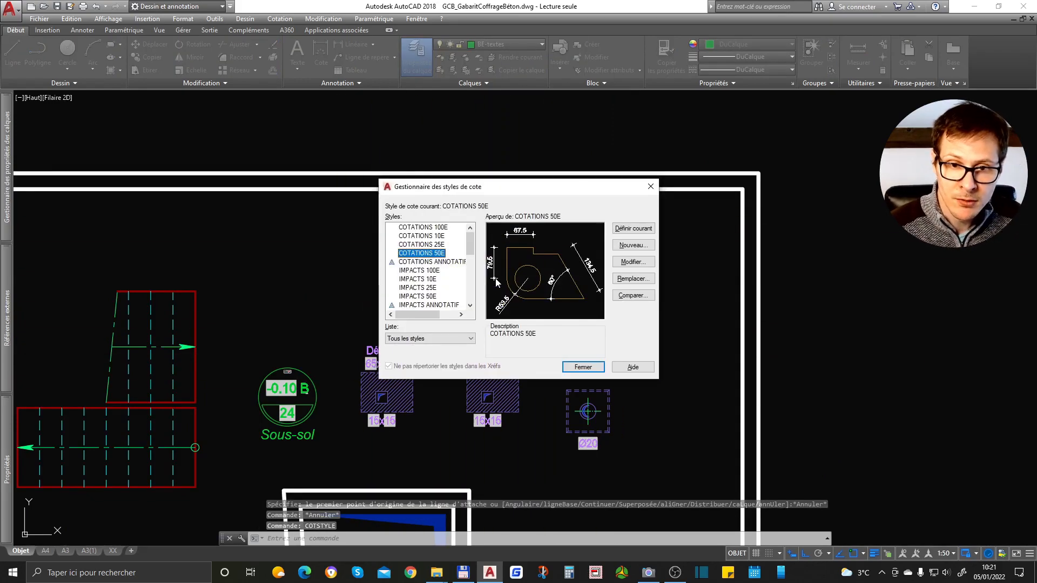
key(Escape)
scroll(497, 286, down, 8)
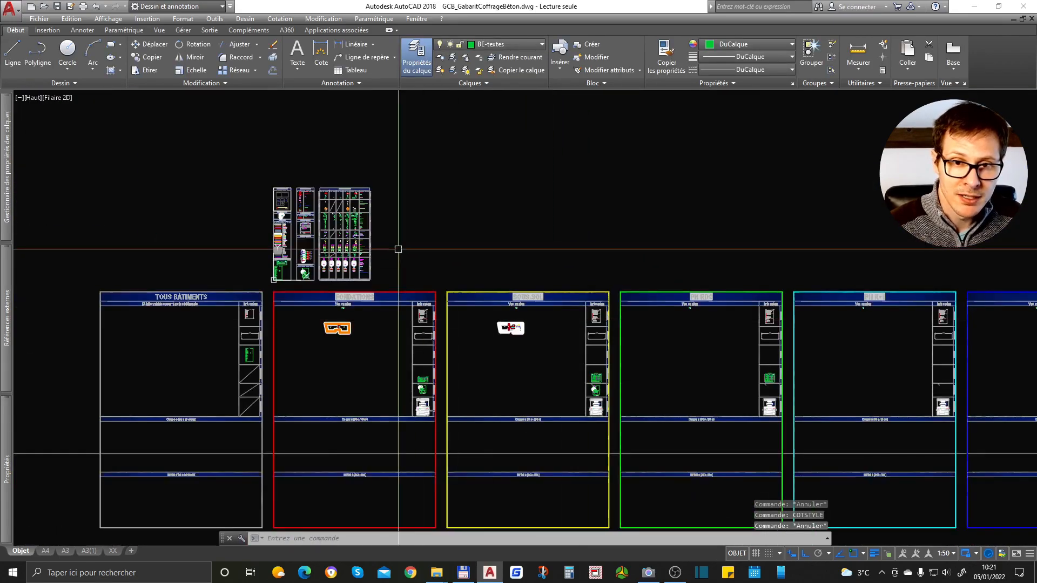
Examine the dimension samples for each scale in the Cotations row of the OUTILS ÉCHELLE table.
scroll(321, 233, up, 10)
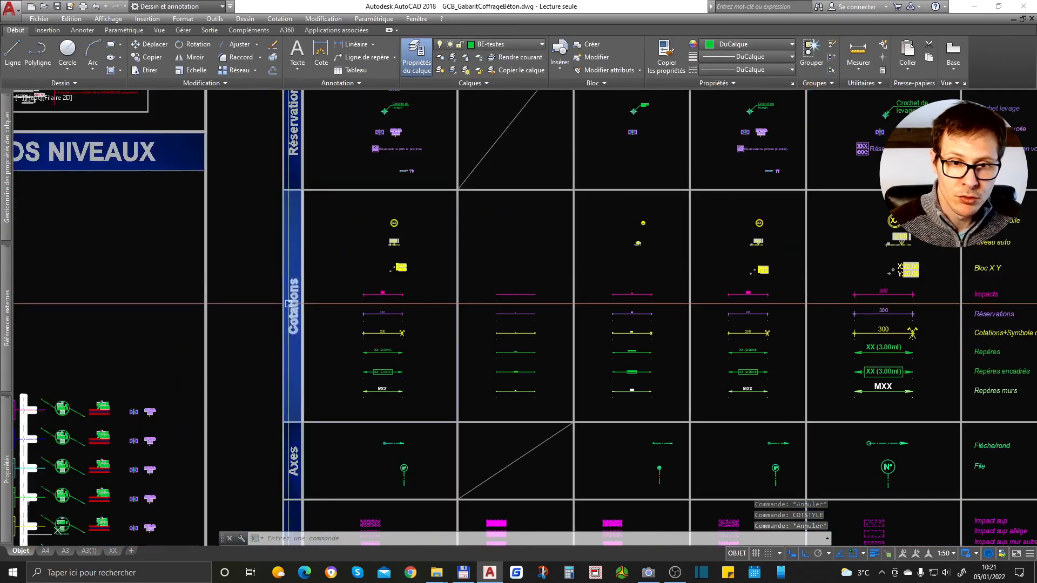
scroll(805, 334, up, 8)
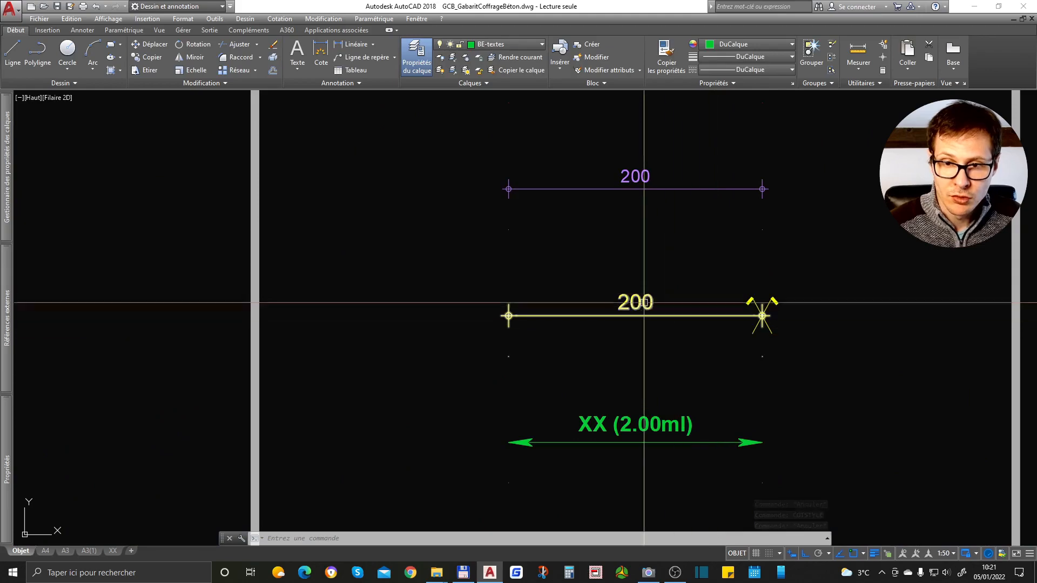
scroll(631, 322, down, 8)
scroll(676, 324, up, 5)
scroll(757, 306, down, 5)
scroll(678, 364, up, 3)
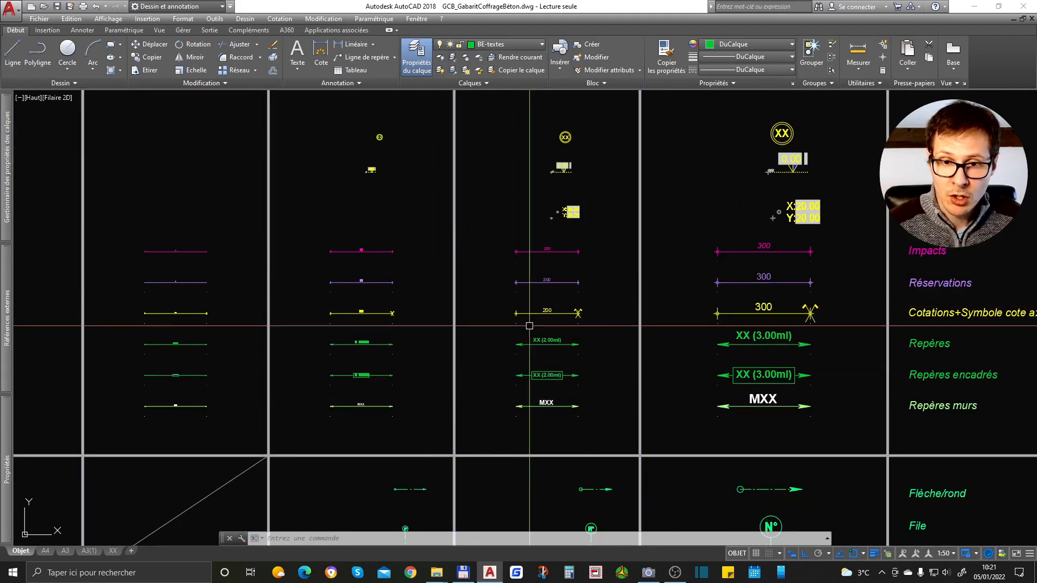
scroll(540, 381, down, 3)
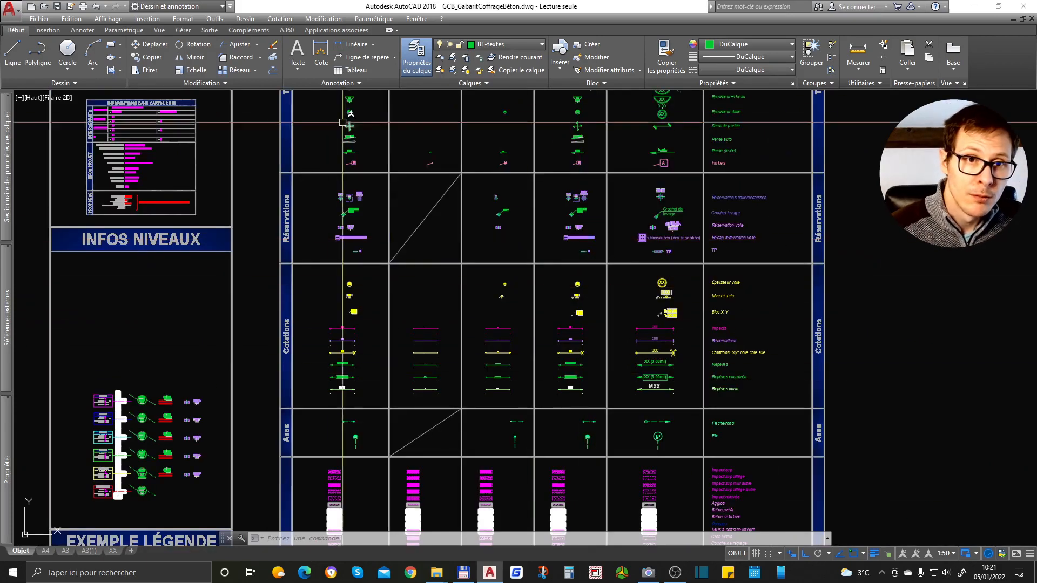
Review the list of available dimension styles without changing the current one.
click(81, 30)
click(239, 45)
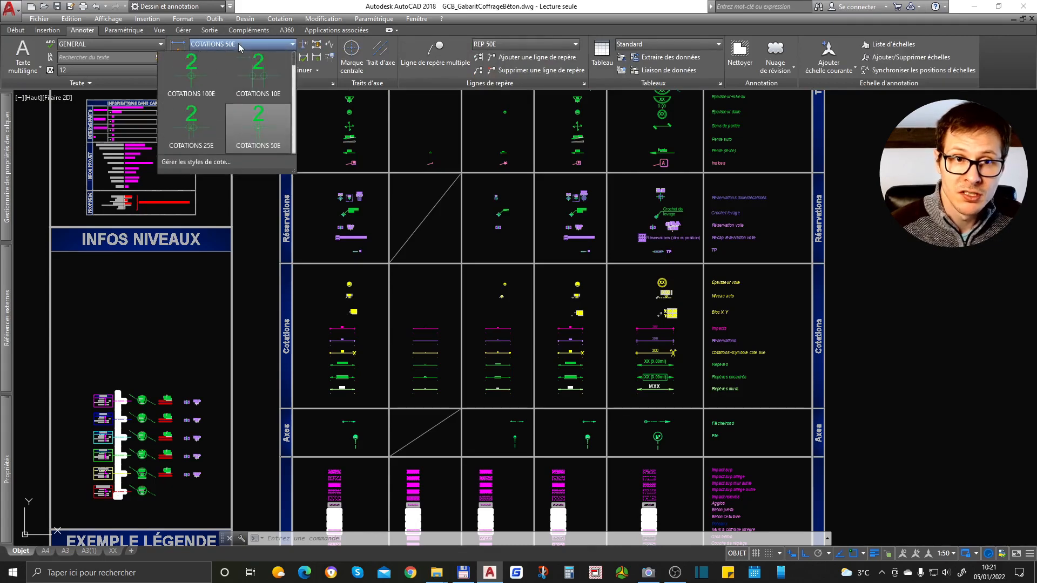
click(239, 44)
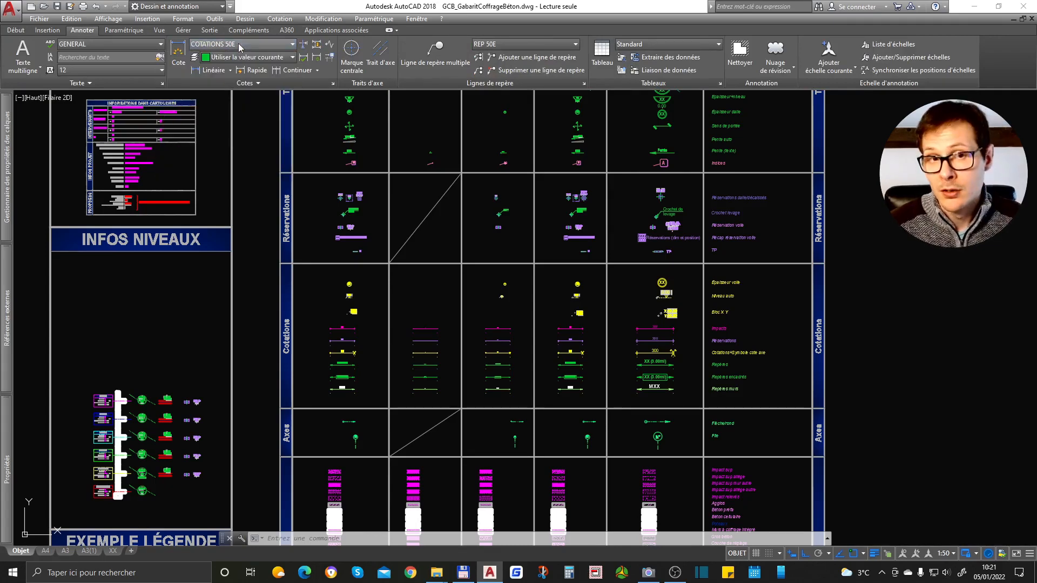
click(238, 44)
key(Escape)
key(Escape)
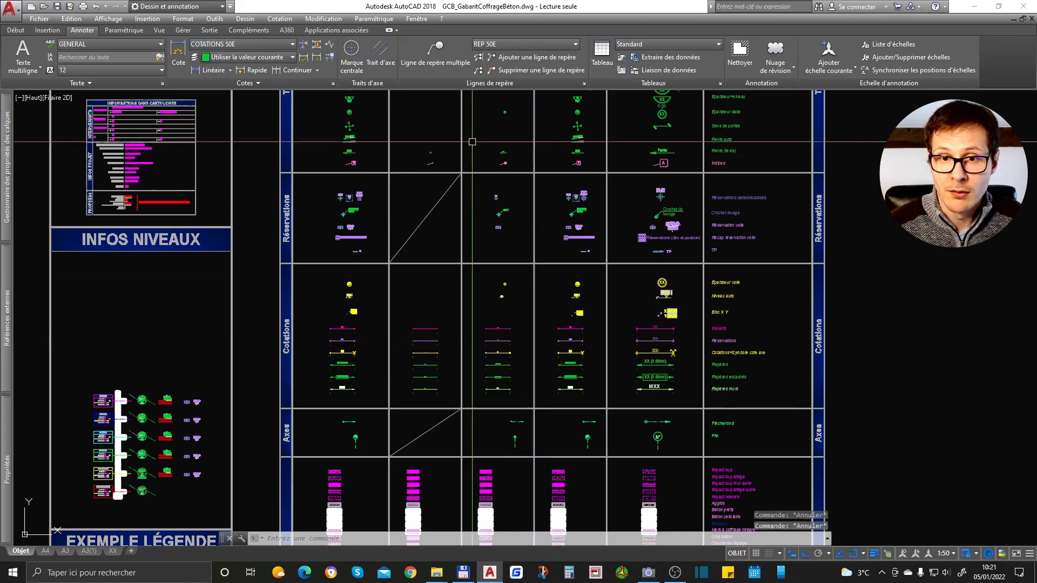
Examine the scale columns of the OUTILS ÉCHELLE table and the annotations around the blue beam in the Sous-sol plan.
middle_drag(472, 142, 481, 395)
middle_drag(457, 222, 436, 417)
key(Escape)
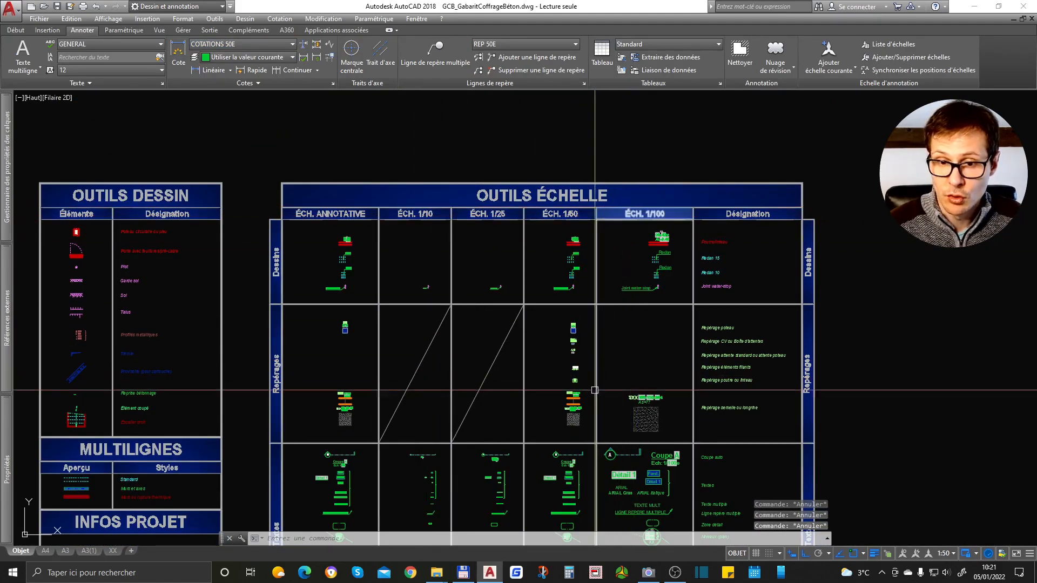
middle_drag(561, 481, 464, 117)
scroll(320, 478, up, 2)
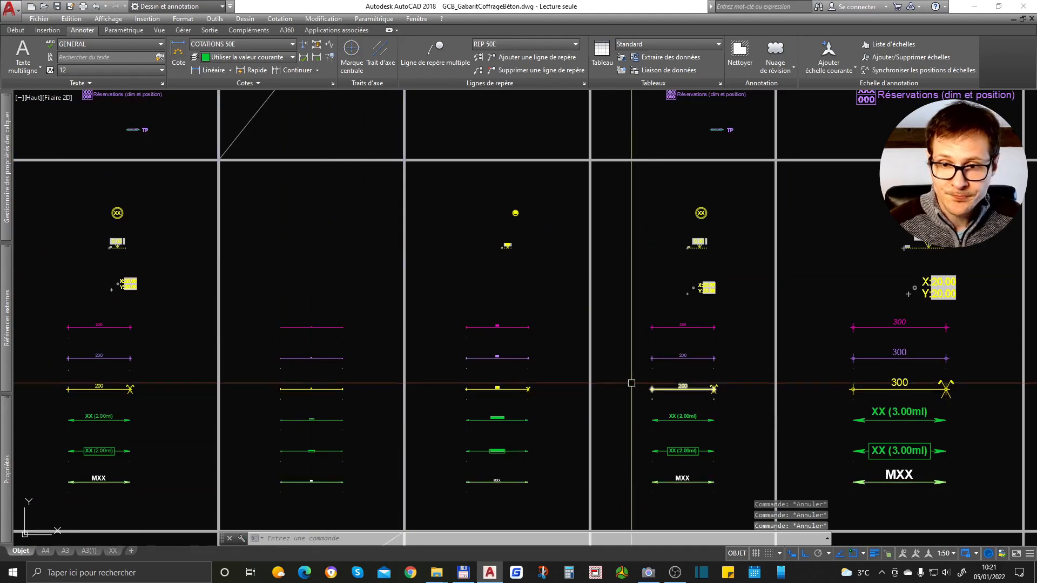
scroll(426, 227, down, 7)
middle_drag(554, 438, 571, 288)
scroll(892, 299, up, 10)
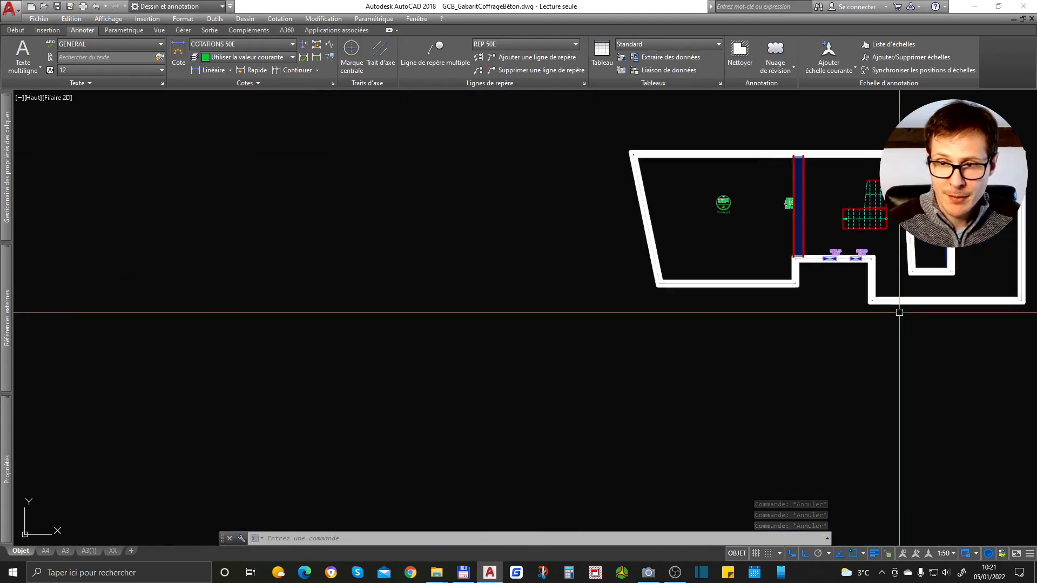
scroll(731, 264, down, 4)
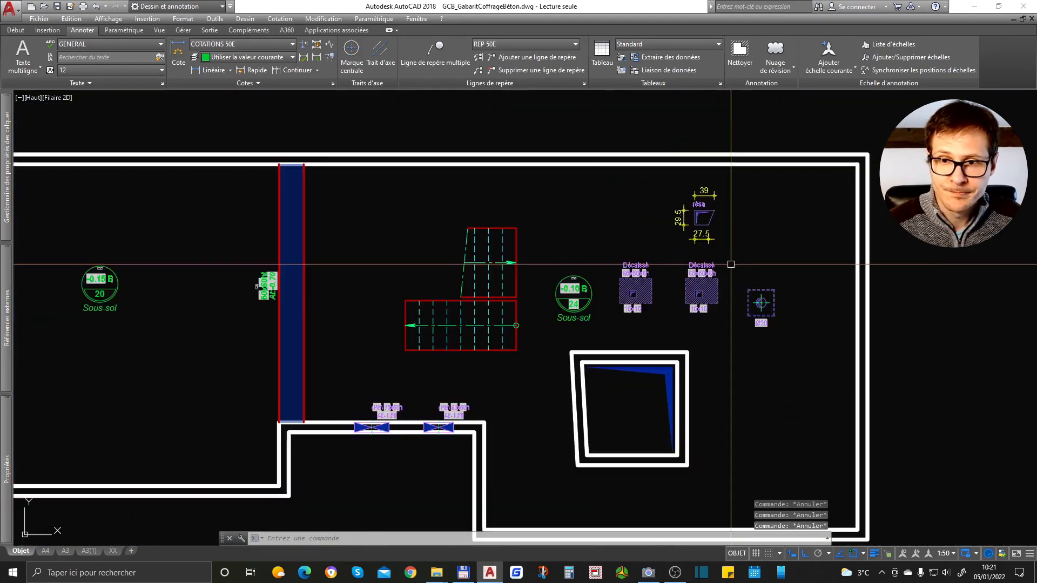
scroll(607, 440, down, 11)
middle_drag(508, 310, 764, 419)
scroll(432, 234, up, 8)
scroll(456, 255, up, 3)
scroll(463, 251, down, 6)
scroll(501, 245, up, 7)
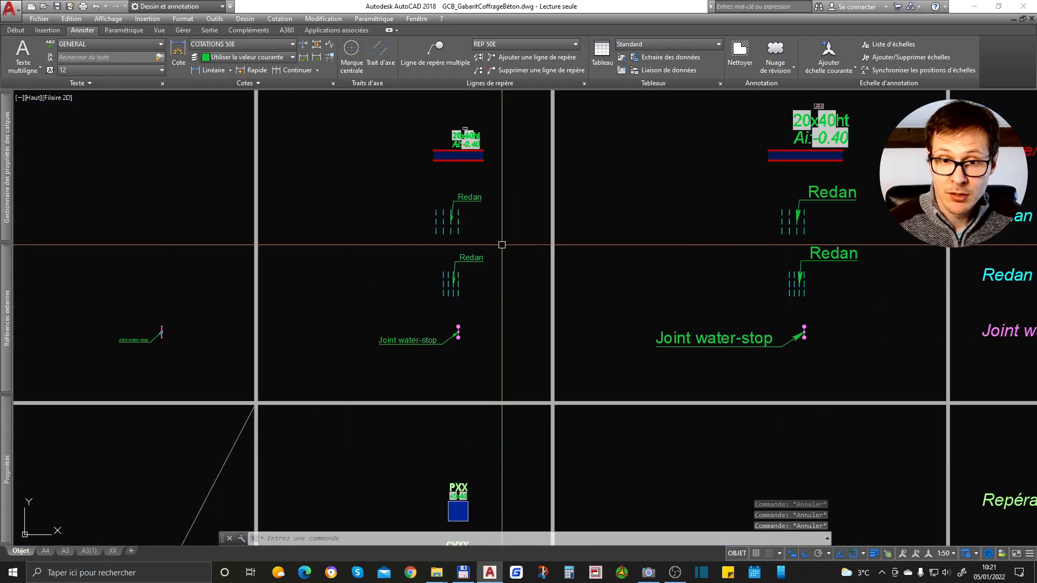
middle_drag(502, 346, 504, 171)
scroll(459, 332, up, 4)
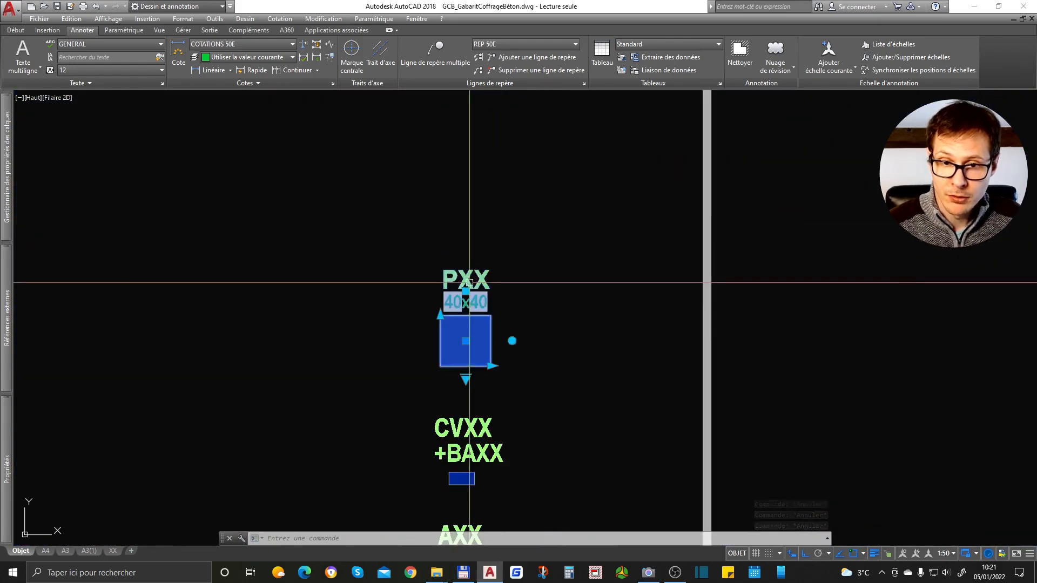
click(475, 307)
text(co)
key(space)
click(463, 347)
scroll(490, 202, down, 4)
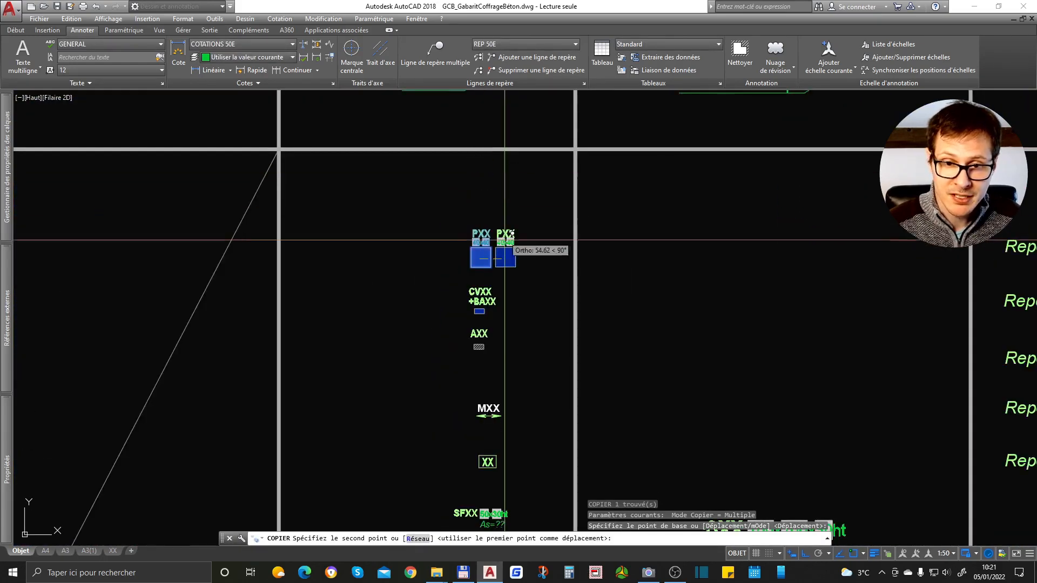
scroll(502, 263, down, 3)
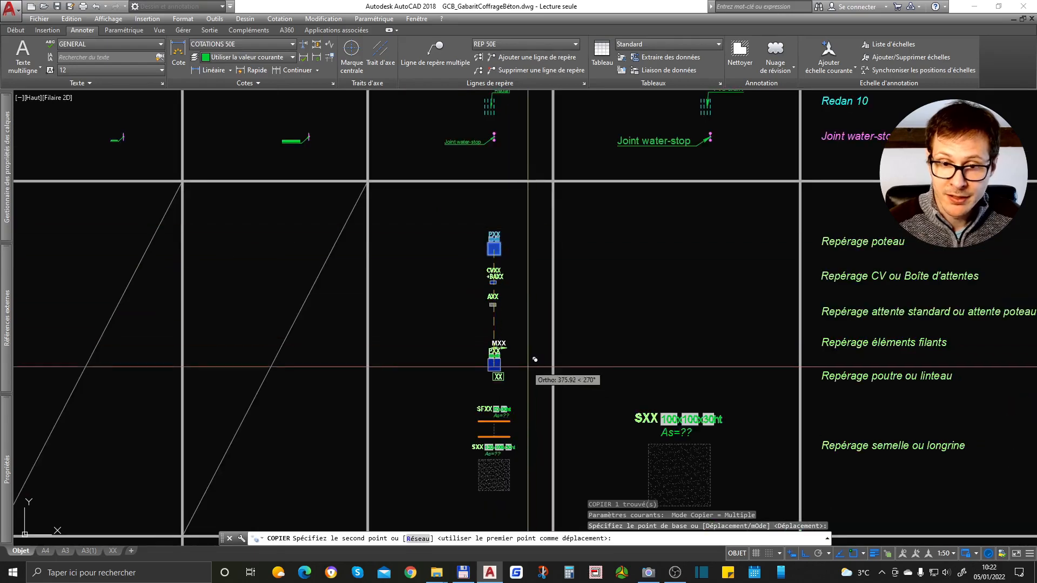
scroll(488, 254, down, 4)
scroll(483, 210, up, 5)
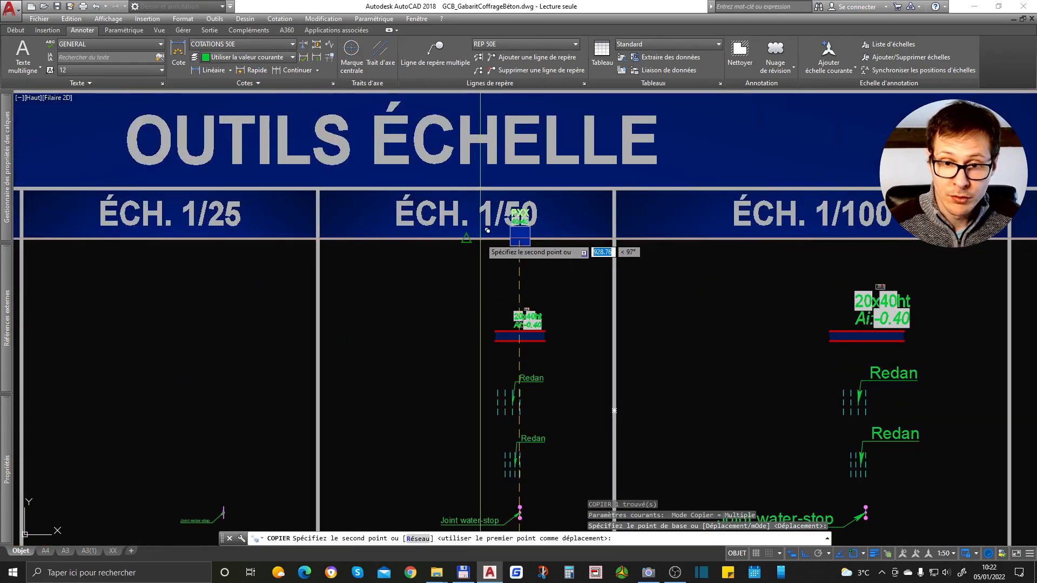
scroll(480, 238, down, 6)
key(Escape)
Copy the boxed XX beam tag from the 1/50 column of the tools table to beside the blue beam in the Sous-sol plan.
scroll(575, 410, up, 6)
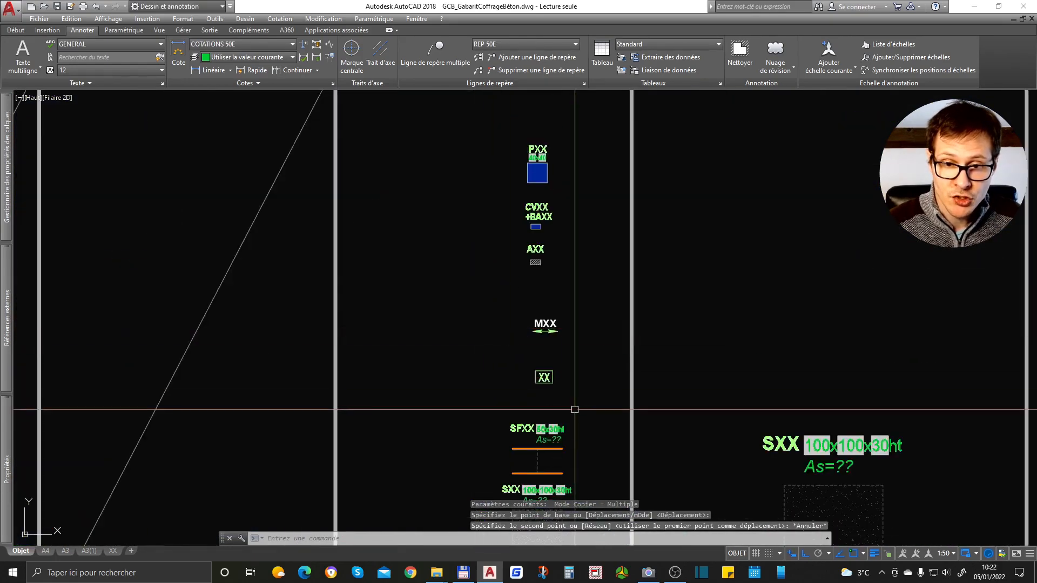
click(546, 376)
text(co)
key(space)
click(548, 373)
scroll(510, 238, down, 6)
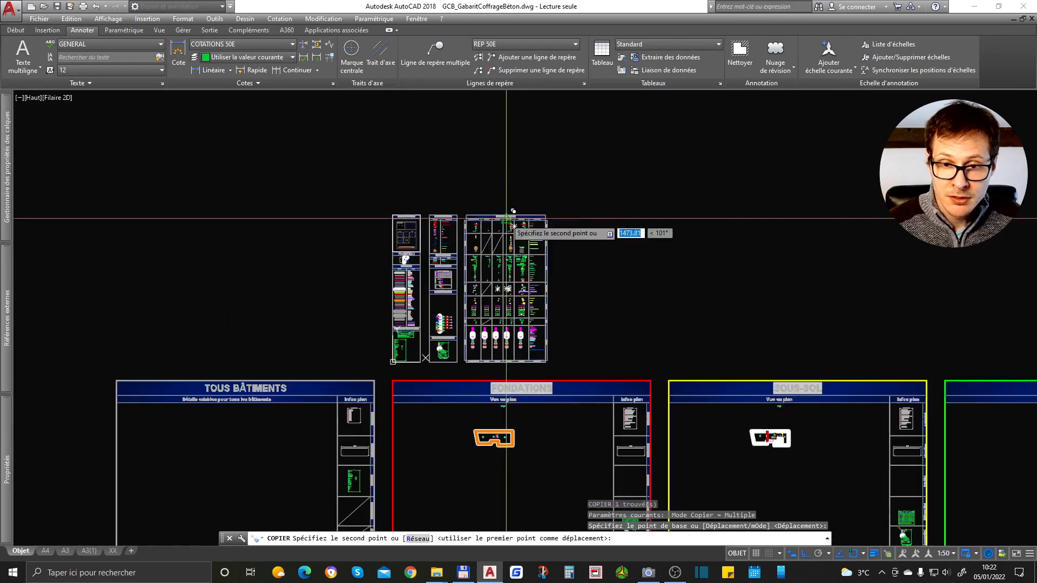
scroll(815, 473, up, 10)
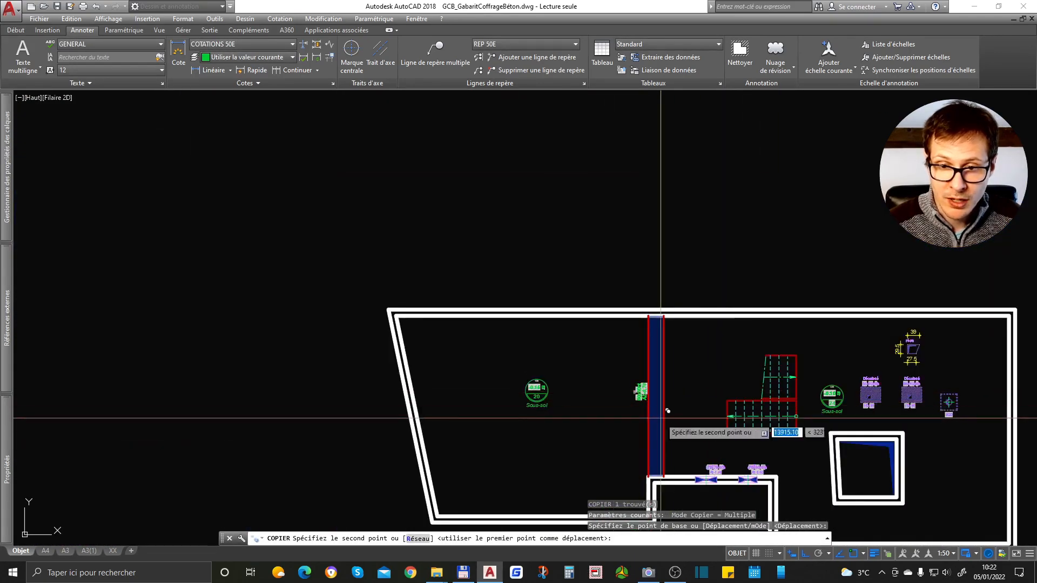
click(650, 405)
key(Escape)
Move the XX beam tag straight down, clear of the beam's 50x60ht label.
scroll(651, 405, up, 6)
click(621, 363)
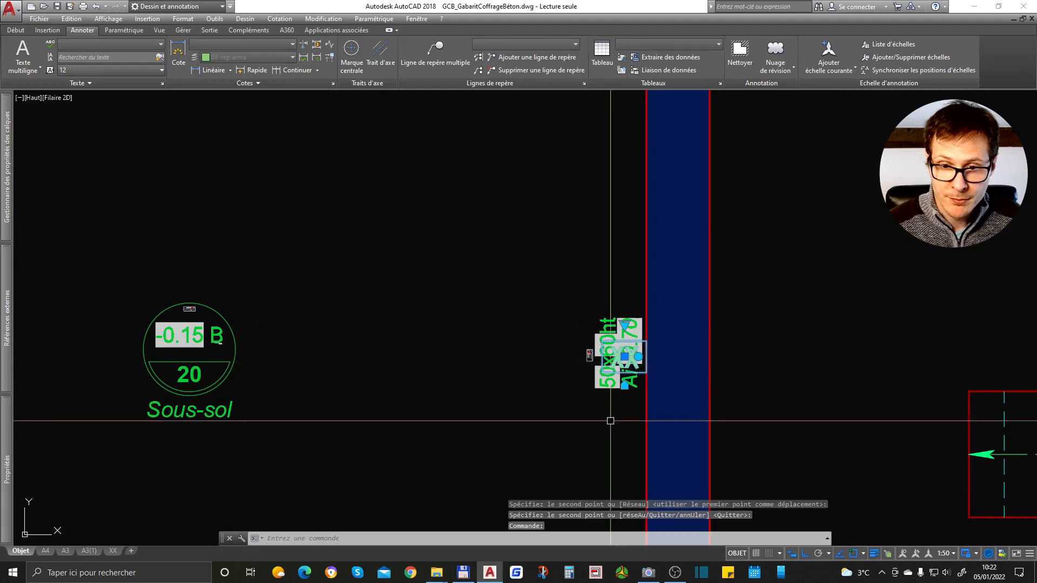
text(d)
key(space)
click(605, 424)
click(611, 489)
Rotate the XX beam tag 90° to run parallel to the beam and place it just below the 50x60ht label.
click(615, 424)
text(ro)
key(space)
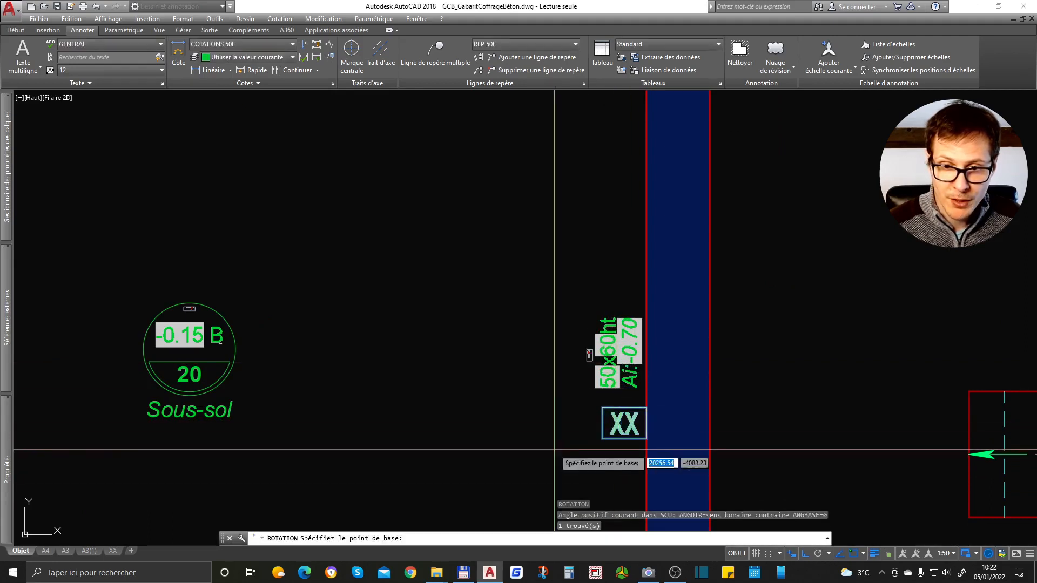
click(554, 446)
click(585, 364)
click(531, 378)
drag(543, 368, 615, 418)
Set the beam tag's N°POUTRE attribute to 01.
double_click(615, 418)
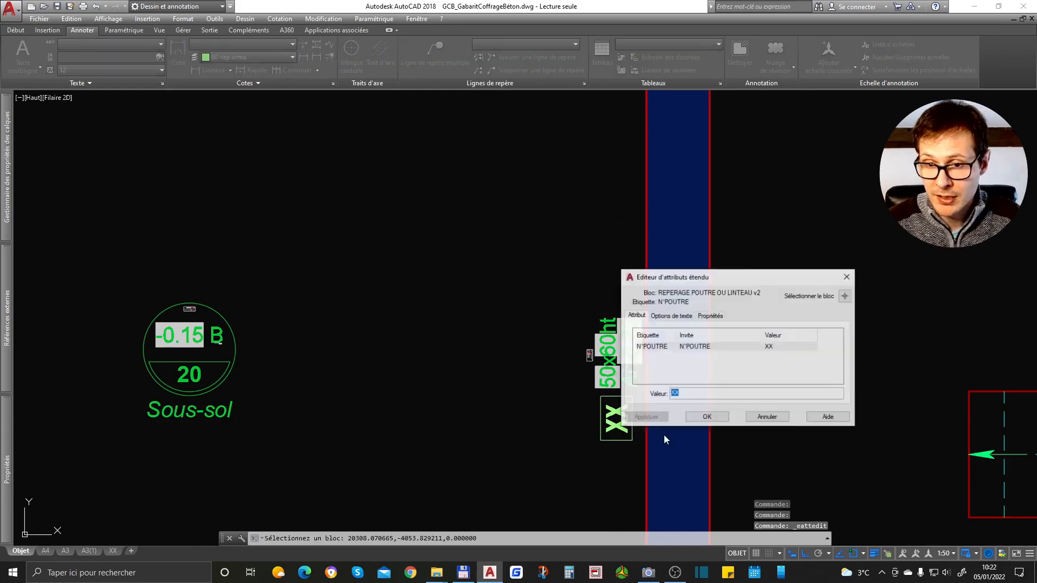
click(708, 417)
scroll(591, 347, down, 3)
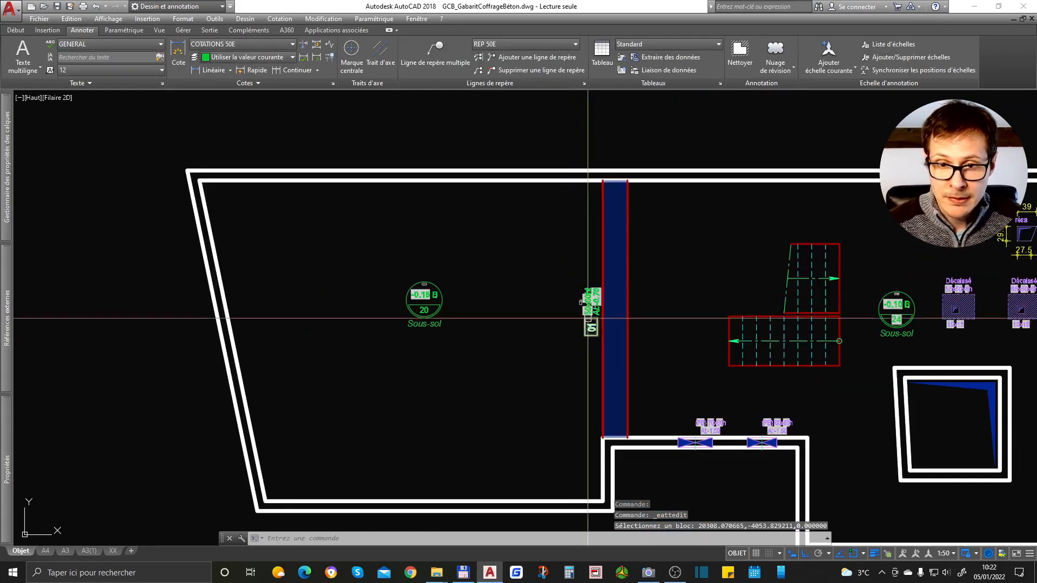
scroll(596, 348, up, 3)
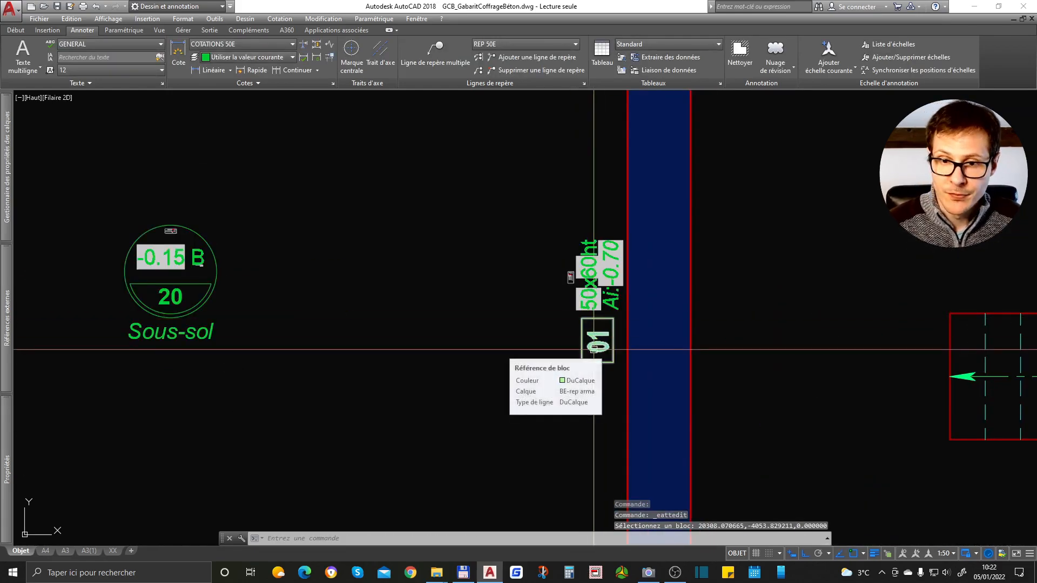
Set the beam tag's prefix to Poutre, type Poutre coulée en place, number 01.
click(598, 347)
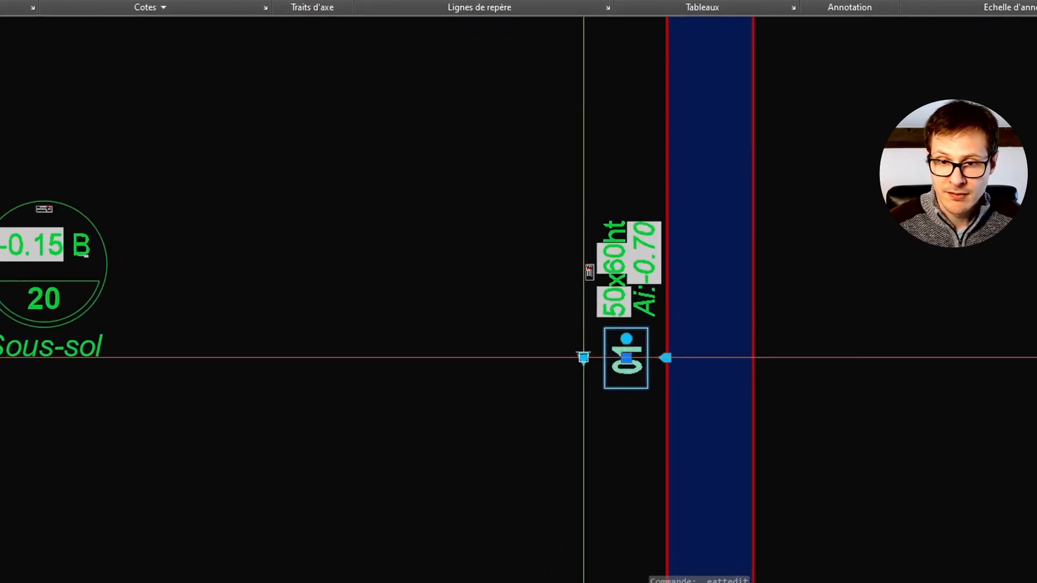
click(566, 341)
mouse_move(623, 387)
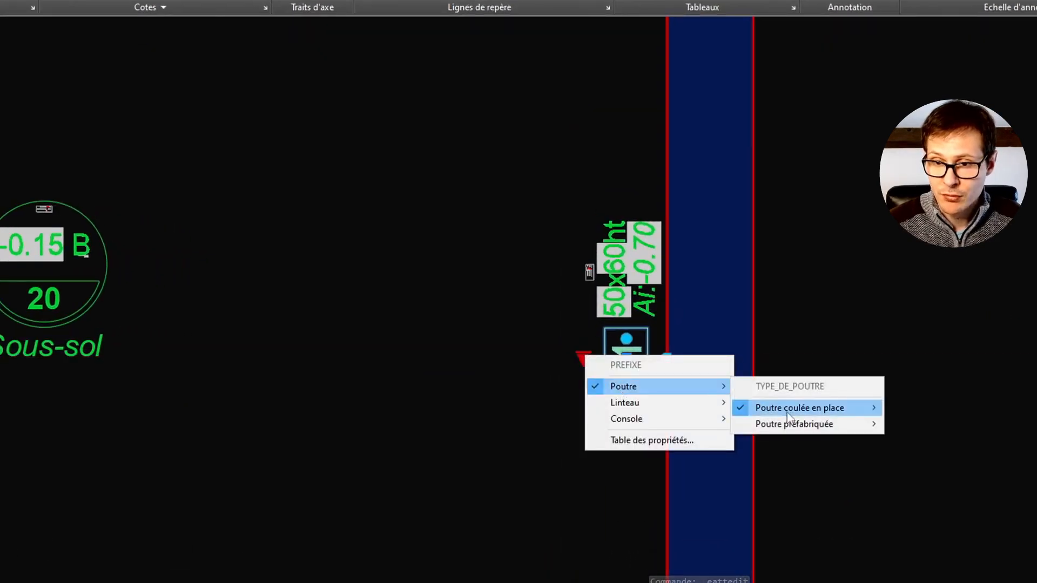
mouse_move(822, 414)
click(901, 111)
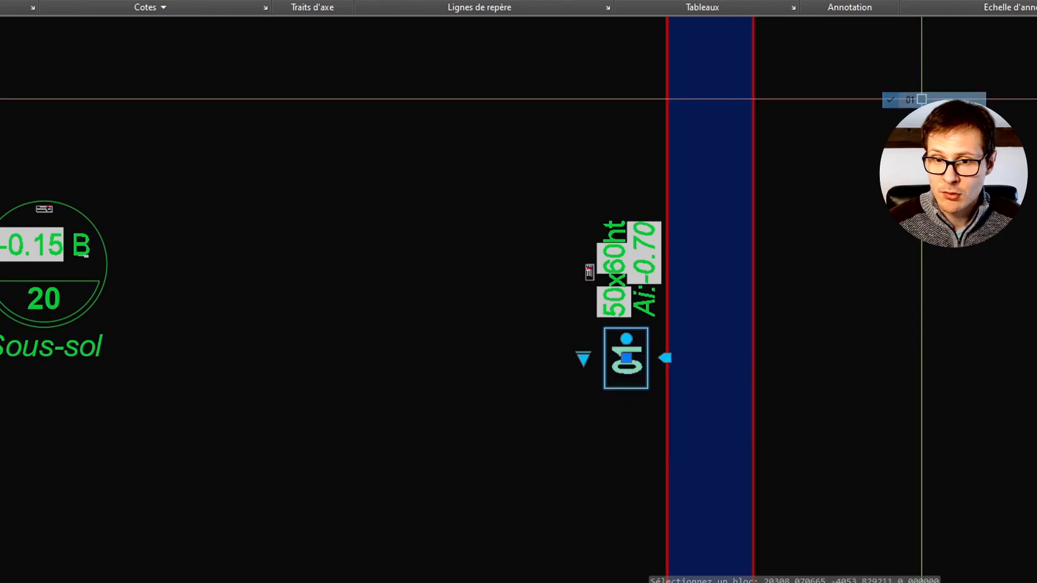
Set the beam tag's prefix to Linteau with number L10 and shift the tag slightly away from the 50x60ht label.
click(583, 357)
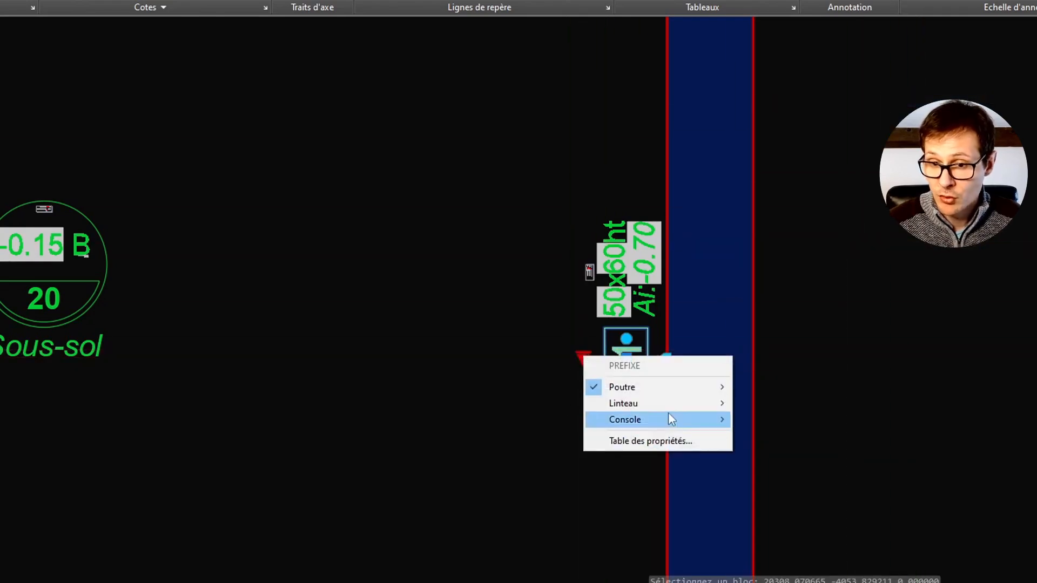
mouse_move(664, 403)
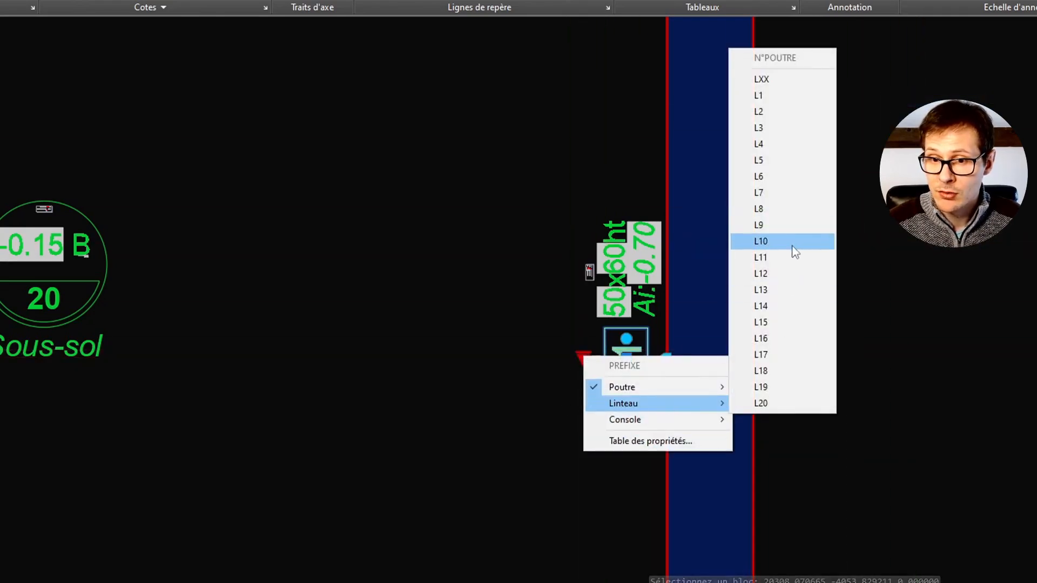
click(795, 252)
click(614, 354)
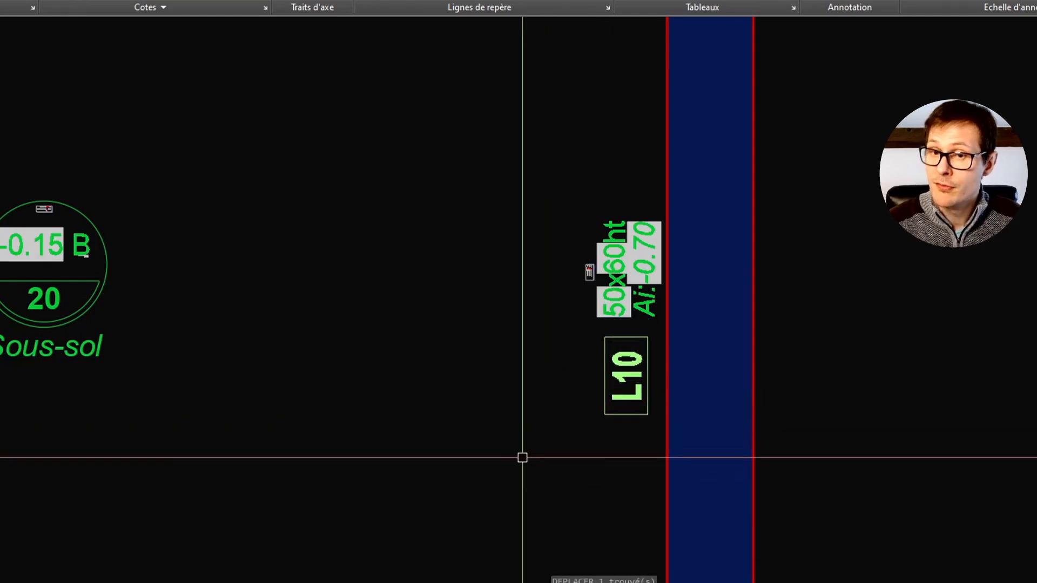
click(625, 366)
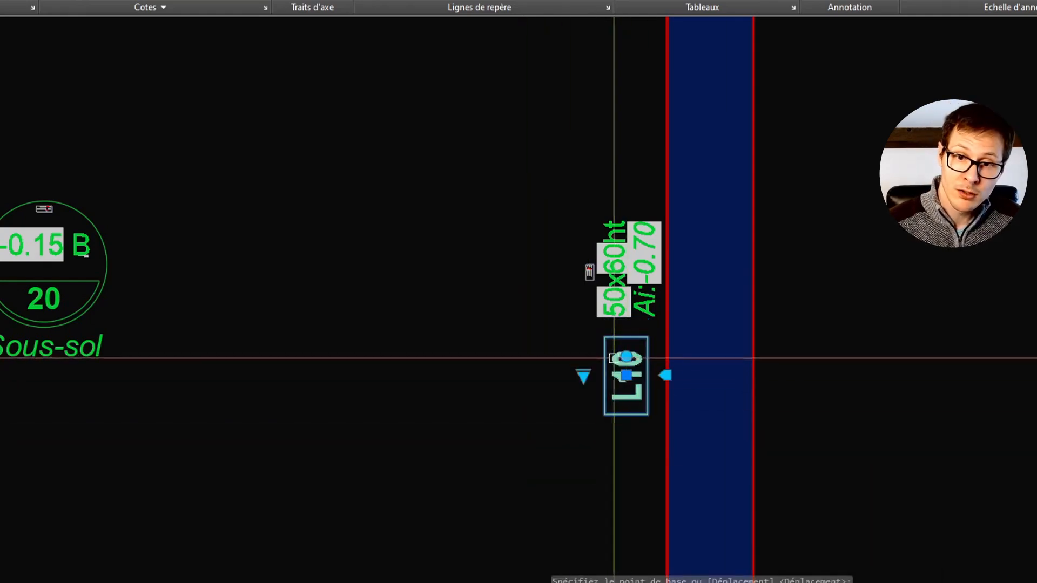
click(584, 375)
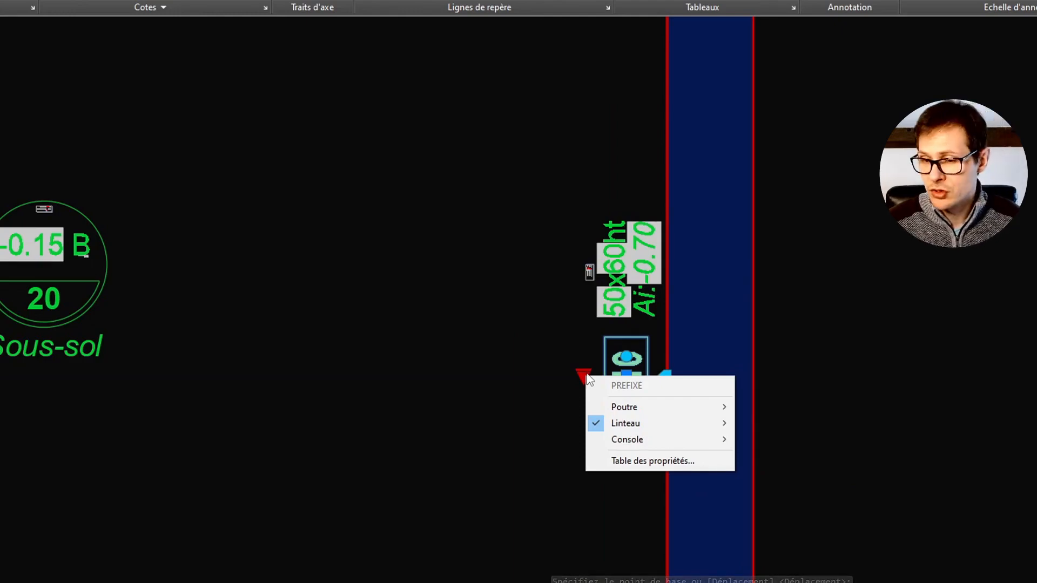
key(Escape)
key(Escape)
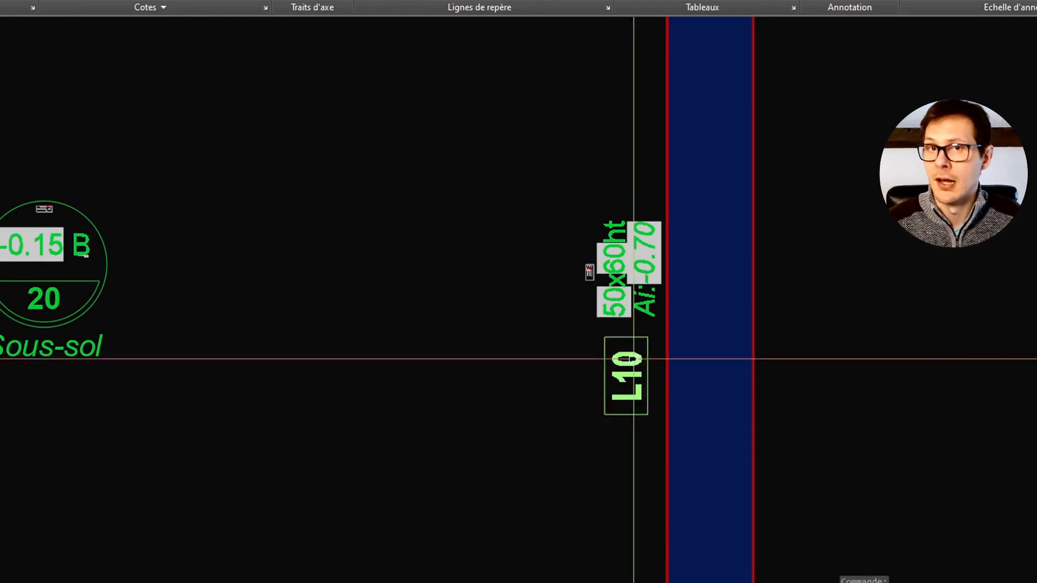
Copy the L10 tag three times in a horizontal row extending away from the beam.
click(634, 367)
text(co)
key(space)
click(625, 449)
click(553, 454)
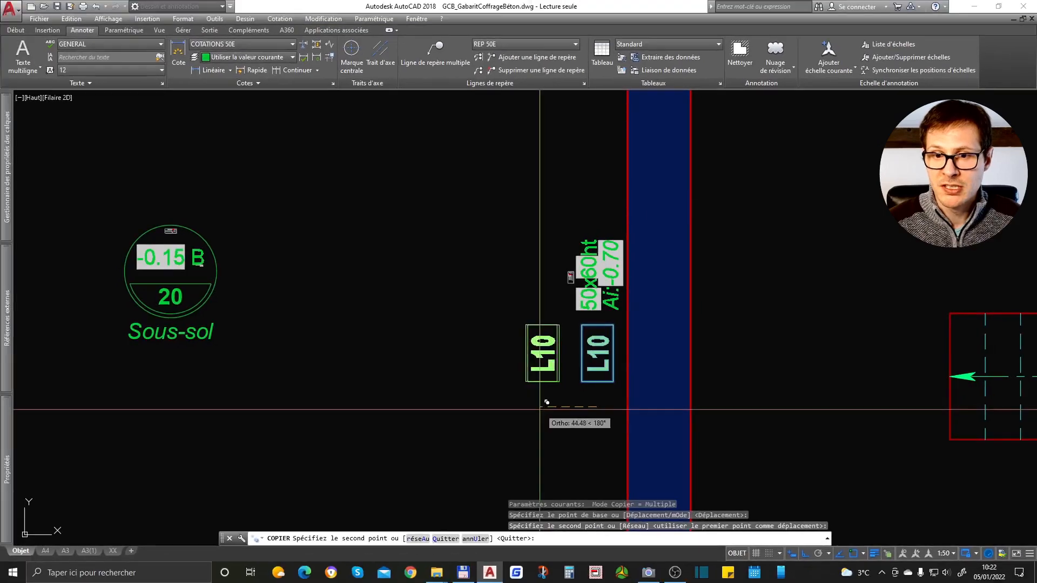
click(455, 461)
click(430, 419)
key(Return)
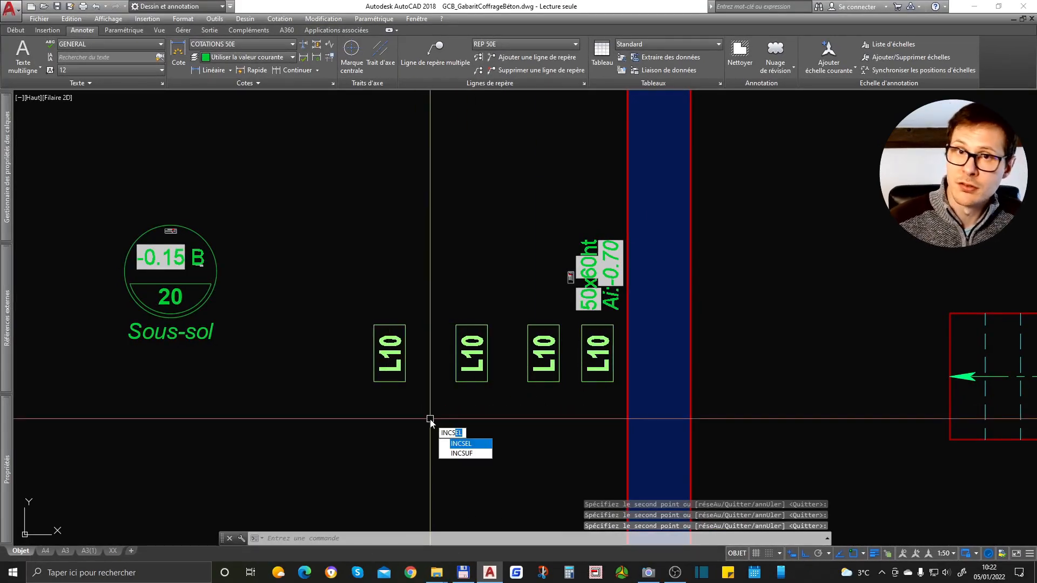
Renumber the four L10 beam tags with INCSEL, starting at 01 with increment 1 and prefix p, working away from the beam.
key(Return)
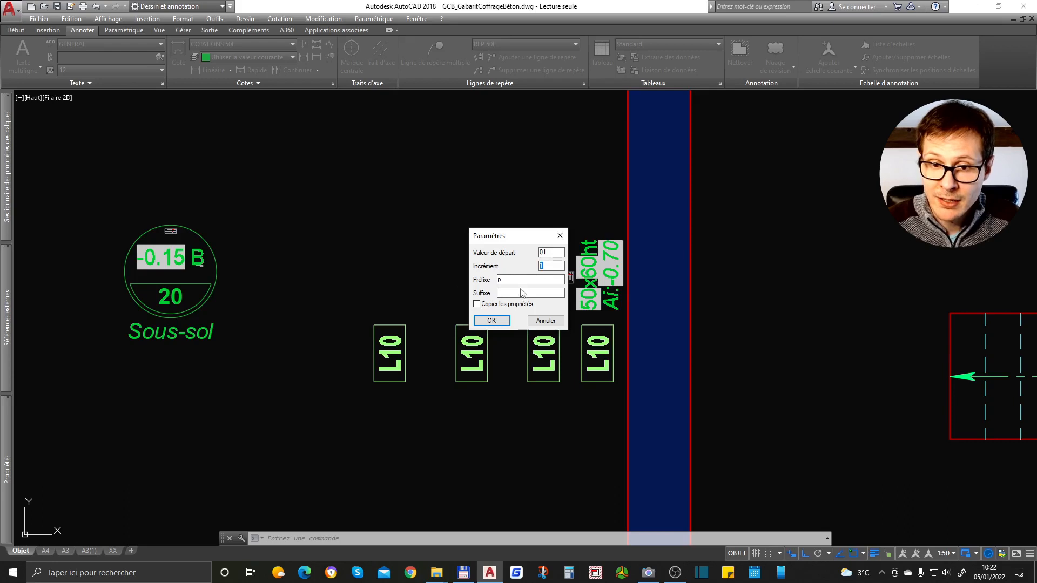
click(492, 321)
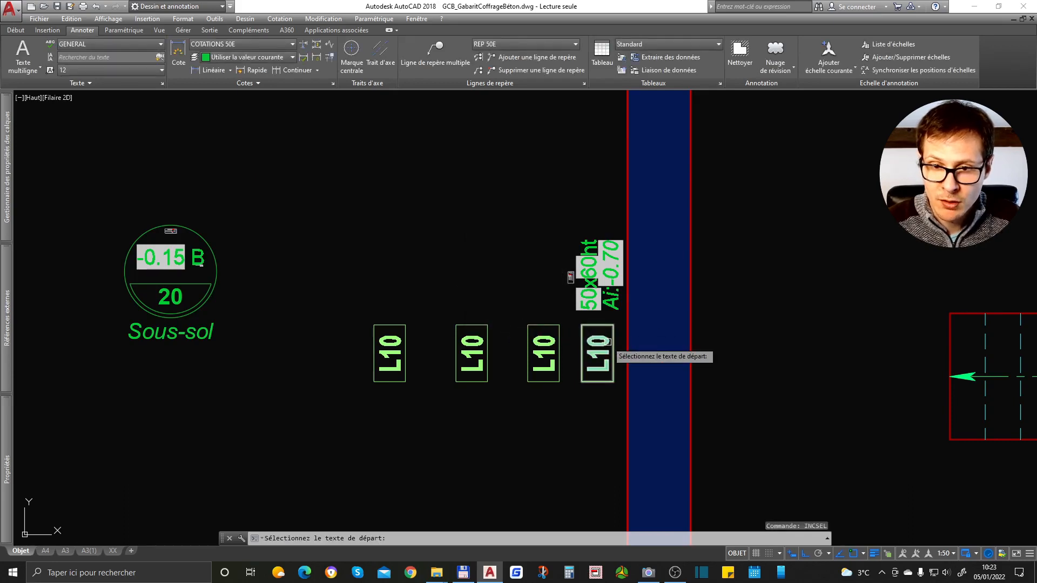
click(546, 350)
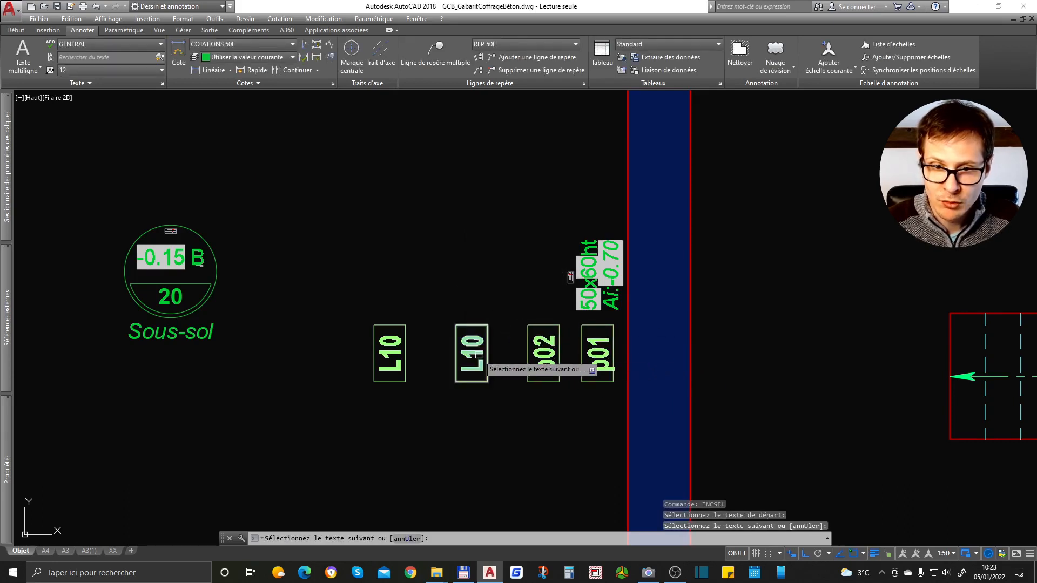
click(393, 348)
key(Return)
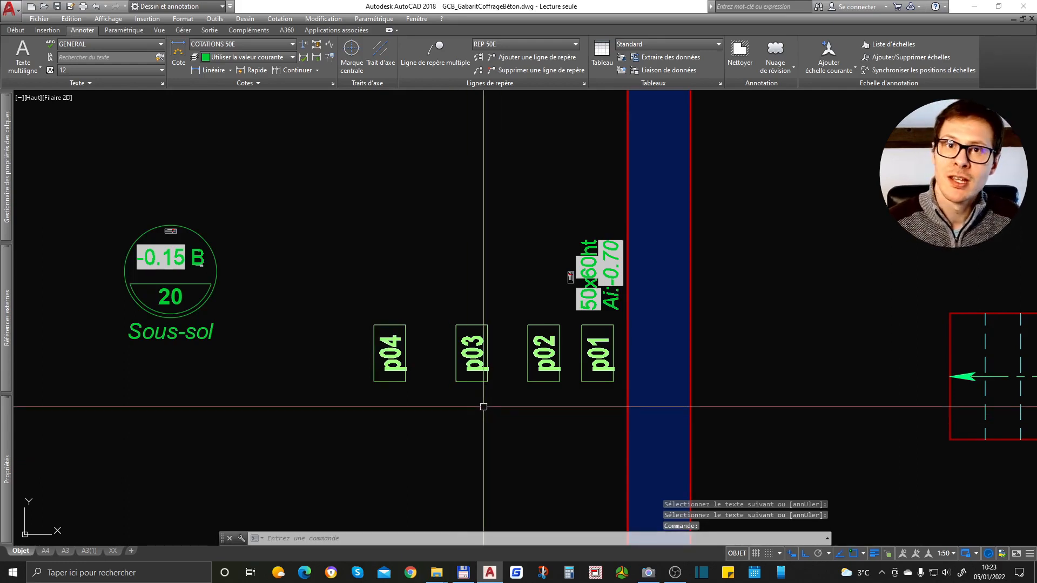
Set the Cadre parameter of the p02, p03 and p04 tags to 60.
click(545, 309)
click(342, 410)
key(ctrl+1)
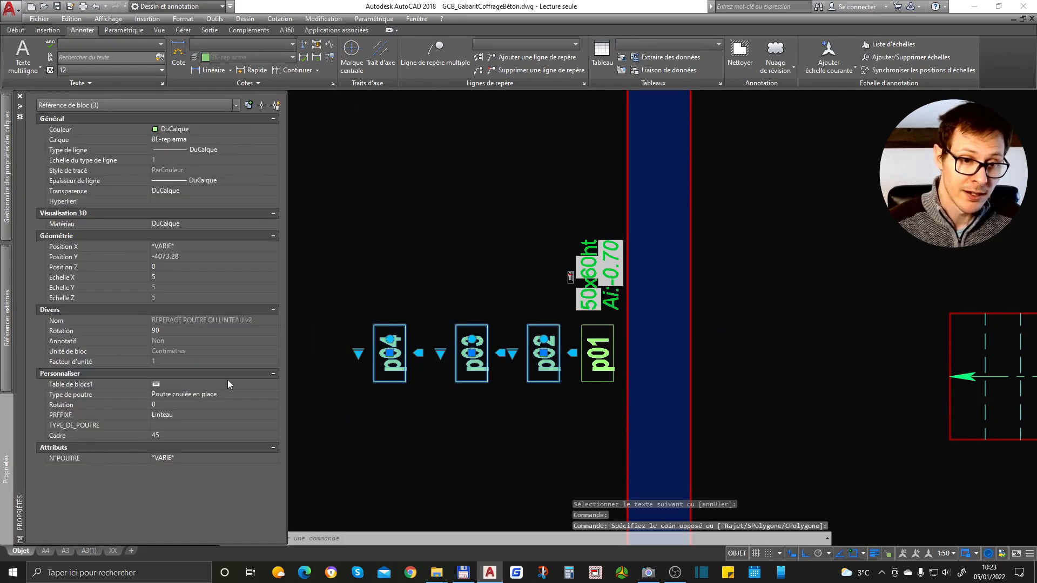
click(162, 435)
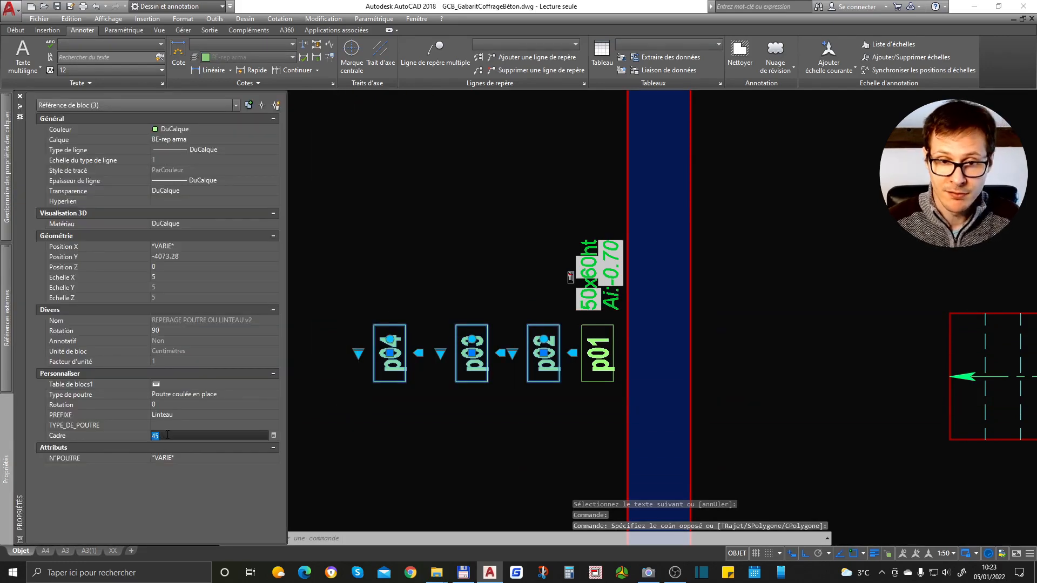
text(60)
key(Return)
key(Escape)
key(ctrl+1)
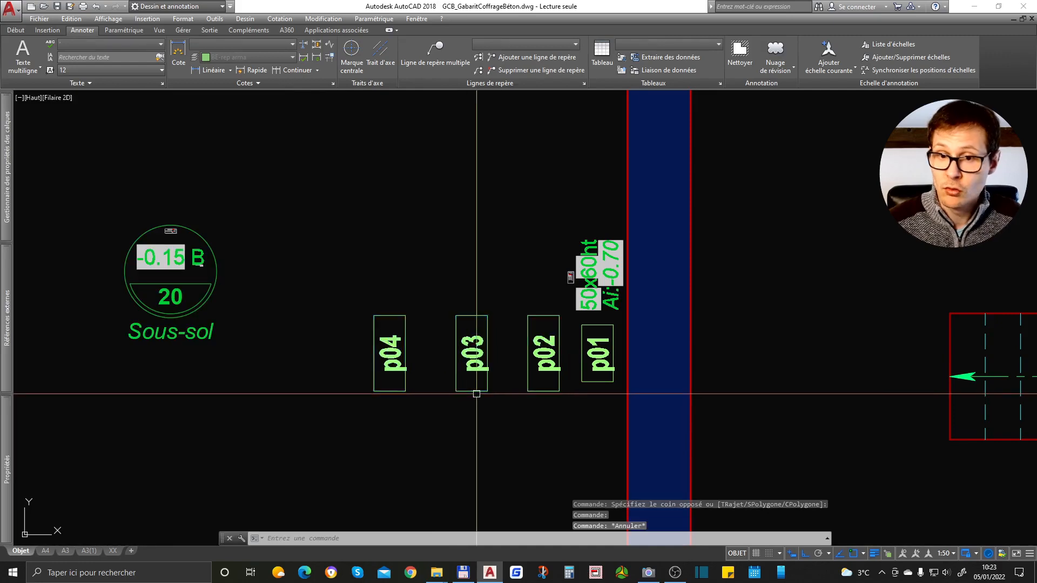
Set the Type de poutre of the p02, p03 and p04 tags to Poutre préfabriquée.
click(621, 292)
click(348, 431)
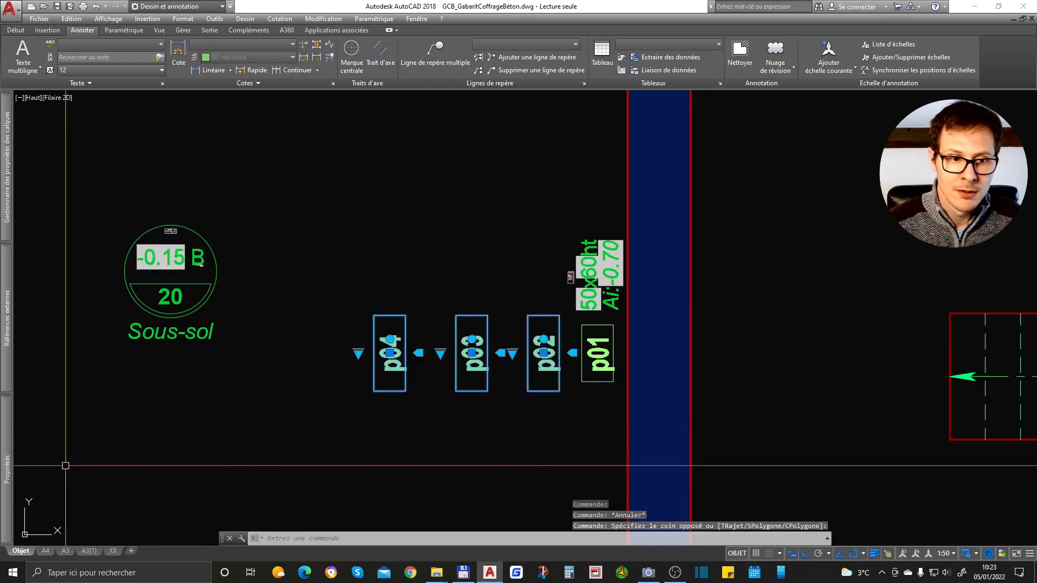
key(ctrl+1)
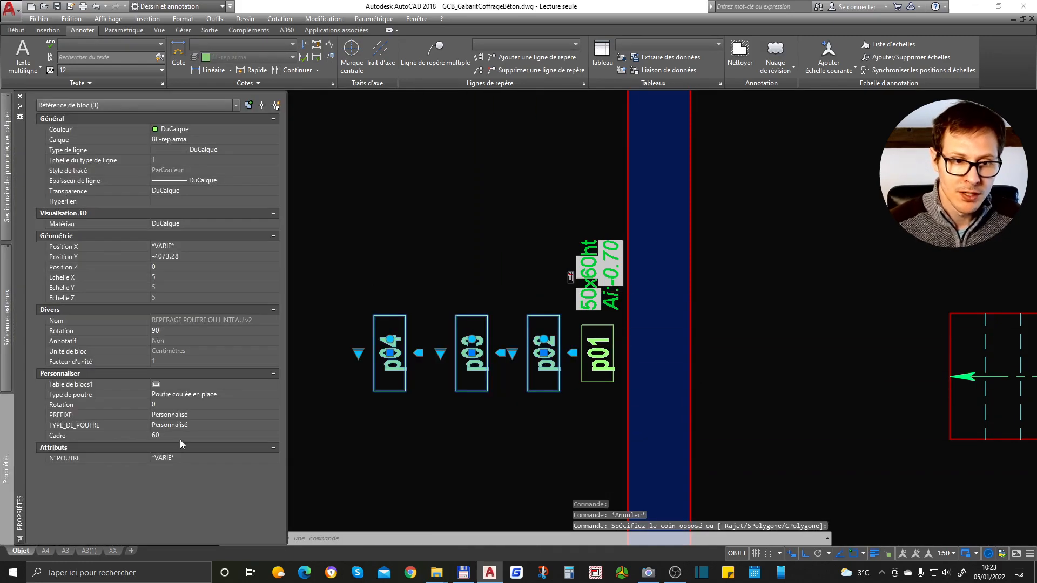
click(187, 393)
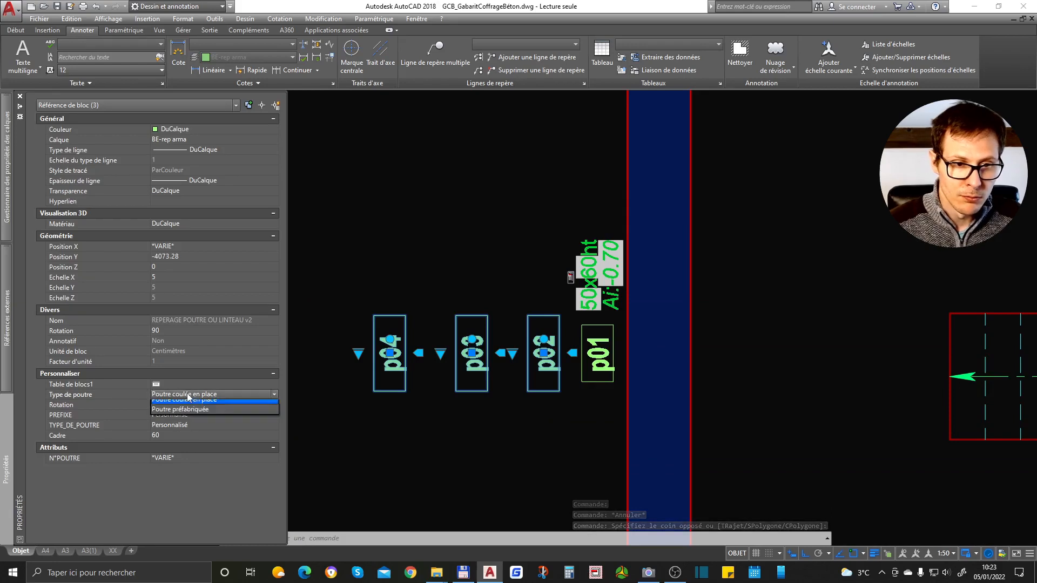
click(169, 435)
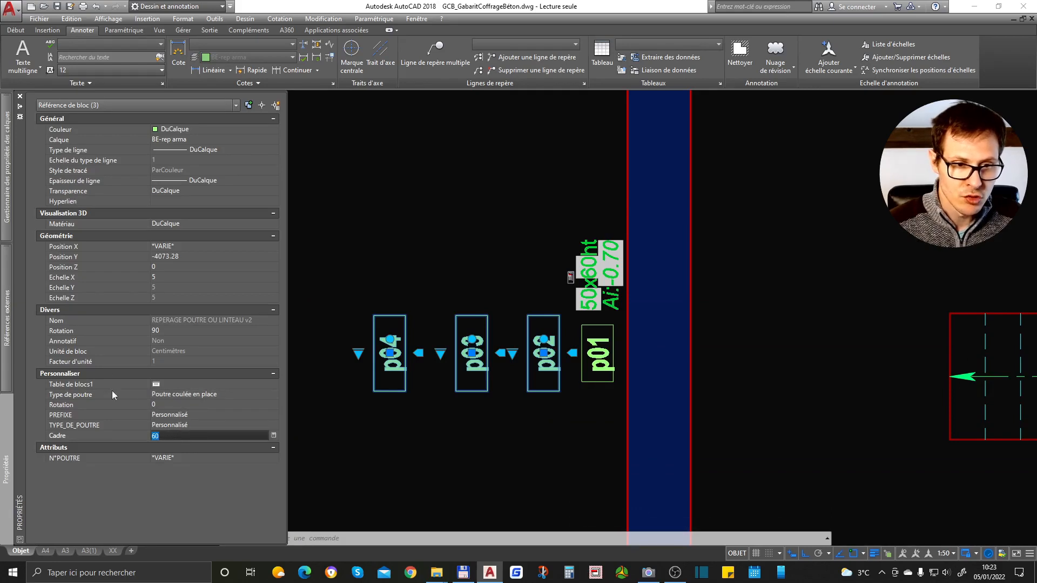
click(219, 392)
click(220, 393)
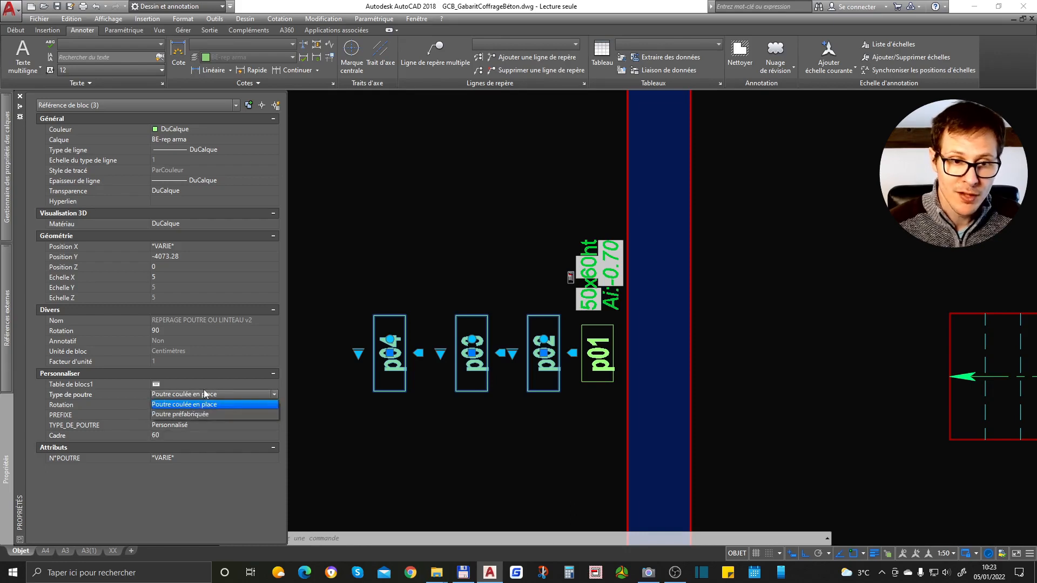
click(193, 416)
key(Escape)
middle_drag(439, 434, 484, 380)
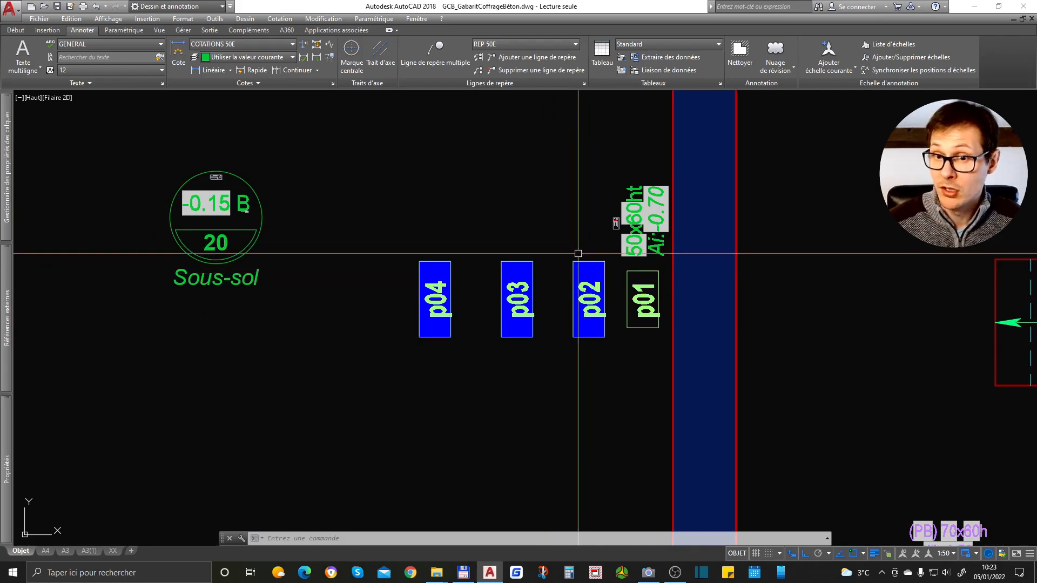
click(400, 372)
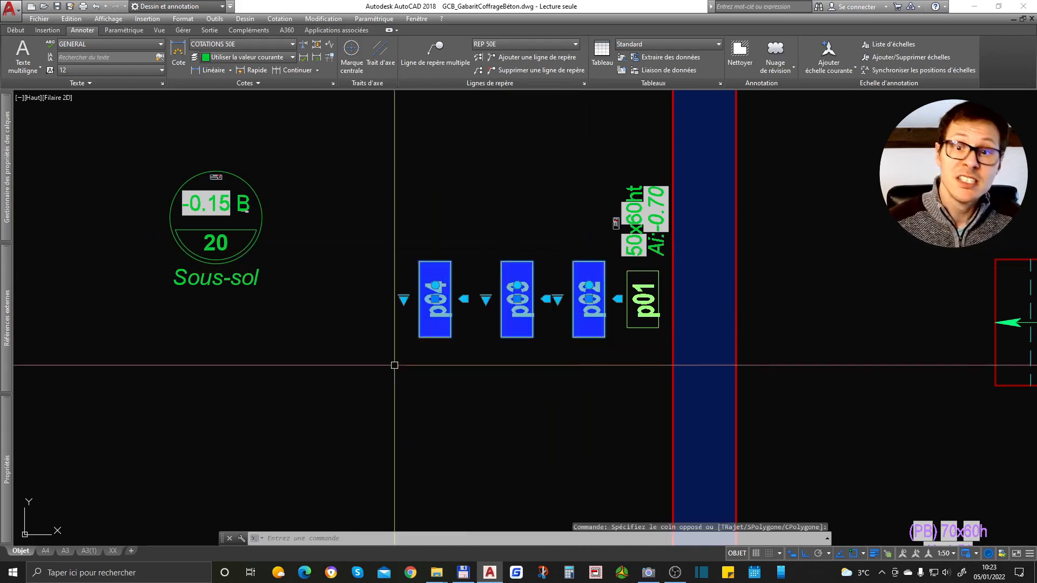
key(Escape)
click(645, 286)
right_click(646, 286)
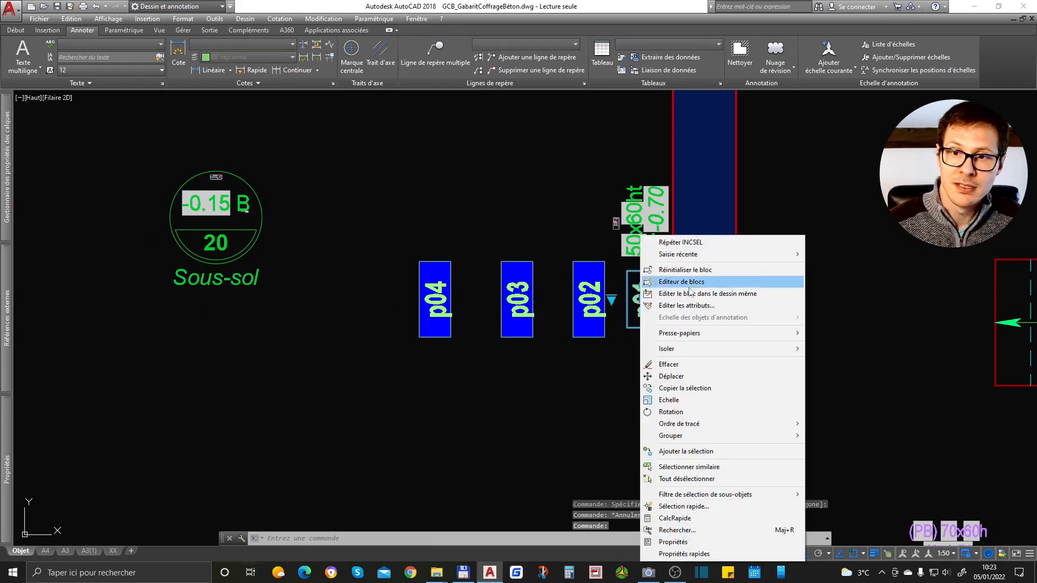
click(646, 293)
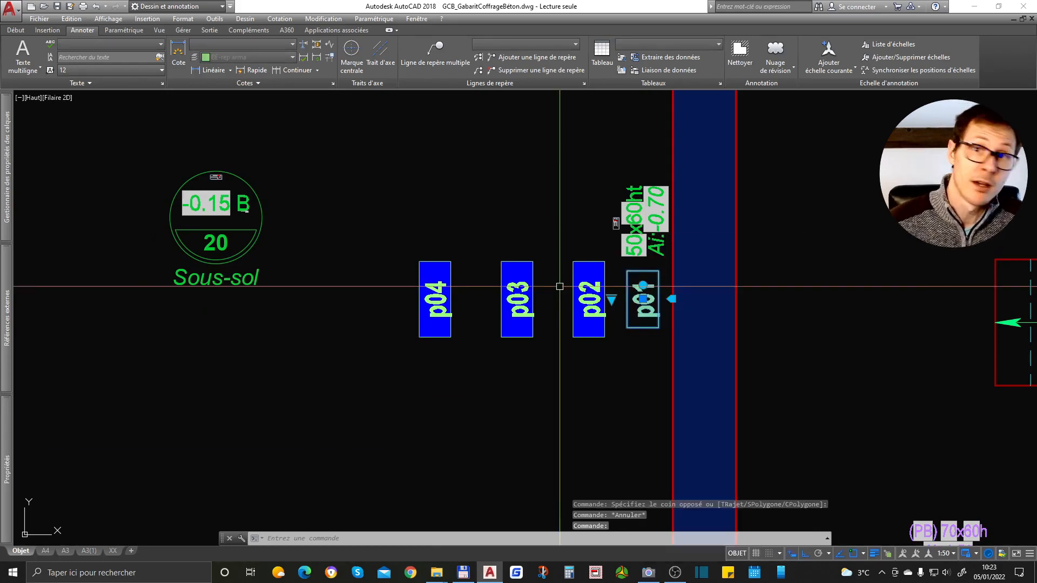
key(Escape)
Delete the three copied beam tags p02, p03 and p04.
click(604, 246)
click(414, 352)
key(Delete)
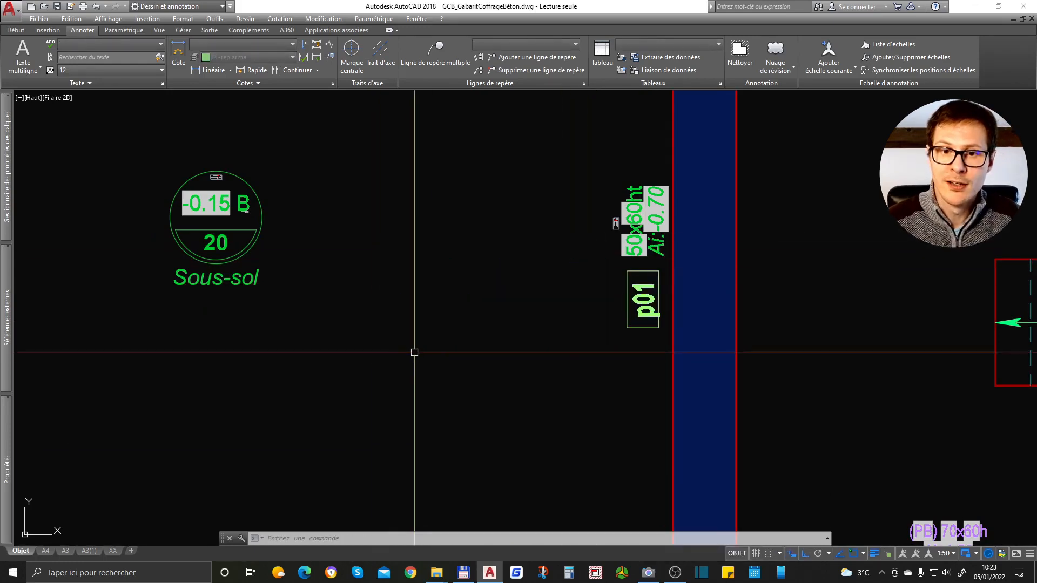
Examine the remaining p01 tag and the 50x60ht label block beside the beam.
scroll(479, 321, up, 2)
scroll(535, 322, down, 4)
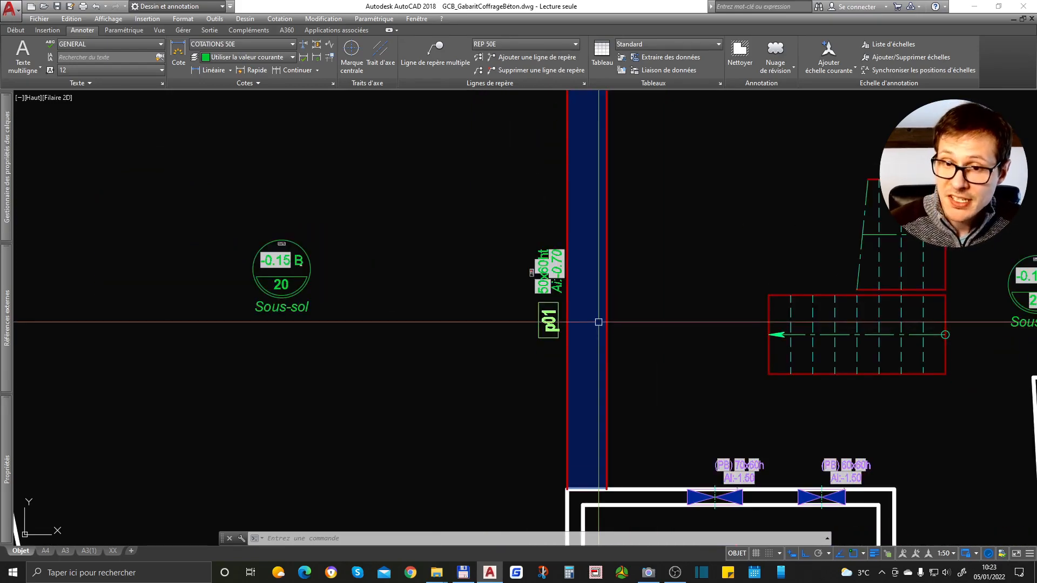
scroll(548, 326, up, 1)
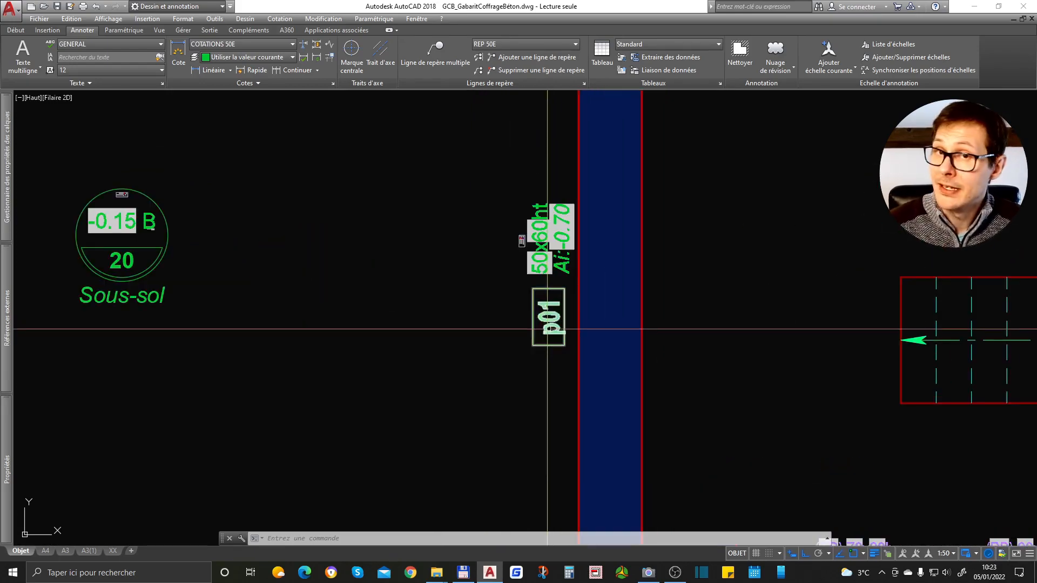
click(561, 234)
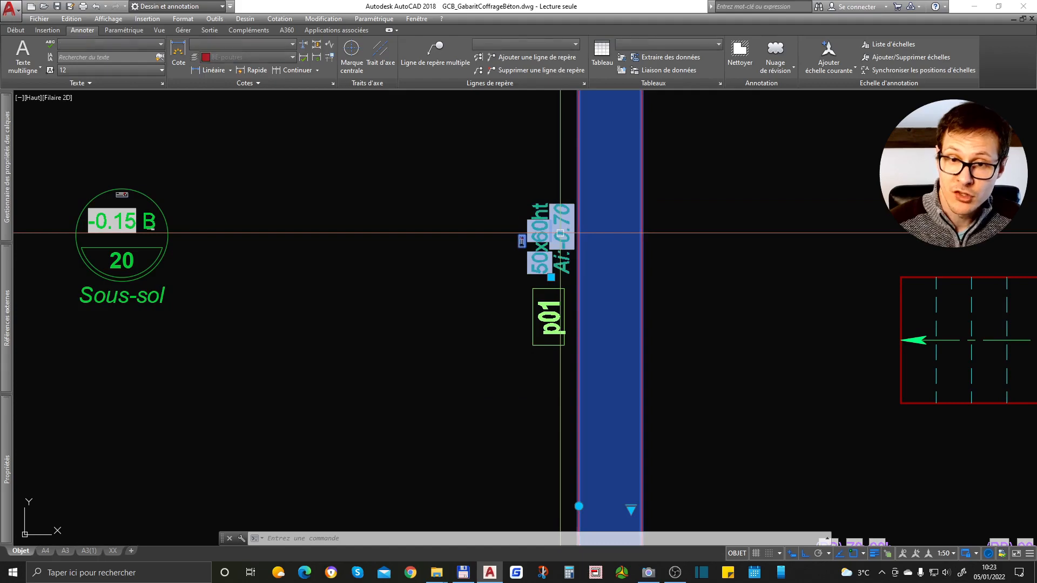
scroll(567, 277, down, 2)
scroll(283, 211, up, 2)
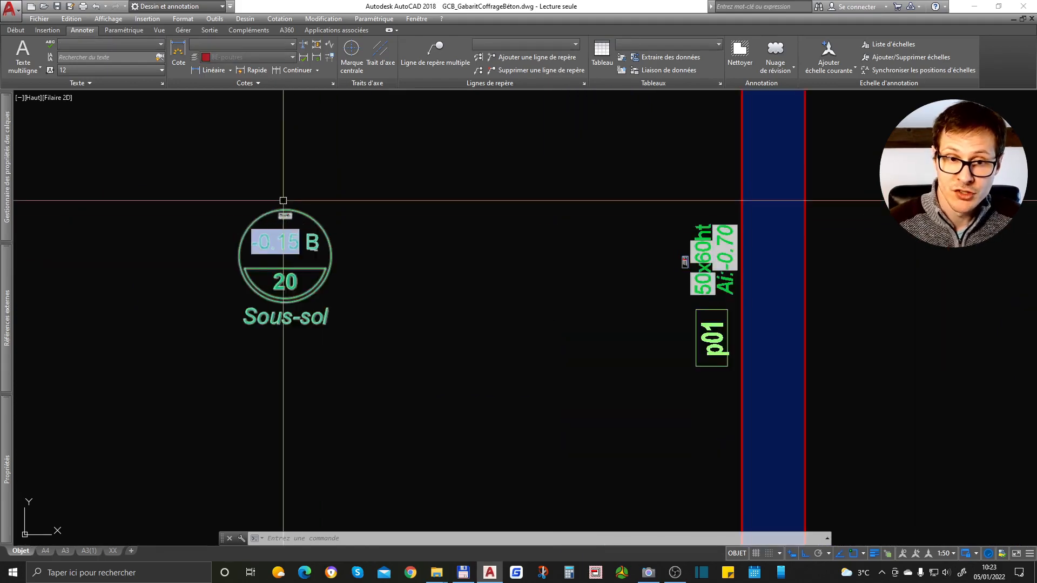
Examine the Sous-sol slab level tag and the editing commands available for its block.
key(Escape)
scroll(248, 254, up, 2)
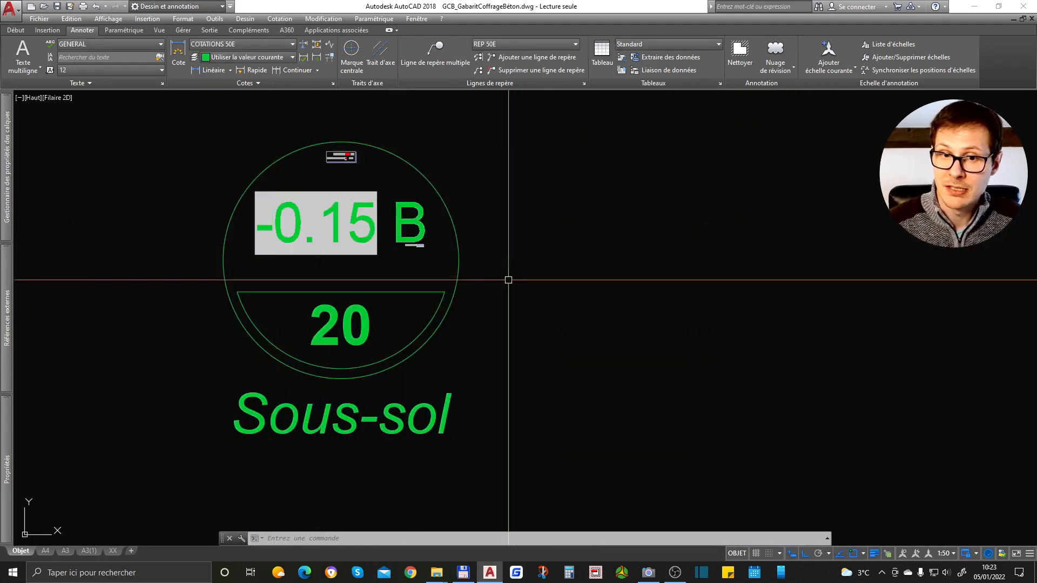
scroll(430, 324, down, 3)
scroll(413, 327, up, 3)
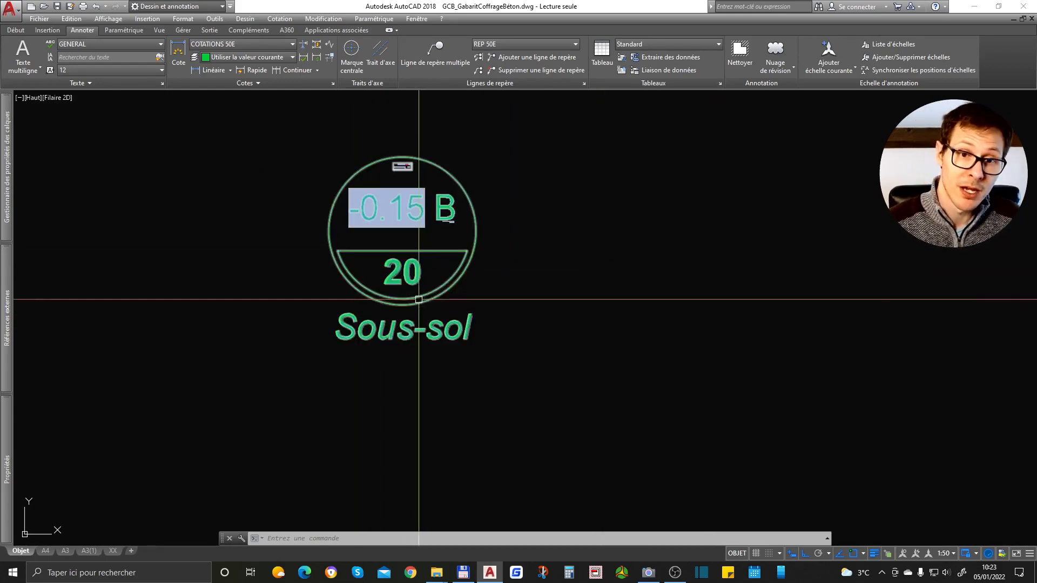
click(365, 340)
right_click(365, 342)
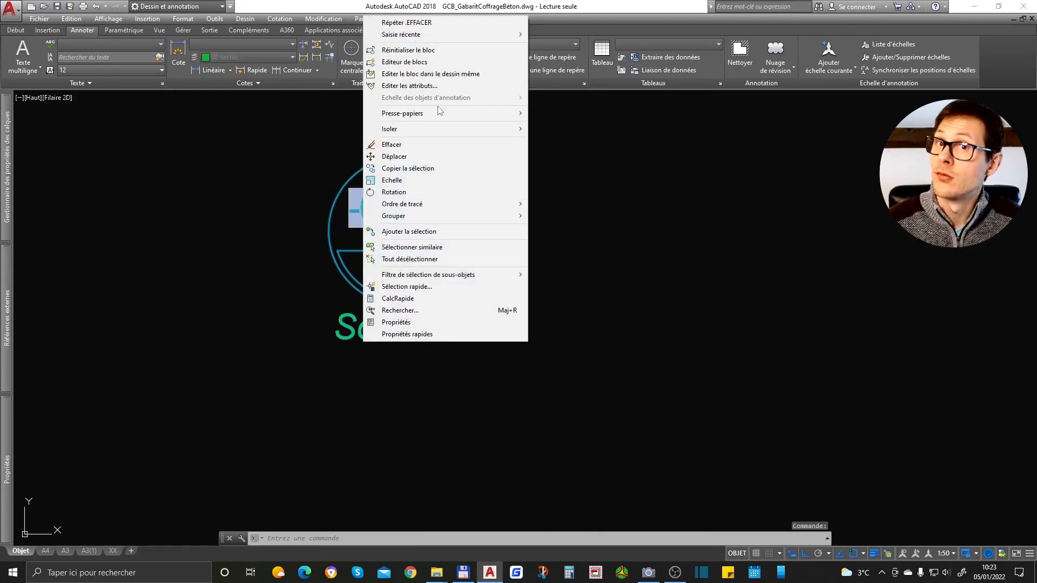
key(Escape)
key(Escape)
scroll(405, 281, down, 8)
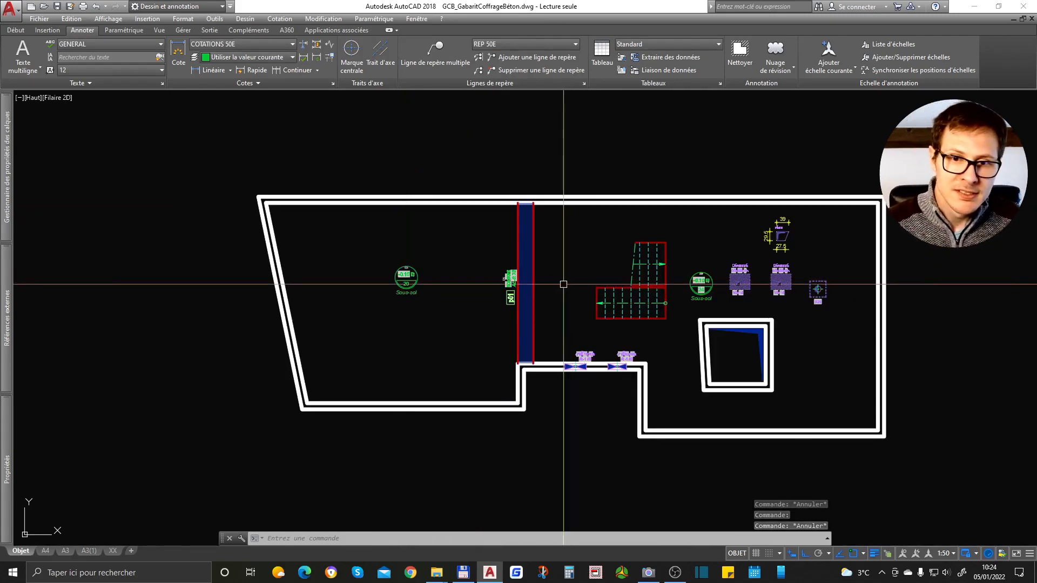
Set the N°POUTRE attribute of the p01 beam tag to 01.
scroll(558, 283, up, 6)
click(366, 344)
double_click(367, 343)
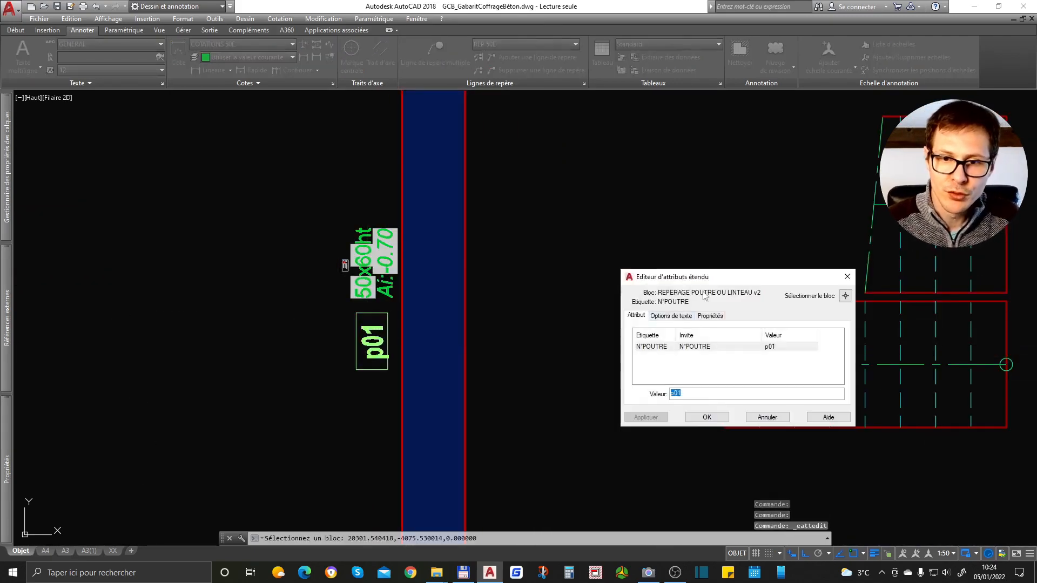
click(706, 418)
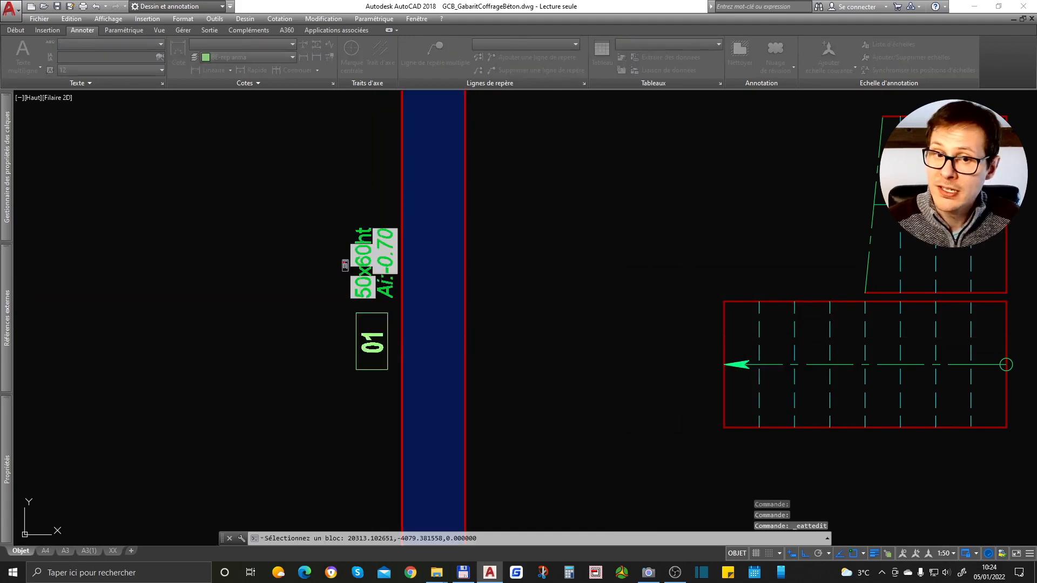
double_click(382, 354)
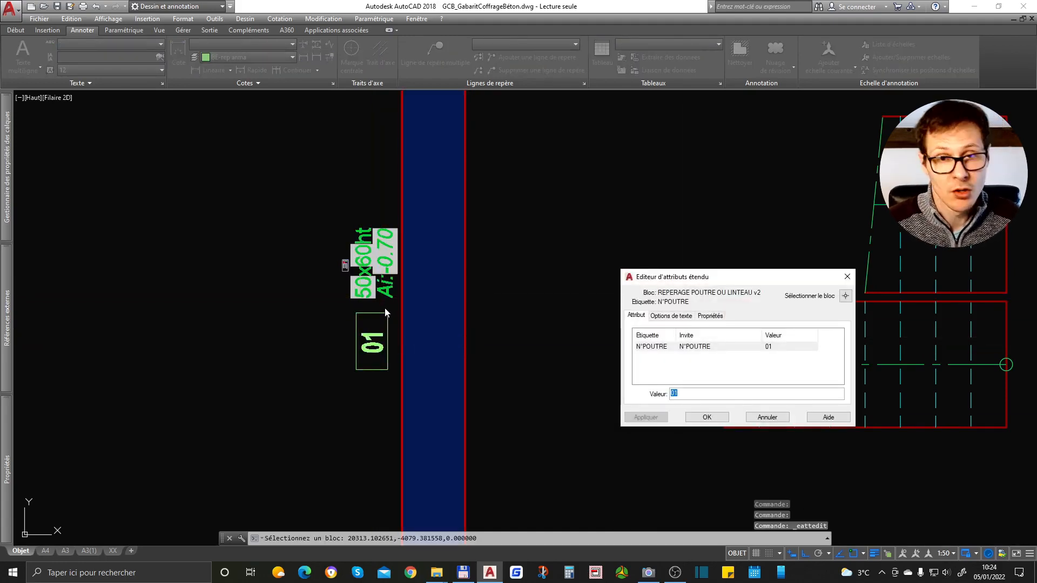
key(Escape)
key(Escape)
Copy the PXX 40x40 column tag from the 1/50 scale tools to the midpoint of the beam's upper end in the Sous-sol plan.
scroll(457, 287, down, 3)
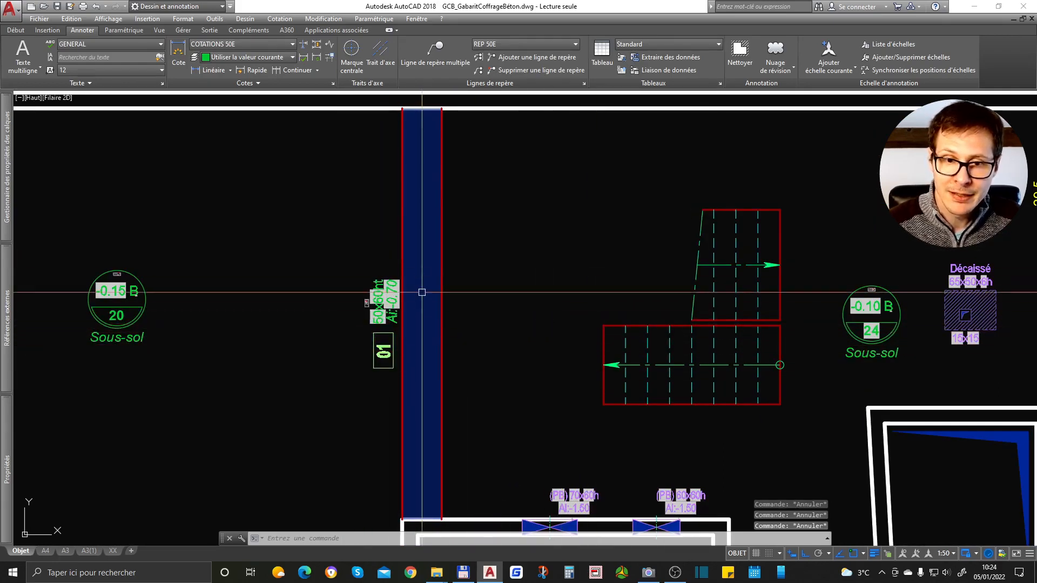
scroll(541, 424, down, 6)
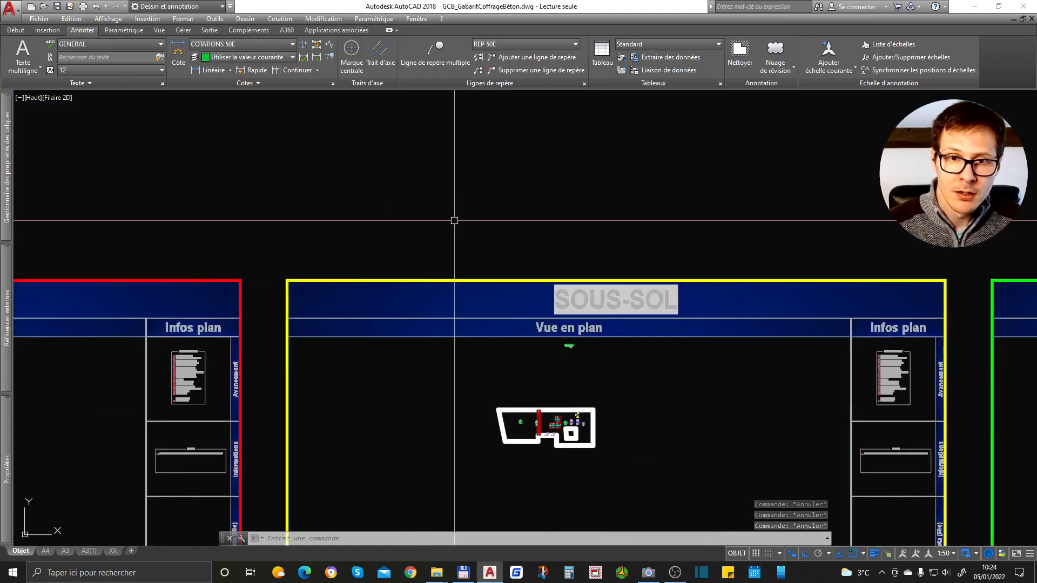
scroll(462, 249, down, 4)
scroll(486, 346, up, 8)
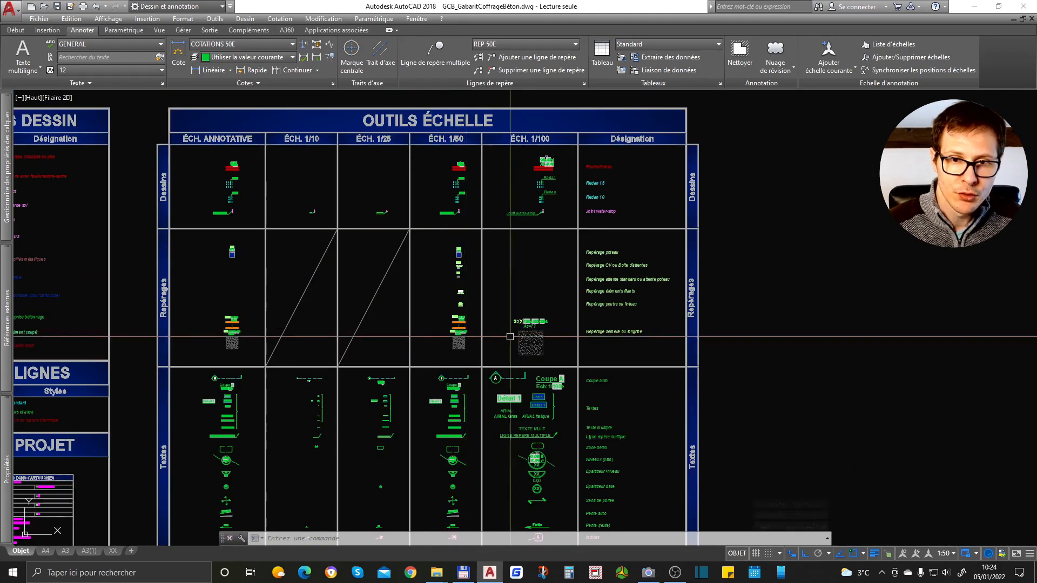
scroll(475, 254, up, 8)
click(359, 205)
text(c)
key(Return)
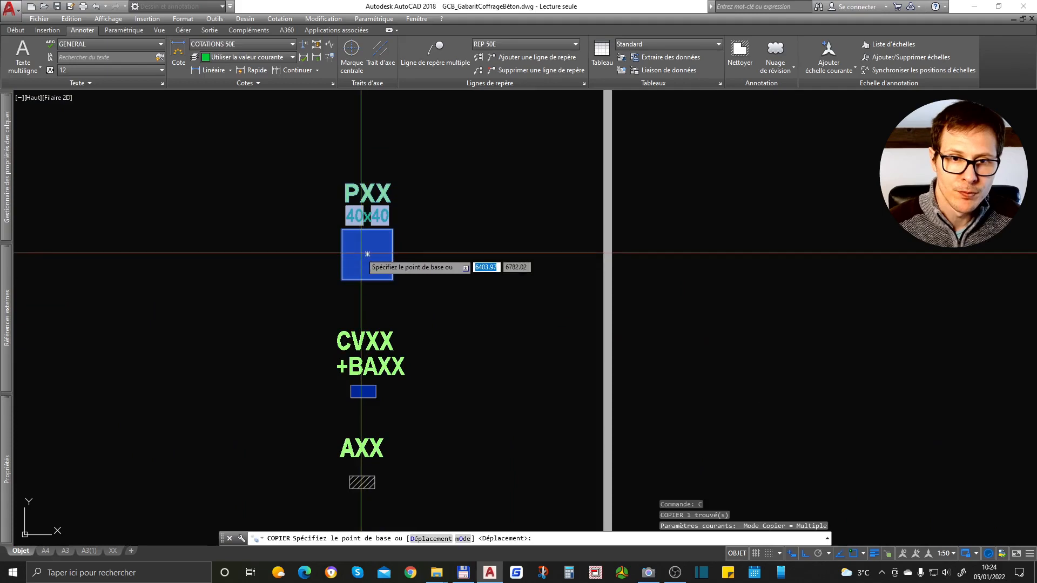
click(368, 254)
scroll(370, 204, down, 6)
scroll(511, 305, up, 12)
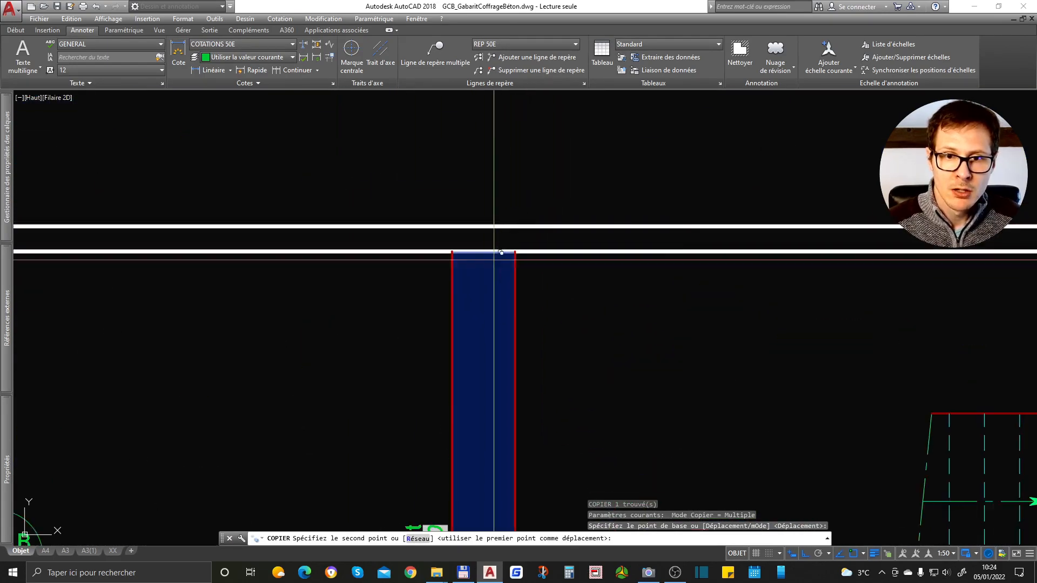
click(483, 252)
key(Return)
Place the copied PXX column tag at the beam's upper end and centre it midway between the two wall lines.
click(488, 245)
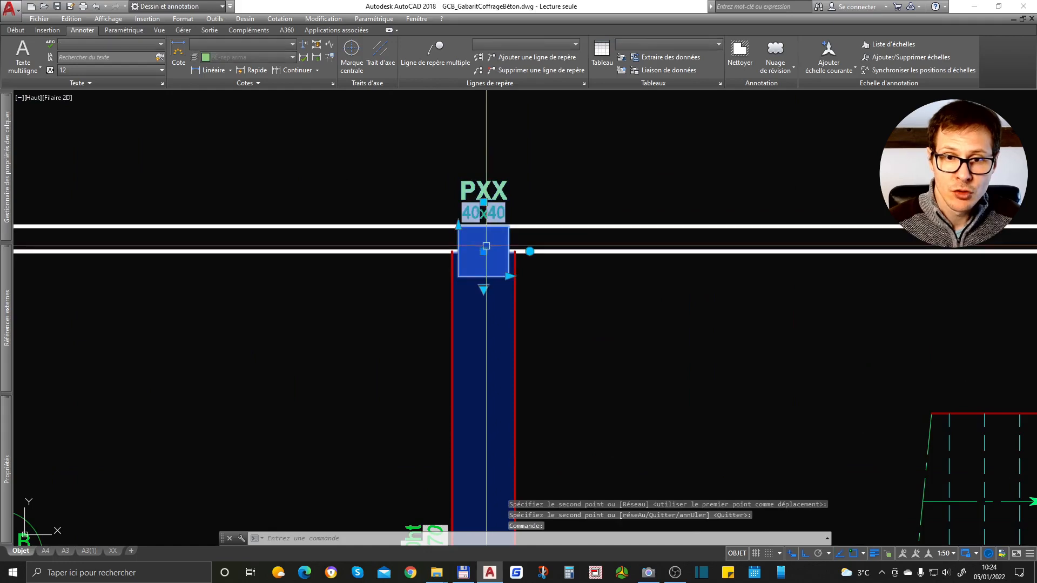
click(486, 246)
shift+right_click(489, 227)
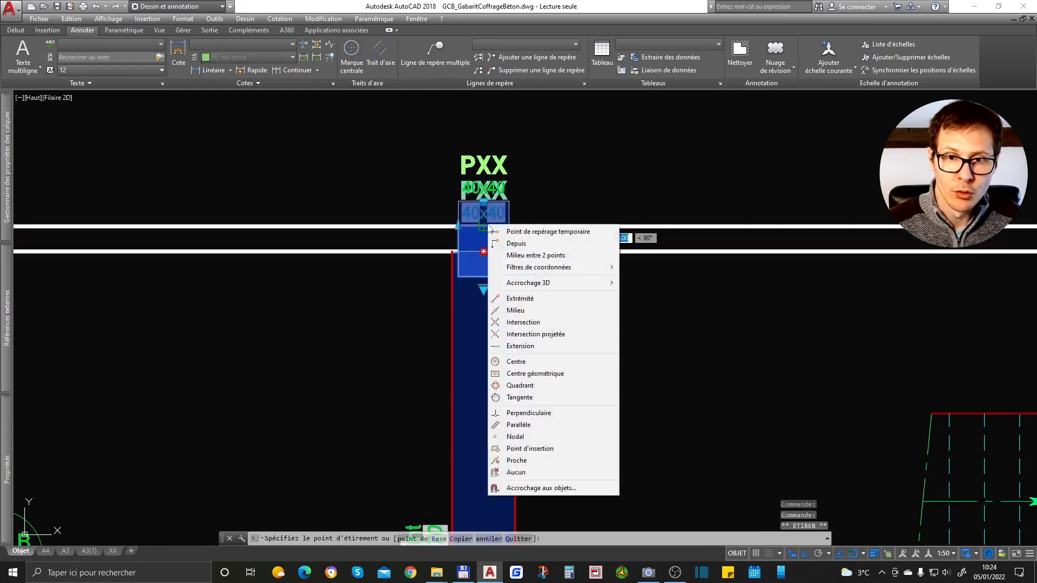
click(539, 256)
click(485, 227)
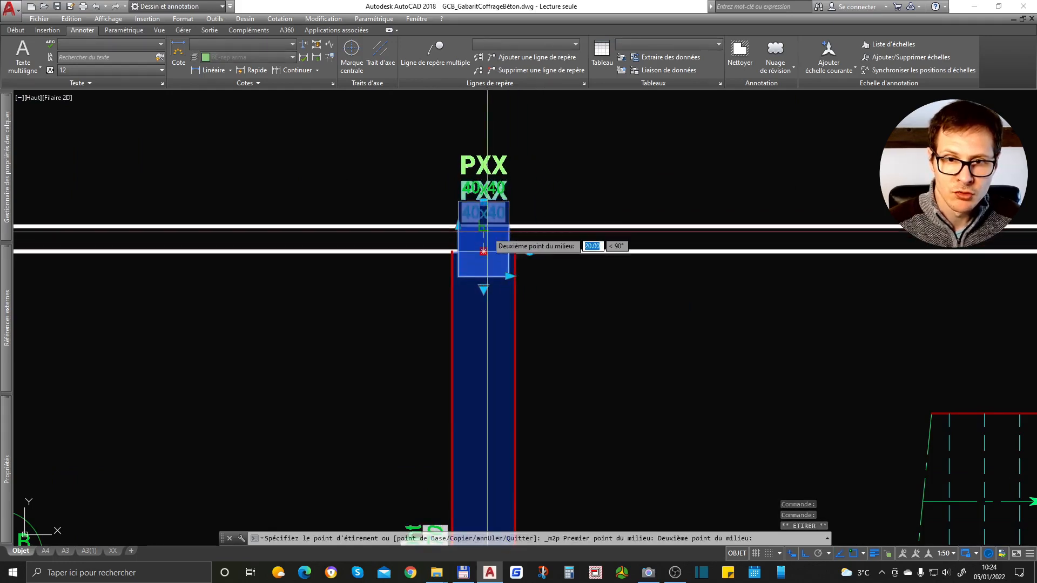
click(484, 252)
Stretch the PXX column to 50x20 to match the beam width and wall thickness, and regenerate the drawing.
scroll(503, 244, up, 4)
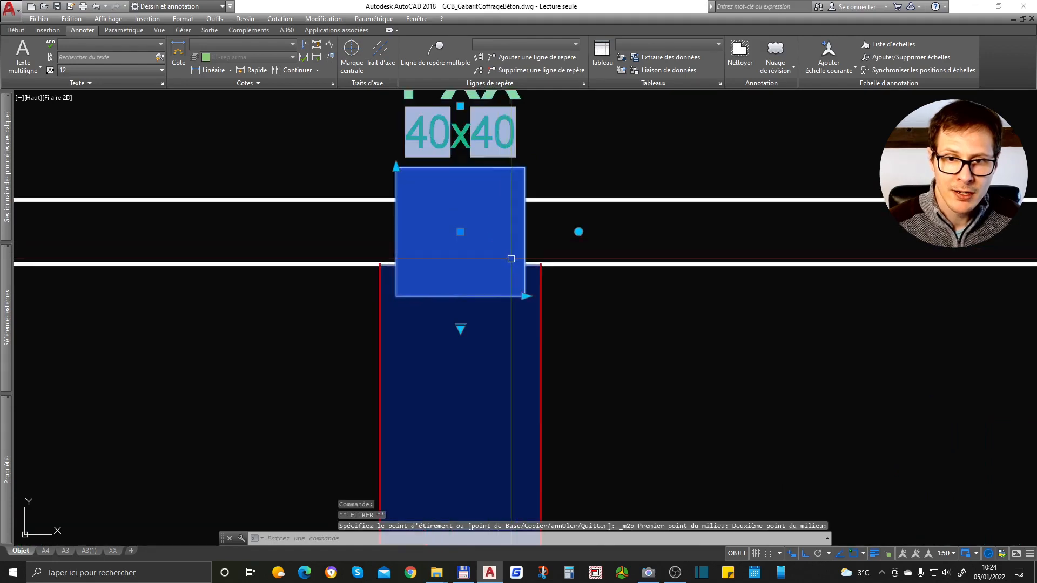
click(527, 296)
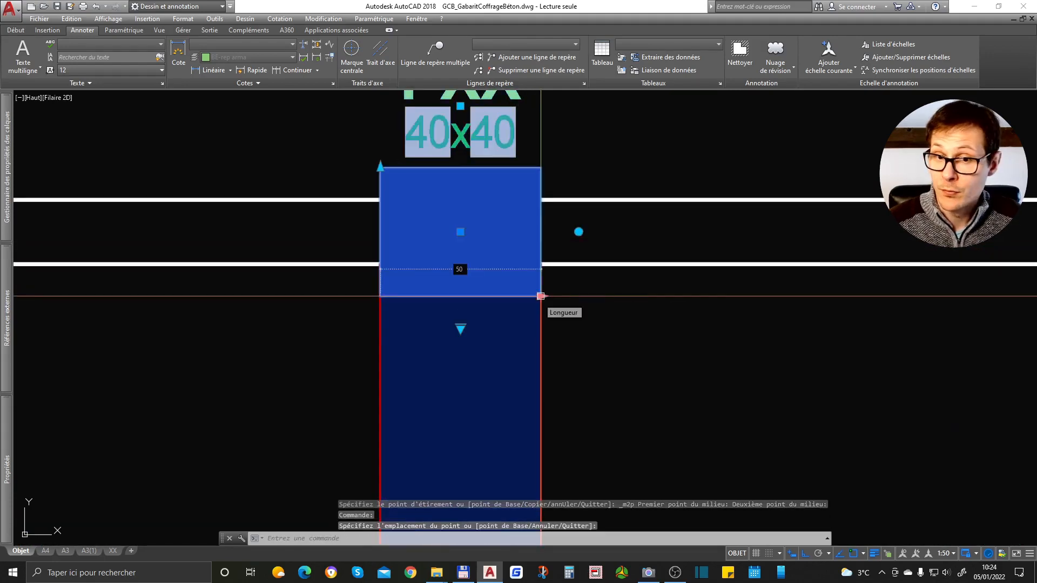
click(541, 296)
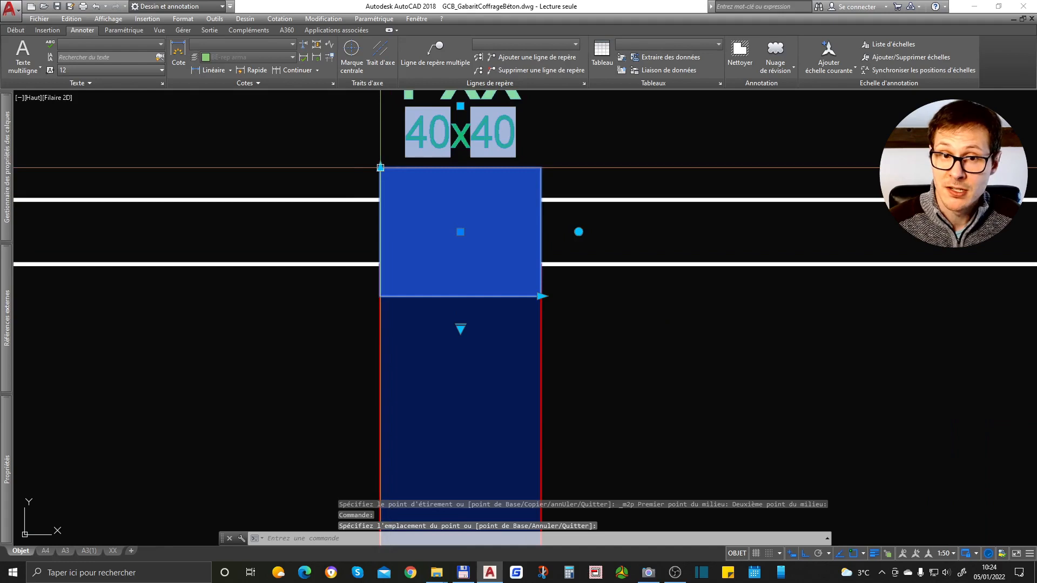
click(381, 168)
click(381, 200)
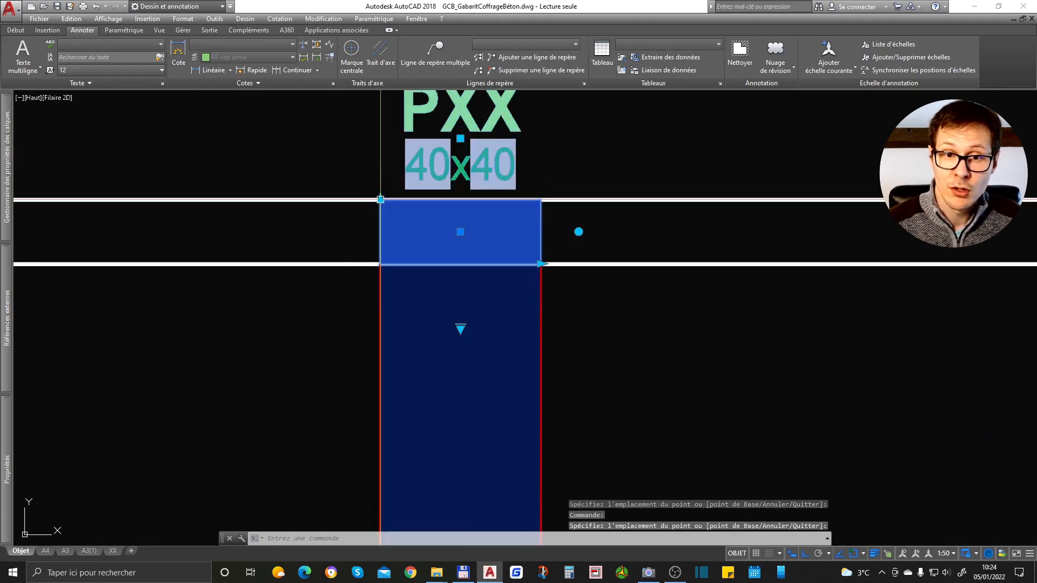
scroll(380, 200, down, 3)
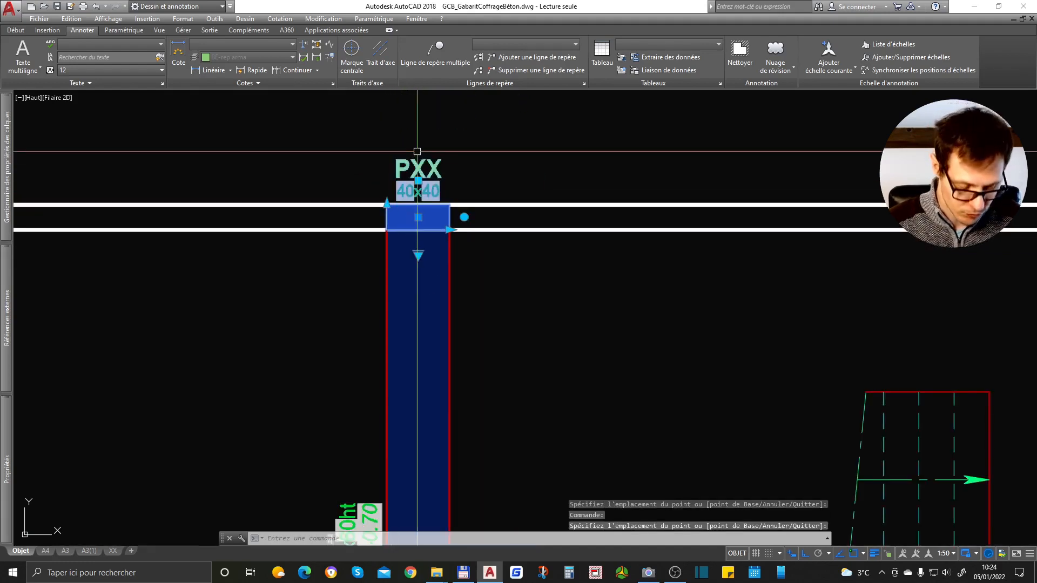
scroll(417, 153, up, 2)
text(g)
key(Return)
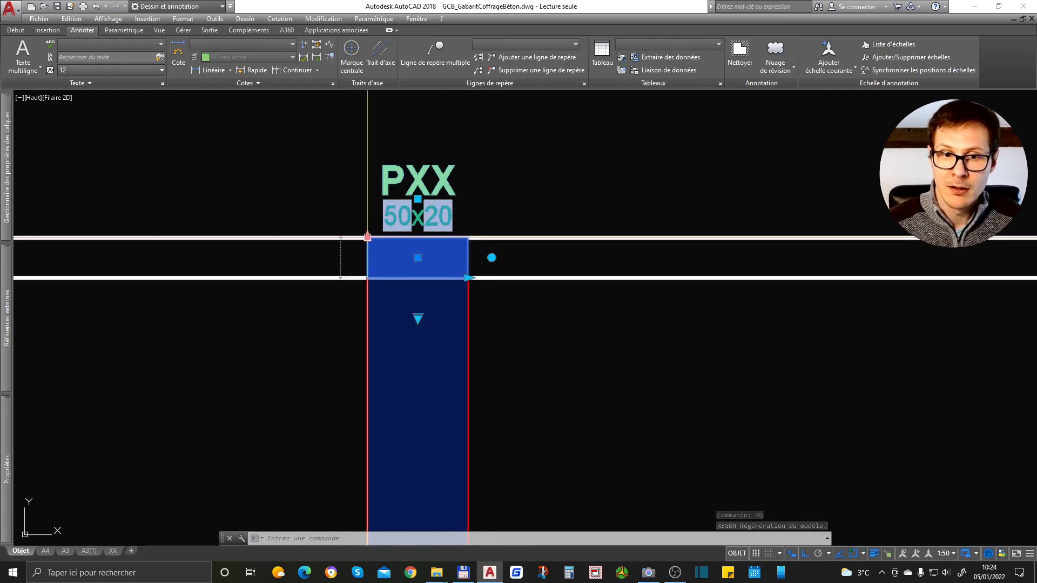
Set the POTEAU number attribute of the 50x20 column tag to P1.
key(Escape)
key(Escape)
key(Escape)
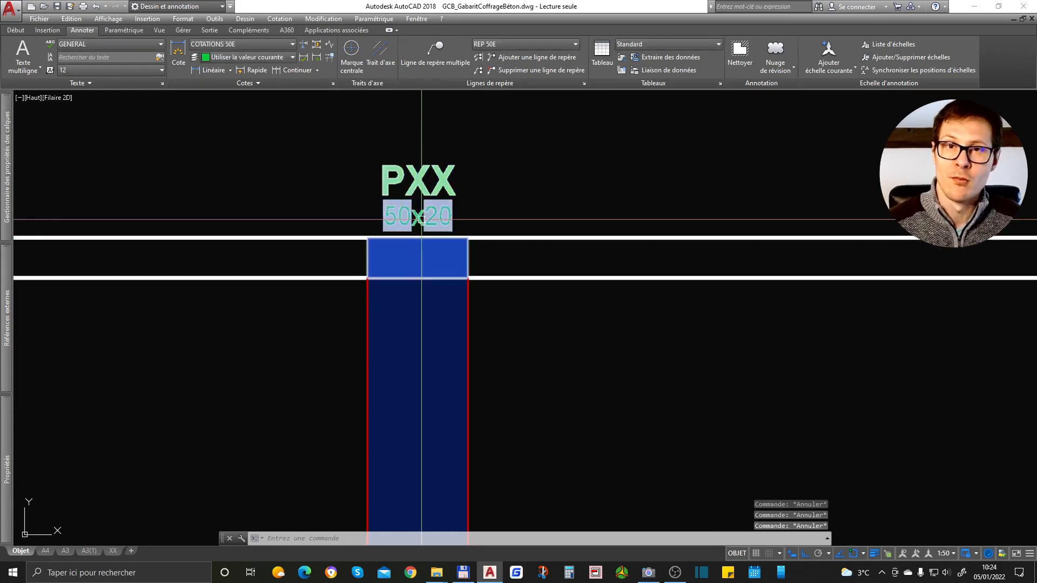
double_click(439, 184)
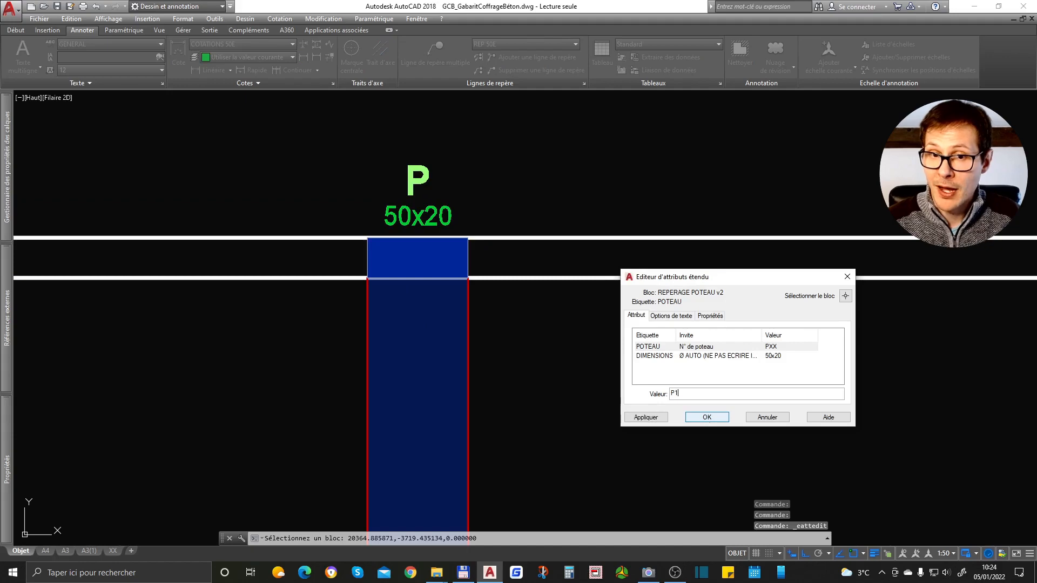
key(Return)
Copy the P1 column tag to two more positions along the upper wall, between the beam and the slanted wall corner.
click(435, 189)
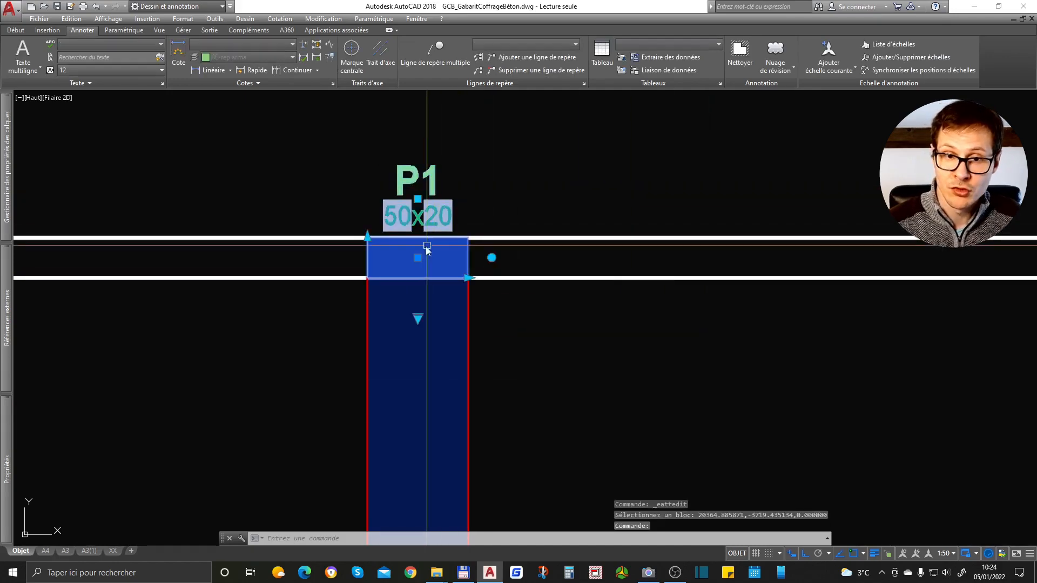
text(co)
key(space)
click(415, 250)
scroll(832, 313, down, 4)
click(354, 229)
middle_drag(310, 240, 590, 212)
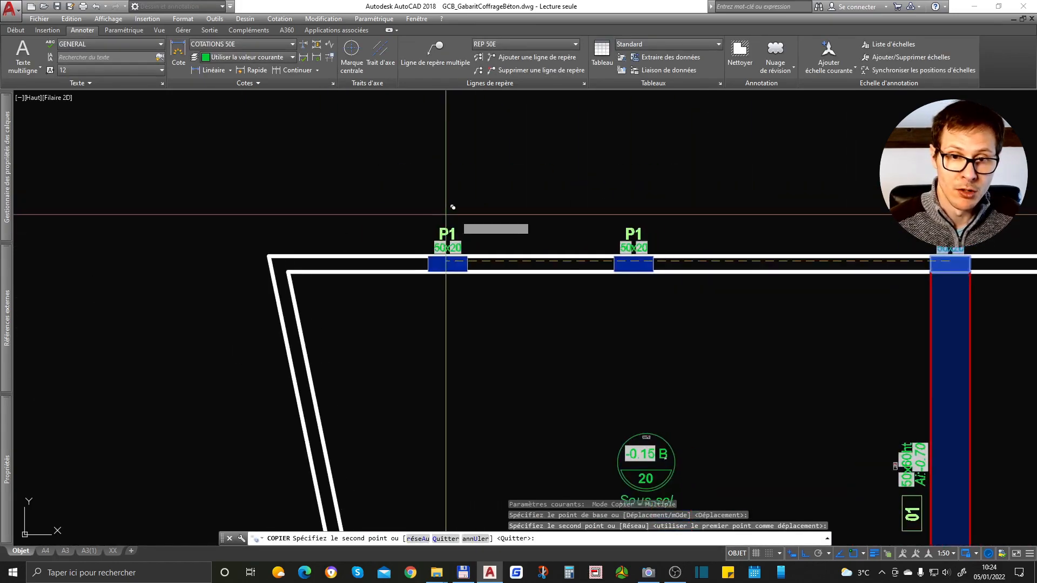
click(380, 205)
key(space)
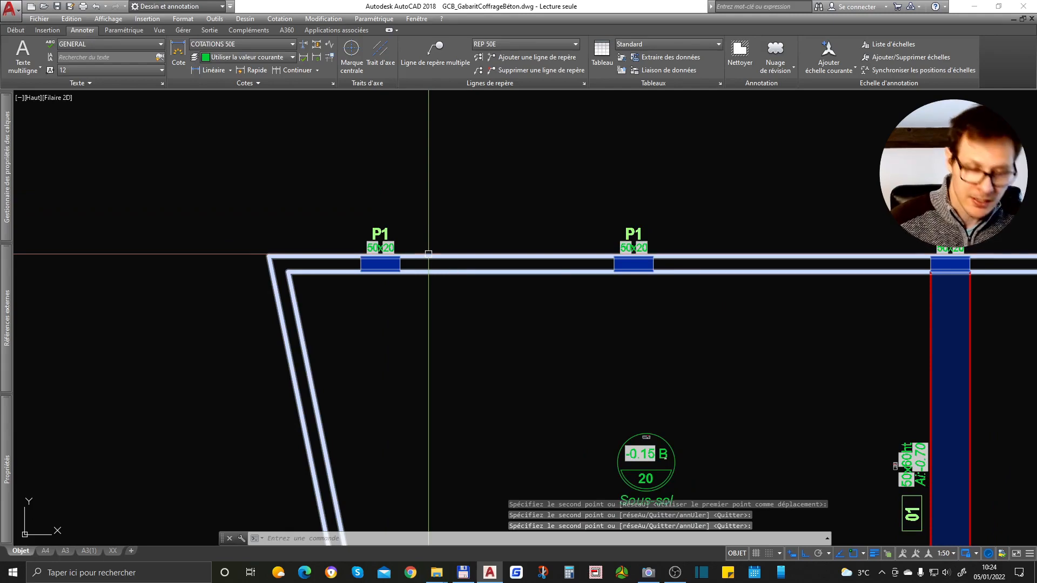
Number the three column tags P1, P2 and P3 with INCSEL, from the beam towards the slanted corner, using start 1, increment 1 and prefix P.
text(incsel)
key(space)
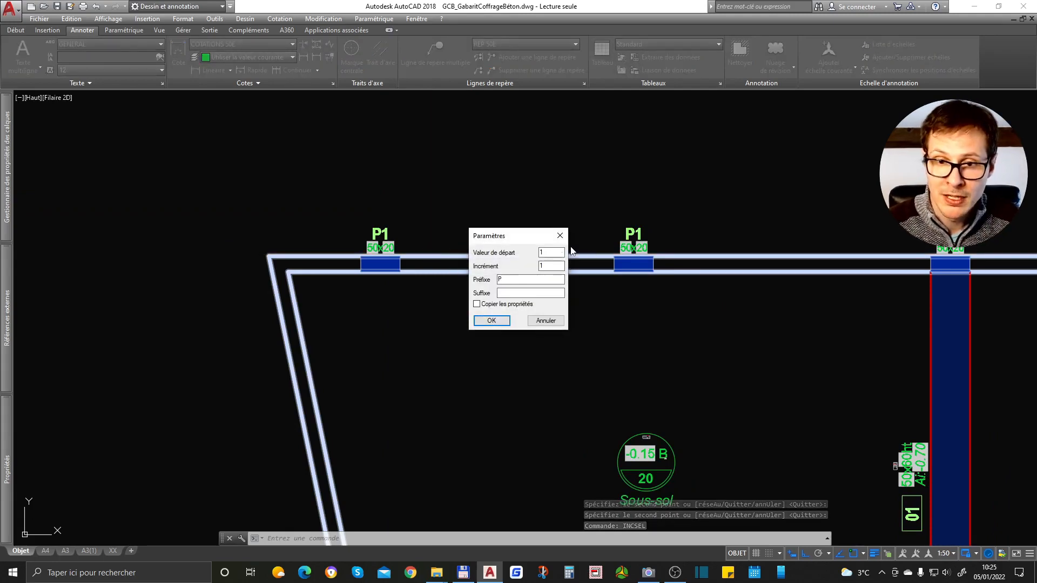
key(Return)
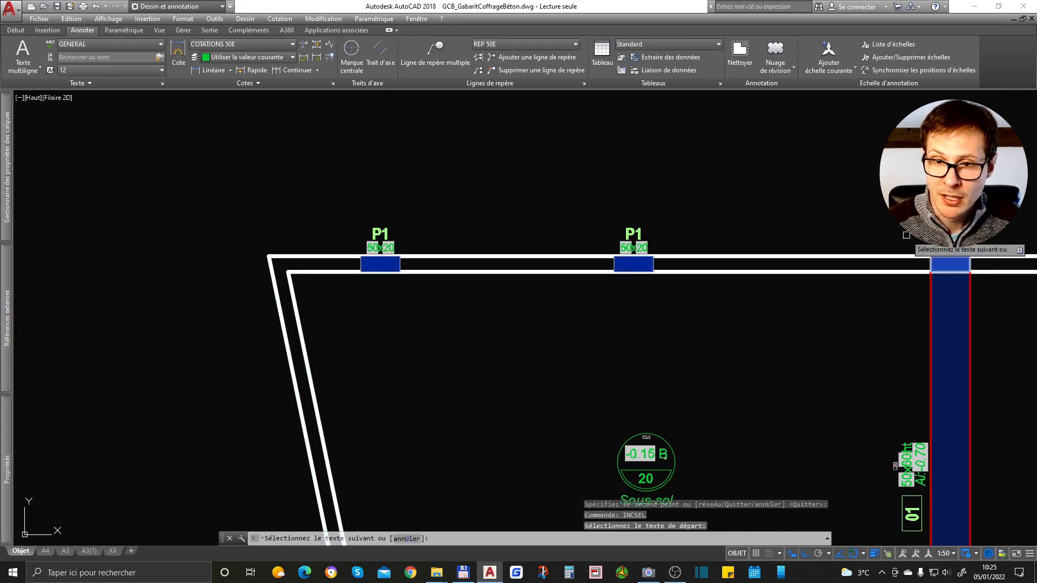
click(628, 229)
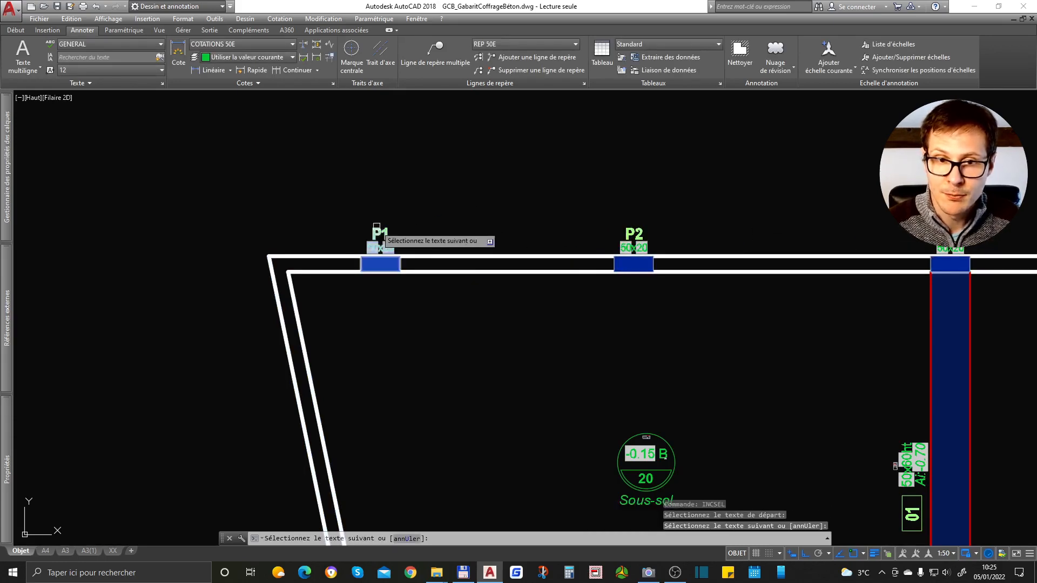
click(376, 227)
key(Return)
Move the P3 column so its upper outer corner meets the outer corner of the slanted wall.
click(377, 232)
text(d)
key(Return)
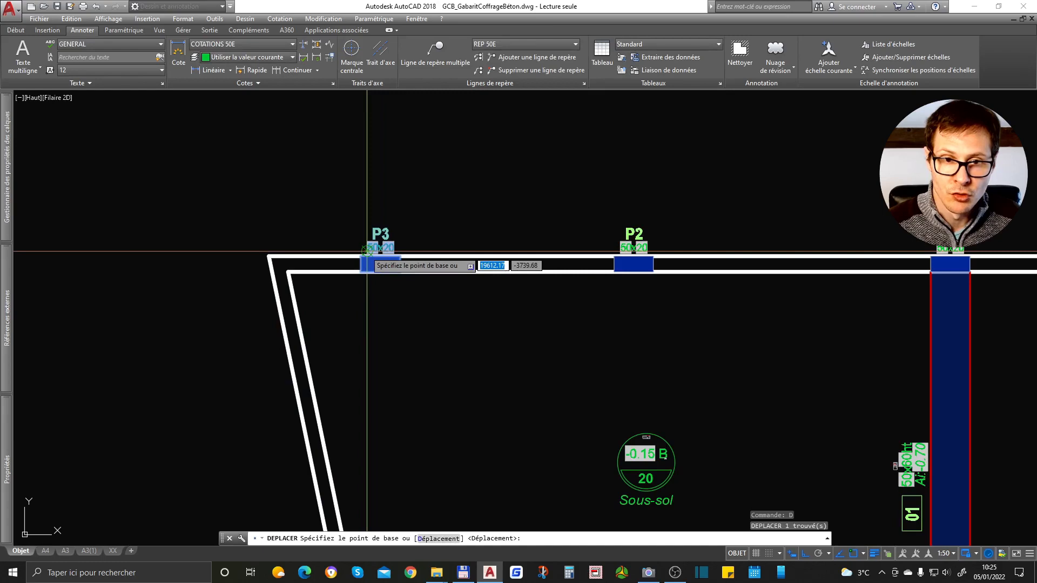
click(360, 254)
click(262, 253)
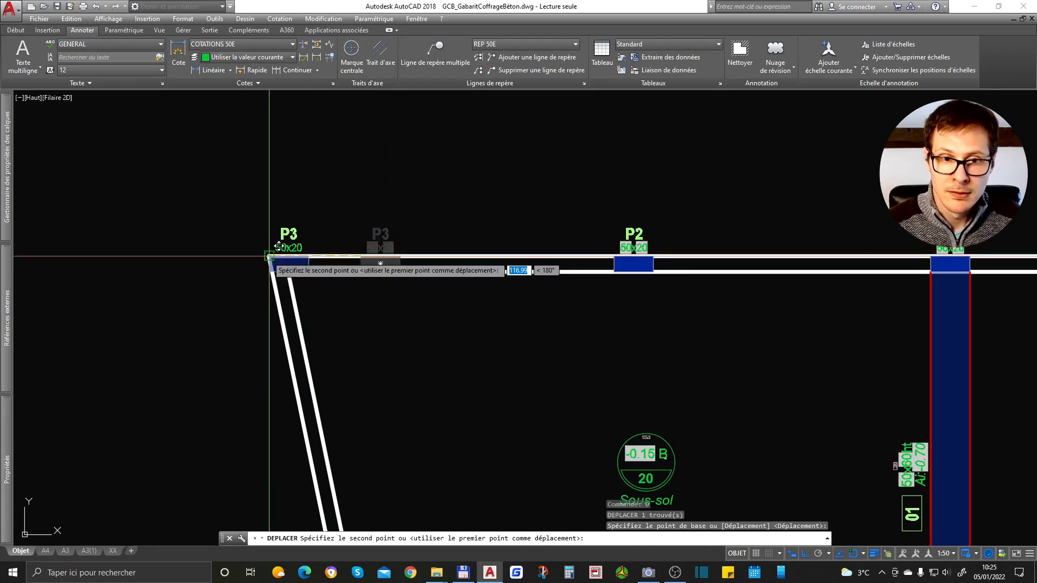
scroll(257, 249, up, 5)
Explode the P3 column block with BURST and delete its overlapping dimension texts.
click(370, 225)
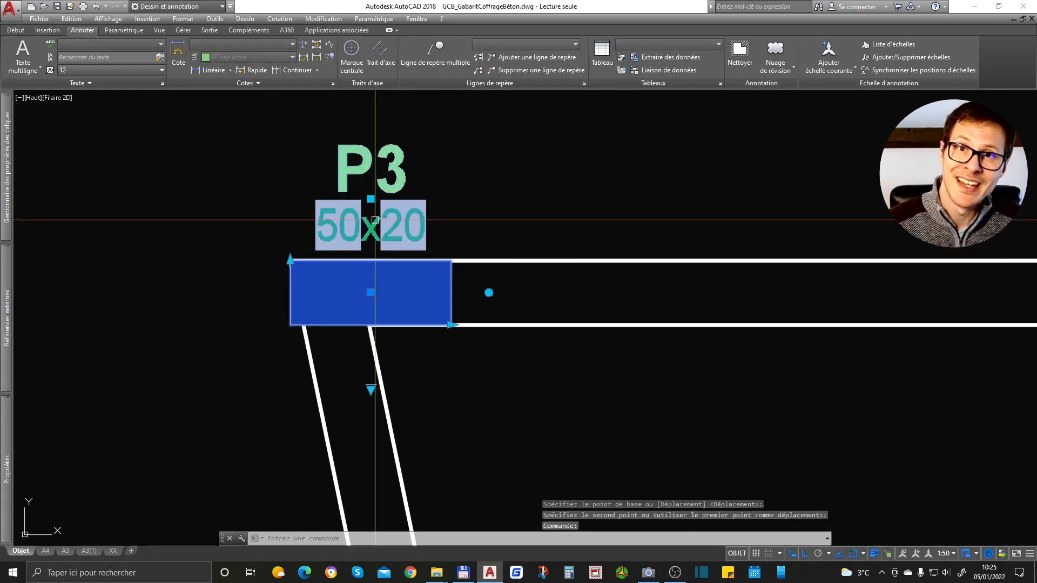
text(burs)
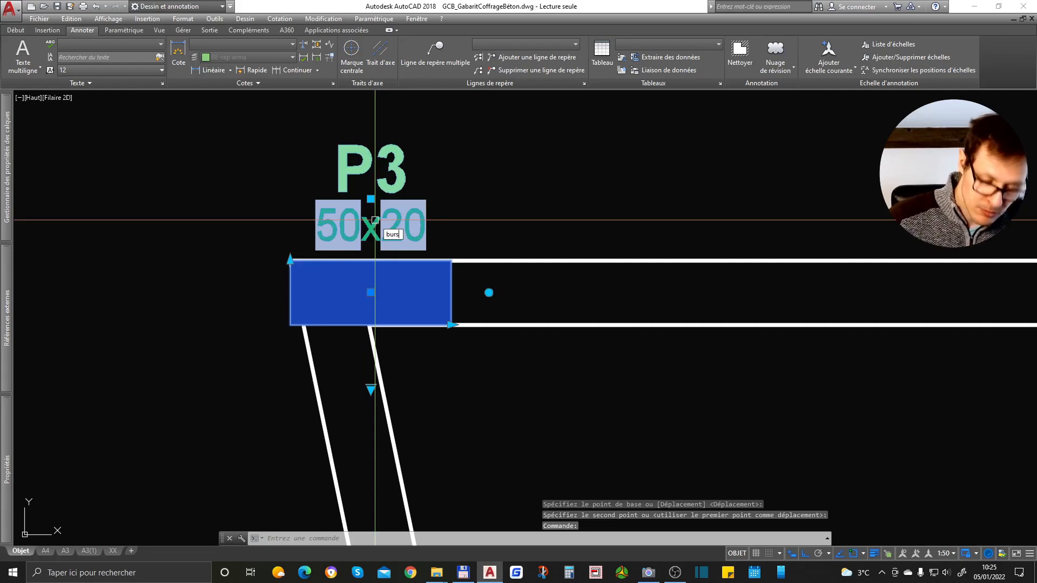
text(t)
key(Return)
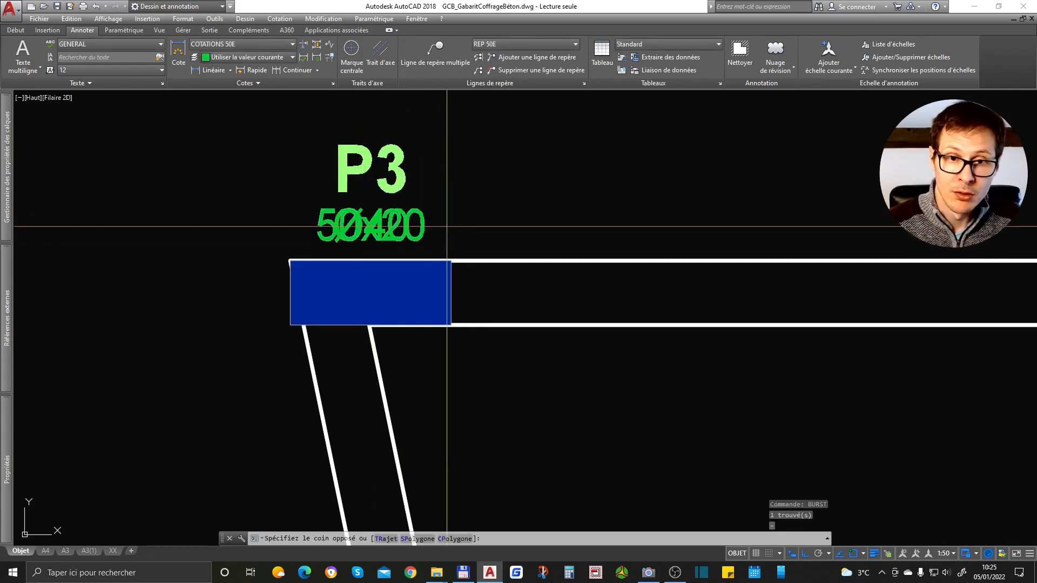
click(448, 226)
click(270, 234)
key(Delete)
Stretch the P3 column's lower outer corner to the outer line of the slanted wall.
scroll(300, 330, up, 3)
text(et)
key(Return)
click(296, 330)
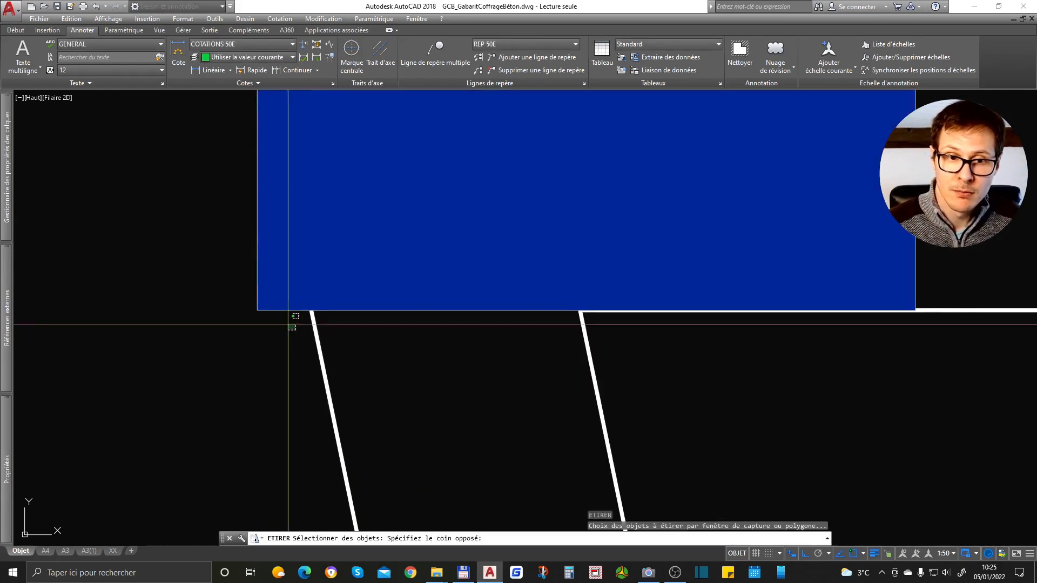
click(241, 274)
key(Return)
click(257, 310)
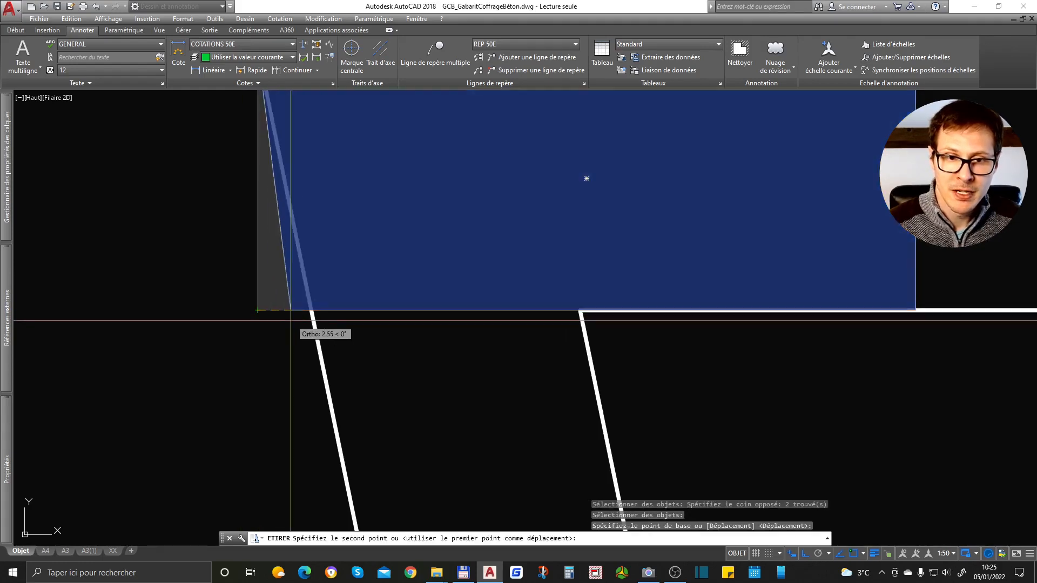
click(311, 311)
scroll(312, 311, down, 5)
Send the reshaped P3 column's fill and outline behind the wall lines with the draw order command.
click(351, 329)
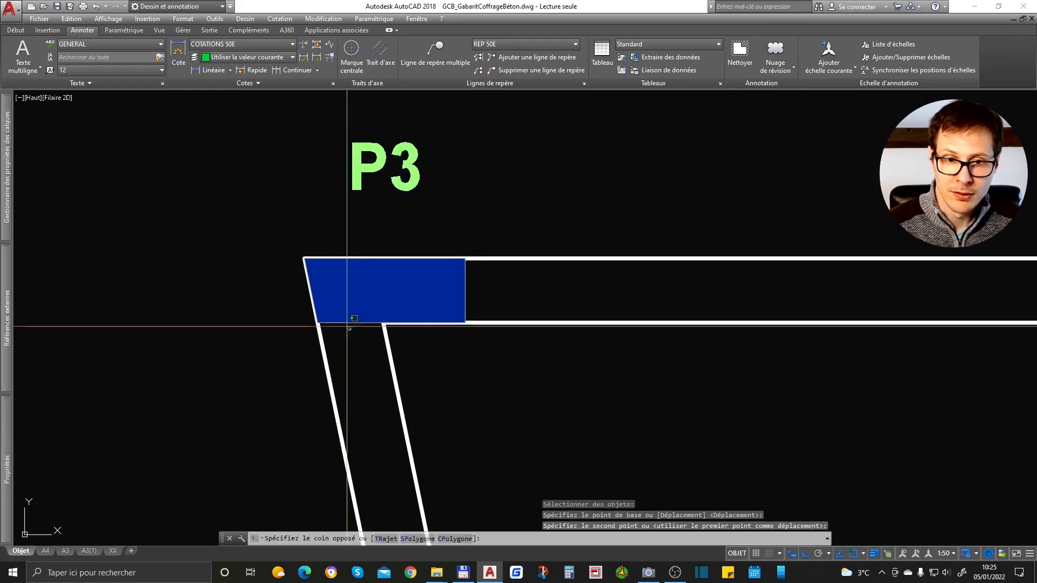
click(339, 287)
text(dr)
key(Return)
key(Return)
scroll(361, 337, down, 5)
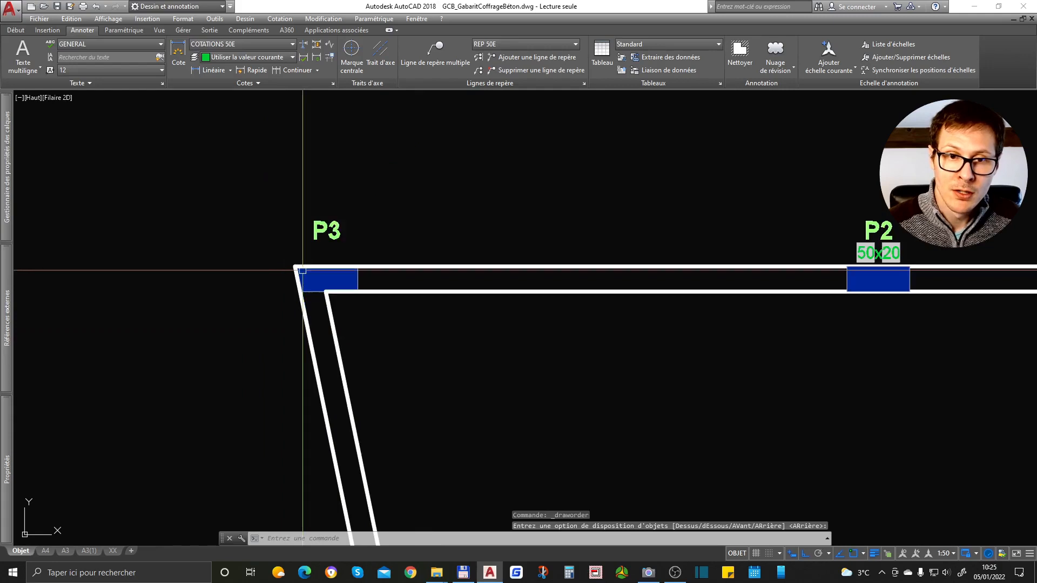
Dimension the upper edge of the P3 column, placing the dimension line above the wall.
scroll(225, 223, up, 7)
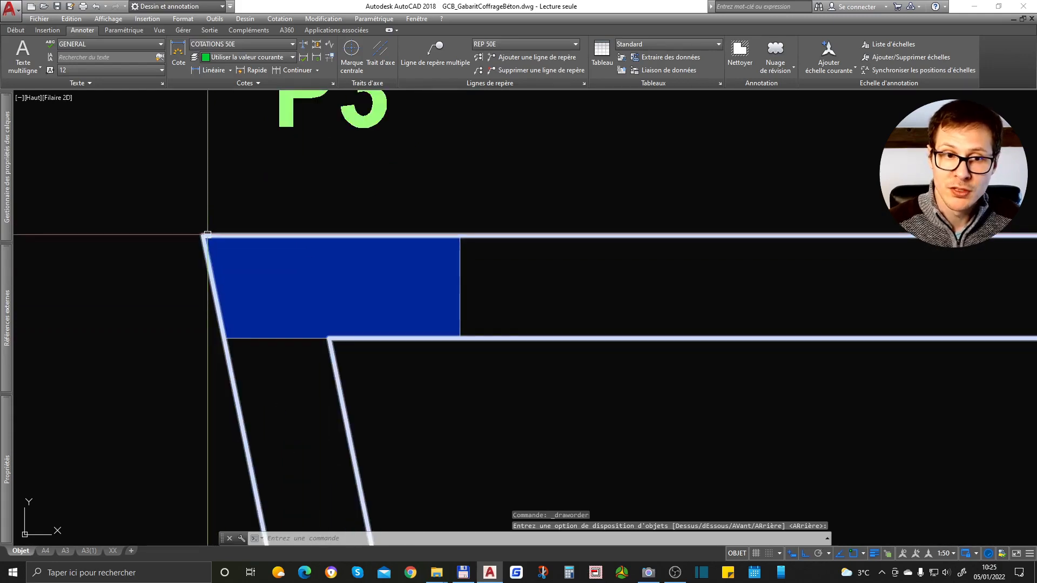
text(cot)
key(Return)
click(203, 236)
click(446, 236)
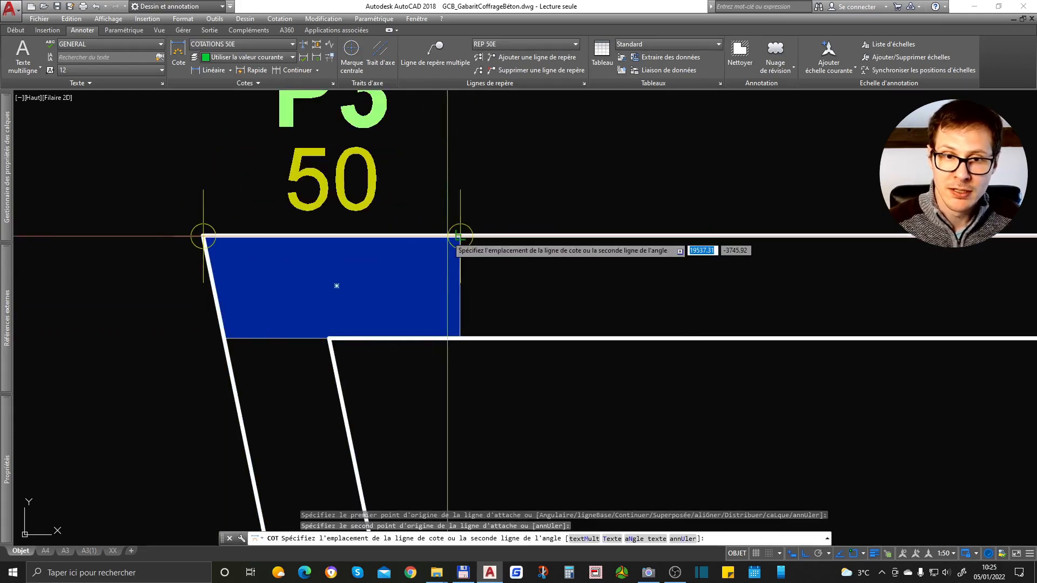
scroll(446, 236, down, 2)
click(446, 207)
key(Escape)
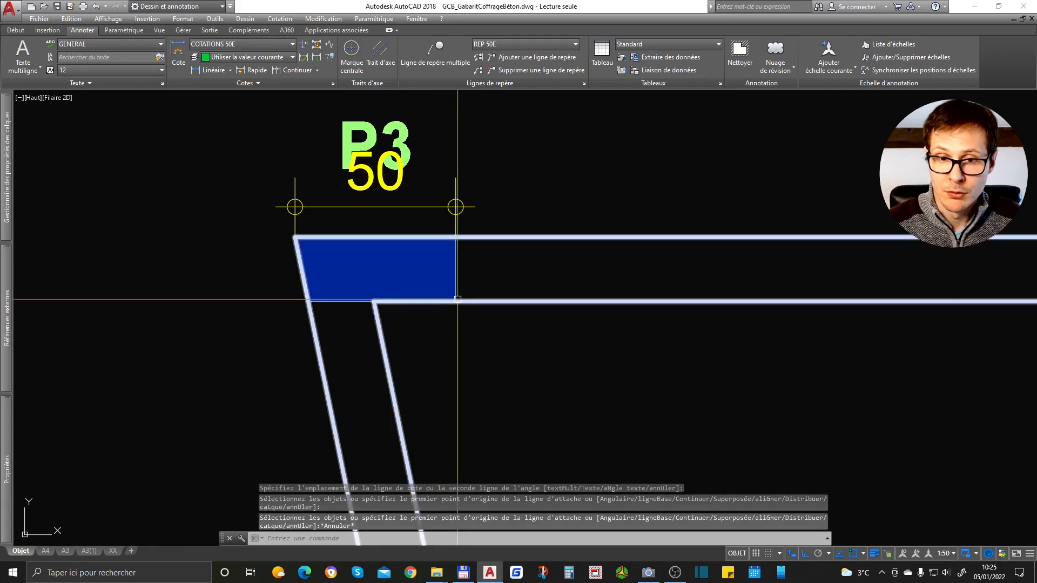
Dimension the lower edge of the P3 column below the wall and shift the dimension text clear of the slanted wall.
key(Return)
click(456, 301)
click(309, 301)
click(439, 377)
key(Escape)
scroll(415, 356, down, 3)
click(410, 350)
key(Return)
click(471, 361)
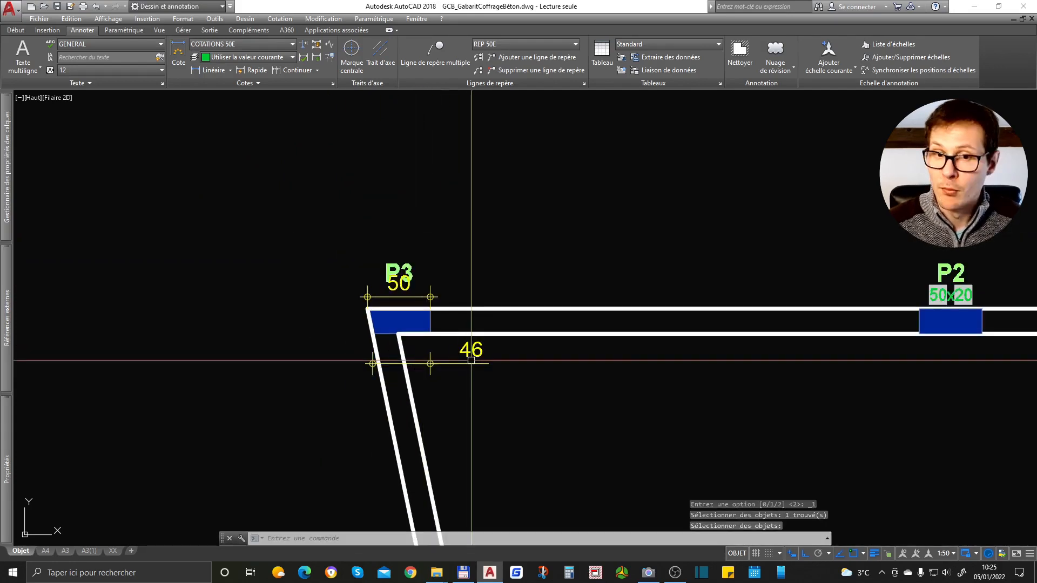
Move the P3 label straight up, clear of the upper dimension text.
click(398, 263)
text(d)
key(Return)
click(492, 249)
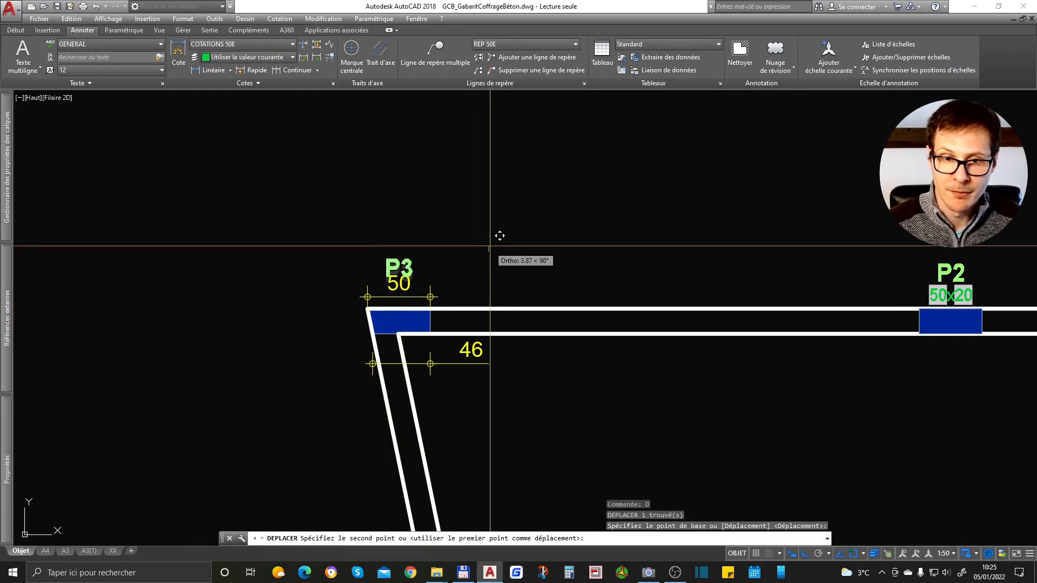
click(490, 233)
Try switching the P2 column block on the wall to Repère poteau uniquement, and undo the change.
scroll(381, 314, up, 4)
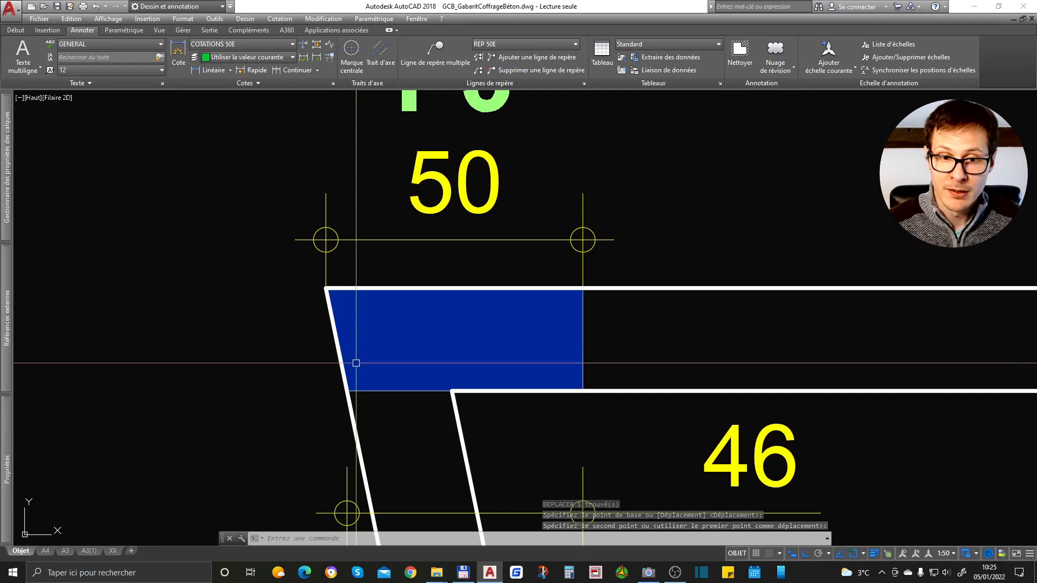
scroll(354, 364, down, 4)
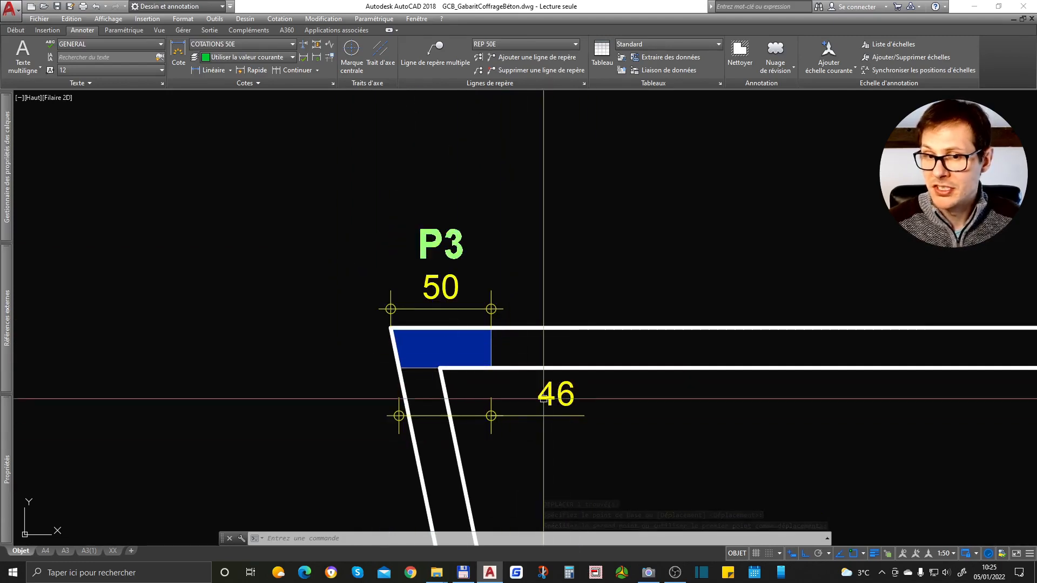
scroll(519, 305, down, 4)
middle_drag(835, 356, 492, 333)
middle_drag(363, 285, 522, 314)
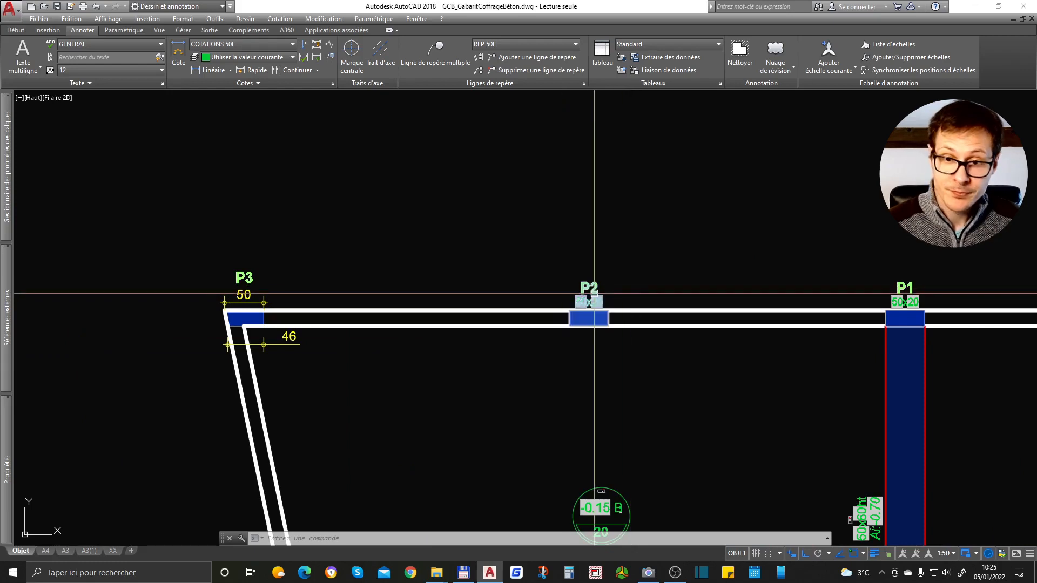
click(589, 343)
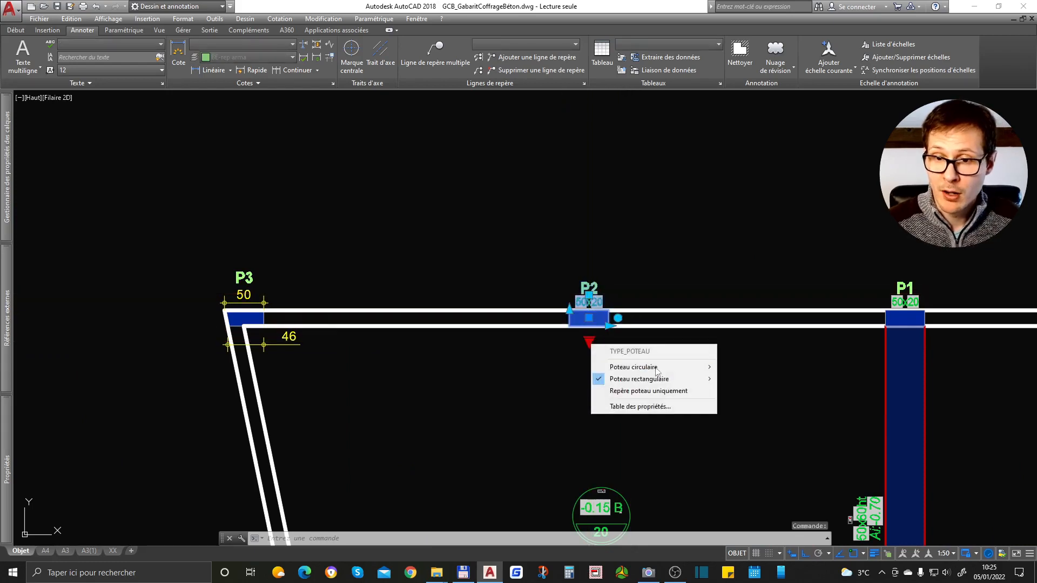
click(679, 390)
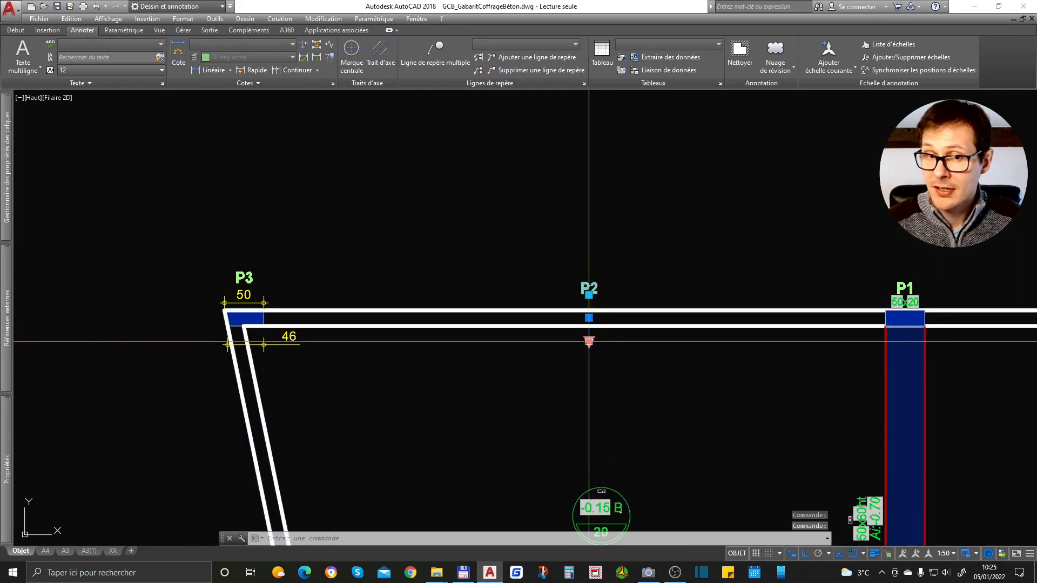
key(Escape)
key(ctrl+z)
scroll(643, 313, up, 2)
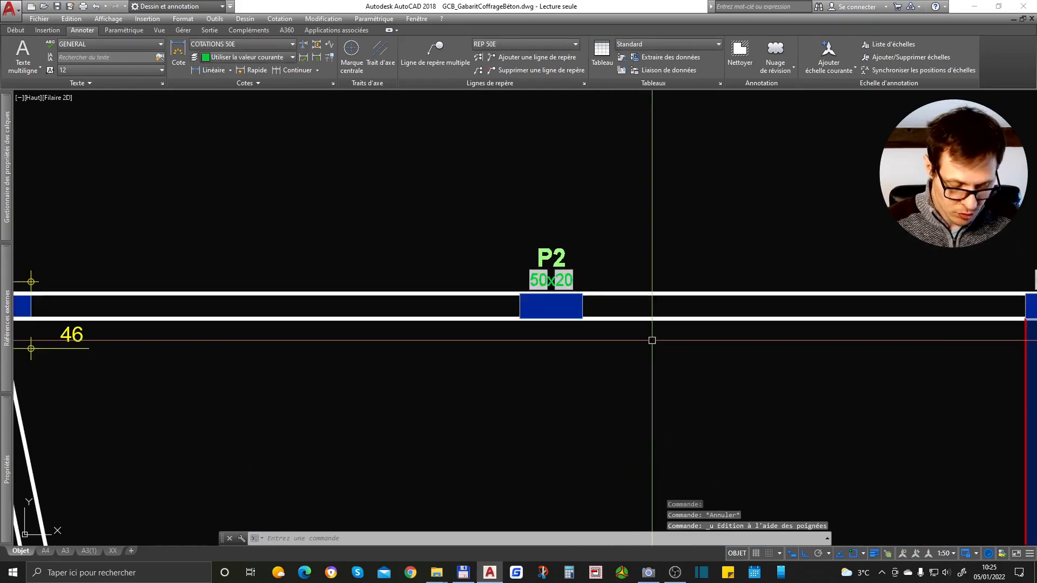
Draw a closed five-sided polyline outline with one chamfered corner below the wall, near the P2 column.
text(po)
key(Return)
click(475, 410)
click(517, 410)
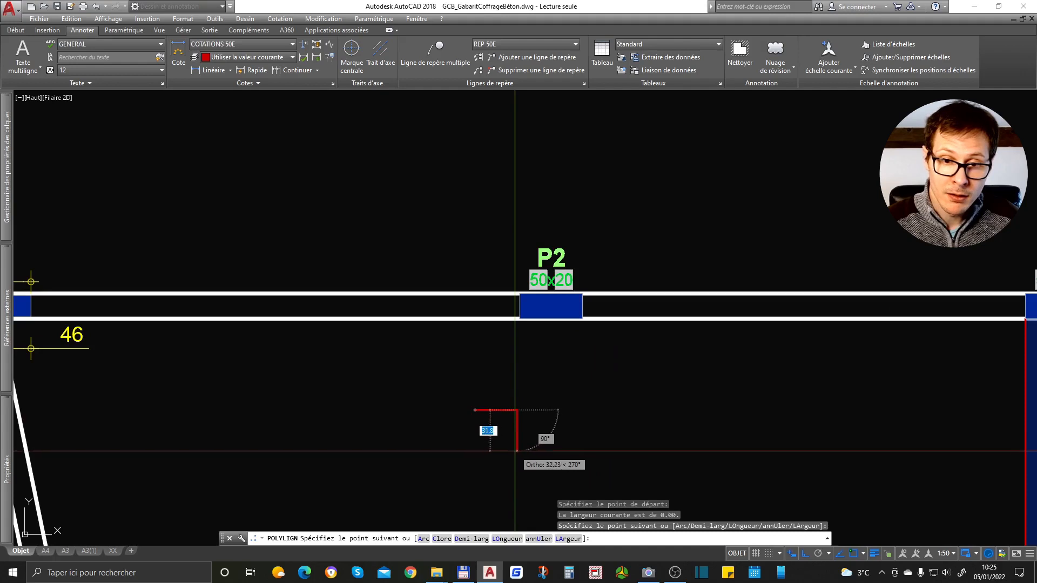
click(517, 456)
click(452, 457)
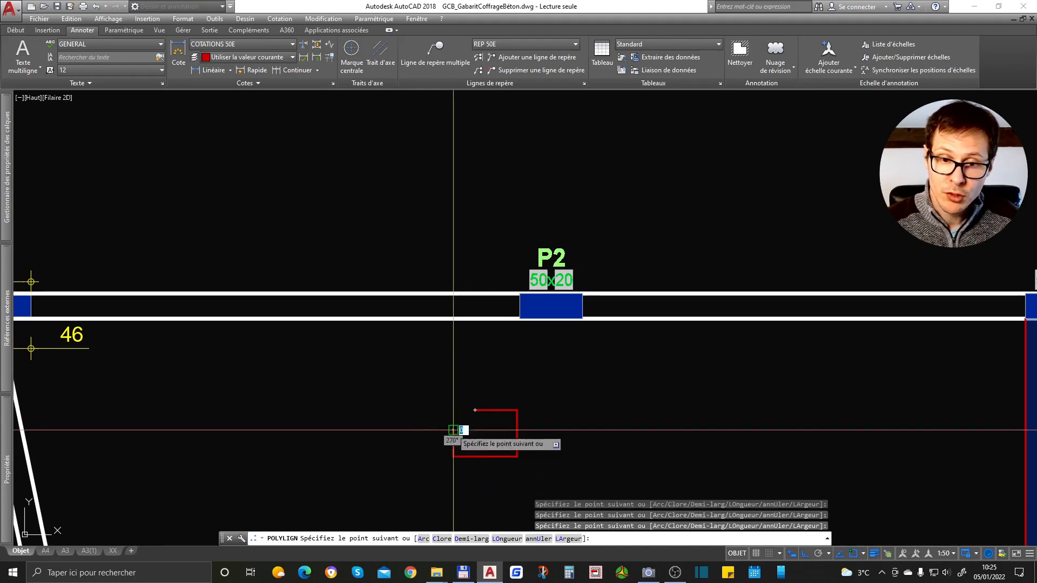
click(453, 432)
text(c)
key(Return)
Copy the P2 column block straight down from the wall to beside the chamfered outline.
click(576, 301)
text(co)
key(Return)
click(577, 261)
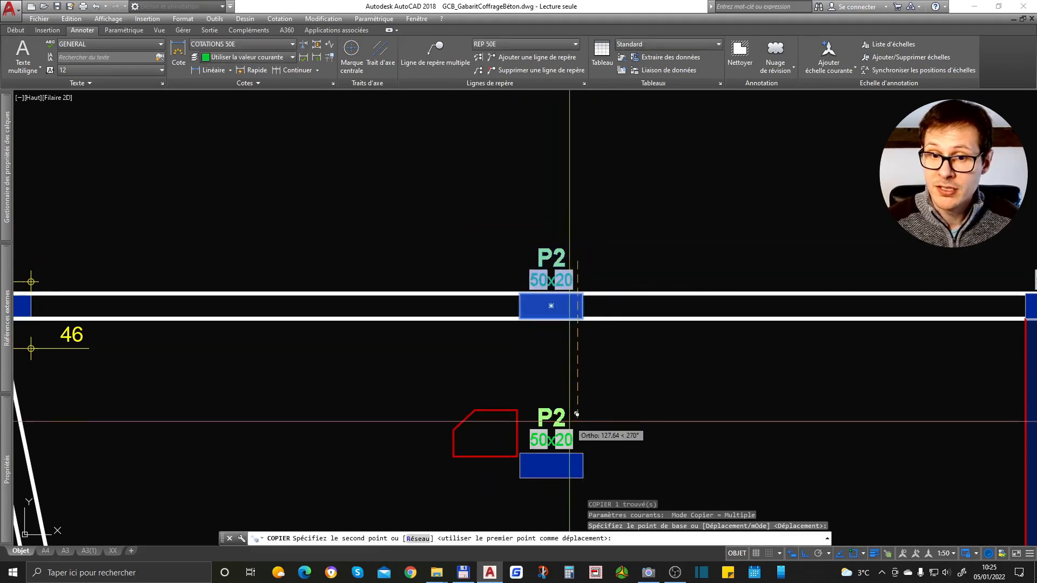
click(577, 388)
key(Return)
Switch the copied P2 column to Repère poteau uniquement and move its tag over the chamfered outline.
middle_drag(555, 421, 617, 342)
click(617, 342)
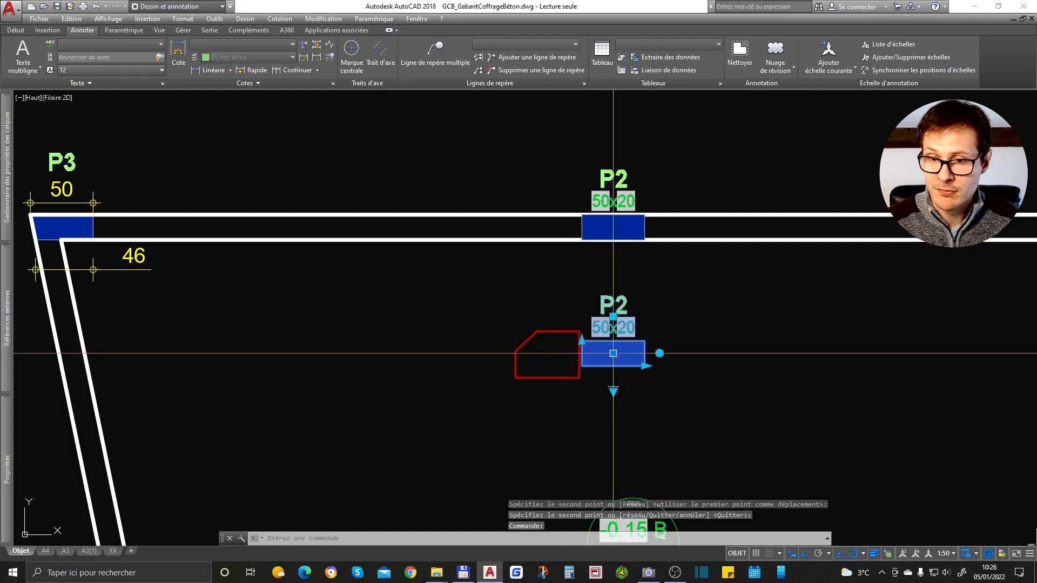
click(613, 390)
click(699, 438)
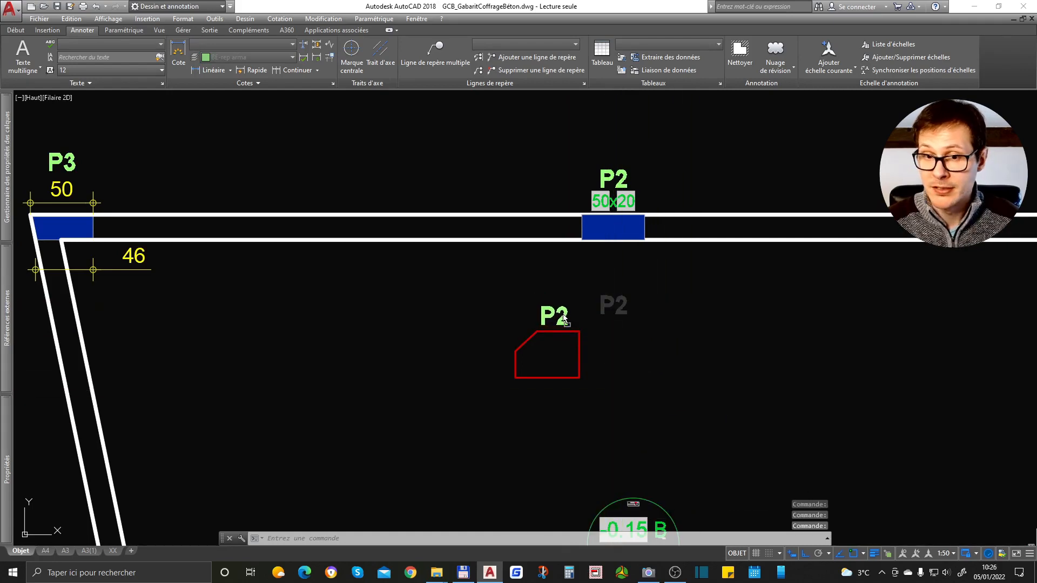
Copy the chamfered outline together with its tag horizontally to the right.
click(589, 303)
click(543, 399)
click(745, 403)
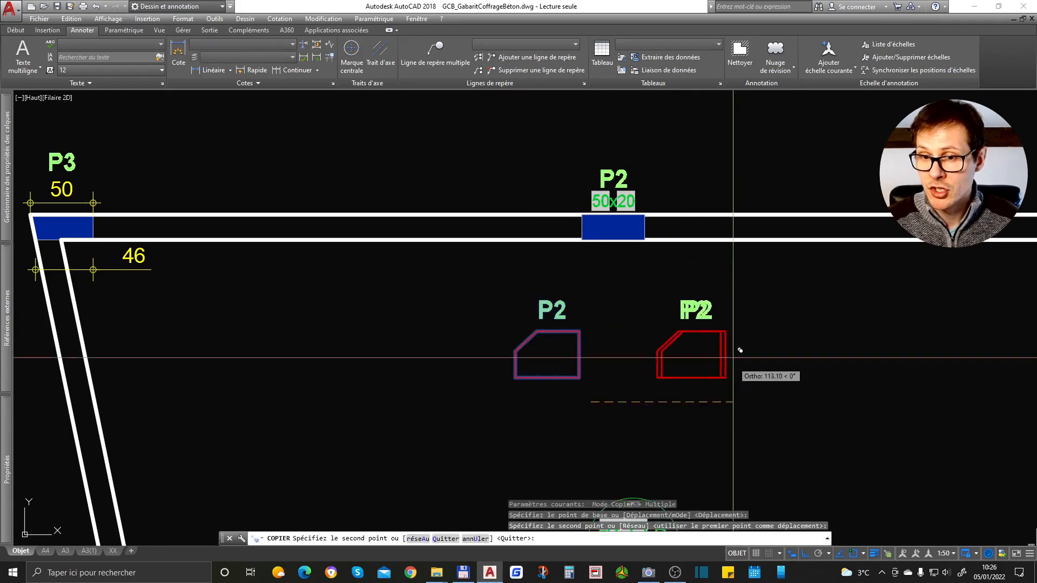
key(Return)
Set the POTEAU attribute of both chamfered column tags to P4.
click(722, 274)
click(532, 315)
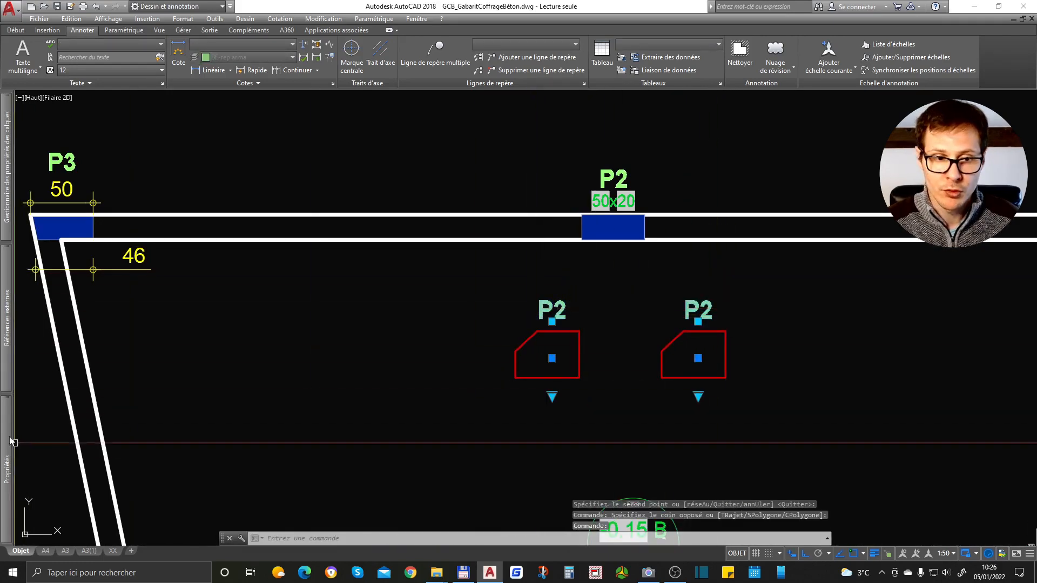
mouse_move(7, 453)
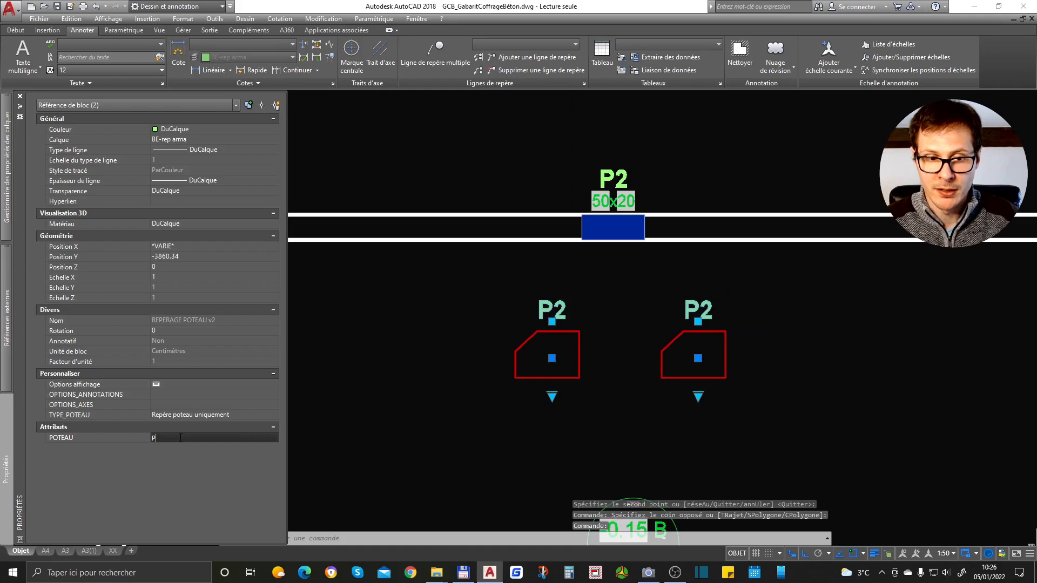
scroll(652, 374, down, 2)
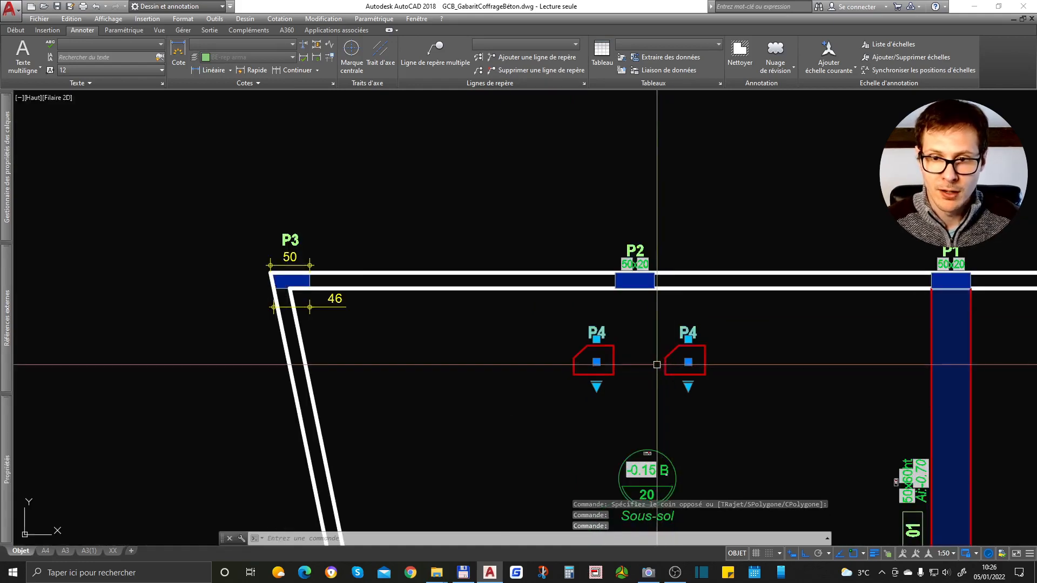
key(Escape)
key(Escape)
scroll(789, 343, up, 2)
middle_drag(479, 335, 445, 280)
key(Escape)
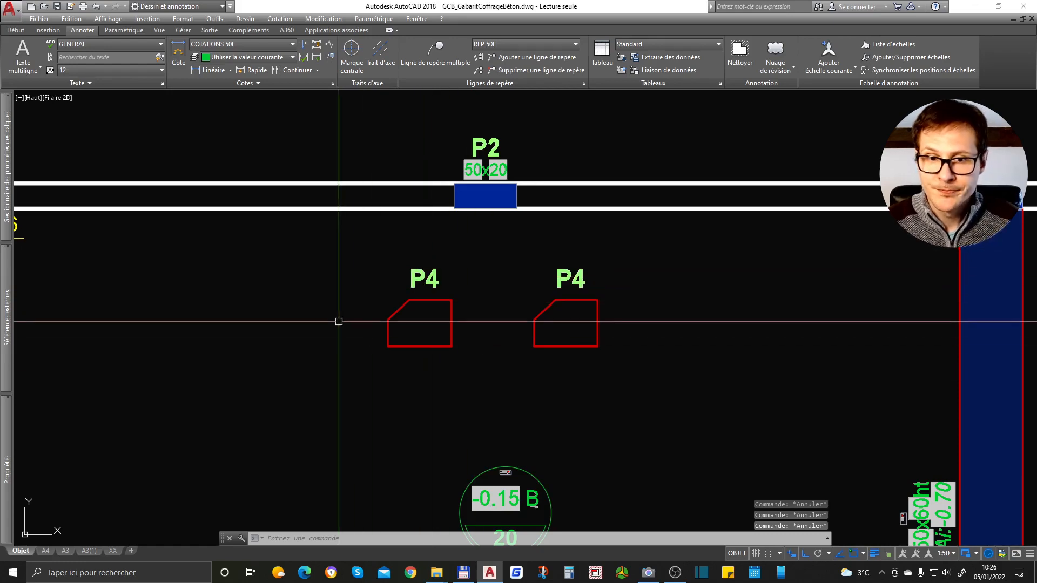
Match the wall line's properties onto both chamfered P4 column outlines.
text(ma)
key(Return)
click(558, 208)
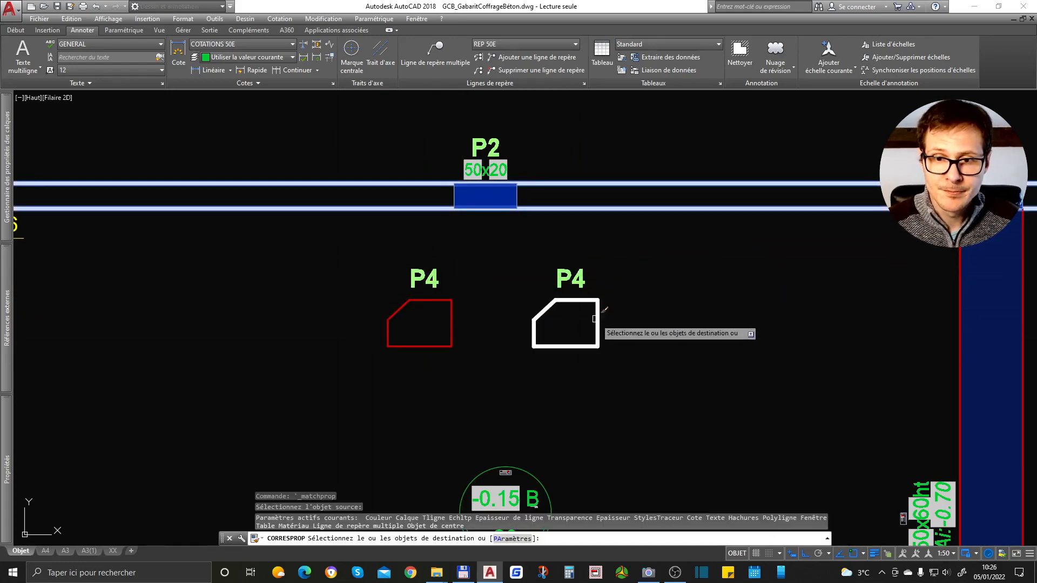
click(528, 329)
click(661, 297)
scroll(662, 297, down, 2)
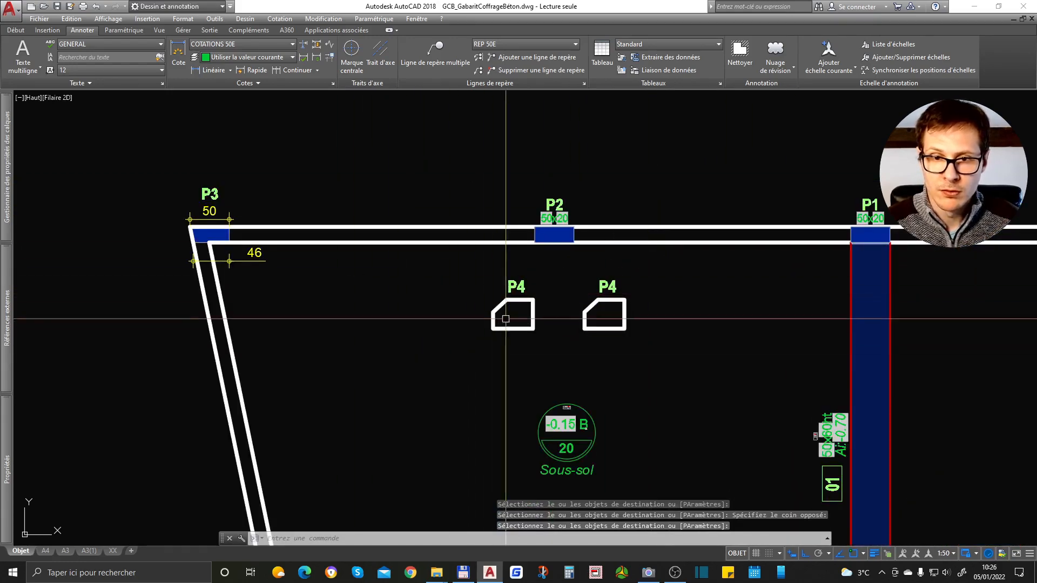
scroll(570, 202, up, 2)
key(Return)
Set the P2 column block on the wall to Poteau rectangulaire, Sans annotation, Avec axes.
click(546, 252)
click(544, 291)
mouse_move(616, 333)
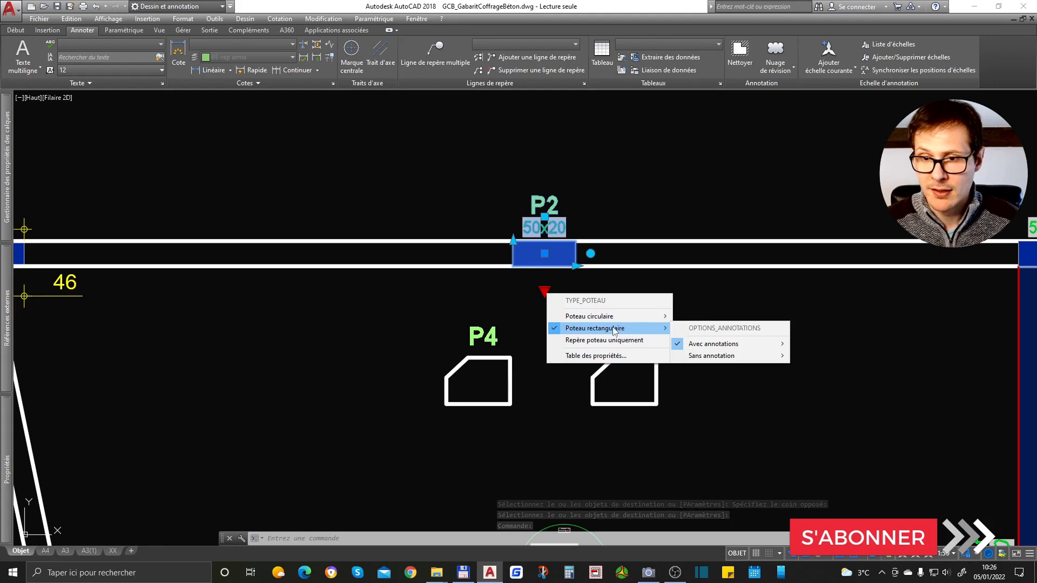
mouse_move(716, 356)
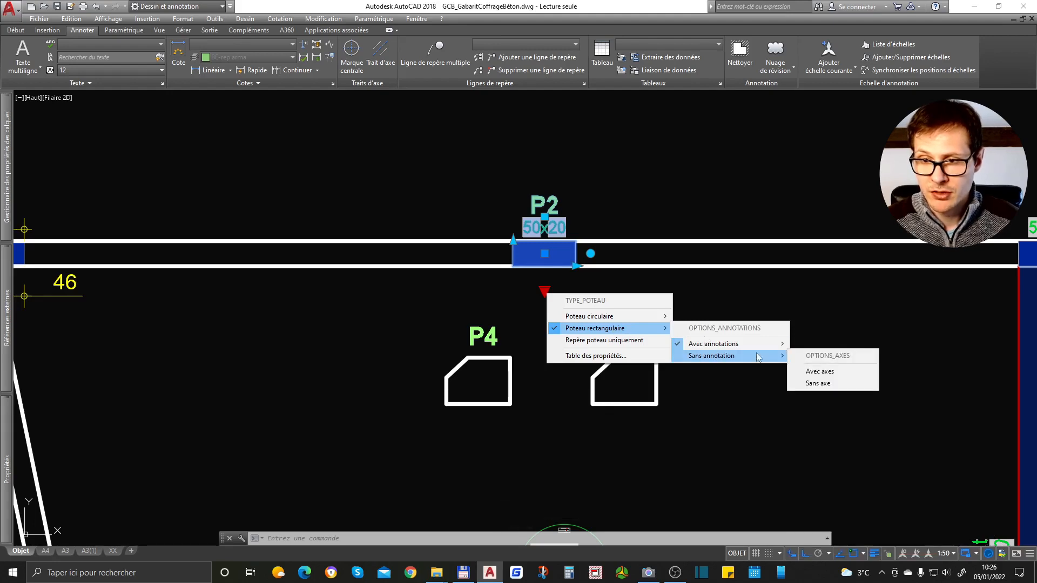
click(847, 372)
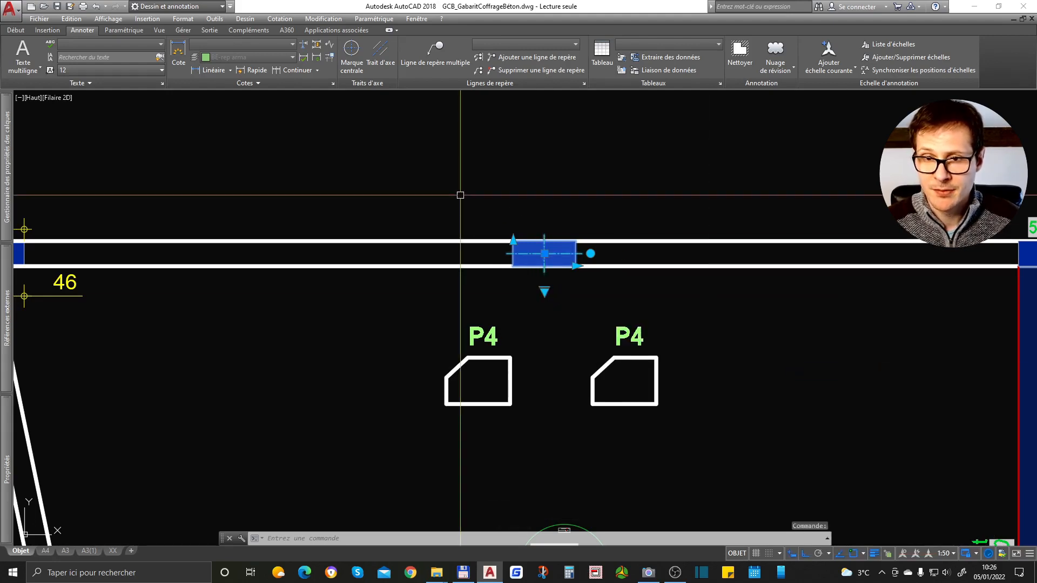
Send the P2 column block behind the wall lines with the draw order command.
key(Escape)
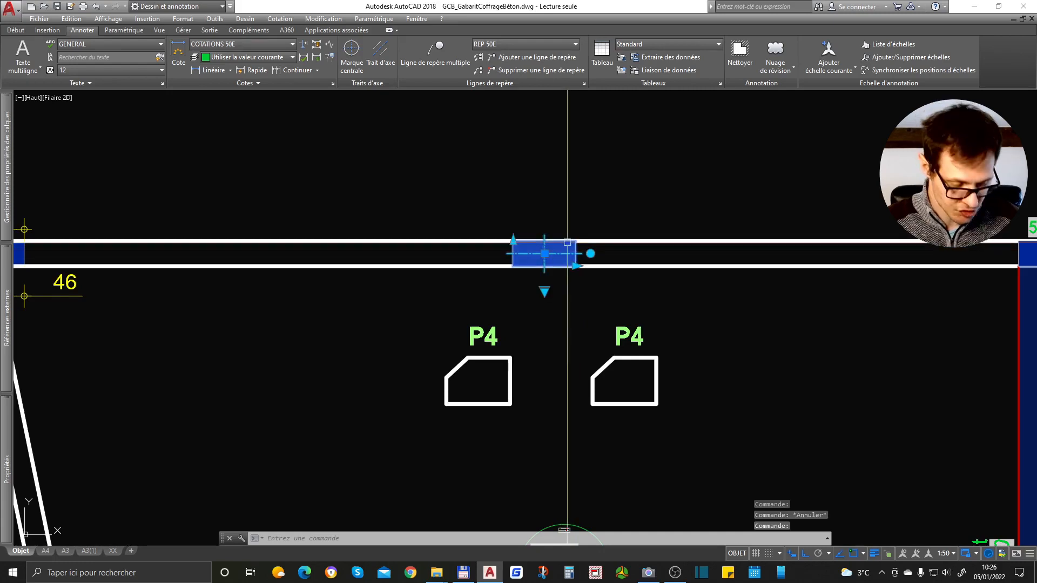
key(F1)
key(Return)
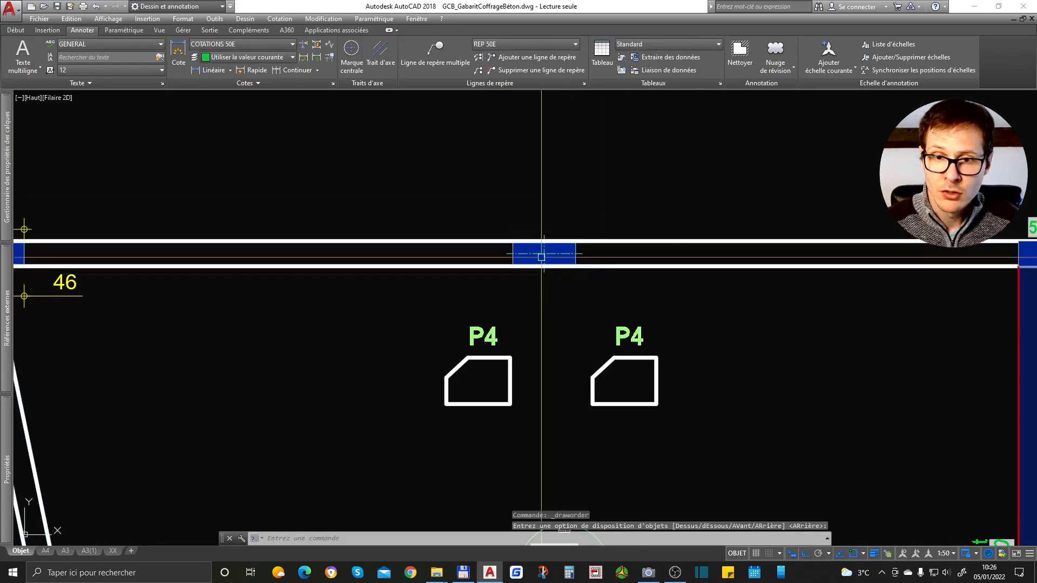
Set the P2 column block on the wall to Poteau rectangulaire, Avec annotations, Sans axe.
click(542, 257)
click(544, 291)
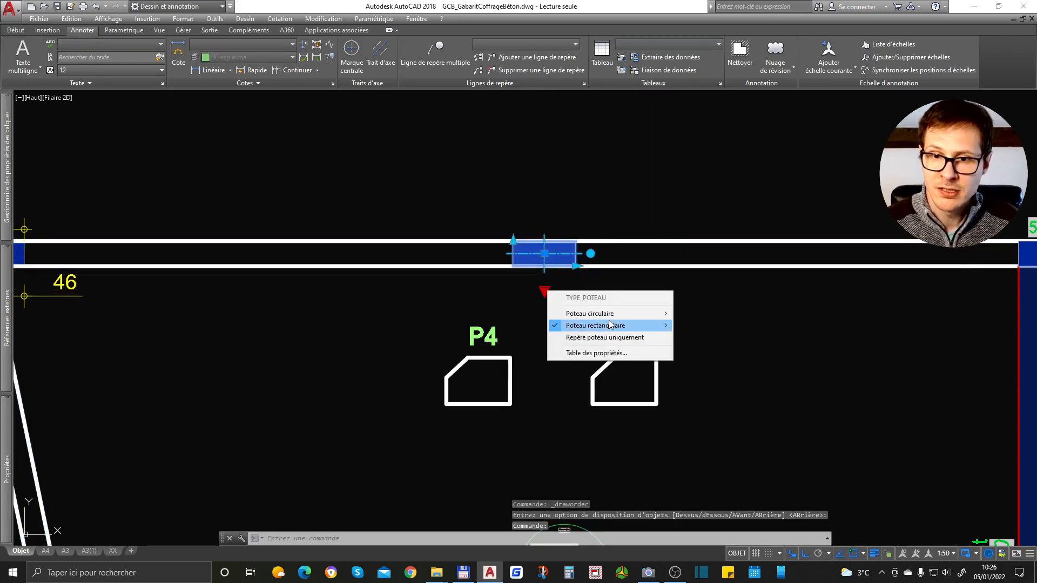
mouse_move(652, 327)
mouse_move(718, 347)
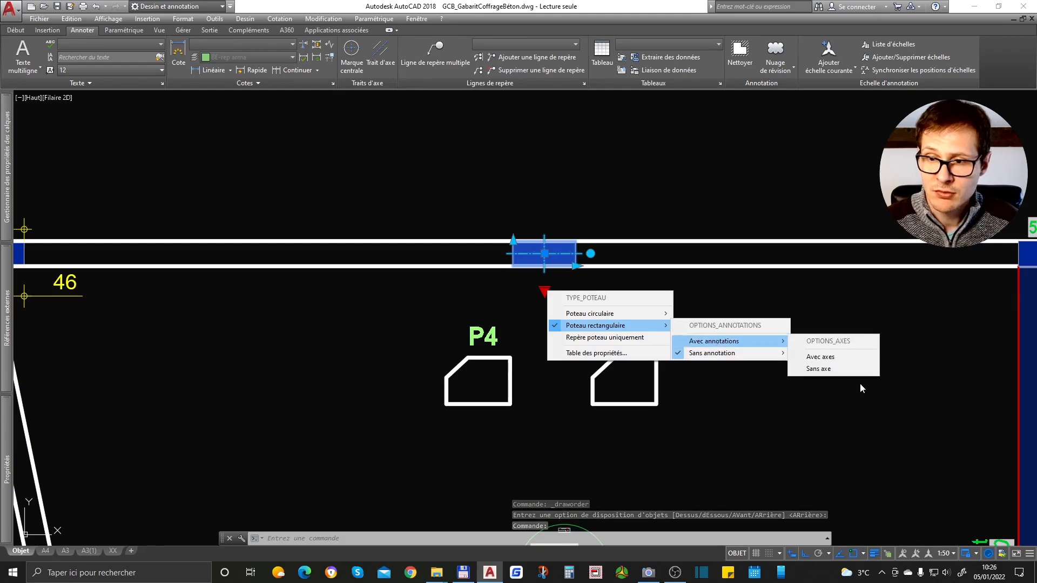
click(819, 369)
key(Escape)
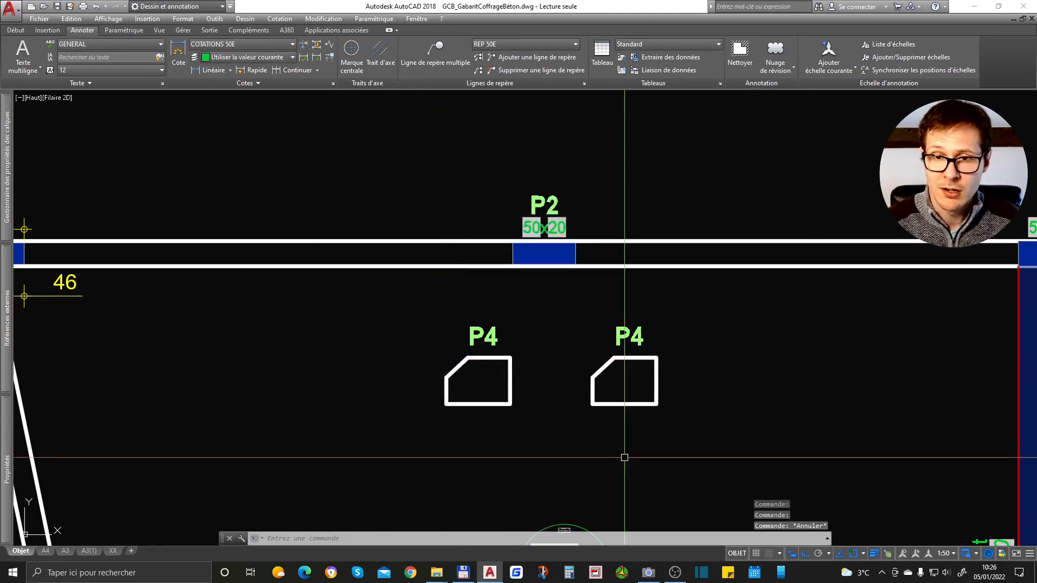
Copy the P2 column block about 428 cm straight down, below the Sous-sol level marker.
scroll(542, 219, down, 4)
click(543, 215)
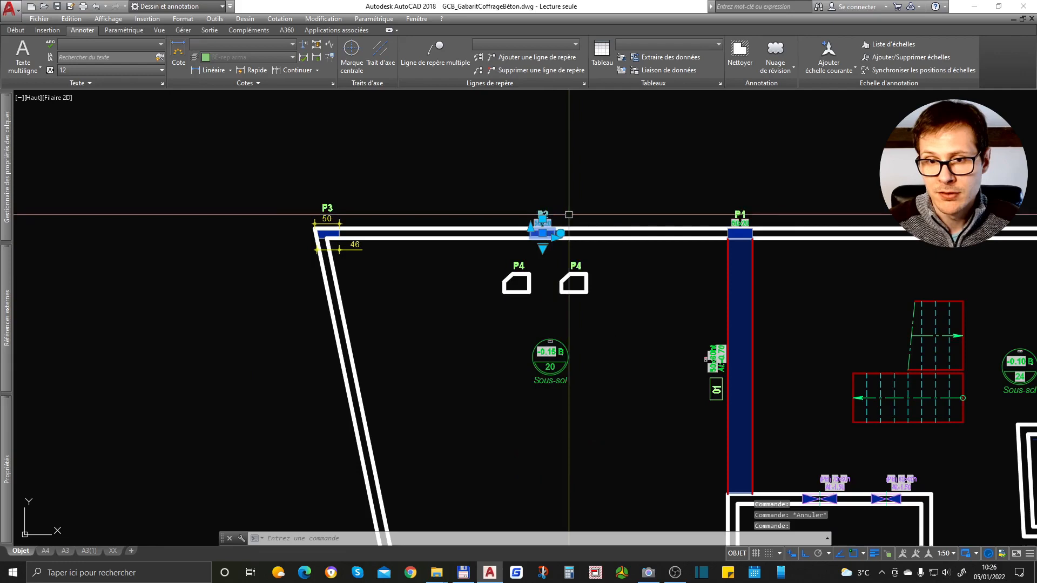
text(co)
key(space)
click(587, 201)
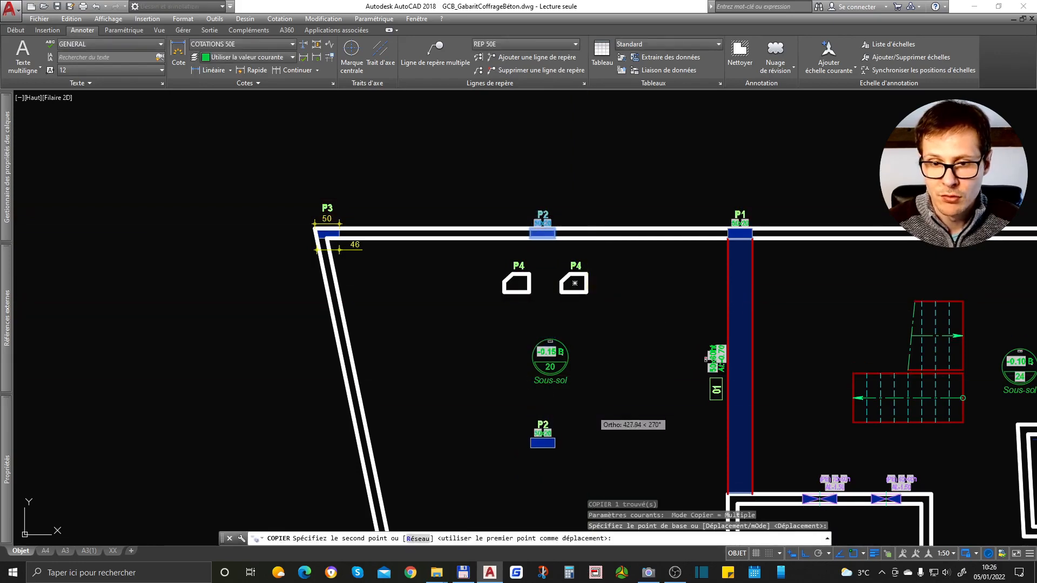
click(588, 411)
key(space)
Change the lower P2 copy to Poteau circulaire, Avec annotations, Avec axes.
click(542, 429)
click(543, 458)
mouse_move(600, 485)
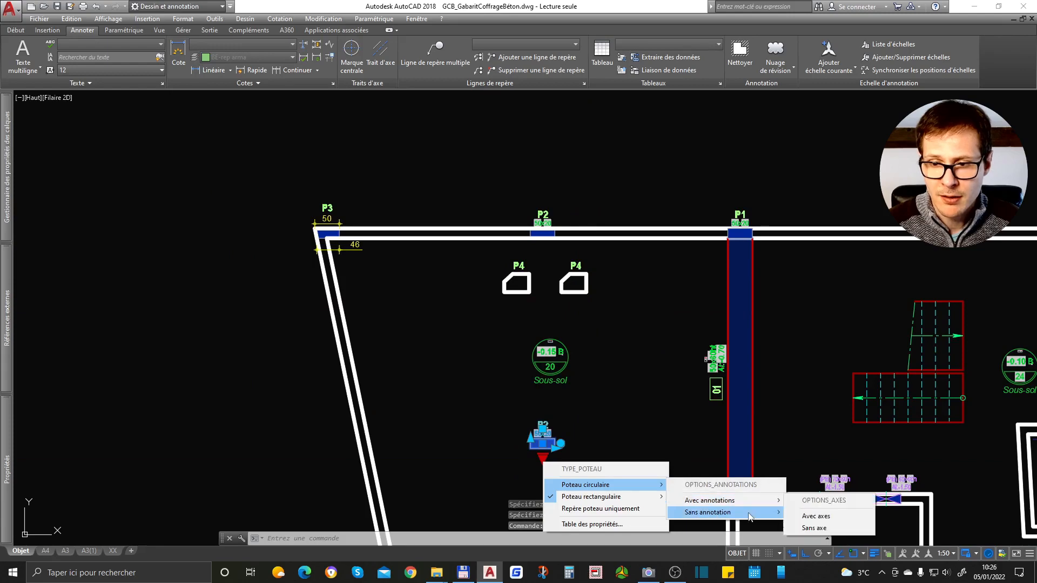
click(840, 517)
scroll(573, 464, up, 5)
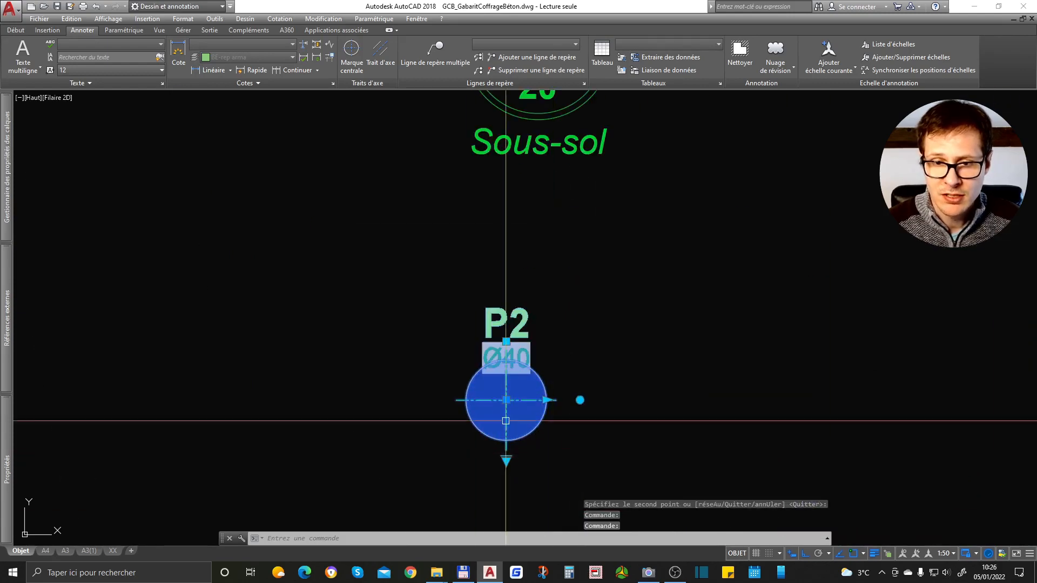
key(Escape)
Draw a circle 50 in diameter to the right of the circular P2 column.
scroll(530, 369, down, 2)
text(c)
key(space)
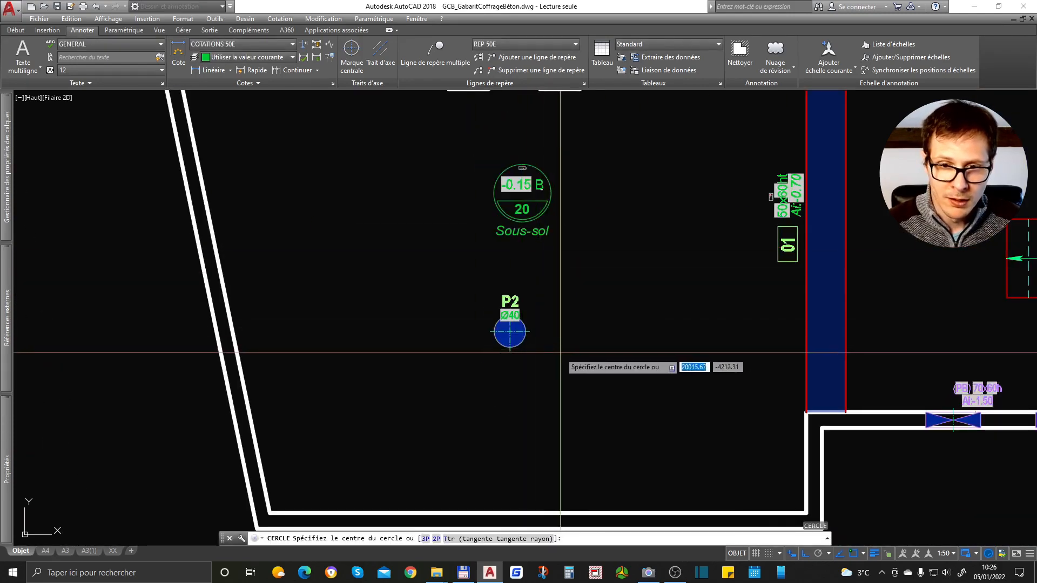
click(570, 342)
text(d)
key(space)
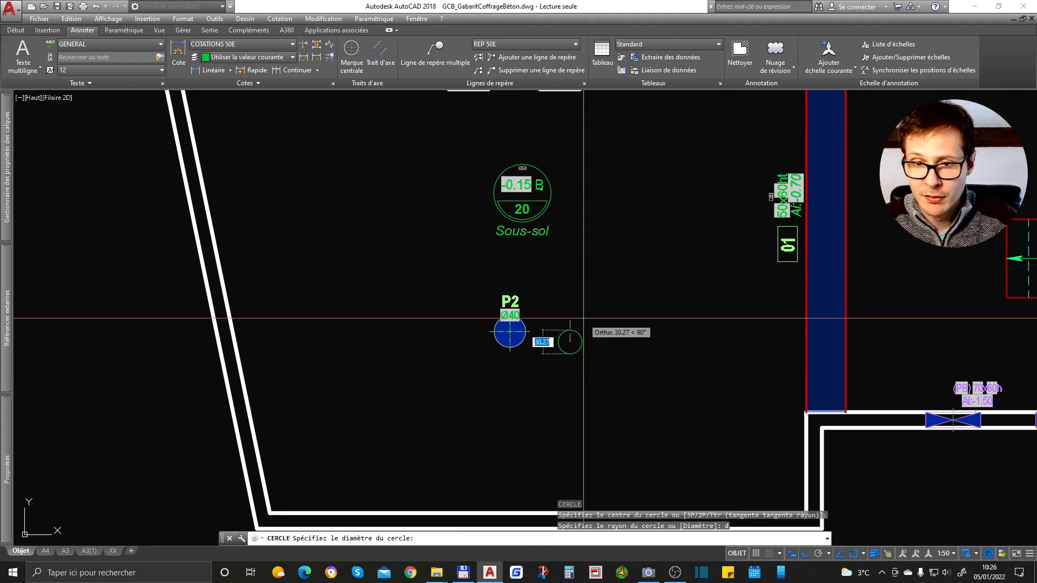
text(50)
key(space)
Move the circular P2 column block onto the centre of the drawn circle.
click(491, 309)
click(492, 324)
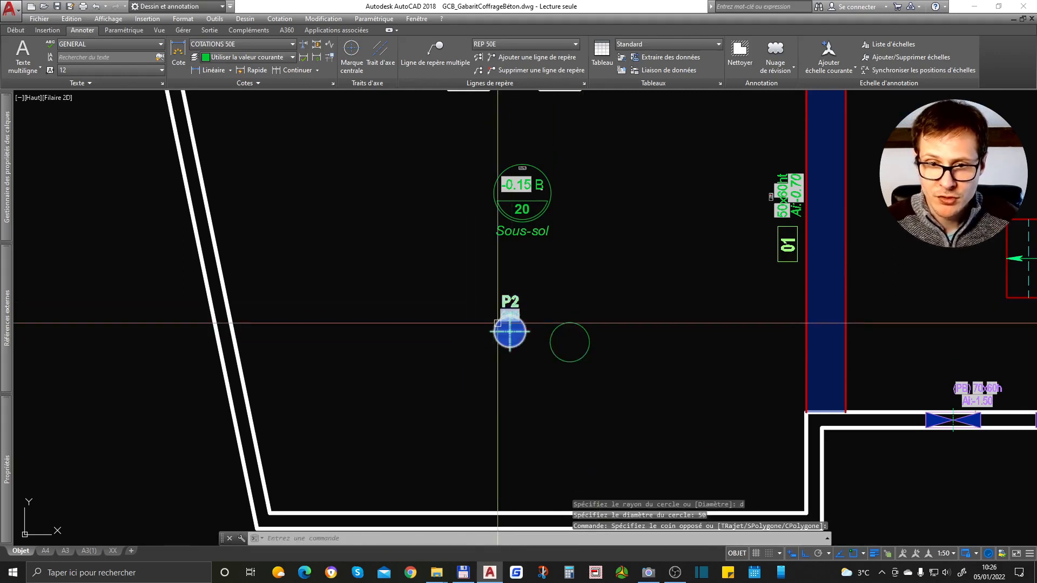
click(496, 328)
click(510, 331)
Stretch the circular P2 column block to fit the 50 diameter circle and move its label straight up above the circle.
scroll(594, 340, up, 5)
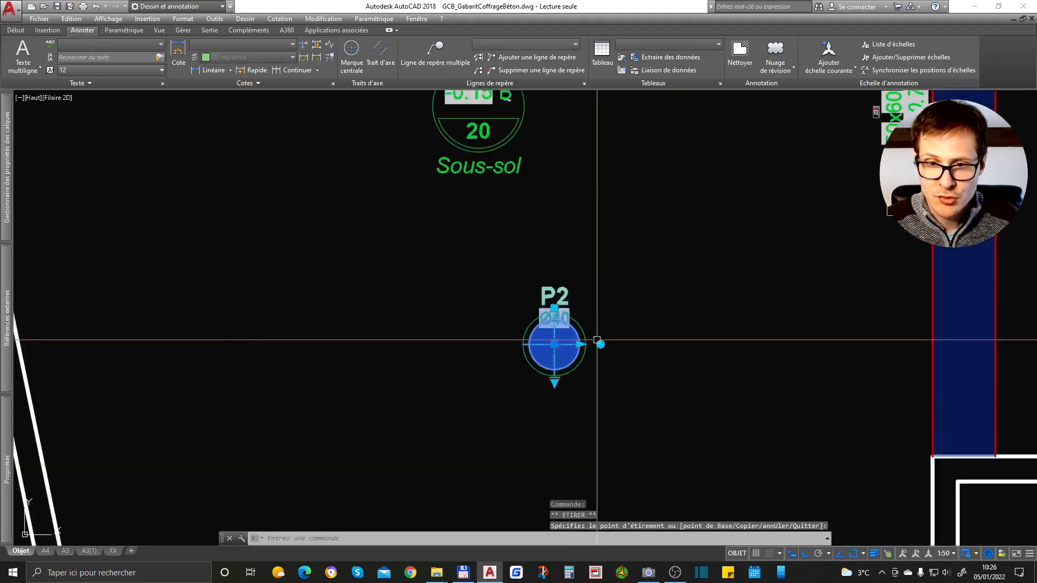
click(571, 348)
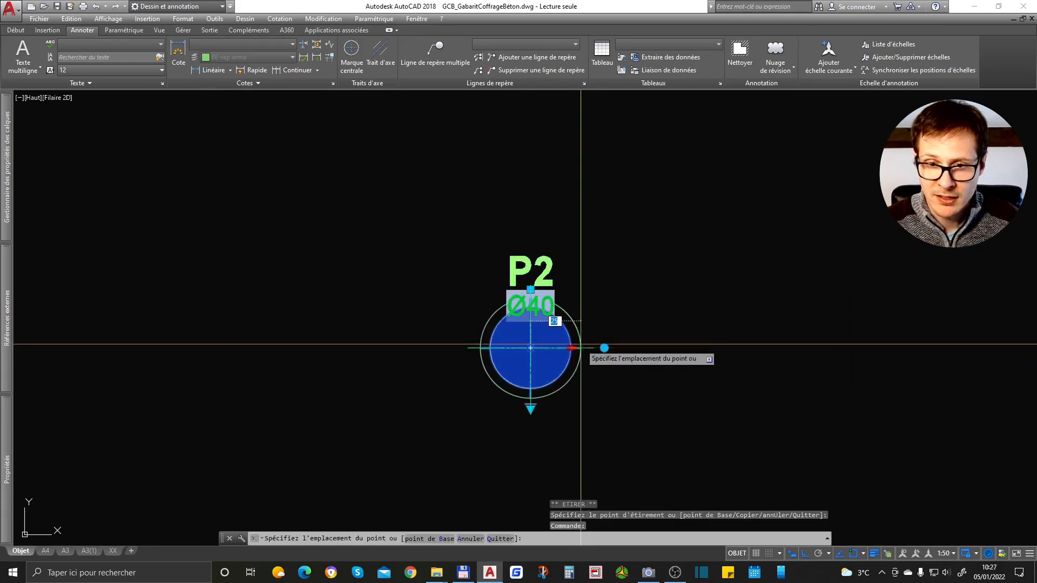
click(581, 346)
click(545, 223)
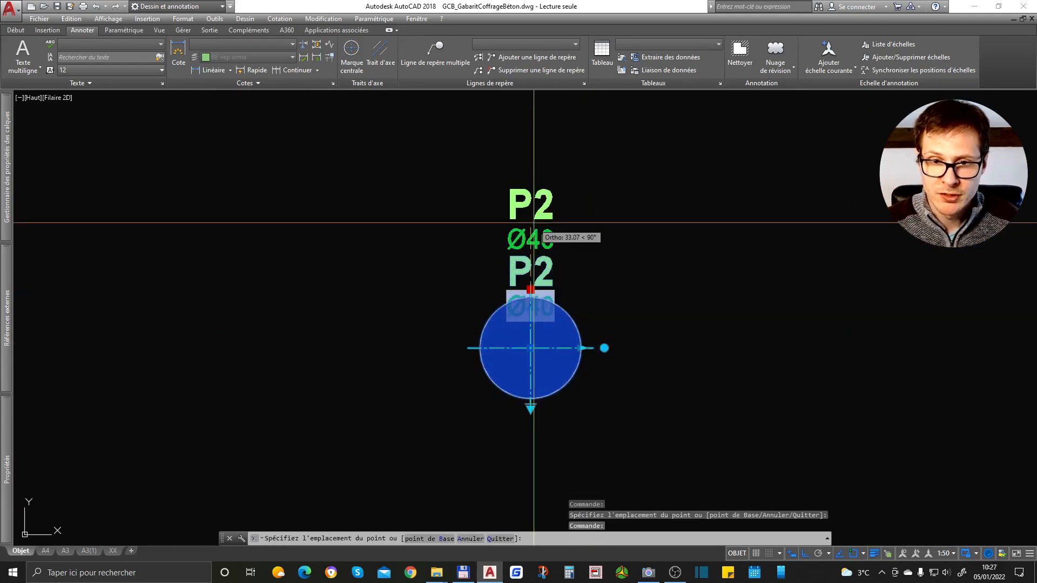
Renumber the circular column tag as P5 and regenerate the drawing to update its diameter text.
double_click(544, 209)
text(P)
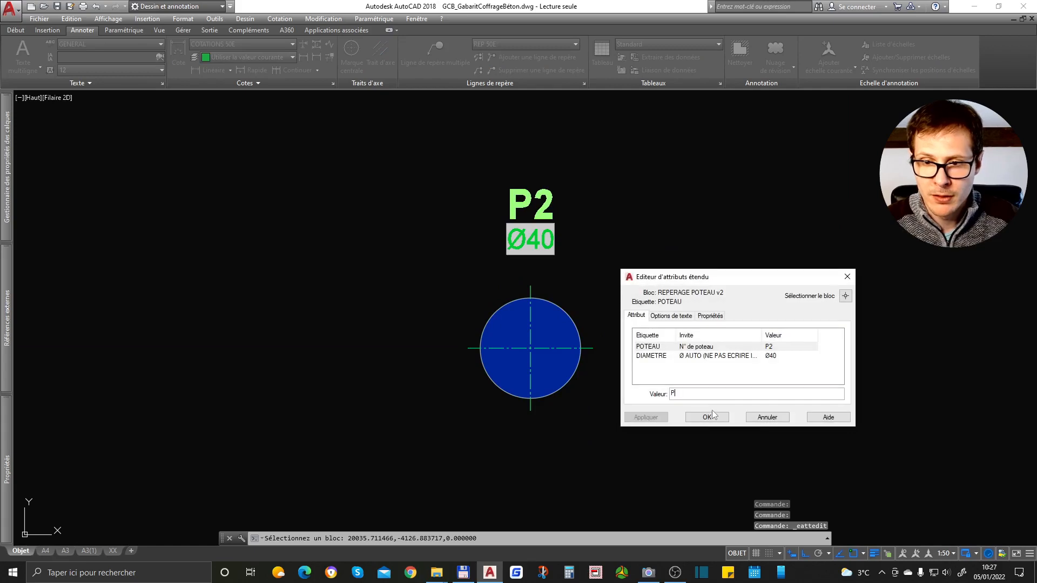
text(5)
click(711, 415)
text(RG)
key(Return)
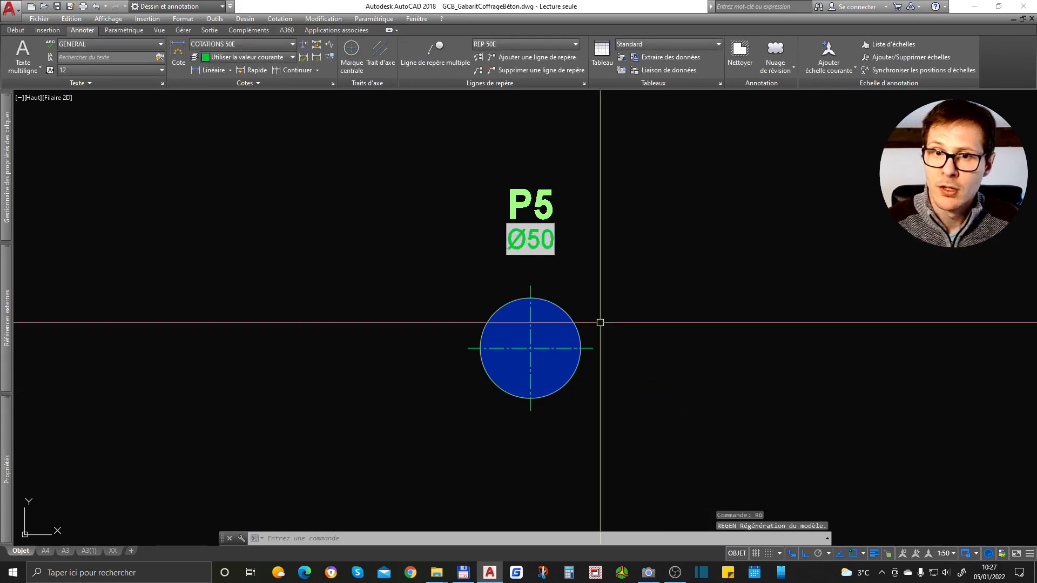
Match the properties of the white wall outline onto the circle around column P5.
scroll(512, 300, down, 6)
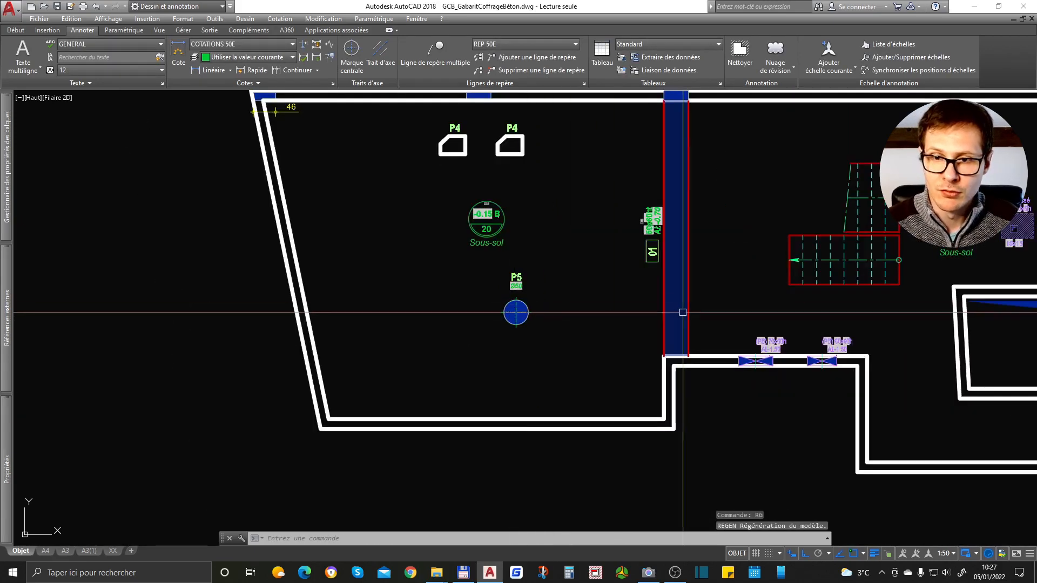
key(ctrl+m)
click(663, 376)
scroll(520, 321, up, 4)
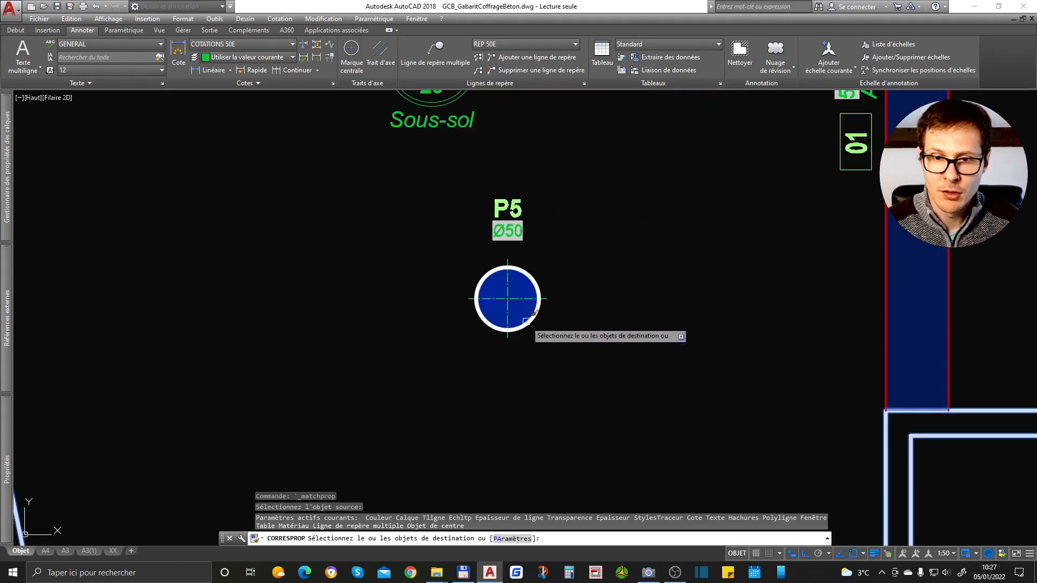
click(527, 322)
key(Return)
Move the P5 label down closer to the top of the circular column.
click(507, 231)
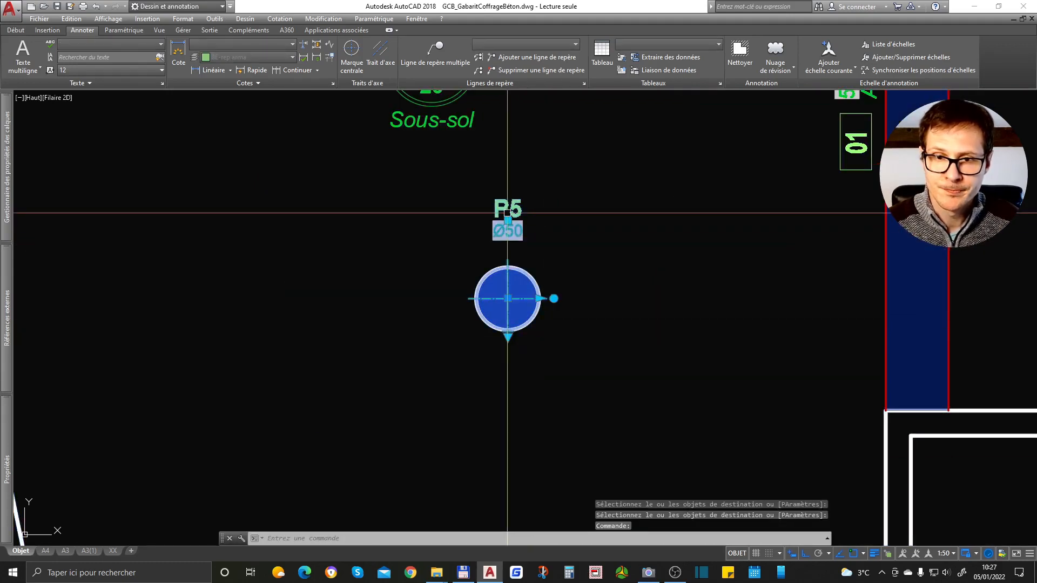
click(508, 221)
scroll(509, 230, up, 4)
scroll(549, 315, down, 4)
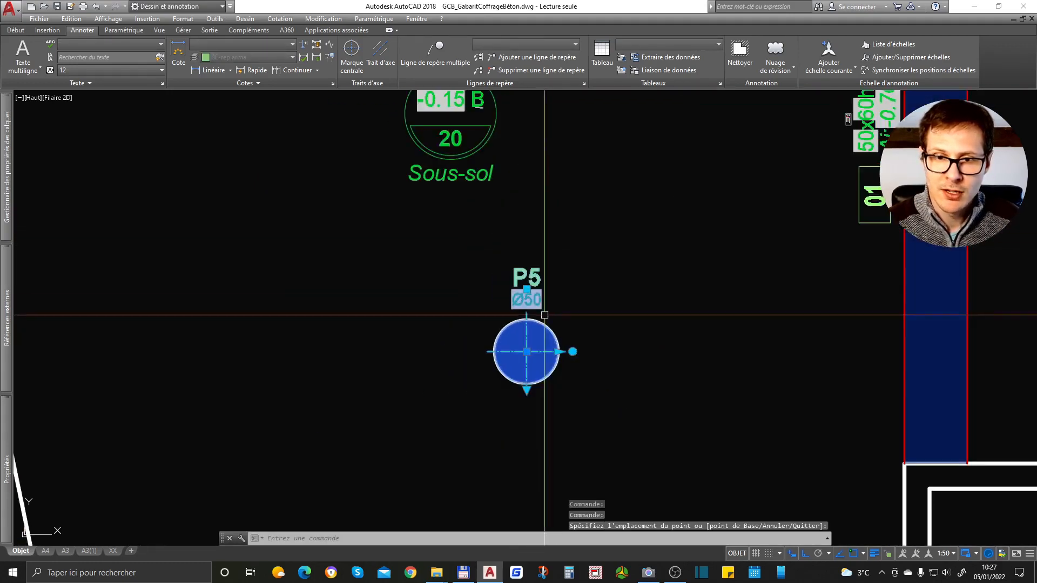
key(Escape)
scroll(552, 355, down, 4)
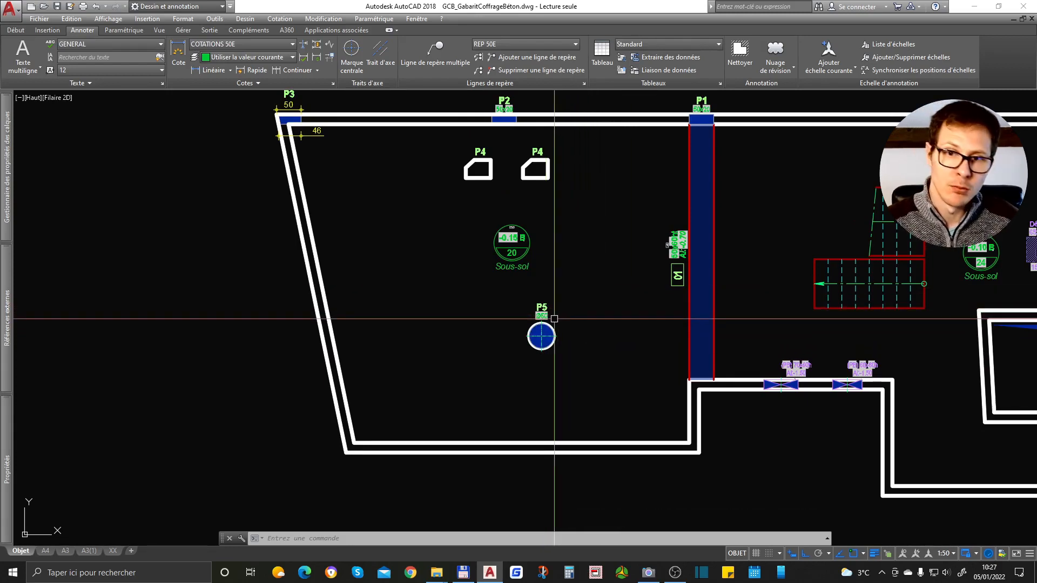
scroll(689, 235, up, 8)
double_click(586, 270)
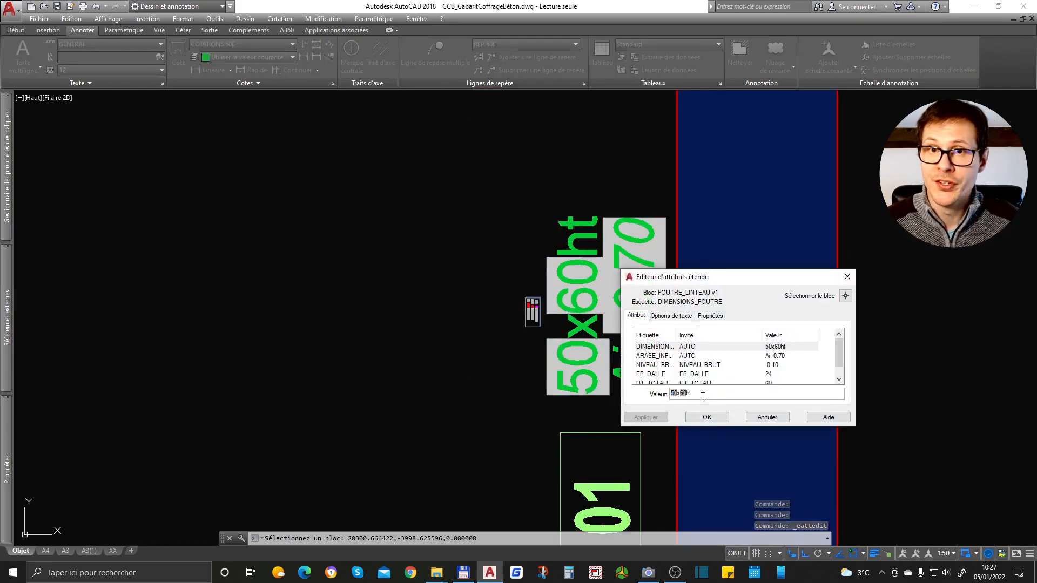
key(Escape)
key(Escape)
scroll(526, 292, down, 8)
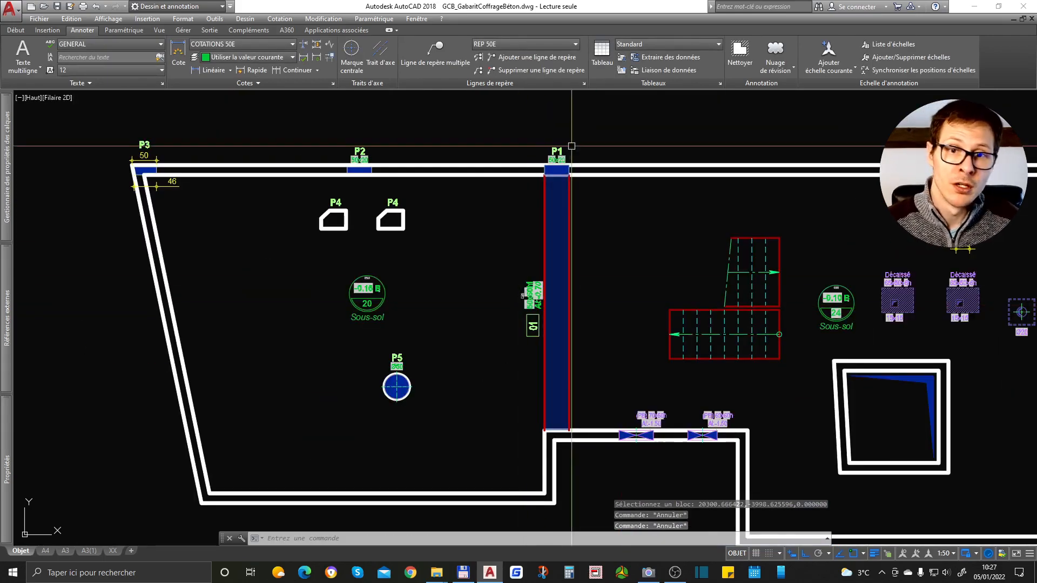
Set the beam block below column P1 to Hauteur totale, Sans dessin, Avec arase inf.
click(565, 185)
click(567, 210)
click(567, 216)
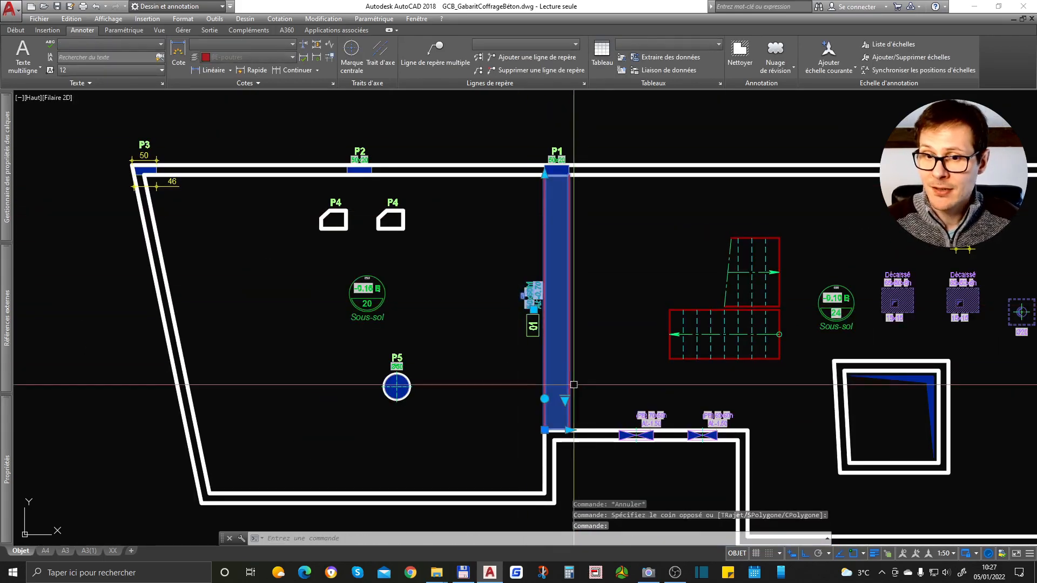
click(566, 400)
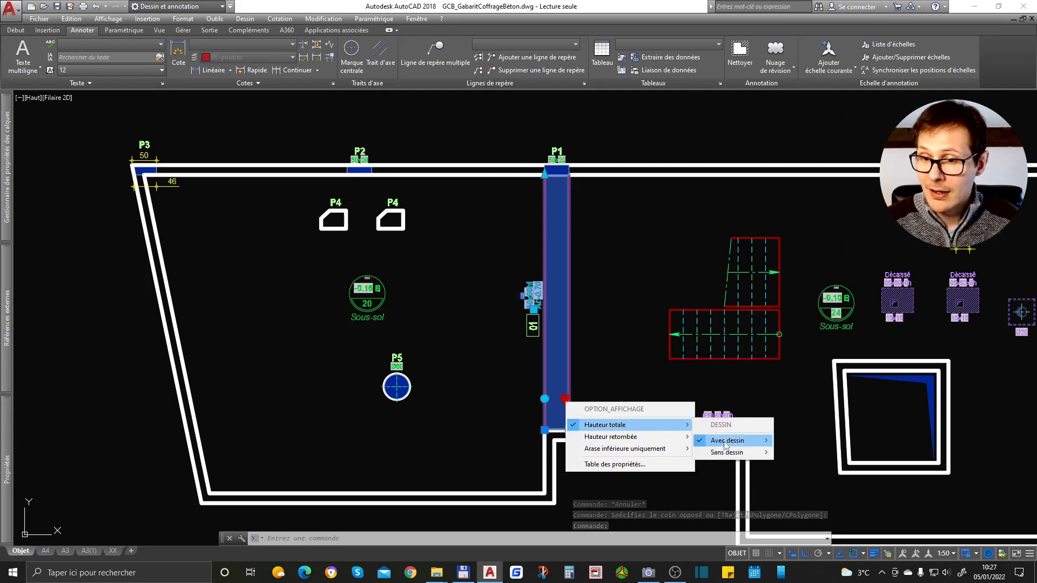
mouse_move(754, 446)
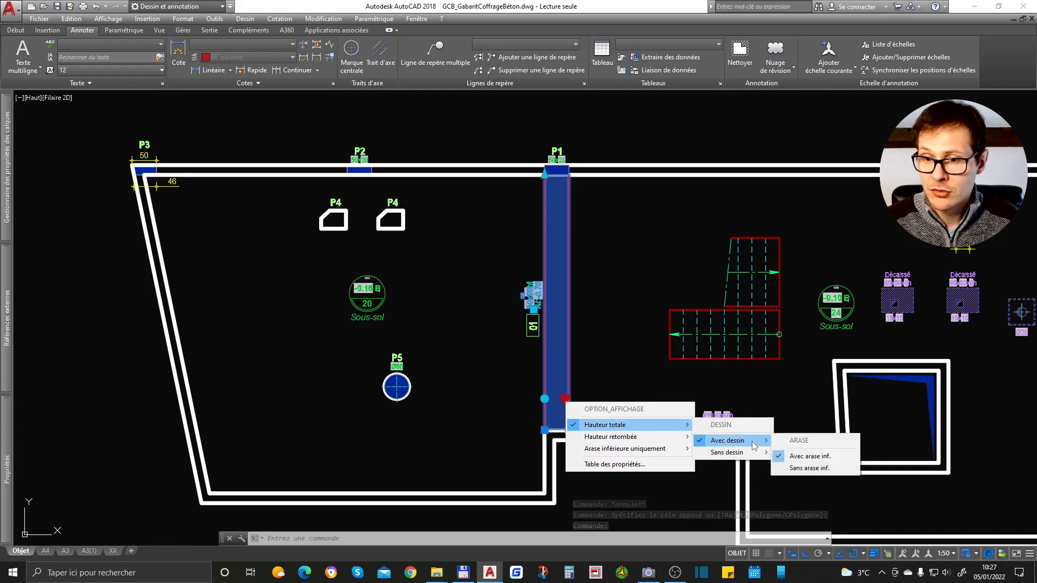
click(813, 467)
key(Escape)
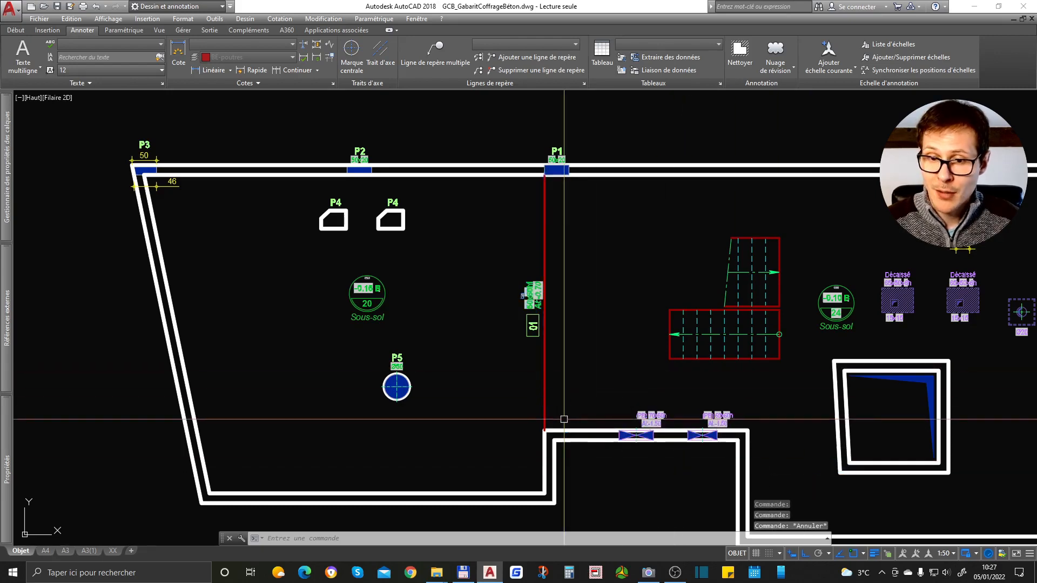
Draw the beam's right edge as a polyline from the lower wall up to column P1, stepping outward along its middle part.
key(Return)
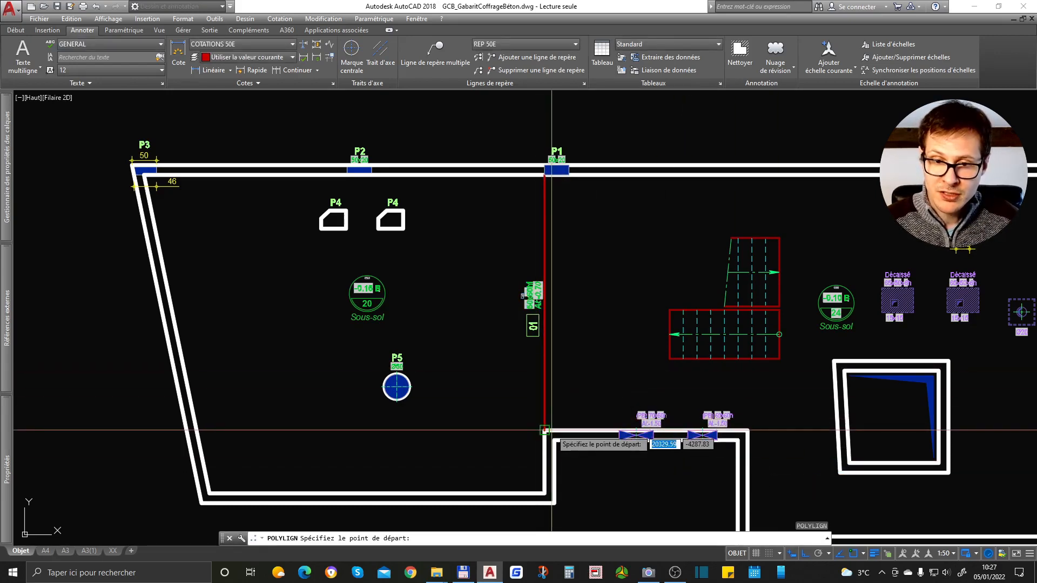
click(574, 430)
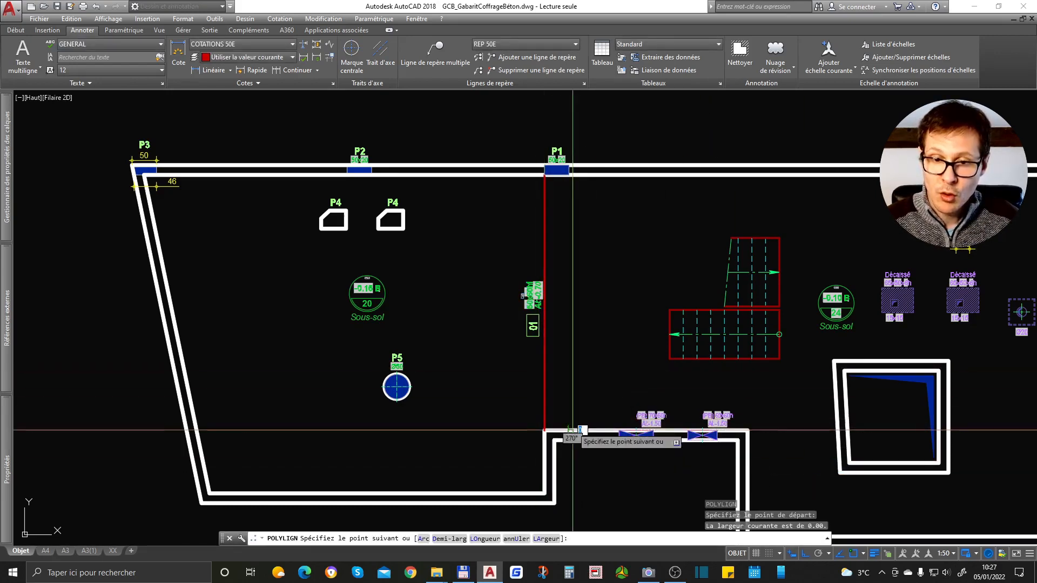
click(575, 341)
click(583, 341)
click(570, 239)
scroll(569, 240, up, 2)
click(572, 240)
scroll(572, 238, down, 2)
click(575, 136)
key(Return)
scroll(585, 154, down, 4)
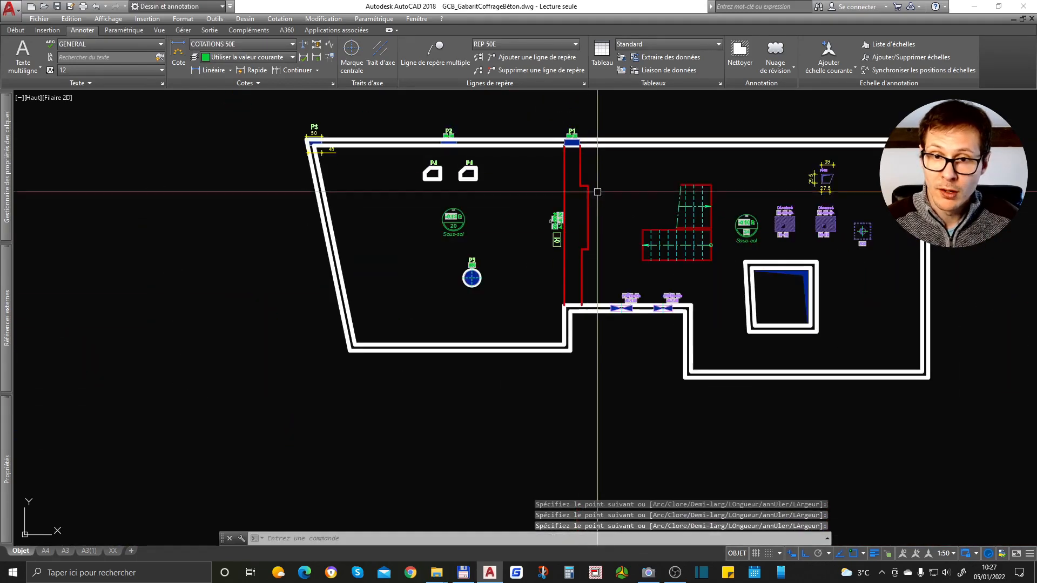
scroll(558, 162, up, 5)
scroll(562, 226, down, 3)
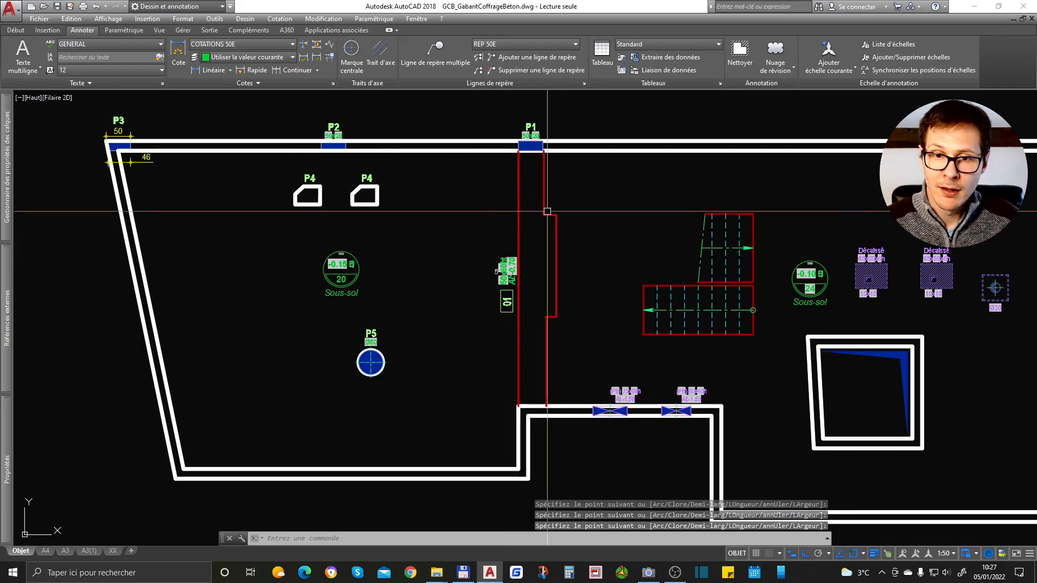
scroll(549, 207, up, 3)
scroll(532, 257, down, 3)
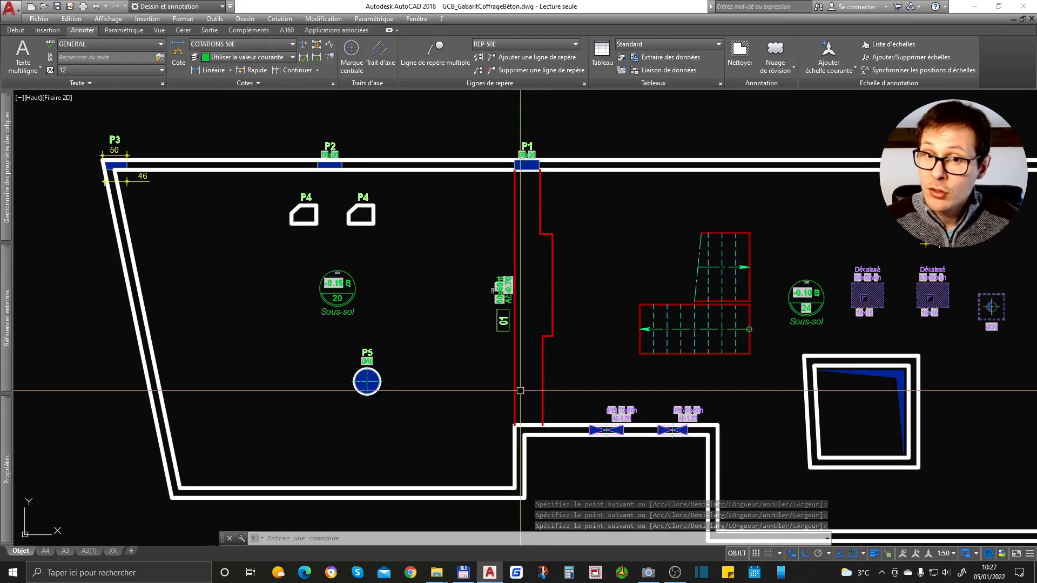
Replace the width in the beam tag's dimension attribute with var so the text reads varx60ht.
scroll(504, 299, up, 4)
click(504, 299)
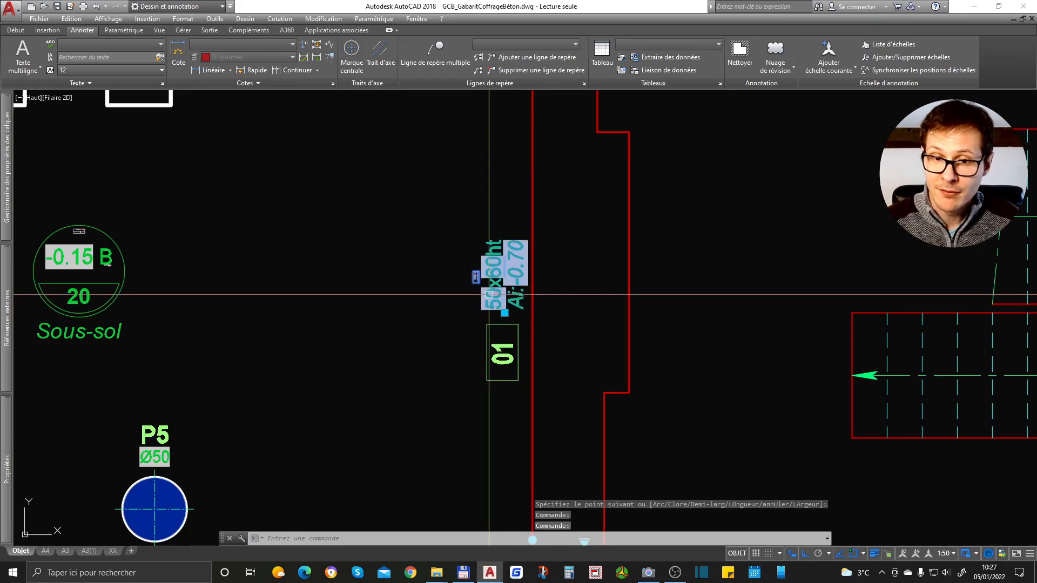
double_click(489, 295)
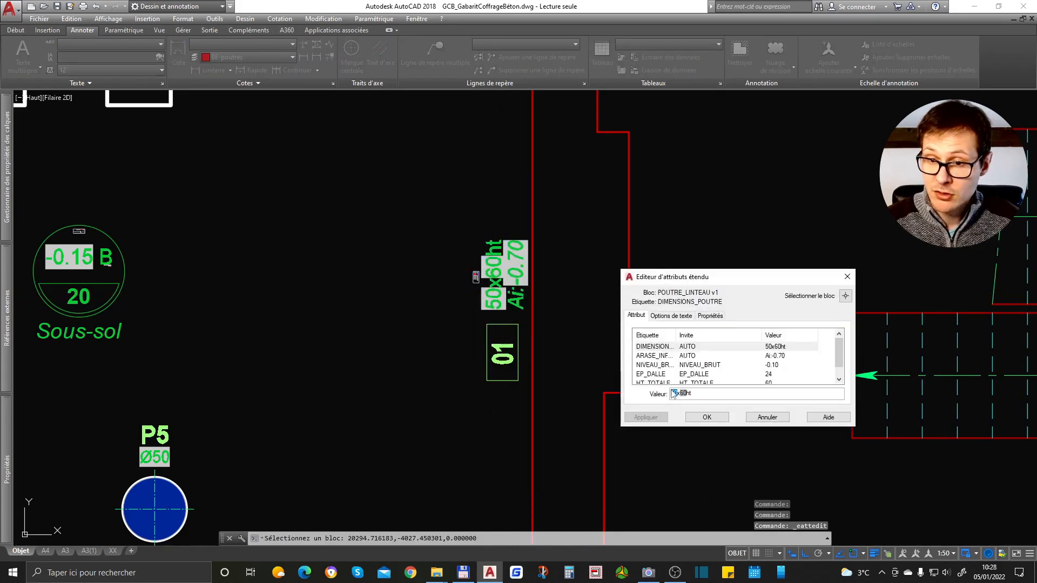
click(708, 417)
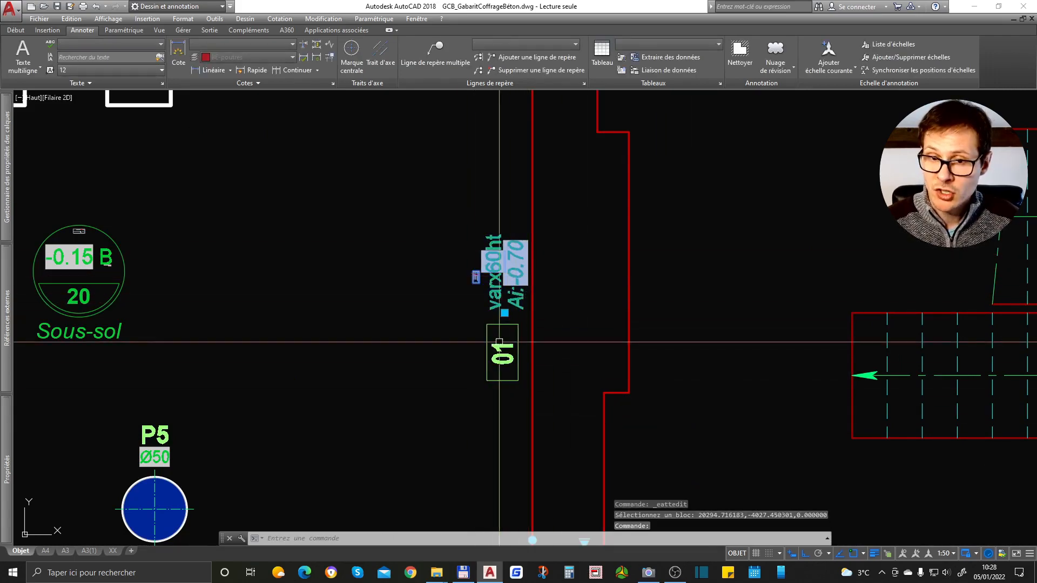
Try to set the beam block's display to Hauteur totale, Sans dessin, Sans arase inf.
scroll(484, 298, down, 5)
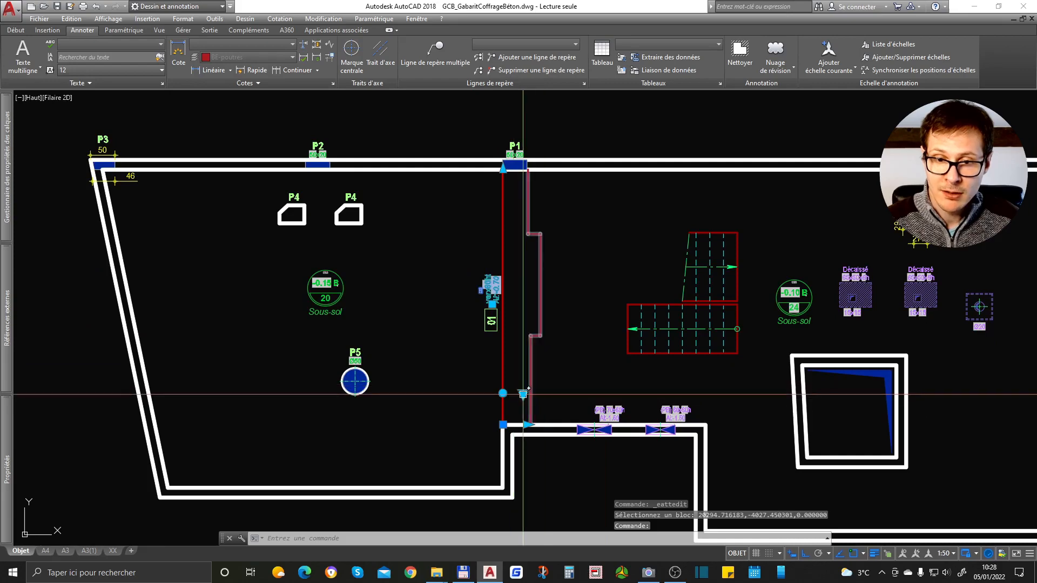
click(523, 393)
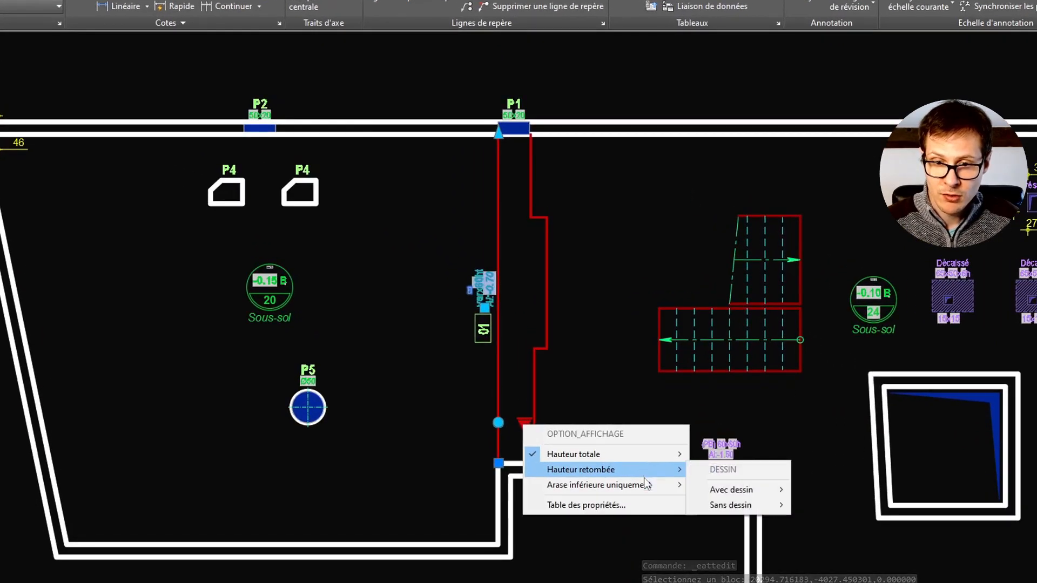
mouse_move(619, 452)
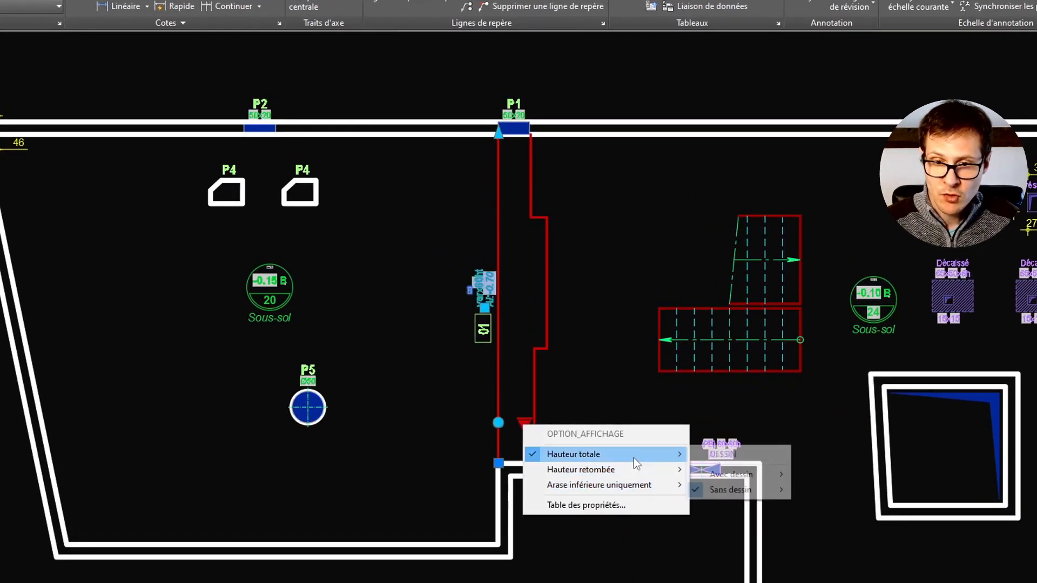
mouse_move(751, 490)
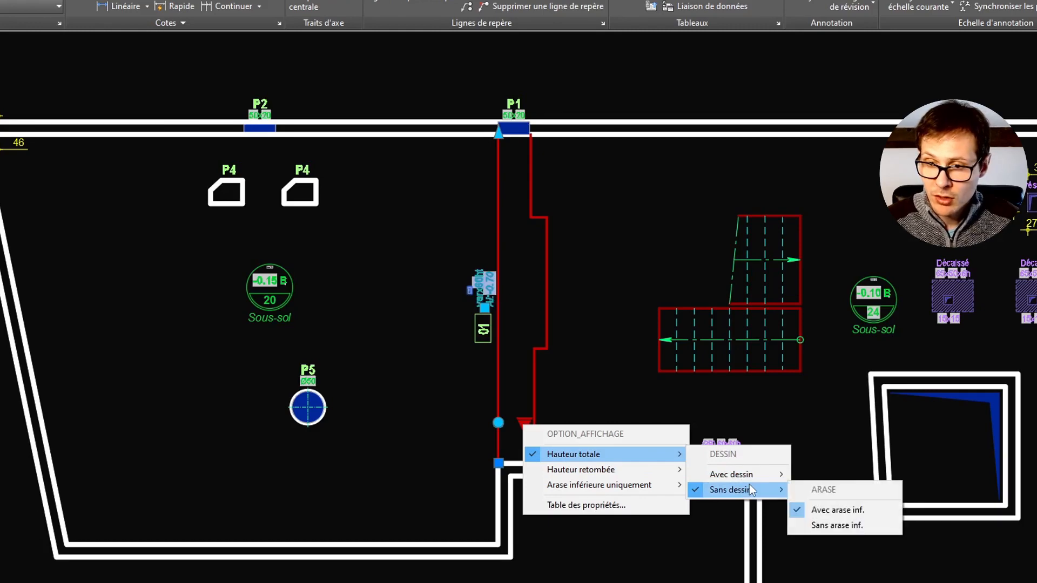
click(837, 525)
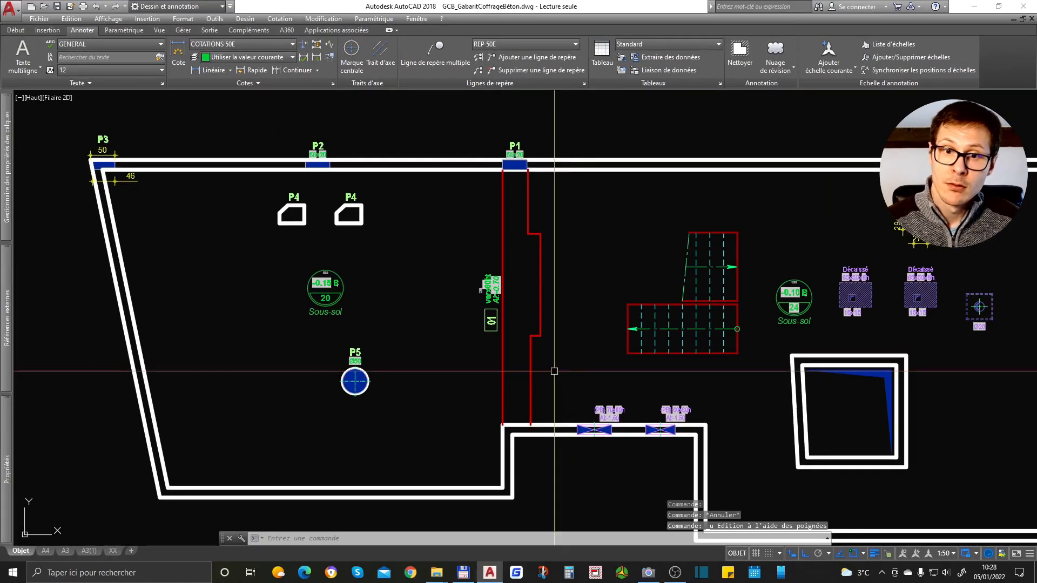
Examine the varx60ht beam tag and its NIV.BRUT, EP.DALLE and HT.TOTALE parameters.
scroll(480, 286, up, 5)
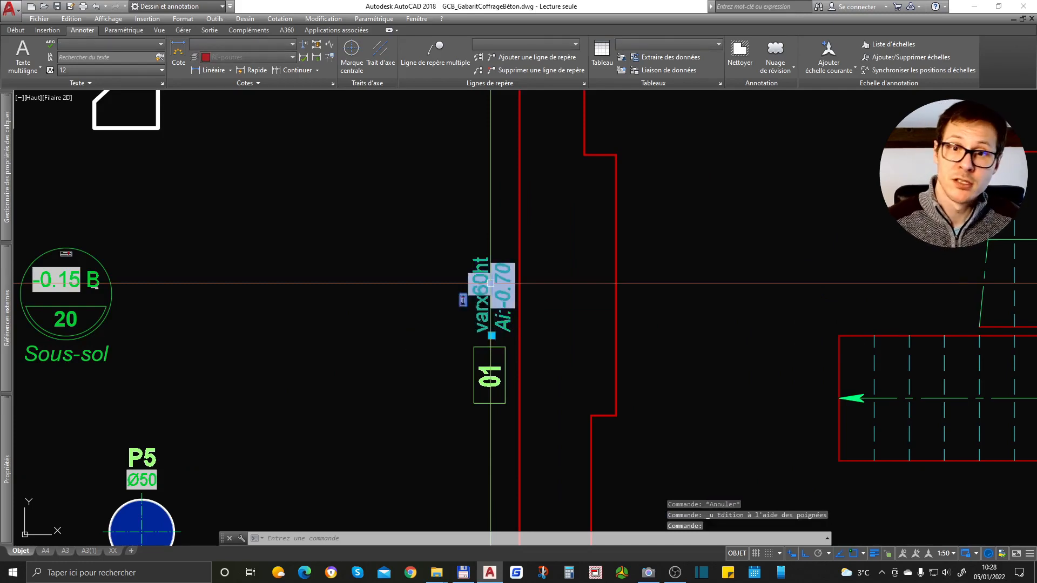
click(487, 265)
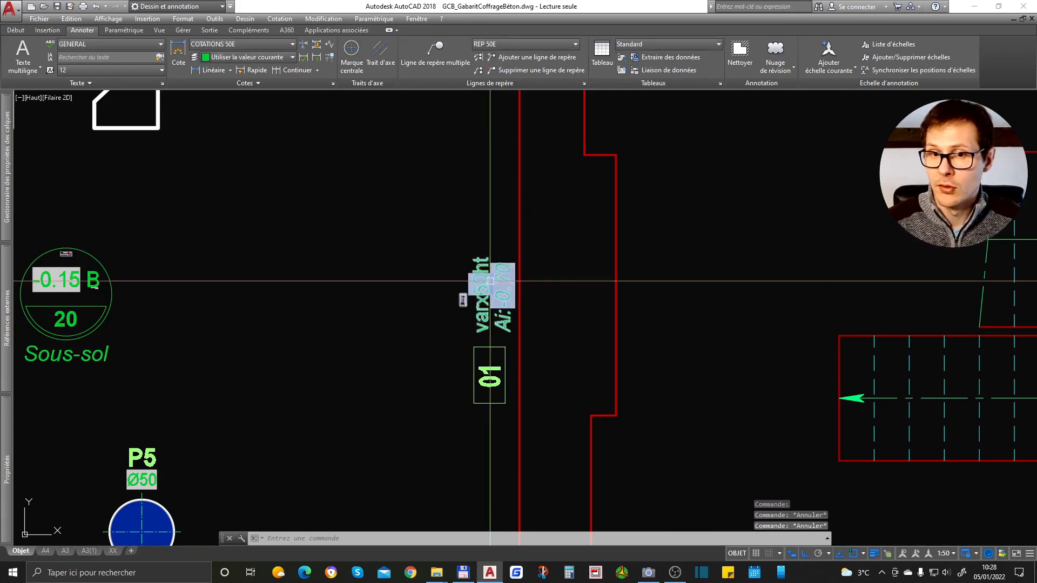
scroll(489, 271, down, 5)
scroll(493, 281, up, 3)
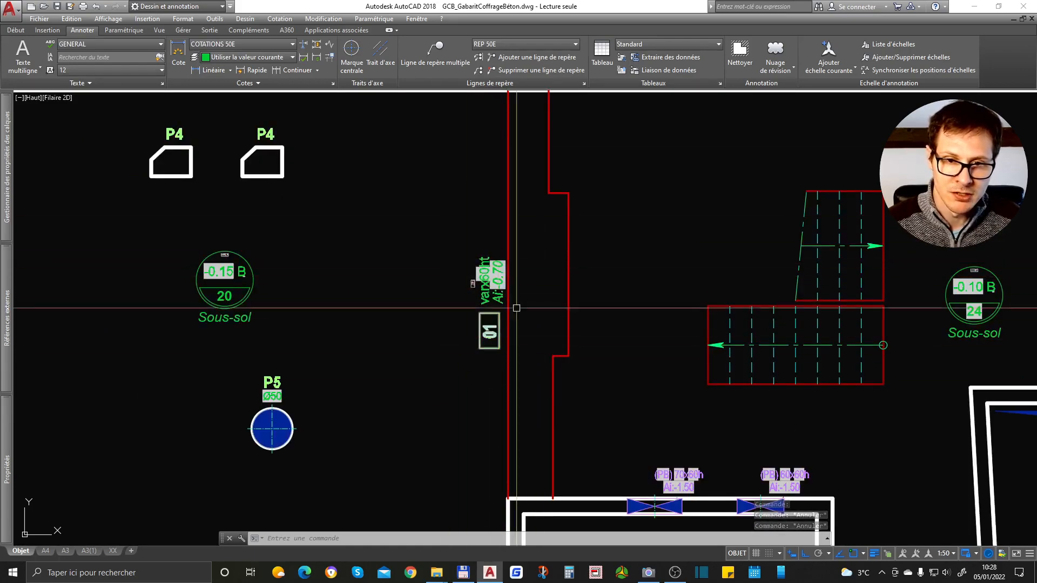
scroll(493, 279, up, 6)
scroll(398, 290, up, 6)
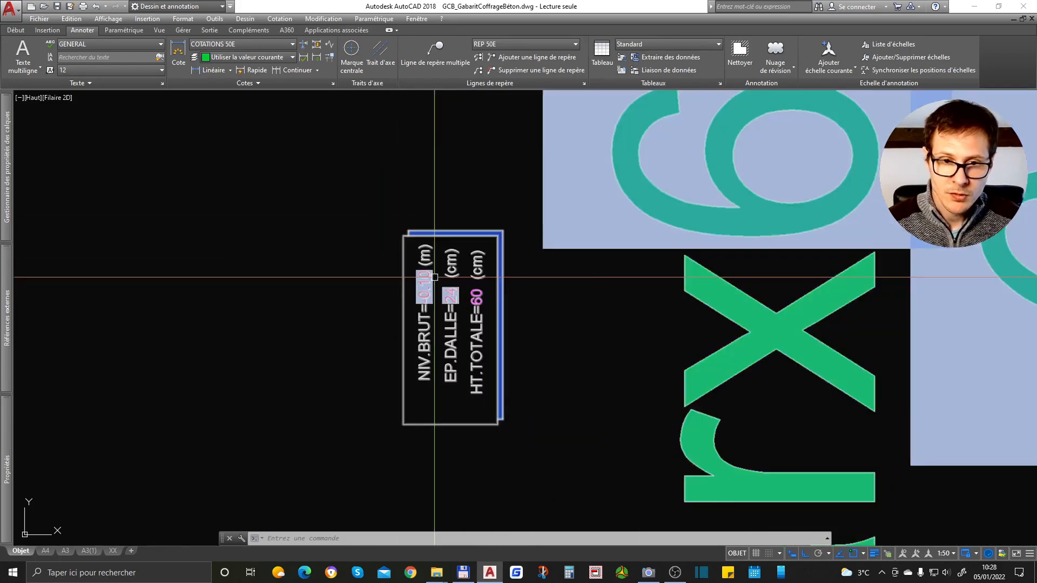
scroll(427, 295, down, 12)
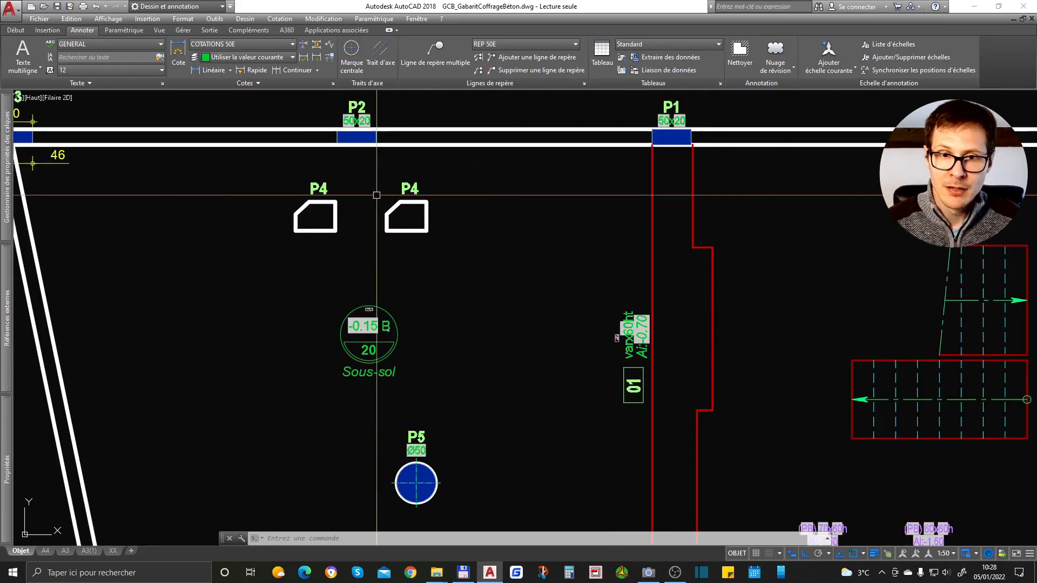
scroll(450, 248, down, 3)
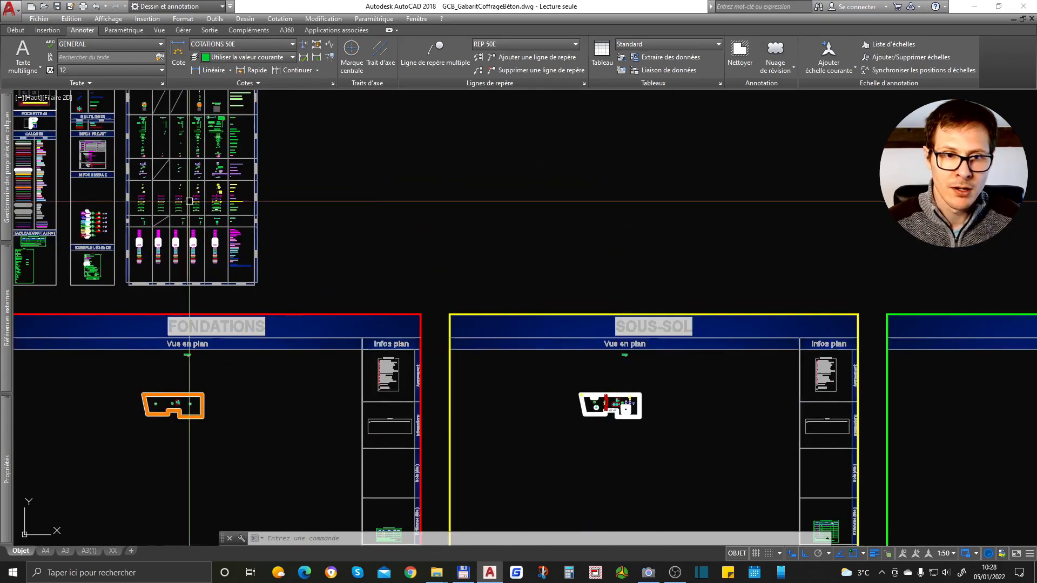
Copy the 1:50 Sens de portée symbol from the scale tools table to two spots beside the level tags in the Fondations plan.
scroll(309, 268, up, 5)
scroll(400, 297, down, 6)
scroll(371, 195, up, 6)
scroll(401, 224, down, 6)
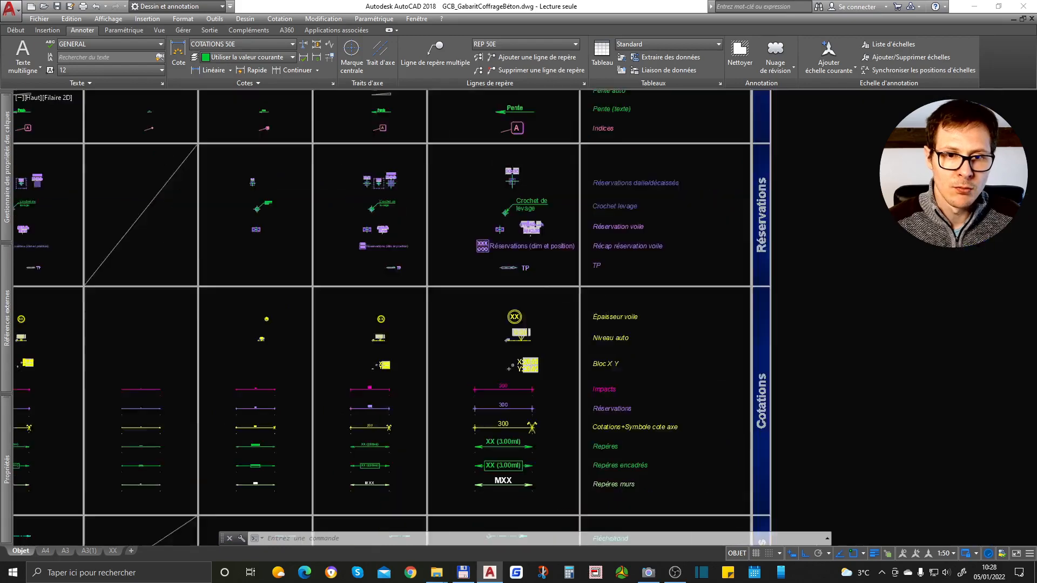
scroll(399, 257, up, 6)
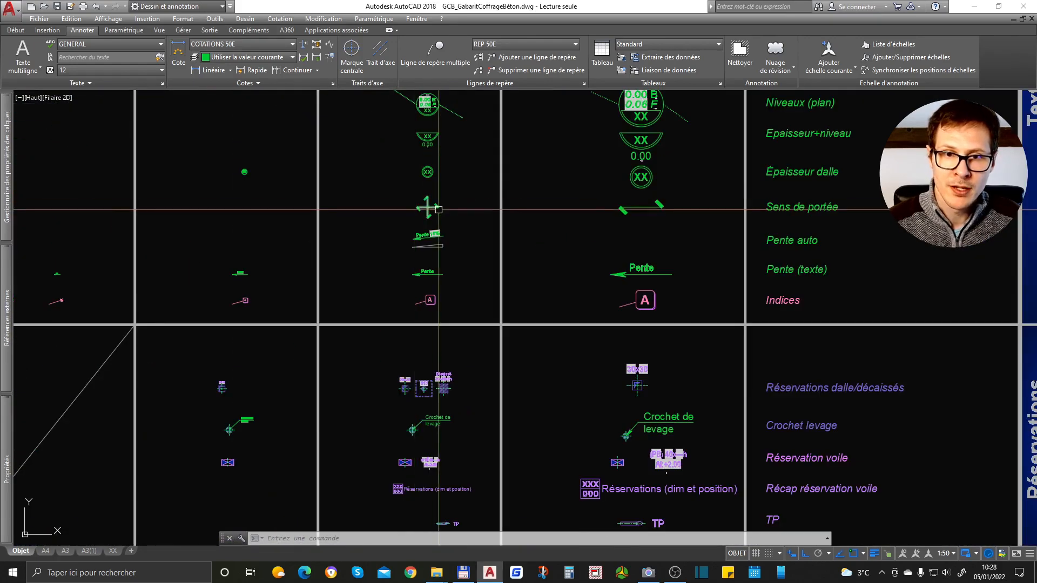
text(o)
key(Return)
click(428, 208)
scroll(427, 206, down, 6)
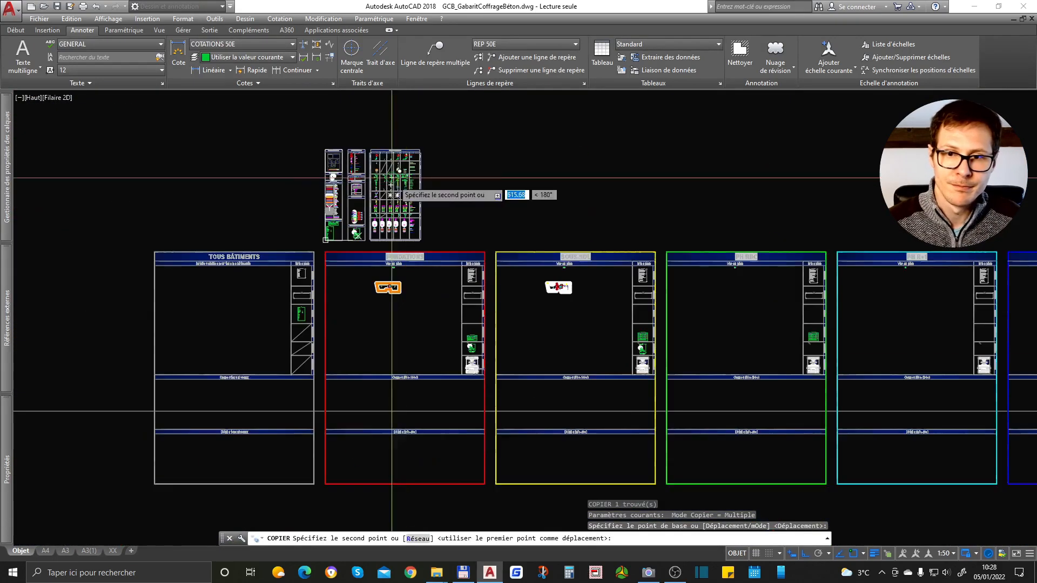
scroll(576, 297, up, 5)
scroll(456, 258, up, 6)
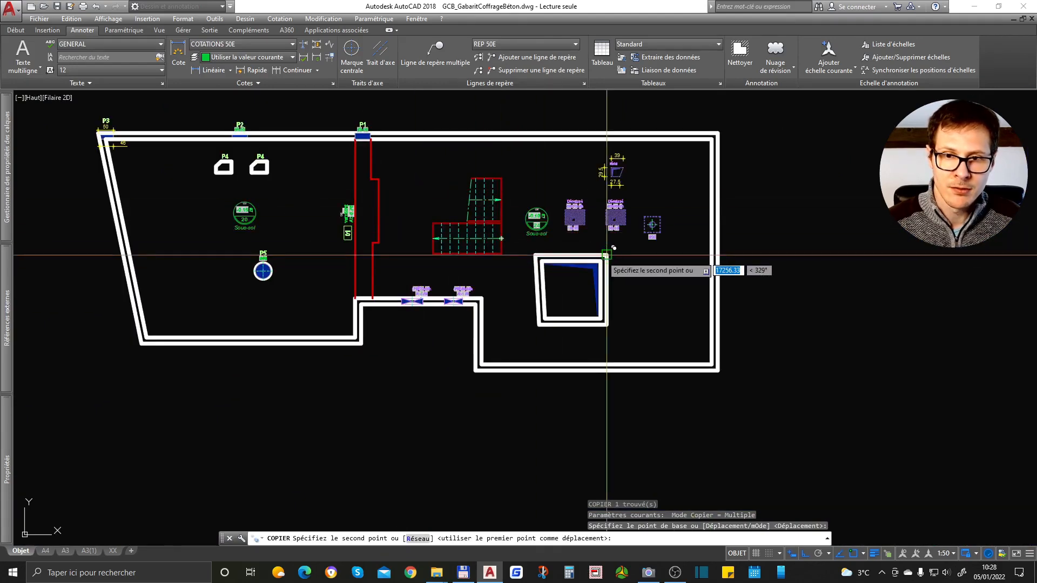
scroll(422, 276, down, 12)
scroll(371, 279, up, 8)
scroll(787, 166, up, 3)
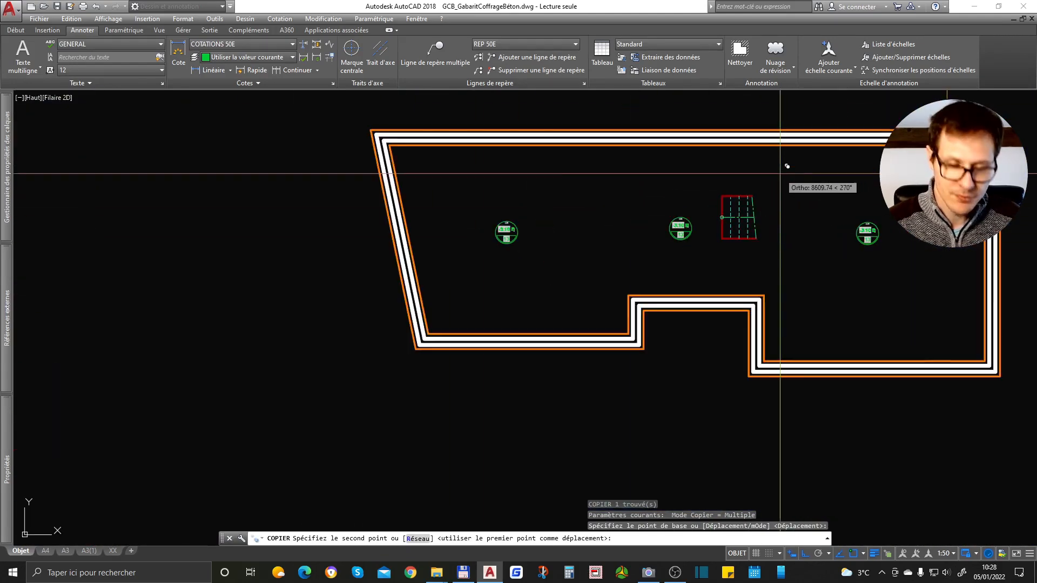
key(F8)
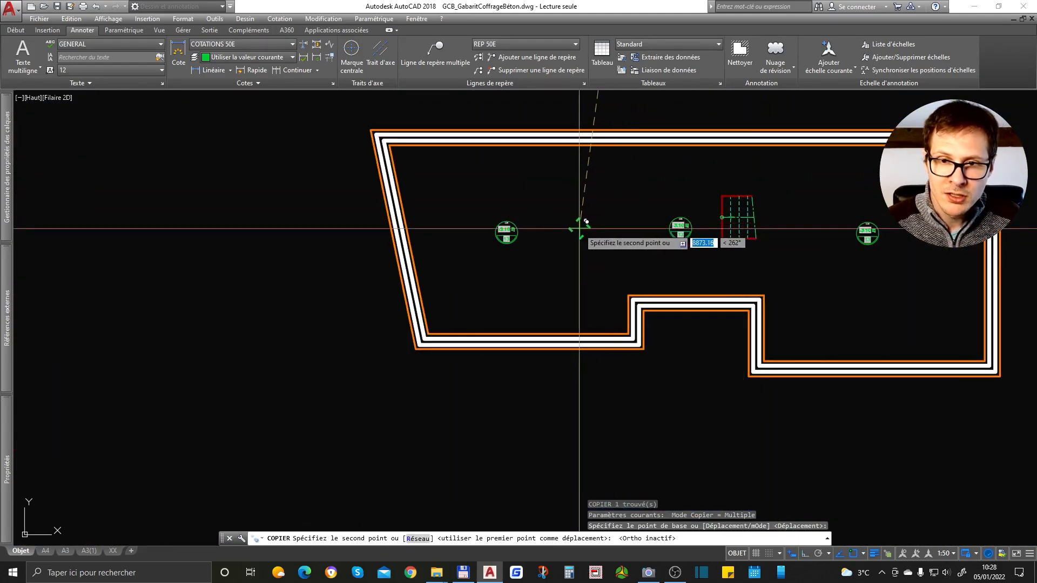
click(578, 229)
key(Return)
scroll(847, 208, up, 6)
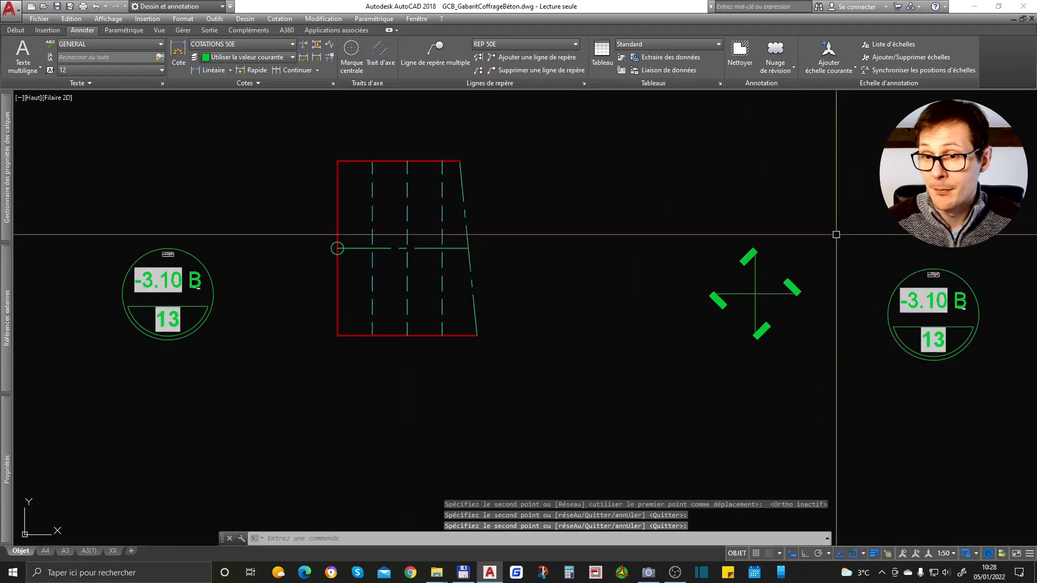
Set the eastern span symbol's NOMBRE_APPUIS to 2, Normal, and rotate the symbol to vertical.
click(835, 234)
click(741, 301)
click(712, 237)
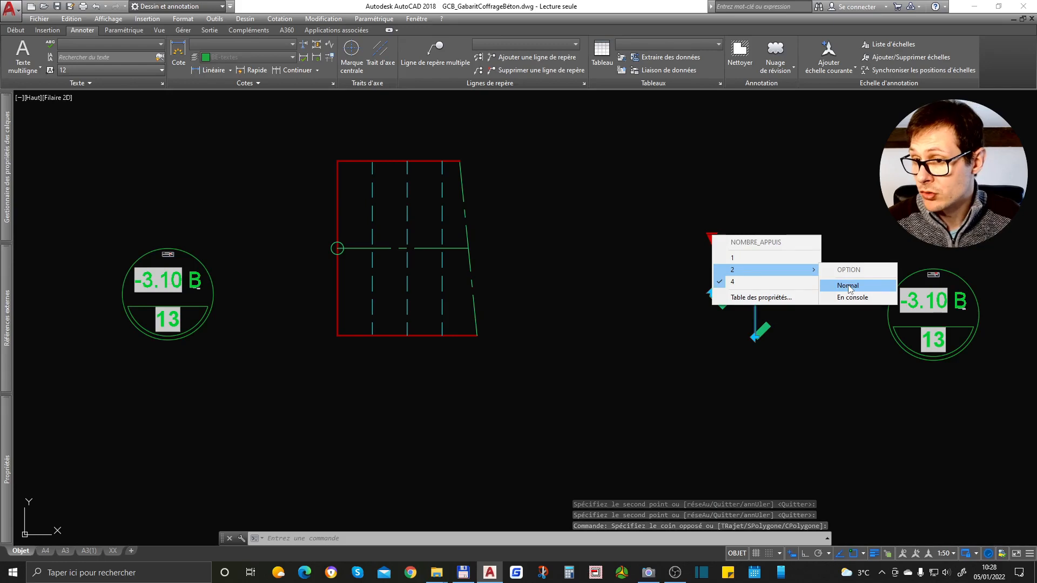
click(848, 286)
click(774, 293)
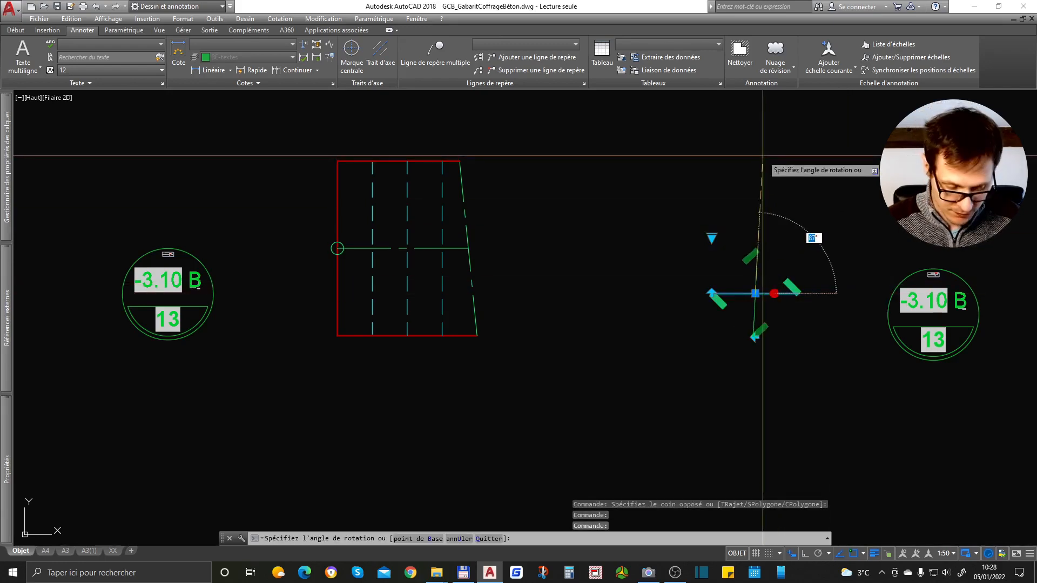
key(F8)
key(Escape)
scroll(729, 382, down, 5)
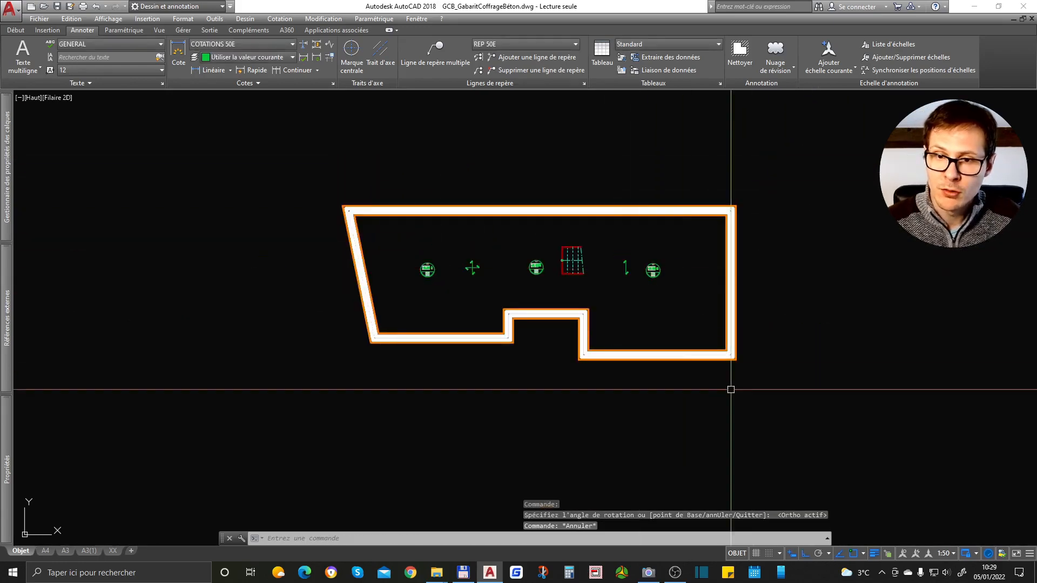
Draw a vertical line from the recess's upper-left wall corner up to the inner face of the Fondations plan's upper wall.
scroll(456, 282, up, 3)
scroll(455, 282, down, 3)
scroll(470, 324, up, 5)
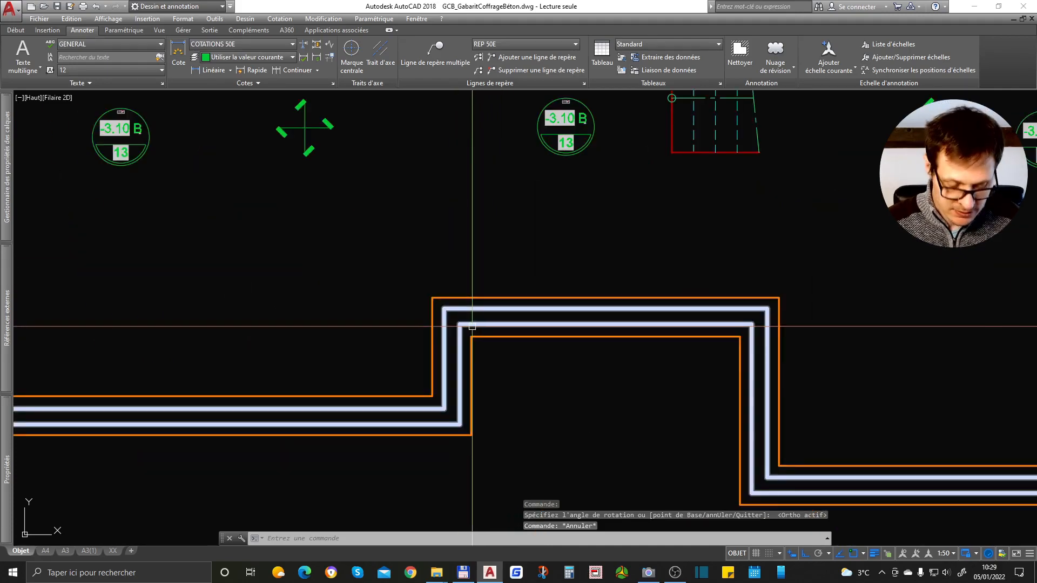
text(l)
key(Return)
click(444, 307)
scroll(451, 308, down, 5)
scroll(446, 206, up, 5)
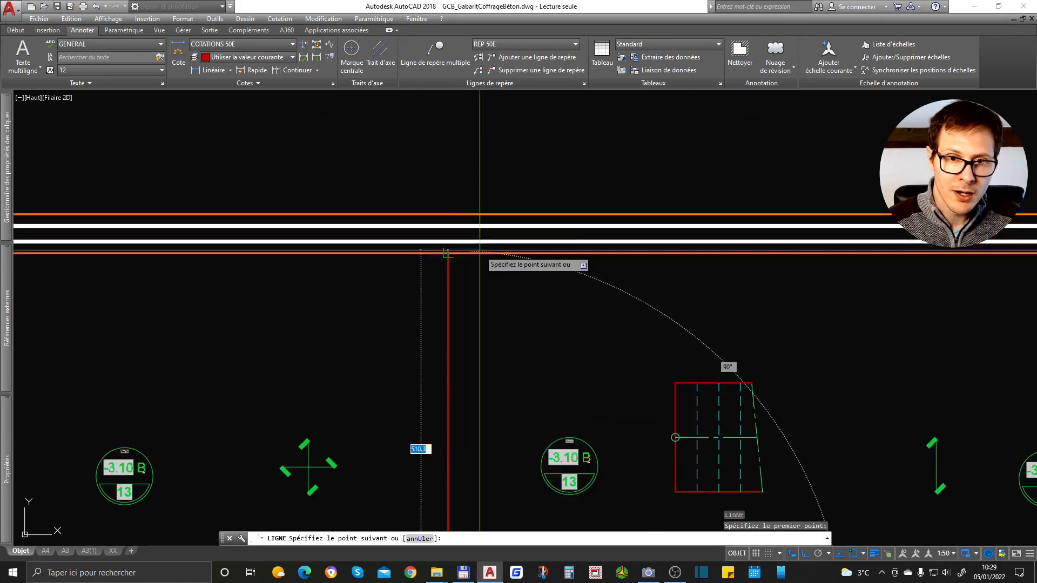
click(478, 241)
key(Escape)
Examine the two-support span symbol and its grips in the eastern slab bay.
scroll(479, 196, down, 5)
scroll(601, 269, up, 4)
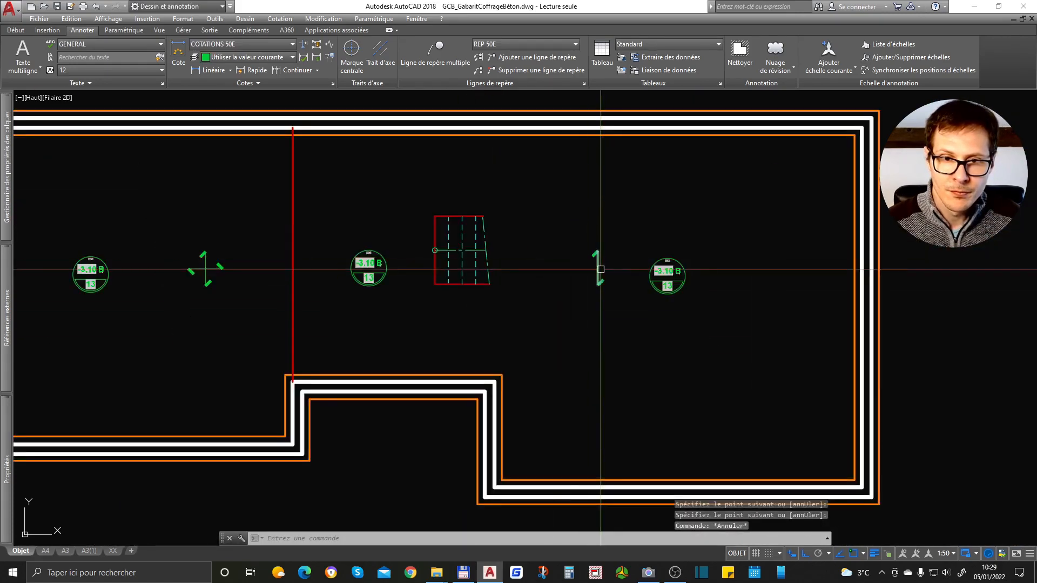
scroll(648, 285, down, 4)
scroll(634, 280, up, 6)
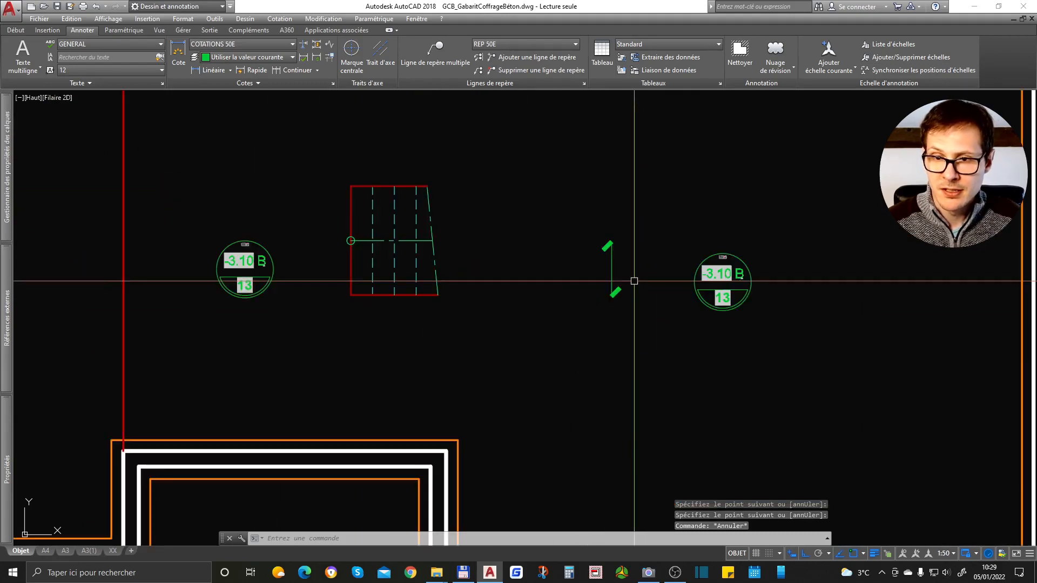
click(625, 247)
click(582, 292)
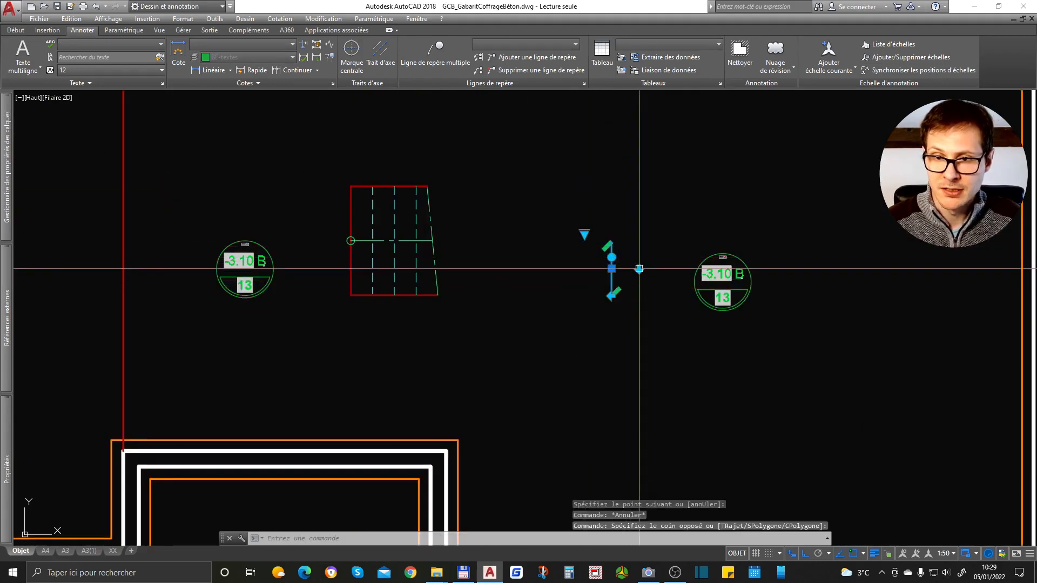
scroll(642, 270, down, 3)
scroll(533, 260, up, 2)
key(Escape)
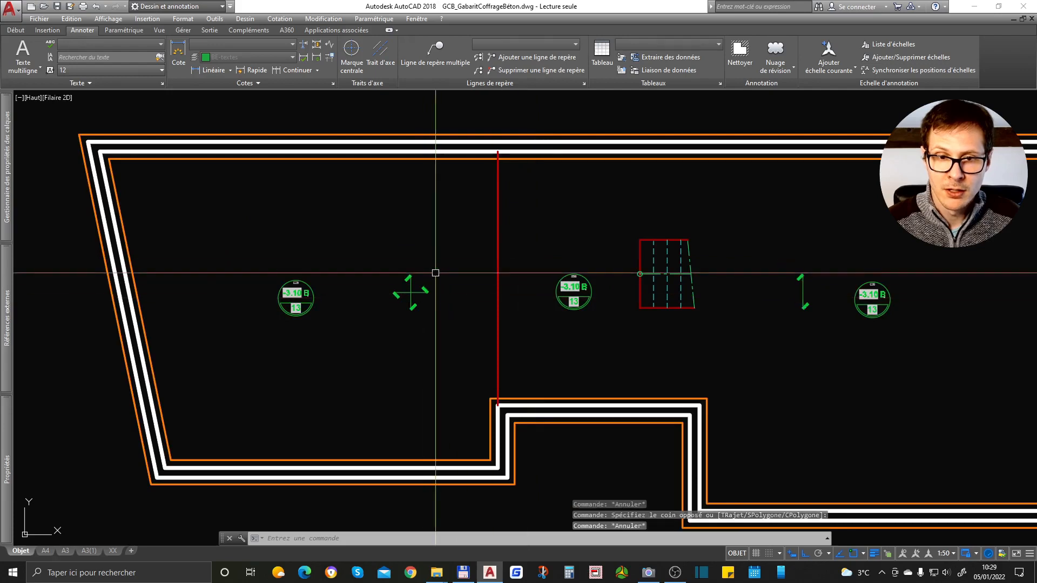
Try NOMBRE_APPUIS 1 on the four-support span symbol west of the red line, and undo it.
click(435, 274)
click(419, 292)
click(394, 270)
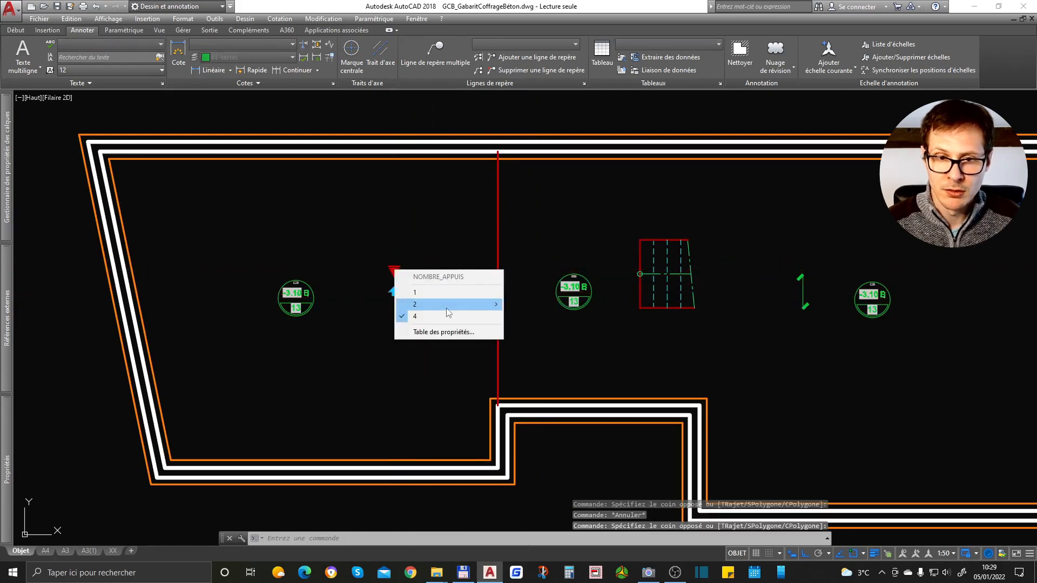
click(426, 294)
key(Escape)
scroll(413, 294, up, 6)
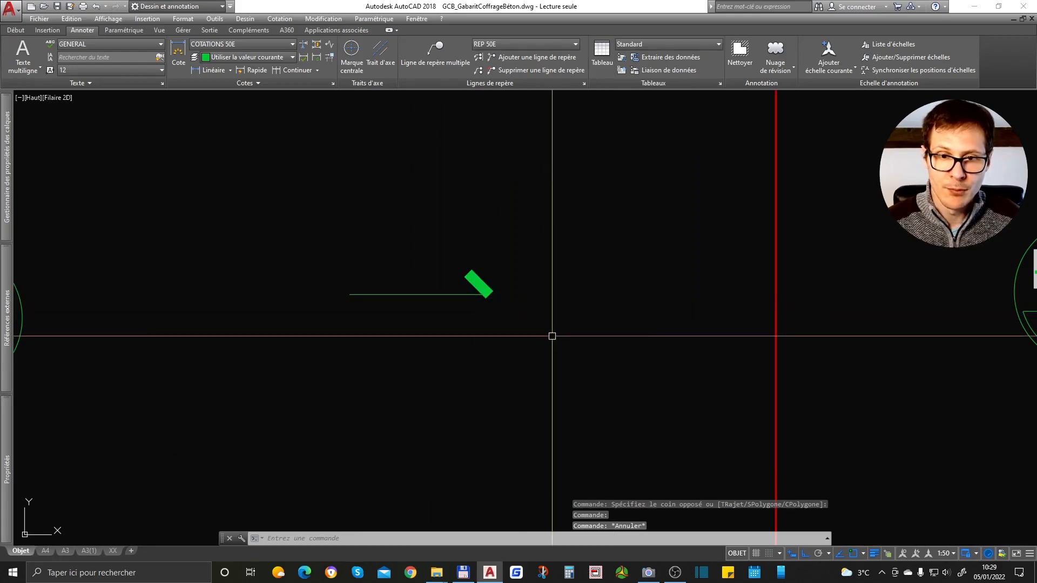
scroll(552, 336, down, 5)
scroll(555, 336, down, 6)
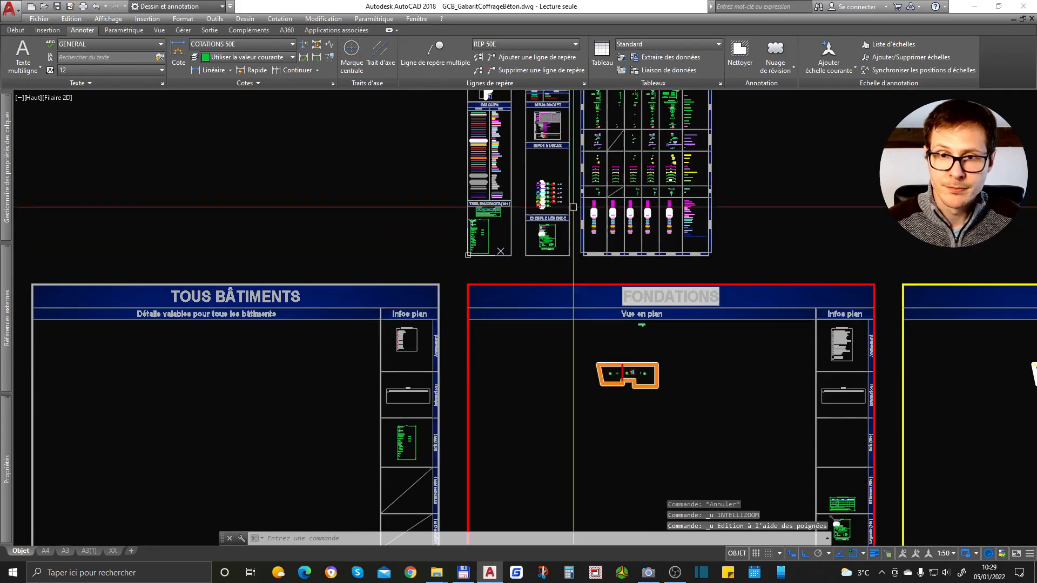
Examine the Pente auto and Pente slope symbols in the 1:50 column of the scale tools table.
scroll(497, 94, up, 3)
scroll(566, 249, up, 4)
scroll(566, 249, up, 4)
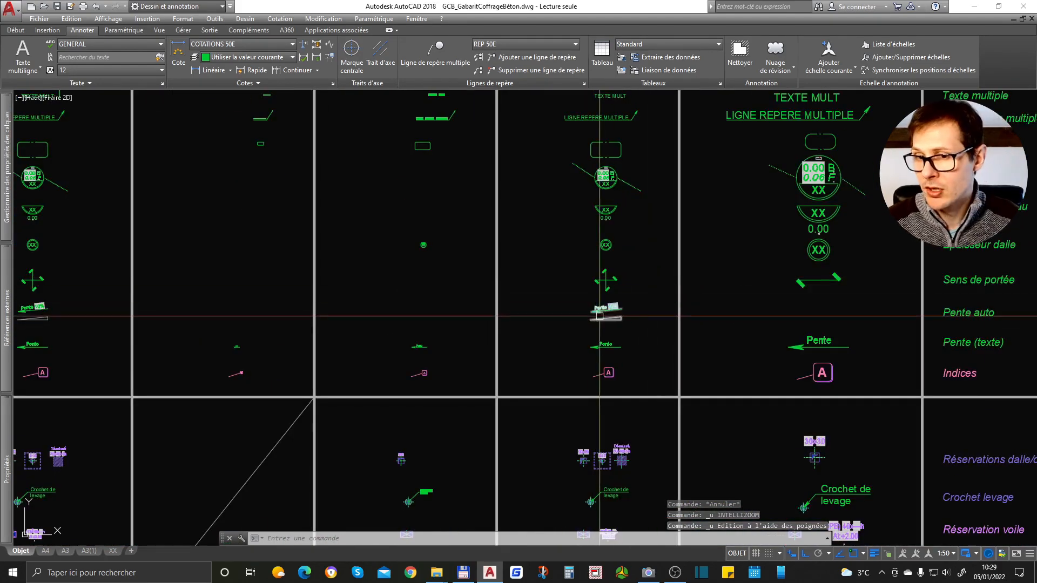
scroll(599, 316, up, 4)
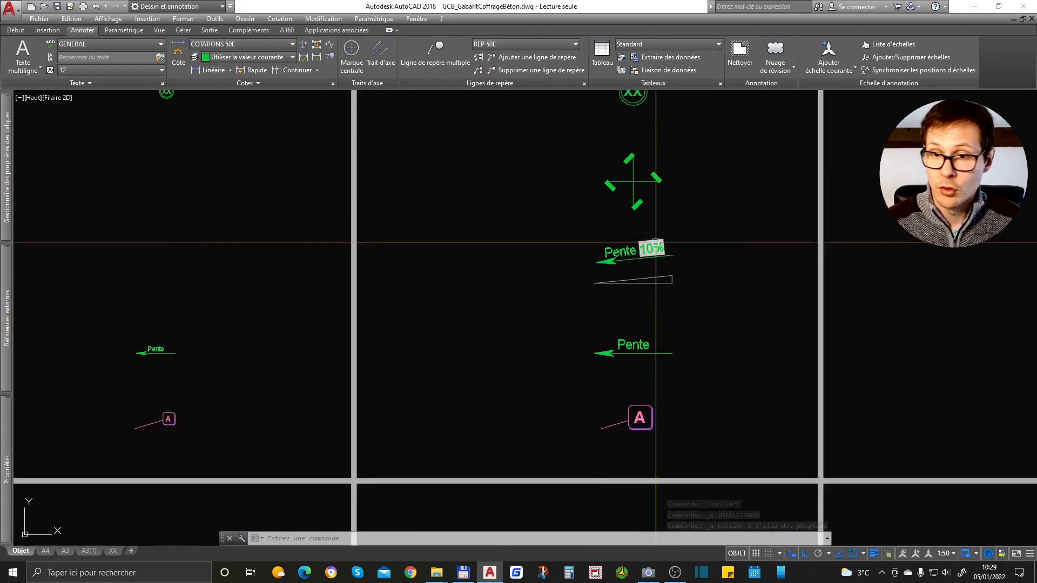
scroll(655, 242, down, 4)
scroll(662, 244, up, 2)
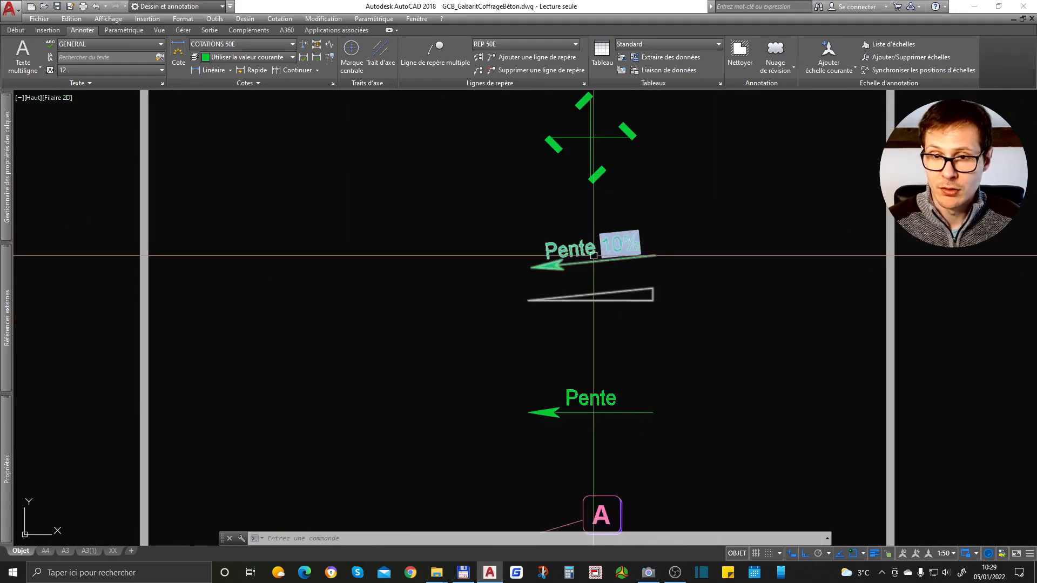
Copy the 1:50 Niveau auto block from the Cotations row to the Coupes heading of the Sous-sol frame.
scroll(594, 255, down, 10)
scroll(621, 457, up, 3)
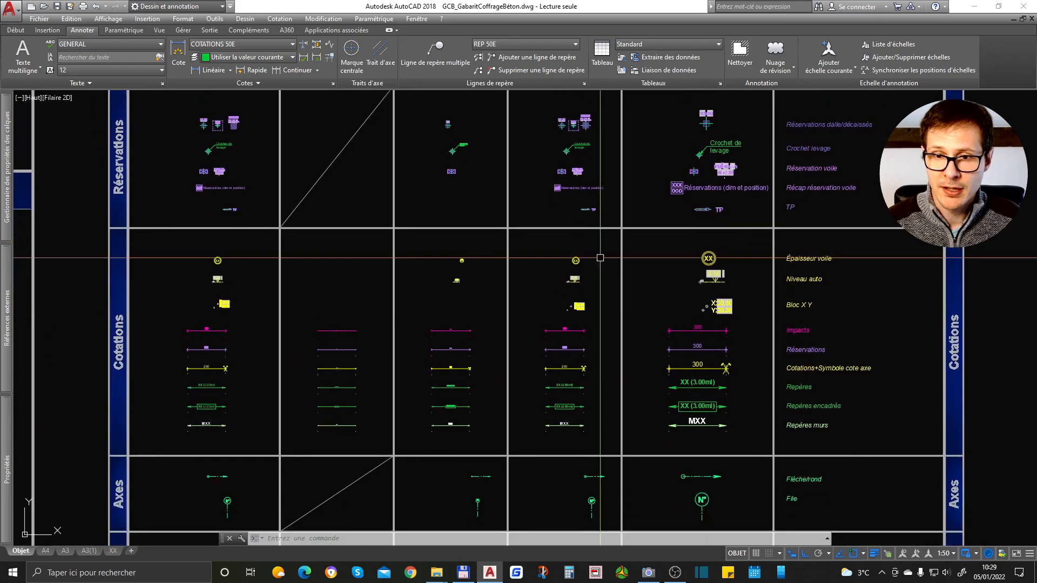
scroll(589, 297, up, 5)
scroll(546, 326, down, 3)
scroll(609, 238, up, 6)
click(437, 293)
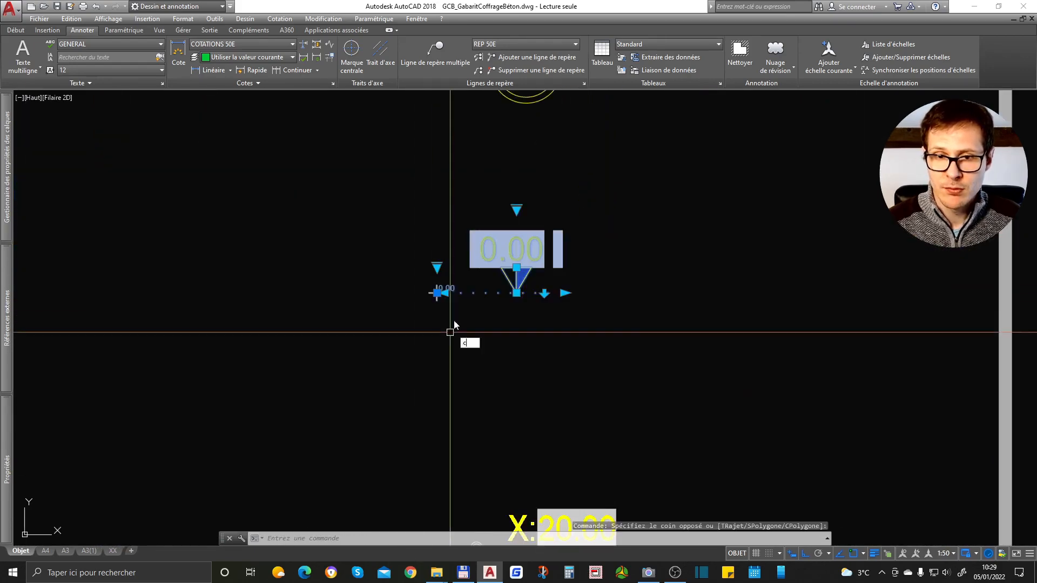
text(c)
key(Return)
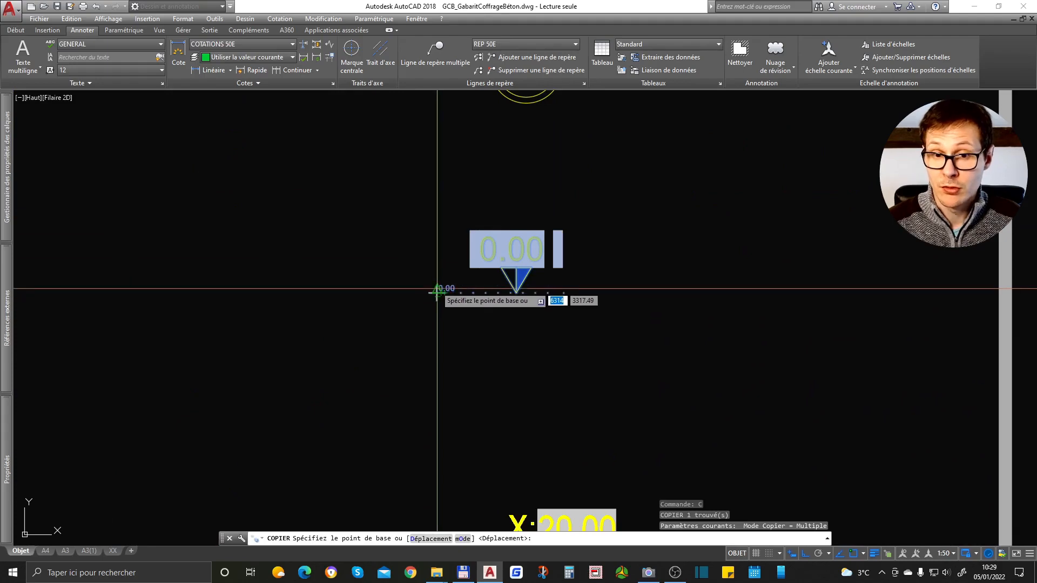
click(436, 293)
scroll(440, 291, down, 8)
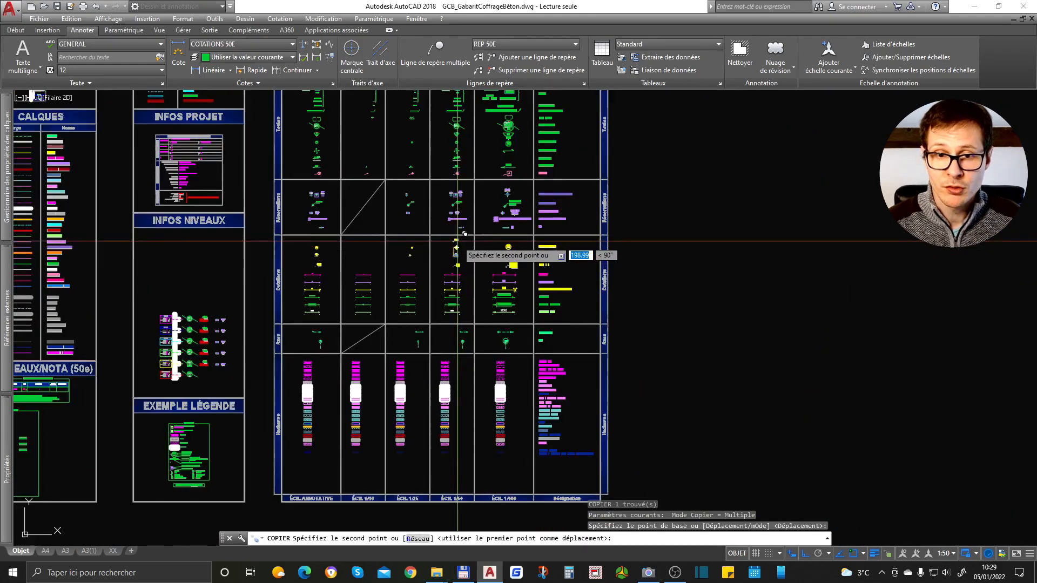
scroll(450, 414, up, 2)
scroll(454, 427, up, 5)
scroll(554, 373, down, 5)
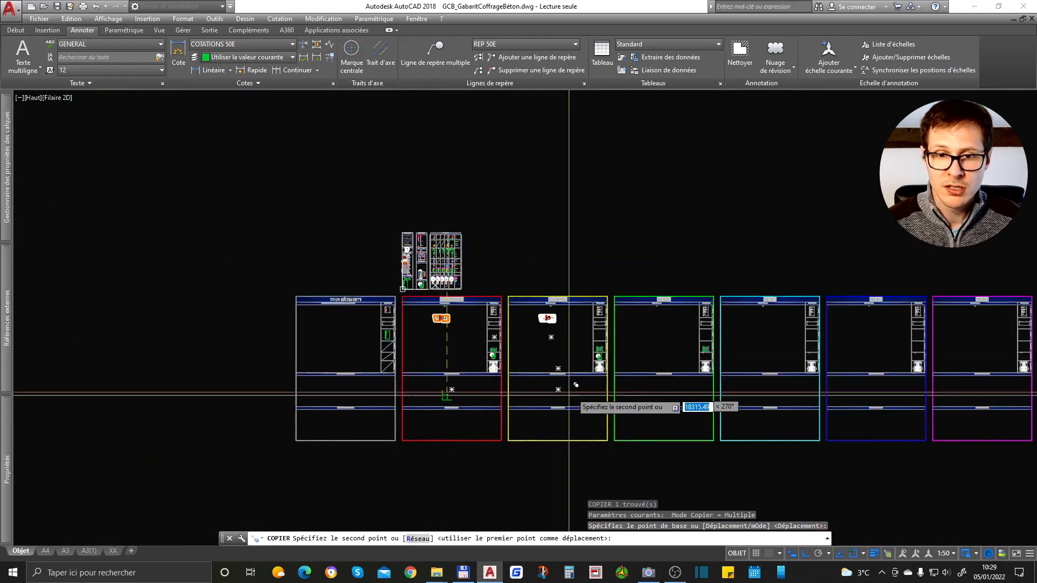
scroll(557, 389, up, 5)
scroll(534, 396, down, 6)
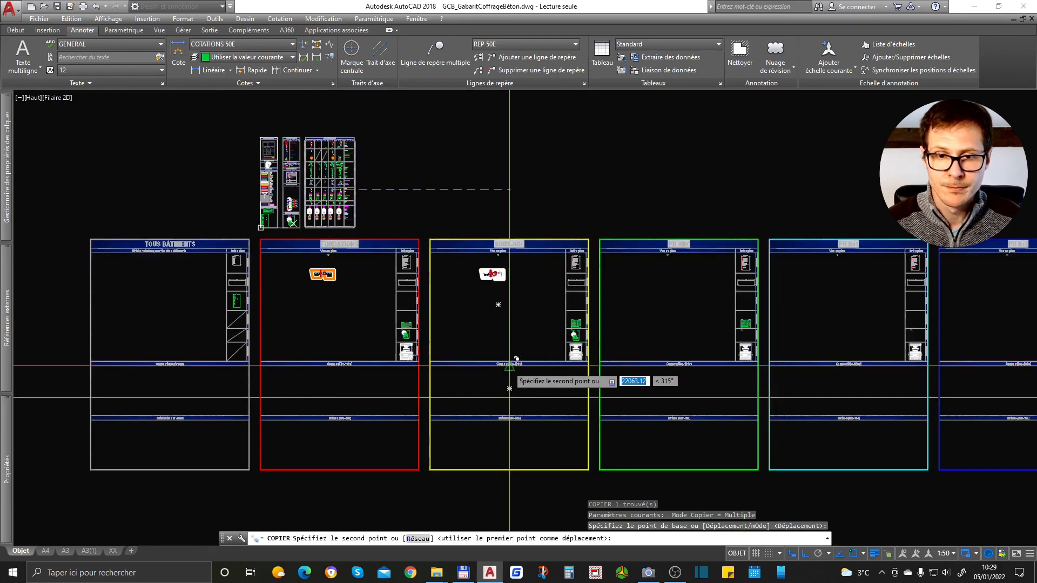
click(494, 367)
key(Return)
Move the copied level block straight down into the empty Coupes area of the Sous-sol frame.
scroll(494, 346, up, 3)
click(485, 332)
click(525, 371)
text(d)
key(Return)
click(525, 366)
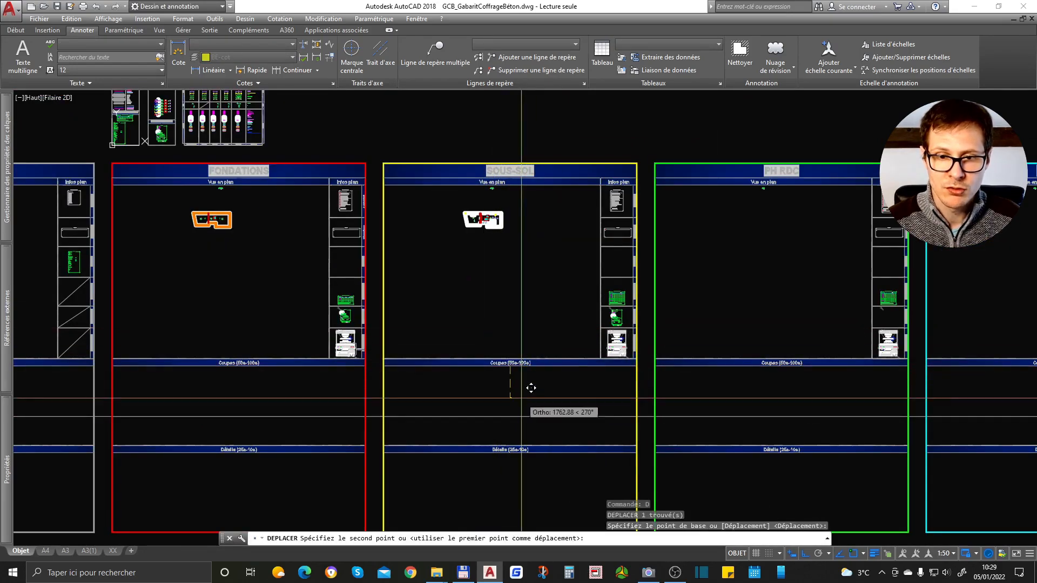
click(525, 399)
Draw a horizontal multiline about 673 long at scale 20 as a slab, below and left of the level block.
scroll(510, 408, up, 8)
key(Return)
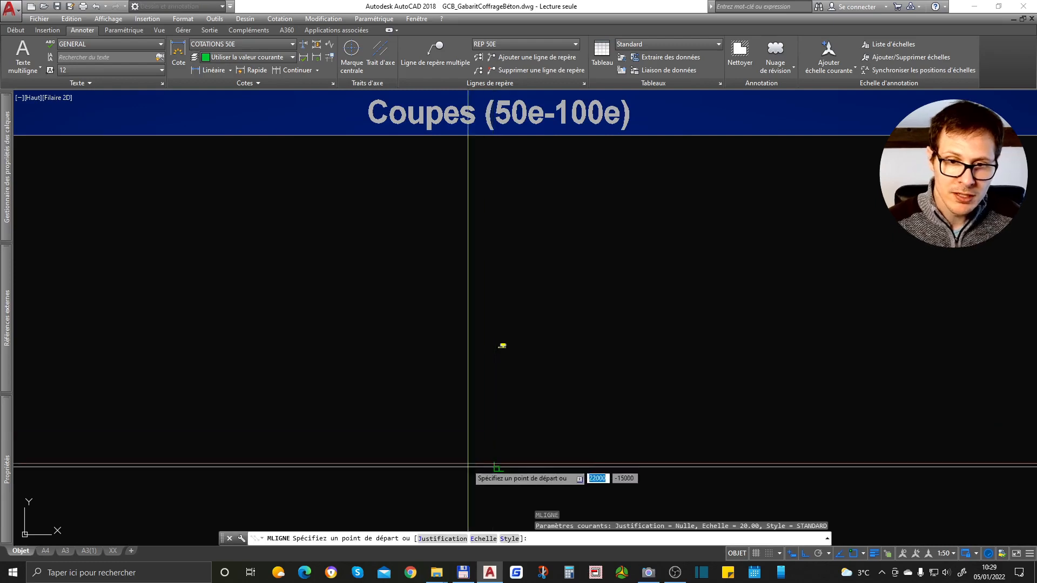
scroll(476, 464, up, 3)
click(324, 357)
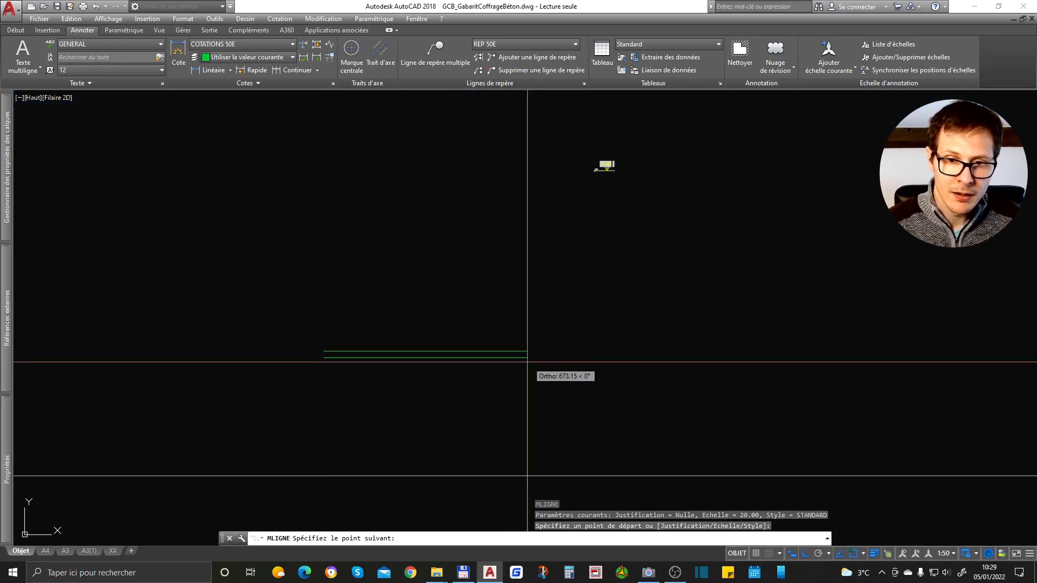
click(528, 362)
key(Return)
Copy the slab multiline 270 straight up to form an upper slab.
click(456, 320)
click(438, 360)
text(co)
key(Return)
click(435, 323)
scroll(442, 352, down, 2)
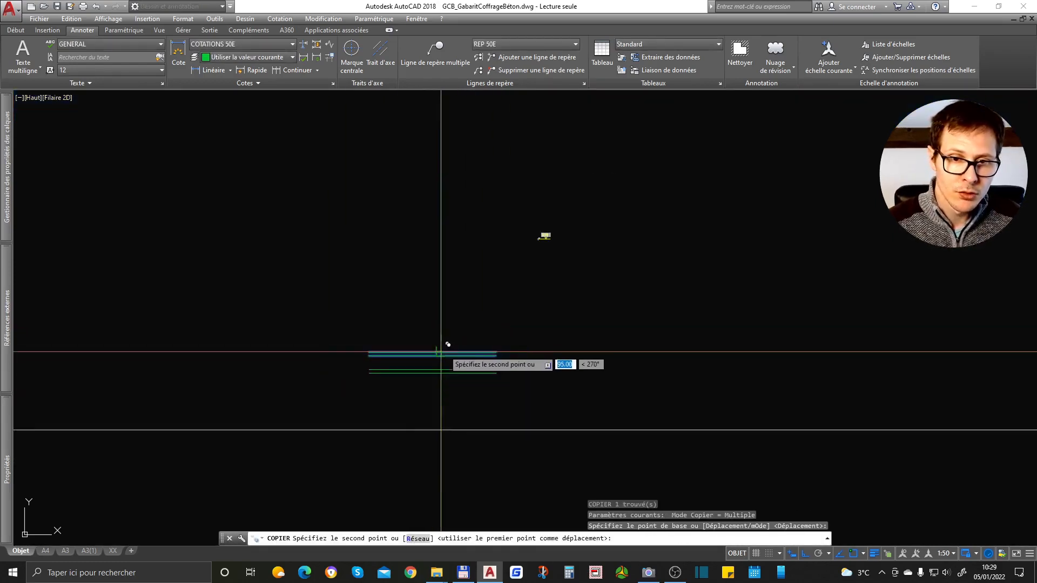
scroll(432, 268, up, 2)
text(270)
key(Return)
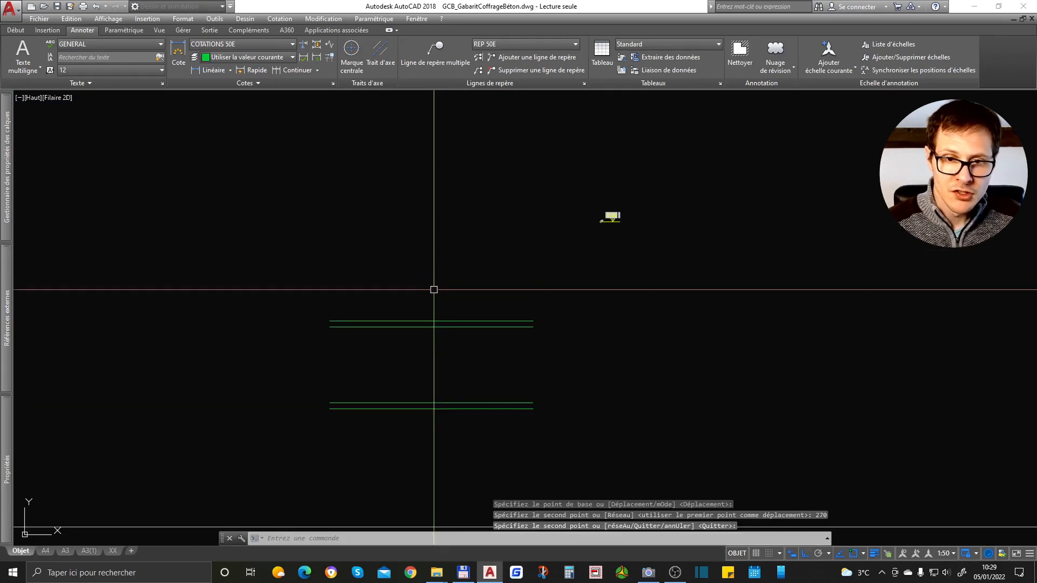
Draw a U-shaped polyline beam 20 wide and 50 deep hanging from the midpoint of the upper slab's underside.
scroll(433, 289, up, 2)
text(l)
key(Return)
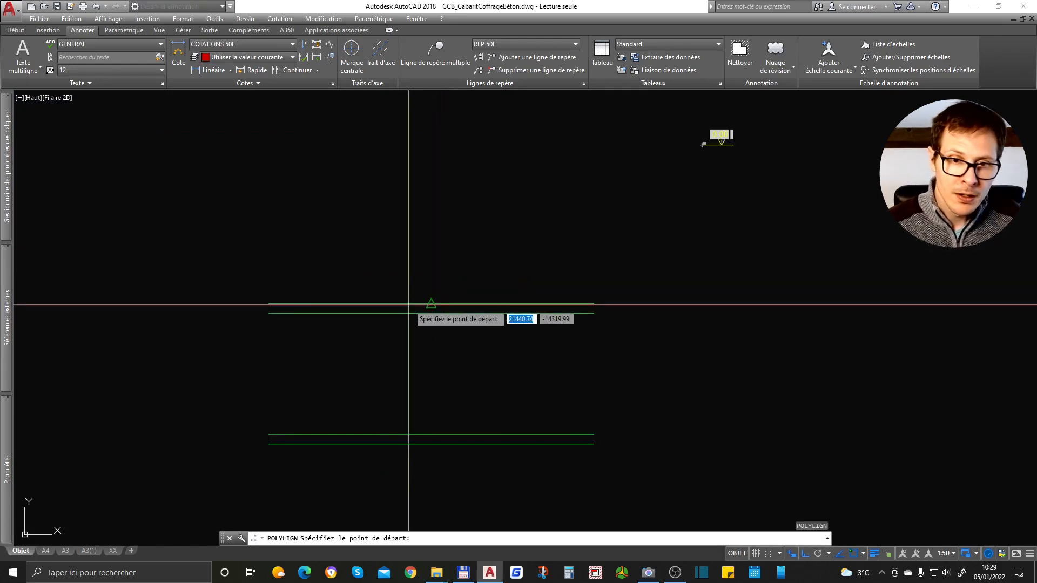
click(431, 313)
scroll(438, 323, up, 2)
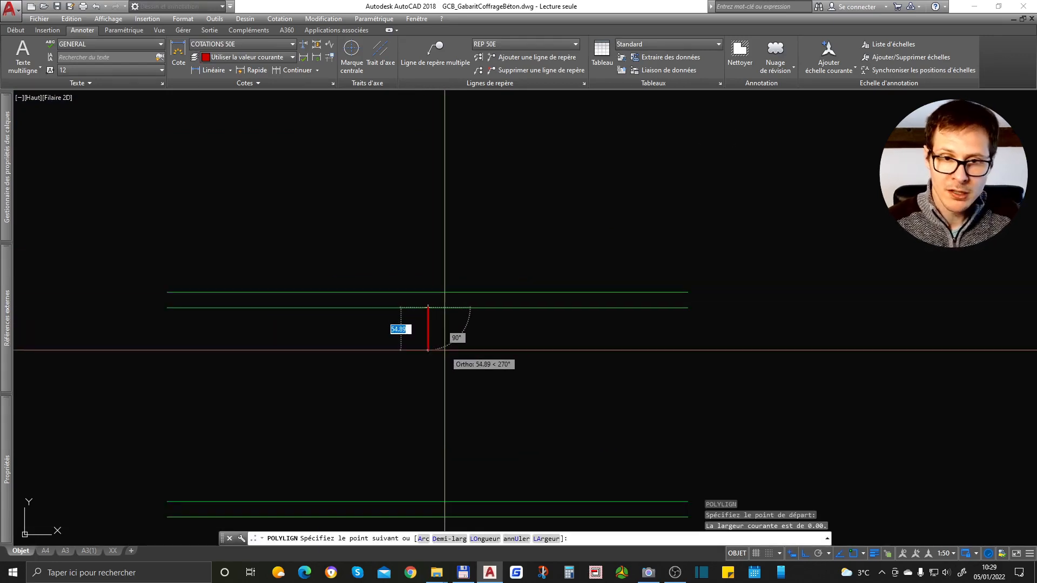
text(50)
key(Return)
text(20)
key(Return)
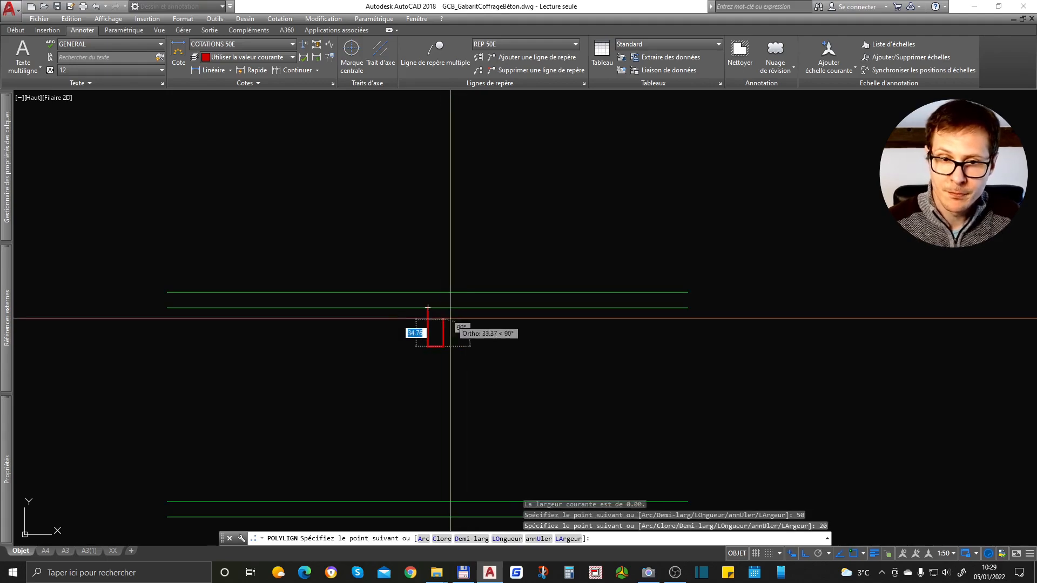
click(447, 308)
key(Return)
Match the properties of the thick white wall outline in the plan onto both section slabs and the beam.
middle_drag(456, 365, 478, 249)
scroll(494, 315, down, 8)
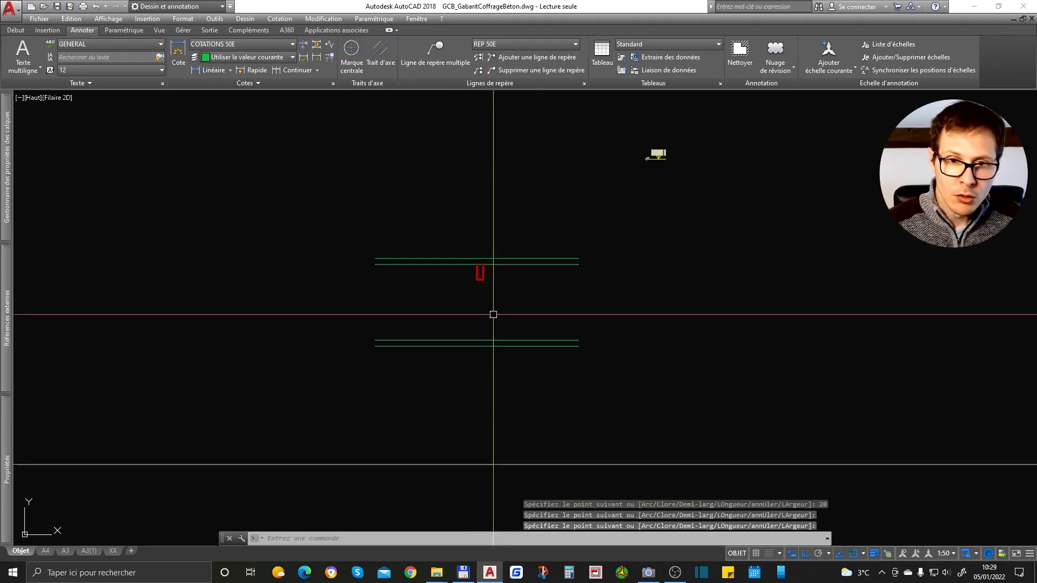
scroll(447, 218, up, 1)
middle_drag(426, 162, 453, 331)
scroll(465, 129, up, 5)
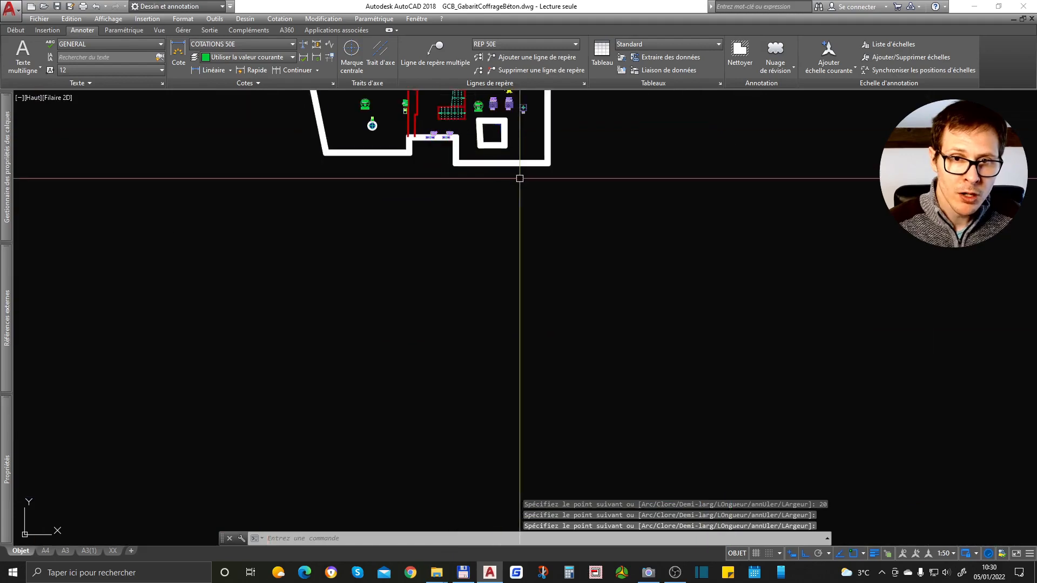
key(ctrl+m)
click(503, 161)
scroll(503, 159, down, 6)
scroll(507, 349, up, 5)
scroll(507, 349, up, 4)
click(480, 166)
click(426, 274)
key(Return)
Explode the upper slab multiline and trim away its underside between the two beam faces.
scroll(467, 181, up, 6)
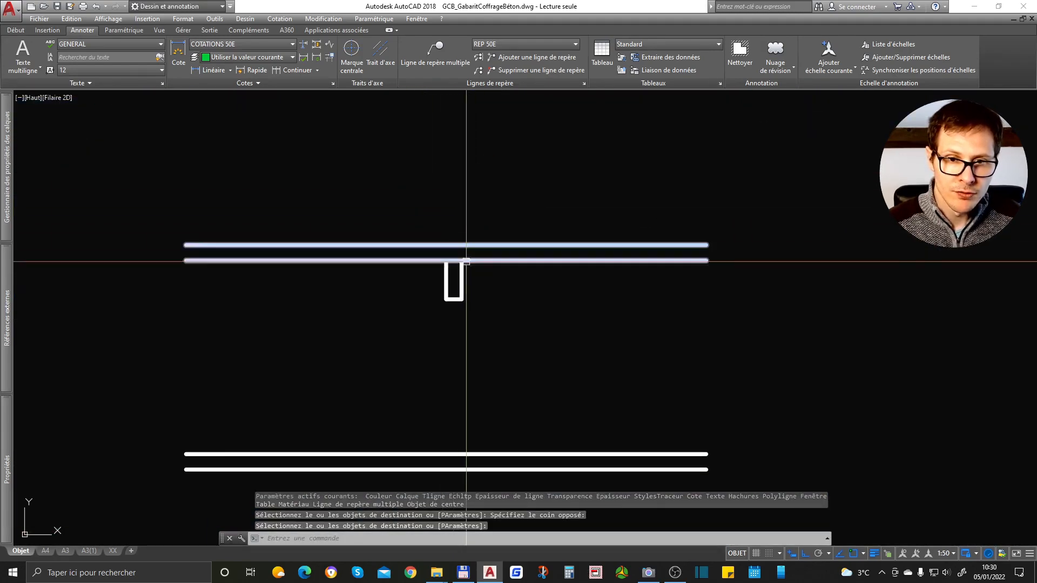
click(463, 260)
text(de)
key(Return)
scroll(463, 254, up, 6)
text(aj)
key(Return)
key(Return)
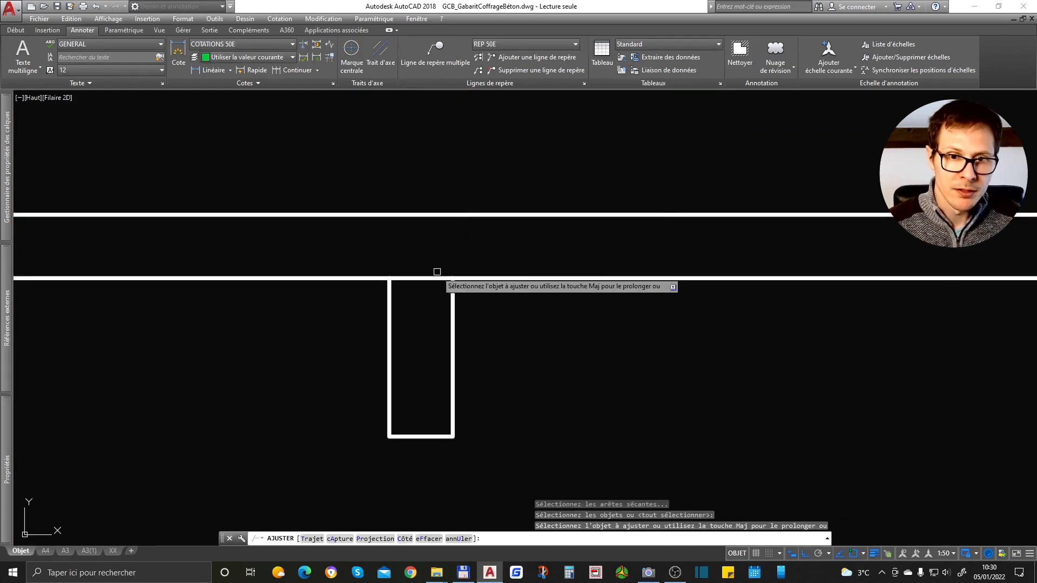
key(Return)
scroll(449, 274, down, 8)
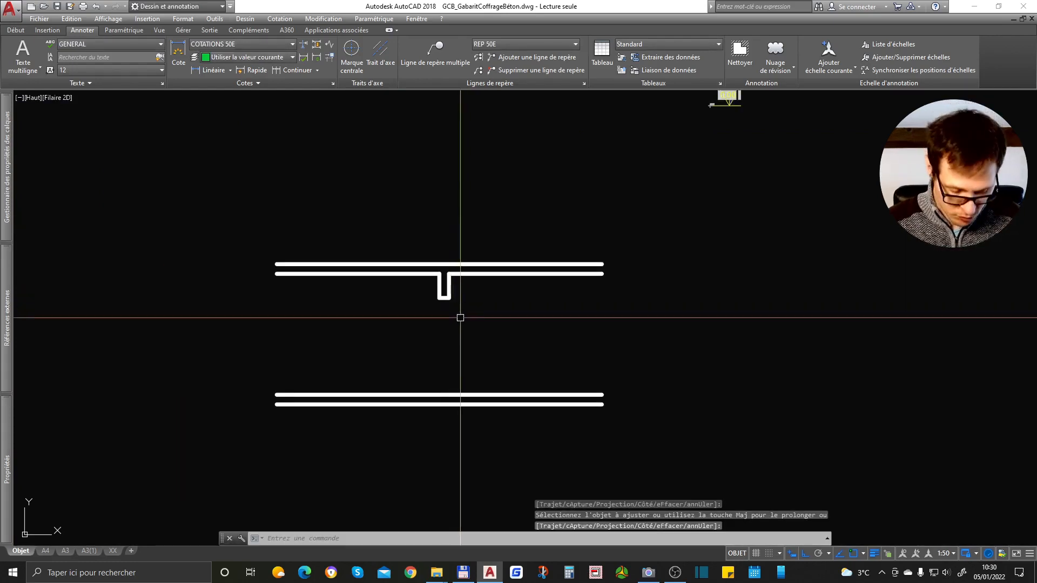
Draw two vertical lines from the beam's bottom corners down to the top of the lower slab.
scroll(460, 318, up, 4)
text(l)
key(Return)
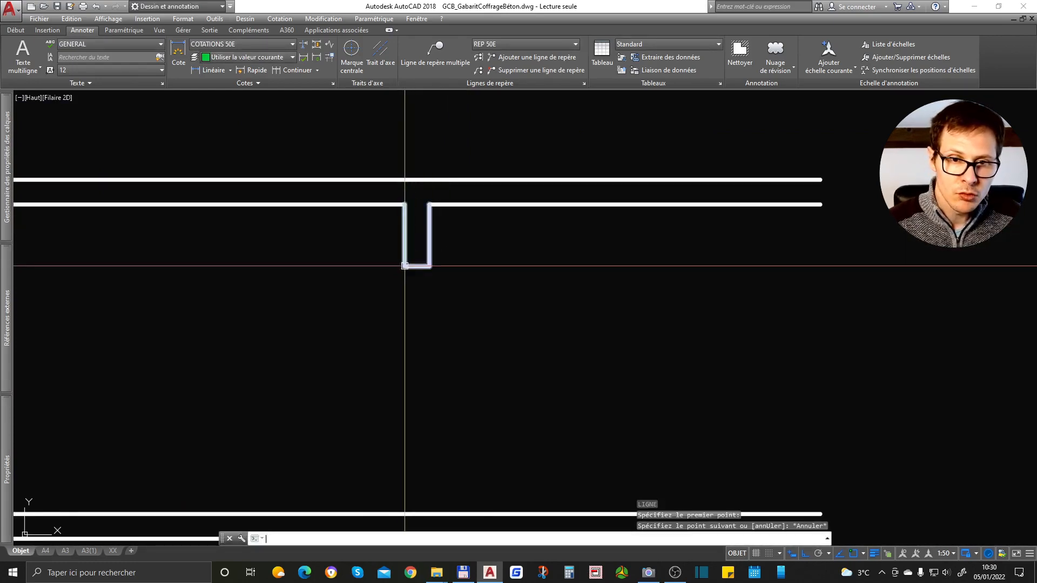
scroll(406, 267, down, 2)
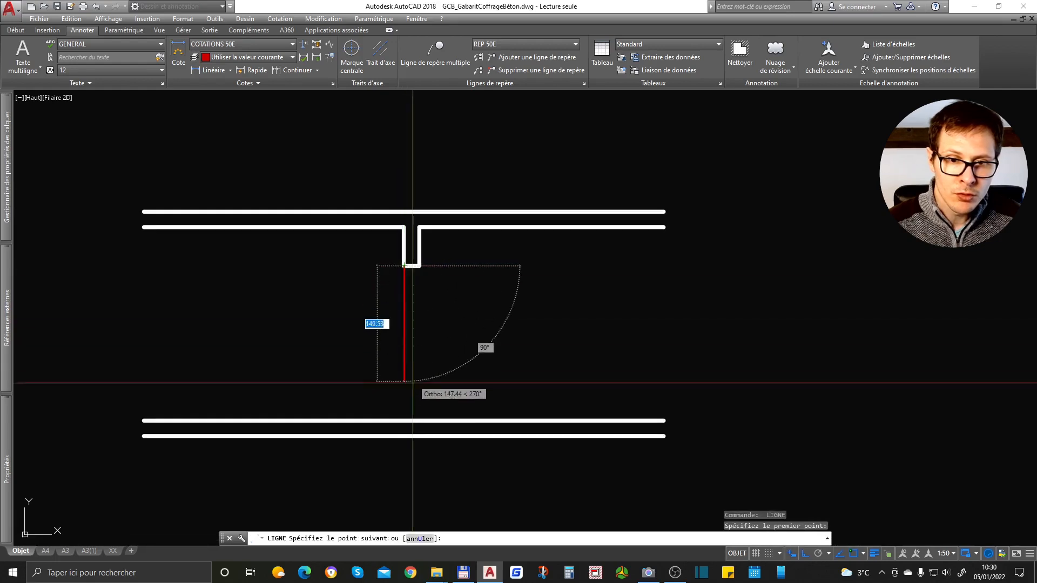
click(406, 420)
key(Return)
key(Return)
click(420, 265)
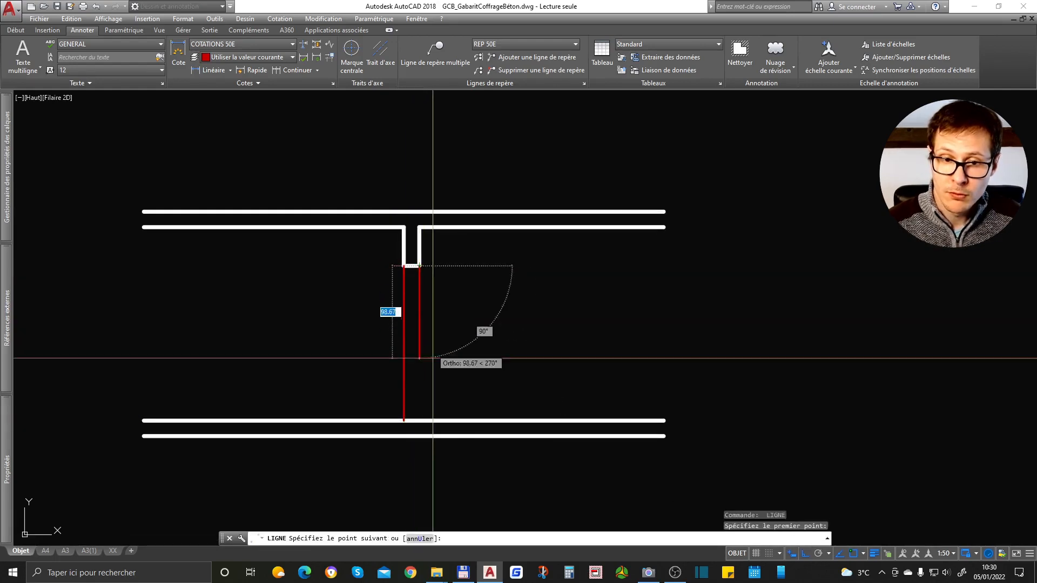
click(424, 420)
key(Return)
key(Escape)
scroll(422, 351, down, 6)
key(Escape)
scroll(432, 335, up, 4)
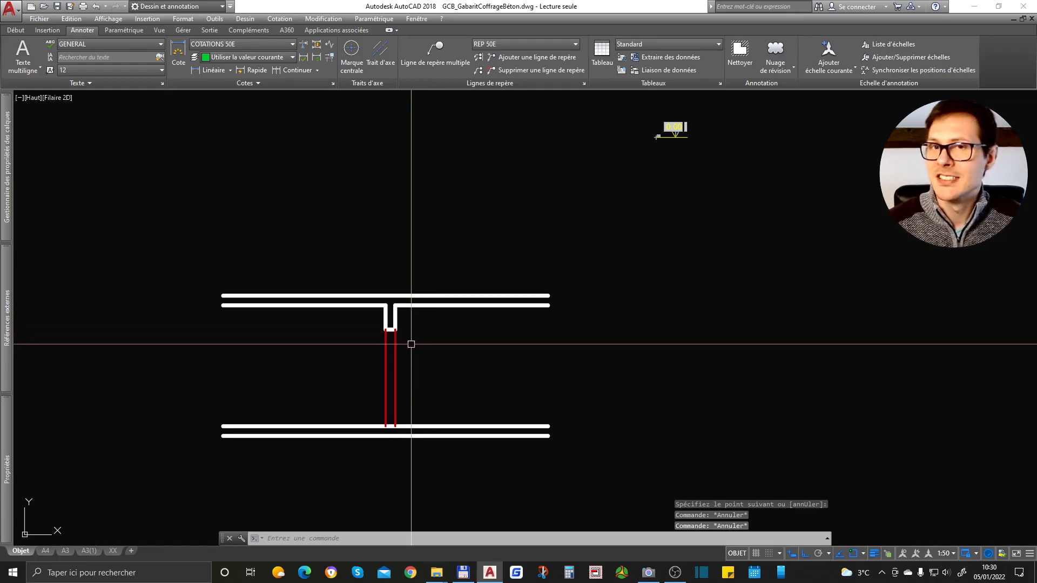
Move the level block onto the lower slab's top face, at the foot of the right-hand vertical line.
click(677, 132)
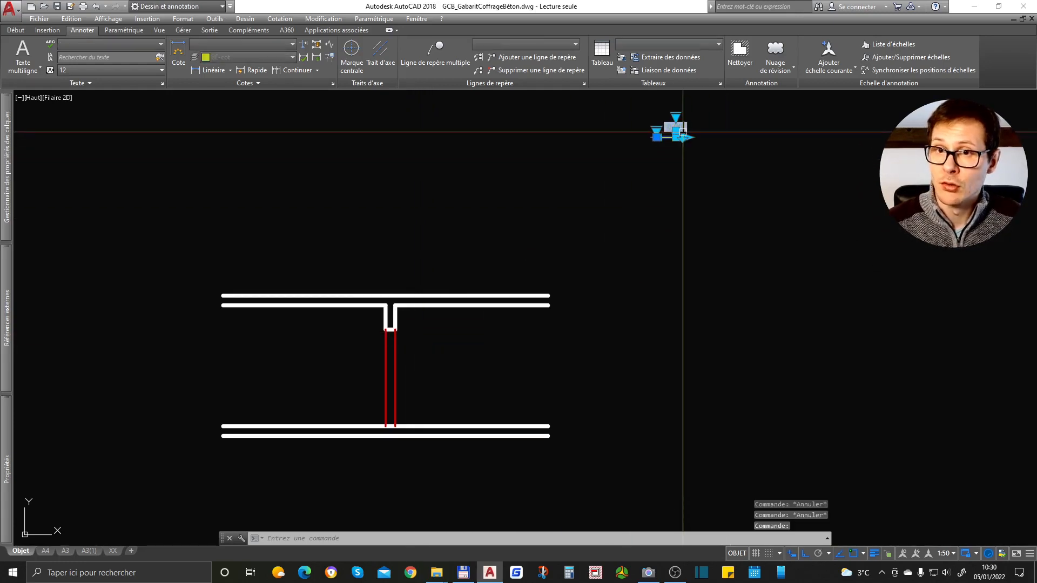
click(675, 132)
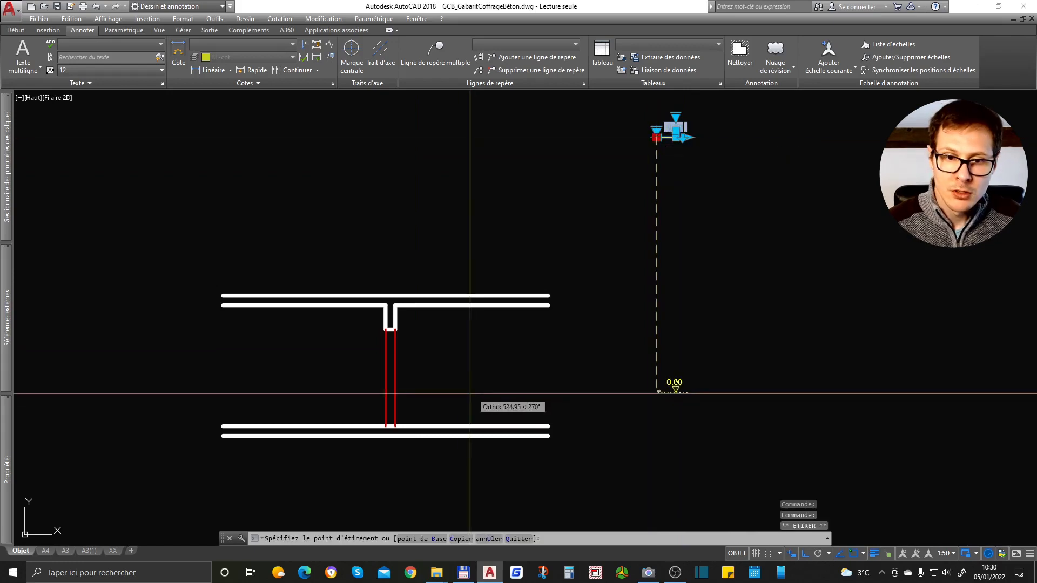
scroll(383, 423, up, 5)
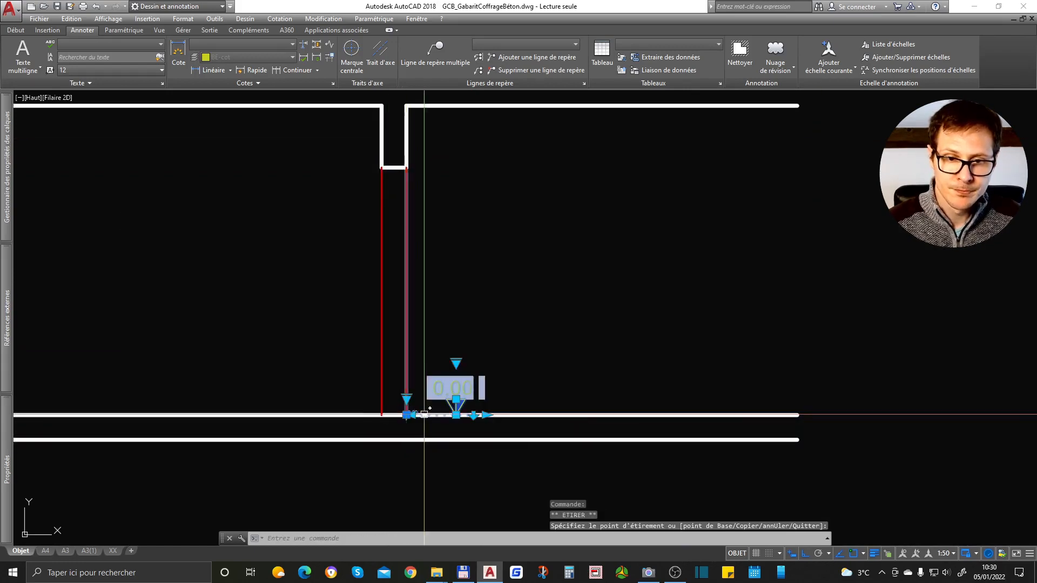
scroll(406, 415, up, 4)
key(Escape)
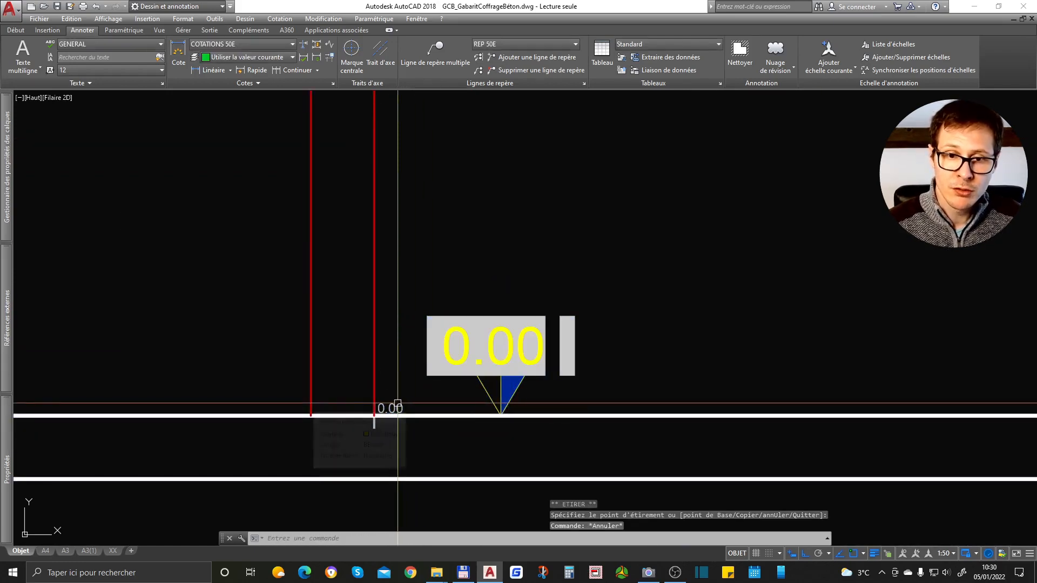
Set the level block's REF attribute to -3.10.
double_click(397, 405)
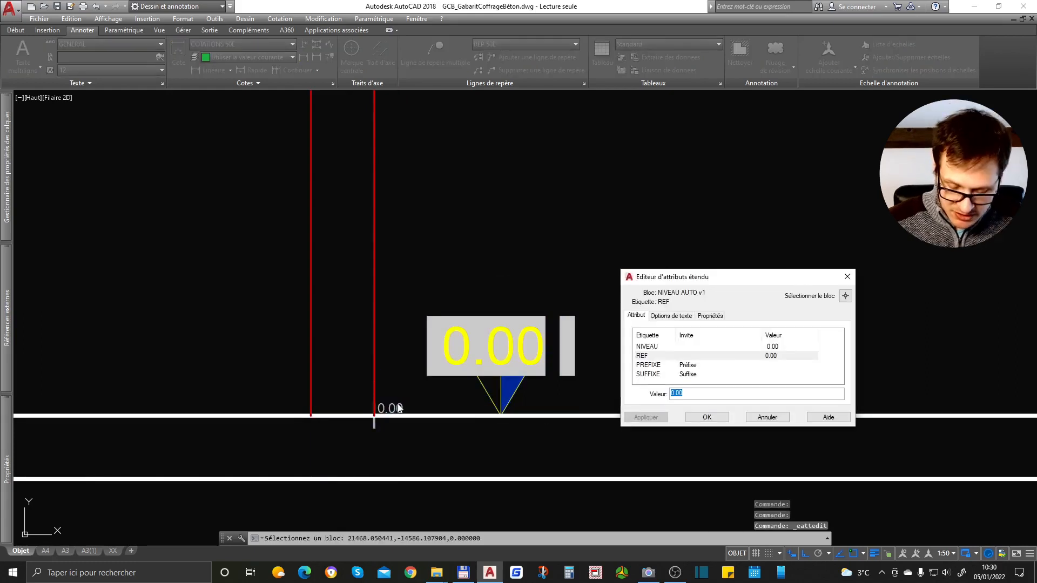
text(-3.10)
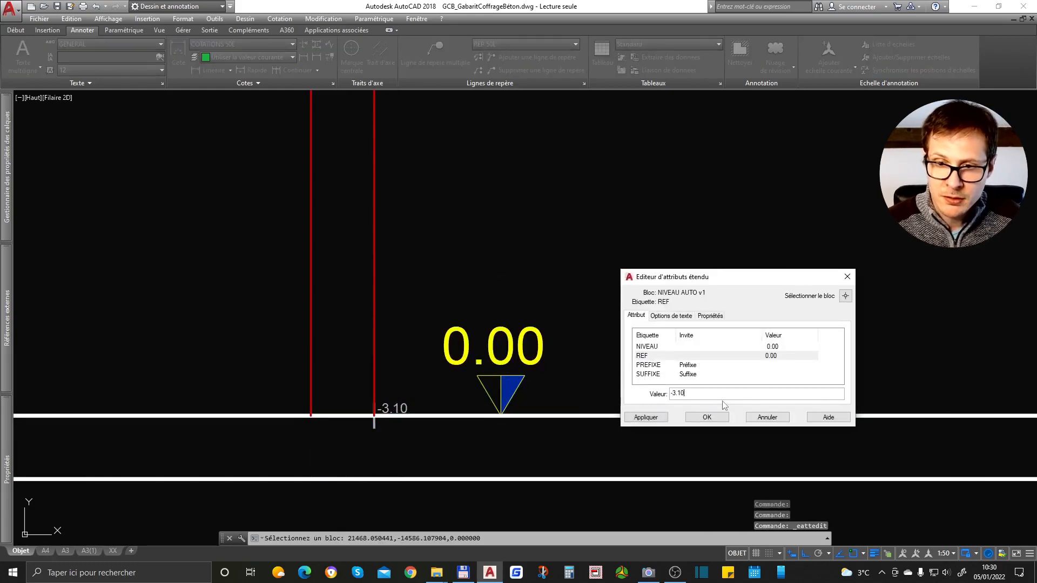
click(707, 417)
Move the whole section with its level block straight down to the horizontal line below it.
scroll(530, 373, down, 10)
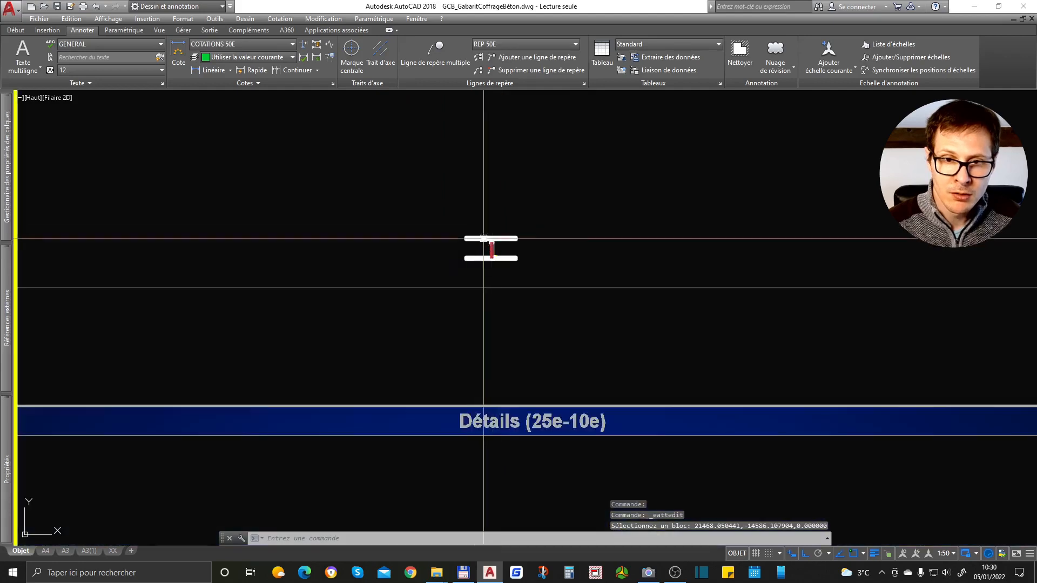
click(430, 190)
click(527, 269)
scroll(526, 264, up, 5)
text(d)
key(Return)
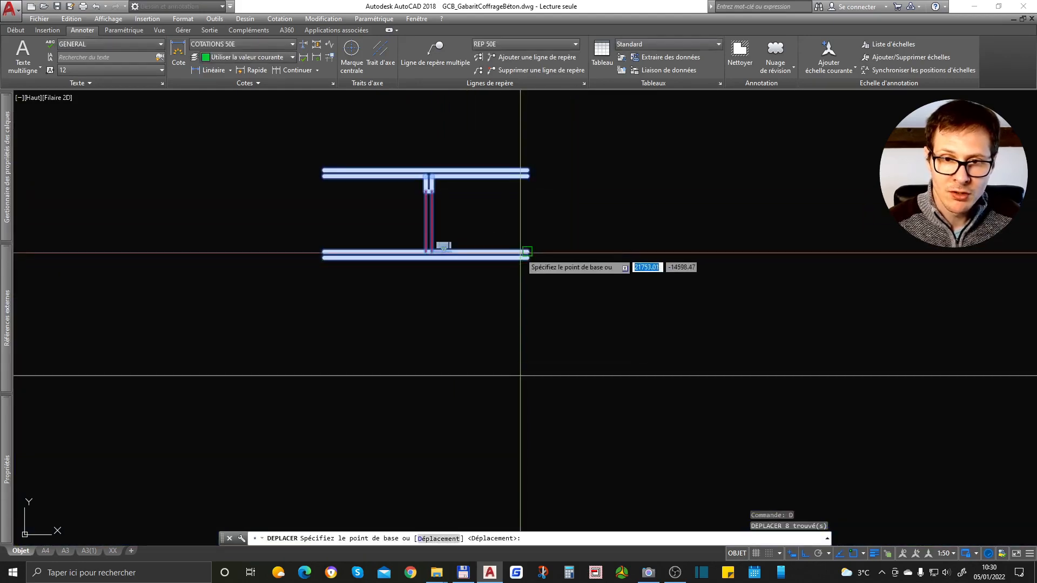
click(529, 258)
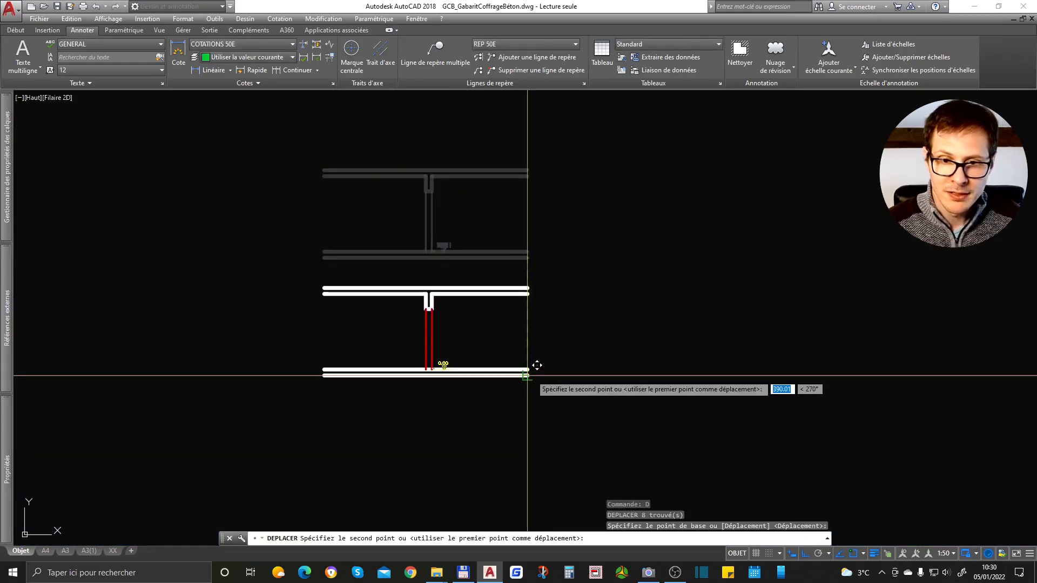
scroll(533, 381, up, 5)
scroll(542, 371, down, 4)
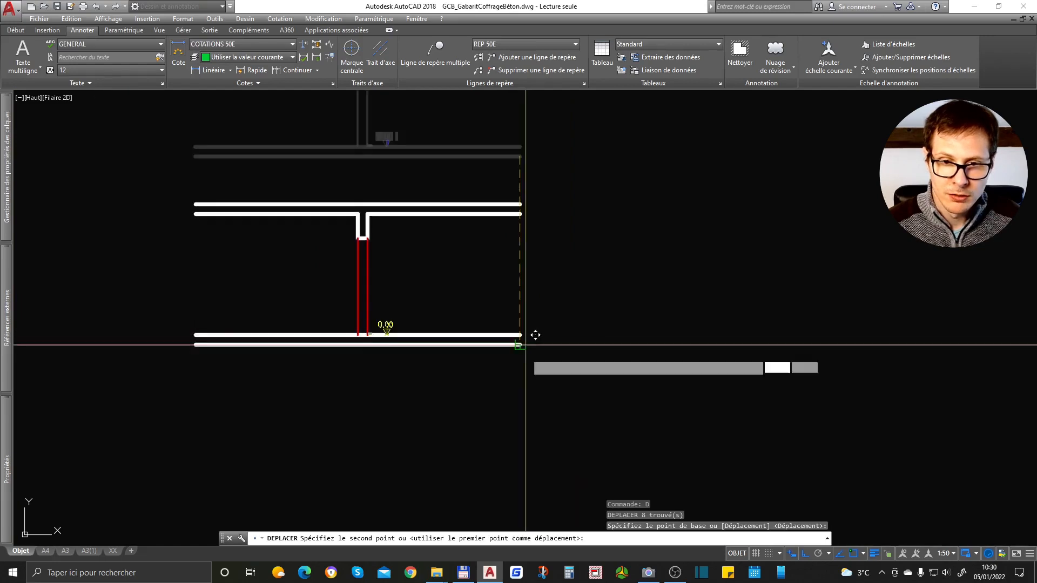
click(528, 378)
Copy the horizontal reference line straight down to the -3.10 level as a guide.
click(541, 346)
scroll(528, 268, down, 5)
text(co)
key(Return)
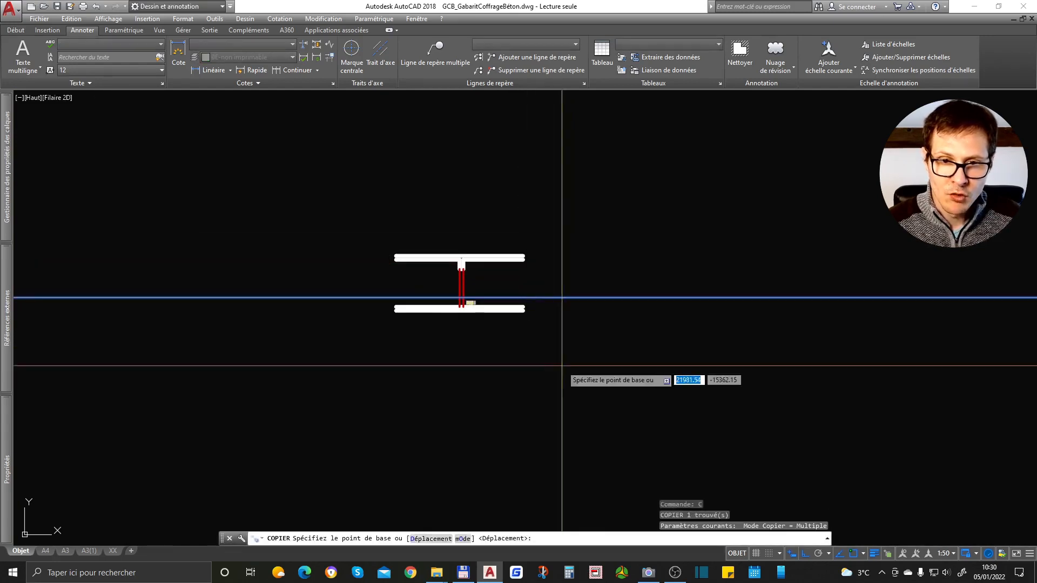
click(562, 366)
text(350)
key(Return)
key(Return)
Move the section down so the lower slab's top face sits on the copied guide line, and delete that guide.
click(339, 177)
click(546, 323)
text(d)
key(Return)
scroll(528, 311, up, 7)
click(517, 295)
scroll(516, 263, down, 4)
click(546, 400)
click(596, 420)
click(583, 396)
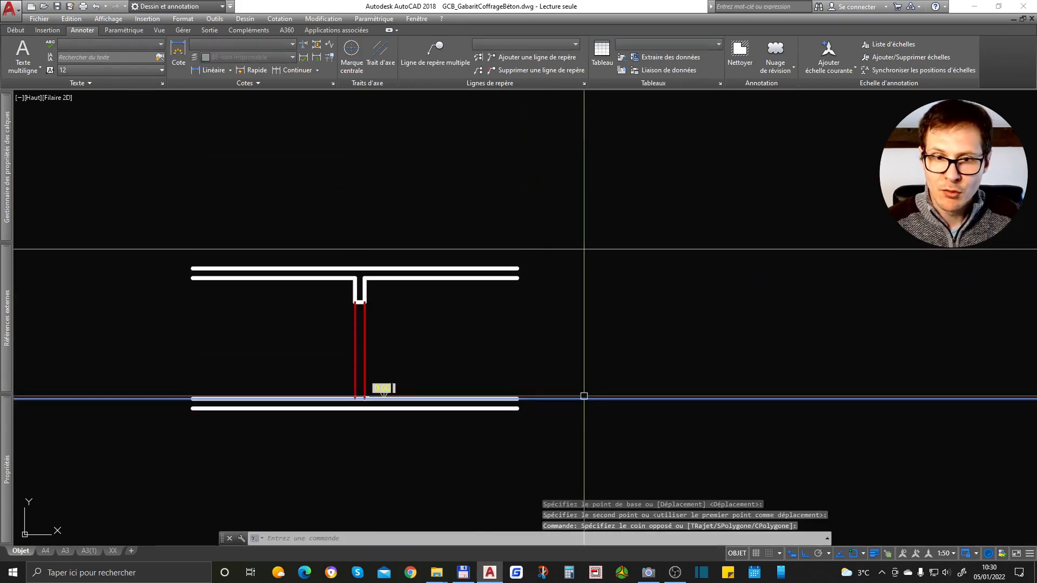
key(Delete)
scroll(528, 264, up, 2)
text(cot)
key(Return)
click(511, 270)
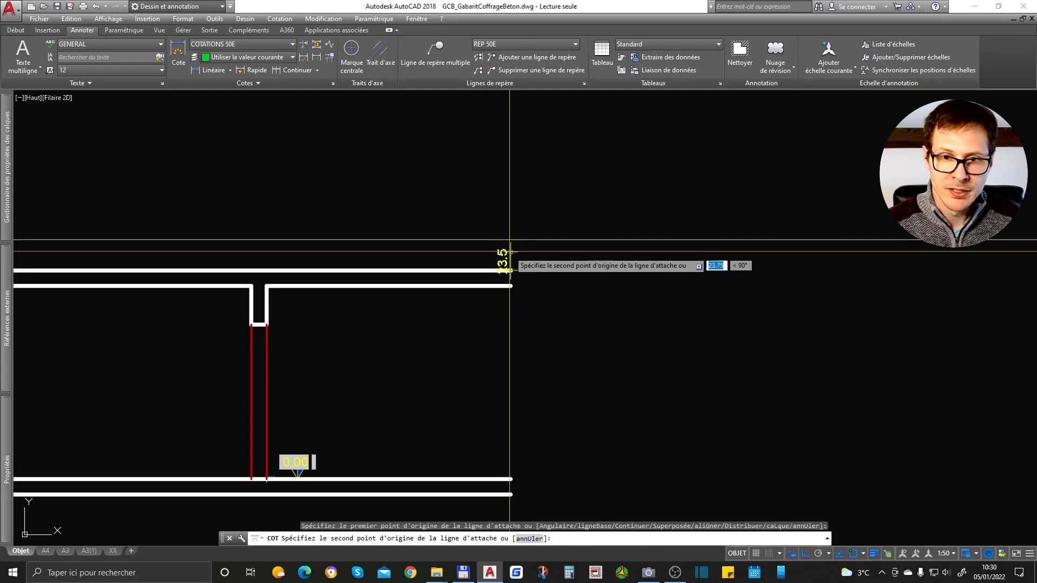
key(Escape)
scroll(518, 259, down, 4)
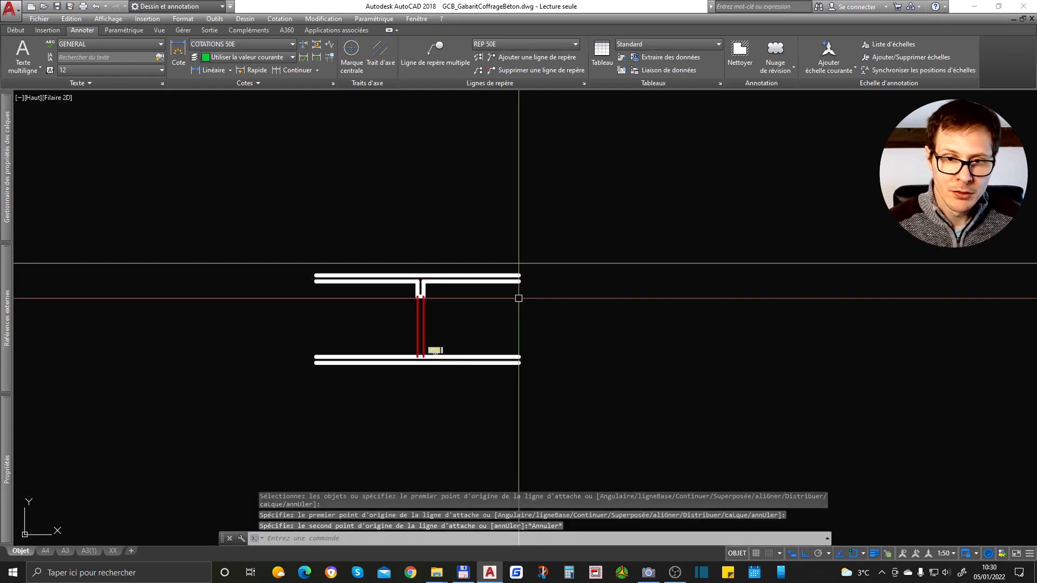
Update the fields of the level block on the lower slab.
scroll(432, 345, up, 4)
text(met)
key(Return)
click(444, 358)
key(Return)
scroll(448, 373, up, 4)
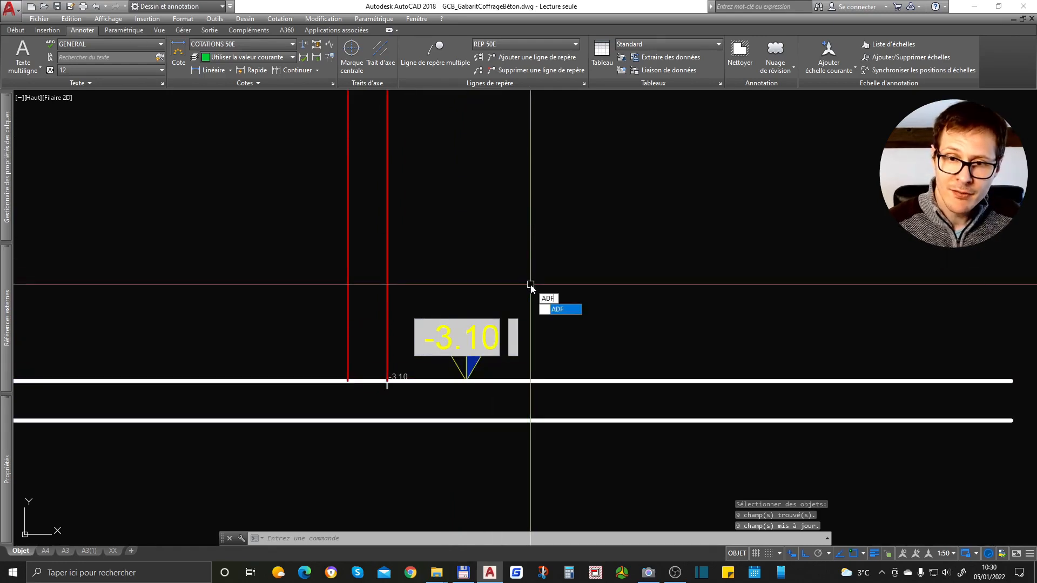
Use the AD command to place copies of the level block on the upper slab's top face and at the beam's underside.
text(ad)
key(Return)
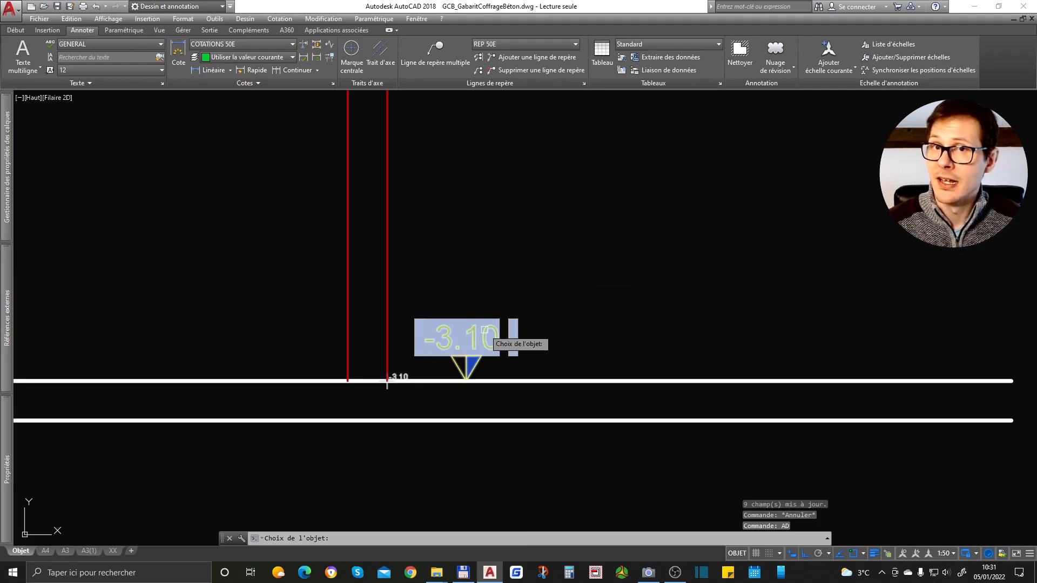
scroll(486, 333, down, 2)
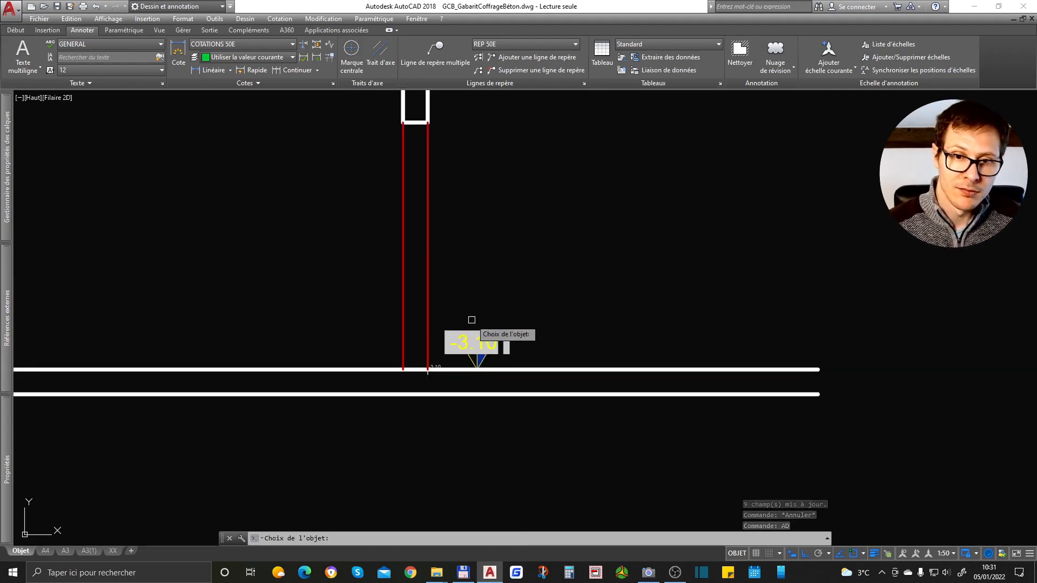
scroll(471, 320, up, 2)
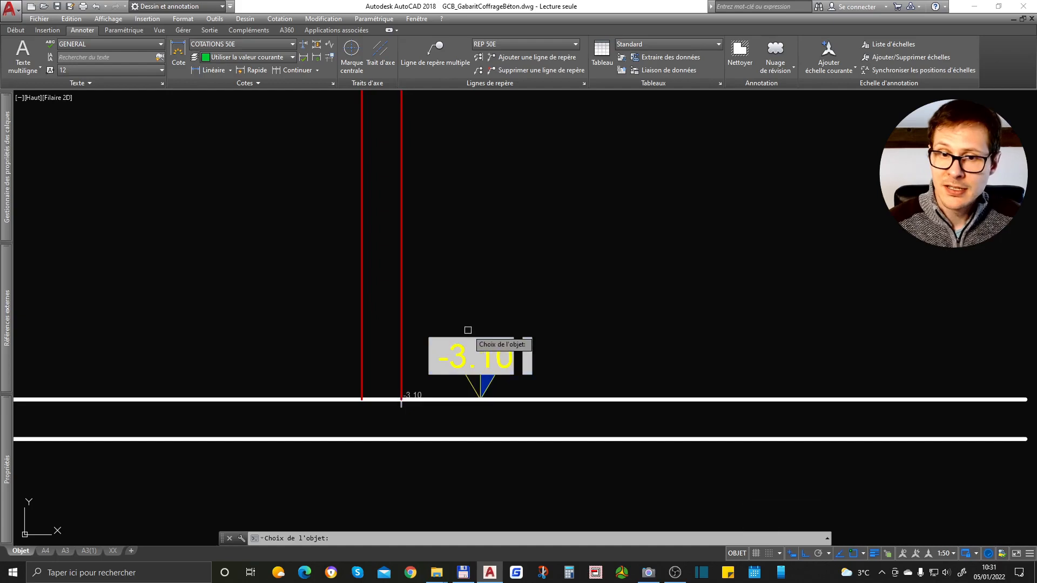
click(468, 352)
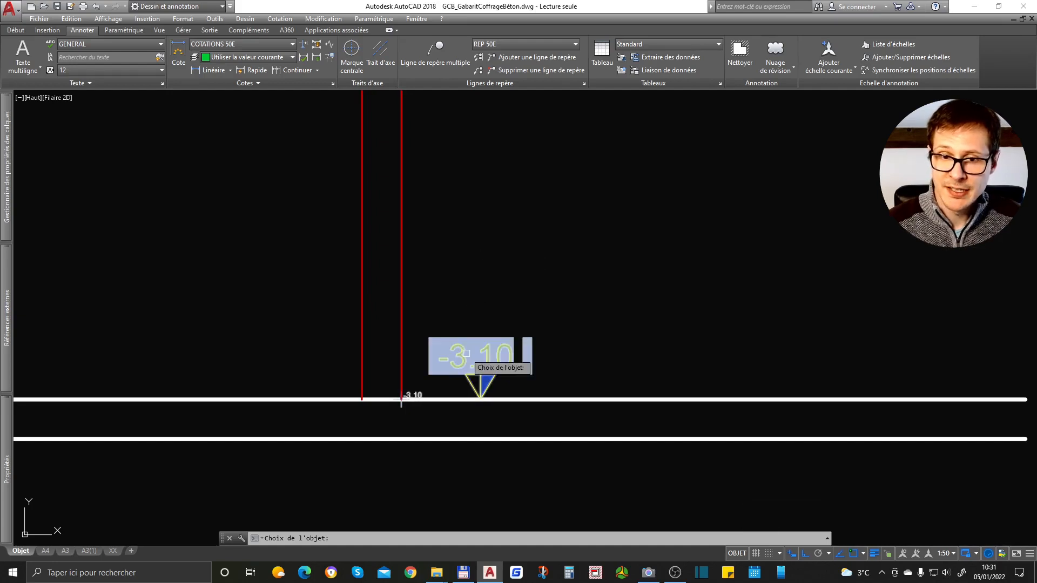
scroll(466, 354, down, 3)
scroll(500, 278, up, 3)
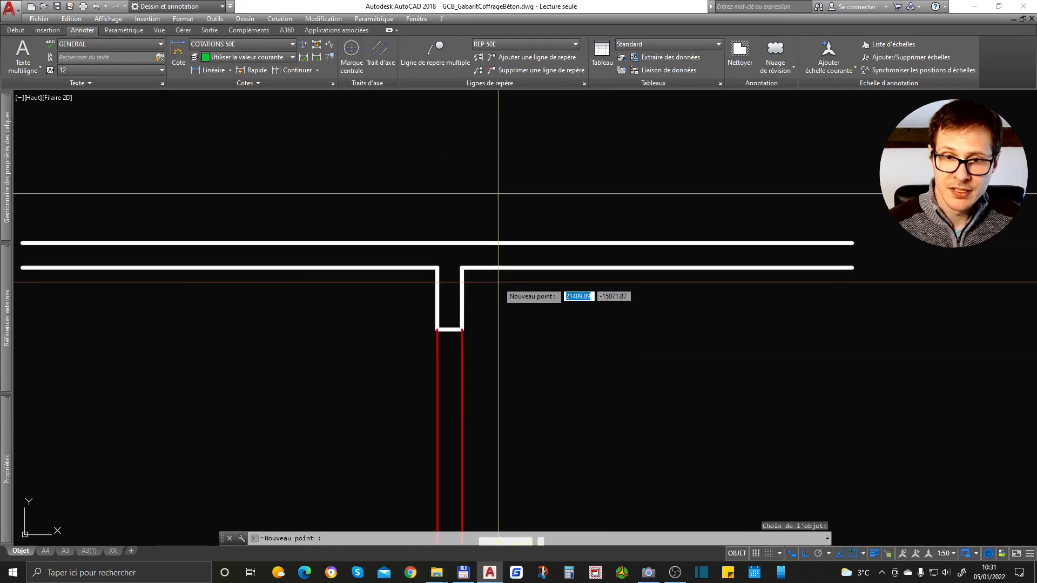
click(437, 242)
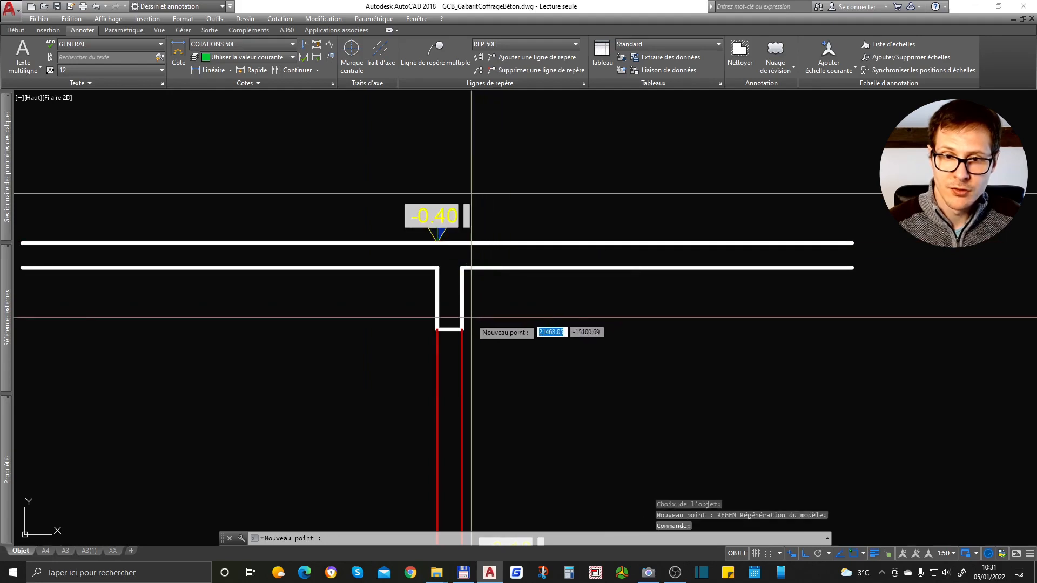
click(490, 327)
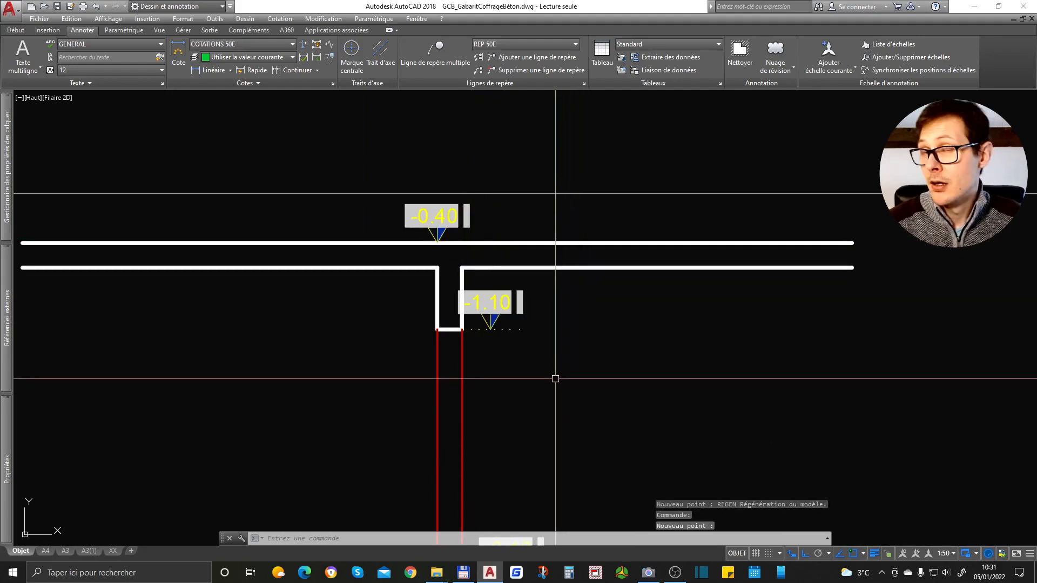
scroll(445, 175, down, 2)
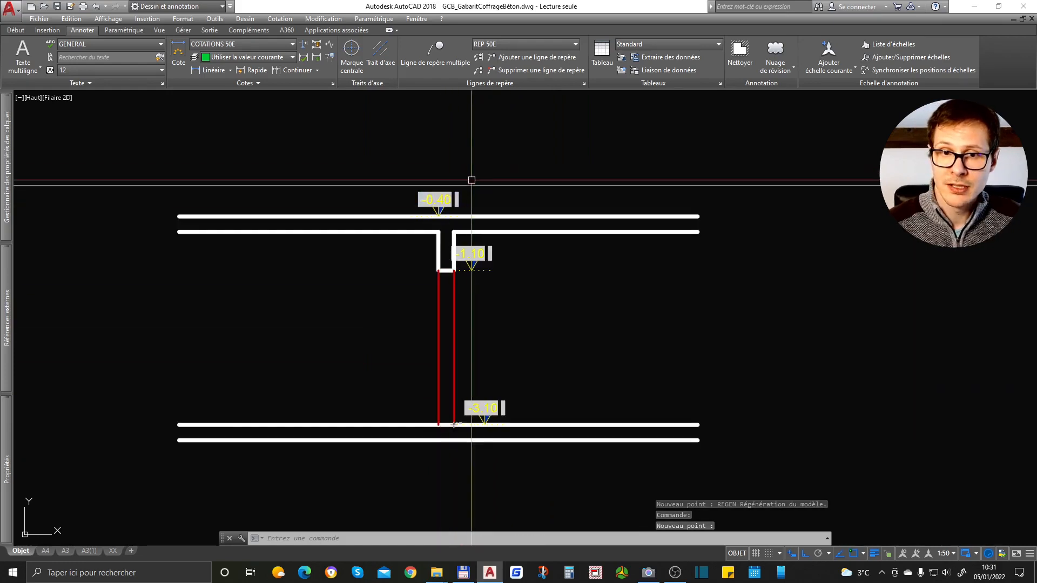
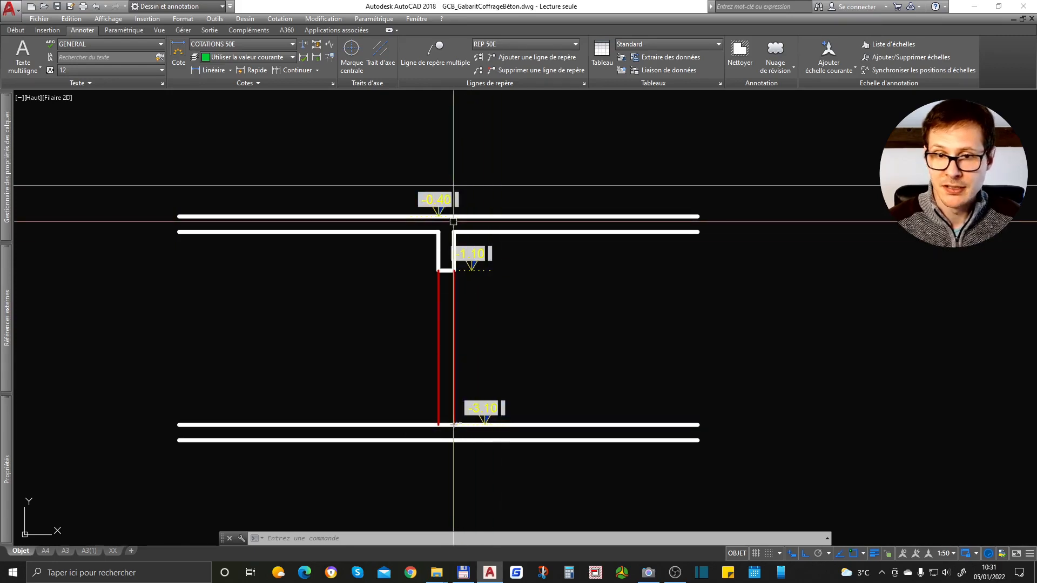
Shift the level blocks at the beam's underside and on the upper slab horizontally, so both sit just right of the beam.
click(470, 261)
scroll(471, 264, up, 6)
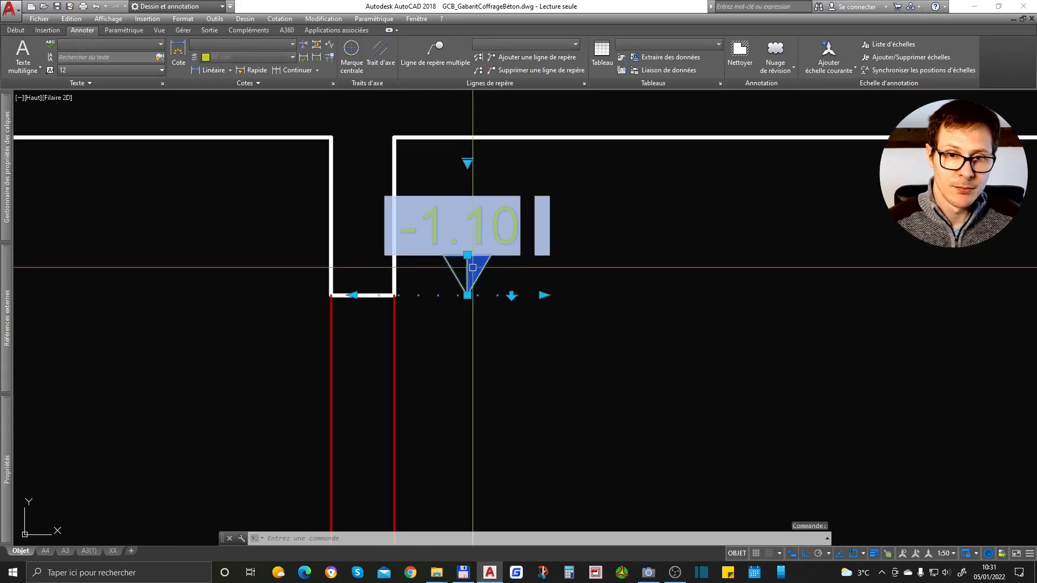
click(467, 295)
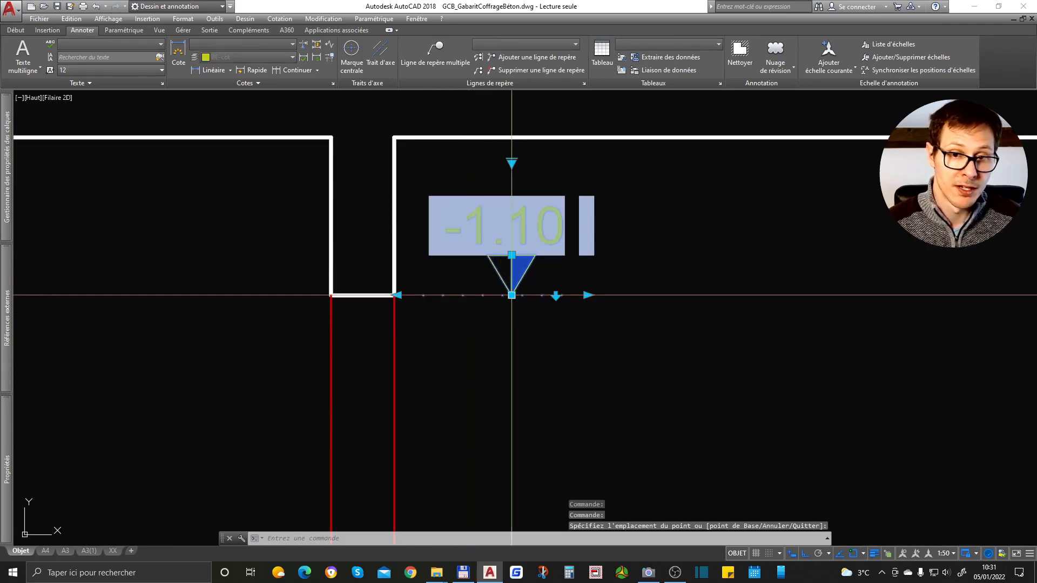
key(Escape)
key(Escape)
key(Escape)
scroll(497, 324, down, 6)
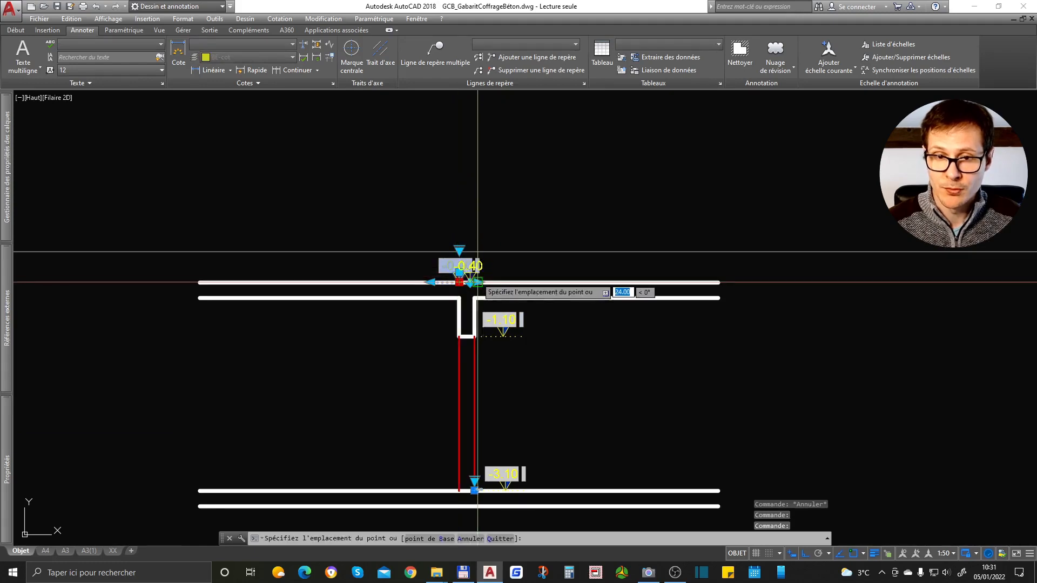
click(507, 282)
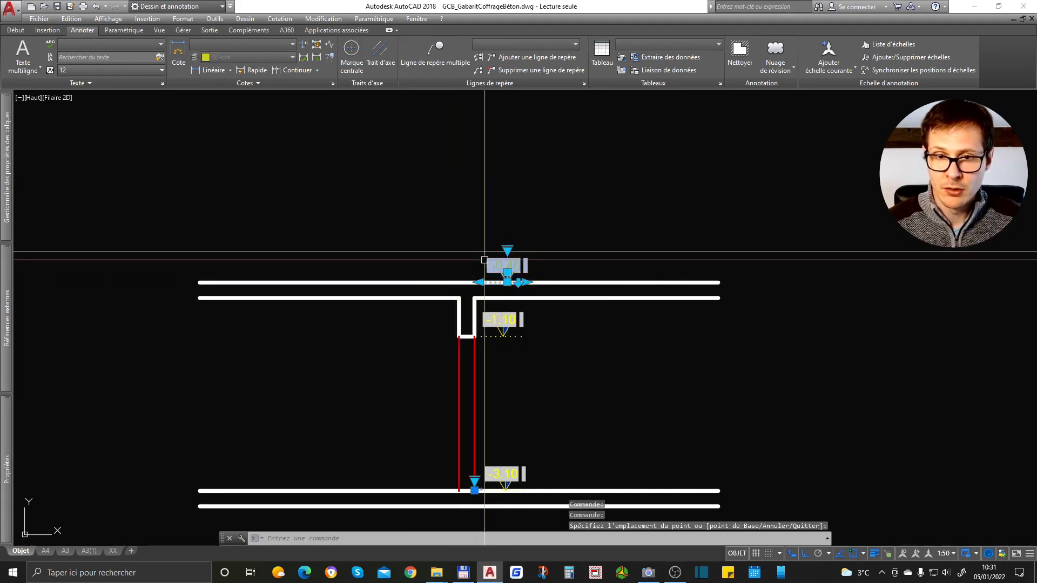
scroll(478, 485, up, 8)
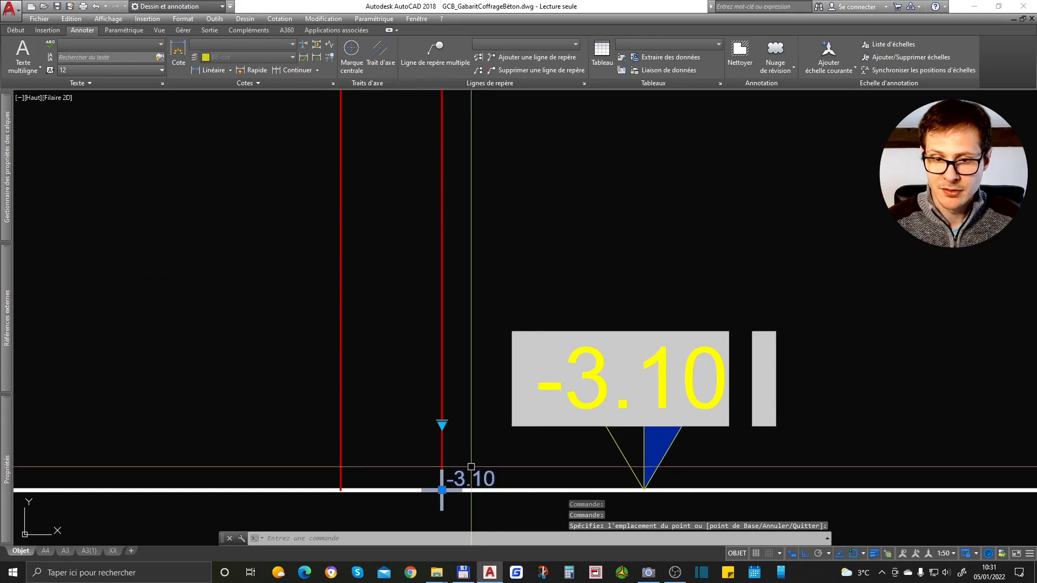
scroll(471, 467, down, 8)
scroll(470, 478, up, 2)
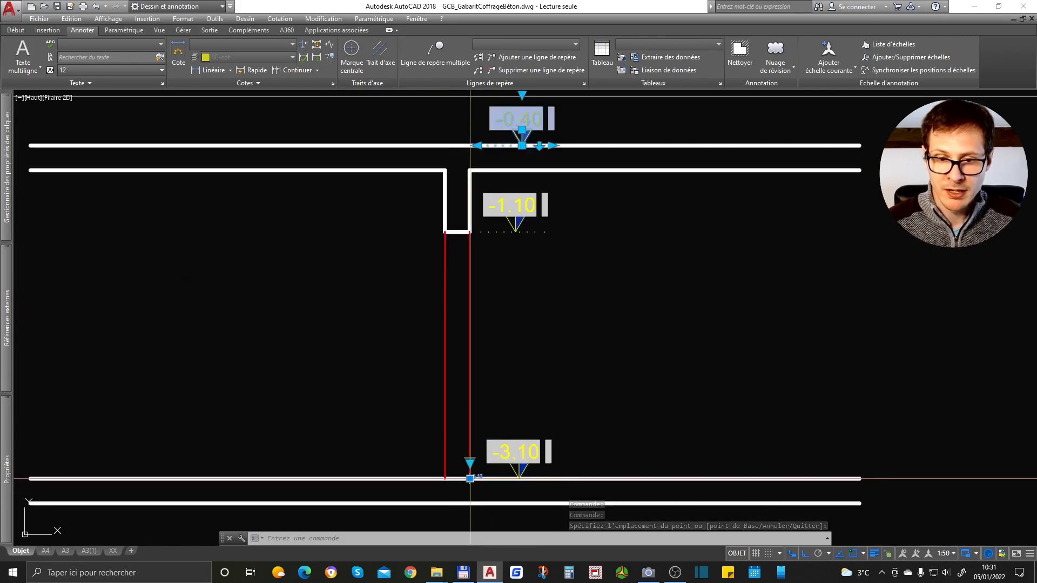
click(470, 479)
scroll(470, 479, down, 2)
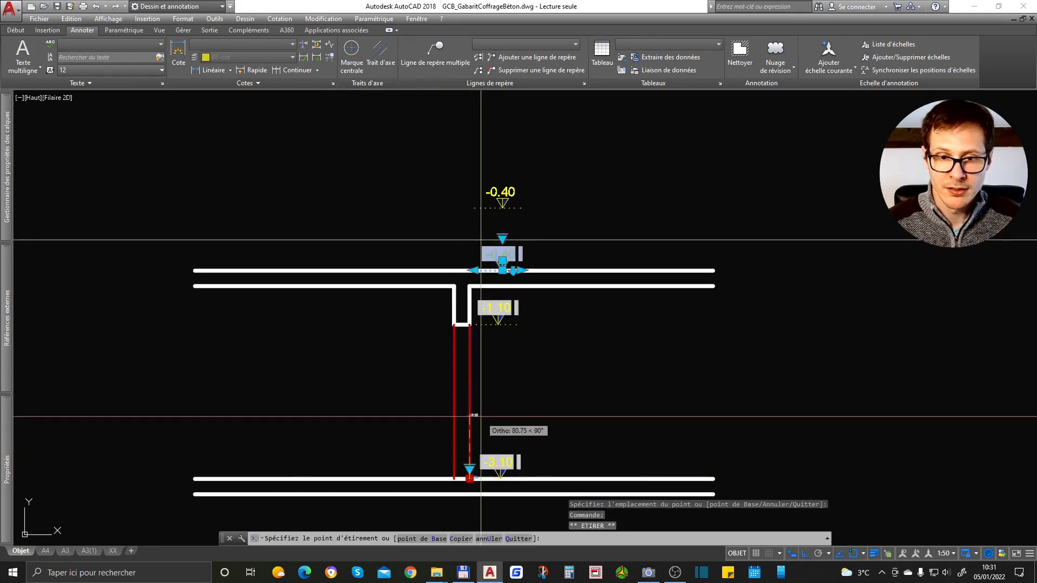
scroll(475, 481, up, 12)
key(Escape)
click(517, 334)
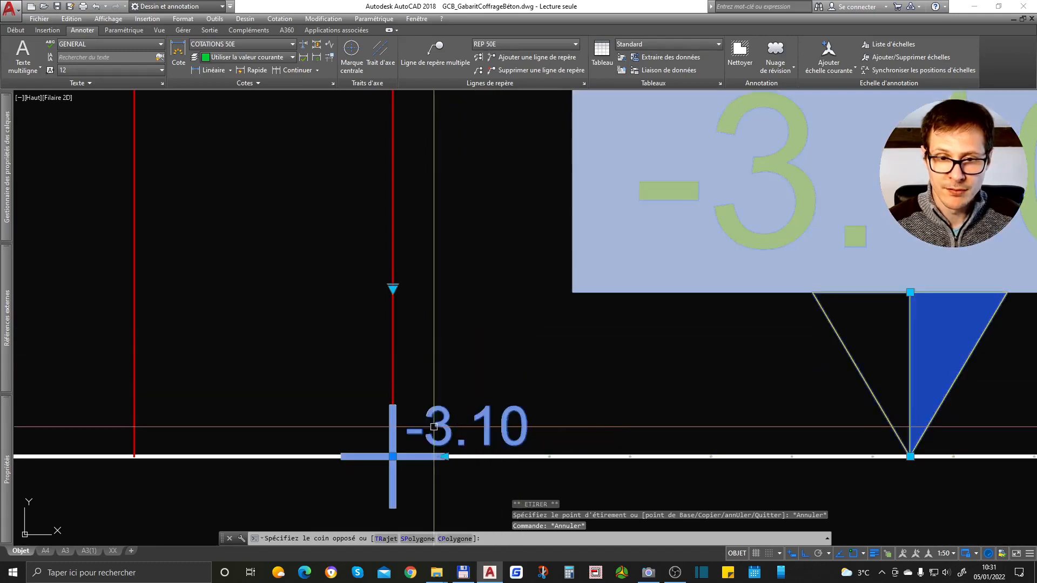
click(441, 419)
scroll(442, 419, down, 12)
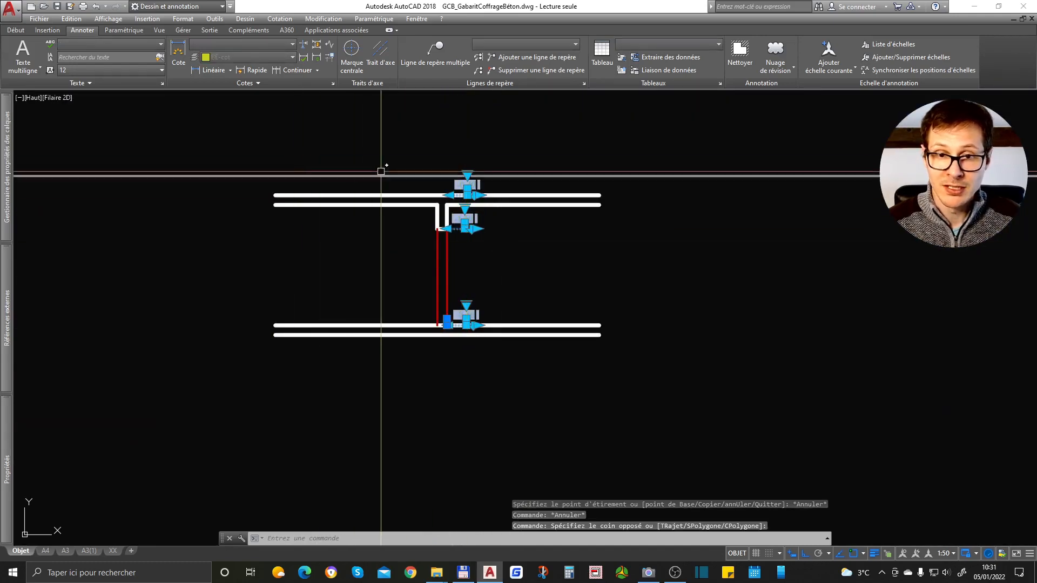
scroll(427, 194, up, 2)
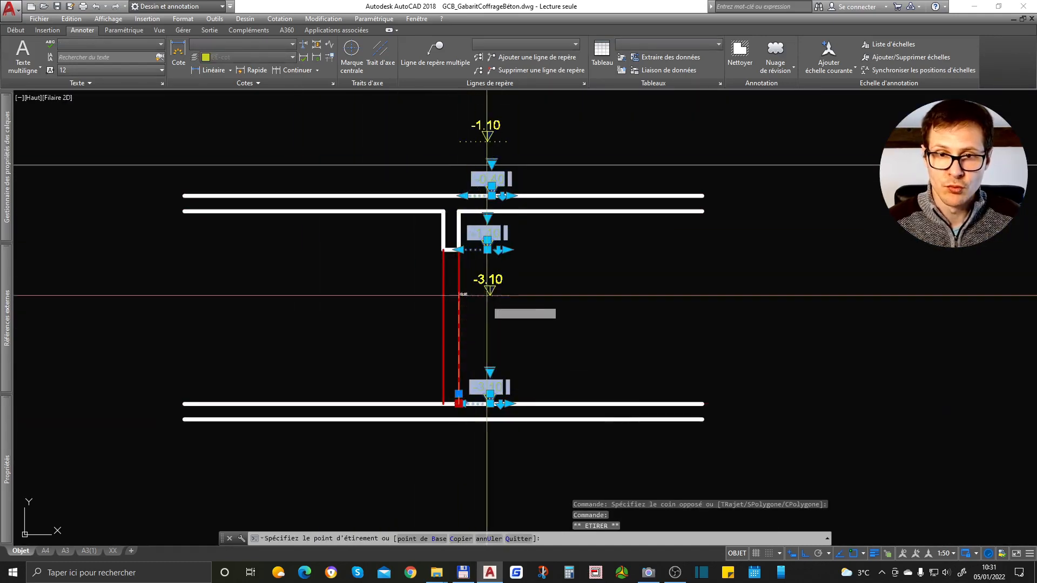
key(Escape)
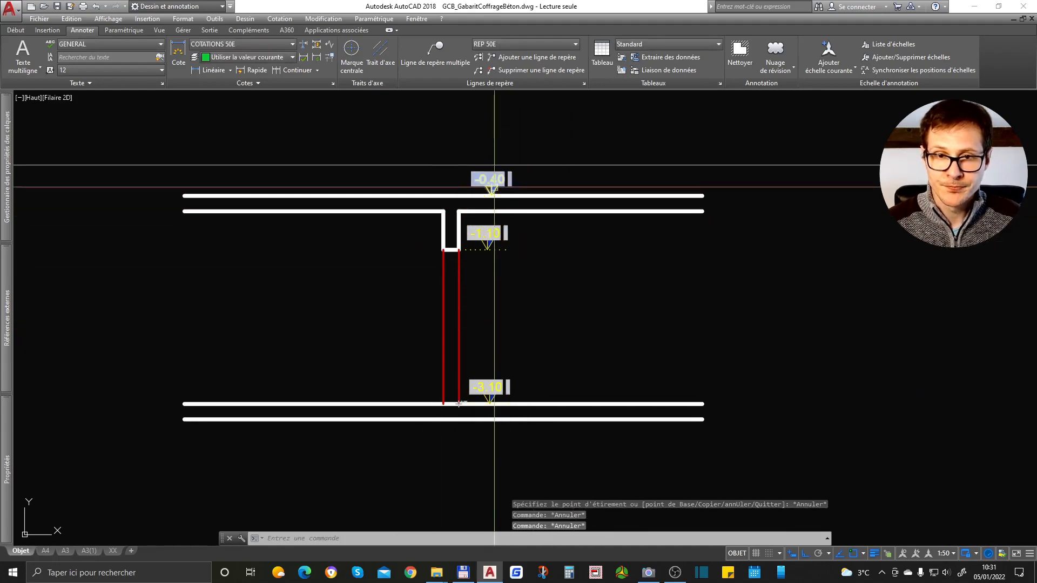
click(493, 189)
click(486, 387)
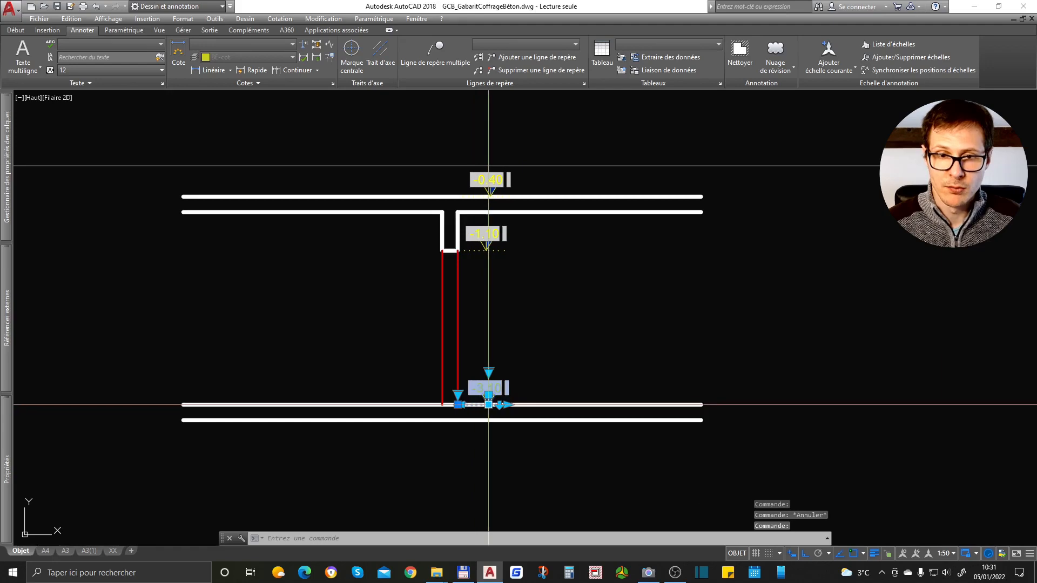
key(Escape)
key(Escape)
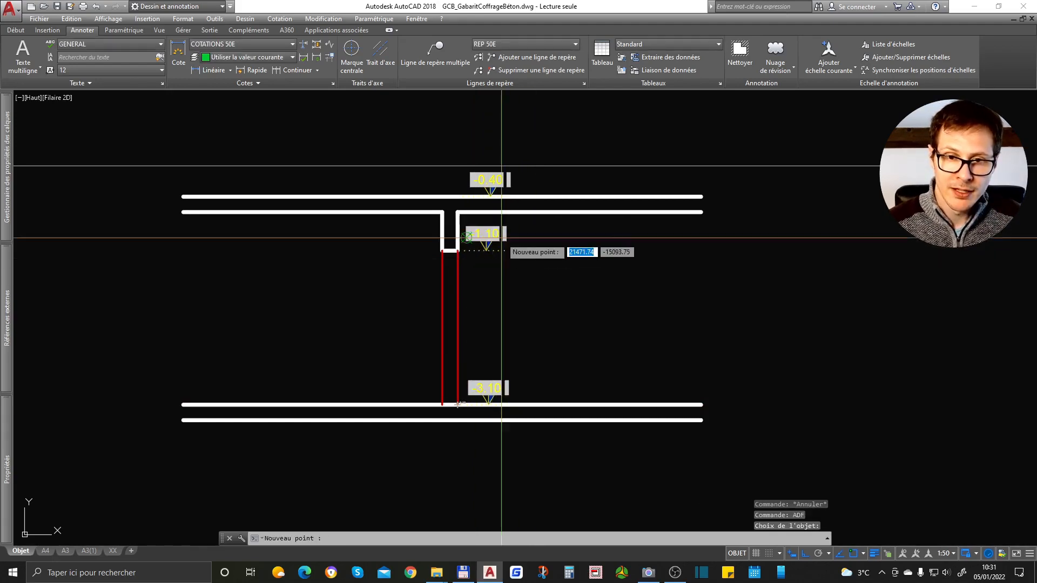
Use the ADF command to place four copies of the beam's level block stepping down between the slabs, right of the red lines.
click(524, 275)
click(533, 294)
click(556, 321)
click(579, 355)
key(Return)
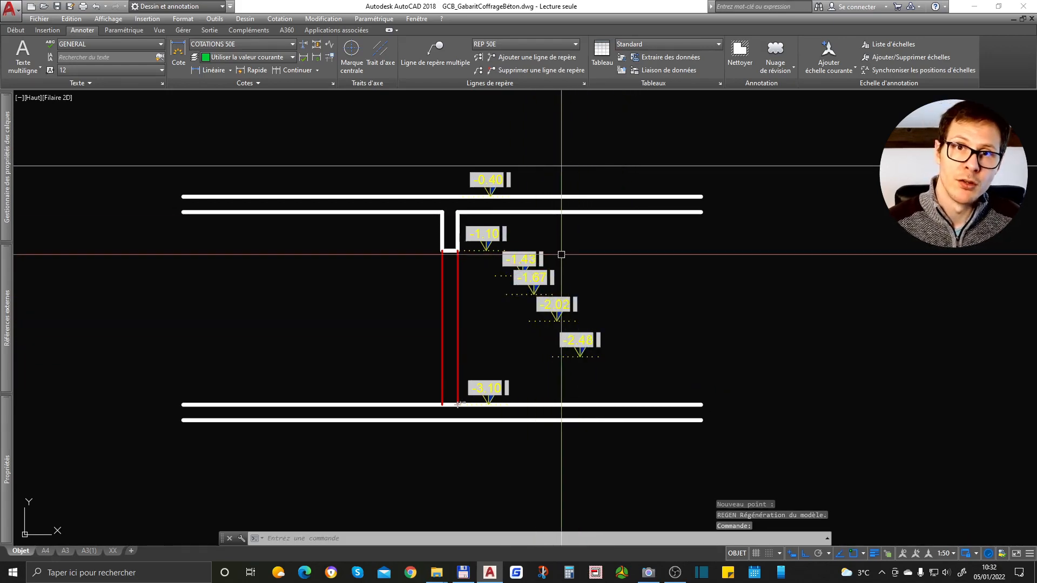
Delete the four copied level blocks between the slabs.
click(606, 252)
click(499, 359)
key(Delete)
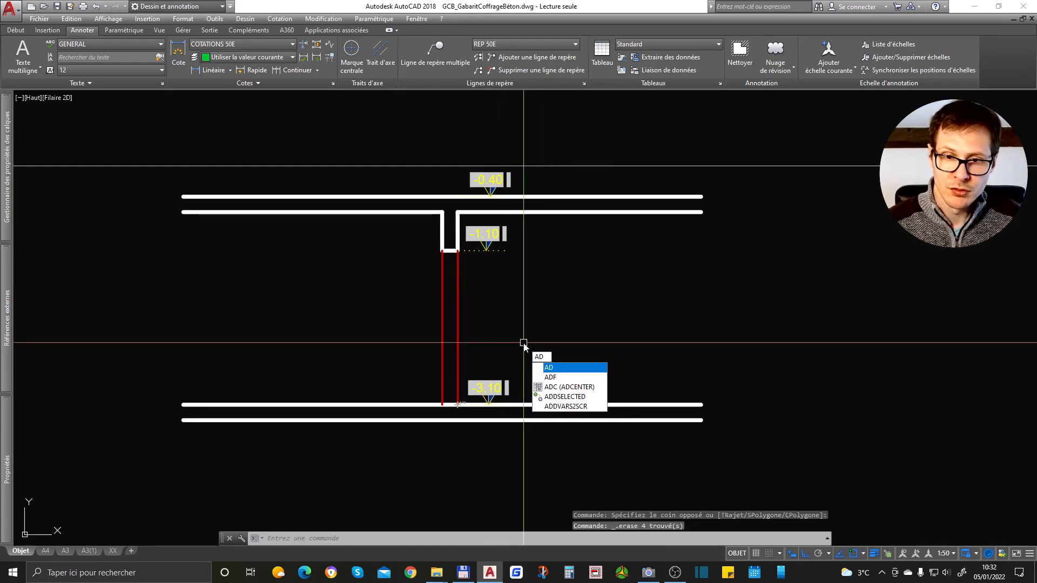
Use the AD command to place three copies of the beam's level block stepping down to the right between the slabs.
text(AD)
key(Return)
click(486, 244)
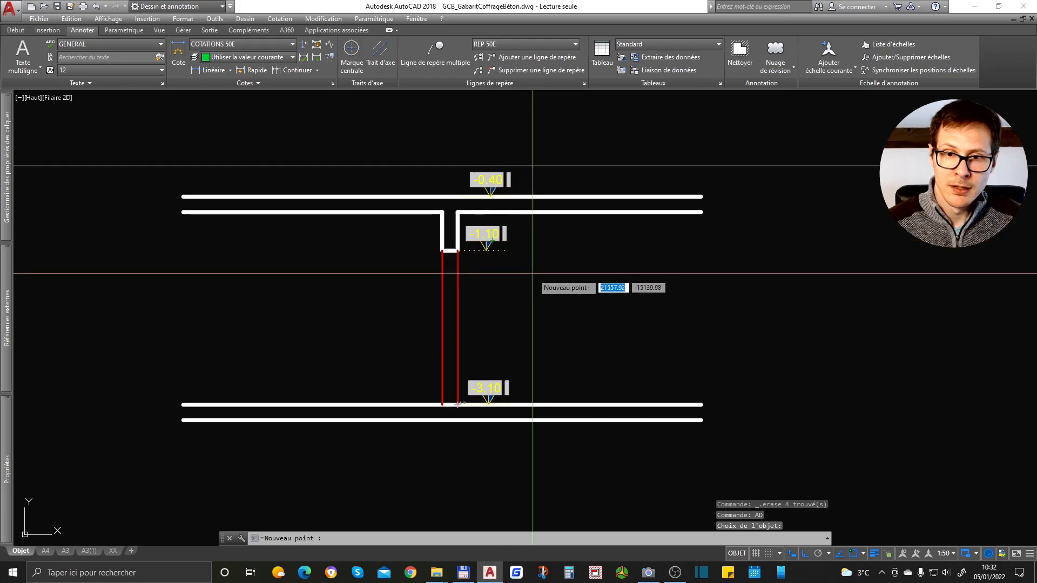
click(532, 274)
click(574, 312)
click(628, 350)
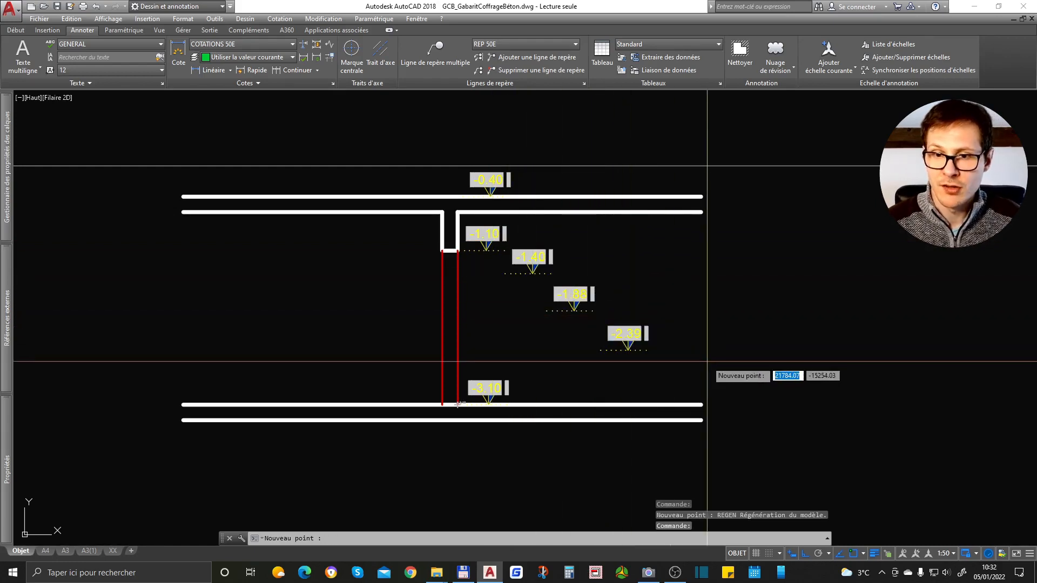
Delete the three copied level blocks right of the red lines.
click(667, 252)
click(540, 338)
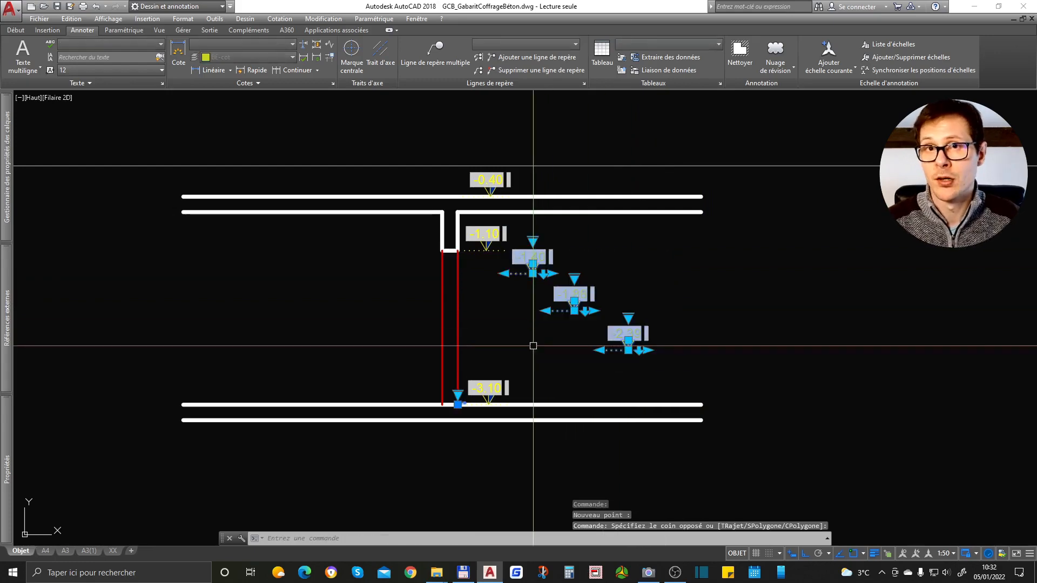
key(Delete)
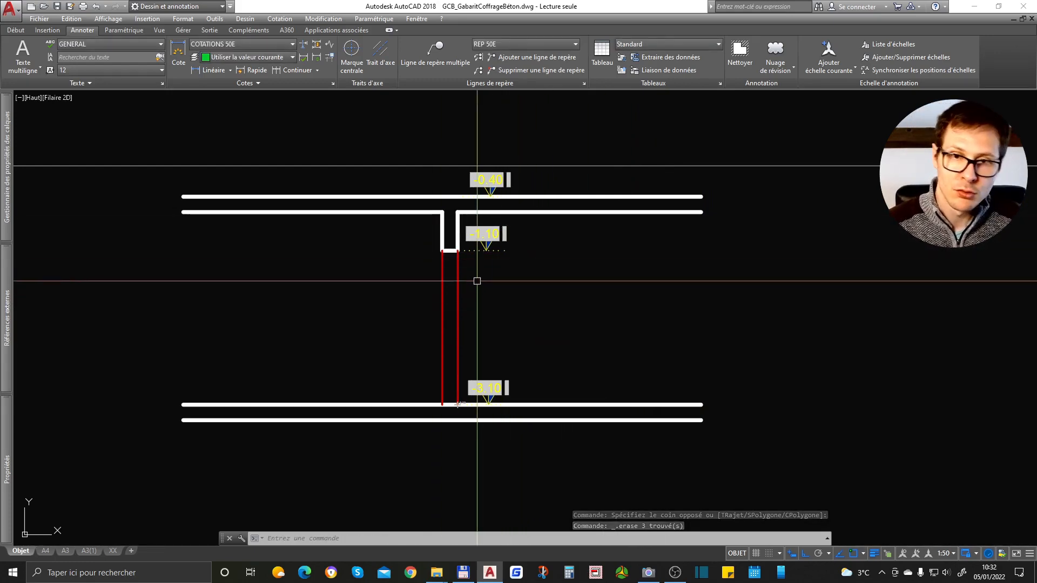
Copy the upper slab's level block with the AD command to the beam's left, aligned with its underside, and delete the copy.
text(ad)
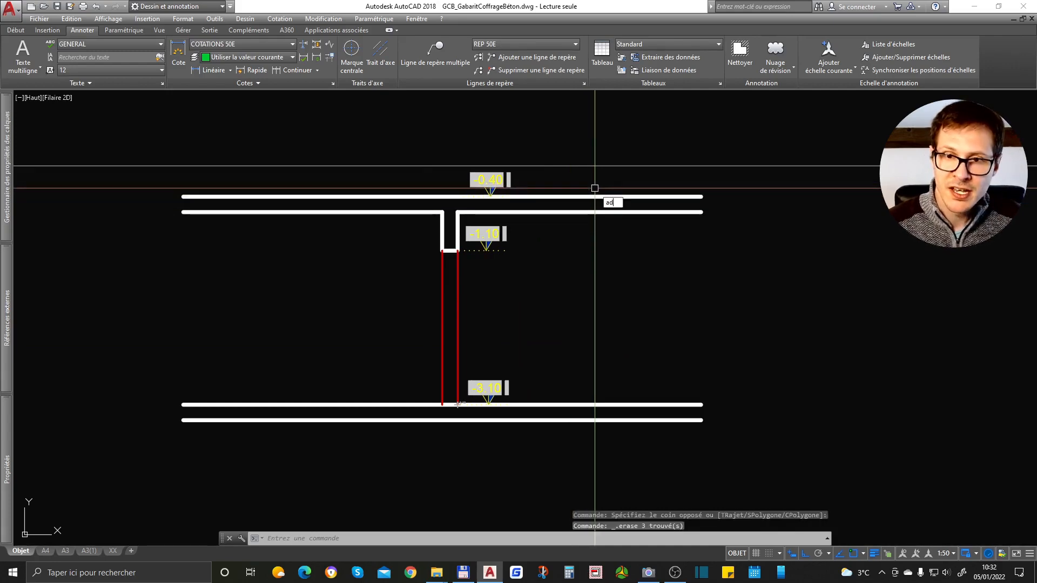
key(Return)
click(488, 181)
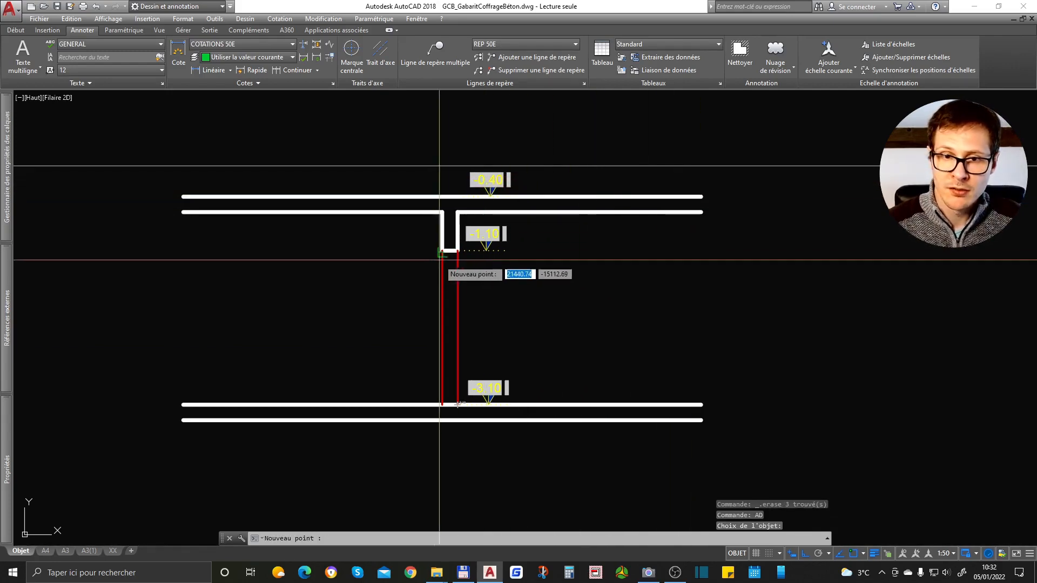
scroll(435, 266, up, 4)
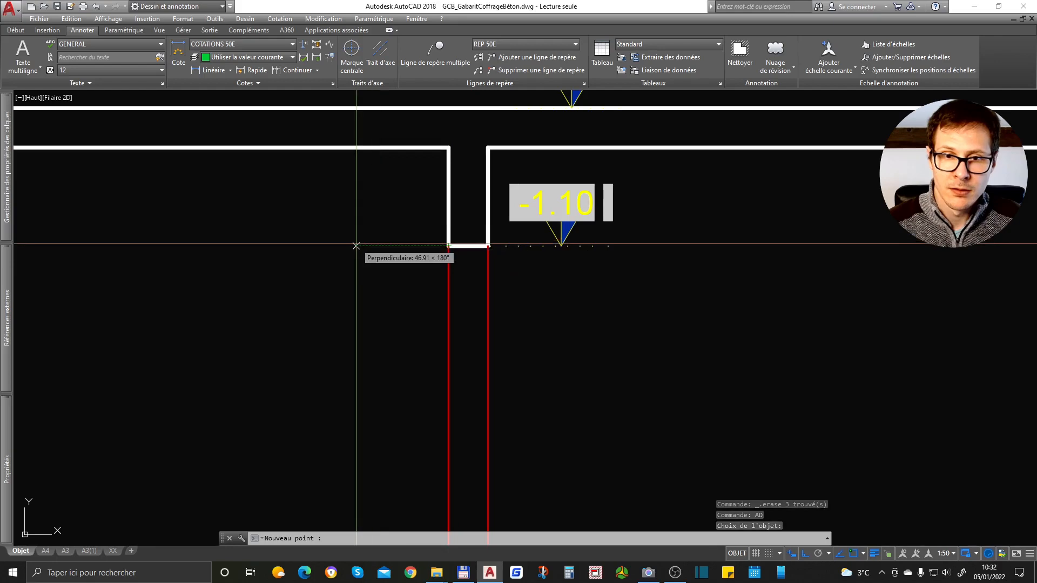
click(356, 246)
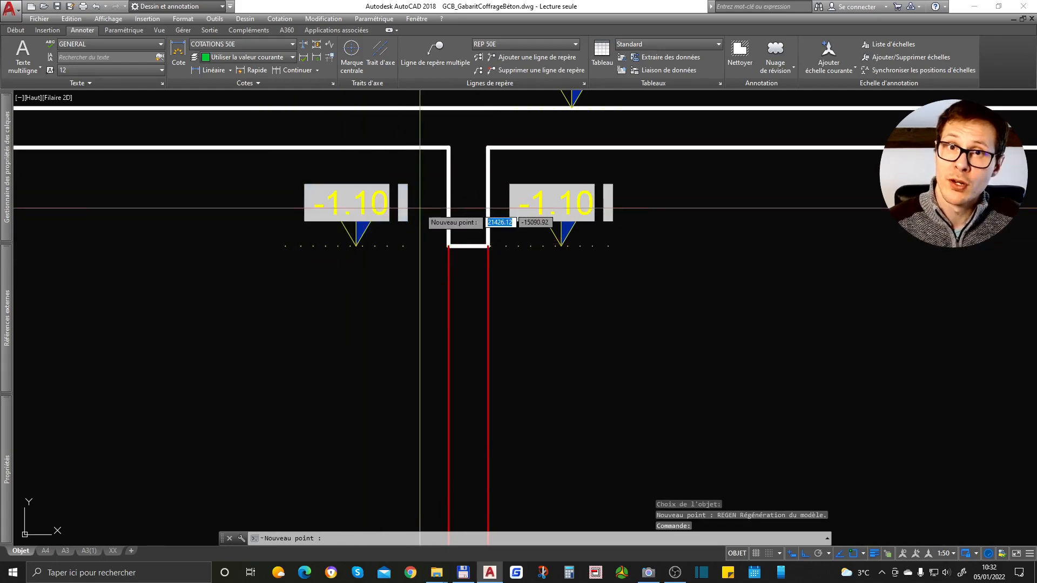
scroll(420, 208, down, 5)
key(Escape)
scroll(388, 192, up, 4)
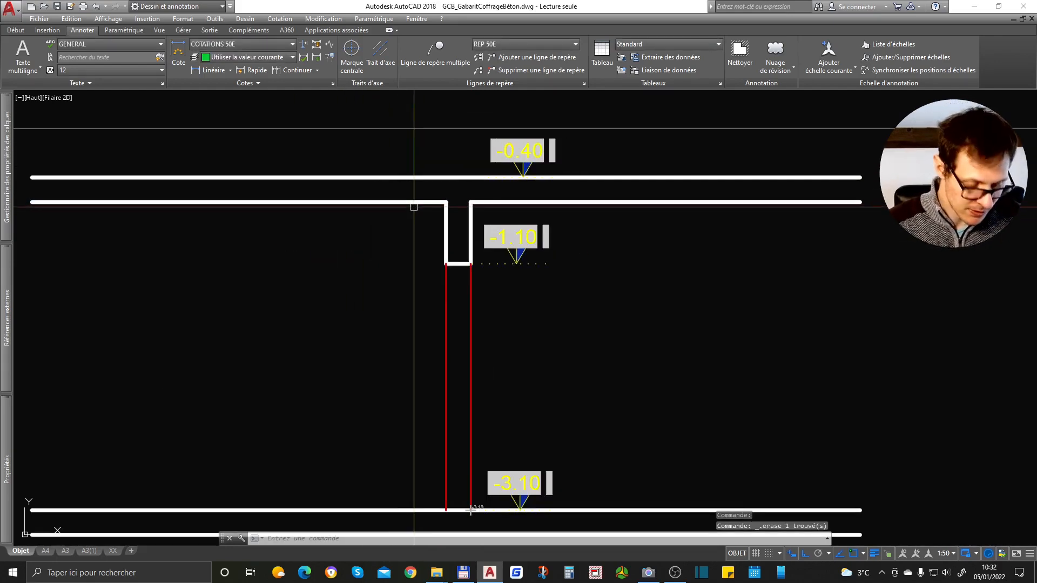
Use the ADF command to place four copies of the beam's level block one below another, left of the beam and red lines.
text(adf)
key(Return)
click(521, 230)
scroll(521, 229, down, 2)
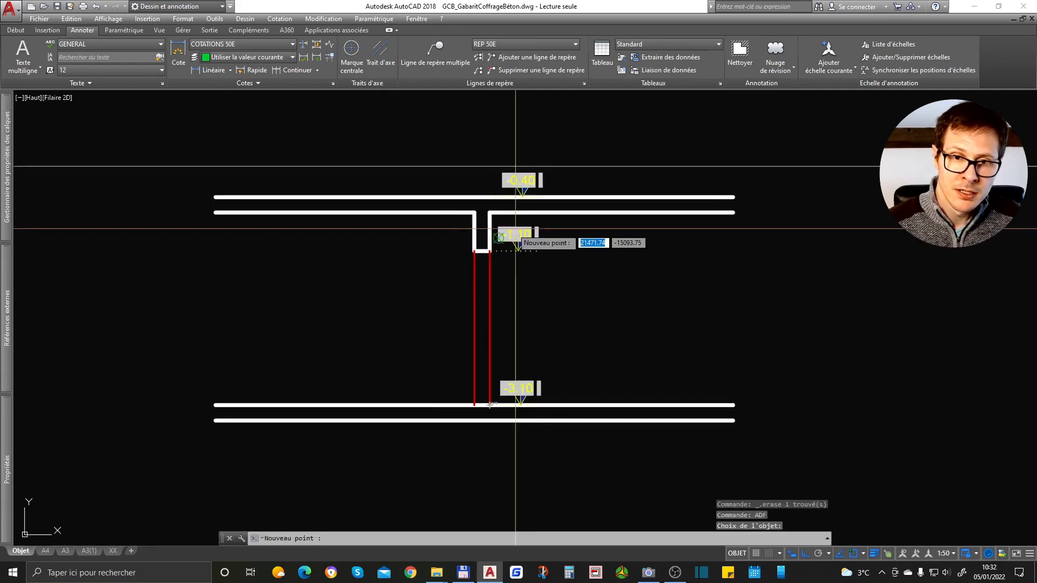
scroll(426, 273, up, 2)
click(392, 239)
click(388, 271)
click(384, 335)
click(374, 396)
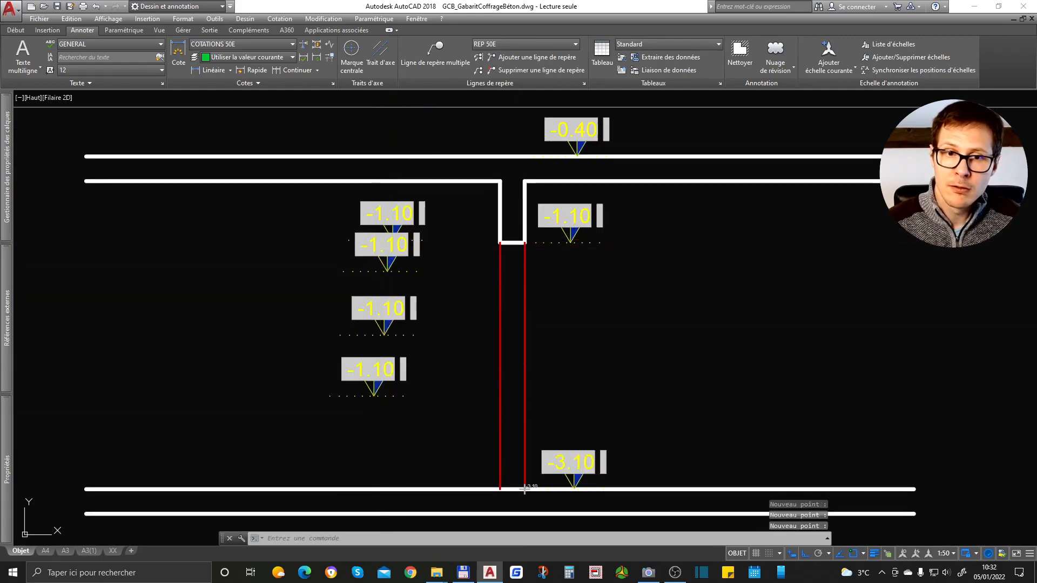
key(Return)
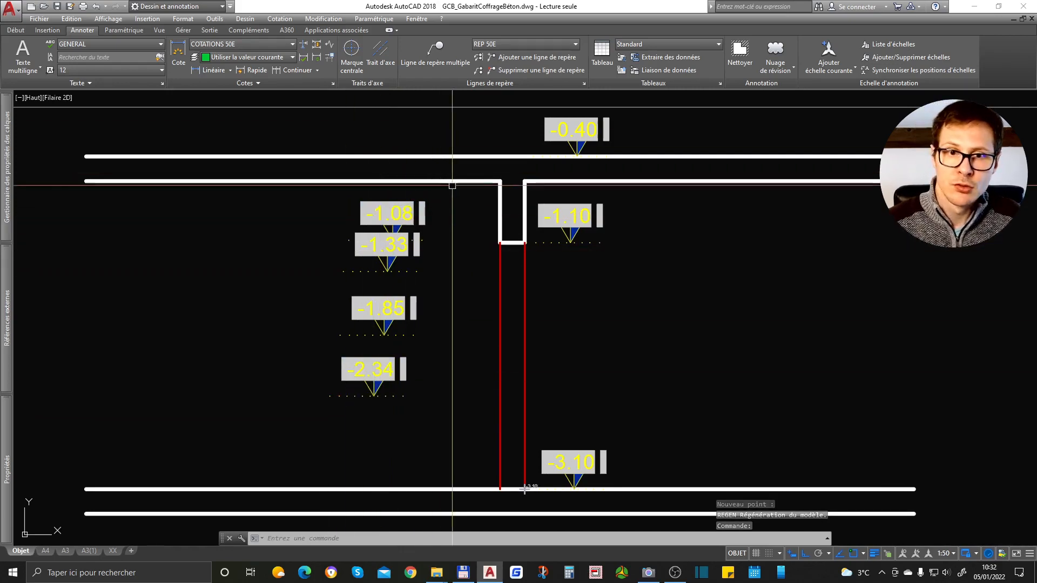
Delete the four copied level blocks left of the red lines.
click(454, 208)
click(278, 439)
key(Delete)
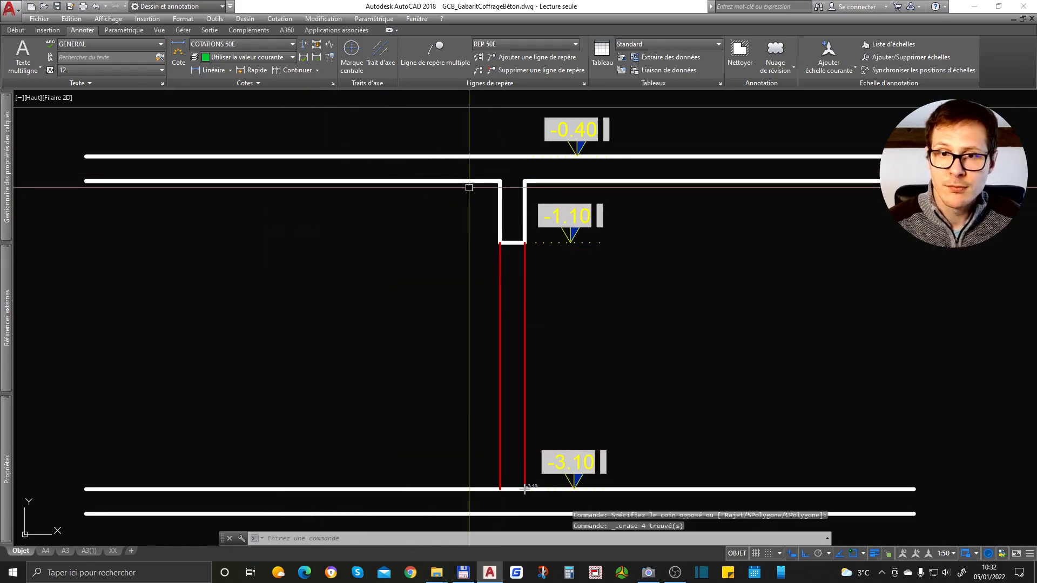
Set the REF attribute of all three level blocks to -3.12 and regenerate the drawing with RG.
scroll(505, 303, down, 2)
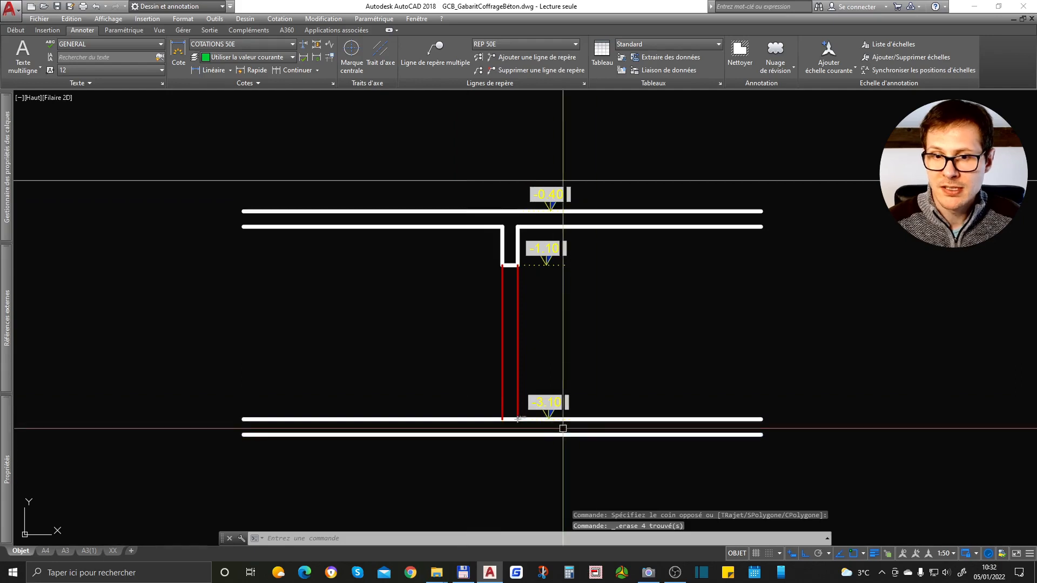
scroll(563, 429, up, 5)
click(458, 389)
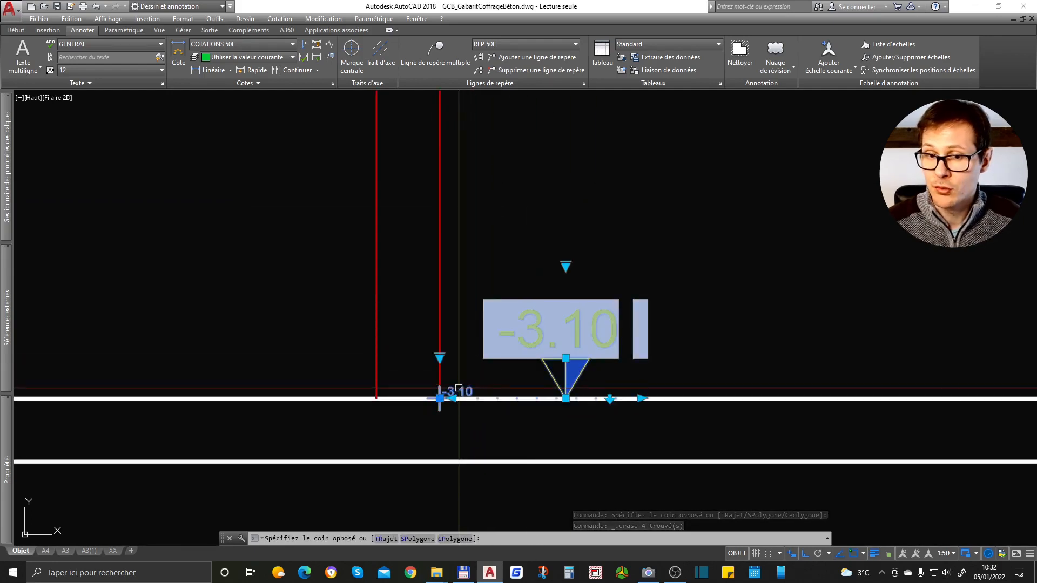
click(158, 431)
key(ctrl+1)
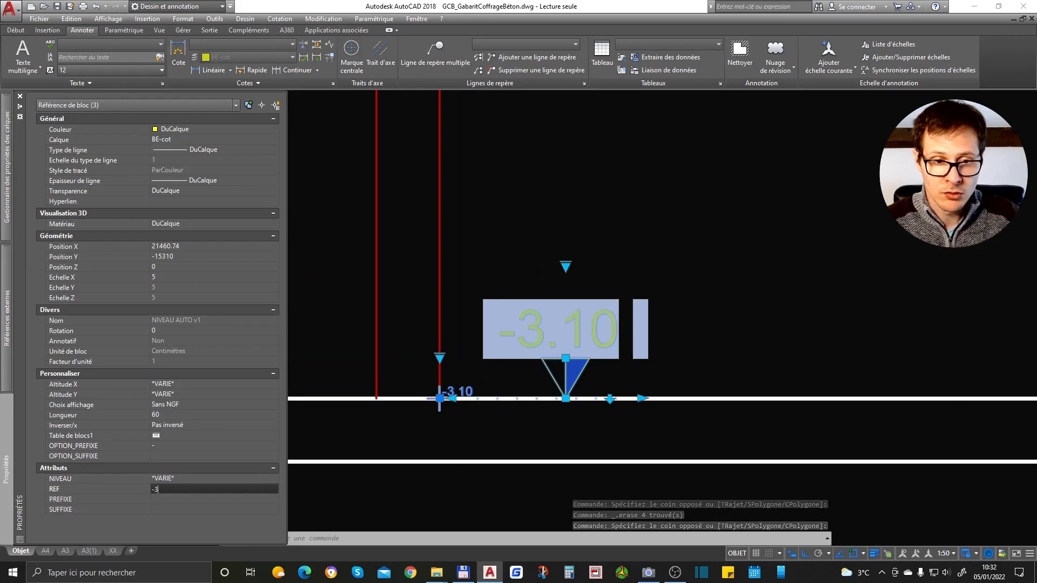
key(Return)
scroll(562, 248, down, 4)
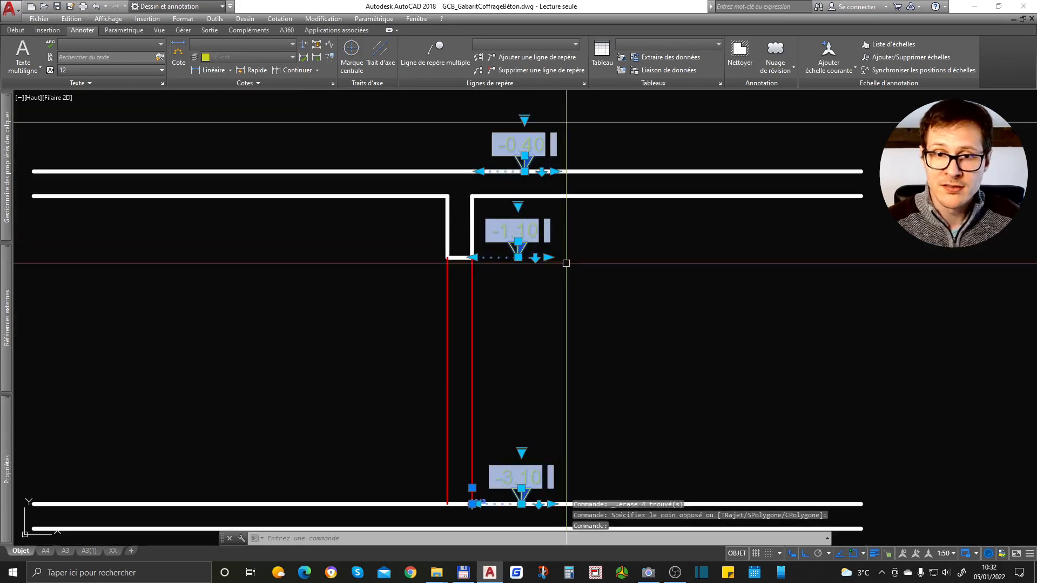
key(Escape)
scroll(563, 143, up, 2)
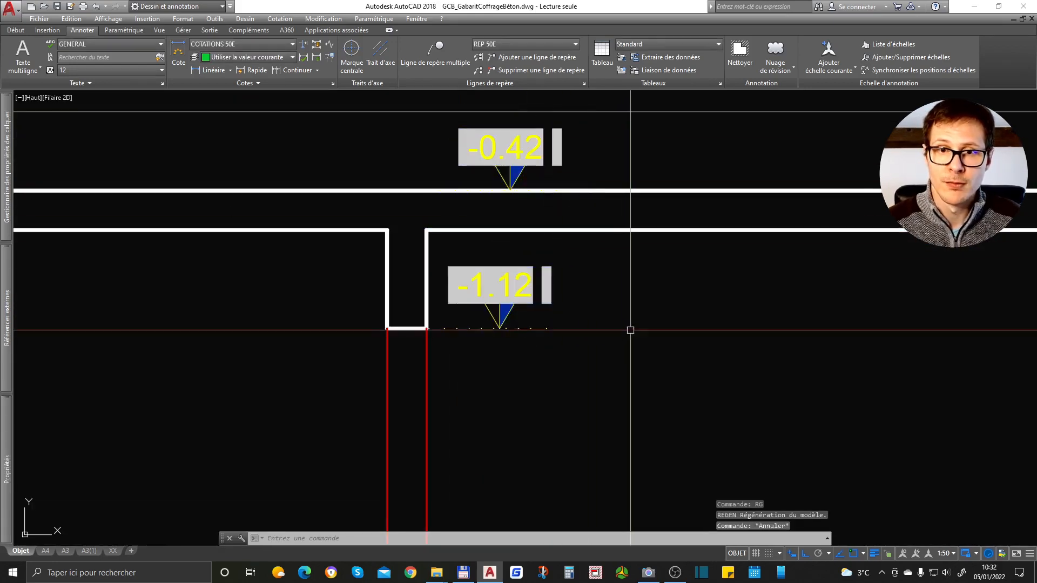
scroll(623, 335, down, 3)
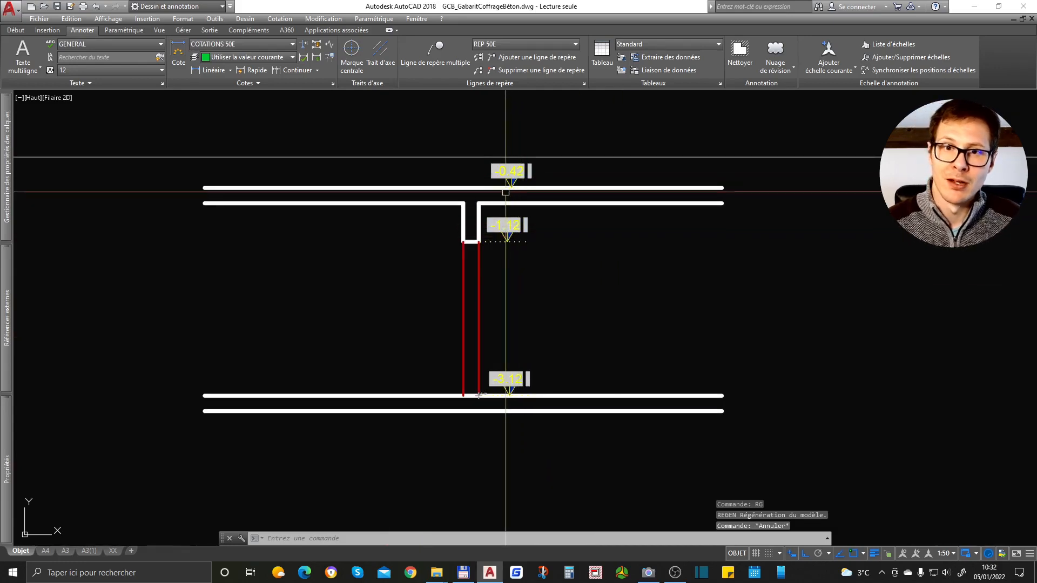
Stretch the beam's underside and the tops of the red lines upward by 10.
text(e)
key(space)
scroll(492, 240, up, 3)
click(712, 237)
click(245, 335)
scroll(530, 234, down, 4)
key(space)
scroll(540, 221, up, 2)
click(668, 300)
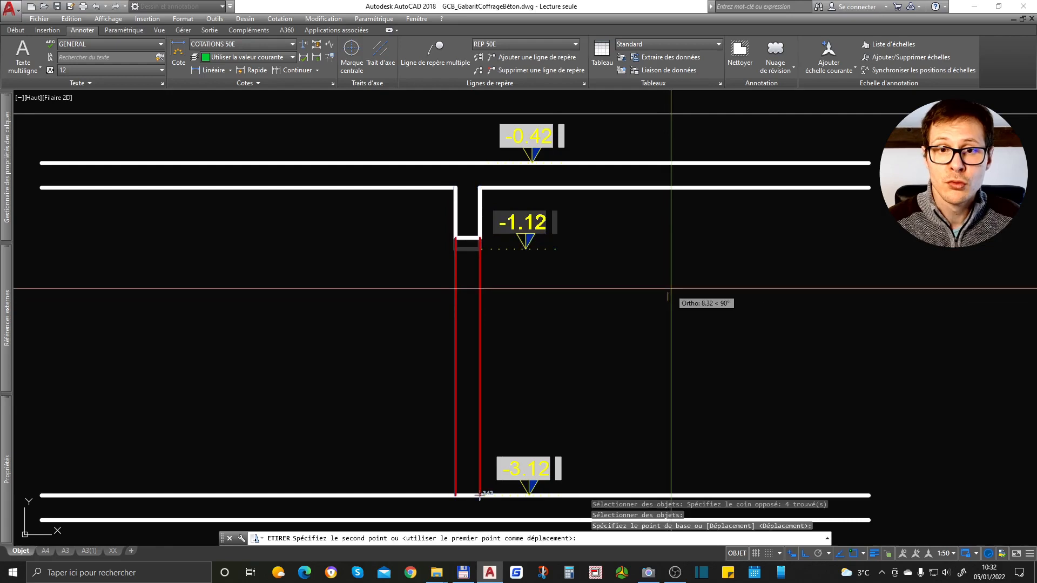
text(10)
key(Return)
Move the beam's level block up by 10 to align with the raised beam underside.
click(526, 224)
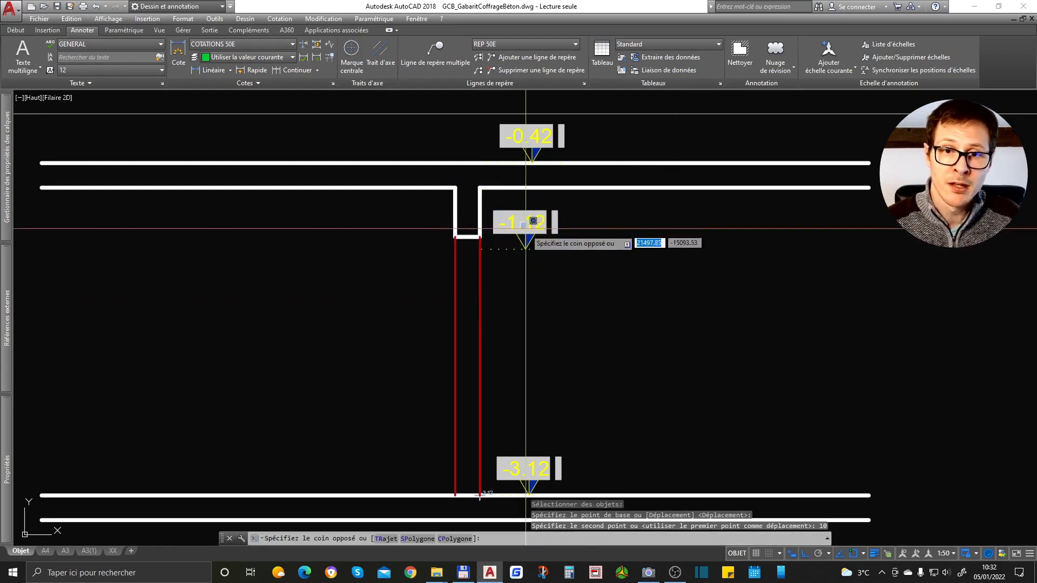
scroll(525, 236, up, 2)
click(498, 262)
click(526, 257)
text(10)
key(Return)
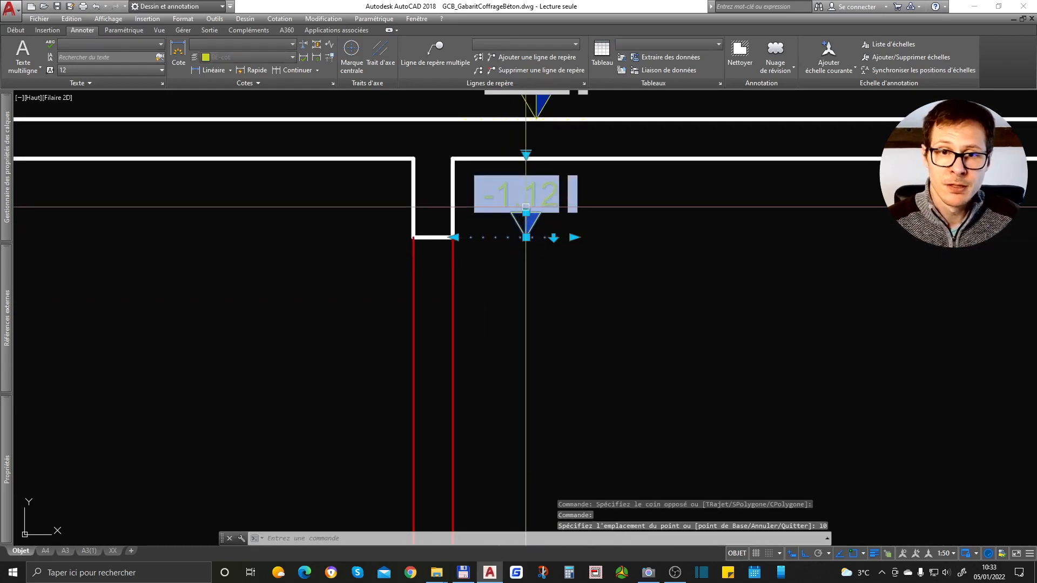
Update the fields of the beam's level block with METTREAJOURCHAMP.
key(Escape)
key(Return)
click(540, 202)
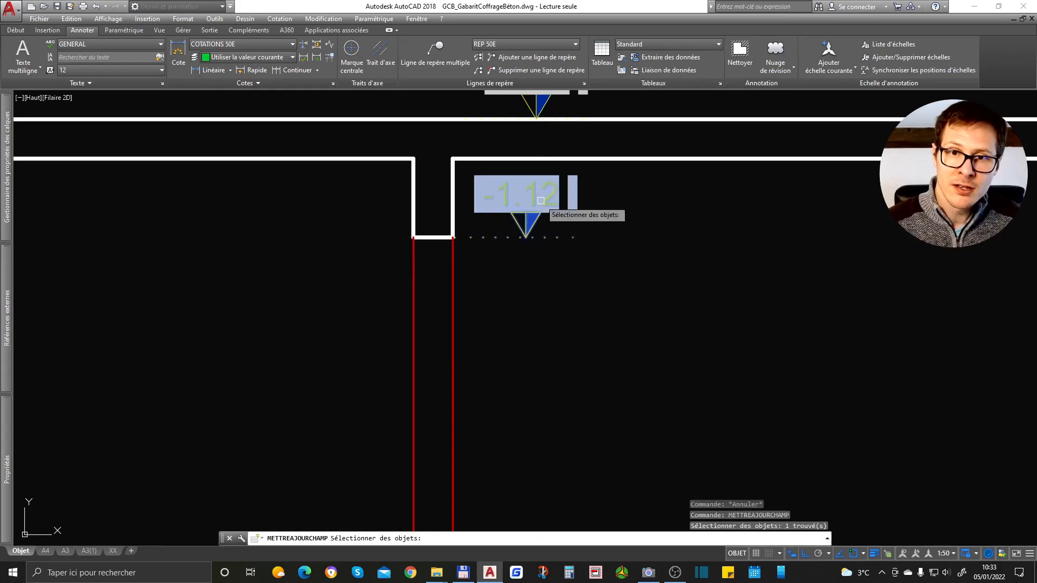
key(Return)
scroll(641, 330, down, 2)
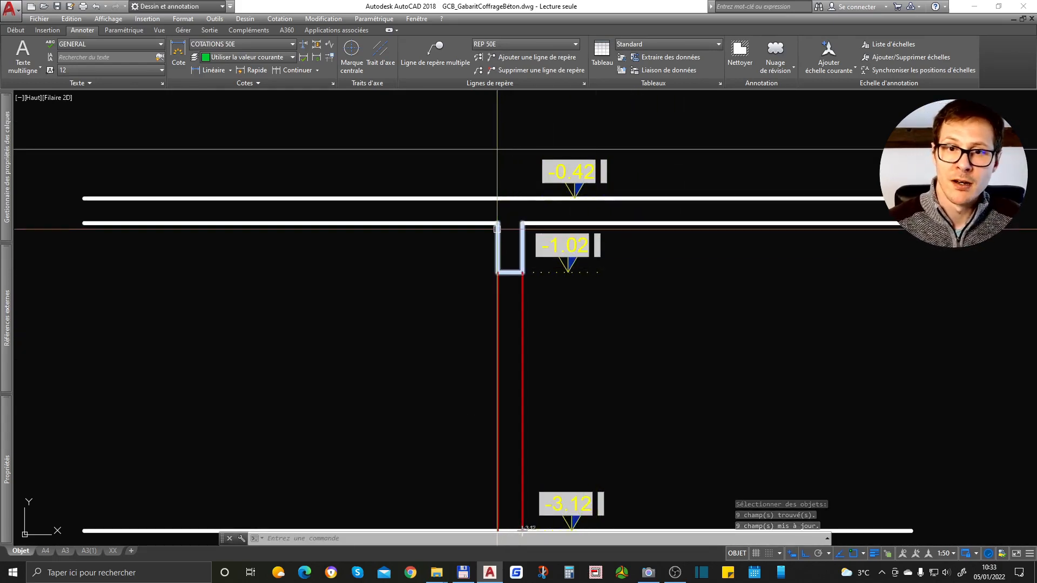
Dimension the beam's drop below the upper slab with a vertical COT dimension left of the beam.
text(cot)
key(Return)
click(497, 223)
click(497, 273)
click(445, 272)
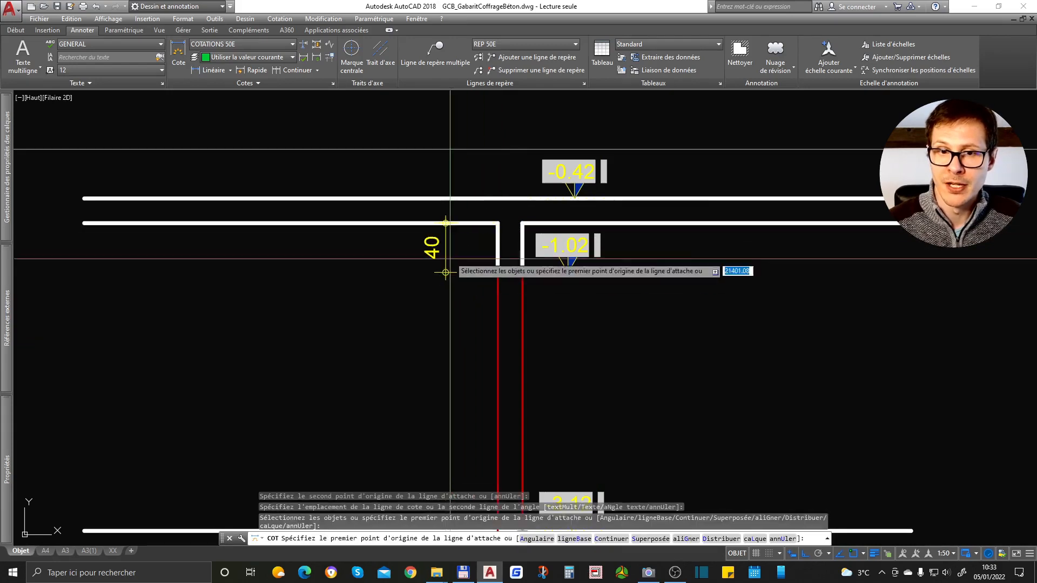
key(Escape)
Continue the vertical dimension across the upper slab's thickness and from the beam's underside down through the lower slab.
click(442, 235)
click(491, 256)
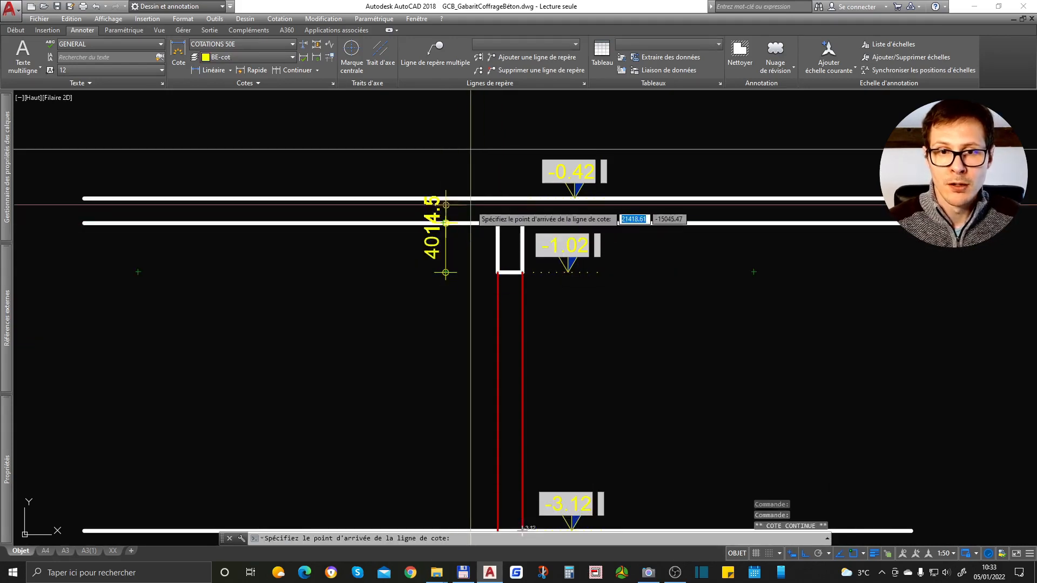
scroll(475, 199, down, 2)
key(Escape)
key(Escape)
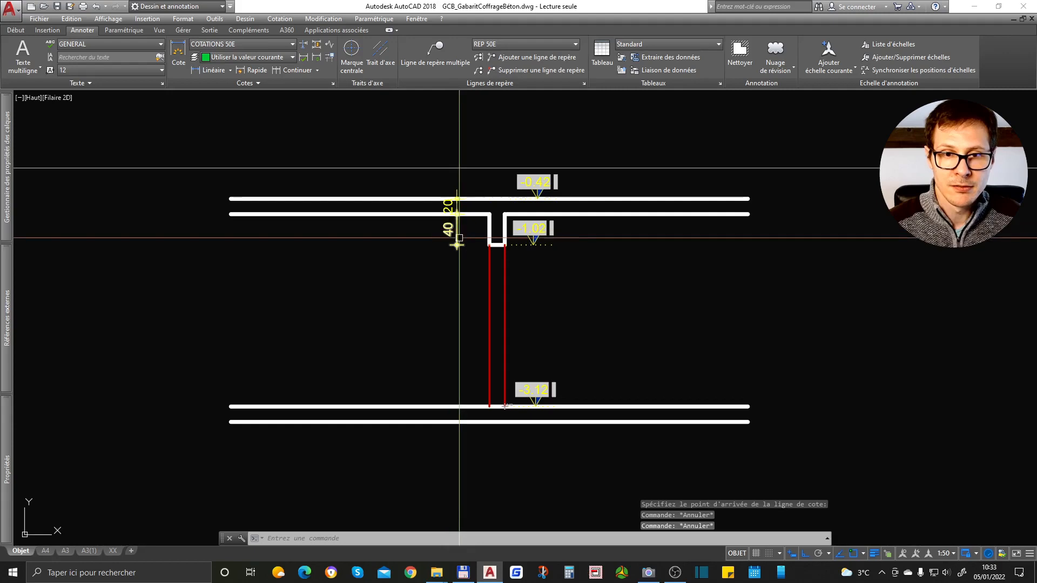
click(507, 288)
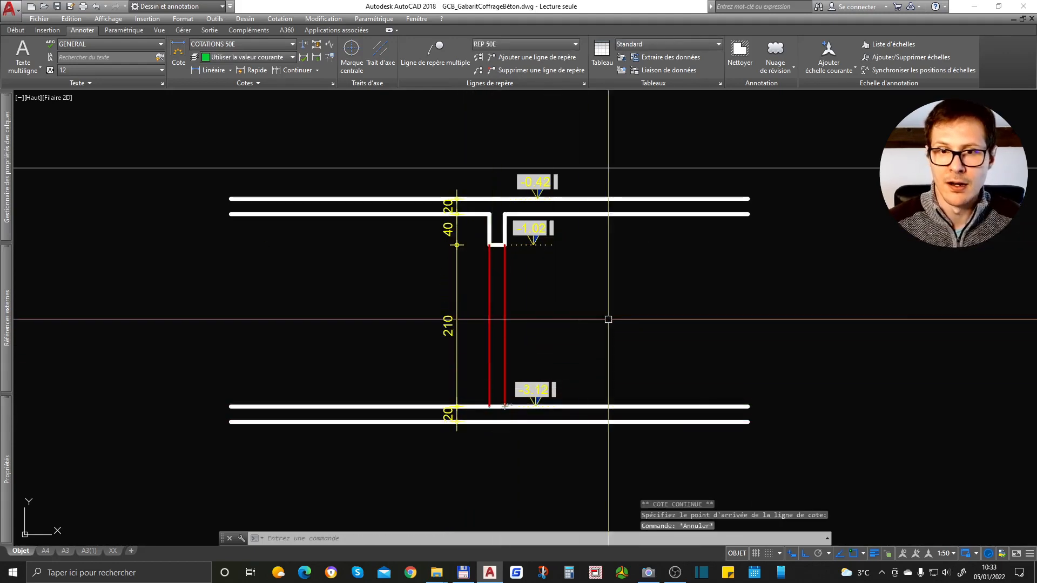
scroll(686, 327, down, 5)
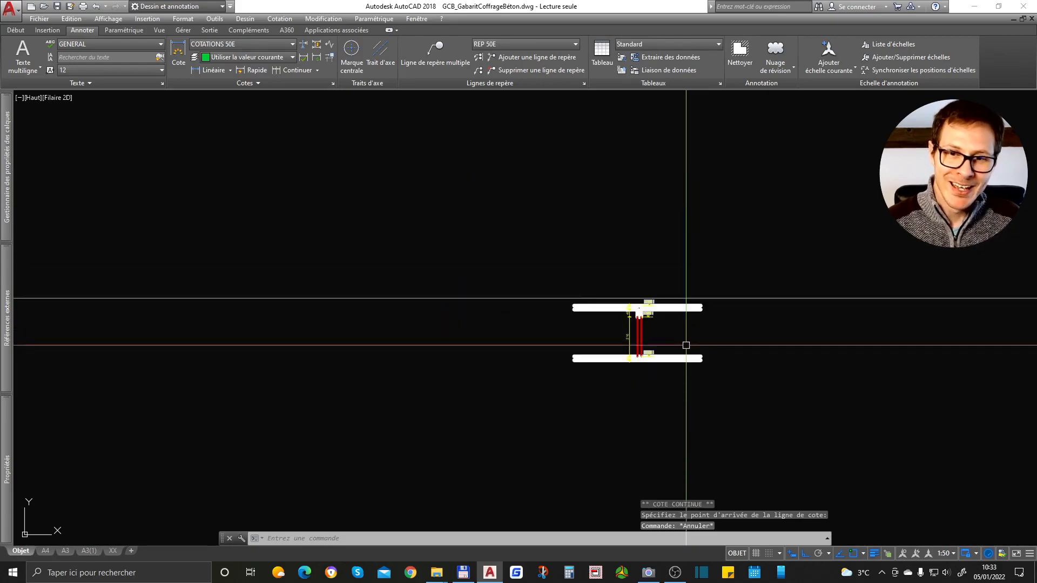